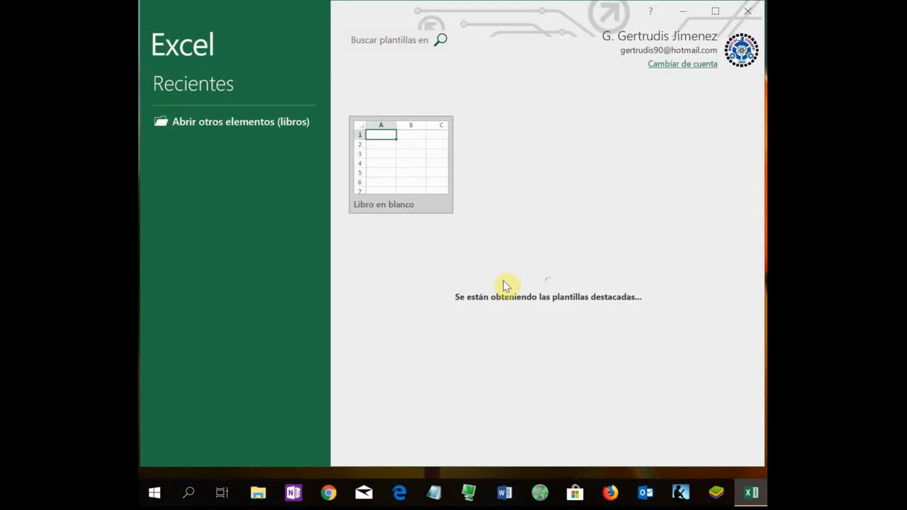
- Dismiss the activation notice, create a blank workbook and close it
click(593, 384)
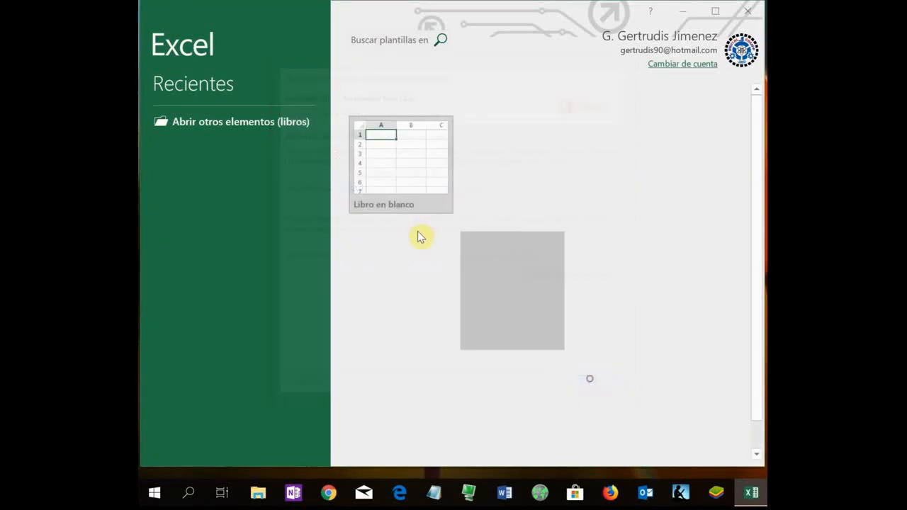
click(398, 161)
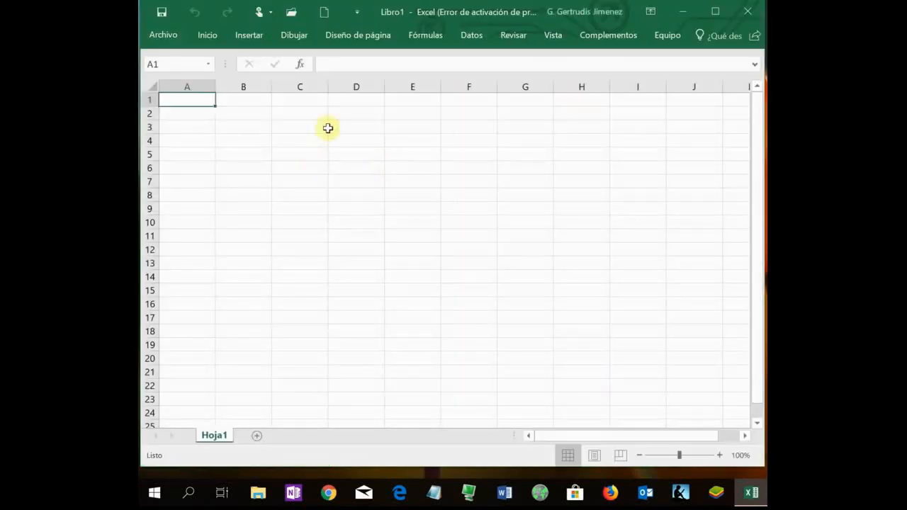
click(748, 11)
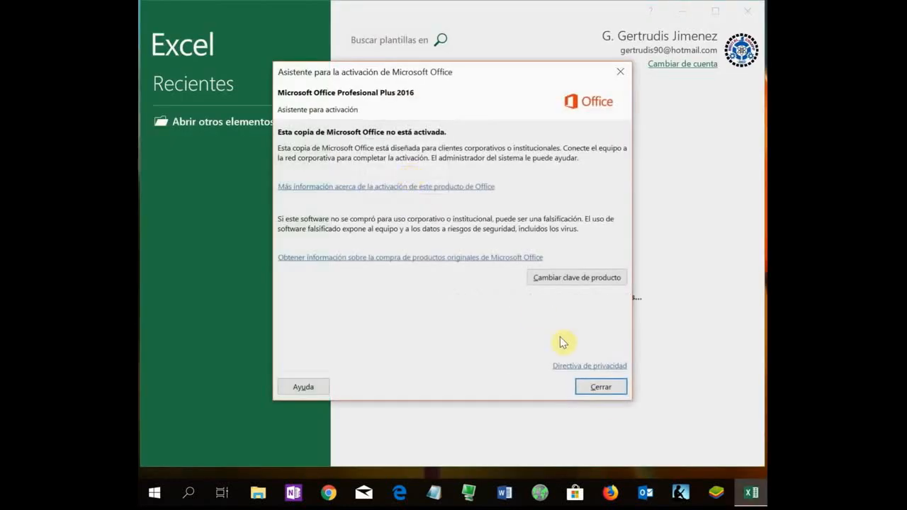
- Clear the Office activation wizard, open a new blank workbook and exit Excel
click(596, 387)
click(417, 154)
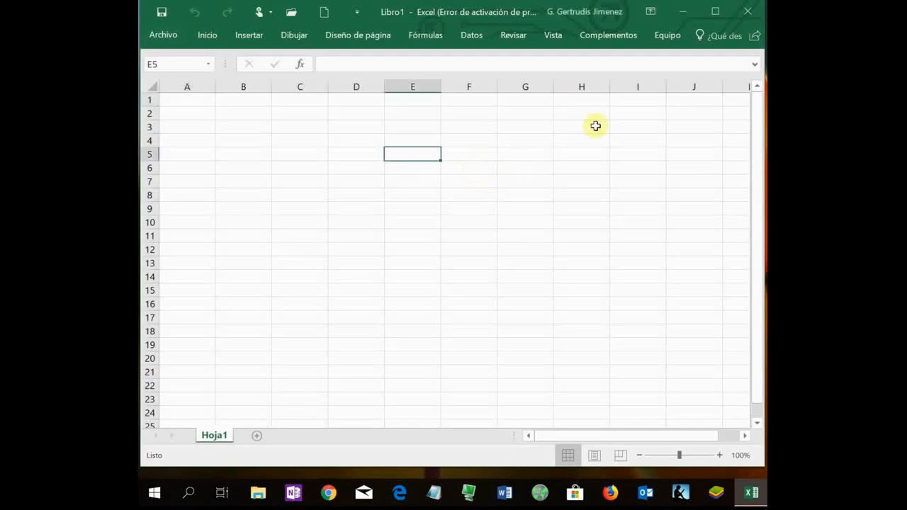
click(751, 12)
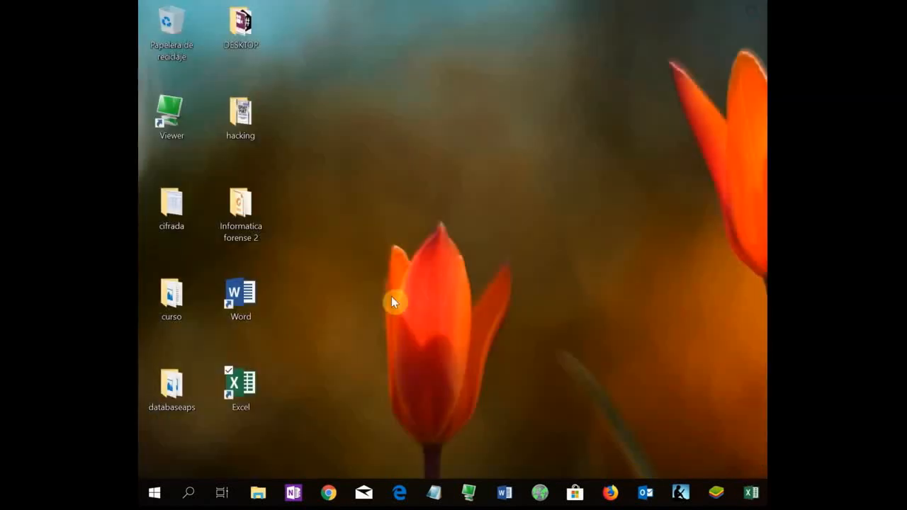
- Launch Excel from its desktop shortcut, dismiss the activation notice and close the program
click(237, 397)
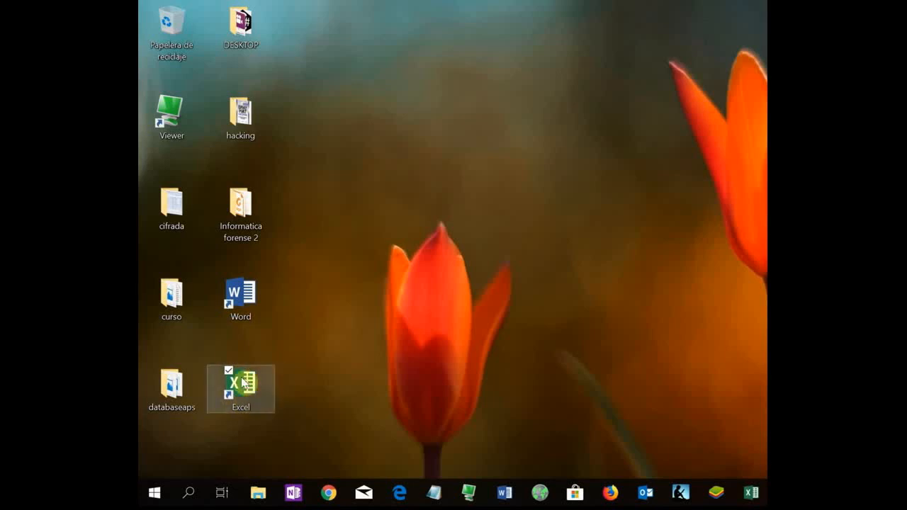
double_click(243, 383)
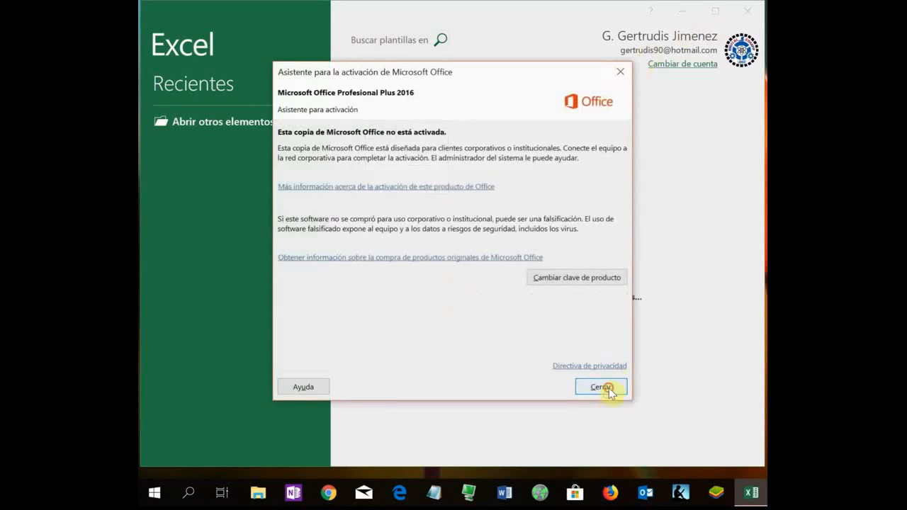
click(606, 388)
click(751, 12)
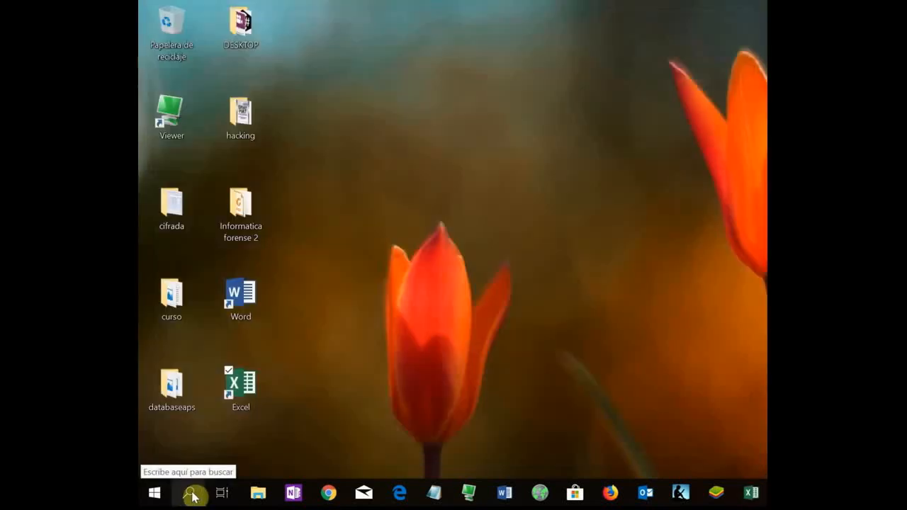
- Search Windows for Excel, launch it and create a blank workbook past the activation notice
click(189, 495)
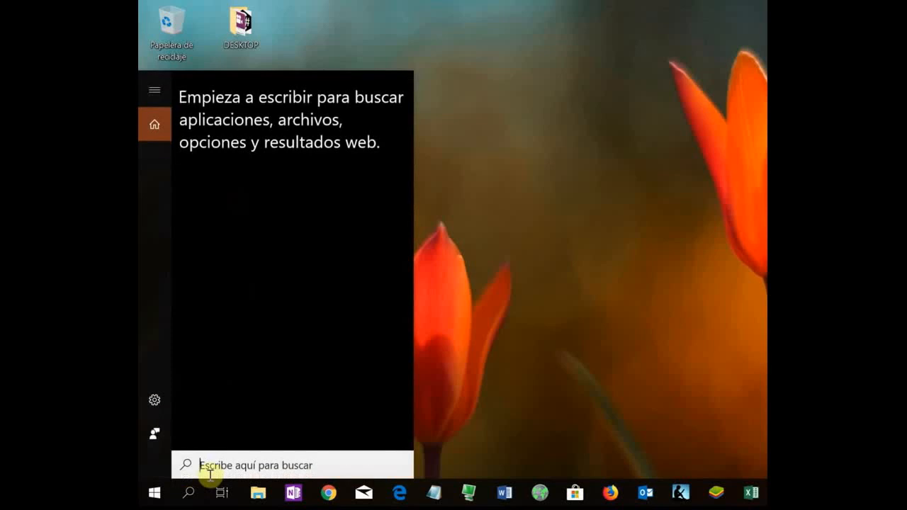
text(ex)
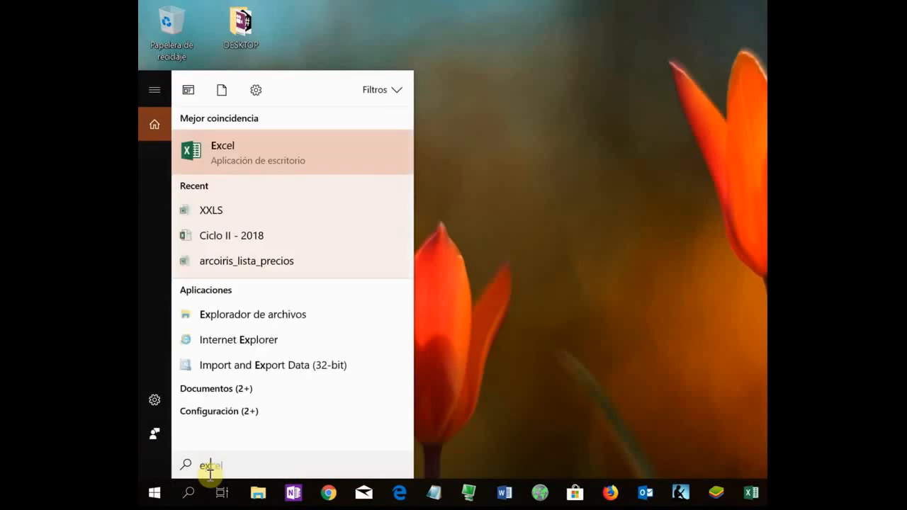
click(248, 155)
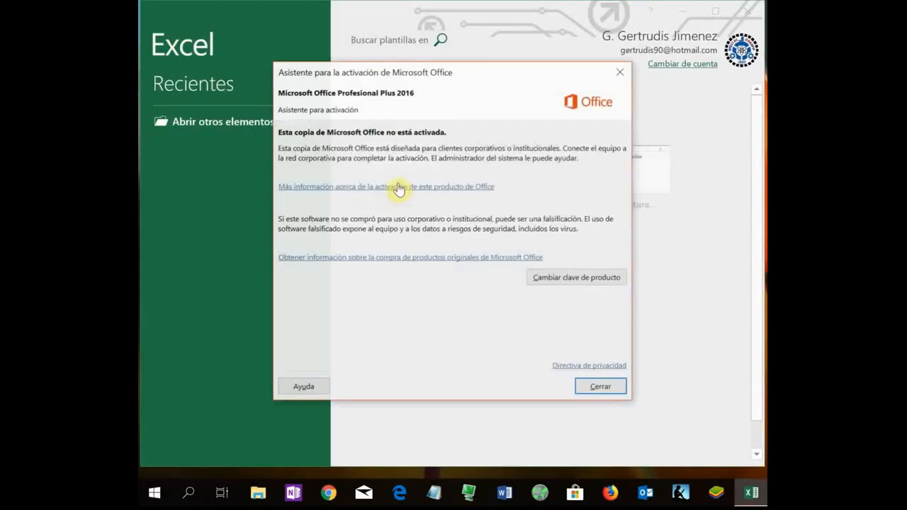
click(599, 387)
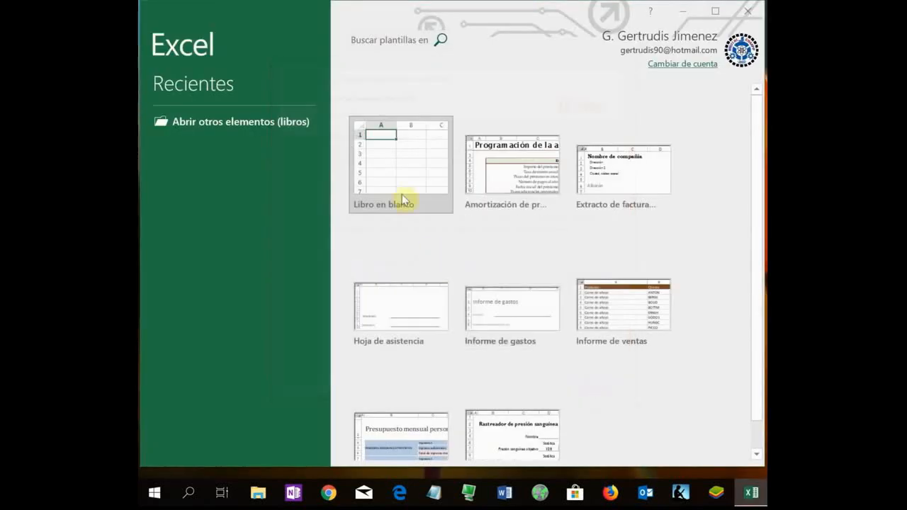
click(401, 162)
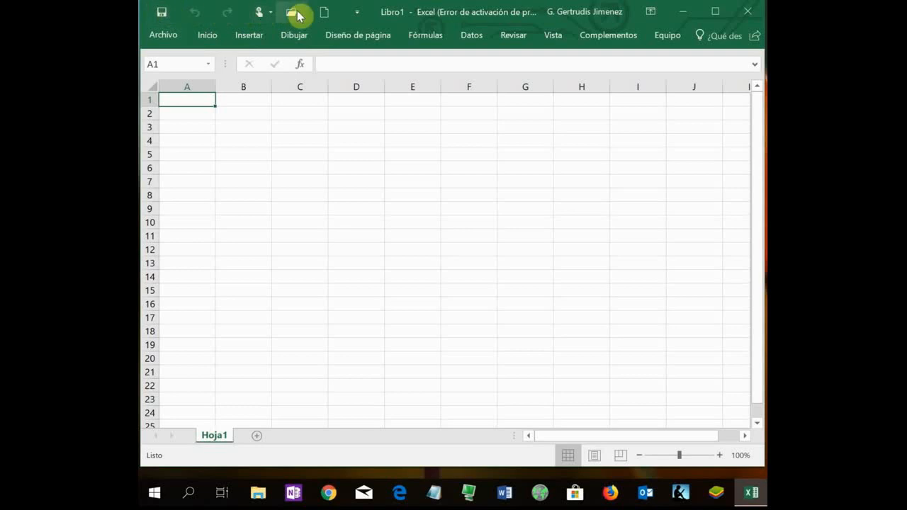
- Remove the Abrir and Guardar commands from the Quick Access Toolbar, and add Guardar back
click(358, 14)
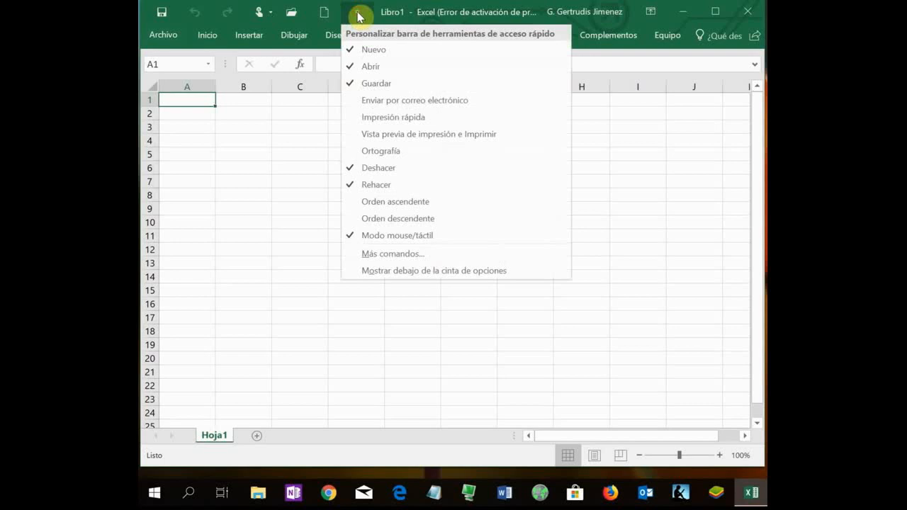
click(353, 68)
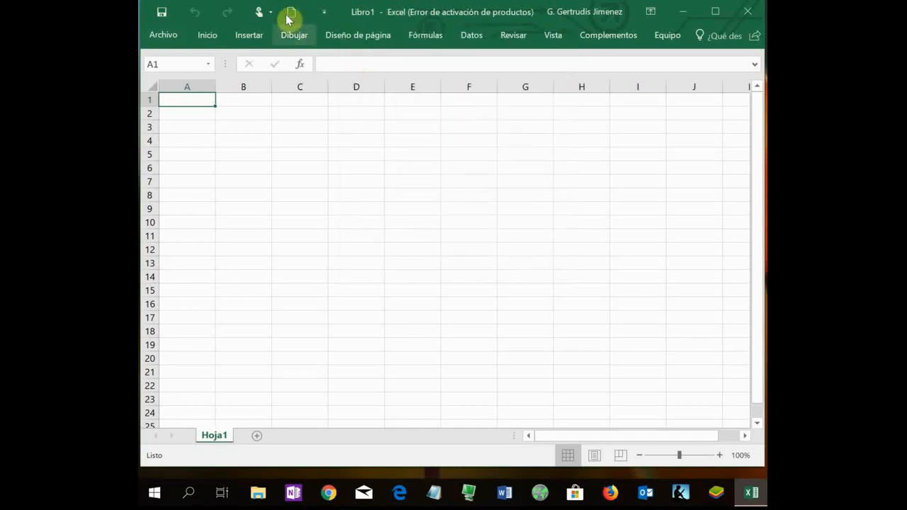
click(324, 15)
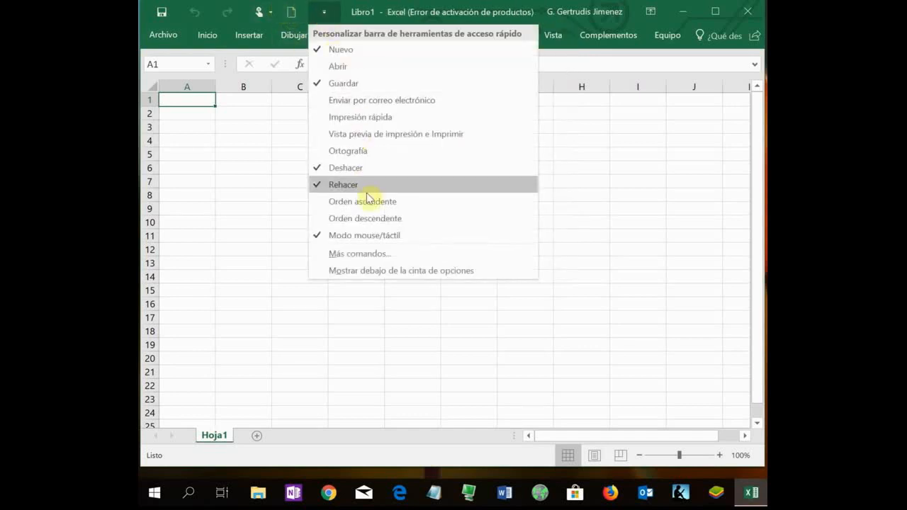
click(333, 83)
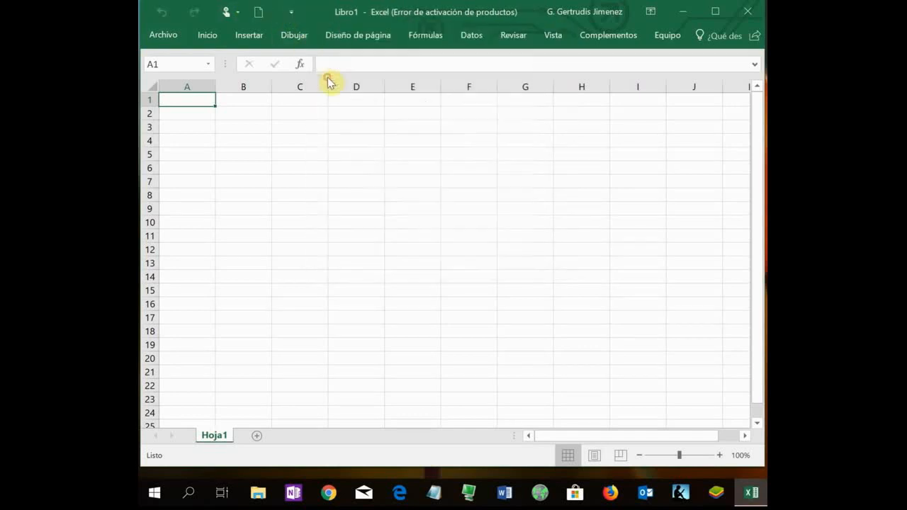
click(294, 18)
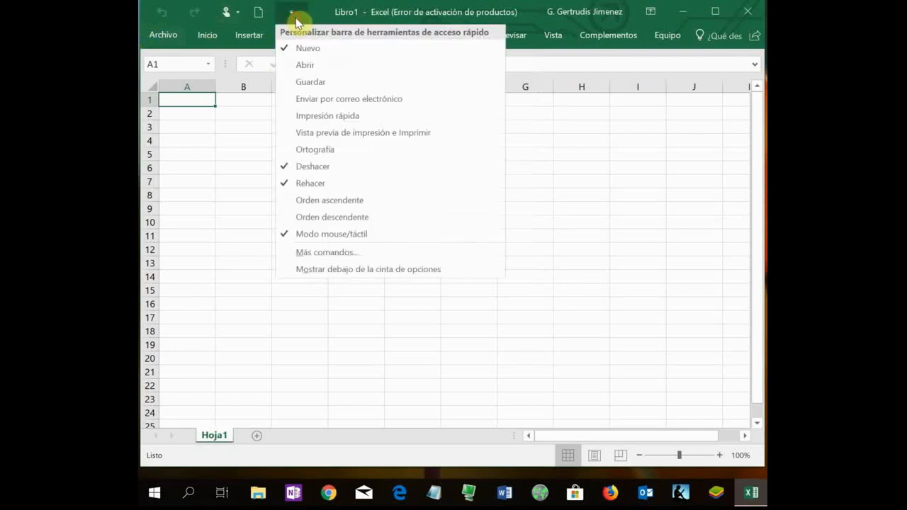
click(312, 83)
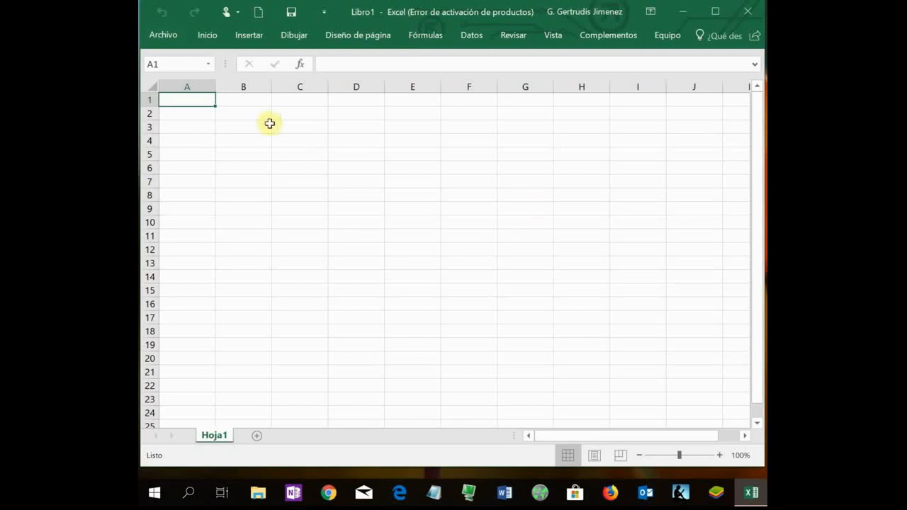
- Jump directly to cell G5000 by its reference and return to cell A1
click(188, 62)
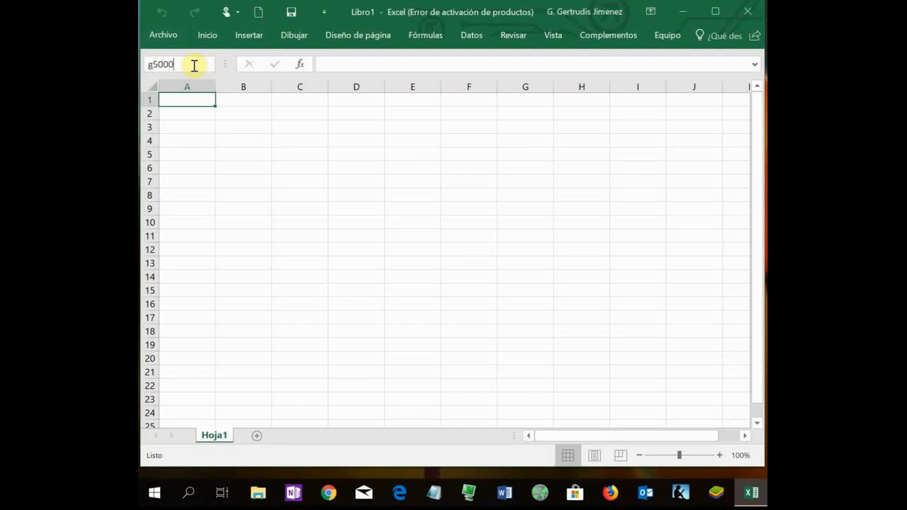
key(Return)
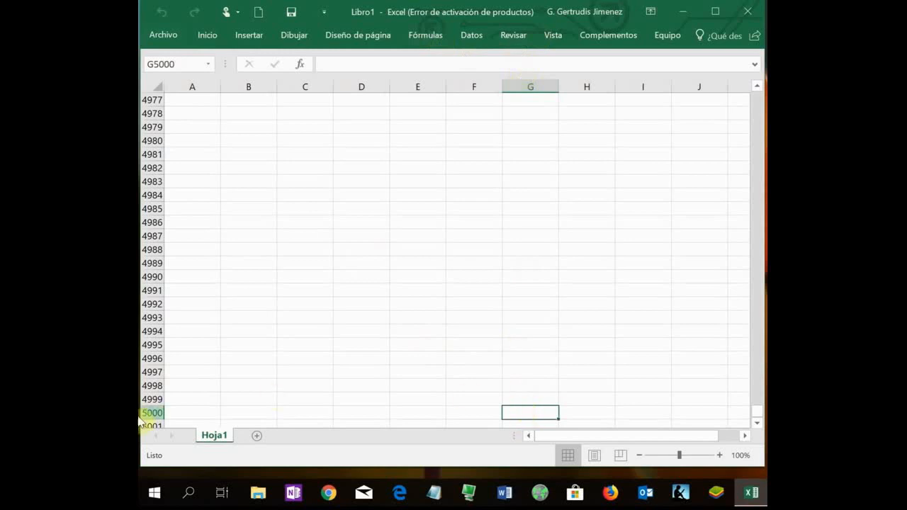
click(194, 63)
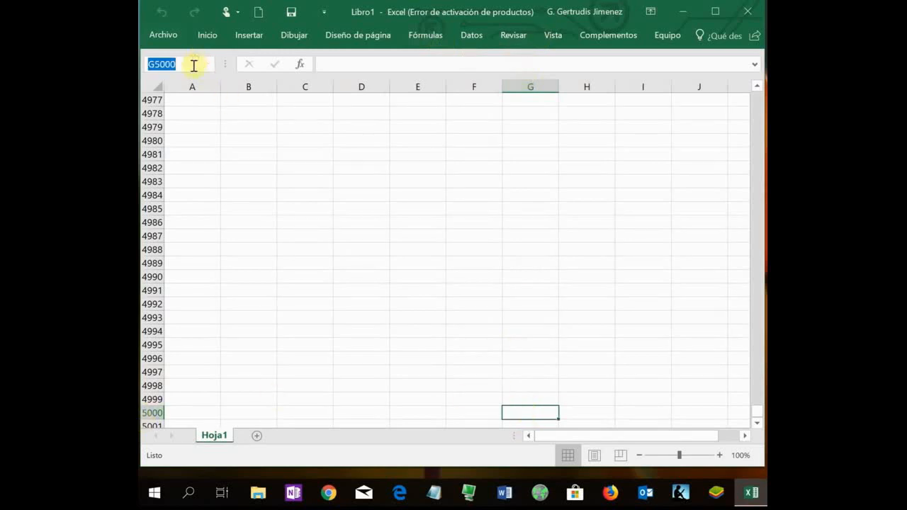
text(a1)
key(Return)
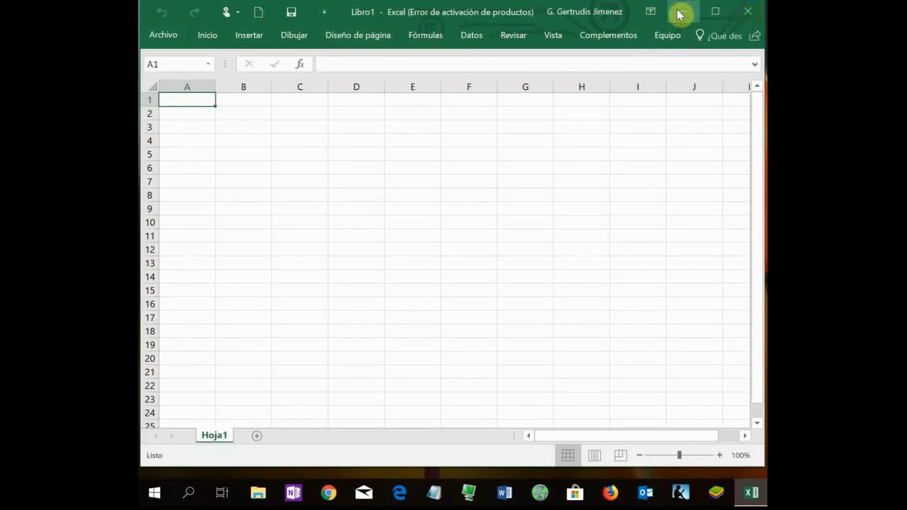
- Reduce the zoom of Hoja1 to 65% and add a second worksheet to the workbook
click(682, 456)
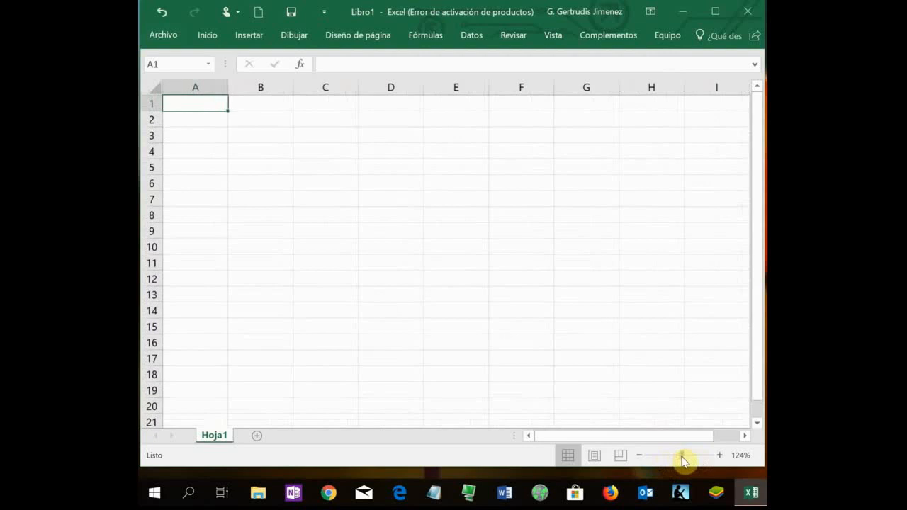
drag(681, 456, 668, 460)
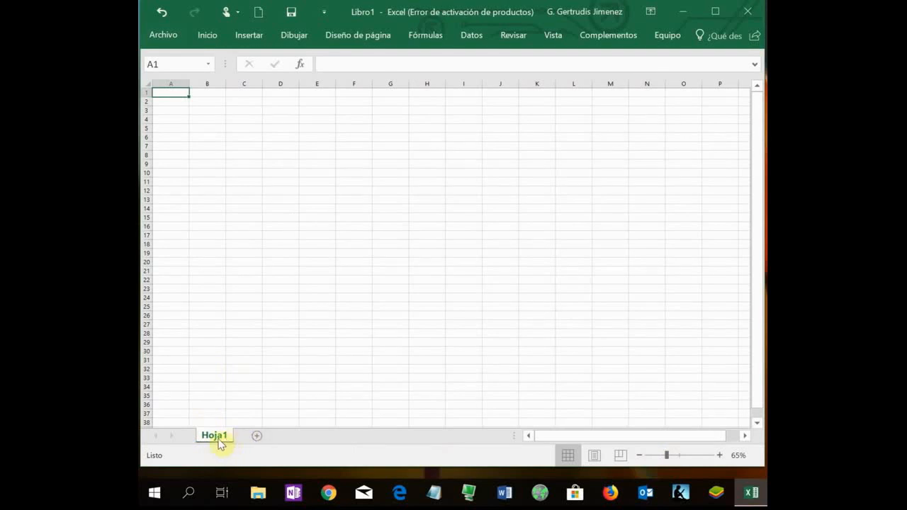
click(256, 440)
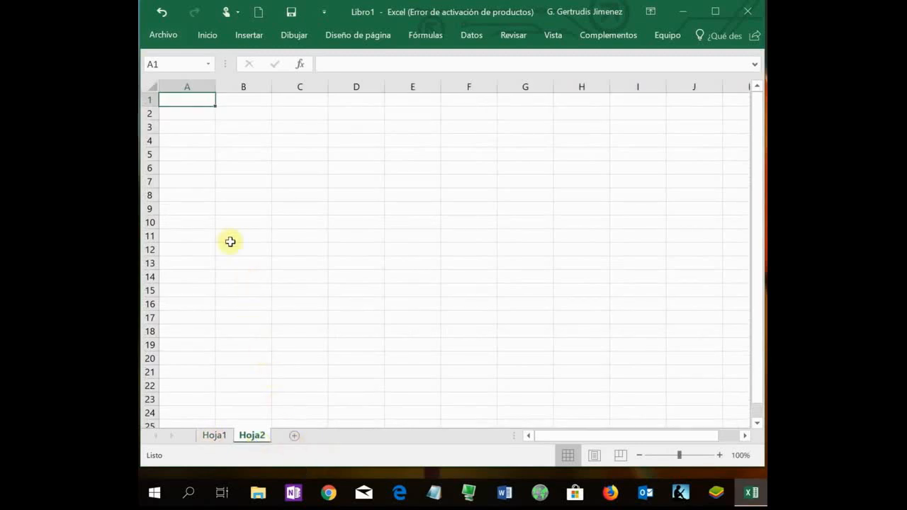
- Select the entire columns A, B, C and D one after another in the new worksheet
click(188, 82)
click(241, 83)
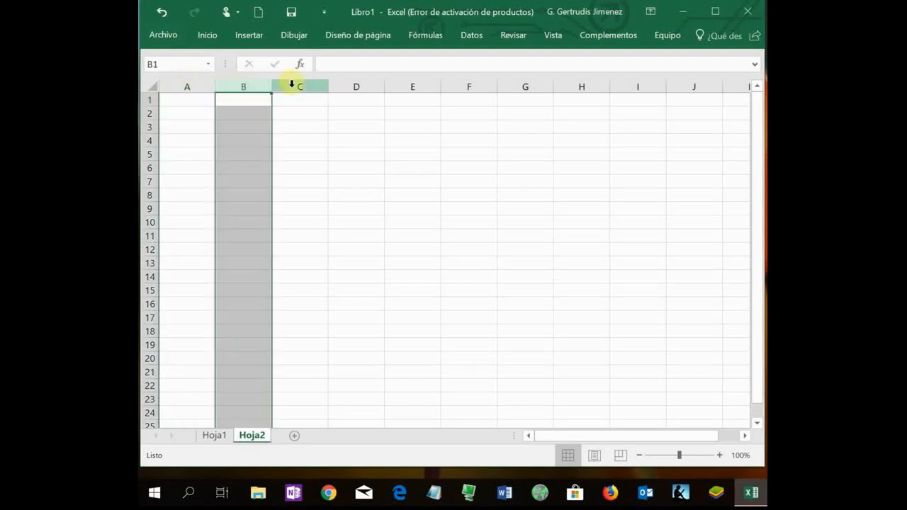
click(297, 82)
click(361, 99)
click(374, 85)
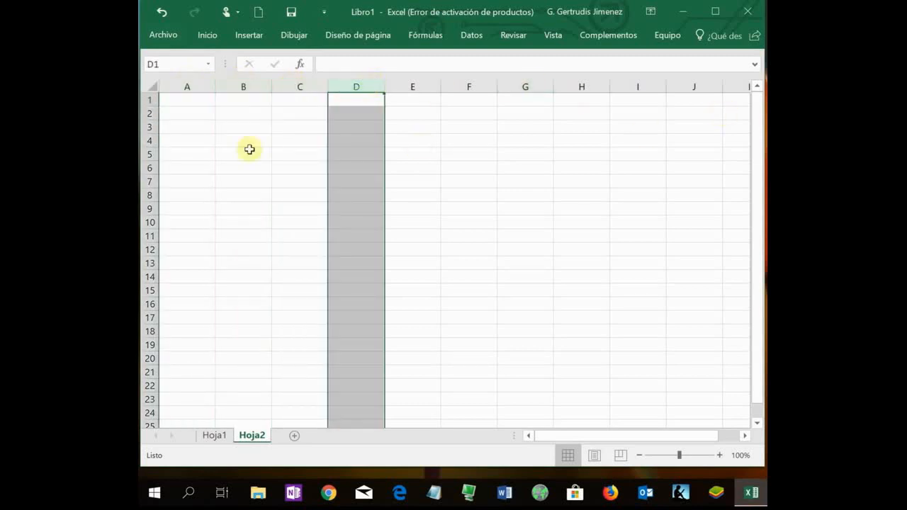
- Select the entire rows 1, 2 and 4 one after another
click(149, 100)
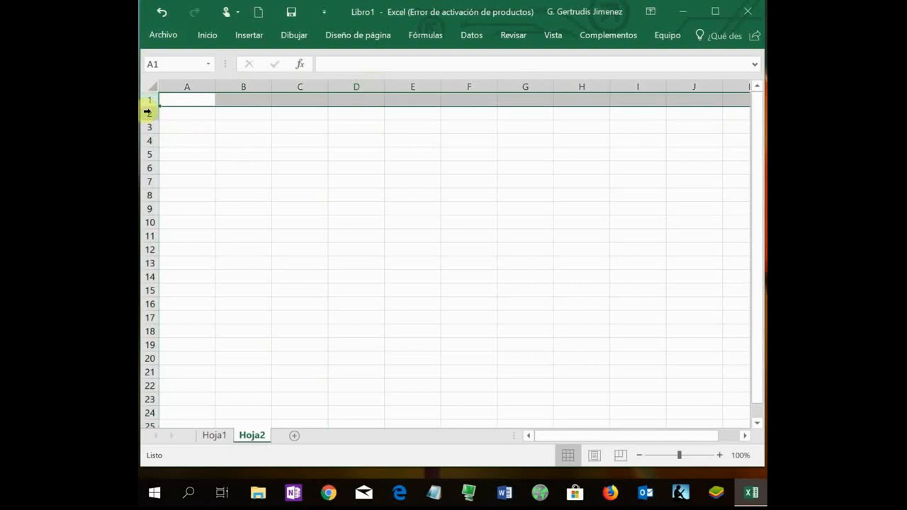
click(148, 112)
click(146, 140)
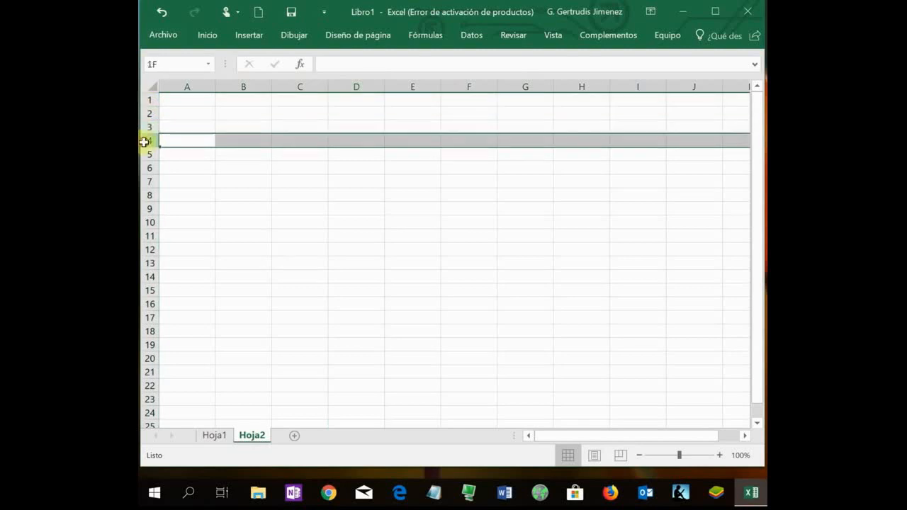
- Place the cursor in the formula bar for cell A4, and do the same for cell C2
click(329, 63)
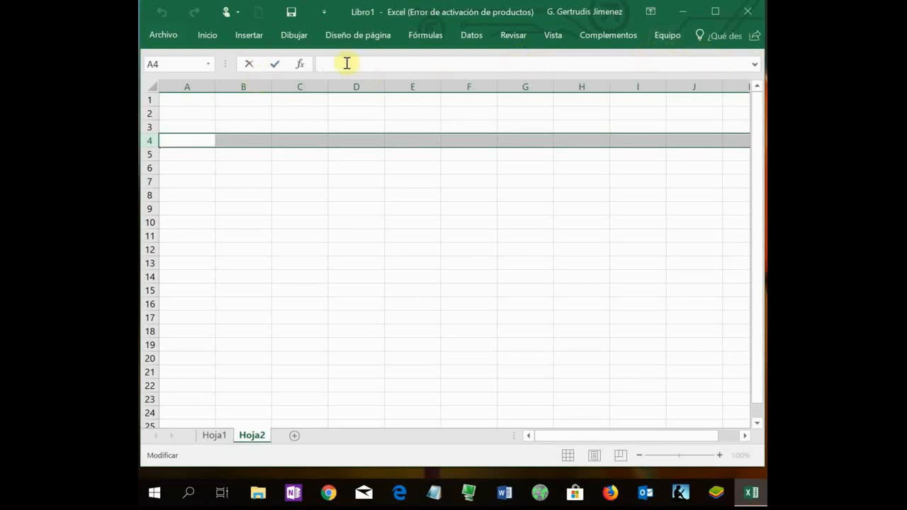
click(308, 112)
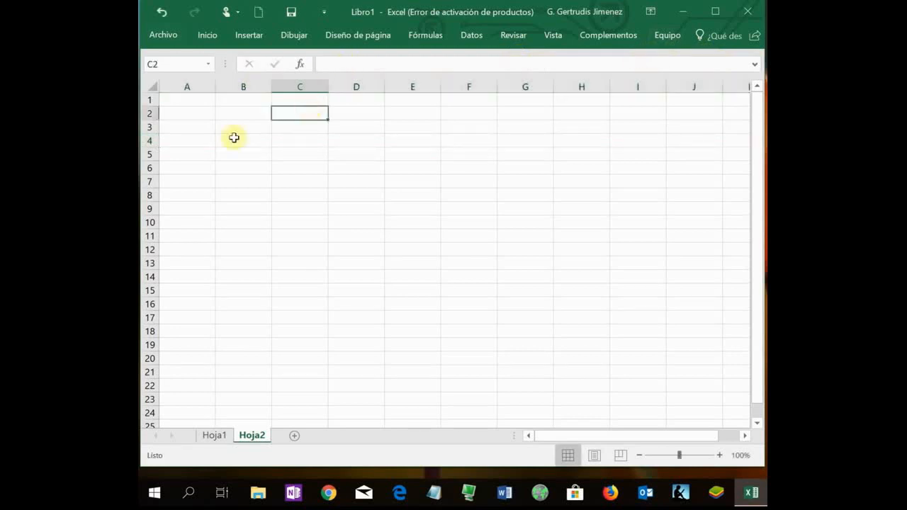
click(340, 63)
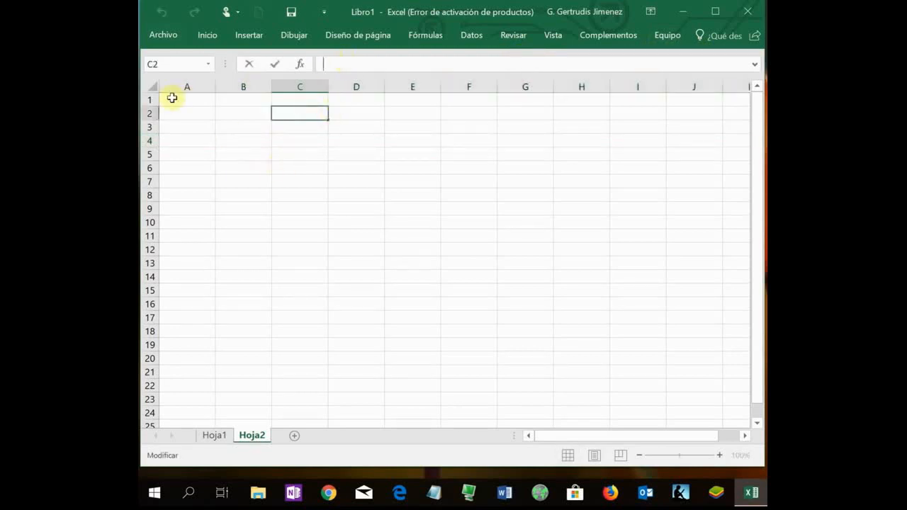
- Select all cells of the worksheet and place the cursor in the formula bar for A1
click(153, 85)
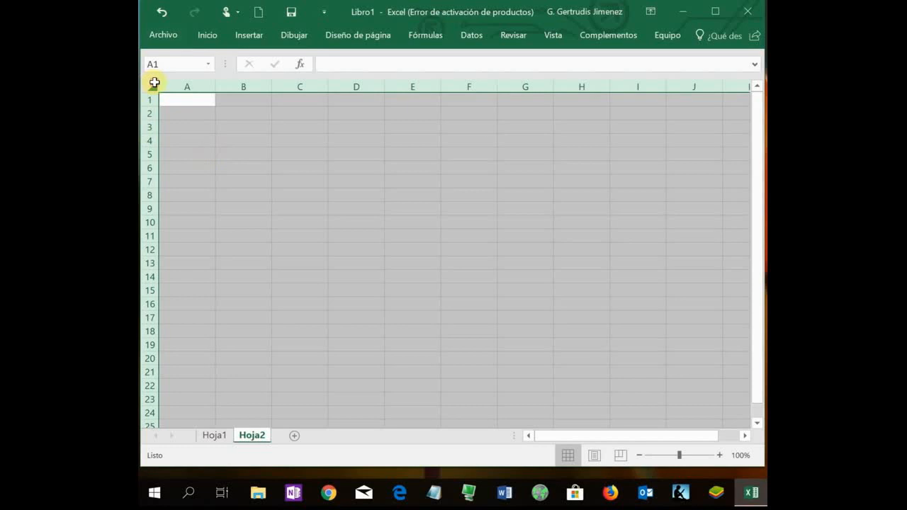
click(355, 64)
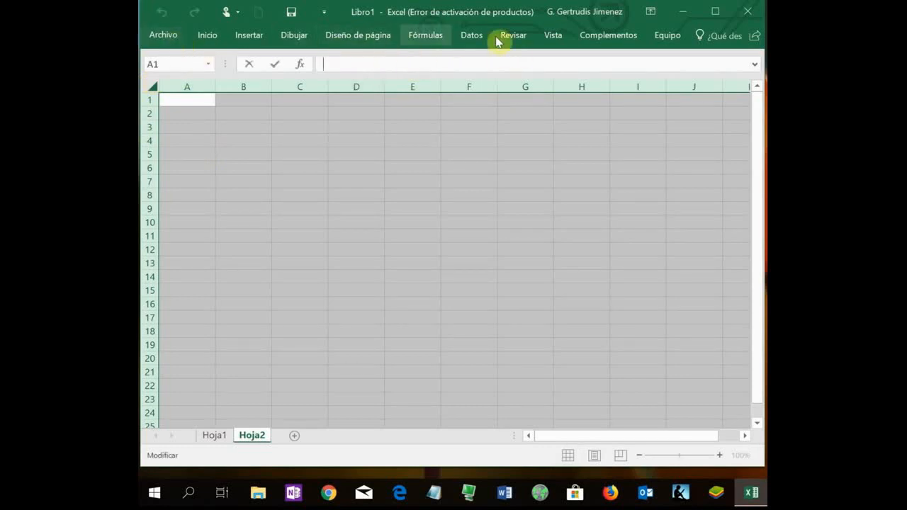
- Show the Inicio, Insertar, Dibujar and Diseño de página commands one after another, and collapse them again to reveal the sheet
click(172, 37)
click(173, 33)
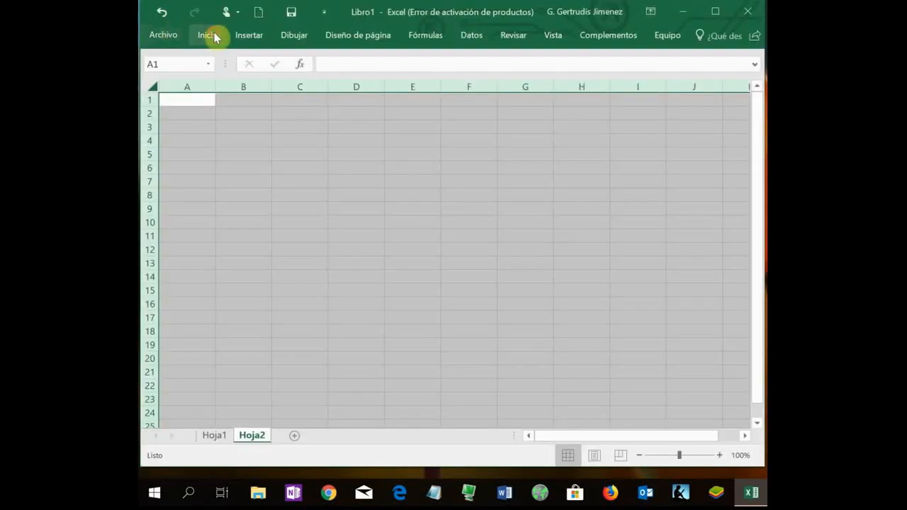
click(213, 36)
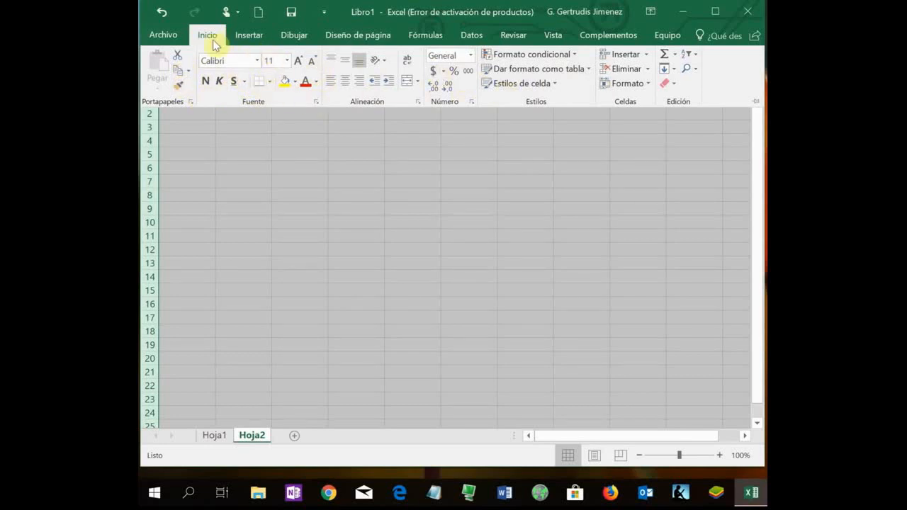
click(254, 41)
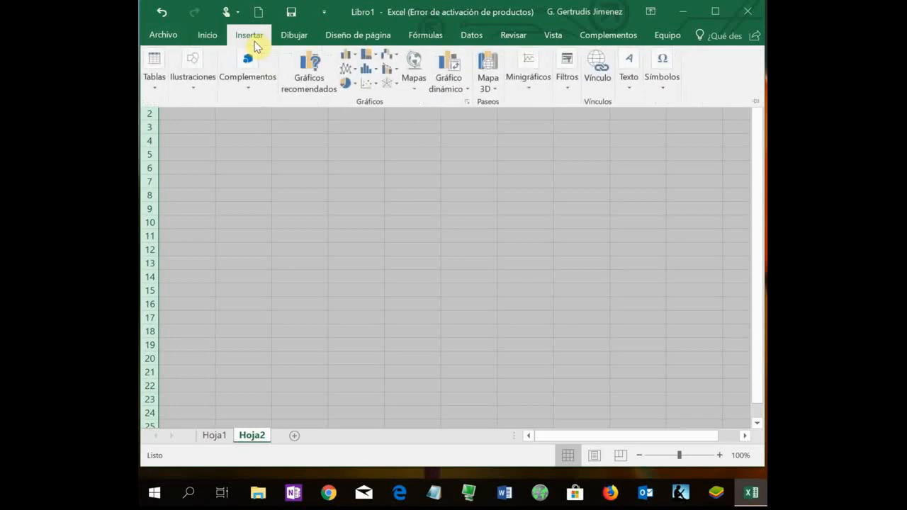
click(294, 35)
click(363, 41)
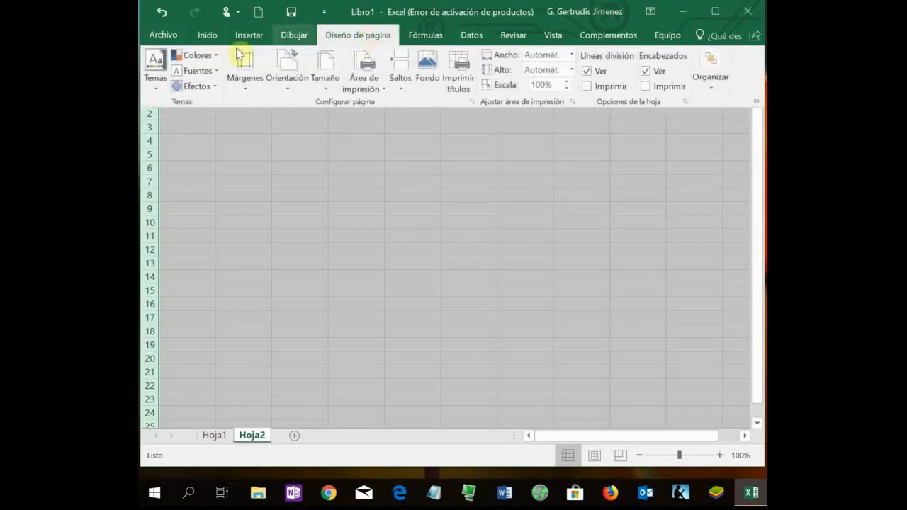
click(272, 142)
- Select the single cells B2, B3 and A2 one after another, ending back on B2
click(246, 118)
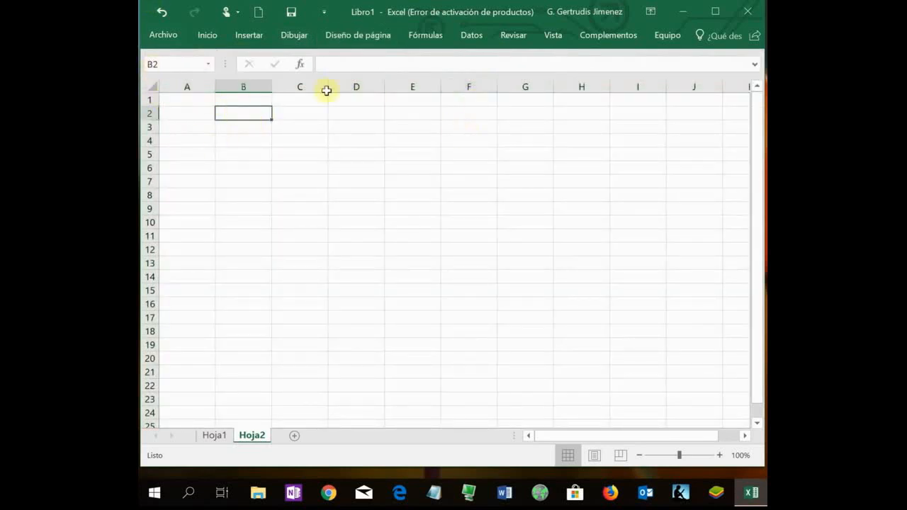
click(247, 130)
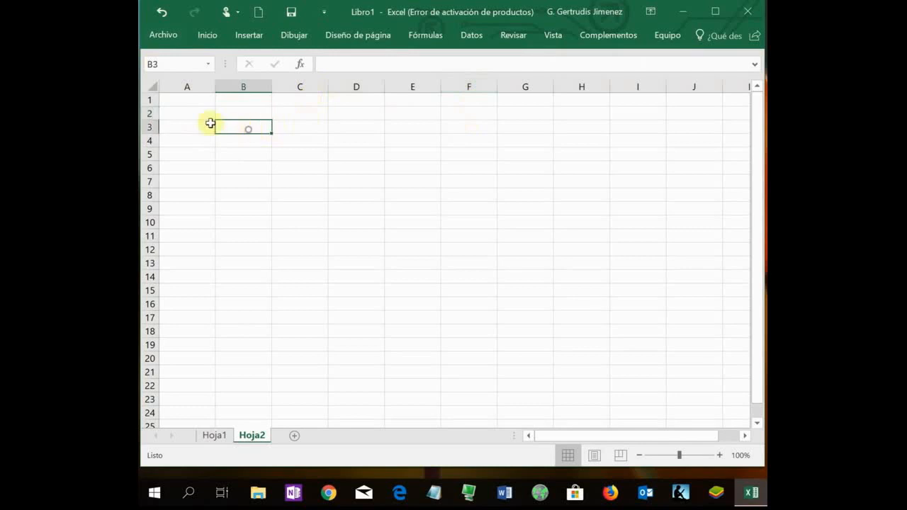
click(199, 111)
click(241, 114)
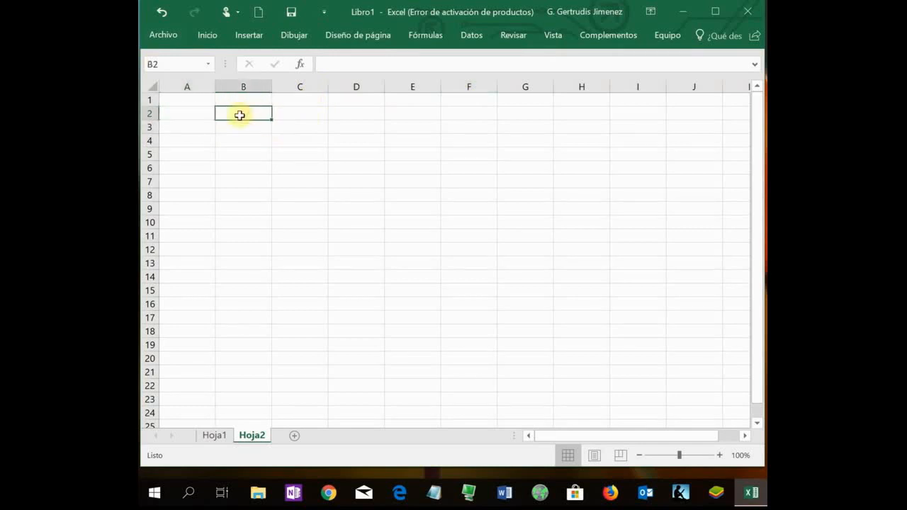
- Move the active cell up and down column B one cell at a time between B1 and B7, ending on B4
key(Up)
key(Down)
key(Up)
key(Down)
key(Down)
key(Down)
key(Down)
key(Down)
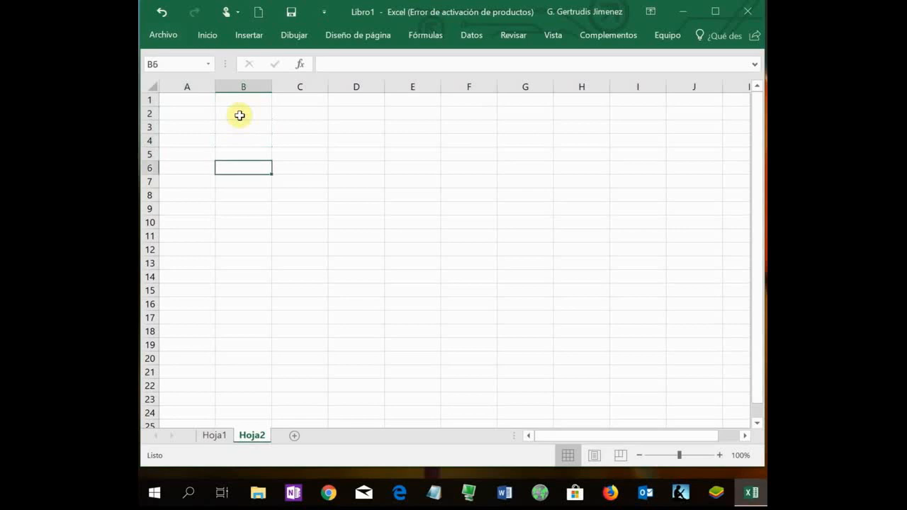
key(Down)
key(Up)
key(Up)
key(Up)
key(Down)
key(Down)
key(Down)
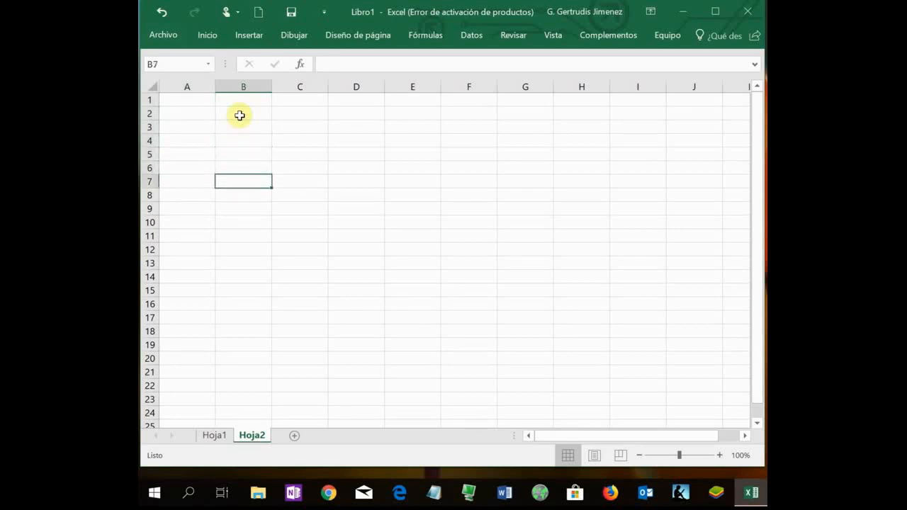
key(Up)
key(Up)
key(Up)
- Move the active cell back and forth along row 4 between columns A and H, ending one row below on D5
key(Left)
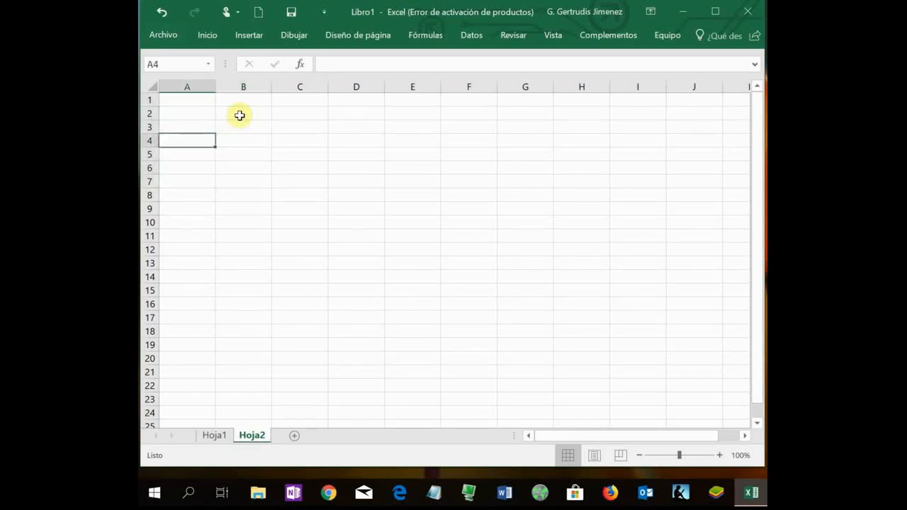
key(Right)
key(Right)
key(Right)
key(Right)
key(Right)
key(Right)
key(Right)
key(Left)
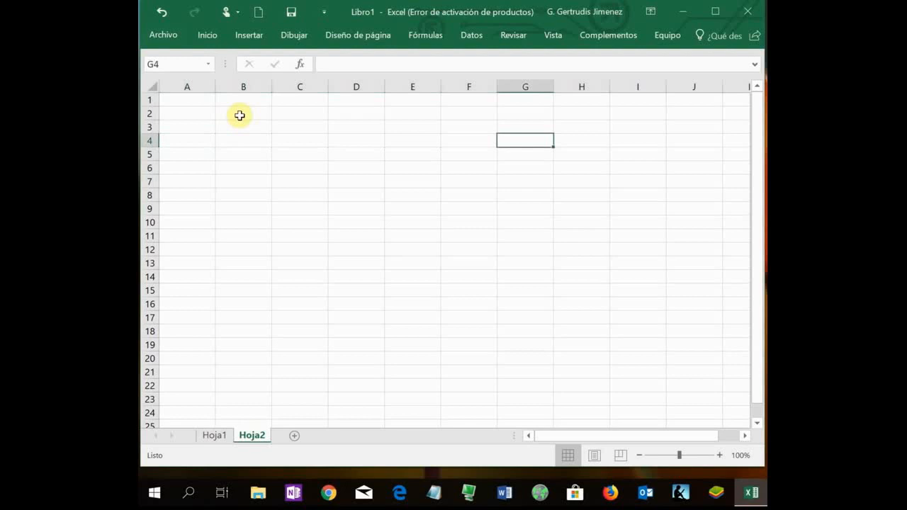
key(Left)
key(Left)
key(Left)
key(Left)
key(Left)
key(Left)
key(Right)
key(Right)
key(Right)
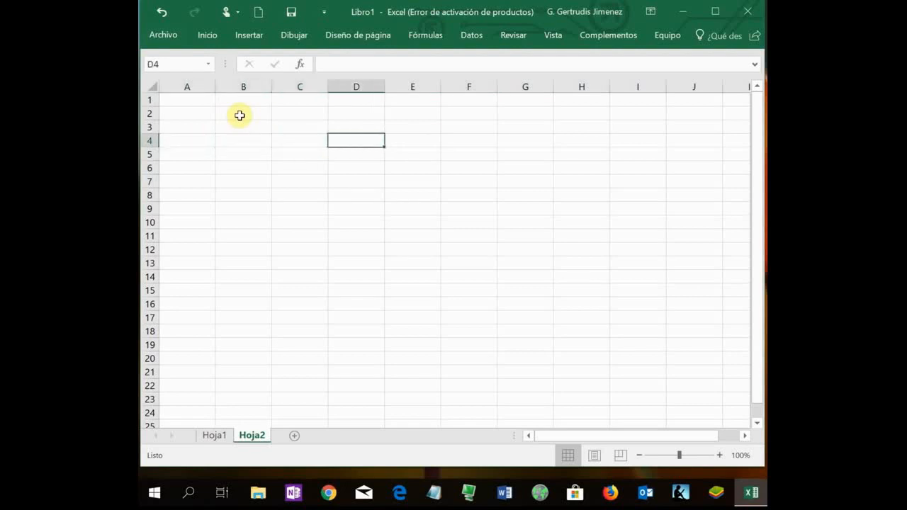
key(Down)
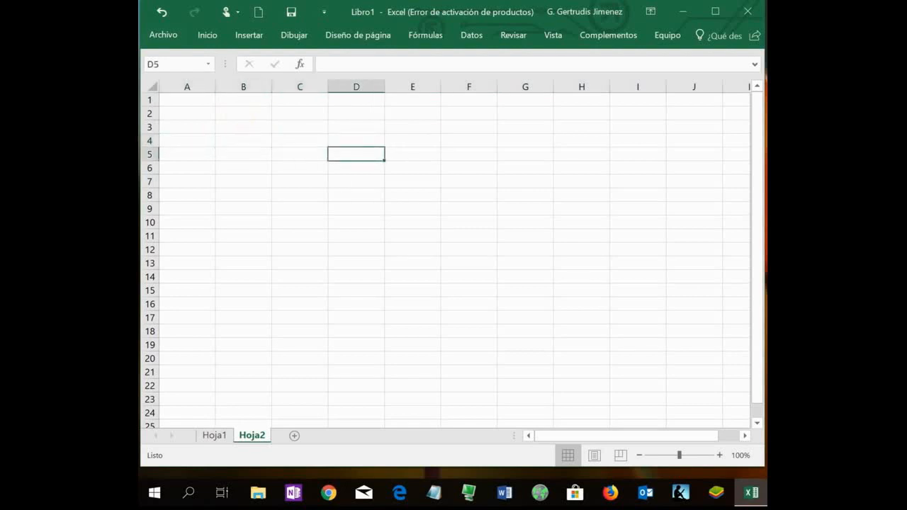
- Select scattered single cells directly, including H6, C3 and B2, and finish on cell A1
click(457, 251)
click(581, 161)
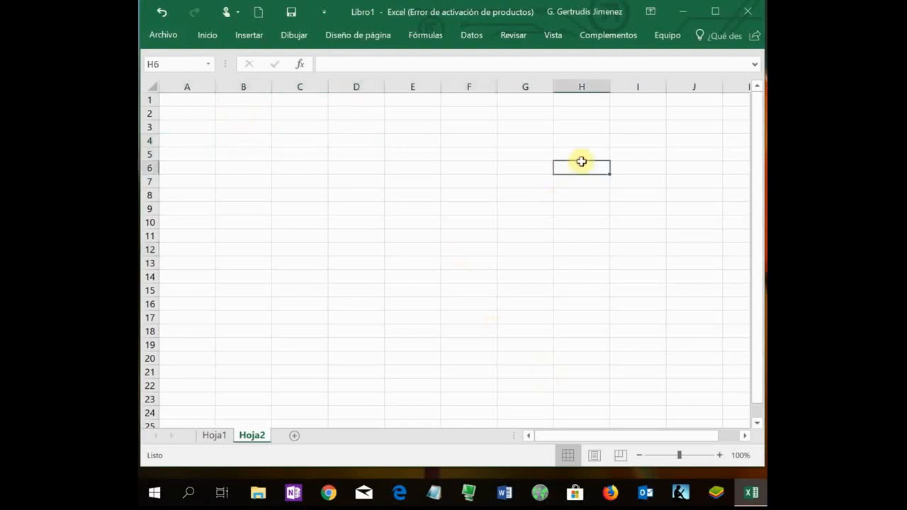
click(298, 128)
click(218, 114)
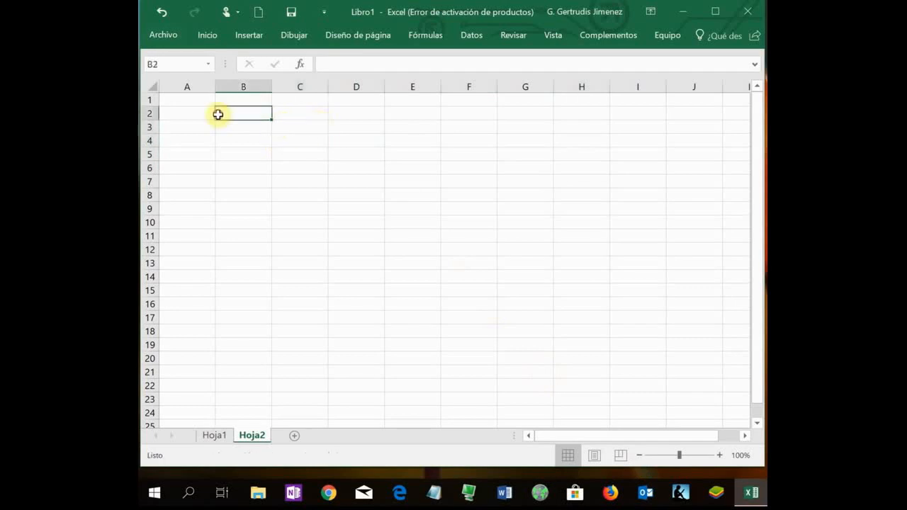
click(198, 103)
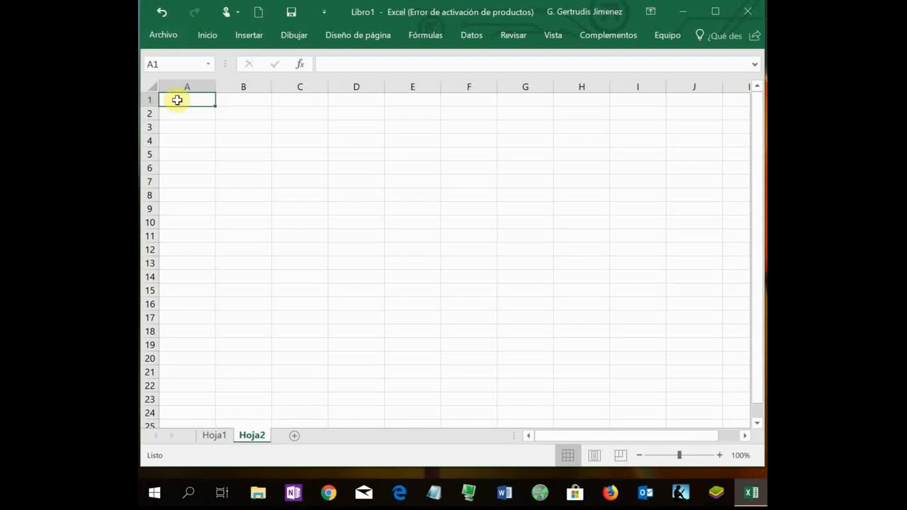
- Jump from A1 to the last column of row 1, cell XFD1, and jump back to A1
key(End)
key(Right)
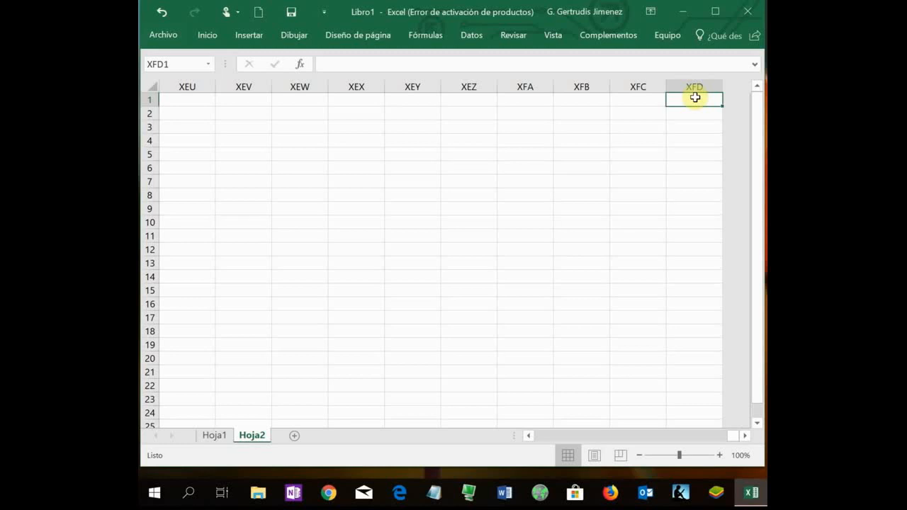
key(End)
key(Left)
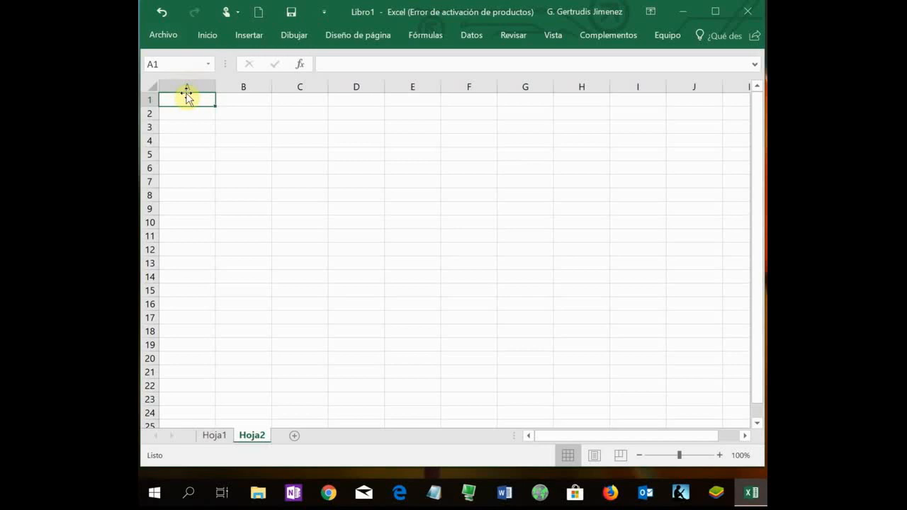
- Jump to the last row of column A, cell A1048576, and examine the end of the worksheet
key(End)
key(Down)
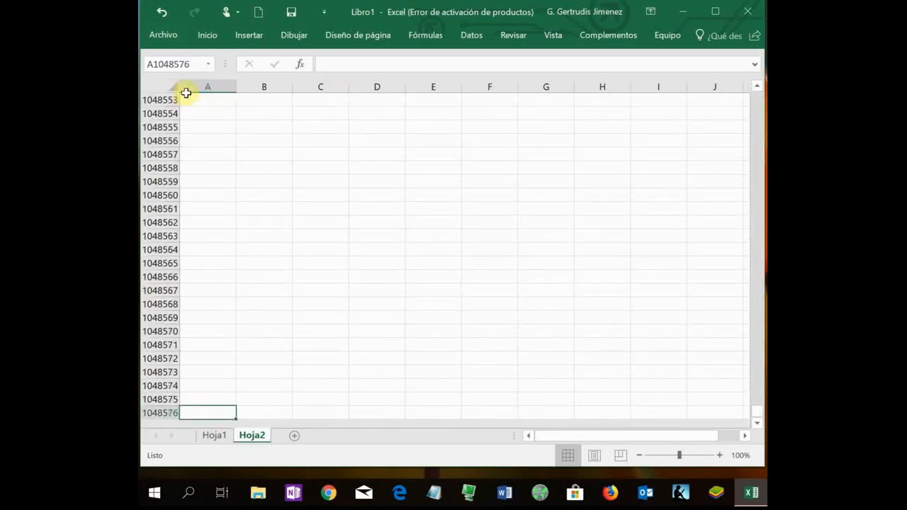
scroll(196, 399, up, 1)
scroll(212, 383, down, 6)
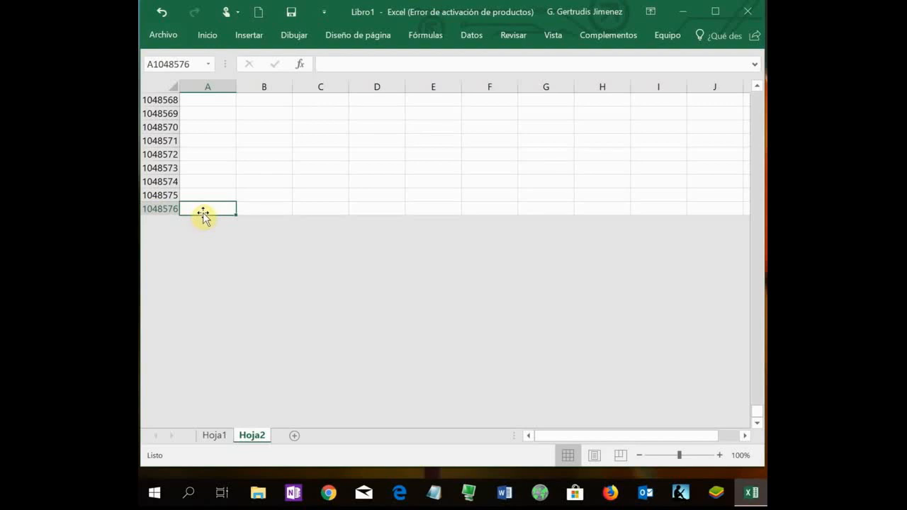
scroll(202, 212, up, 1)
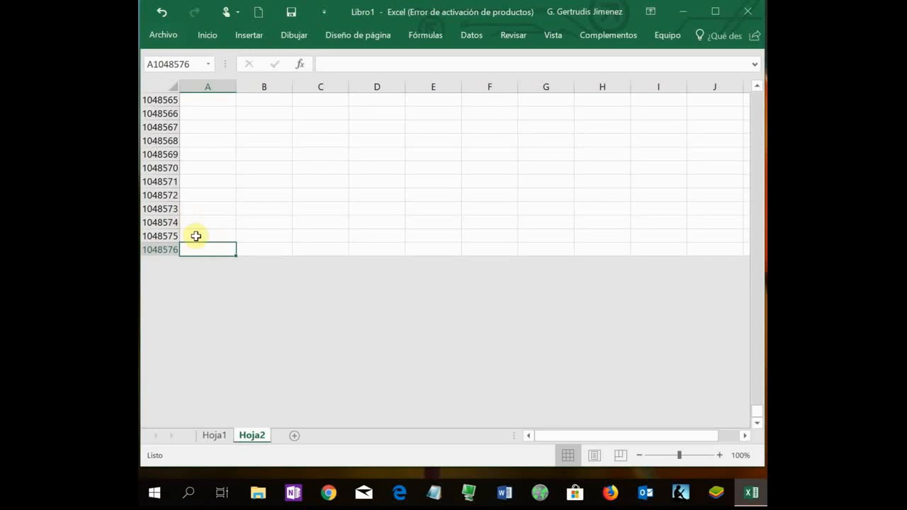
- Go directly from the last row to cell A1 by entering its cell reference
click(188, 66)
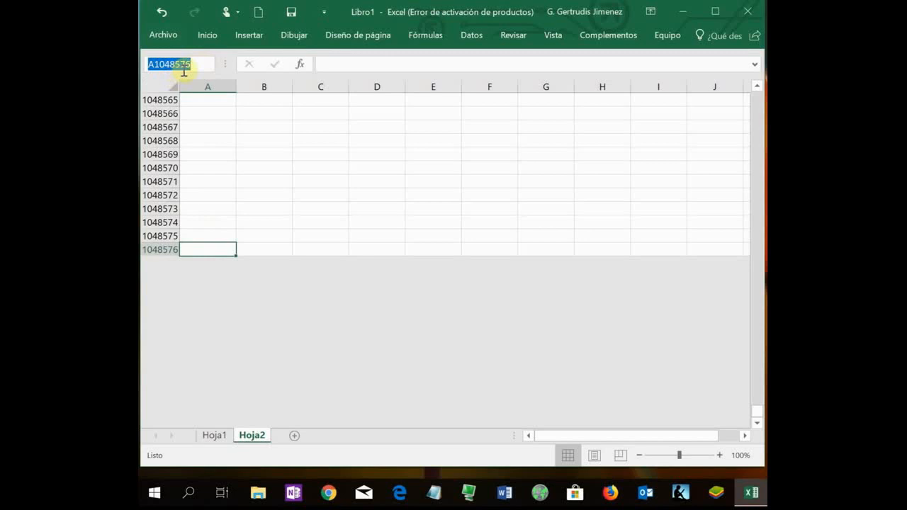
text(a)
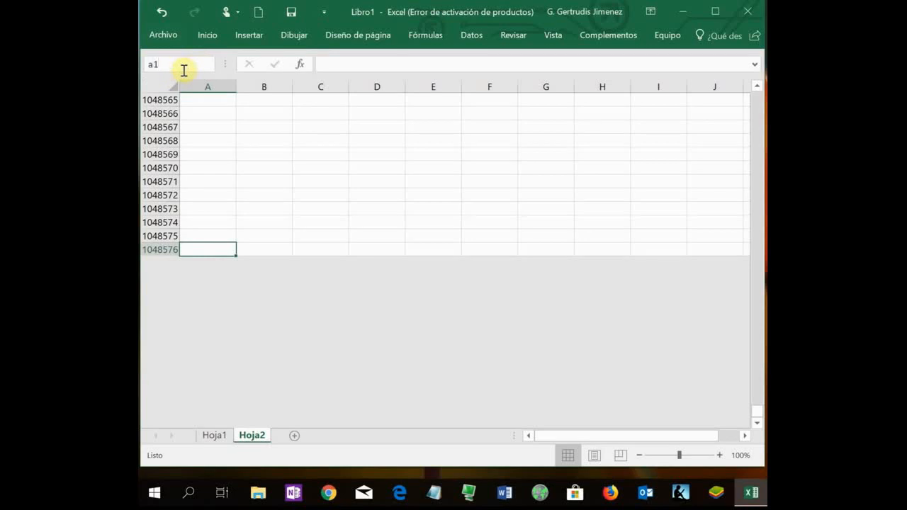
text(1)
key(Return)
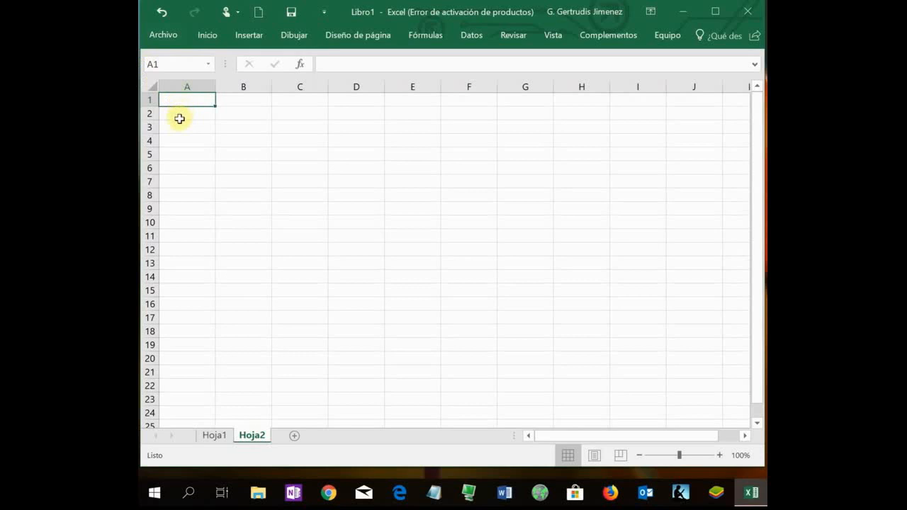
- Go directly to cell G6000 by entering its reference, and return to the beginning of the sheet
click(184, 64)
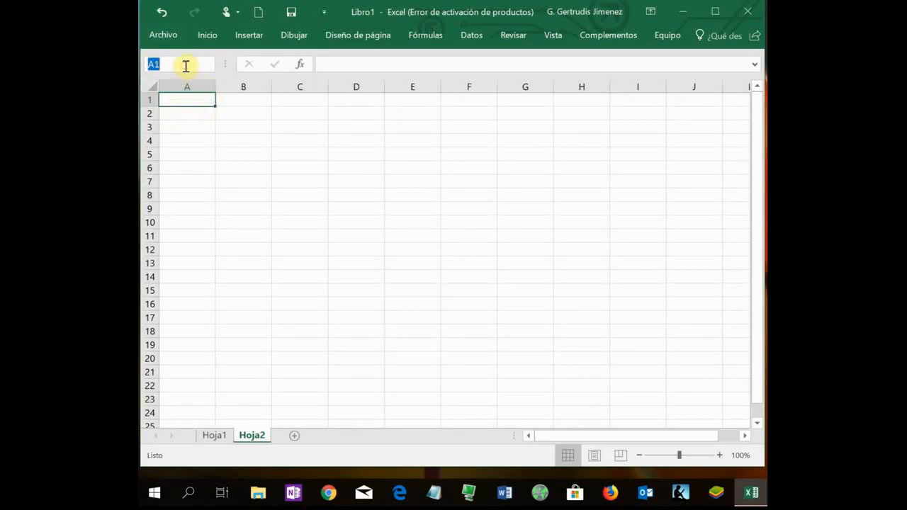
text(g6000)
key(Return)
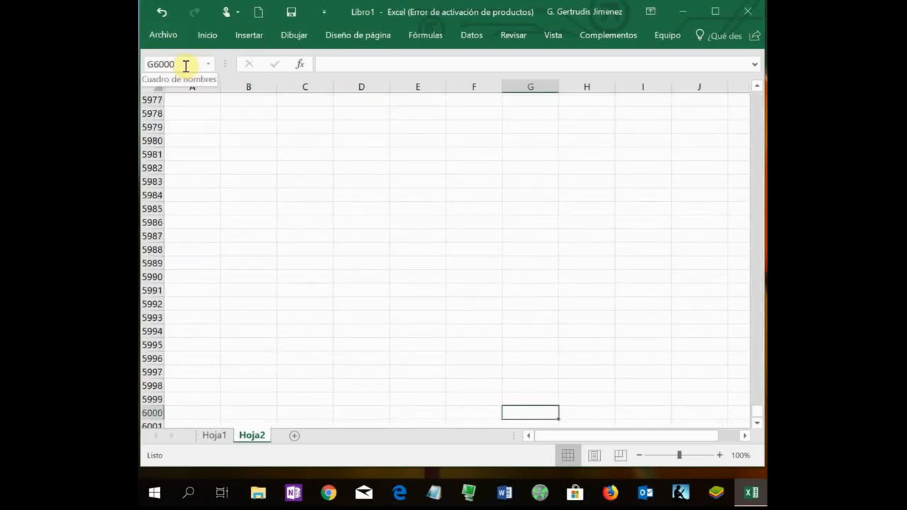
key(ctrl+Home)
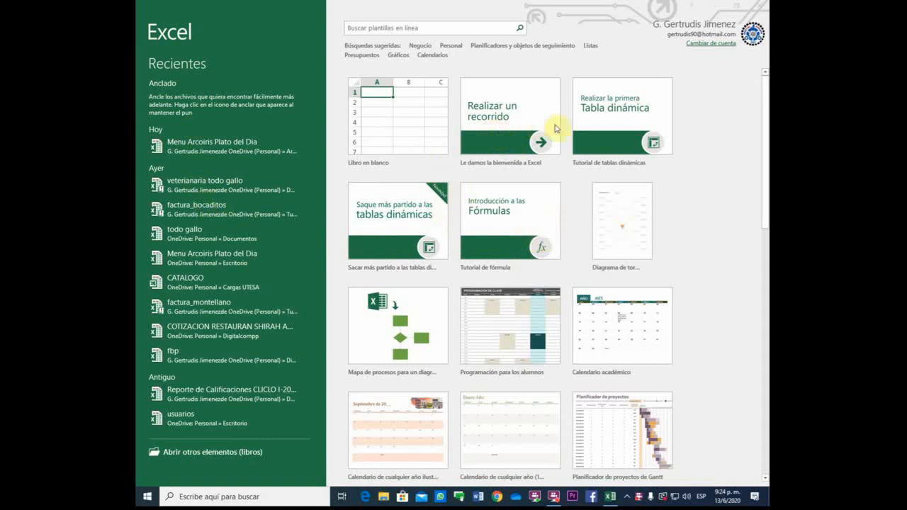
- Create a blank workbook from the start screen and select cell A1
click(398, 135)
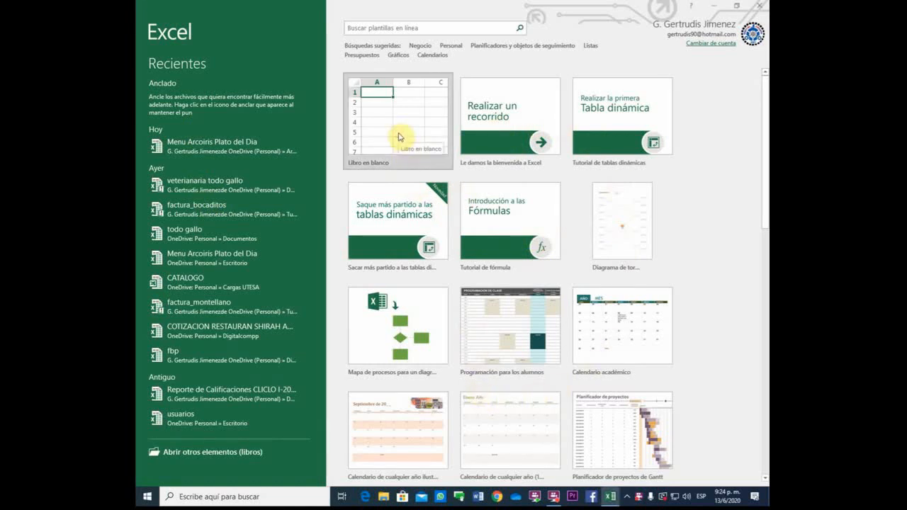
click(402, 127)
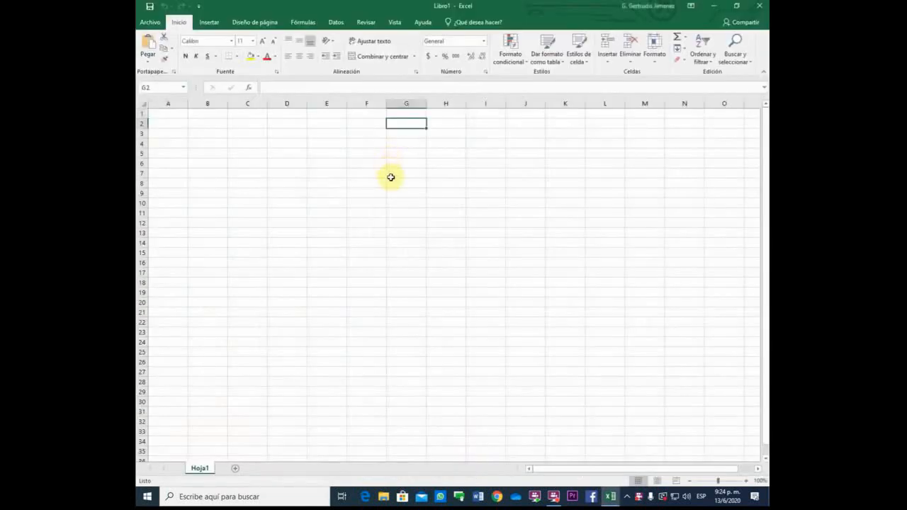
click(165, 117)
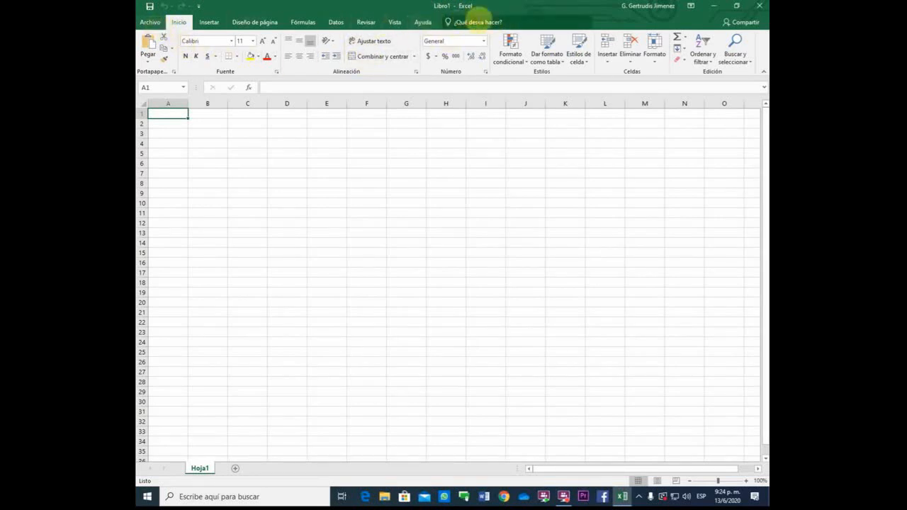
- Examine the Archivo page and the commands on each ribbon tab from Insertar through Ayuda
click(158, 26)
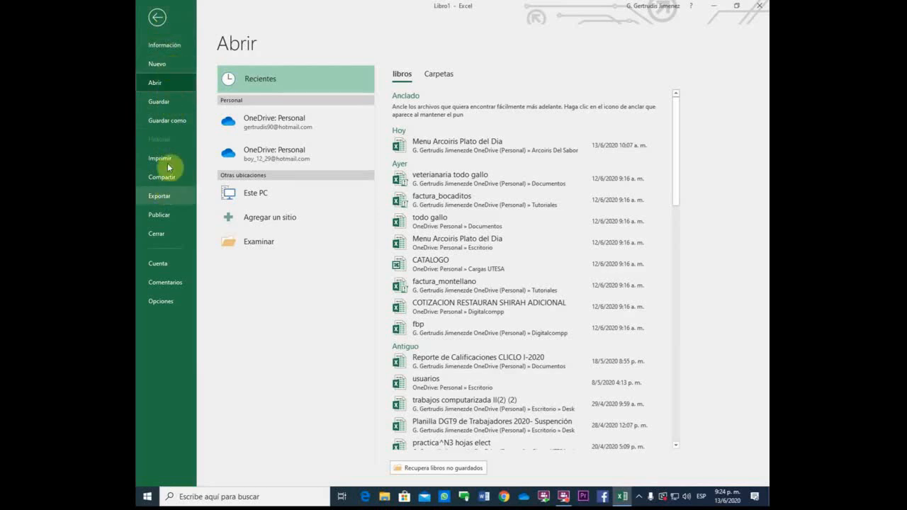
click(157, 17)
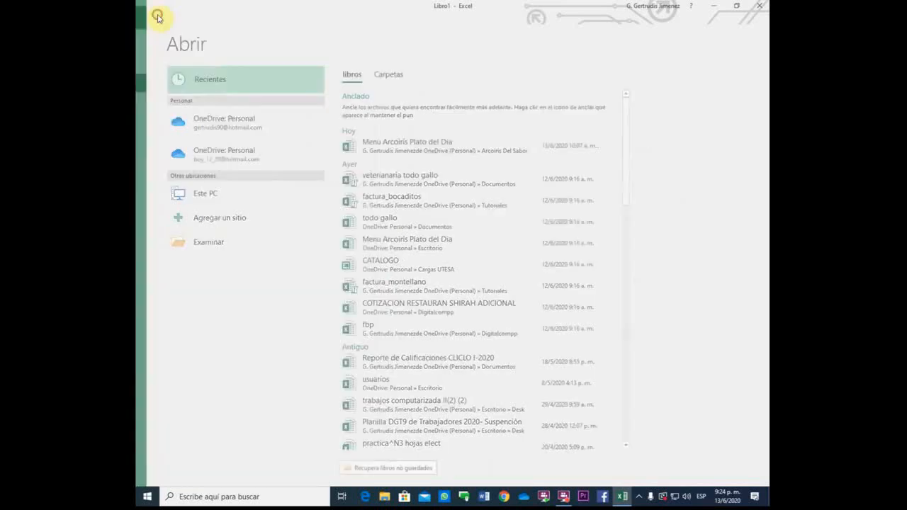
click(209, 24)
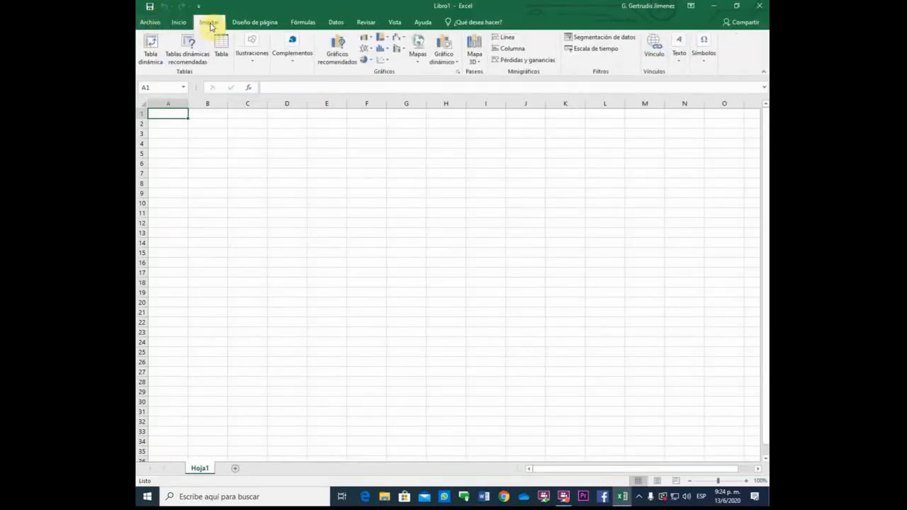
click(263, 23)
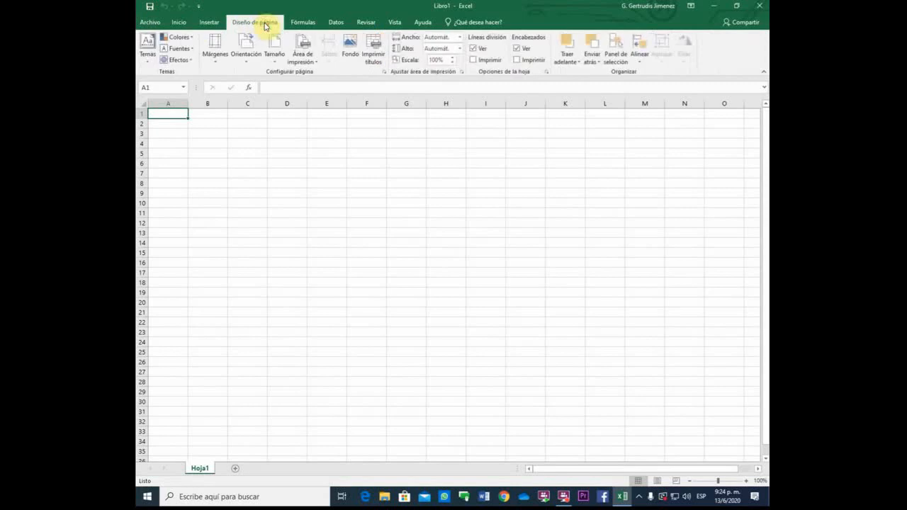
click(300, 24)
click(335, 22)
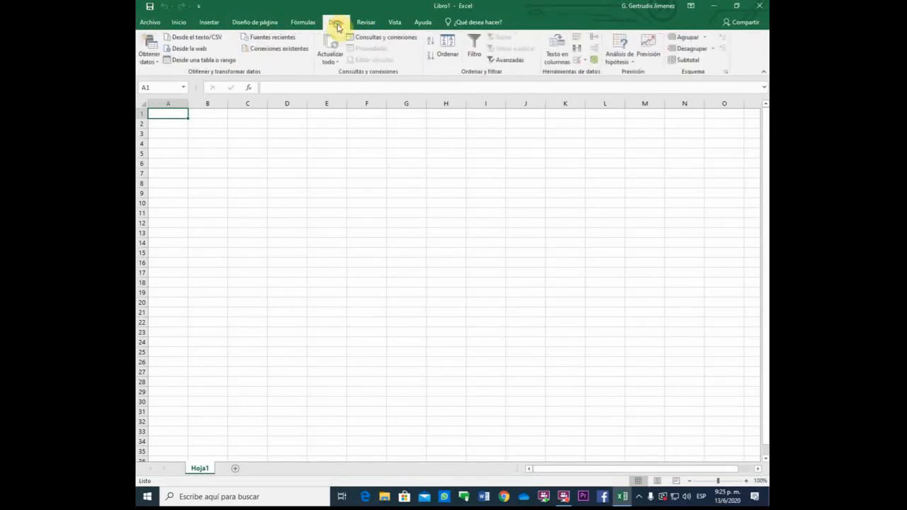
click(365, 22)
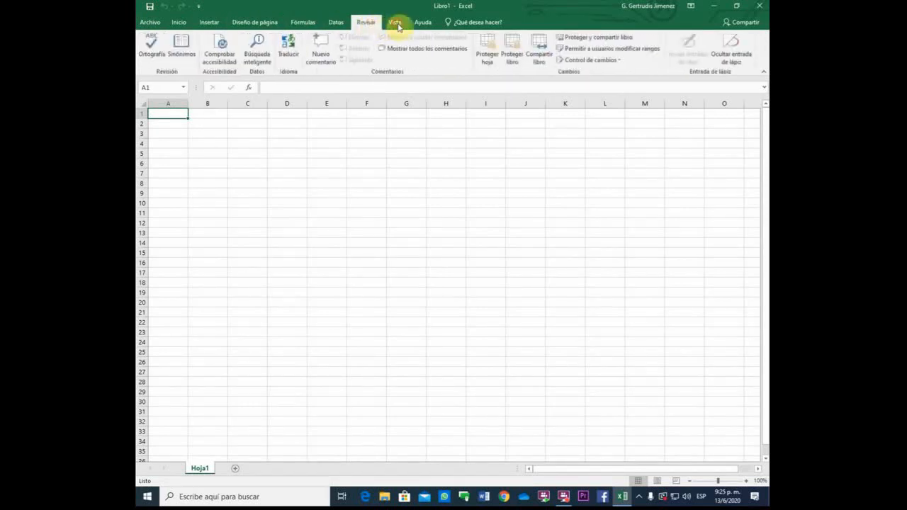
click(395, 22)
click(423, 22)
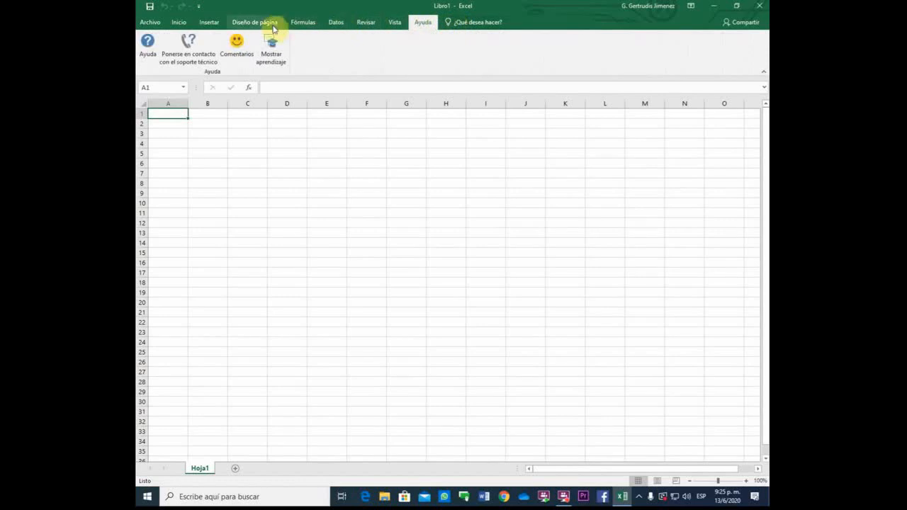
- Review the ribbon again, comparing the Archivo page with the Inicio commands and continuing through to the Vista commands
click(179, 23)
click(209, 23)
click(254, 22)
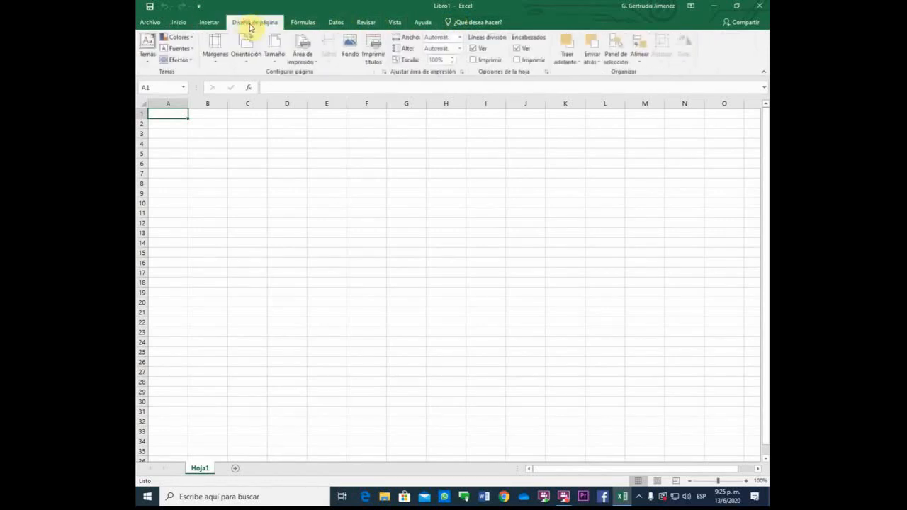
click(150, 22)
click(159, 20)
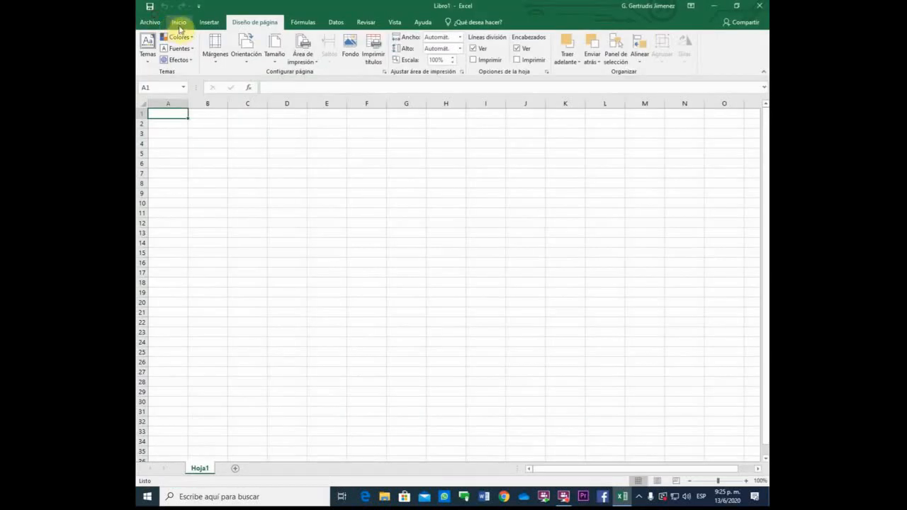
click(178, 22)
click(147, 23)
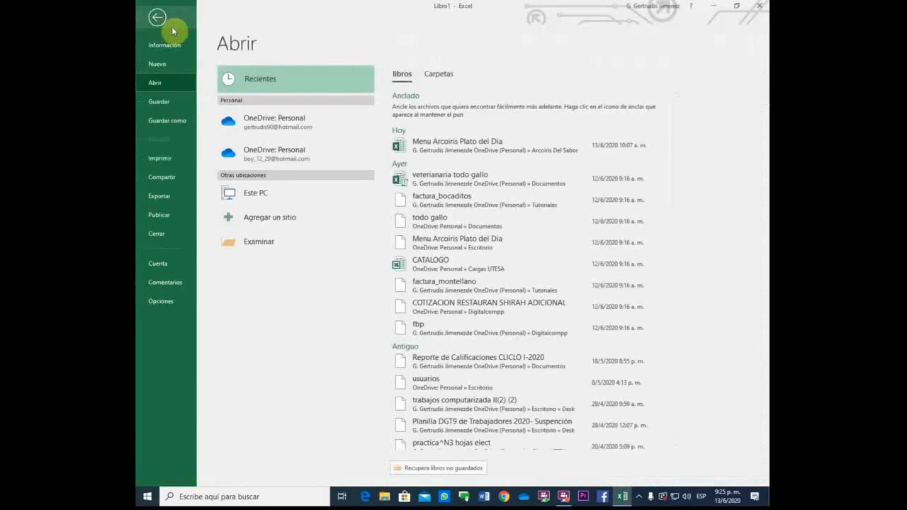
click(169, 25)
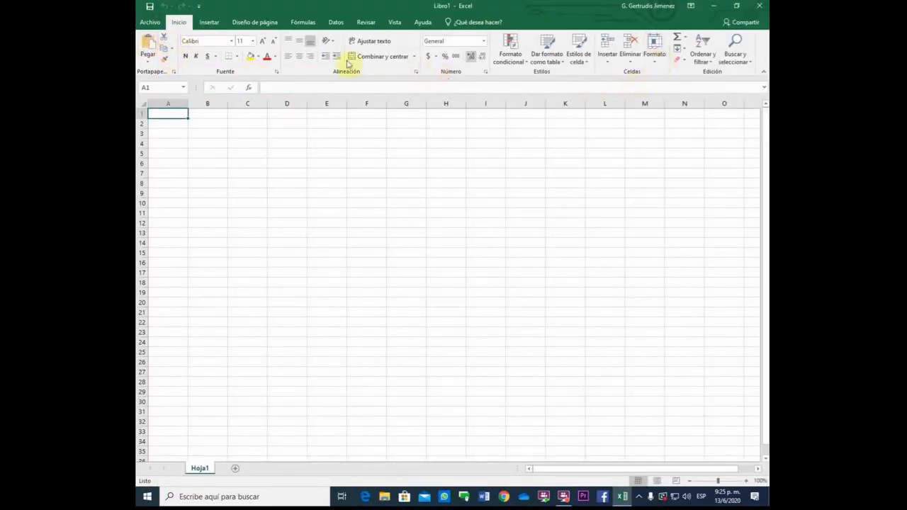
click(216, 23)
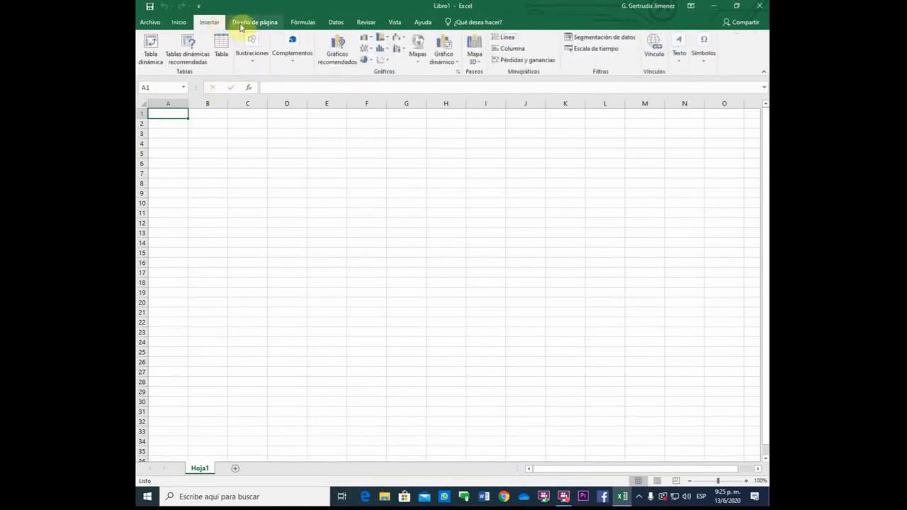
click(245, 22)
click(301, 23)
click(339, 22)
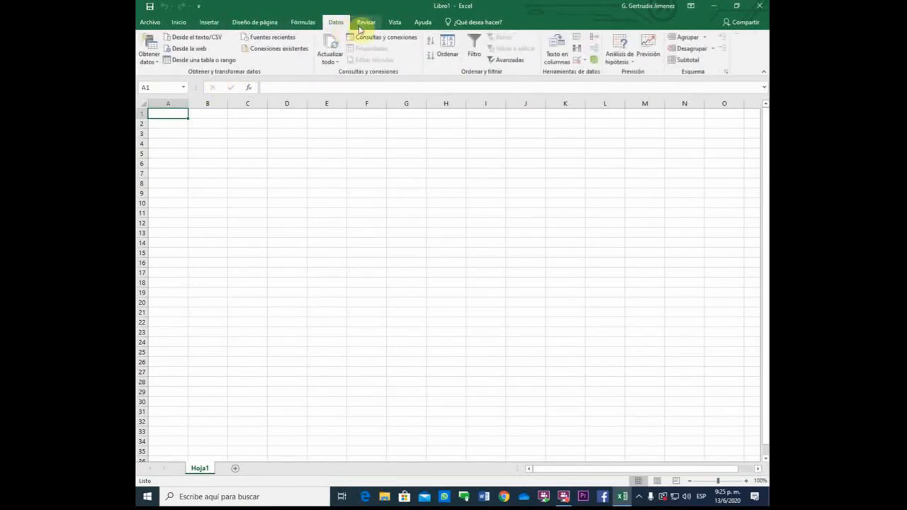
click(363, 22)
click(395, 23)
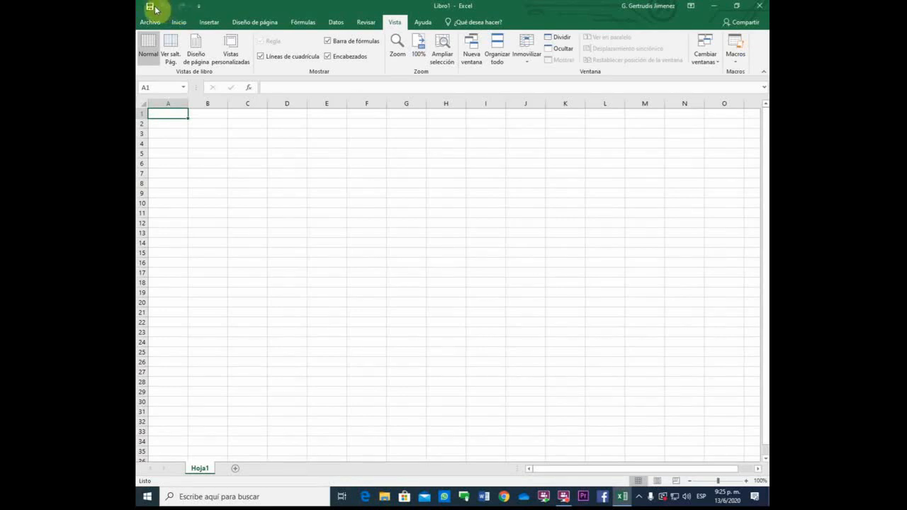
- Add the Abrir and Ortografía commands to the Quick Access Toolbar
click(199, 9)
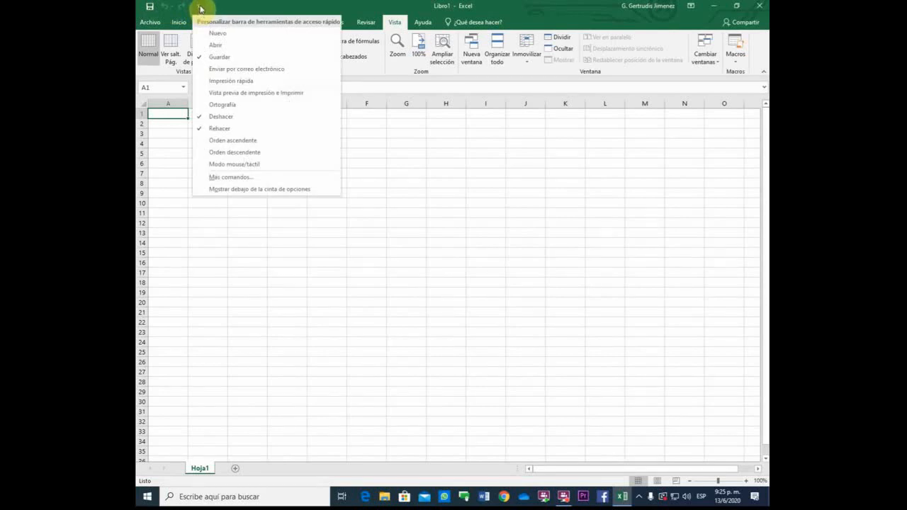
click(214, 45)
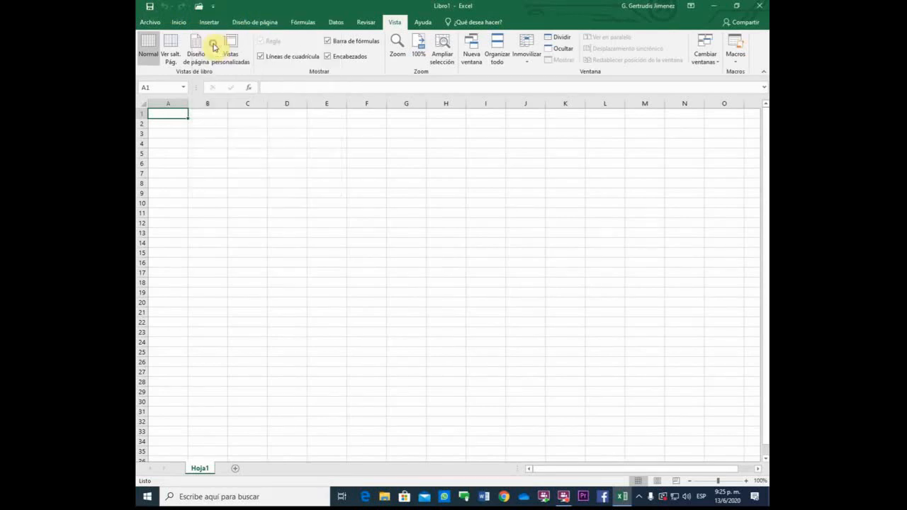
click(213, 6)
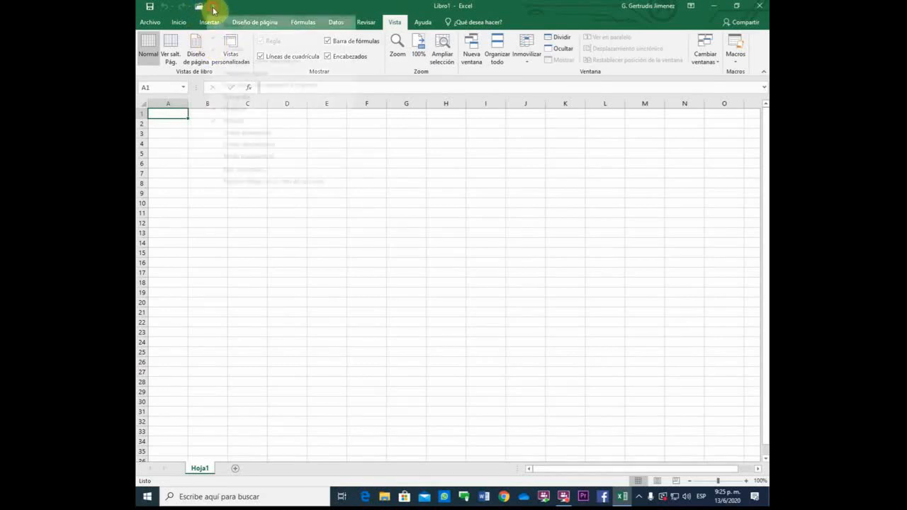
click(235, 105)
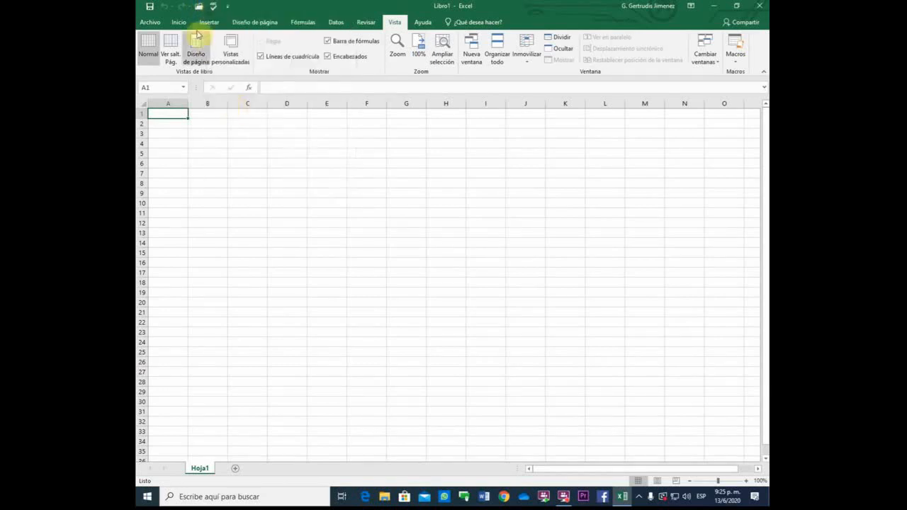
- Remove the Guardar and Abrir commands from the Quick Access Toolbar
click(228, 8)
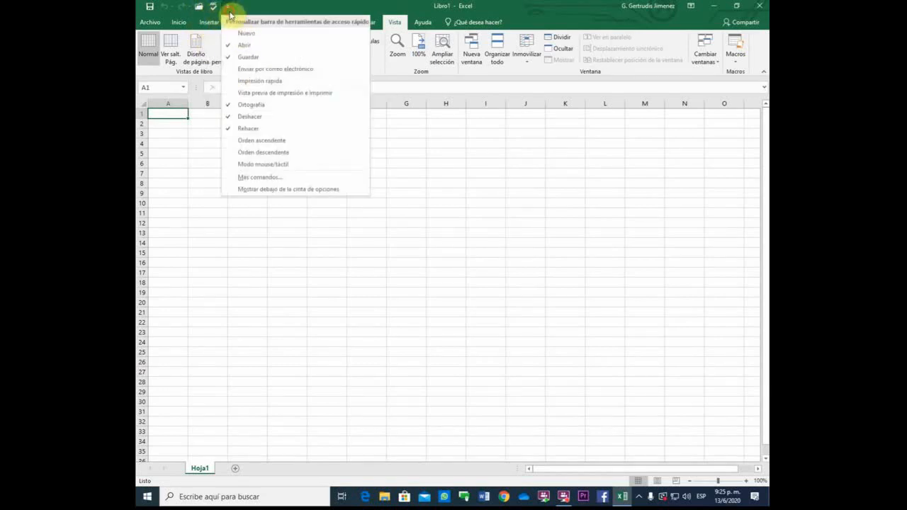
click(244, 58)
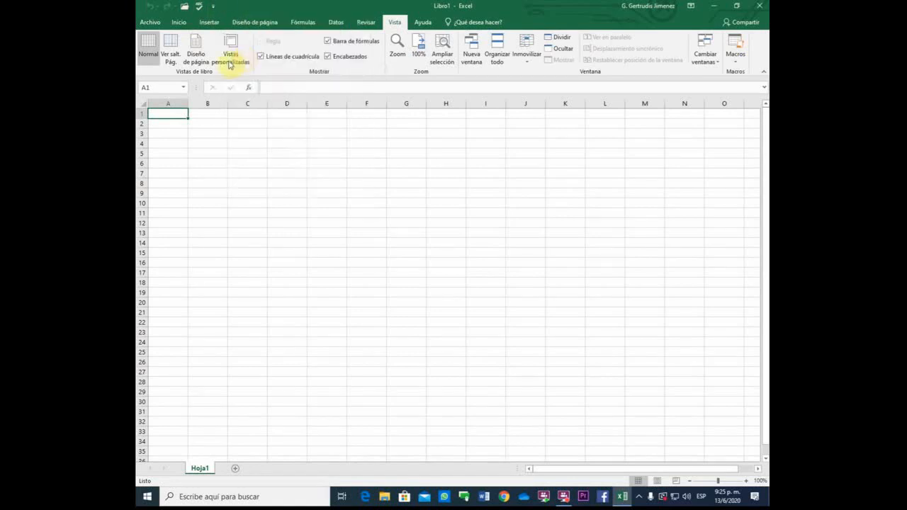
click(216, 10)
click(227, 42)
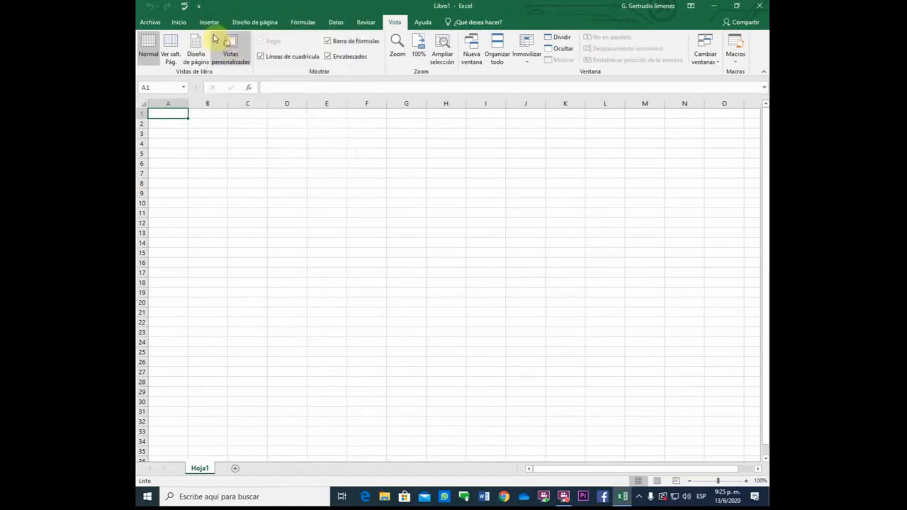
- Add the Impresión rápida and Orden ascendente commands to the Quick Access Toolbar
click(198, 7)
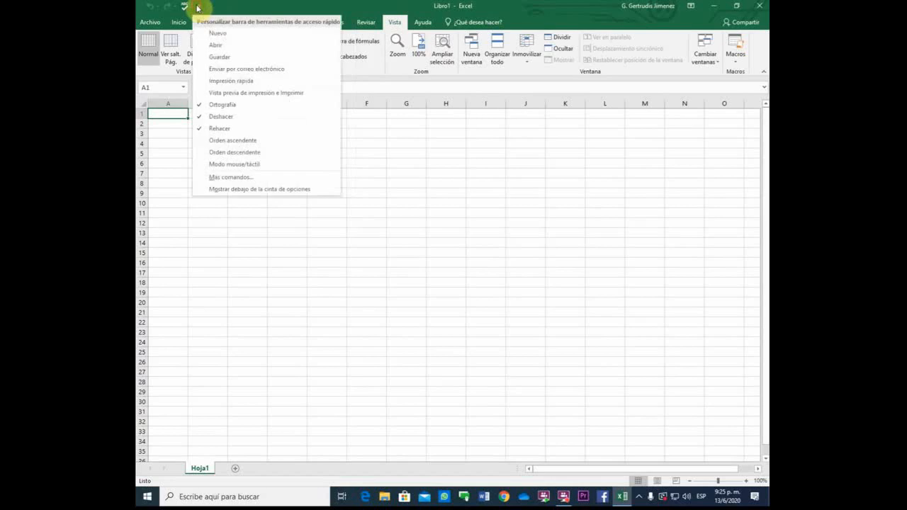
click(213, 81)
click(213, 6)
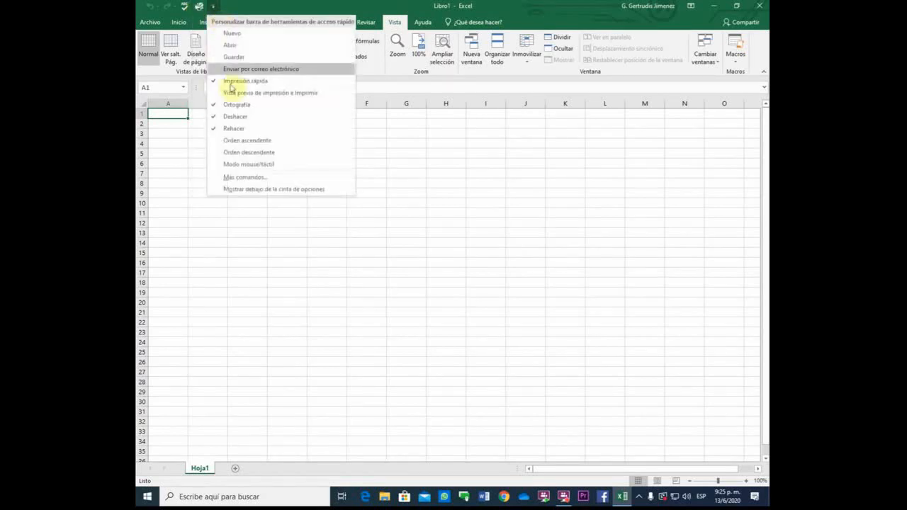
click(233, 141)
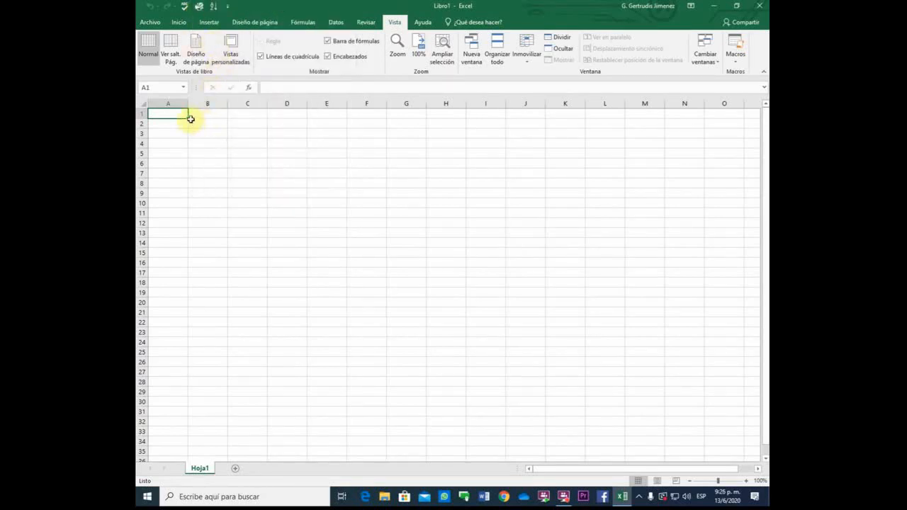
- Look over the font formatting and border options, and fill cell A1 with the standard orange
click(178, 23)
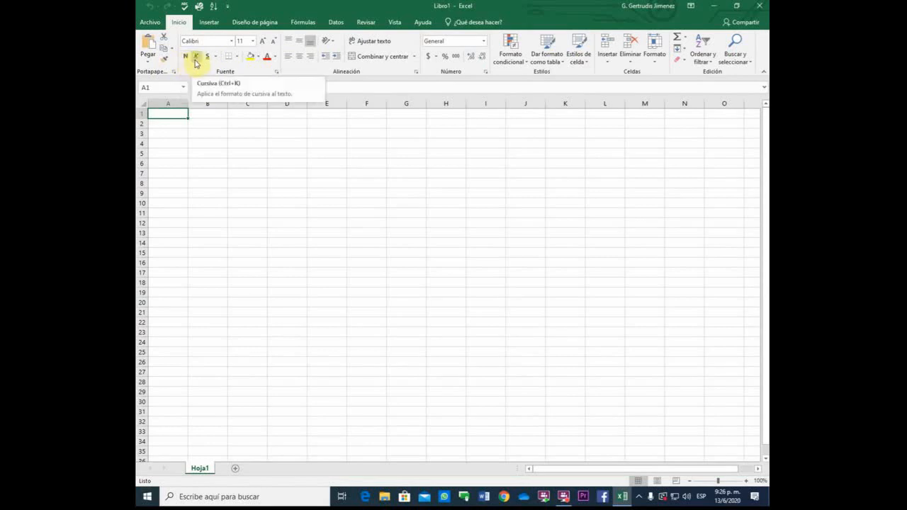
click(238, 58)
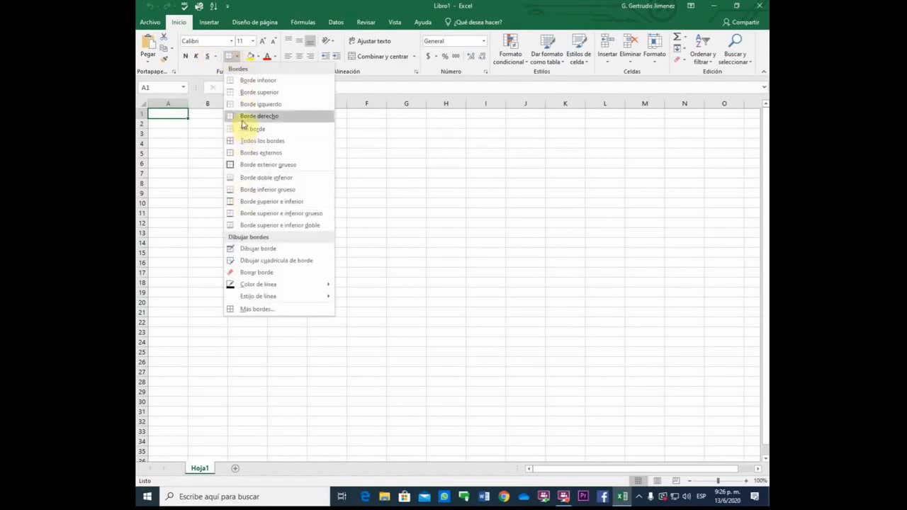
click(258, 57)
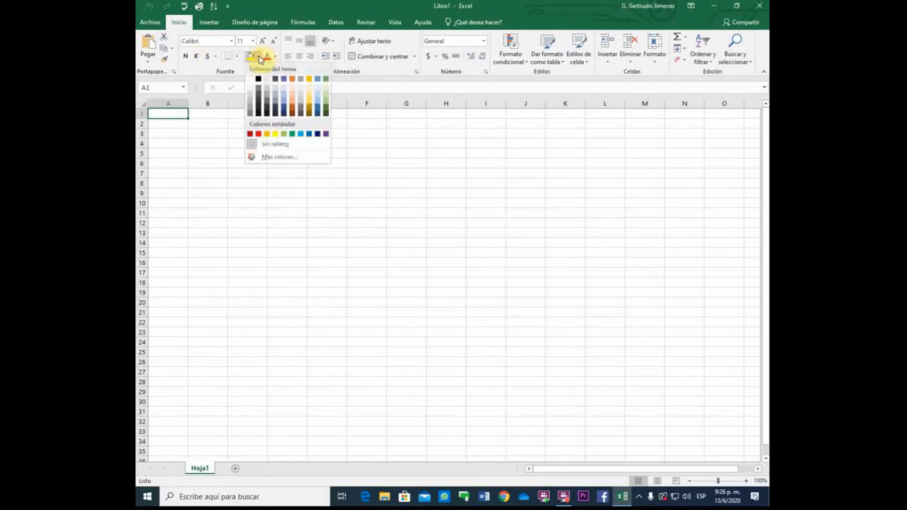
click(267, 134)
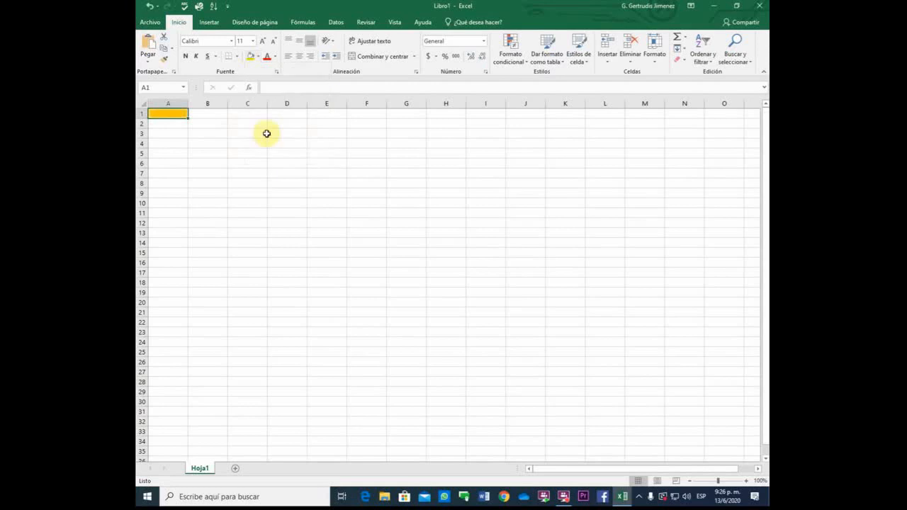
- View the font colour palette without choosing a colour, and change cell A1's fill to white
click(276, 57)
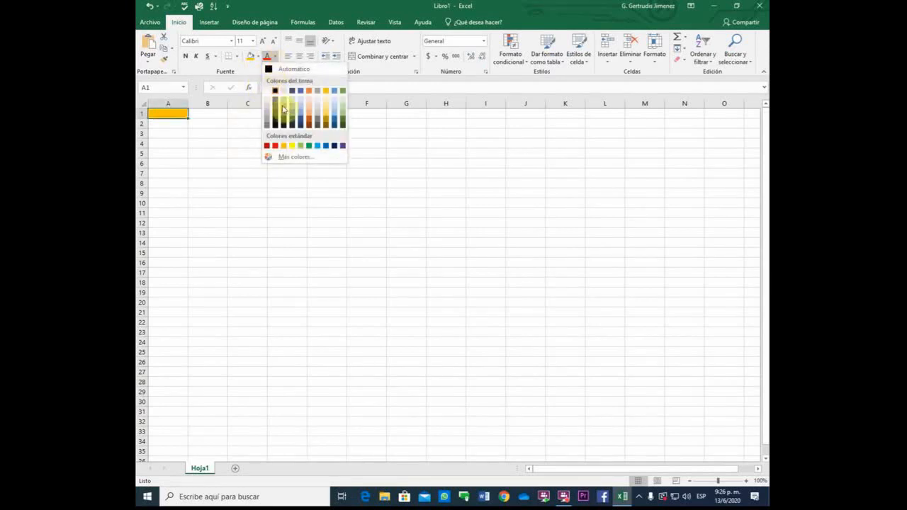
click(178, 114)
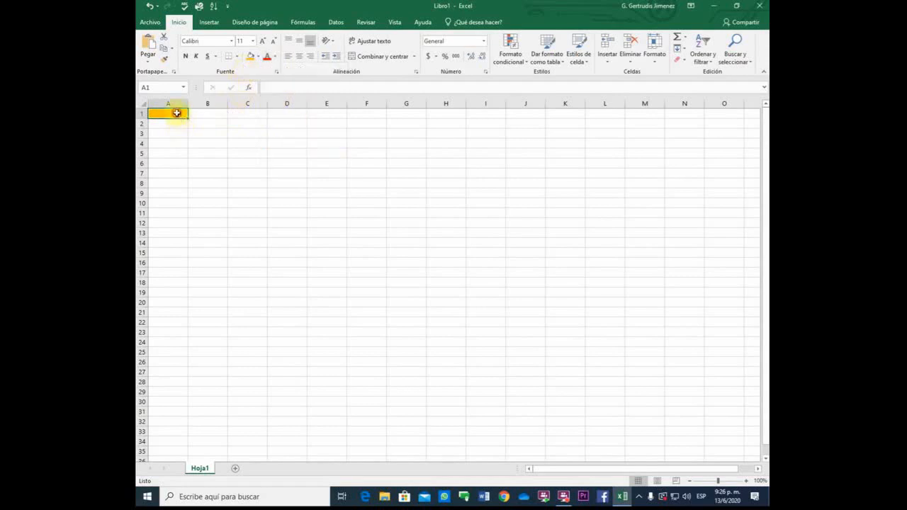
click(258, 59)
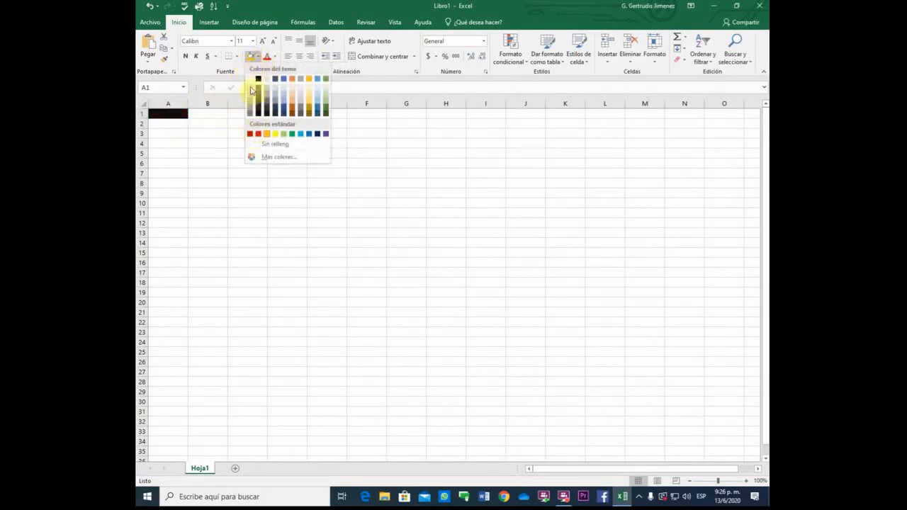
click(249, 82)
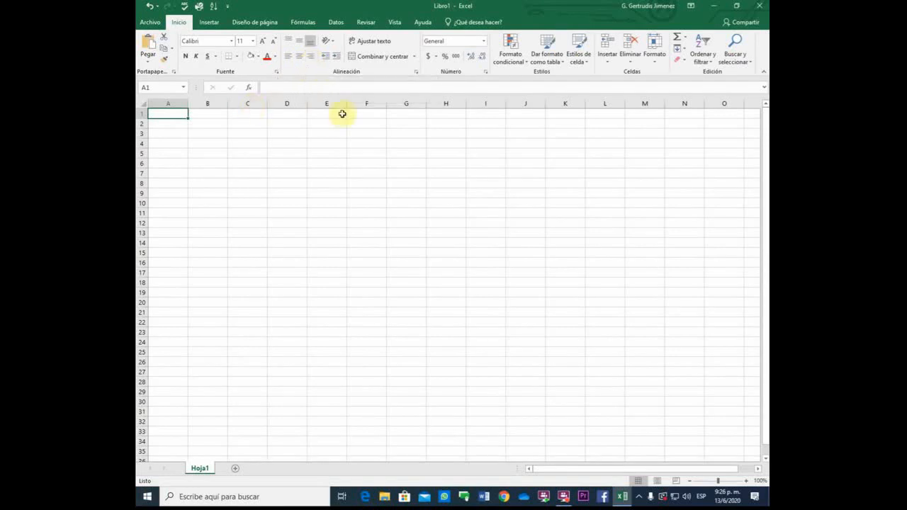
- Select cell B2, and select the whole columns A through E one after another
click(216, 126)
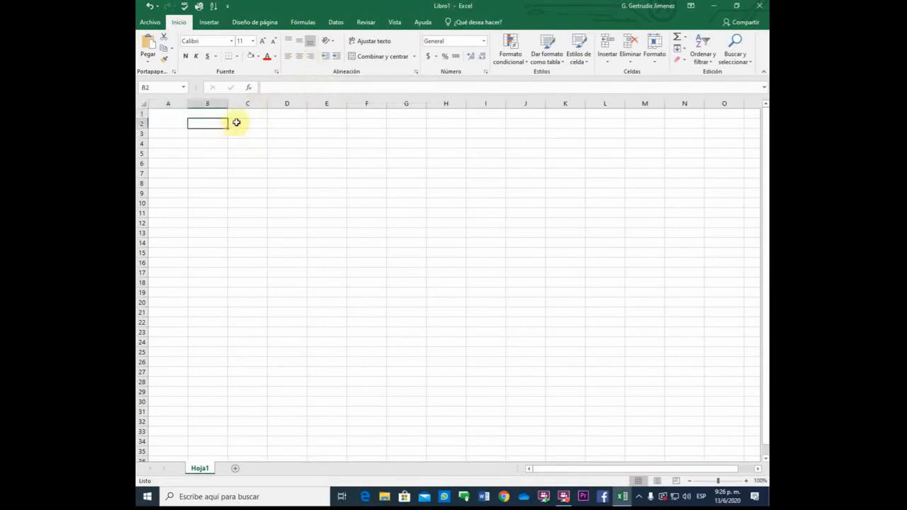
click(164, 103)
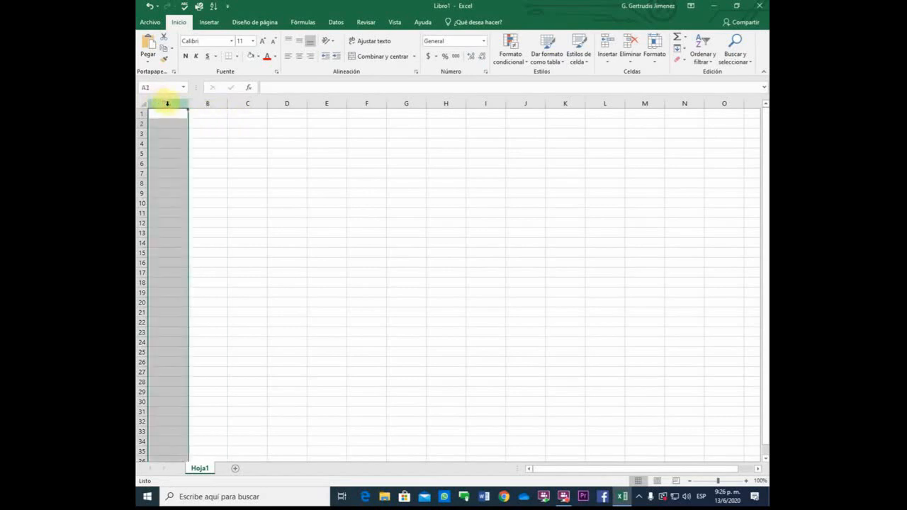
click(207, 104)
click(247, 104)
click(289, 104)
click(318, 103)
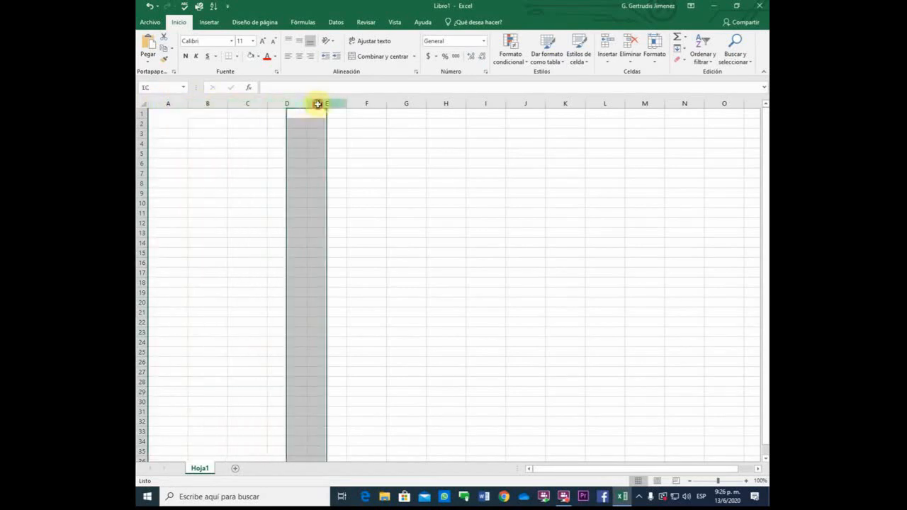
- Select the whole columns A, B, C, D and E again, one after another
click(175, 103)
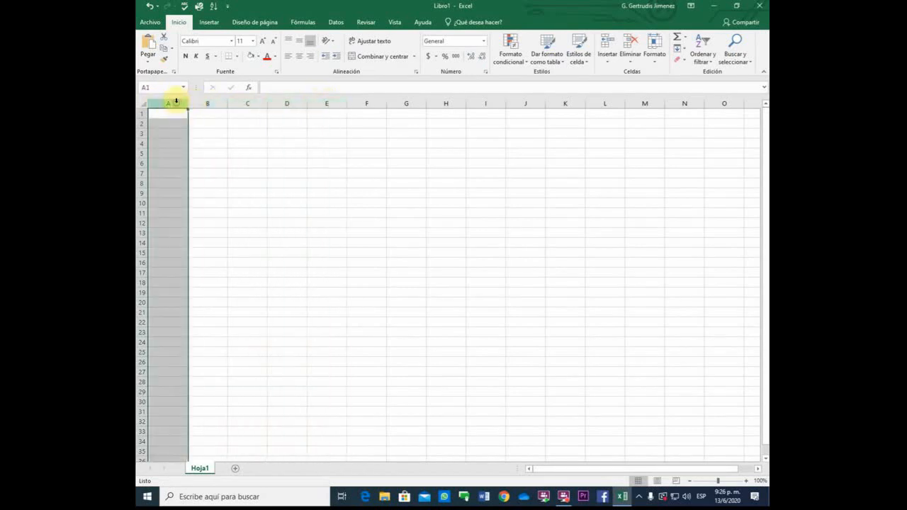
click(197, 104)
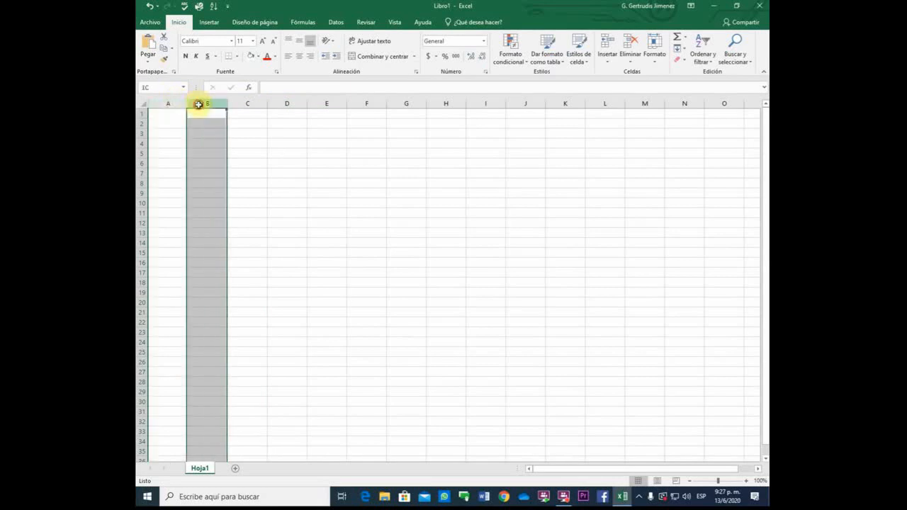
click(239, 104)
click(296, 104)
click(311, 104)
- Jump from cell D1 to the last column of row 1, and return to cell A1
click(287, 112)
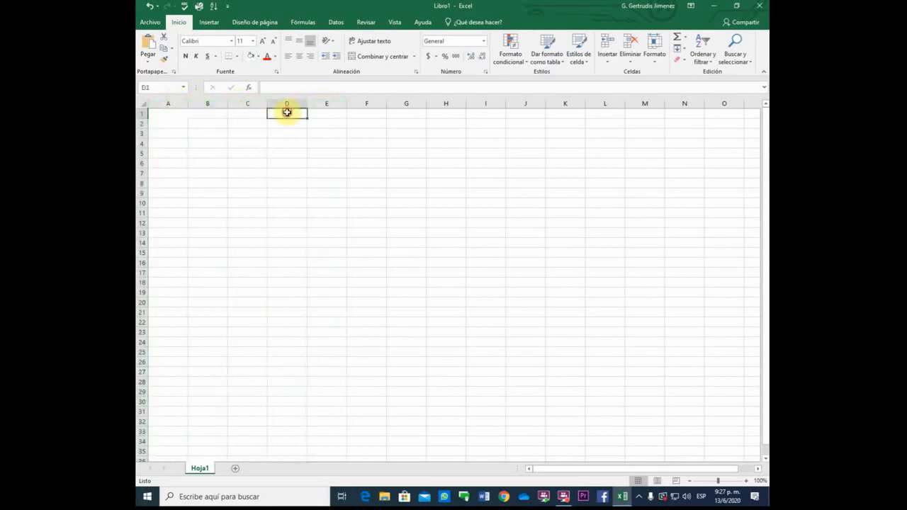
key(ctrl+Right)
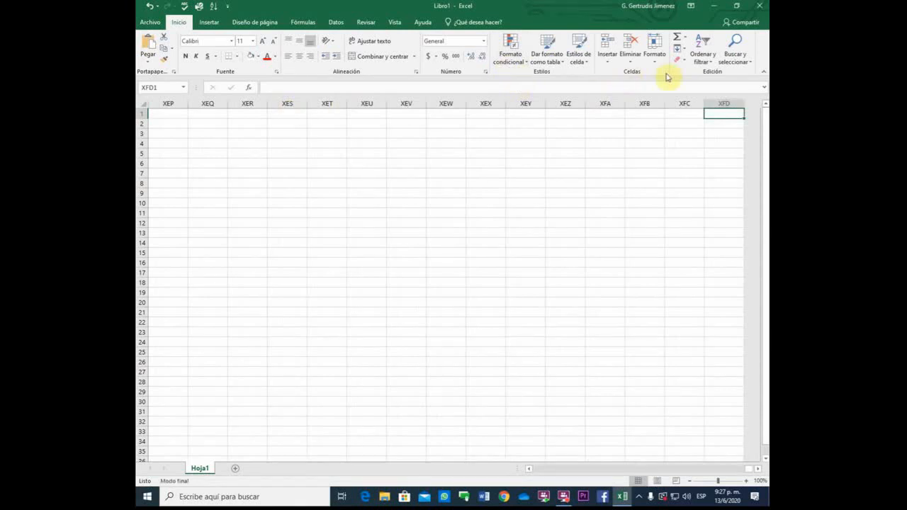
key(ctrl+Home)
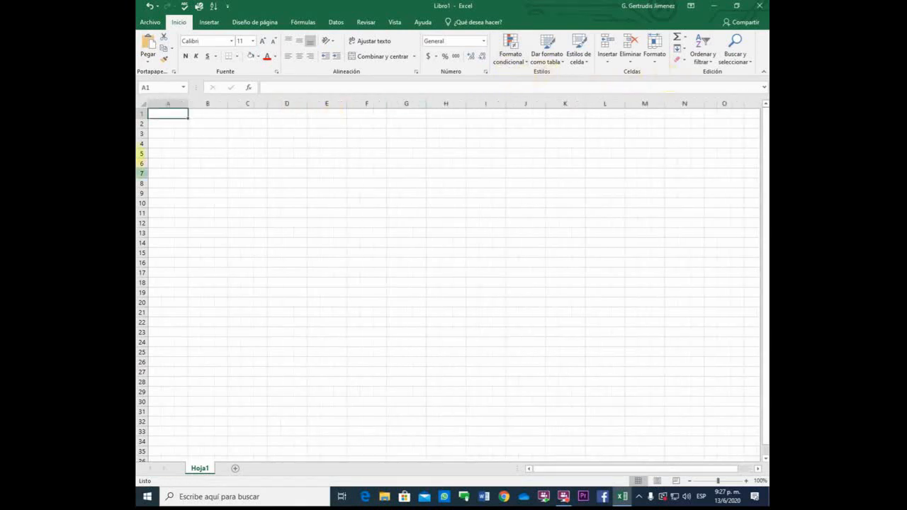
- Select whole rows from row 1 down to row 8, and jump from A1 to the last row of column A and back
drag(141, 113, 142, 182)
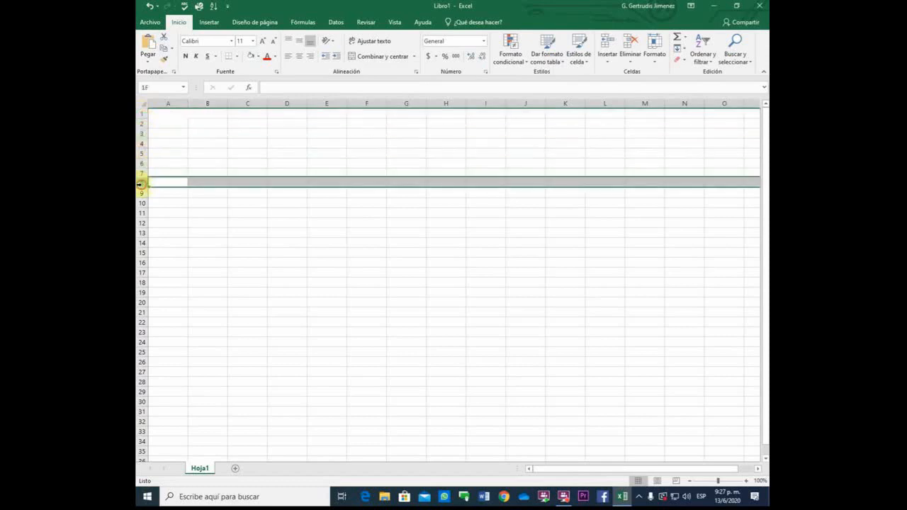
click(142, 114)
click(173, 114)
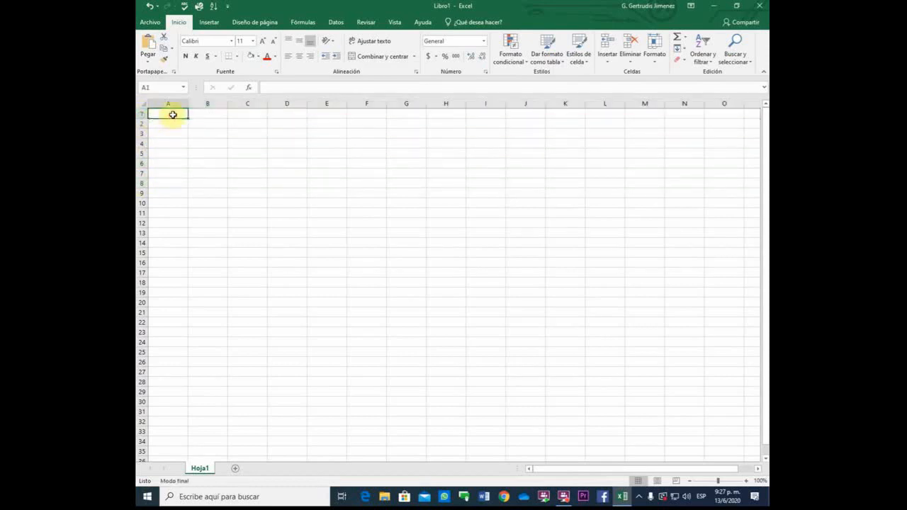
key(ctrl+Down)
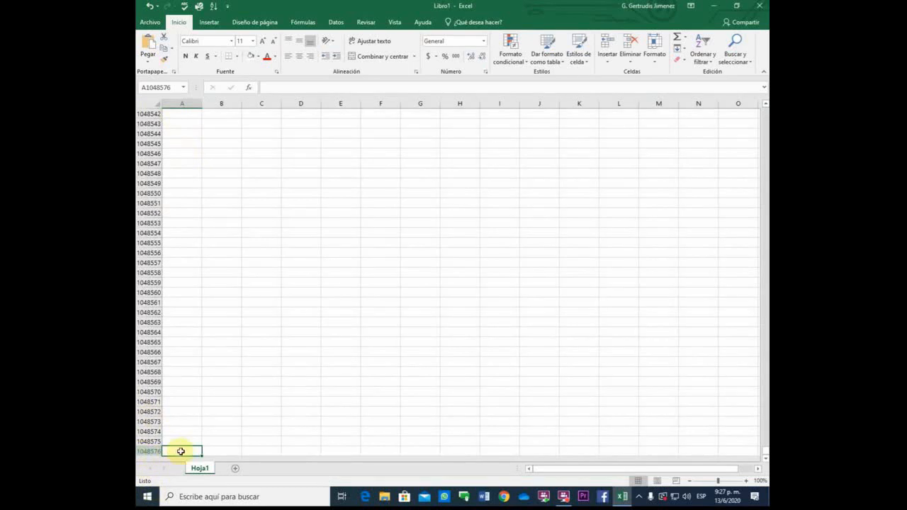
key(ctrl+Up)
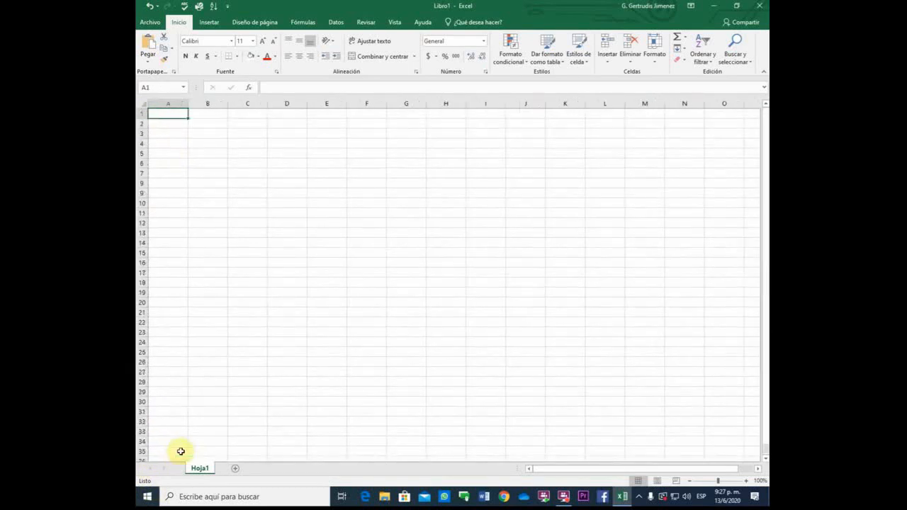
- Select cells B3, C3, C5 and C6 in turn, and examine the reference of C6 in the Name Box
click(209, 134)
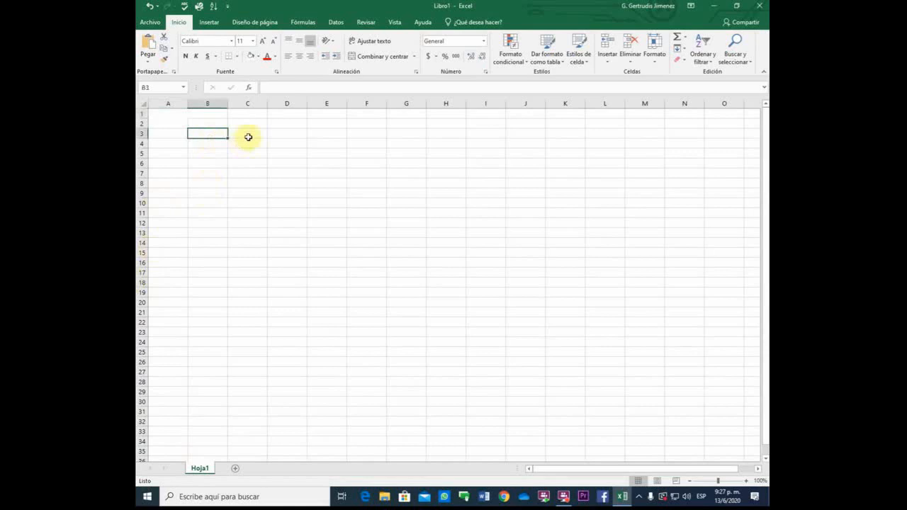
click(247, 135)
click(245, 153)
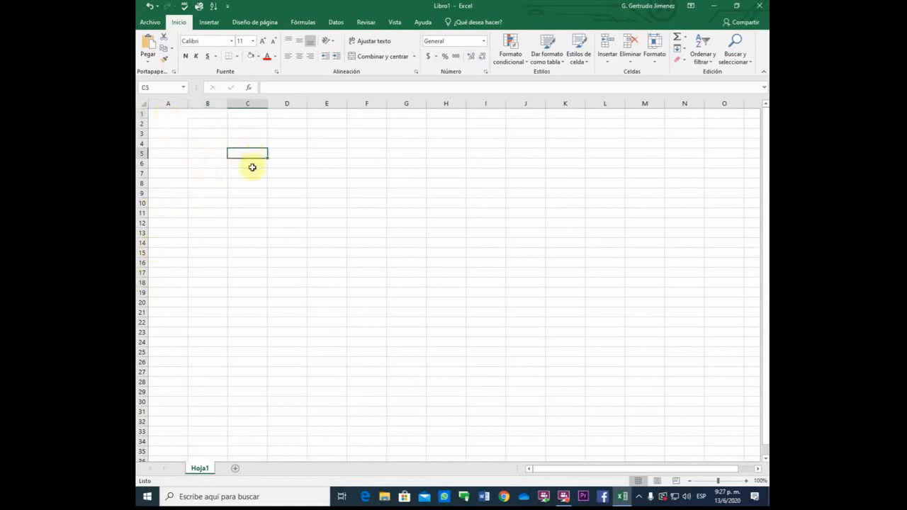
click(250, 164)
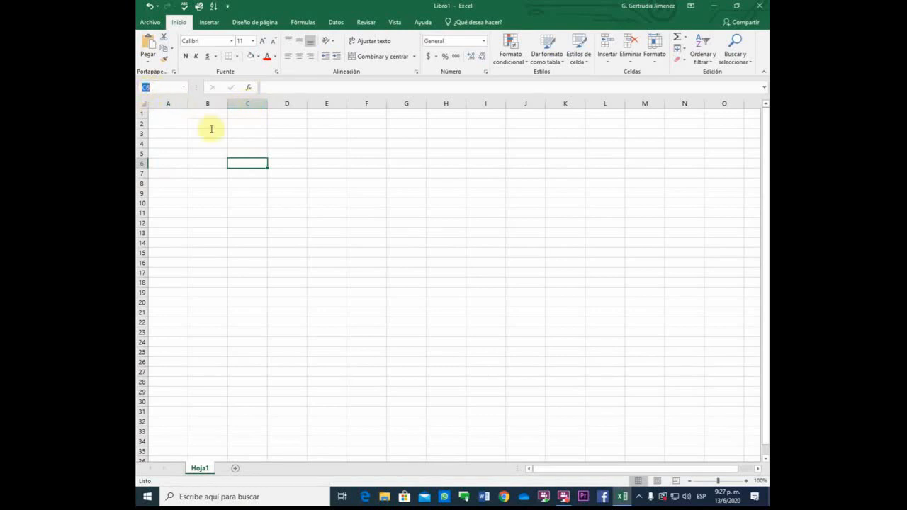
click(255, 165)
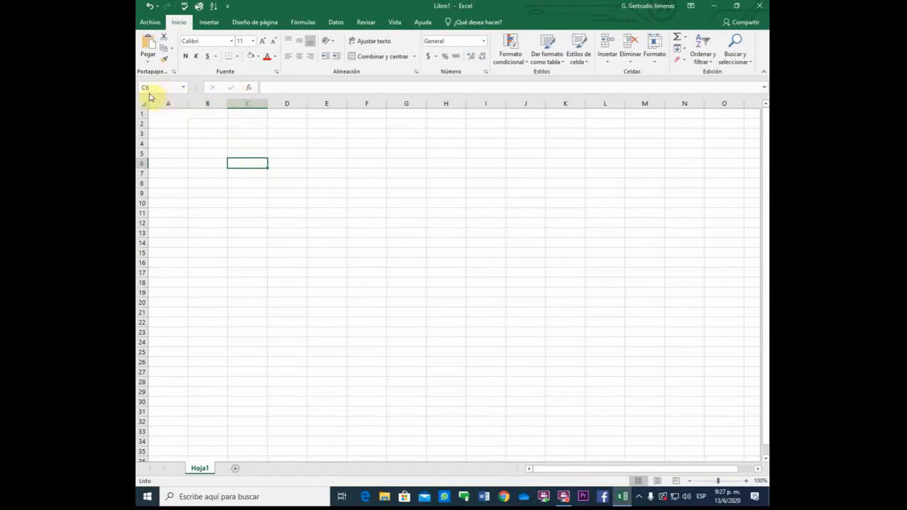
- Enter the text C6 in cell C6 as a label of its own reference
double_click(247, 164)
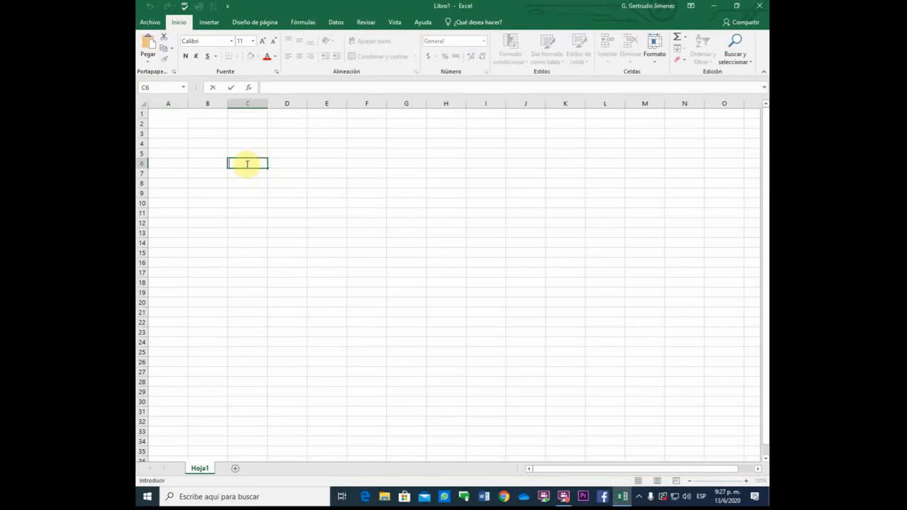
text(C6)
click(299, 172)
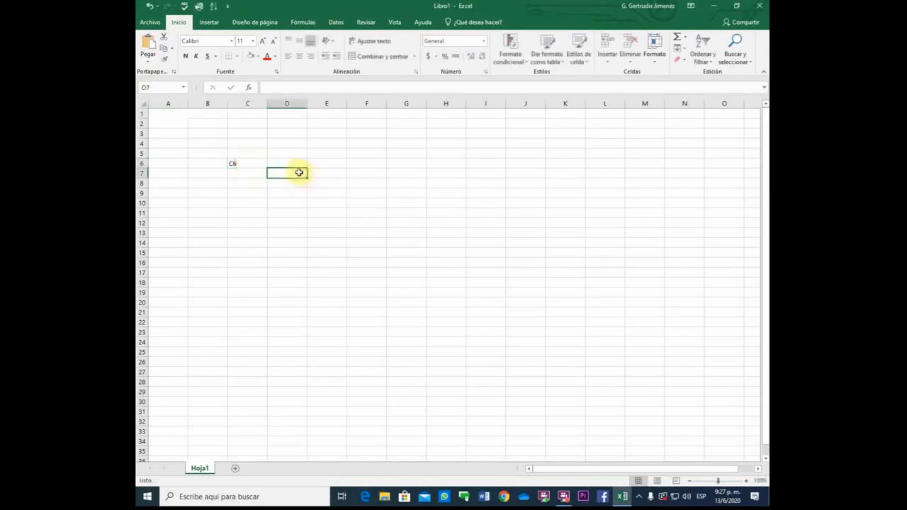
- Enter the text E10 in cell E10 as a label of its own reference
click(293, 163)
click(329, 201)
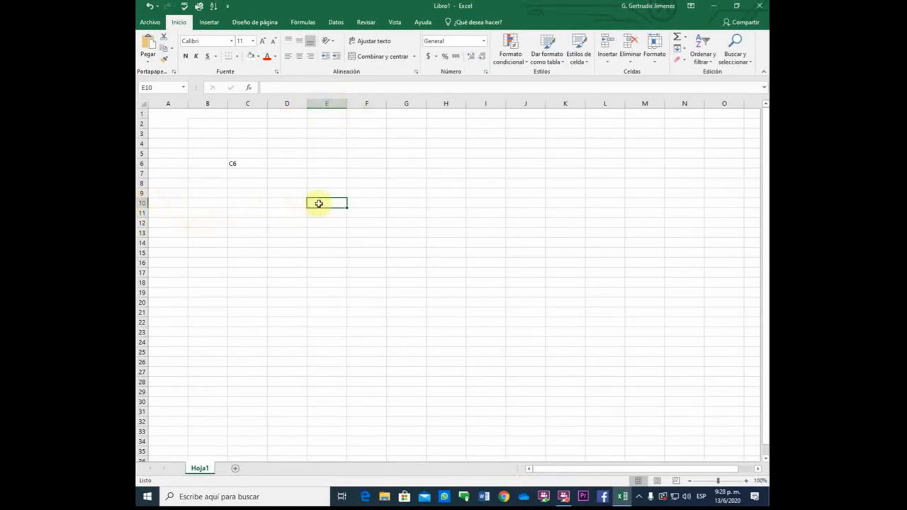
text(1)
text(E)
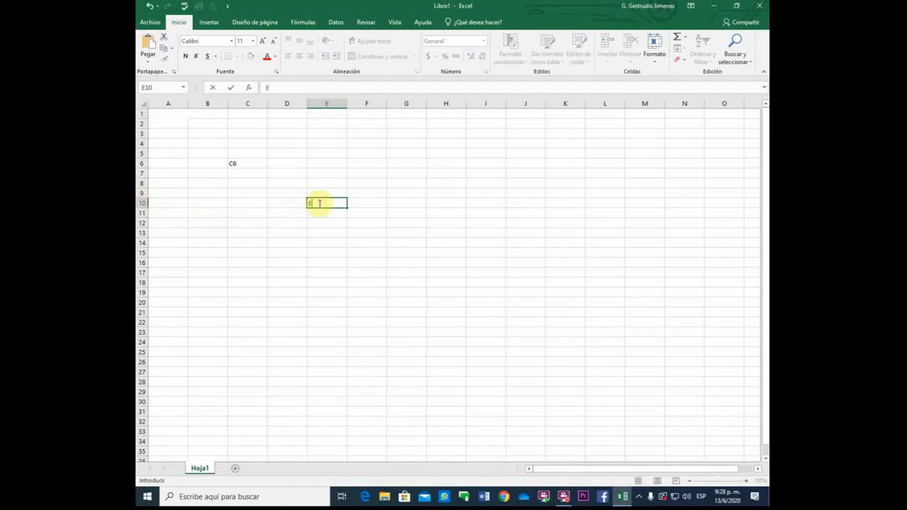
text(0)
key(Return)
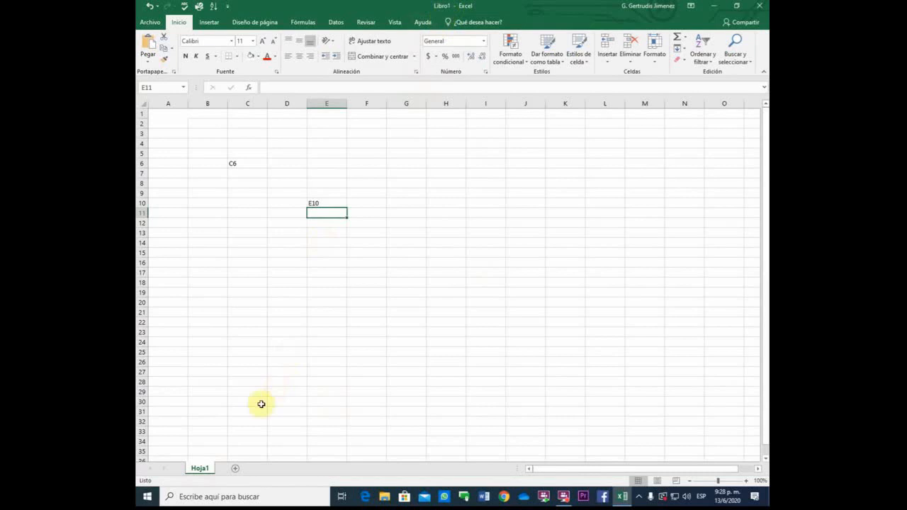
- Add three new worksheets to the workbook, and try the zoom slider, leaving the zoom at 100%
click(236, 469)
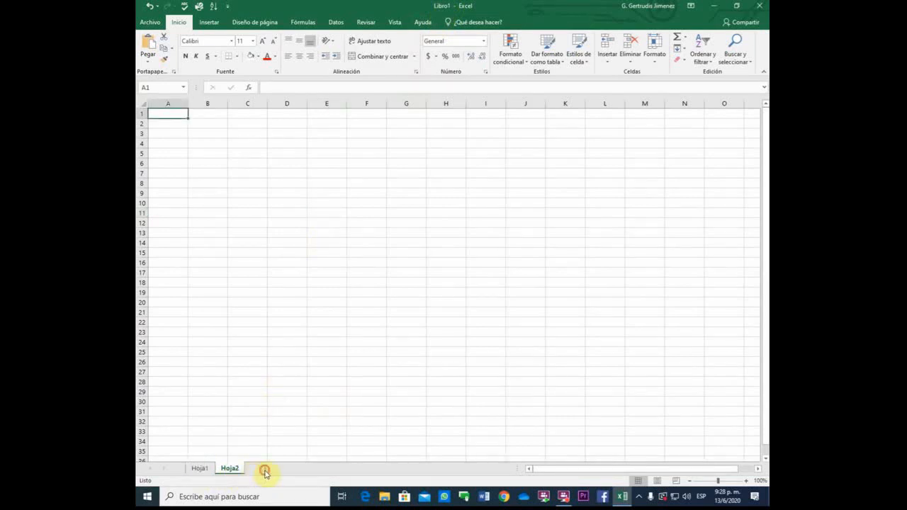
click(262, 469)
click(293, 470)
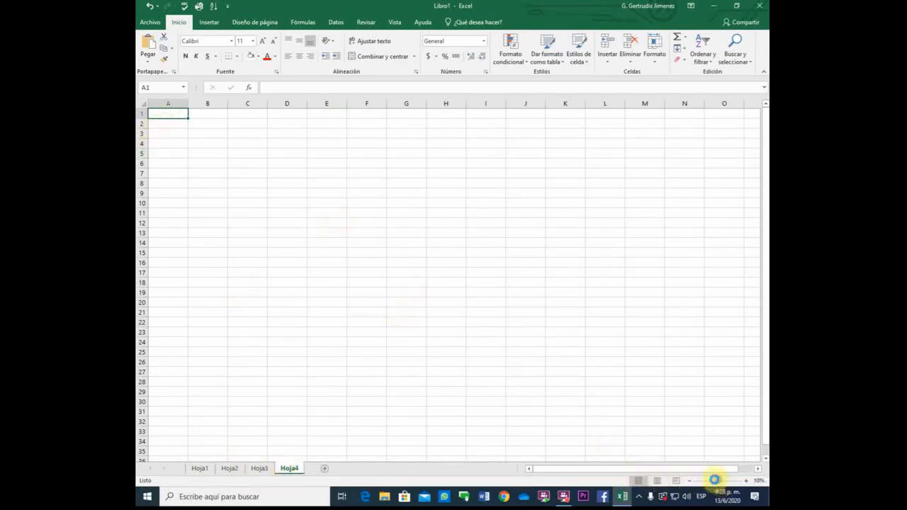
mouse_move(717, 482)
mouse_down()
mouse_move(705, 480)
mouse_move(732, 485)
mouse_move(720, 487)
mouse_up()
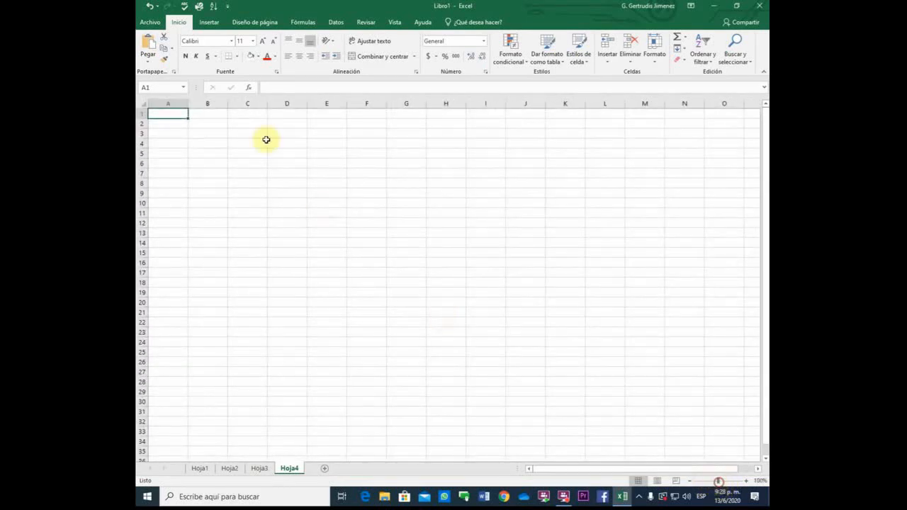
click(211, 115)
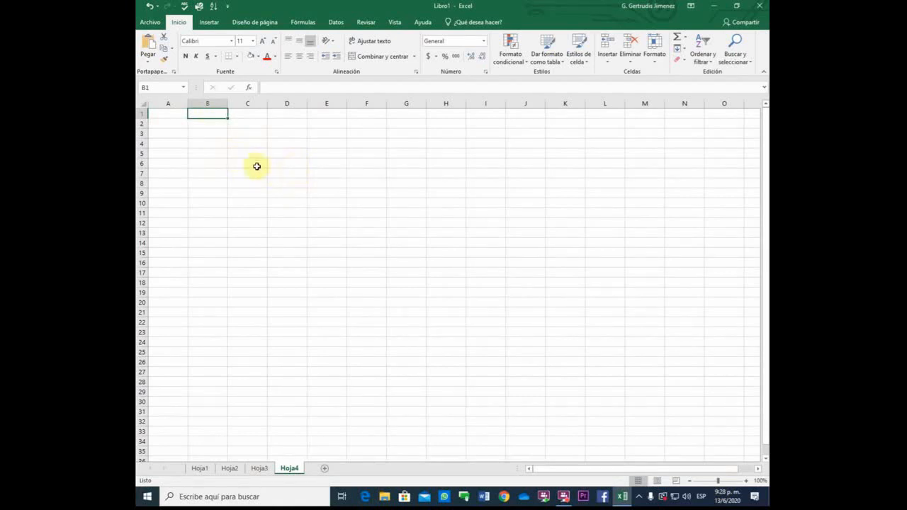
click(199, 133)
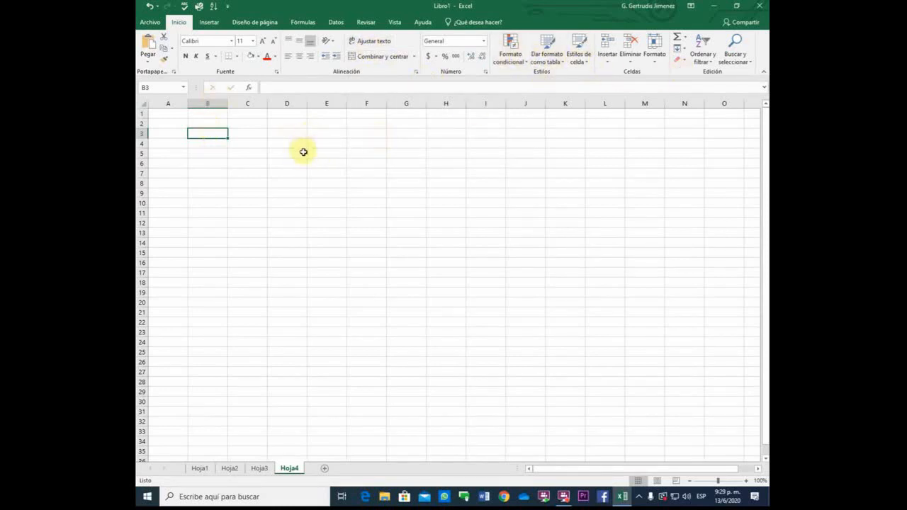
click(249, 113)
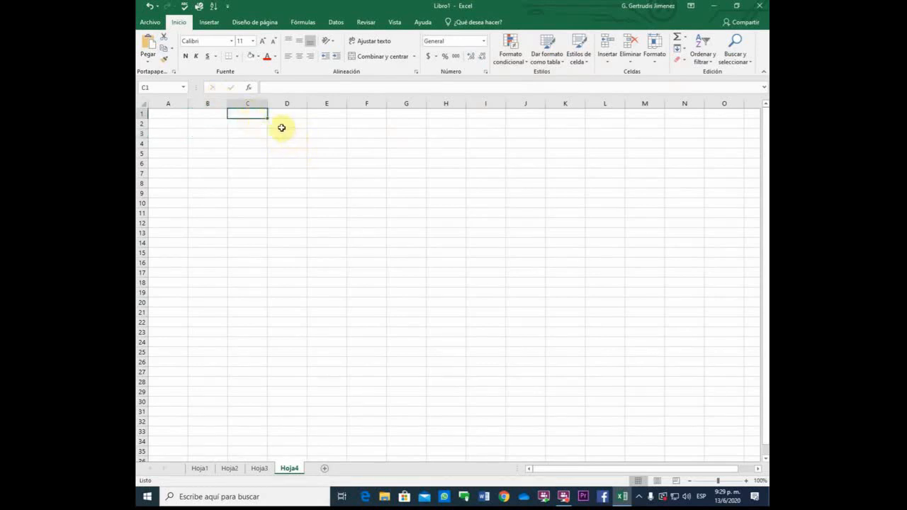
click(281, 126)
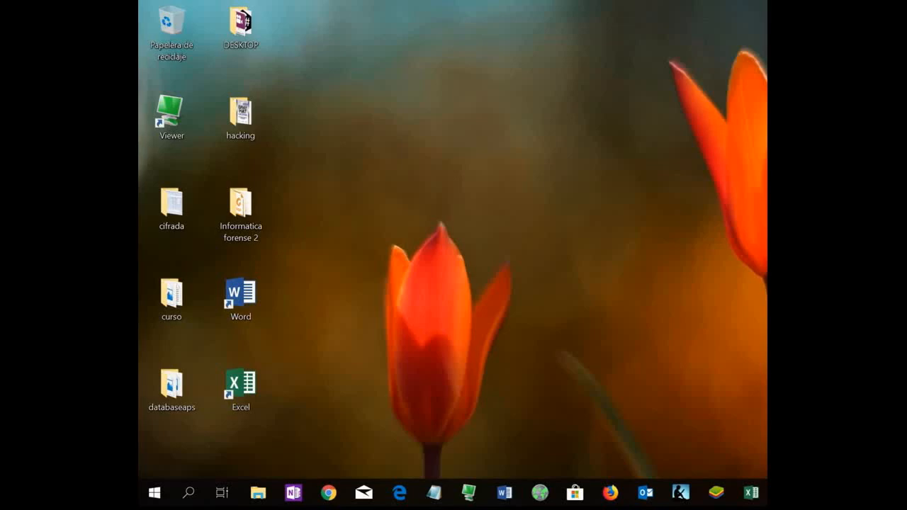
- Start Excel, close the Office activation wizard, and create a blank workbook
click(751, 493)
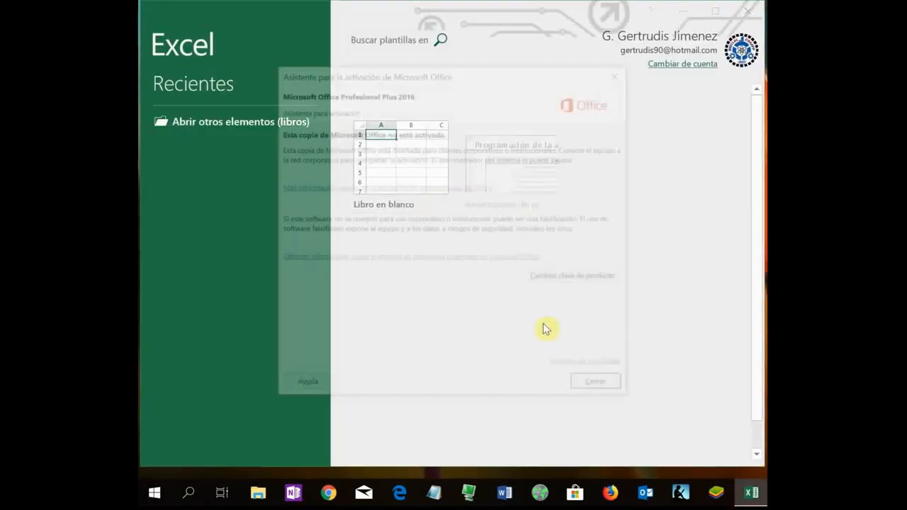
click(594, 384)
click(406, 171)
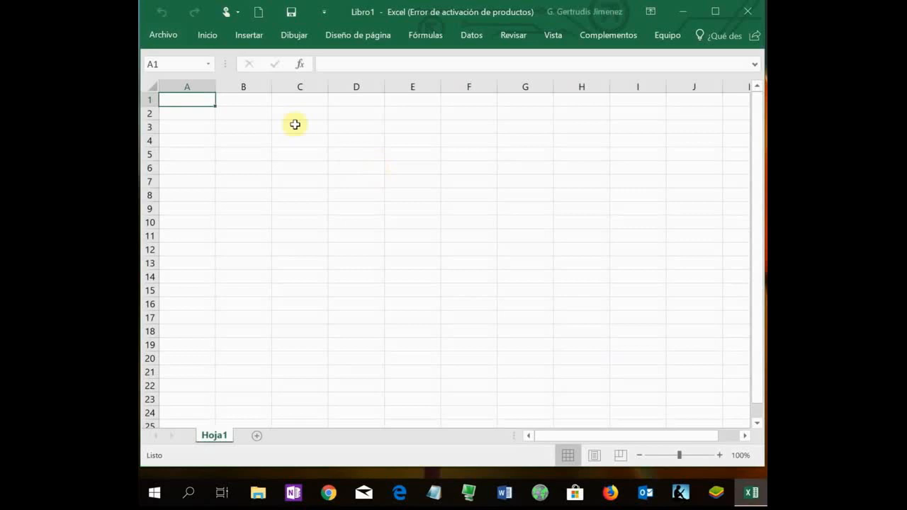
- Enter the title OPERADORES MATEMATICOS in cell A1
click(184, 121)
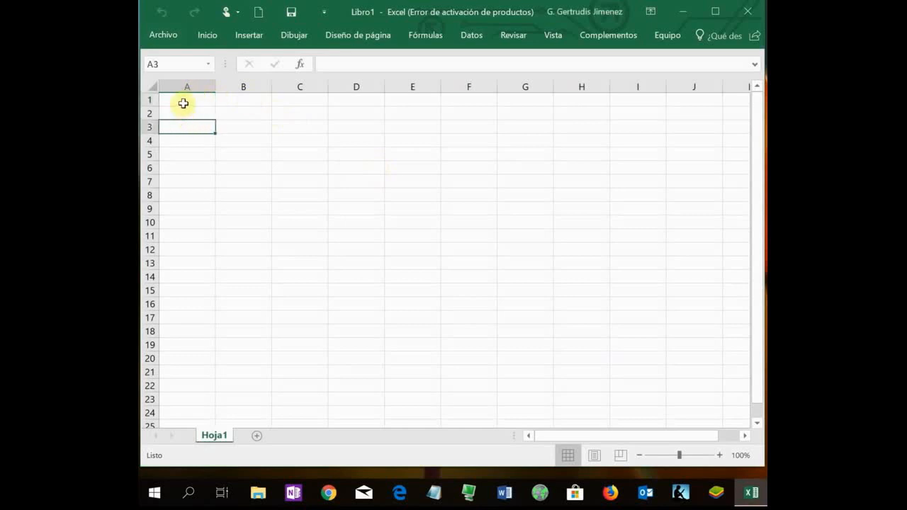
click(183, 103)
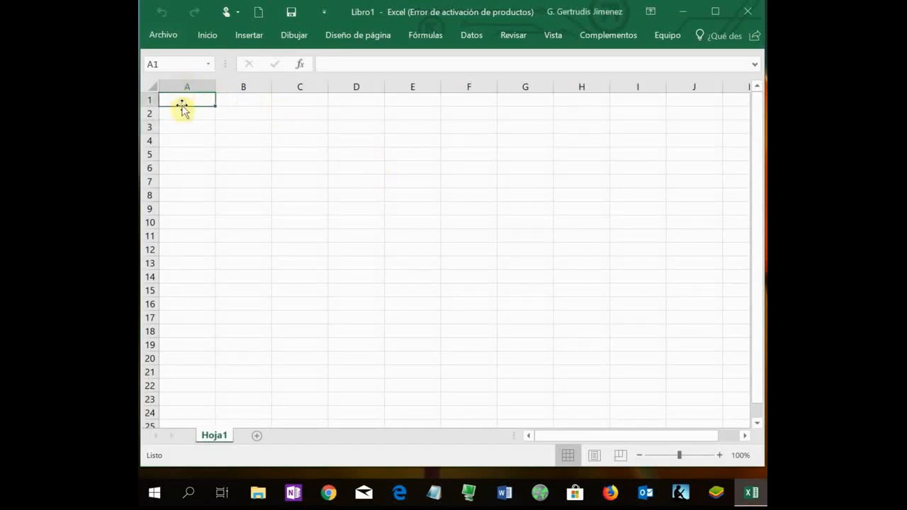
text(O)
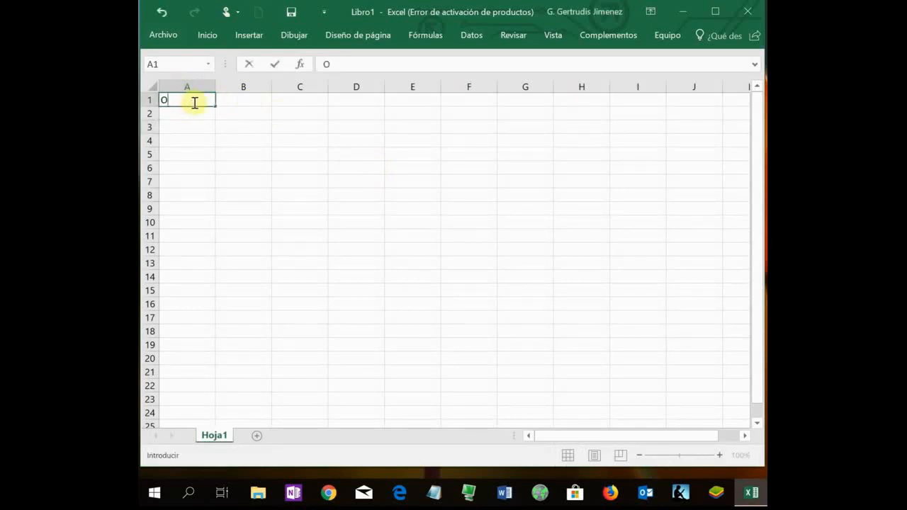
text(PERADO)
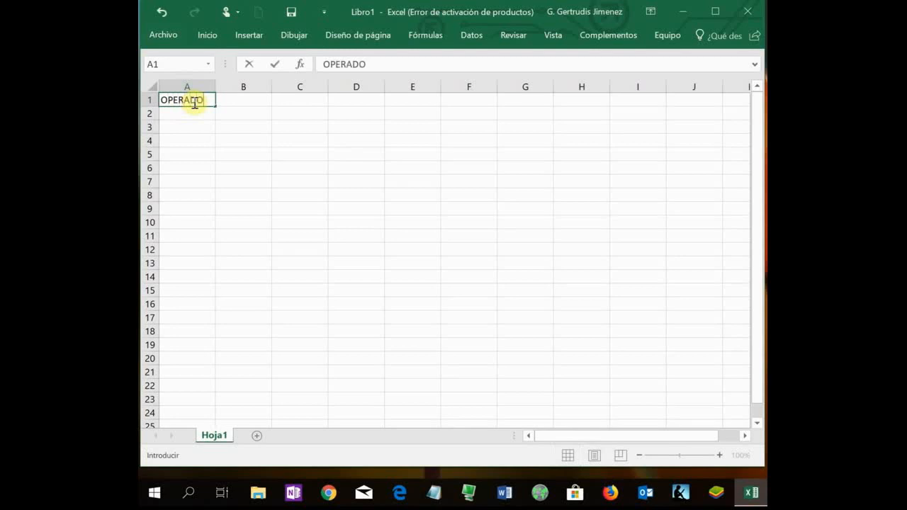
text(RES MATE)
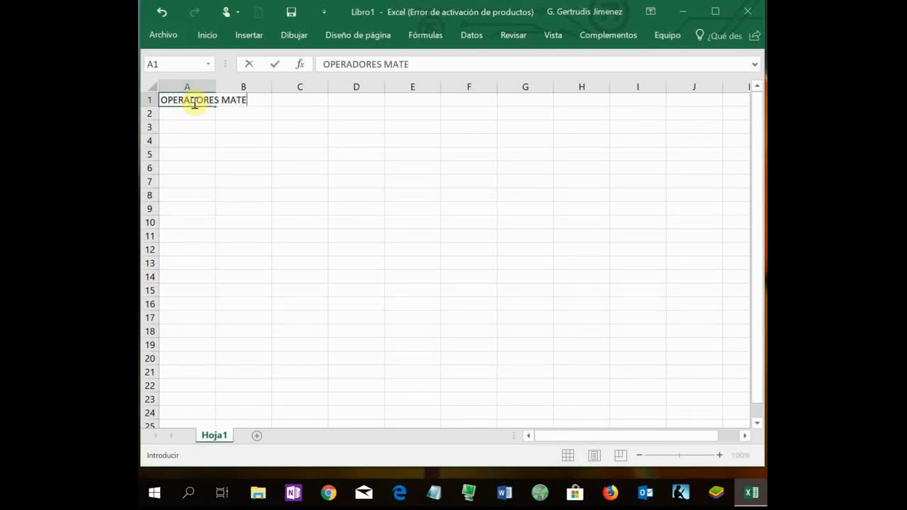
text(MATICOS)
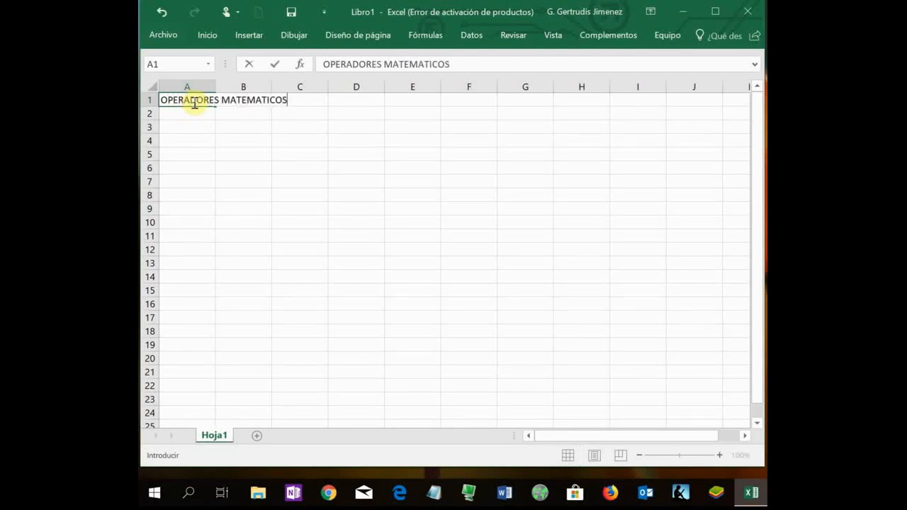
key(Return)
- Confirm the title and enter the column headers VALOR 1, VALOR 2, SUMA and RESTA in cells A3 to D3
key(Return)
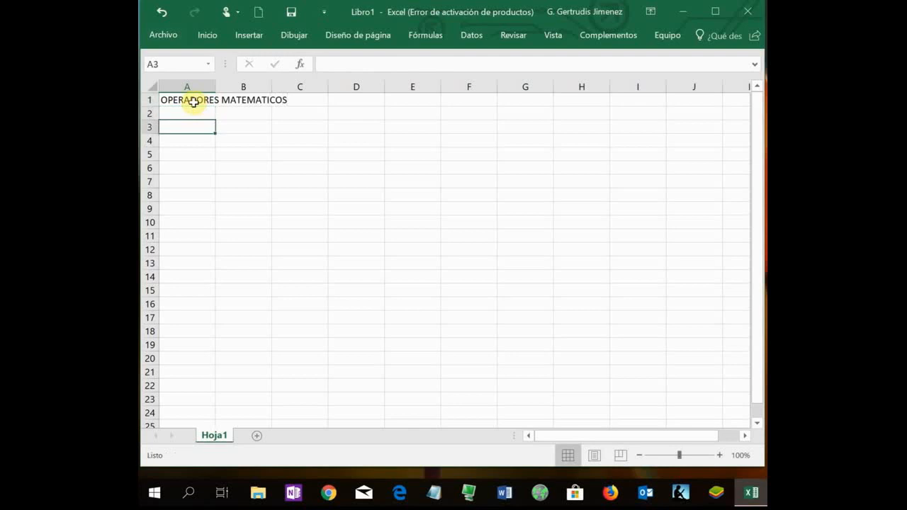
text(V)
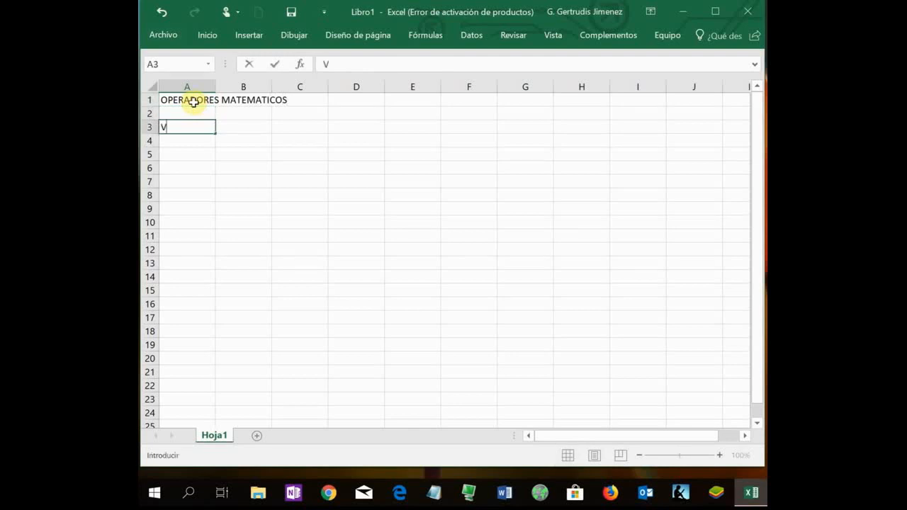
text(ALOR 1)
key(Tab)
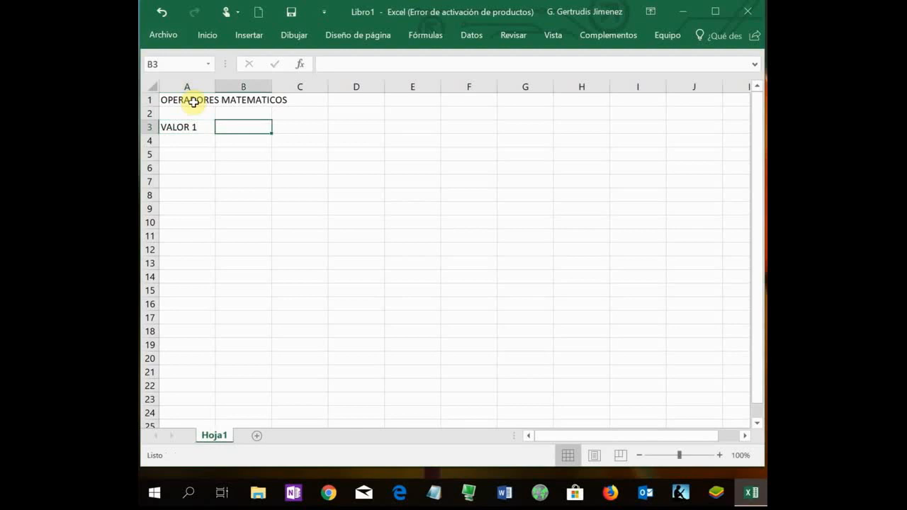
text(VALOR 2)
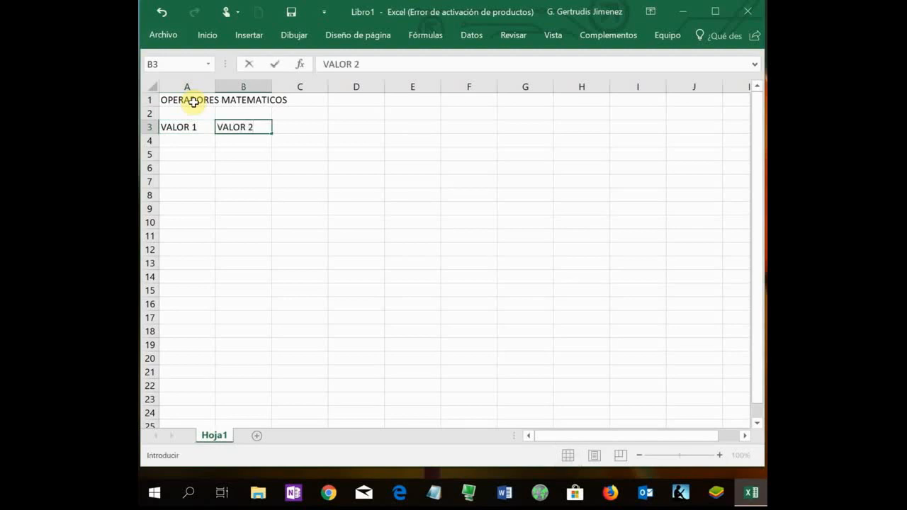
key(Tab)
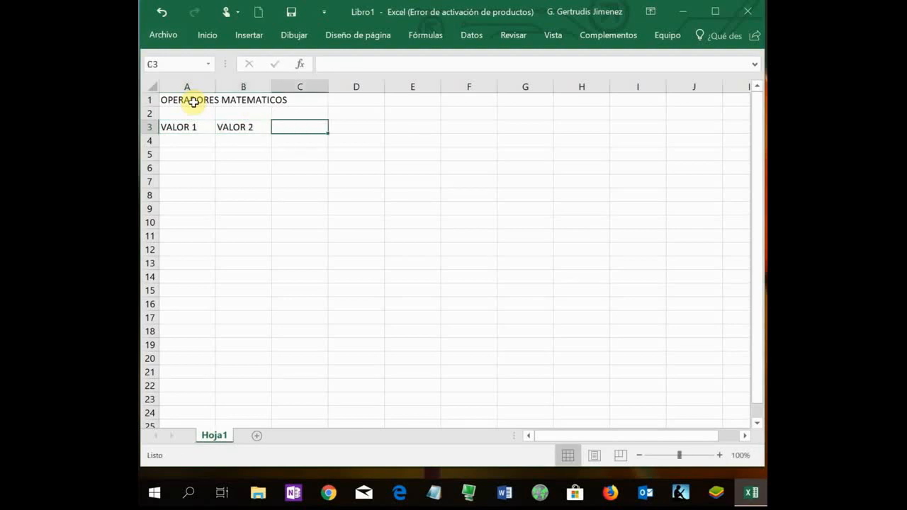
text(SUMA)
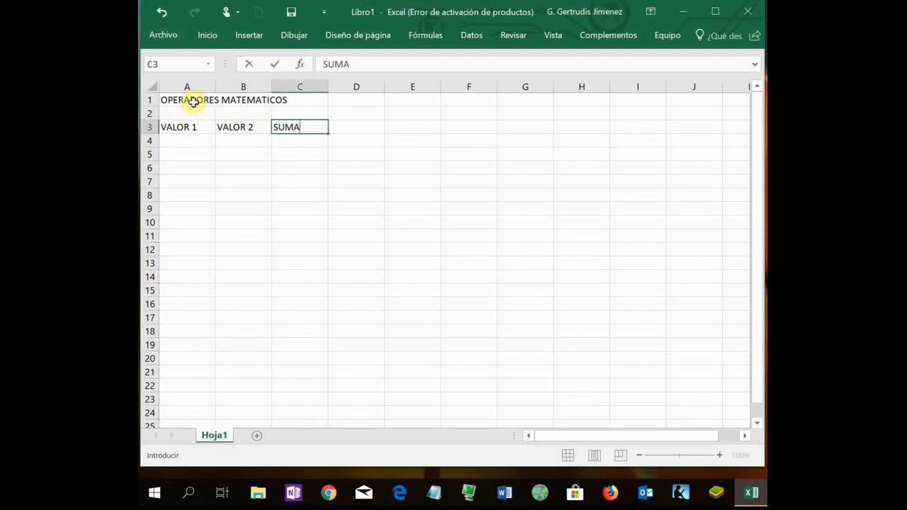
key(Tab)
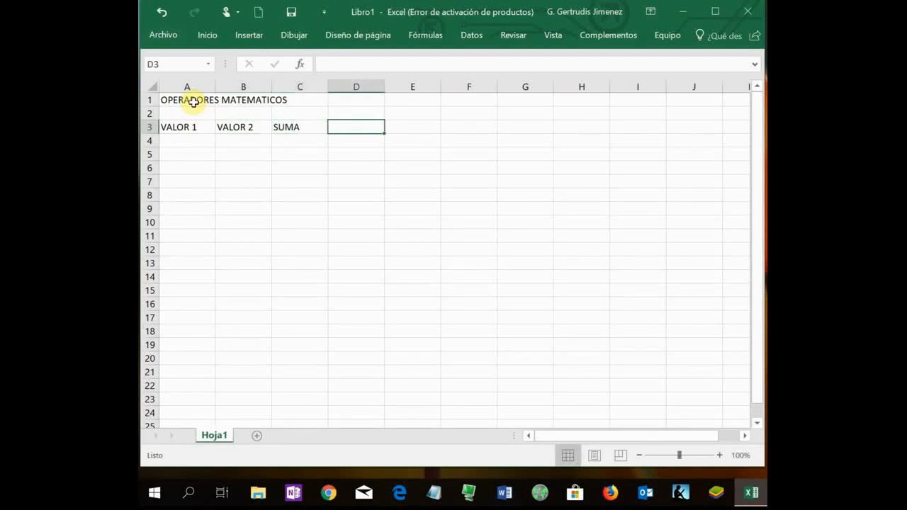
text(RESTA)
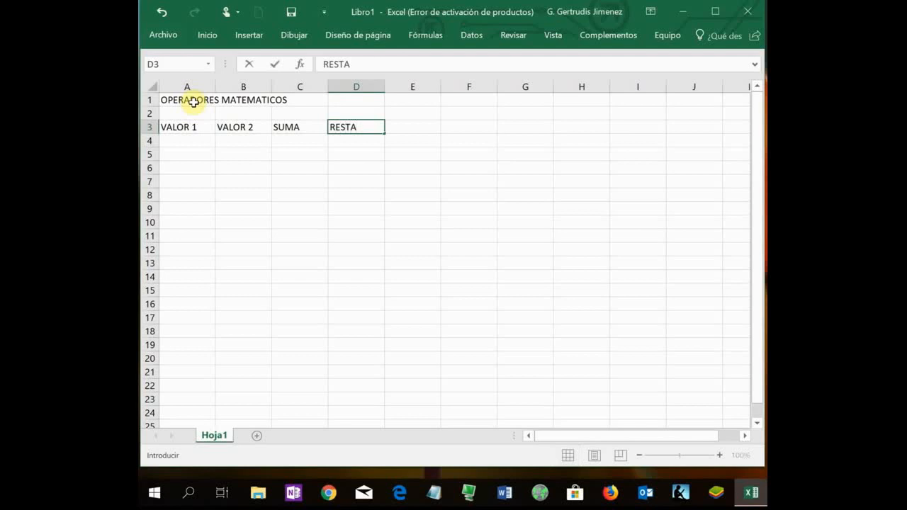
key(Tab)
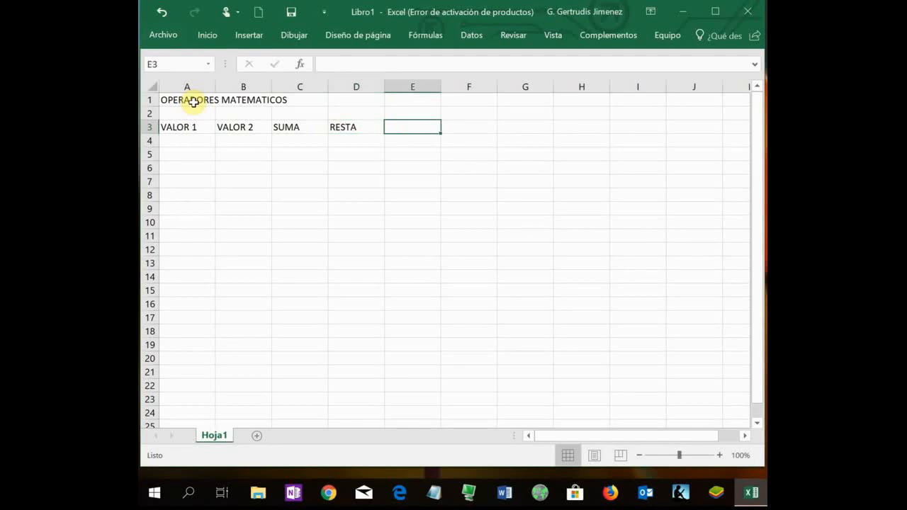
- Enter the headers MULTIPLICACION, DIVISION and EXPONENCIACION in cells E3 to G3
text(M)
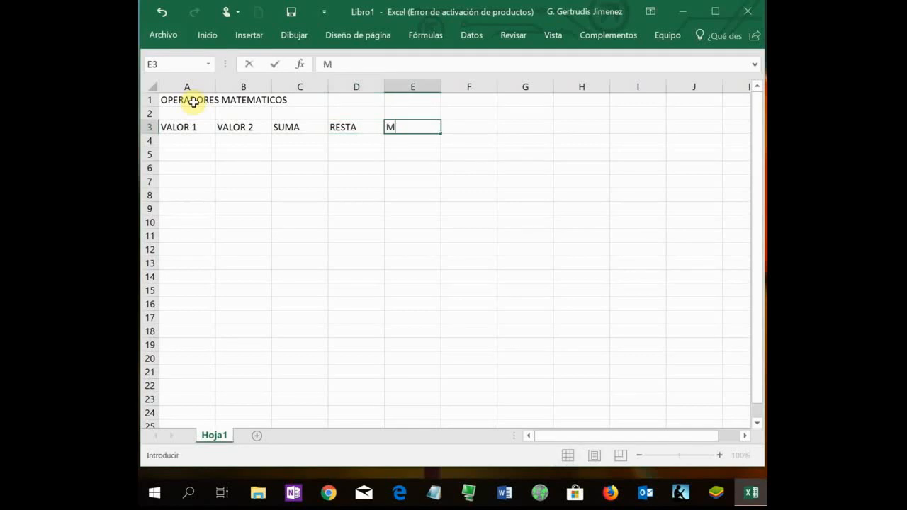
text(ULTIPLICACION)
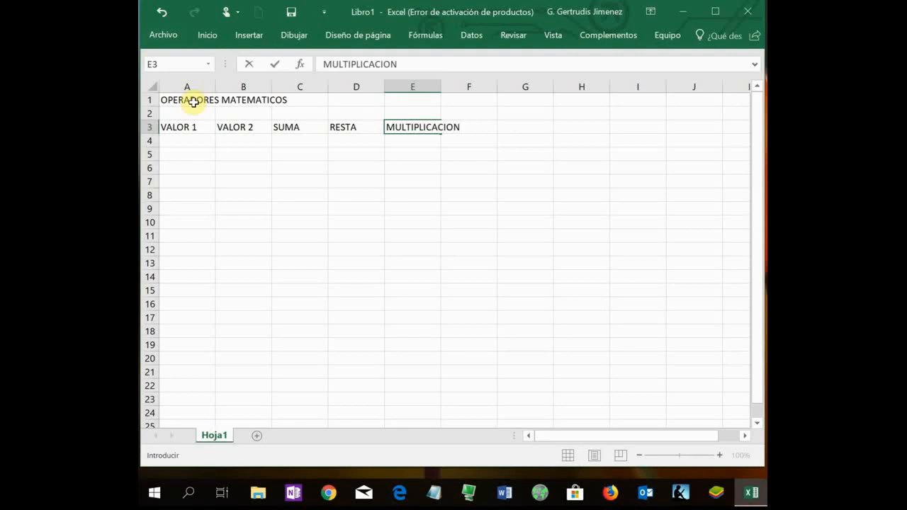
key(Tab)
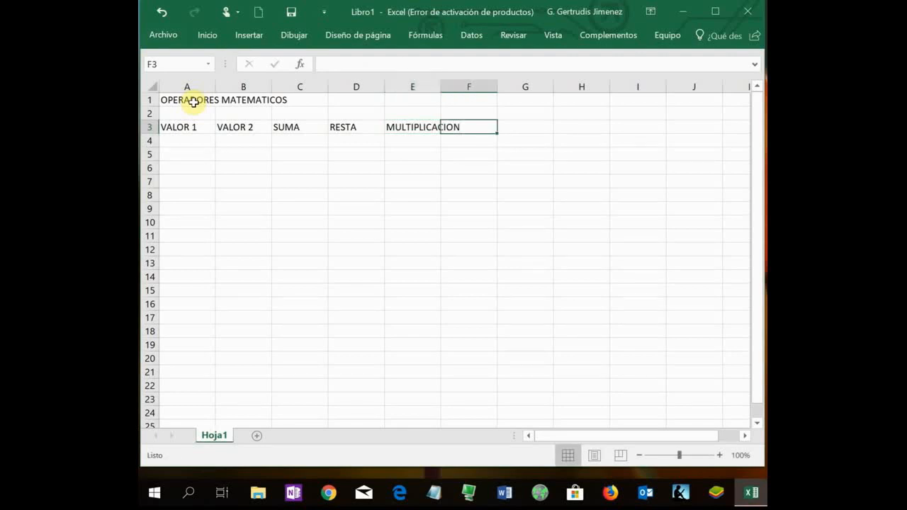
text(DIVISION)
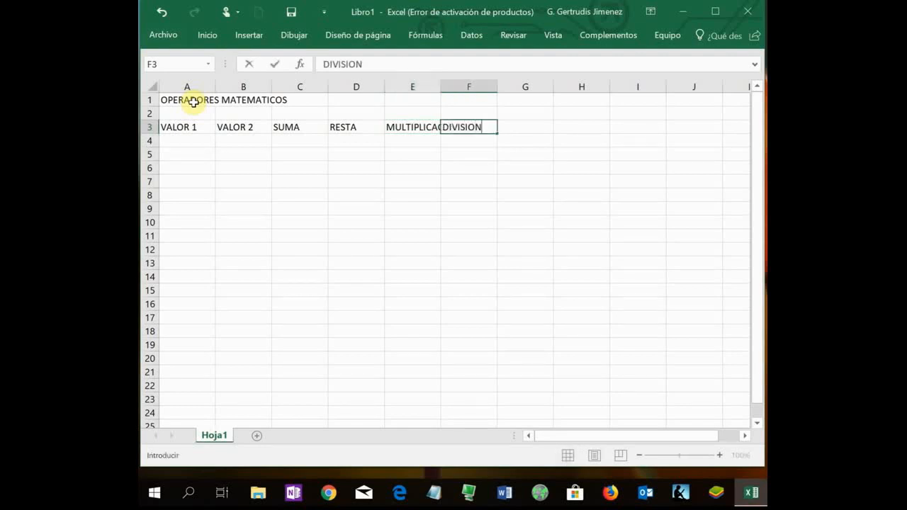
key(Tab)
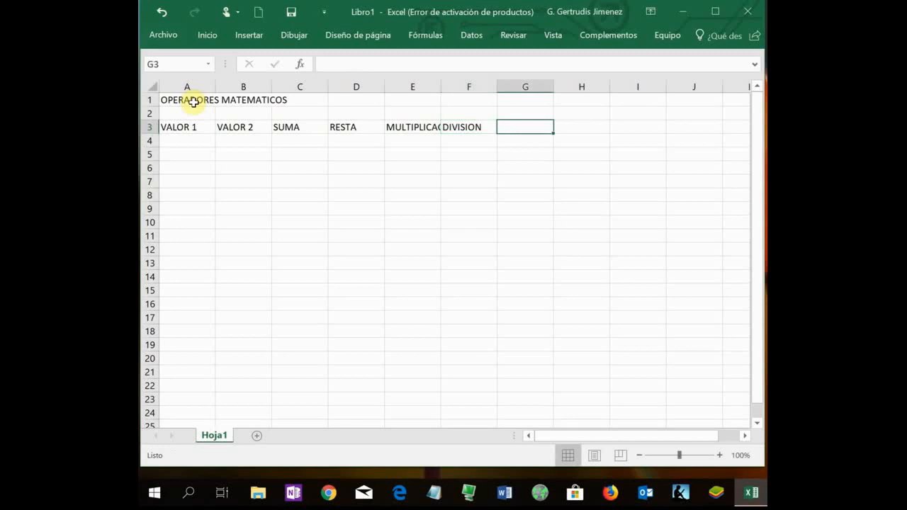
text(EXPONEN)
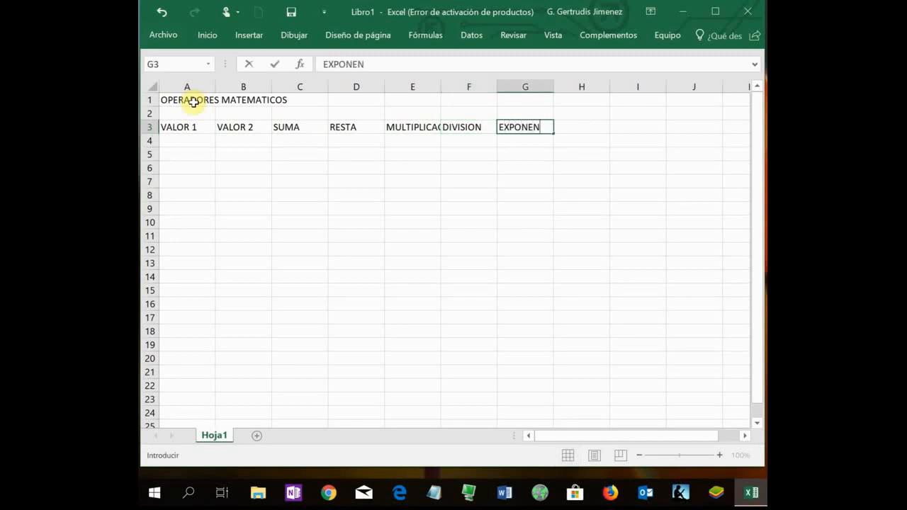
text(CIACION)
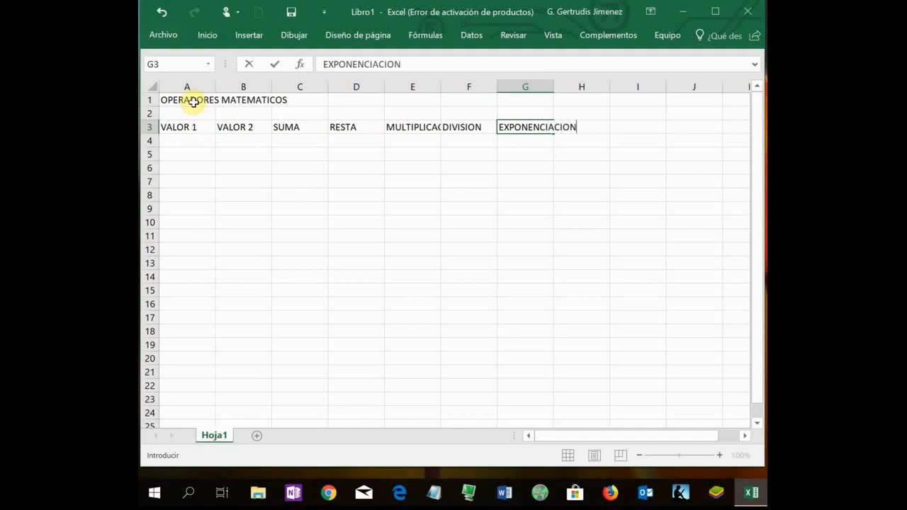
key(Return)
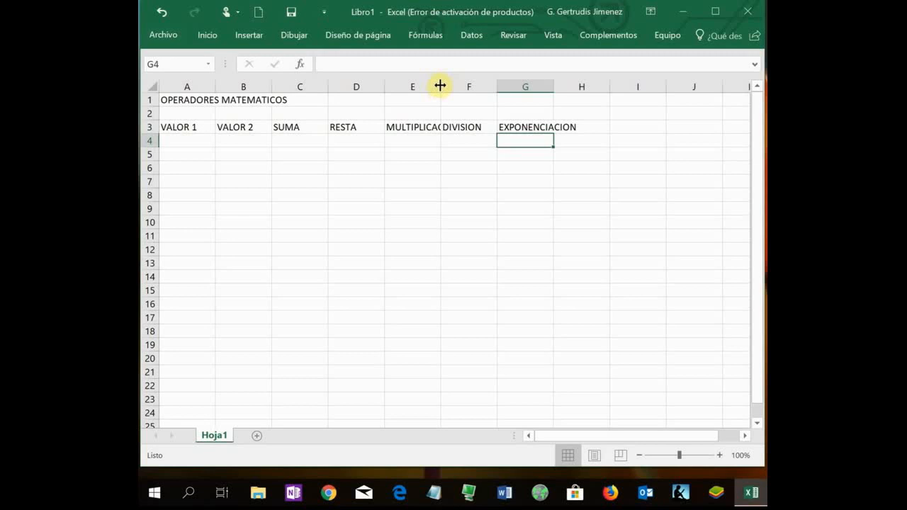
- Widen columns E and G to fit the full MULTIPLICACION and EXPONENCIACION headers
drag(440, 86, 462, 86)
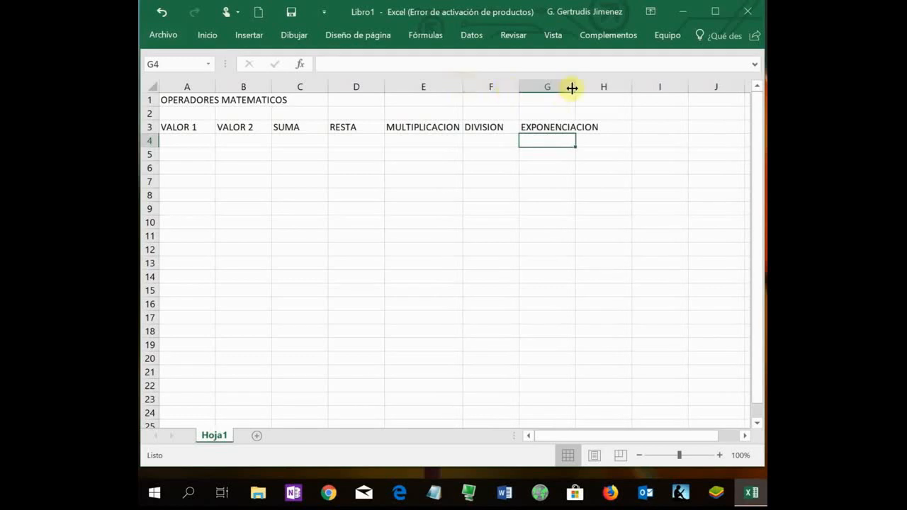
drag(573, 87, 597, 87)
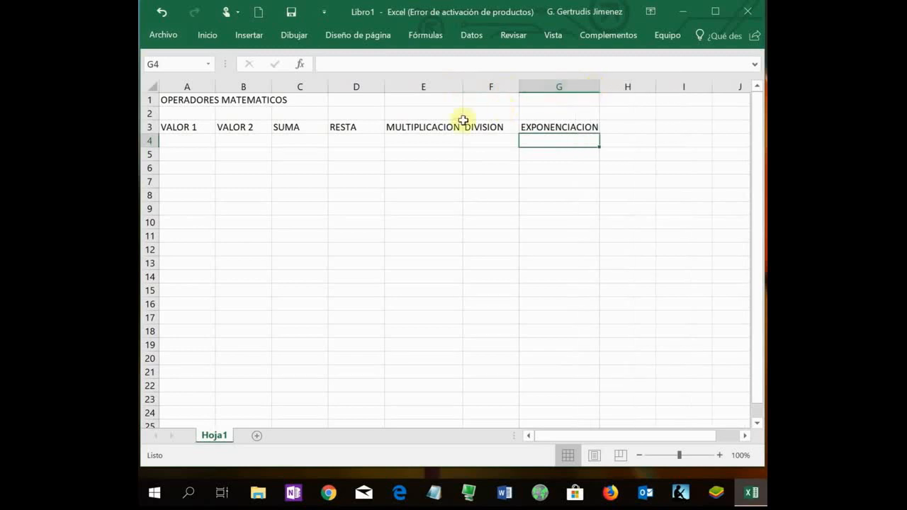
- Fill cells A4 to A8 under VALOR 1 with 25, 36, 48, 69 and 25
click(169, 126)
click(172, 139)
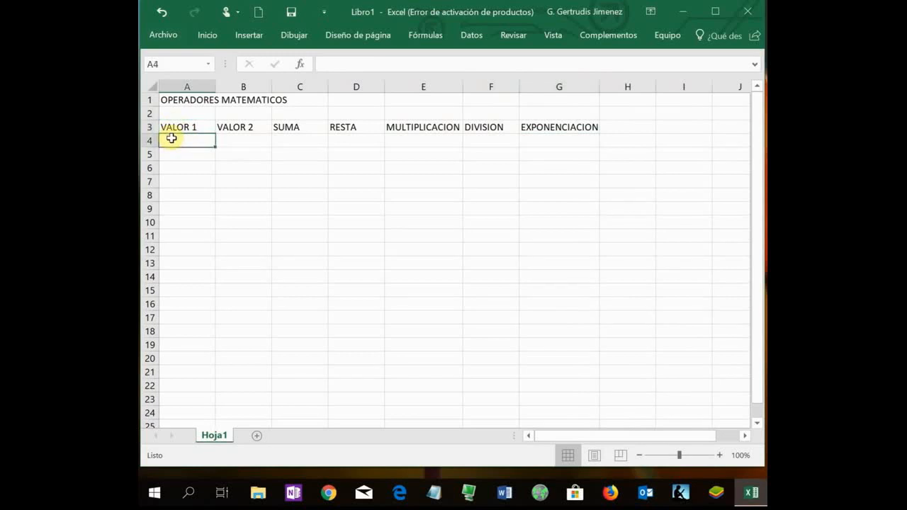
text(25)
key(Return)
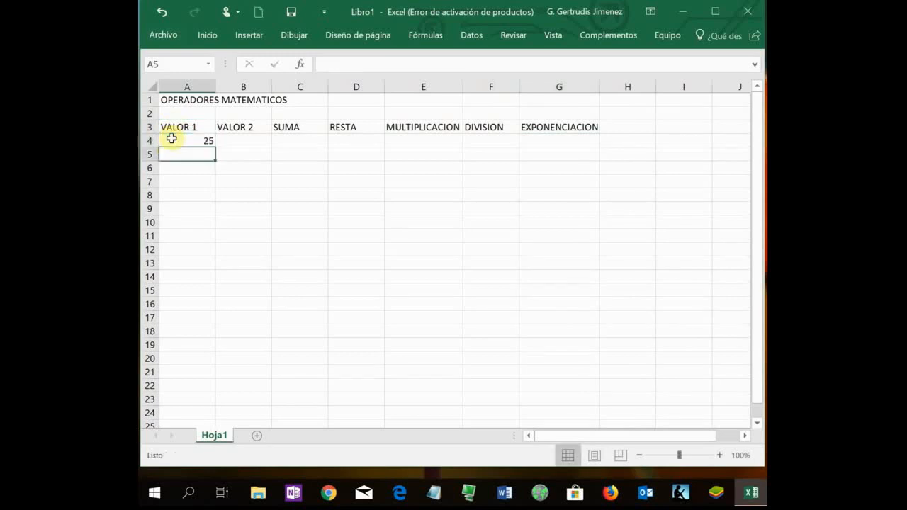
text(36)
key(Return)
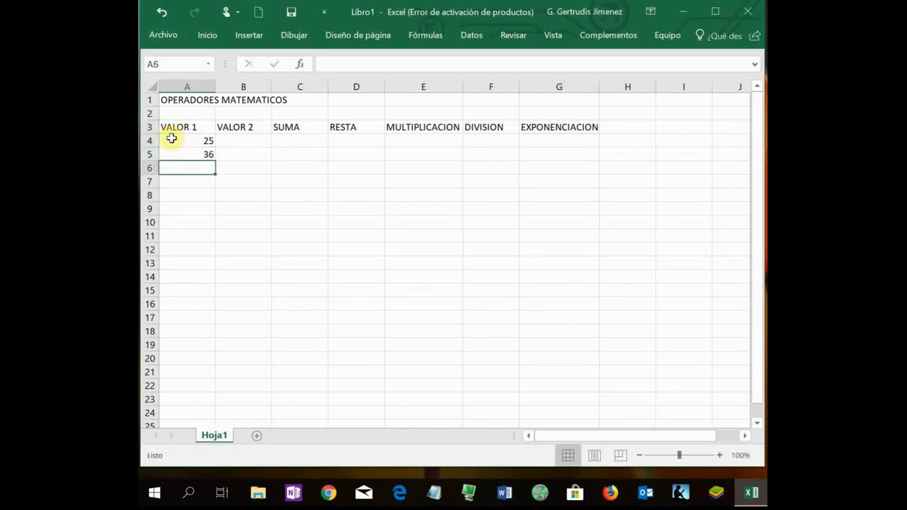
text(48)
key(Return)
text(69)
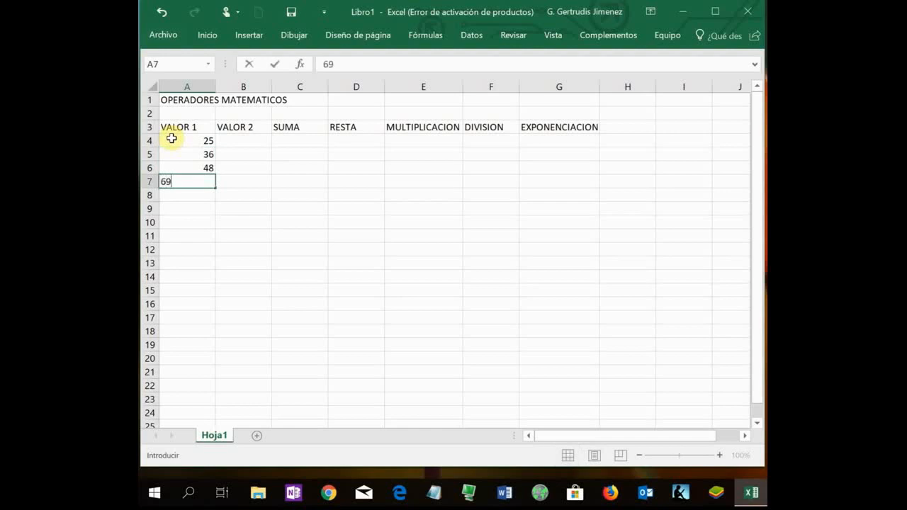
key(Return)
text(25)
key(Return)
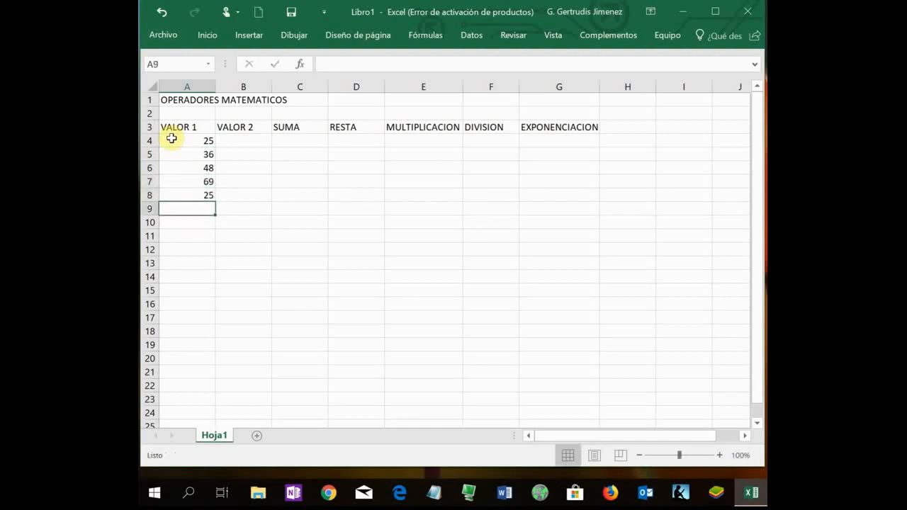
- Continue the VALOR 1 column with 63, 47, 85 and 12 in cells A9 to A12
text(63)
key(Return)
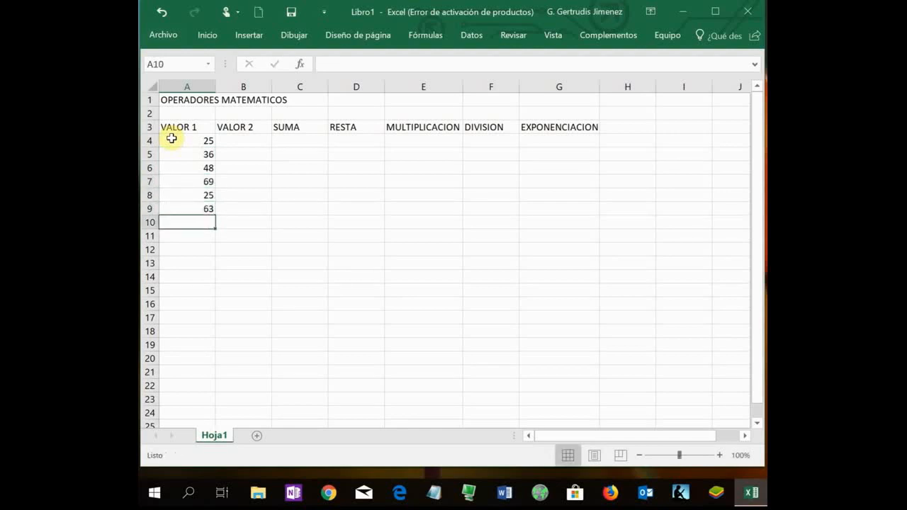
text(47)
key(Return)
text(5)
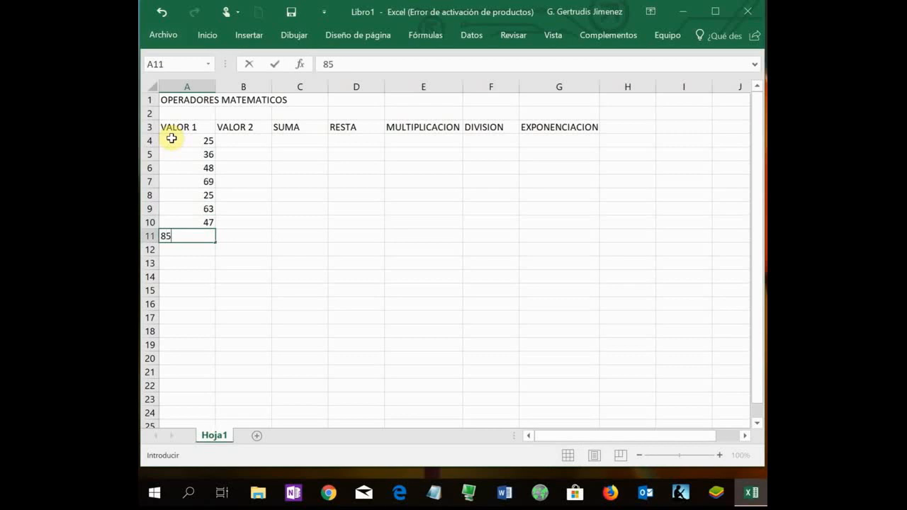
key(Return)
text(12)
key(Return)
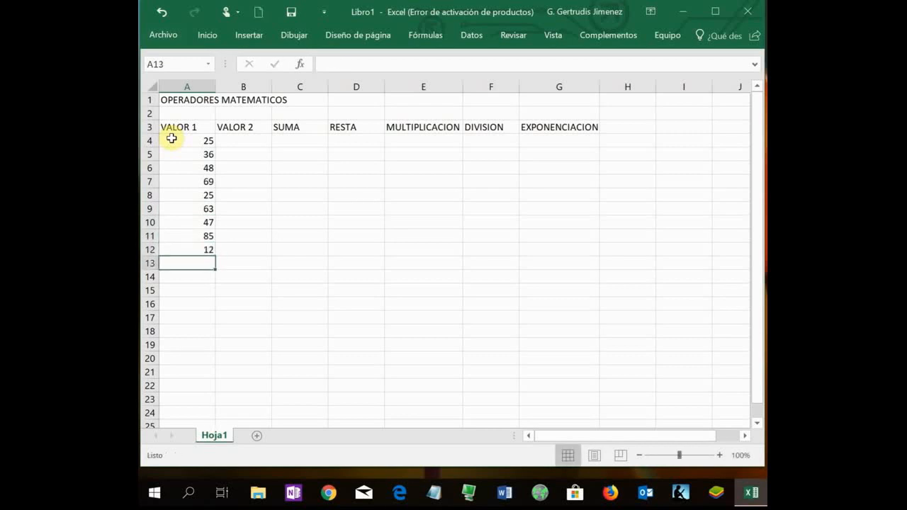
- Fill cells B4 to B8 under VALOR 2 with 25, 36, 47, 52 and 20
click(248, 142)
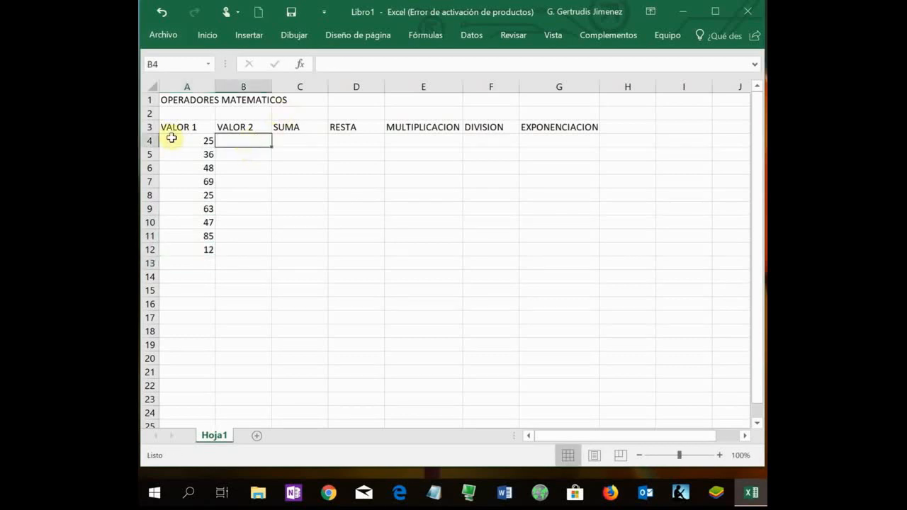
text(25)
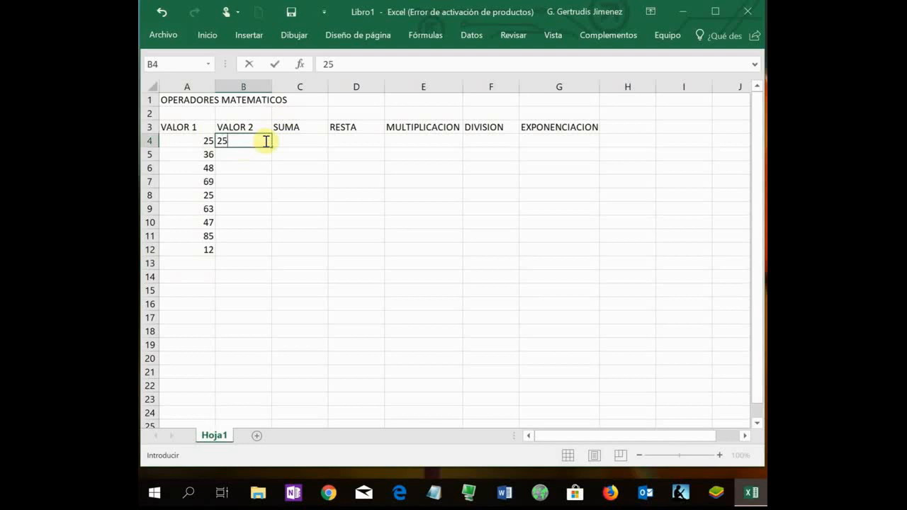
key(Return)
text(36)
key(Return)
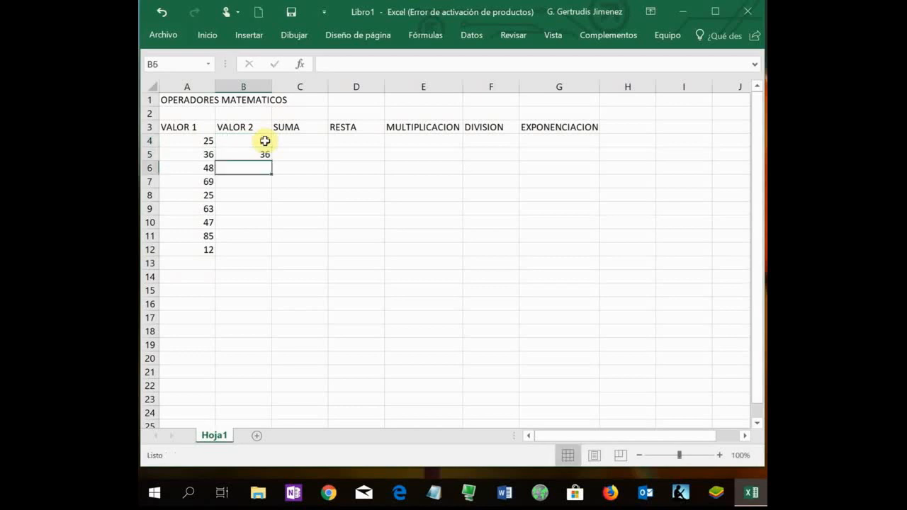
text(47)
key(Return)
text(52)
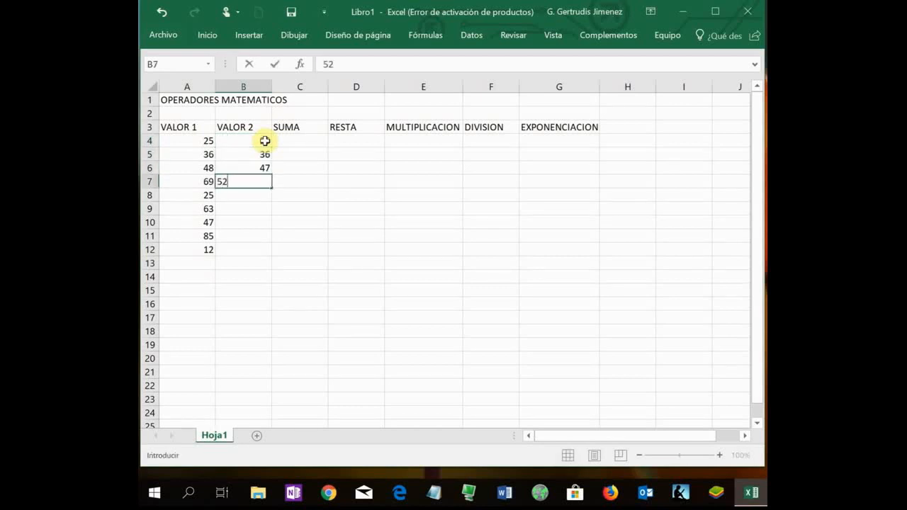
key(Return)
text(20)
key(Return)
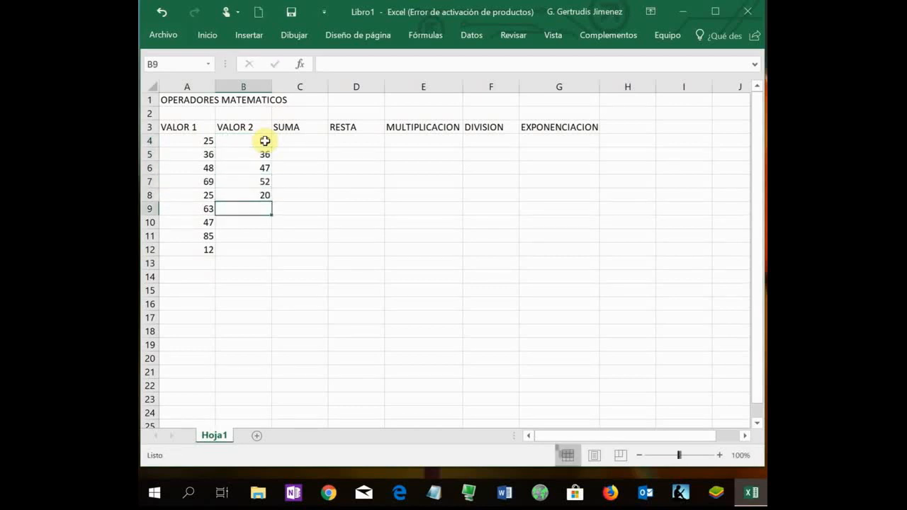
- Continue the VALOR 2 column with 43, 14, 80 and 18 in cells B9 to B12
text(43)
key(Return)
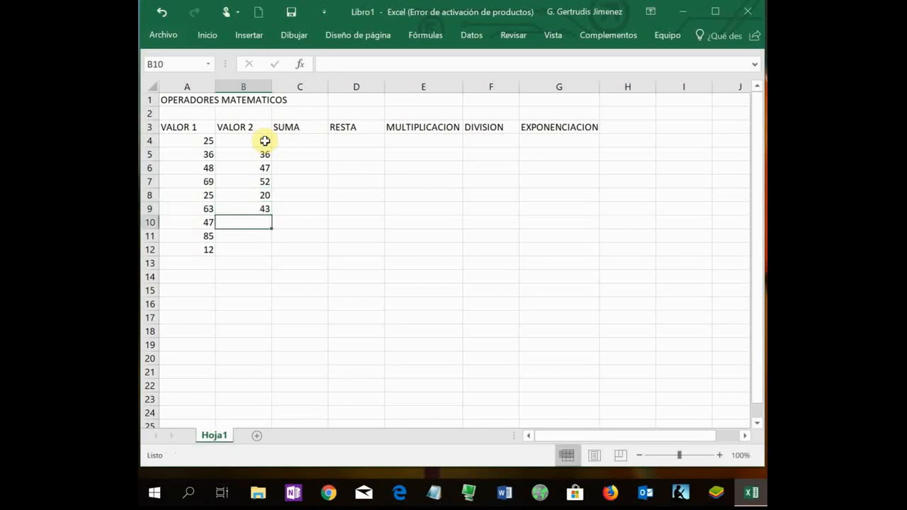
text(14)
key(Return)
text(80)
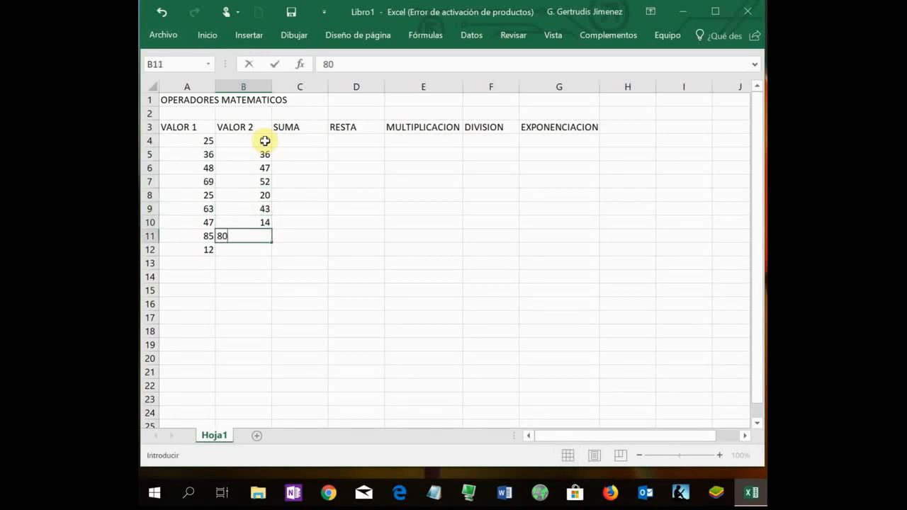
key(Return)
text(18)
key(Return)
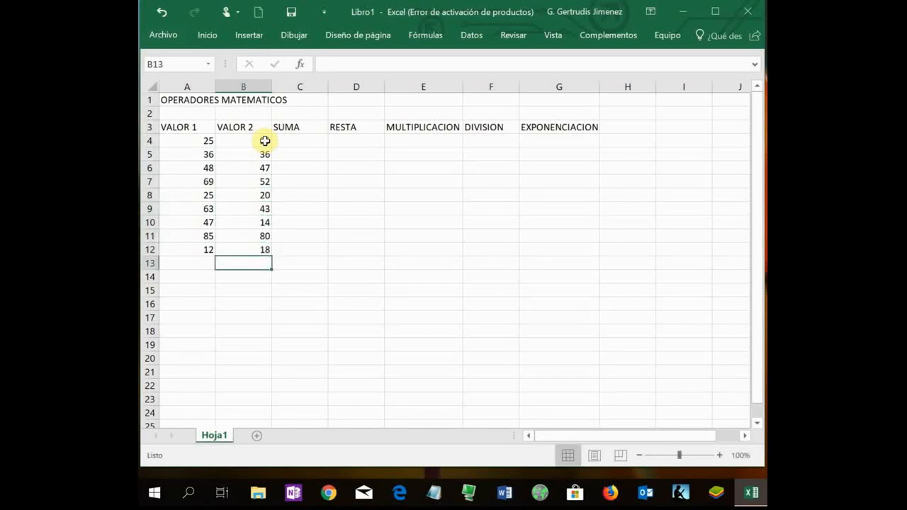
- Enter the formula =A4+B4 in cell C4 under SUMA
click(292, 140)
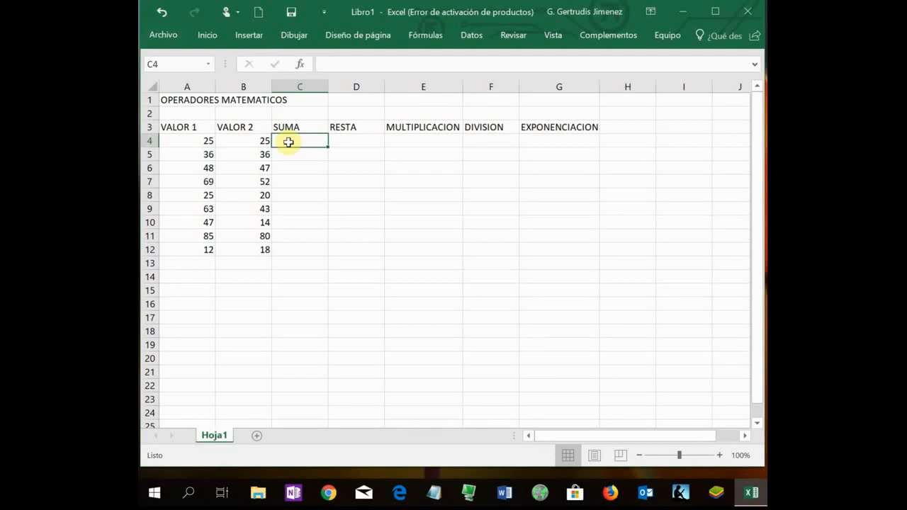
text(=)
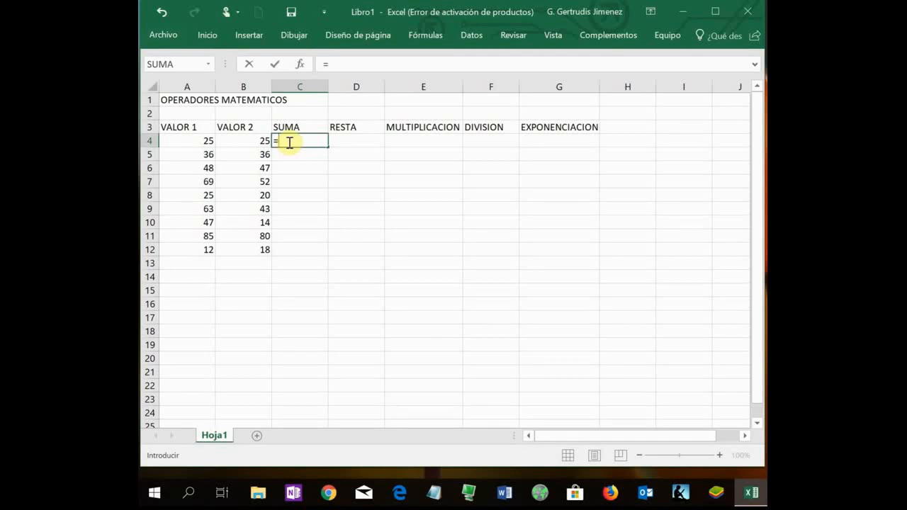
text(A4)
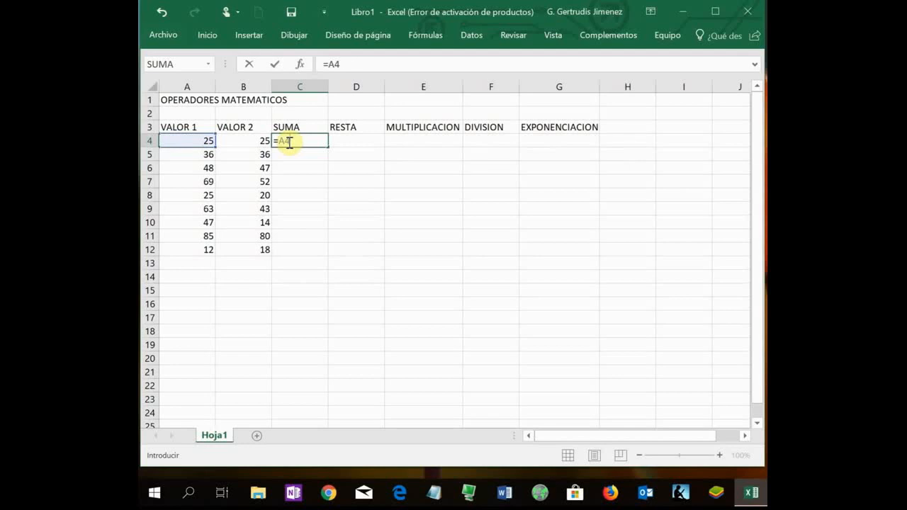
text(+B)
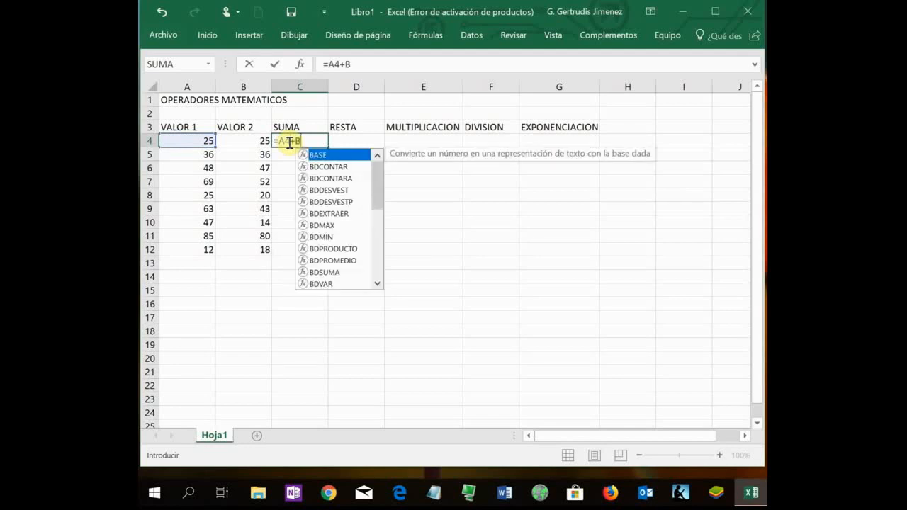
text(4)
key(Return)
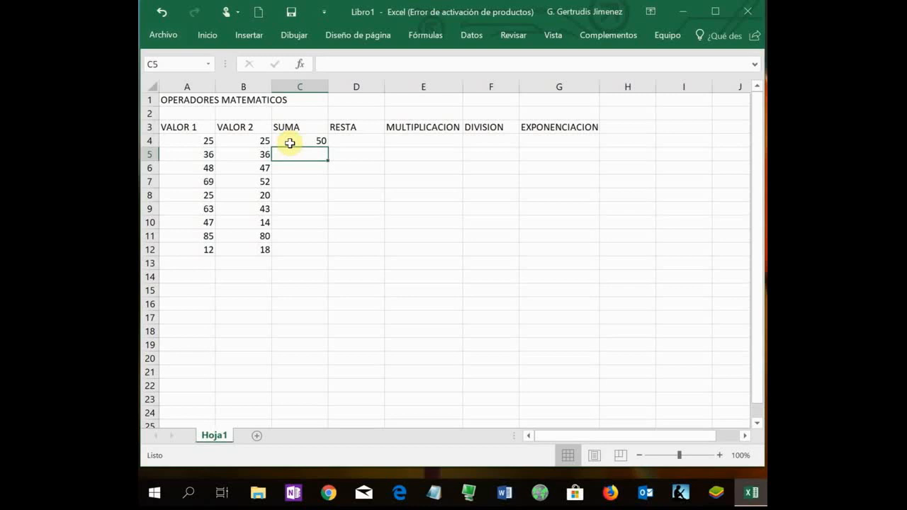
- Enter the addition formula +A5+B5 in cell C5 under SUMA
text(+)
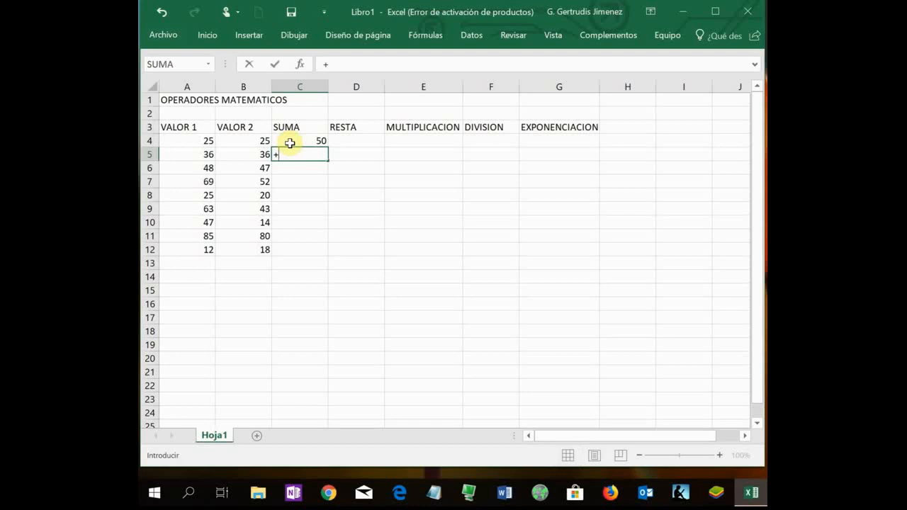
text(A5)
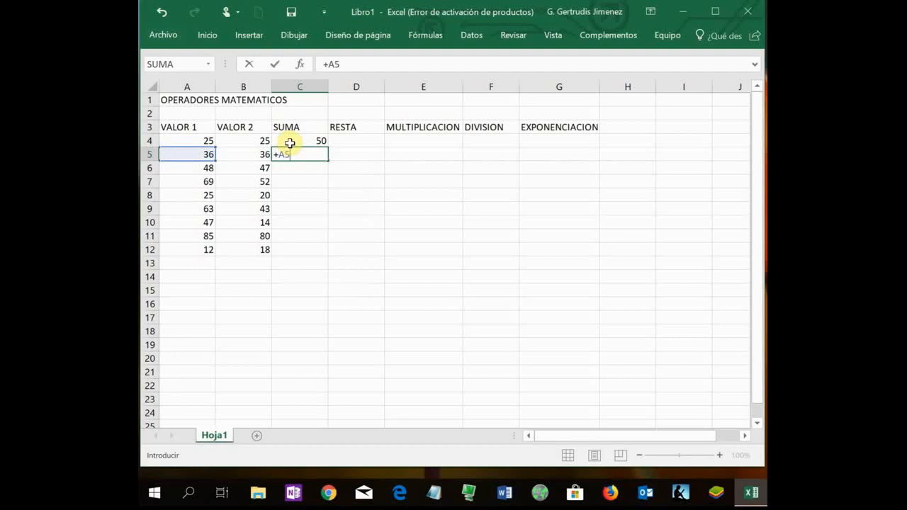
text(B)
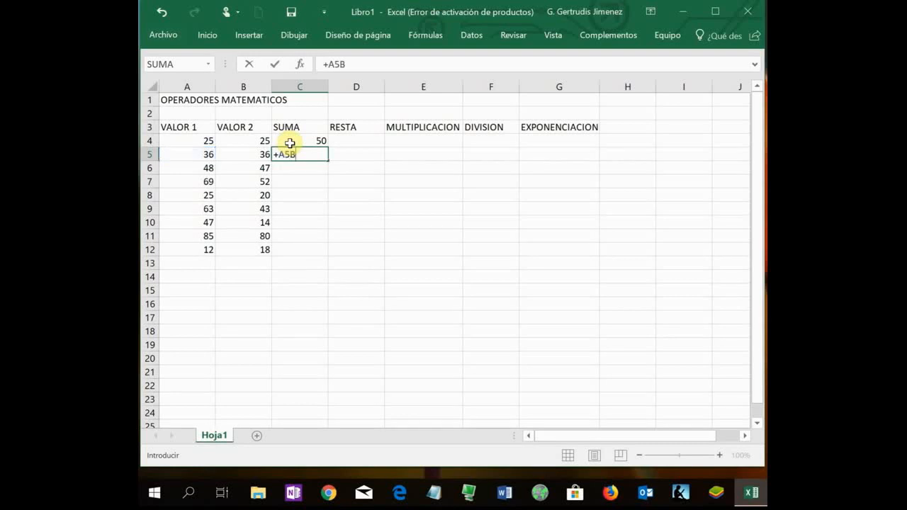
text(5)
key(BackSpace)
key(BackSpace)
key(BackSpace)
text(5)
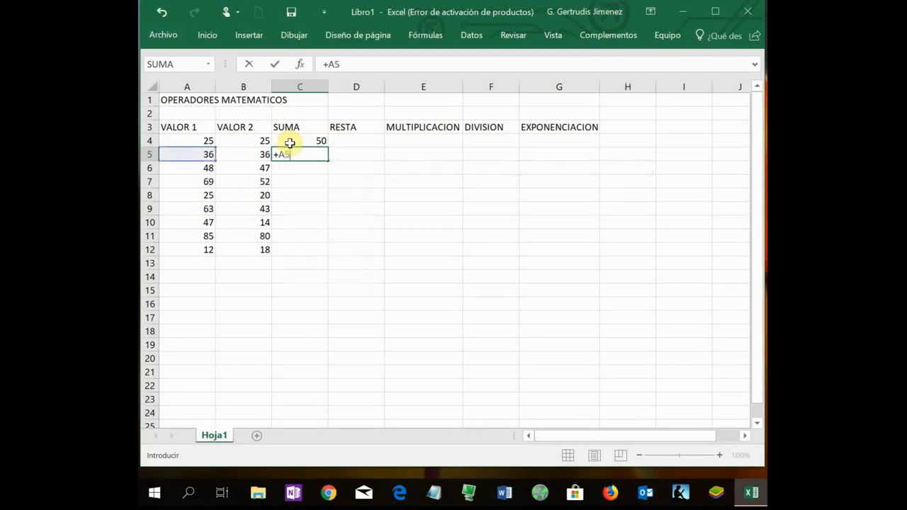
text(+B5)
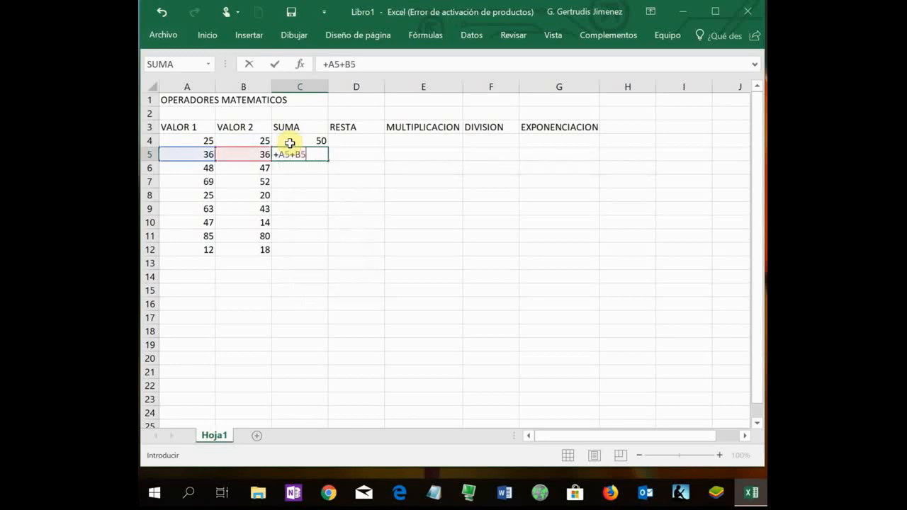
key(Return)
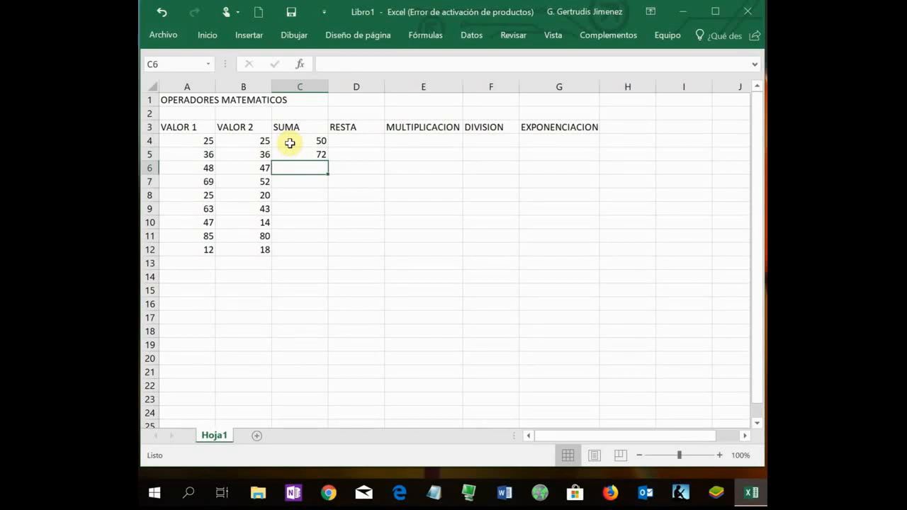
- Enter the formula +A6+B6 in cell C6 and fill it down the SUMA column to C12
text(+)
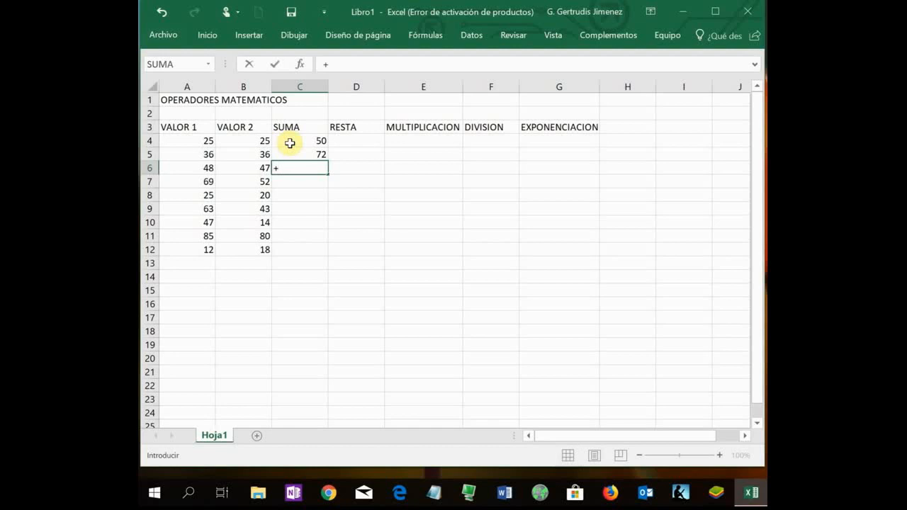
text(A6)
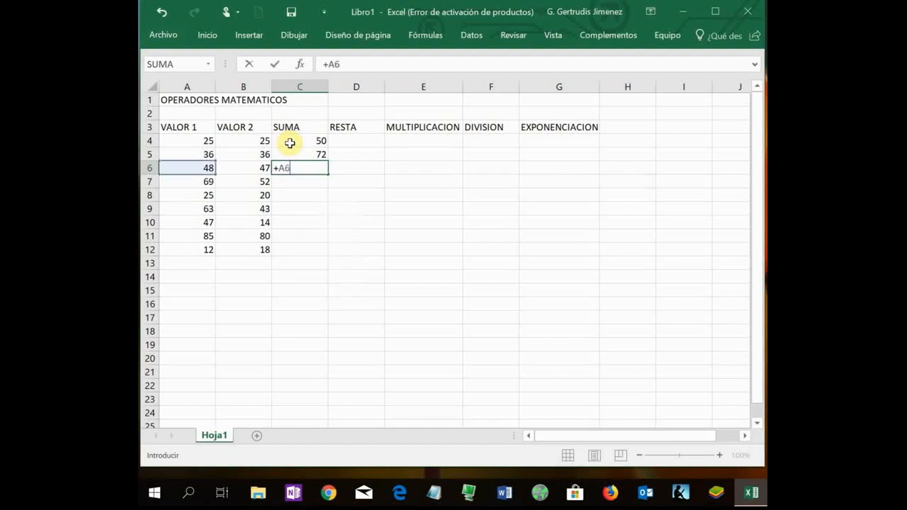
text(+B)
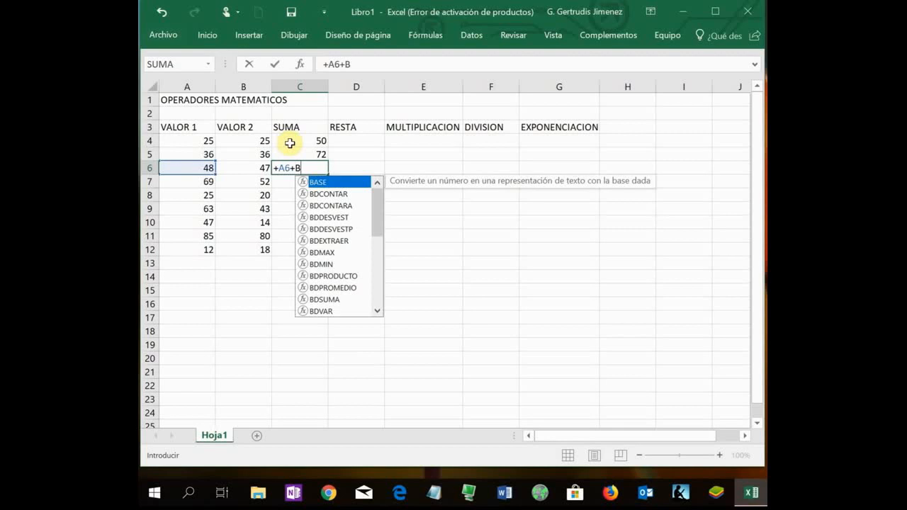
text(6)
key(Return)
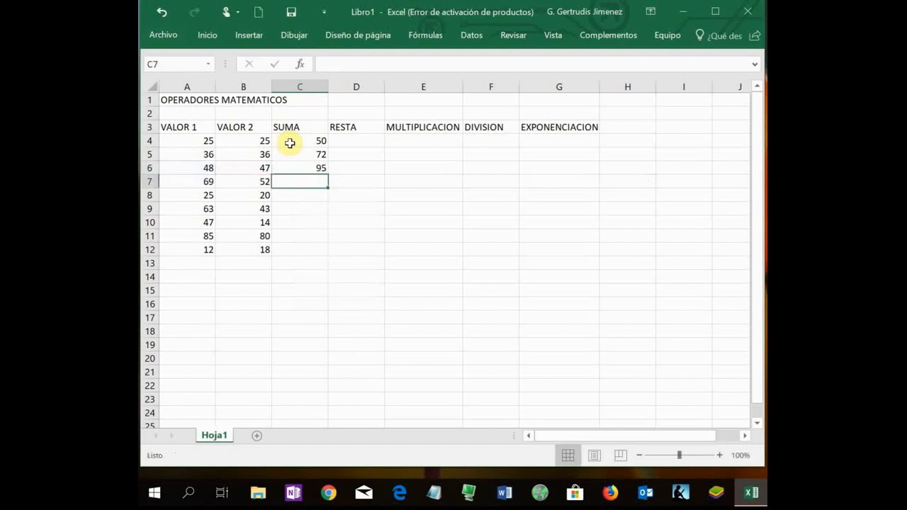
click(292, 168)
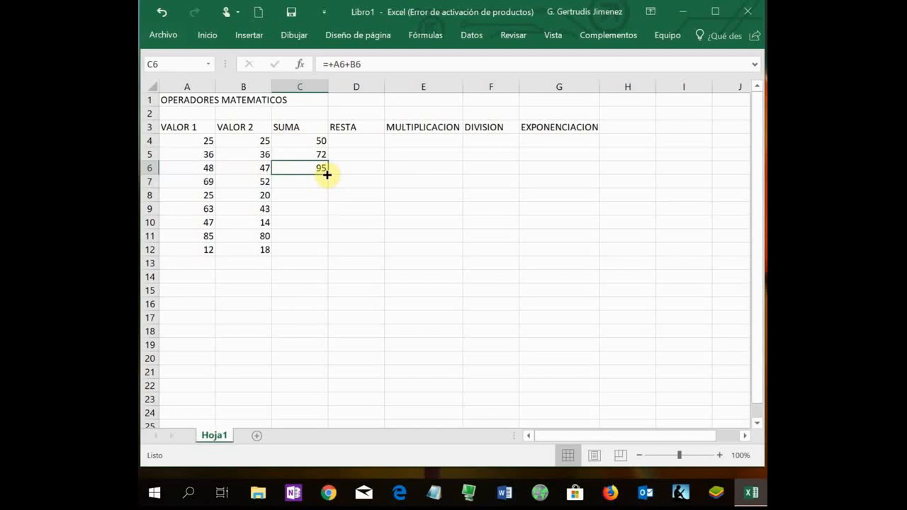
double_click(326, 175)
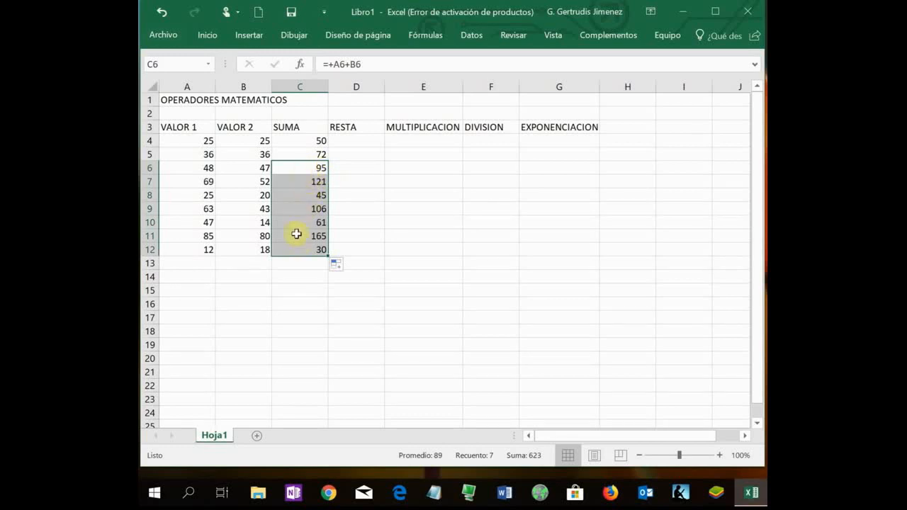
- Enter the subtraction formula +A4-B4 in D4 and fill it down the RESTA column to D12
click(347, 142)
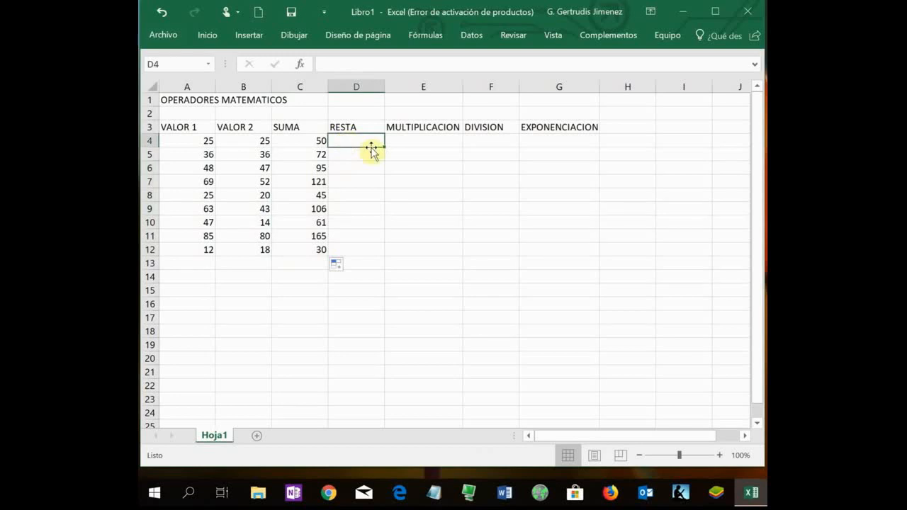
text(+)
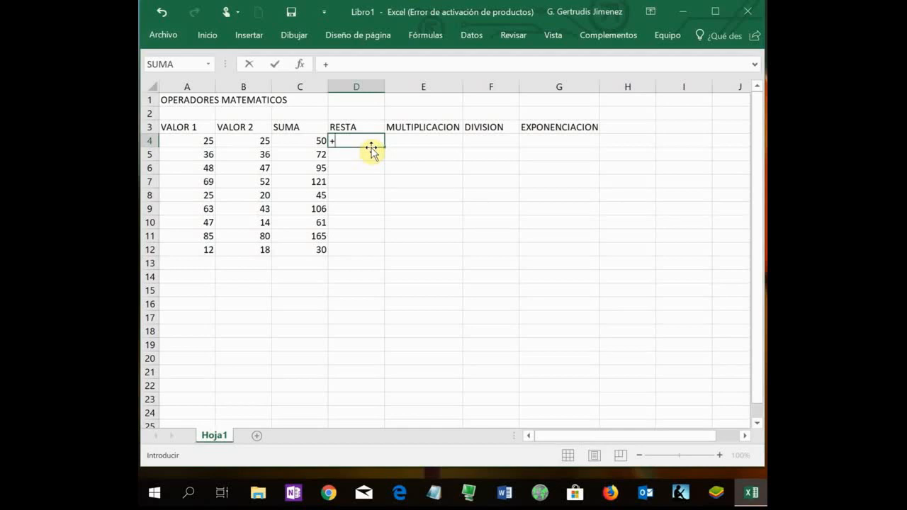
text(A4)
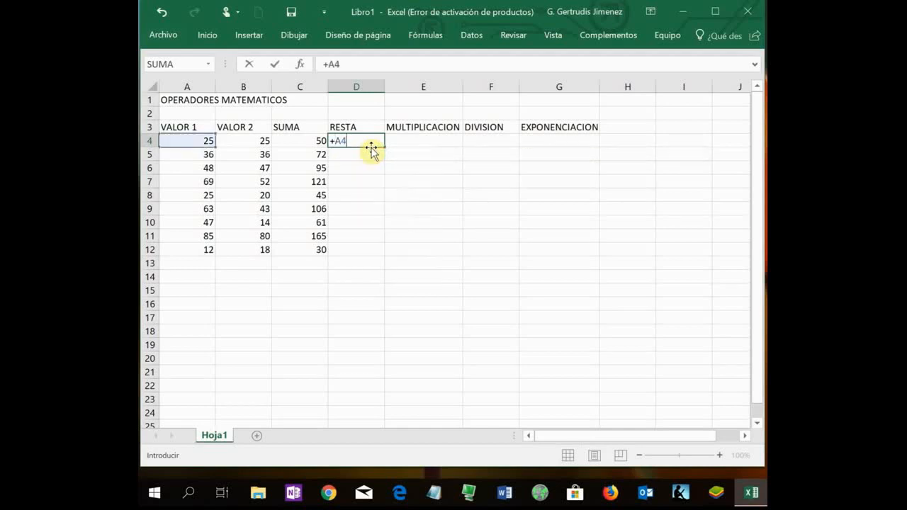
text(-B4)
key(Return)
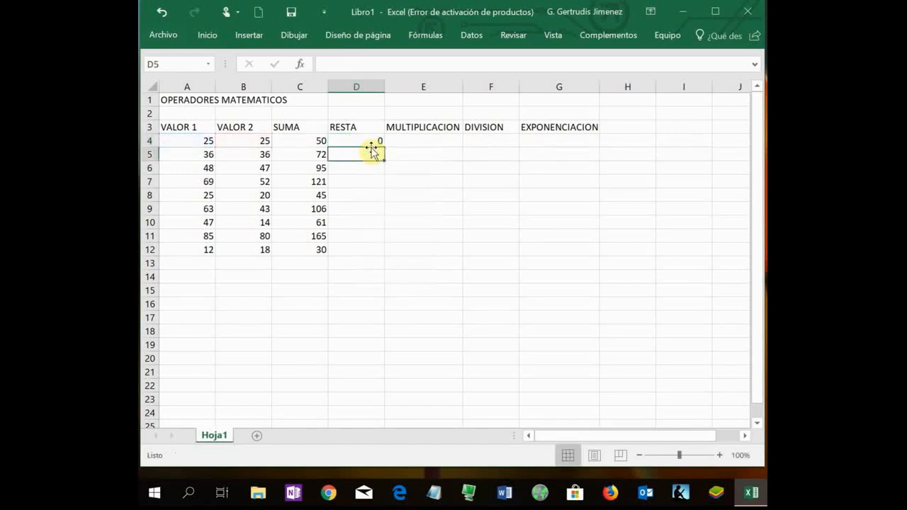
click(376, 139)
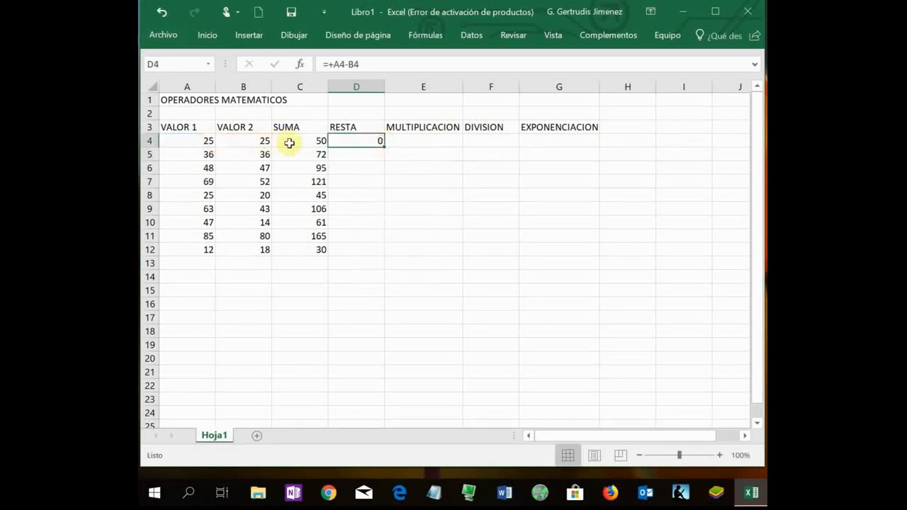
double_click(384, 147)
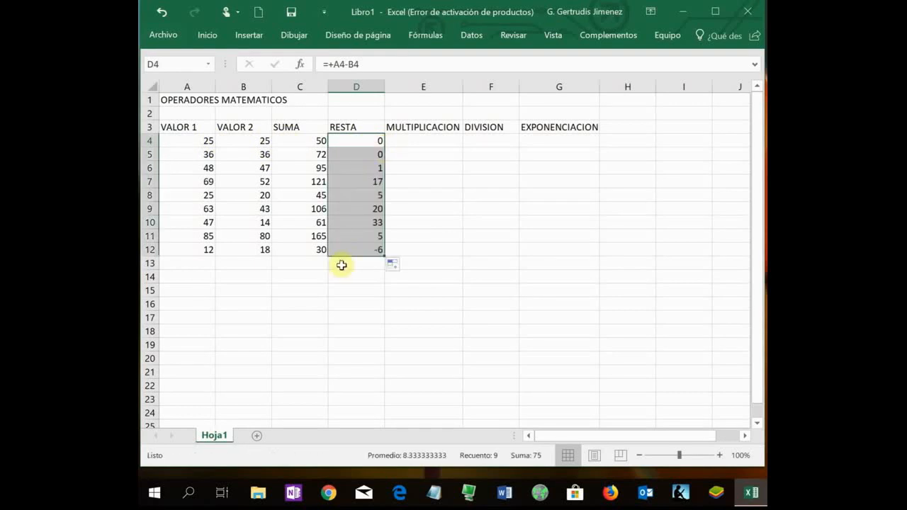
- Enter the multiplication formula =A4*B4 in E4 and fill it down the MULTIPLICACION column to E12
click(406, 141)
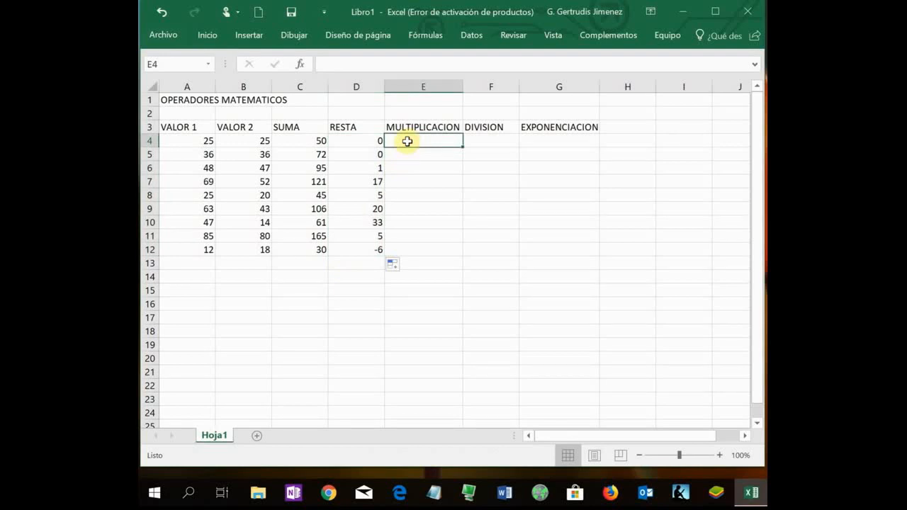
text(=)
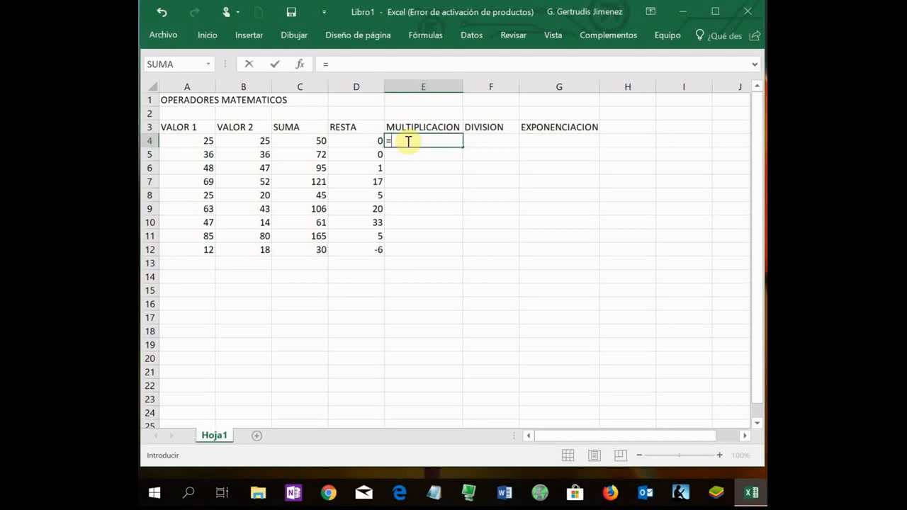
text(A4)
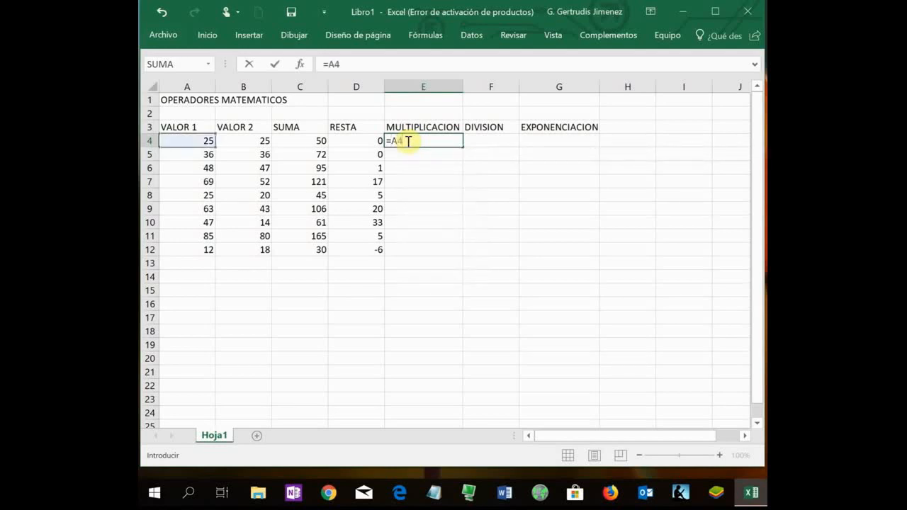
text(*B4)
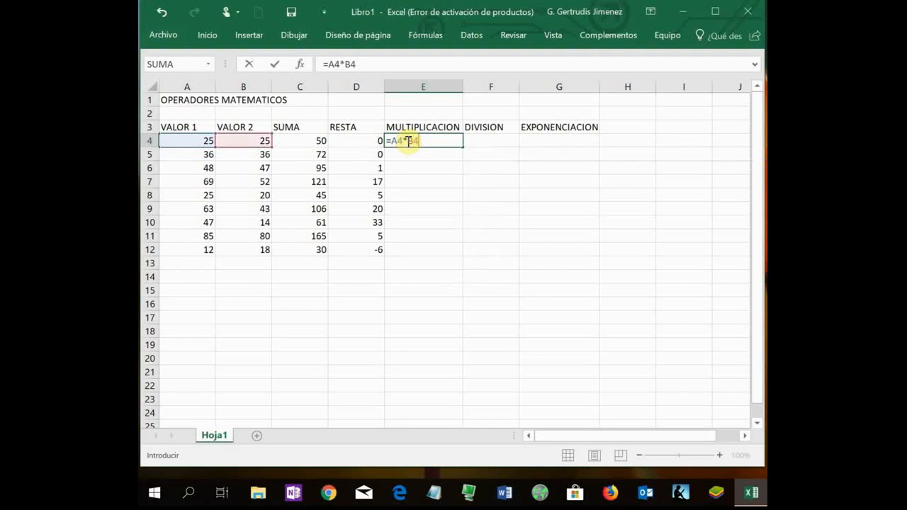
key(Return)
click(425, 139)
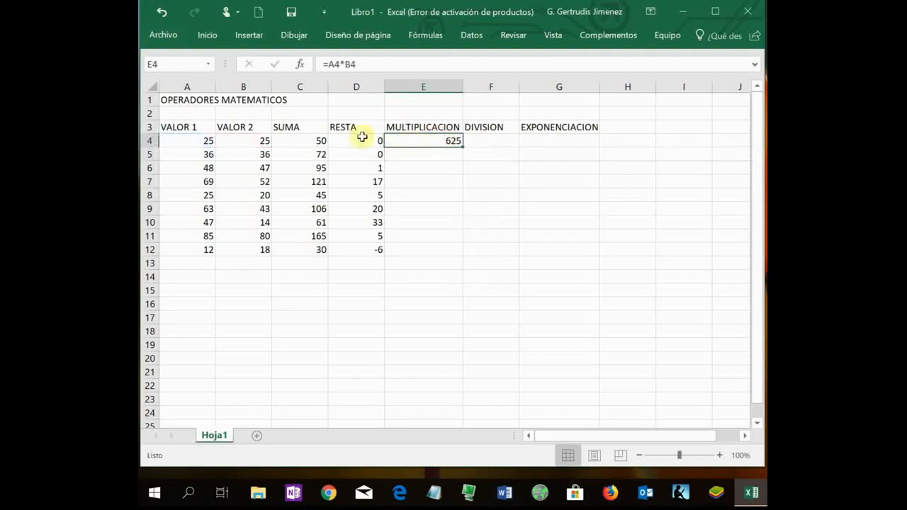
double_click(462, 146)
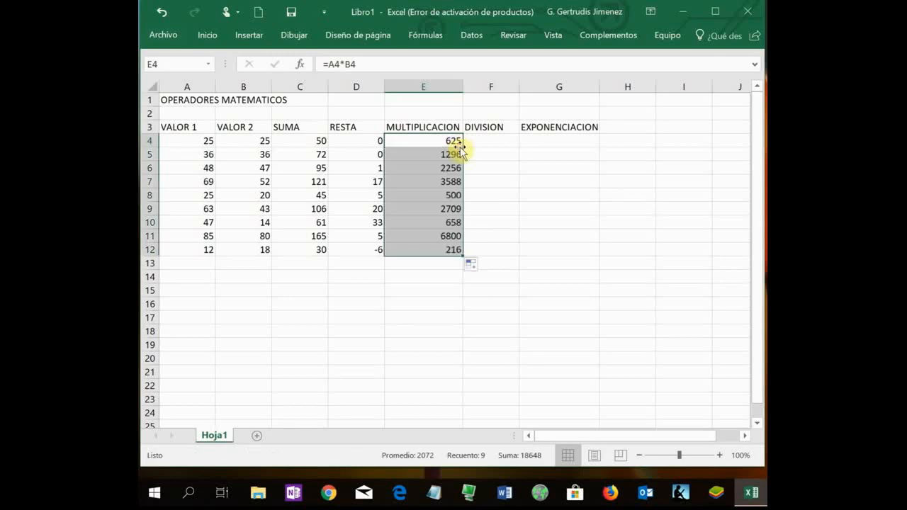
- Enter the division formula =A4/B4 in F4 and fill it down the DIVISION column to F12
click(483, 140)
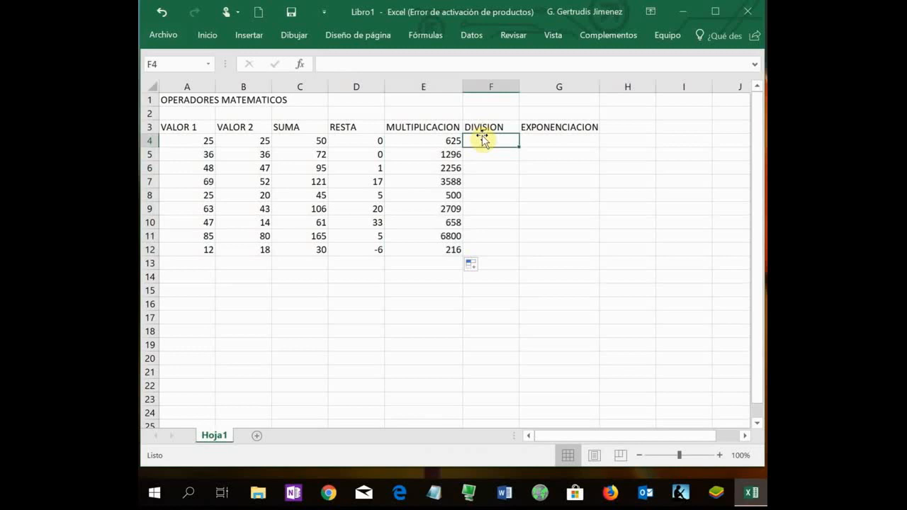
text(=)
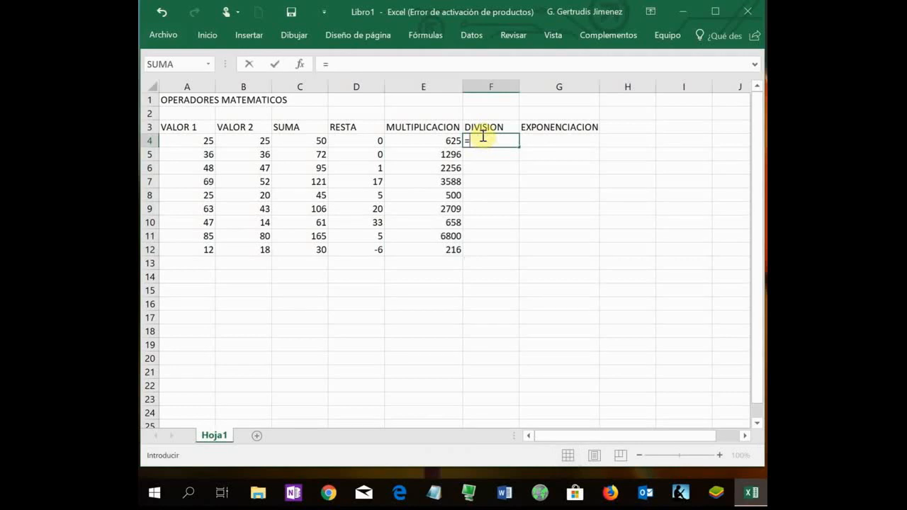
text(A4/)
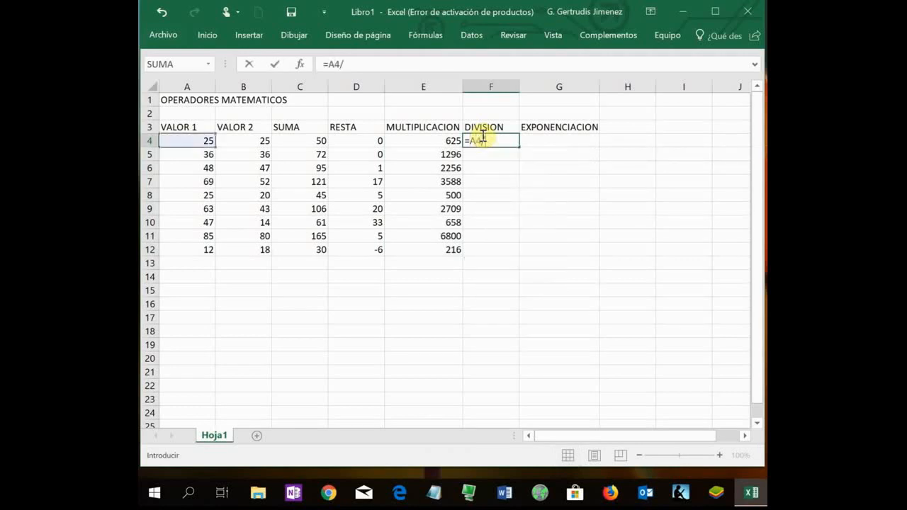
text(B4)
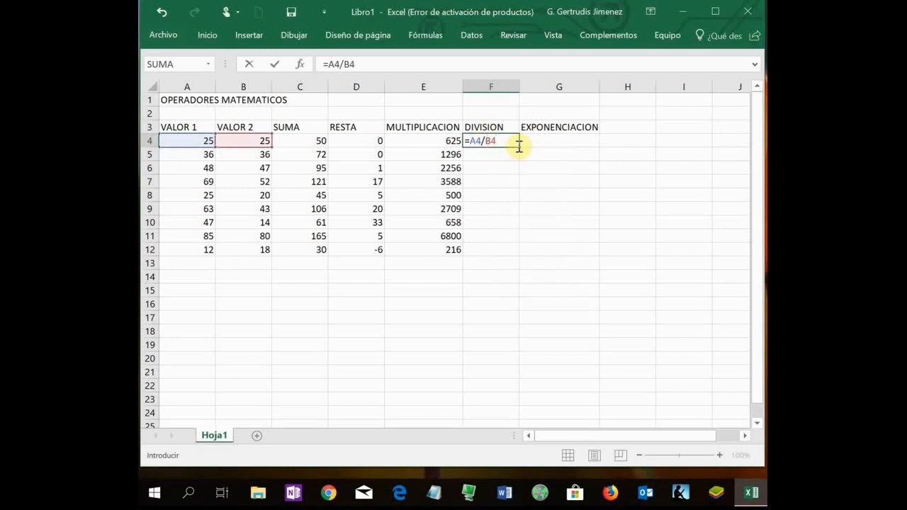
key(ctrl+Return)
double_click(520, 147)
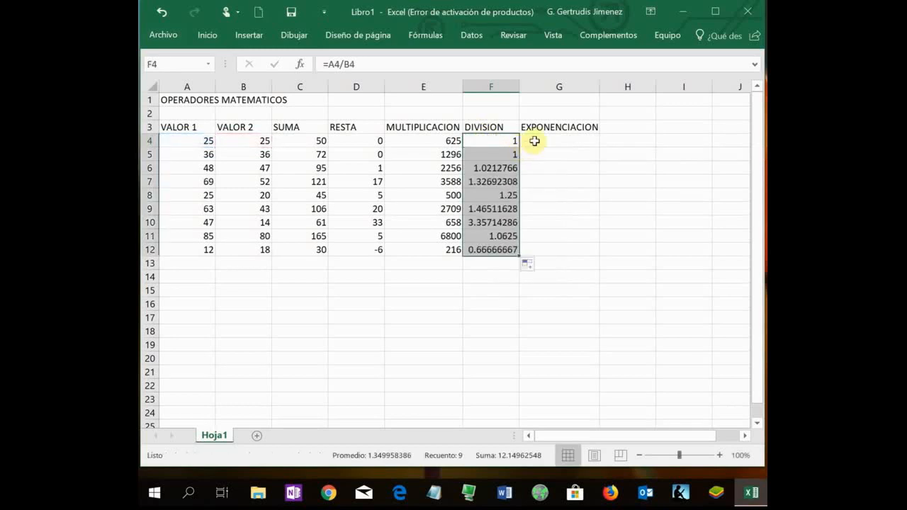
- Enter the exponentiation formula =A4^2 in G4 and fill it down the EXPONENCIACION column to G12
click(534, 141)
text(=)
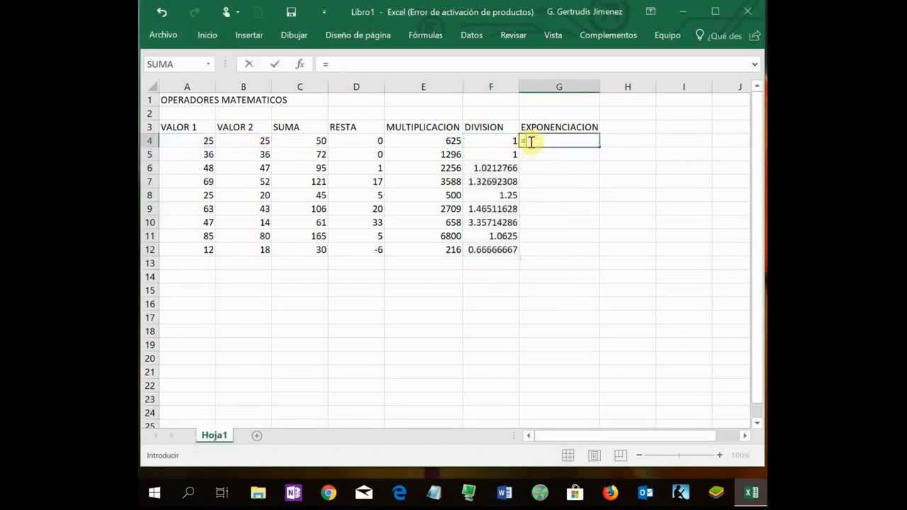
text(A)
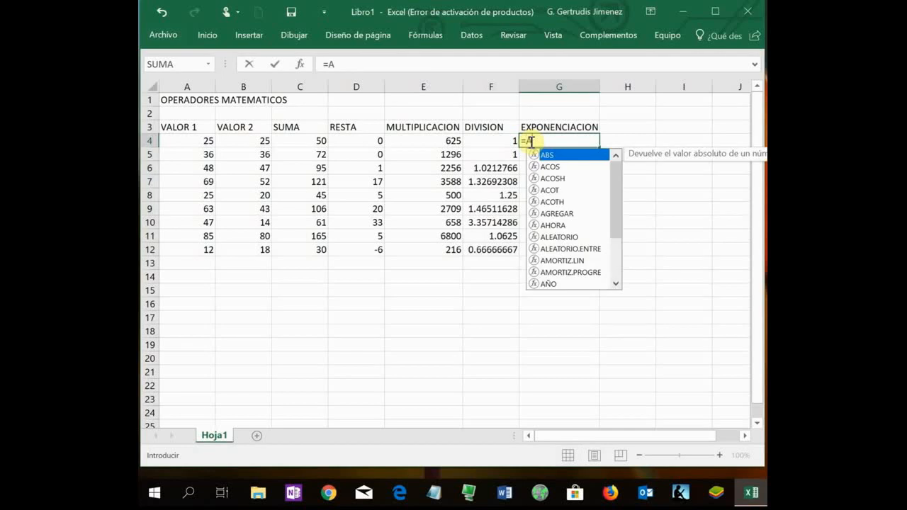
text(4)
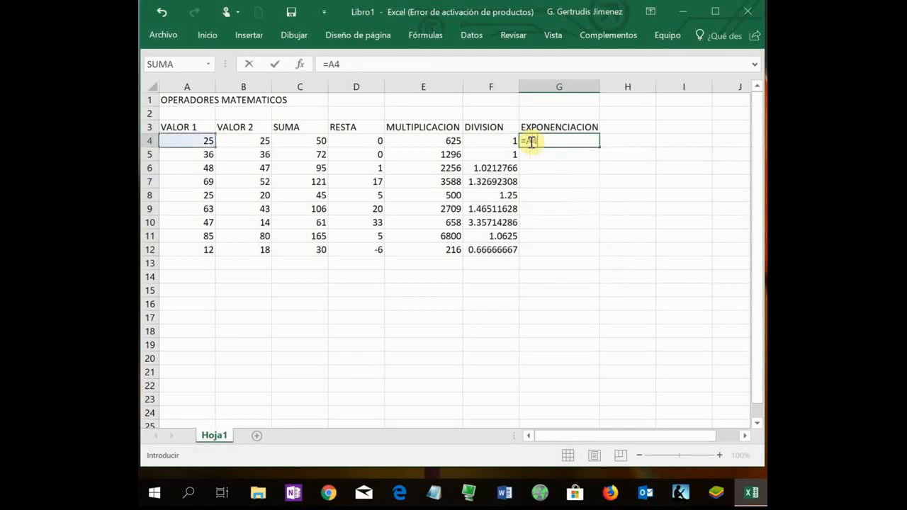
text(^)
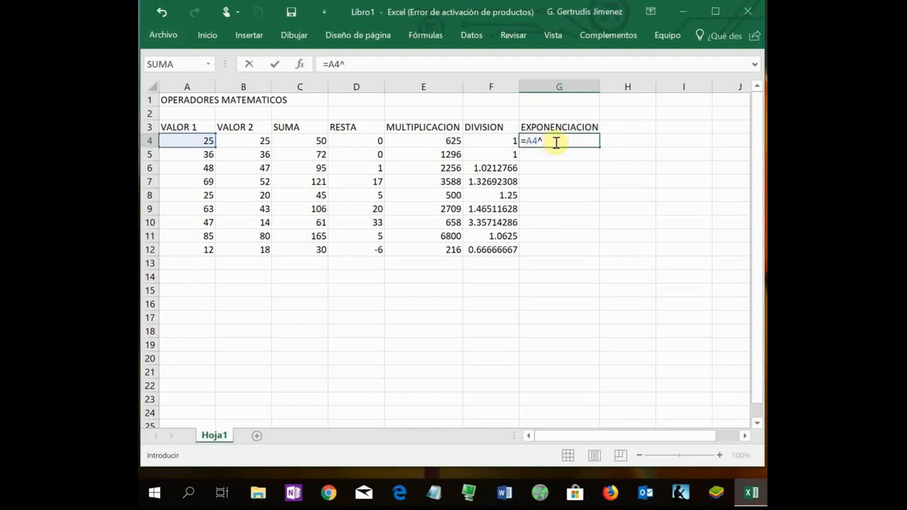
text(2)
key(BackSpace)
text(3)
key(BackSpace)
key(Return)
click(589, 141)
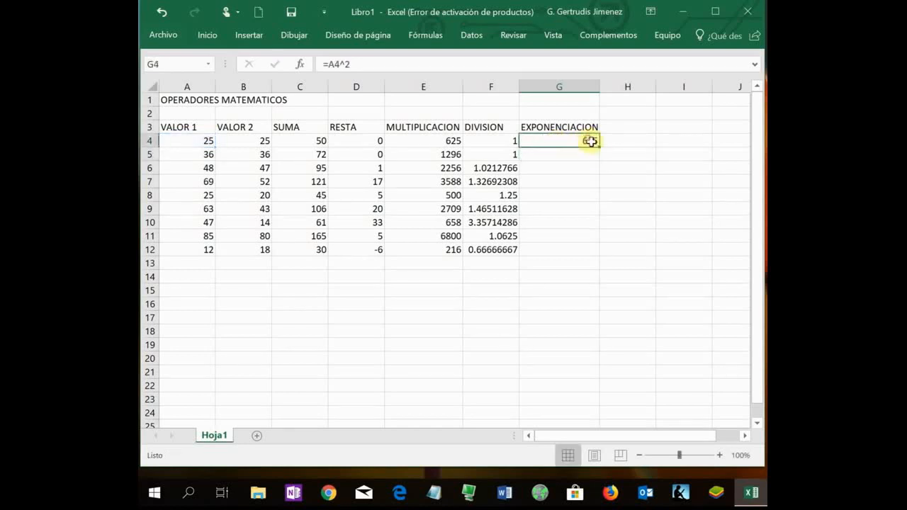
double_click(601, 148)
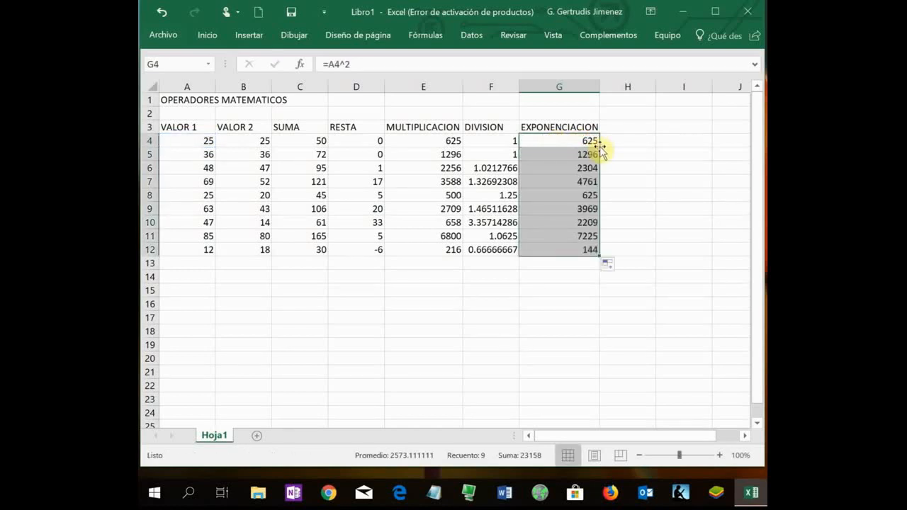
- Make the row 3 column headings from VALOR 1 to EXPONENCIACION bold with font size 12
click(186, 127)
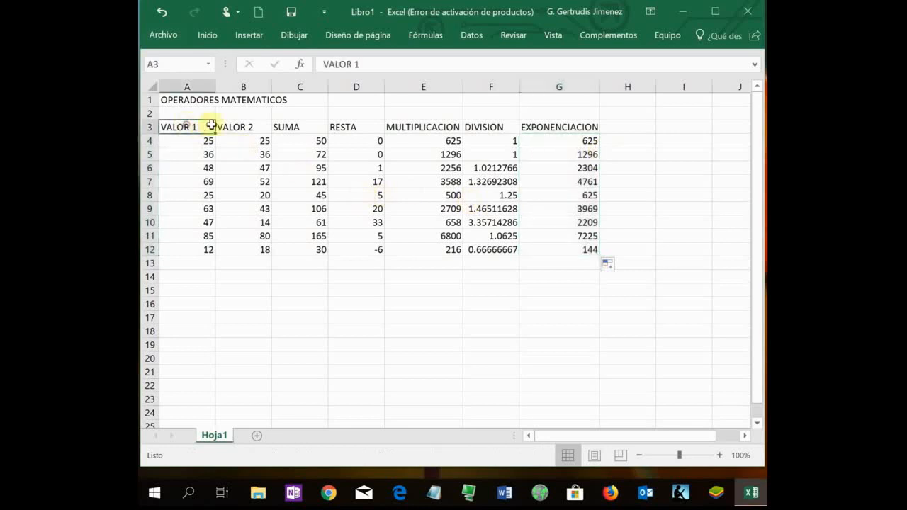
drag(211, 126, 571, 127)
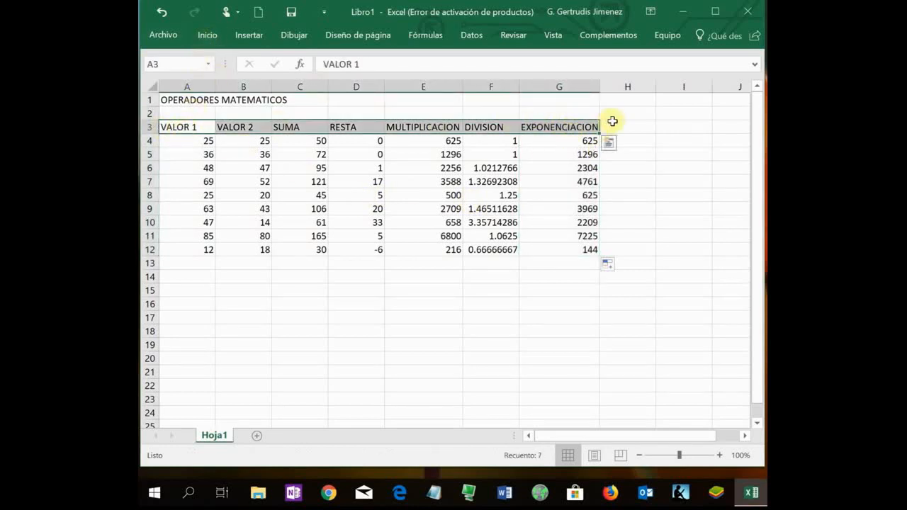
click(207, 35)
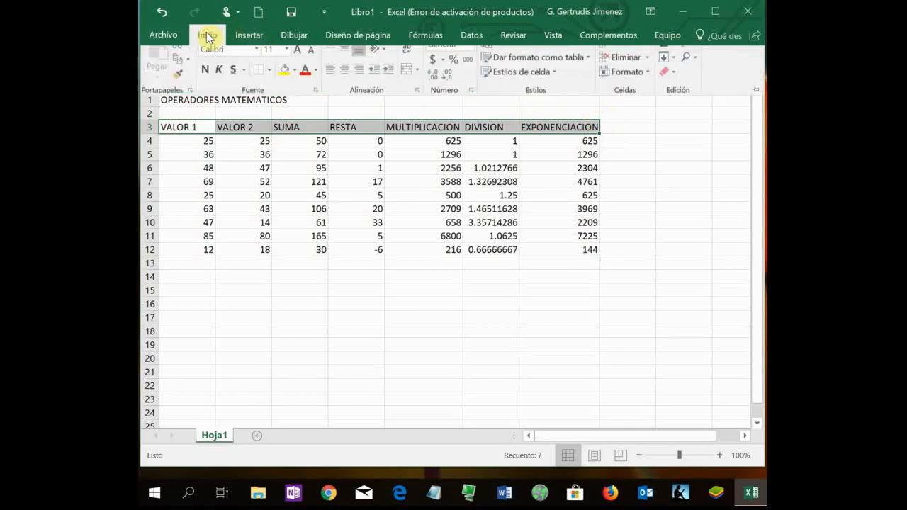
click(206, 81)
click(287, 61)
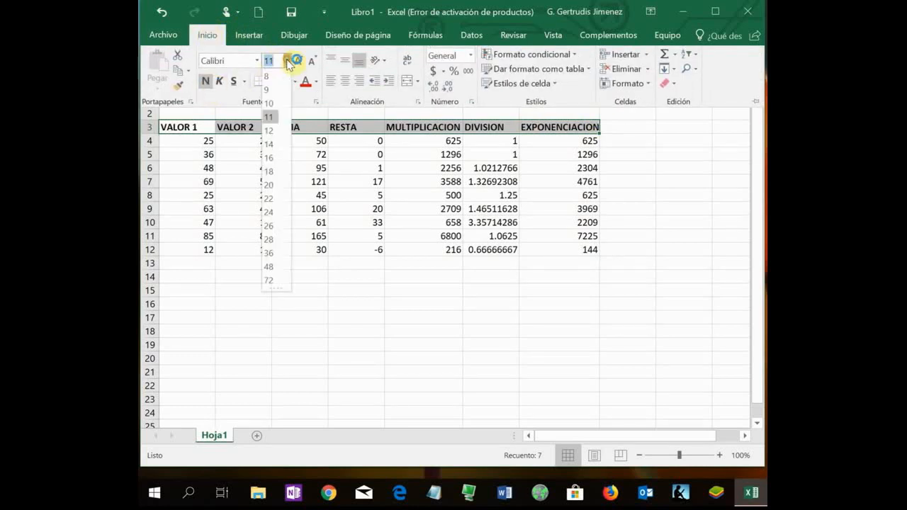
click(273, 131)
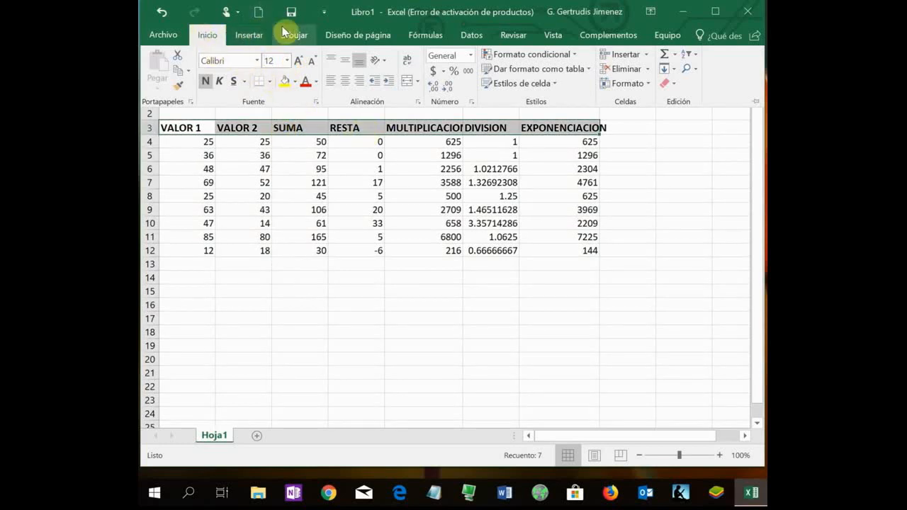
click(305, 151)
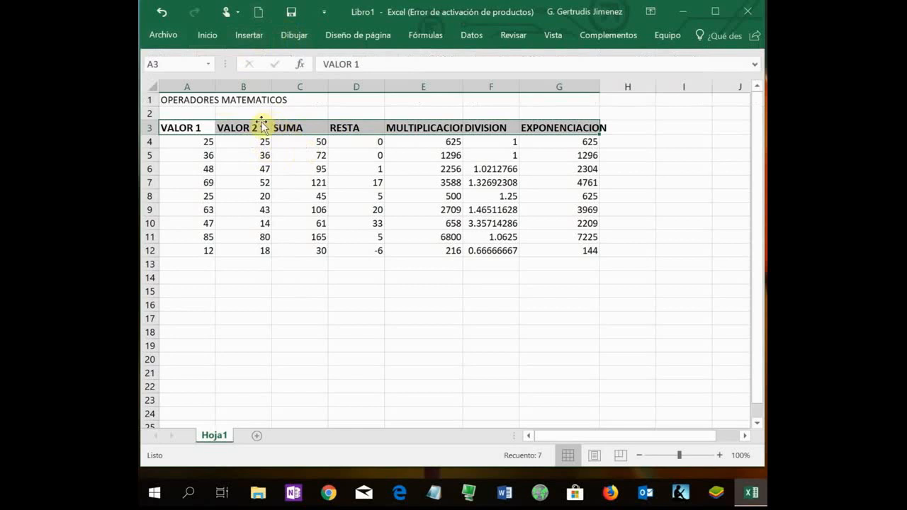
- Format the OPERADORES MATEMATICOS title in A1 as bold with font size 20
click(177, 101)
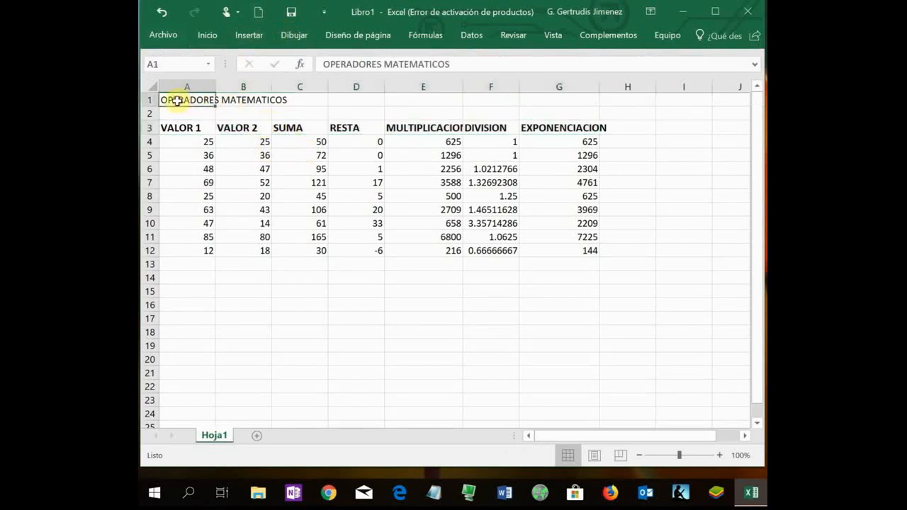
click(263, 111)
drag(186, 101, 263, 100)
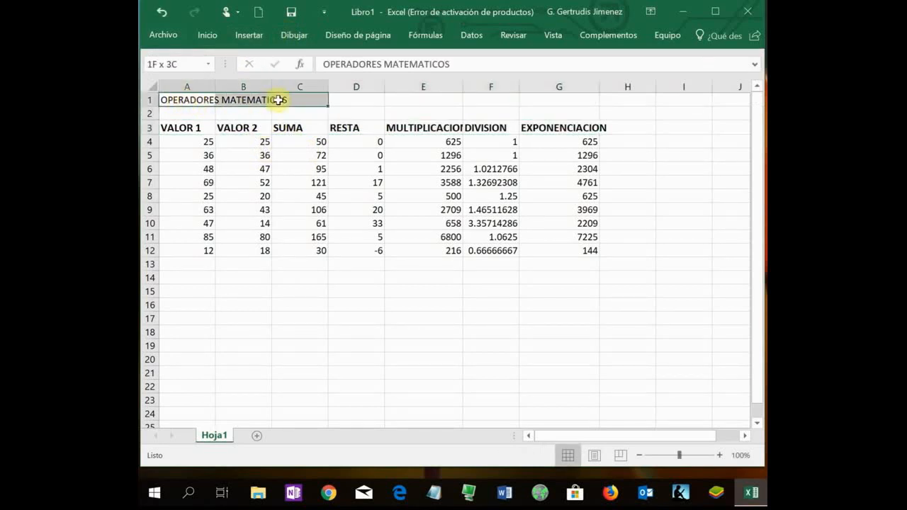
click(192, 100)
click(209, 37)
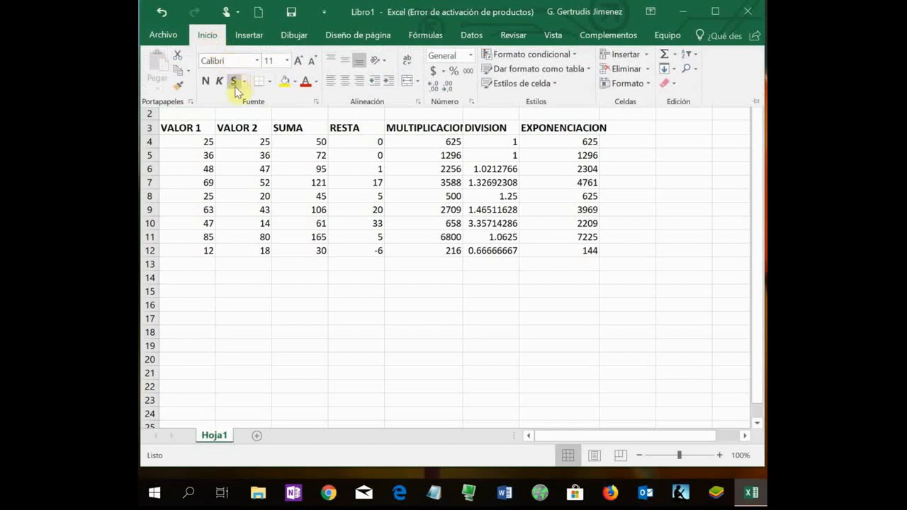
click(287, 61)
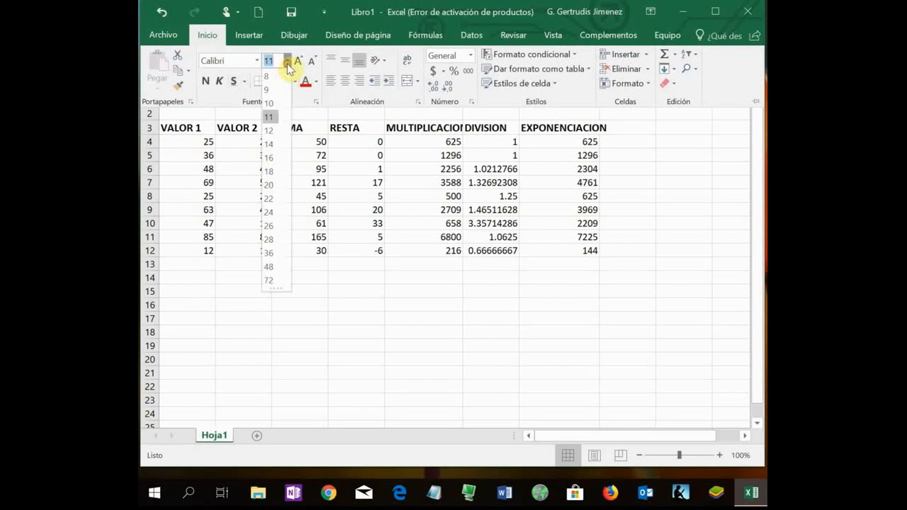
click(269, 185)
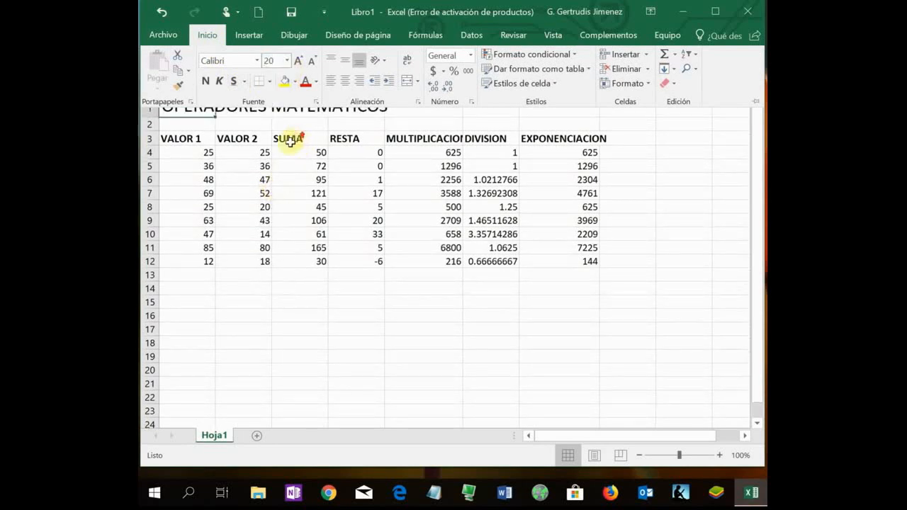
click(210, 82)
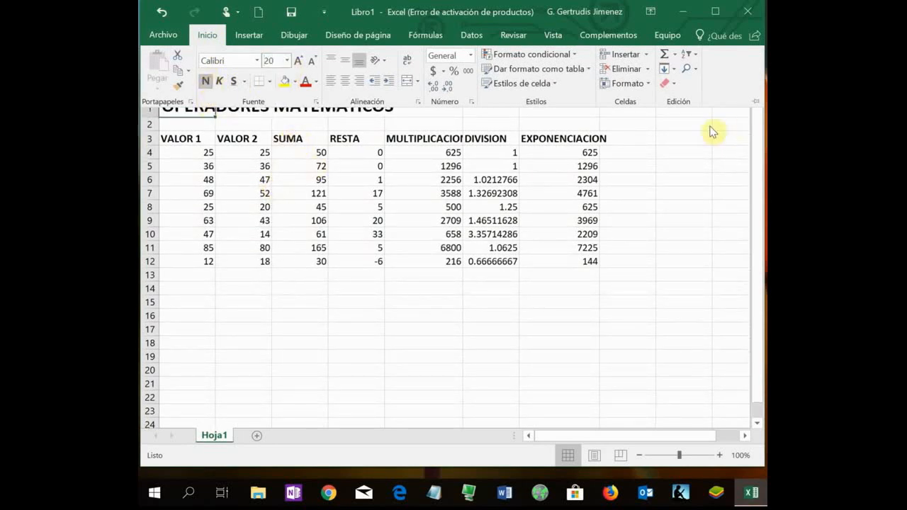
click(685, 133)
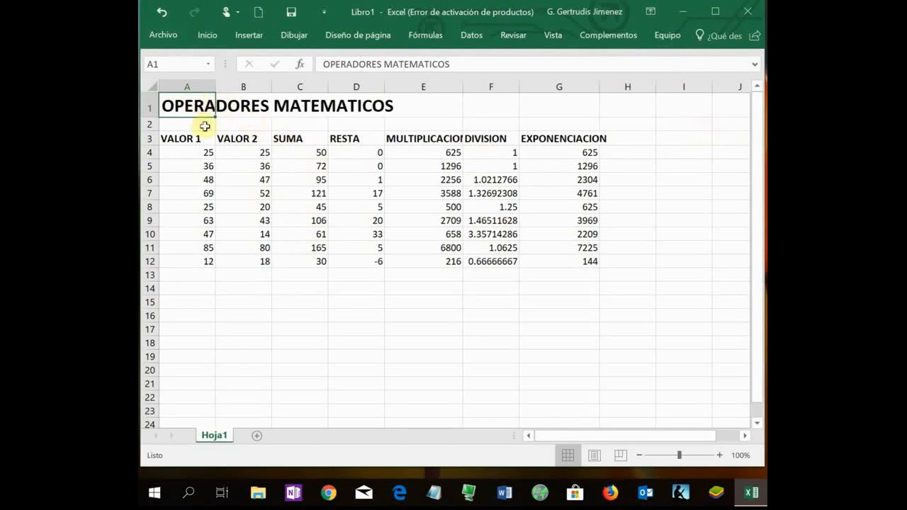
click(195, 276)
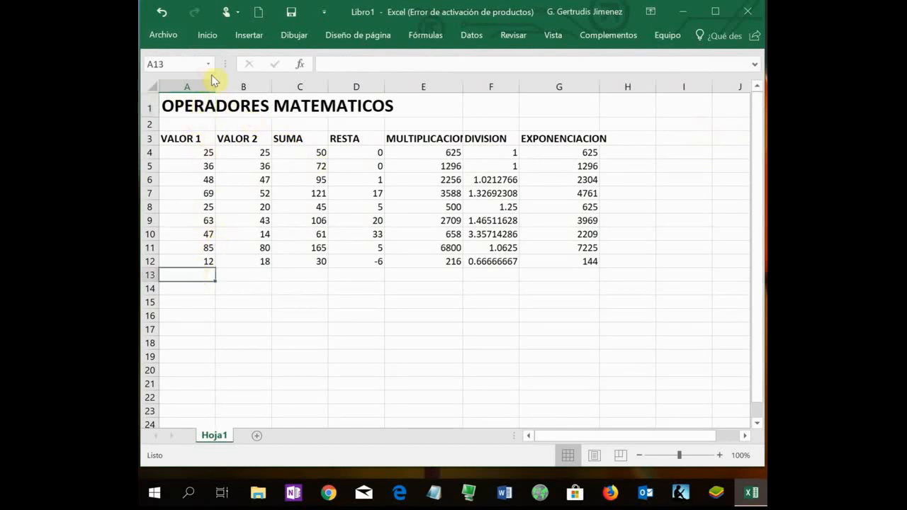
- Save the workbook in the Escritorio folder of this PC as an Excel workbook named Tarea01
click(176, 34)
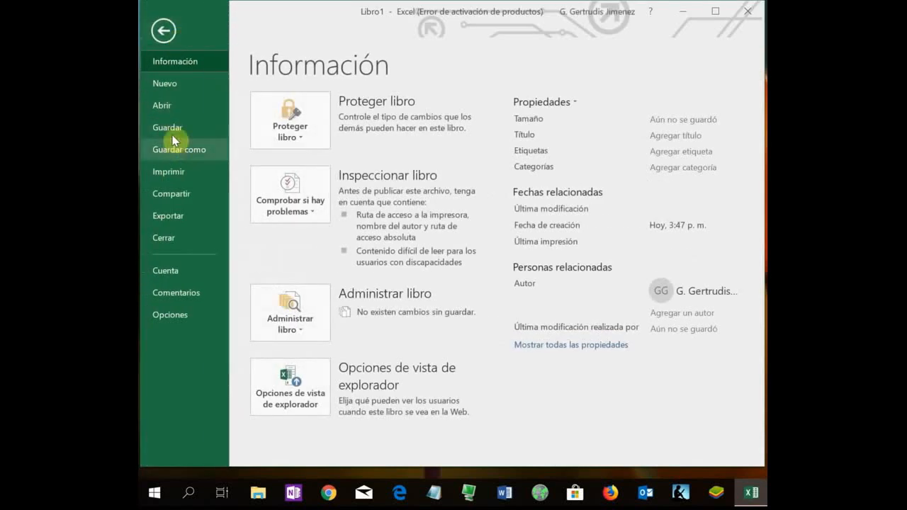
click(175, 129)
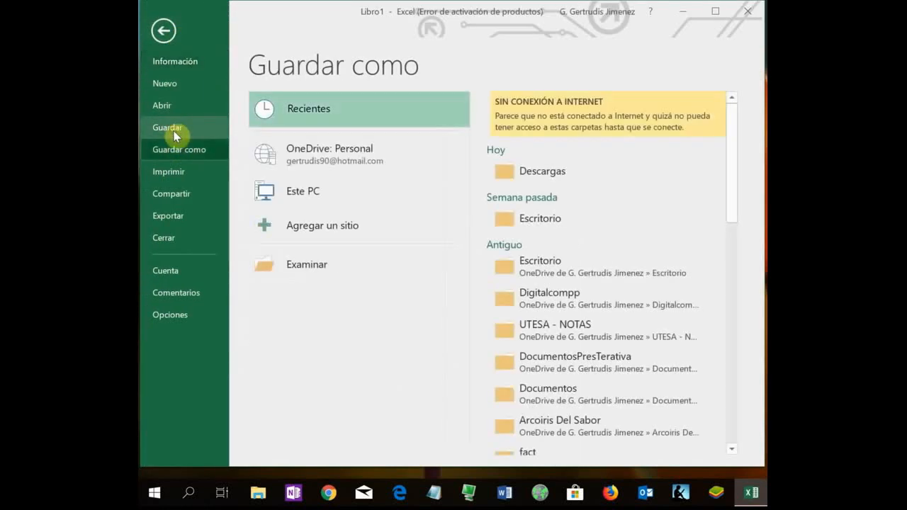
click(310, 201)
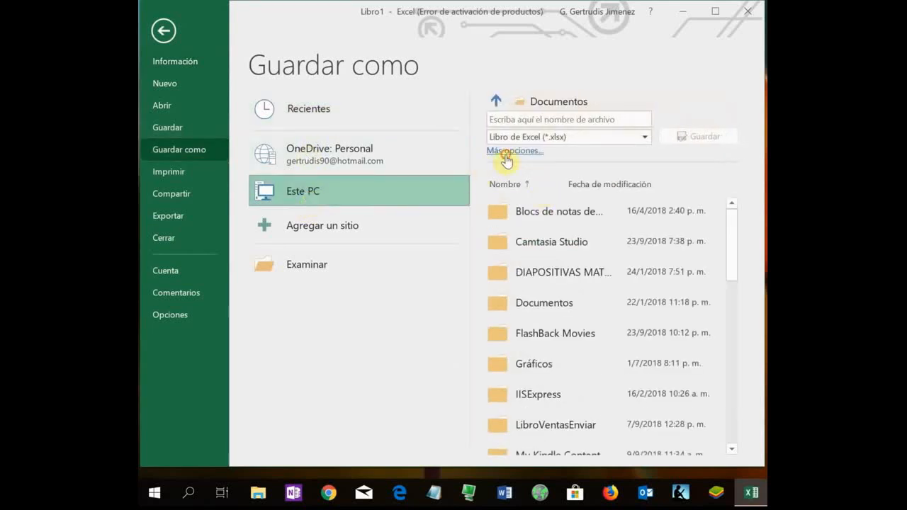
click(506, 153)
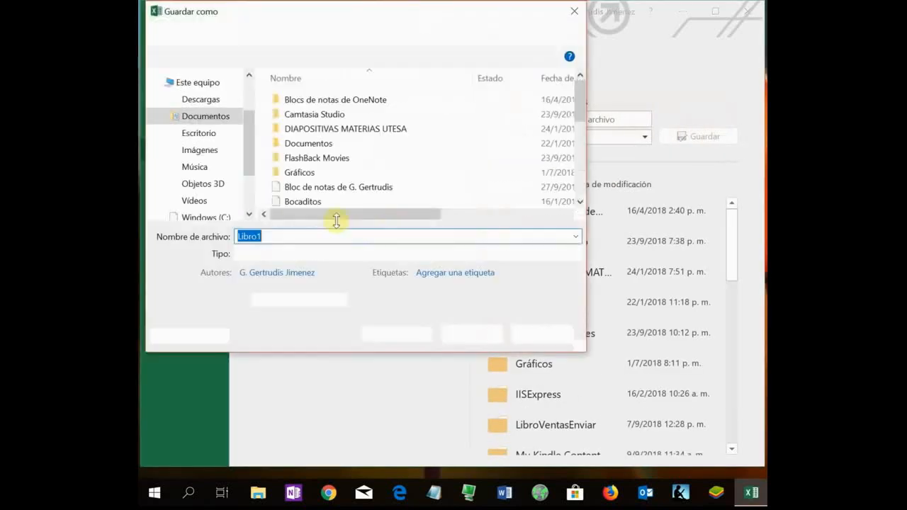
click(200, 134)
double_click(265, 236)
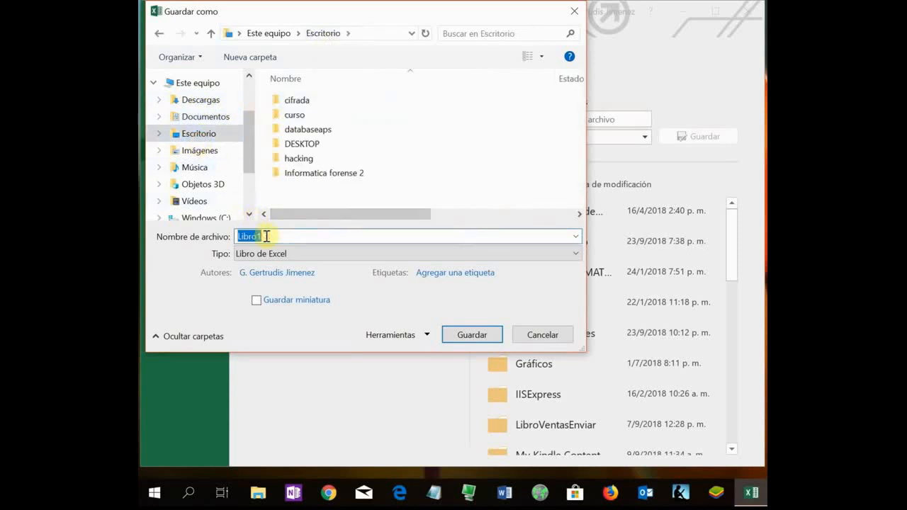
text(t)
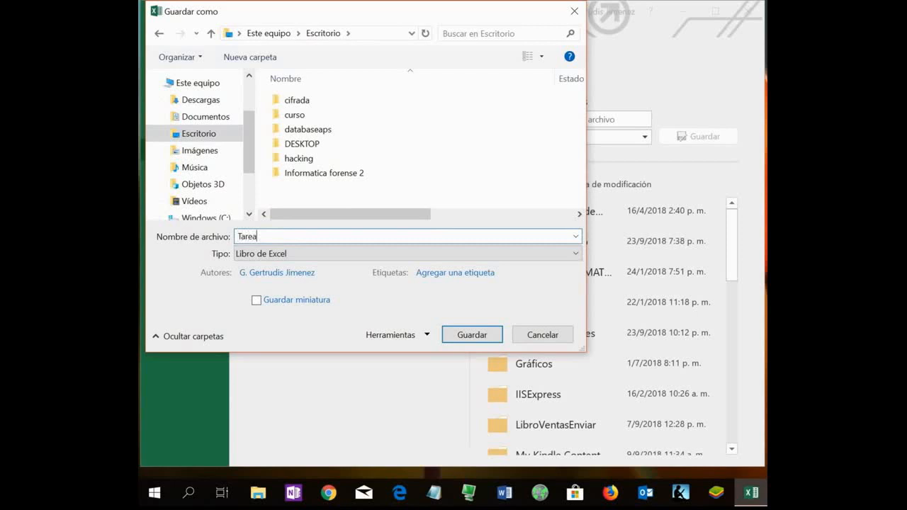
key(Return)
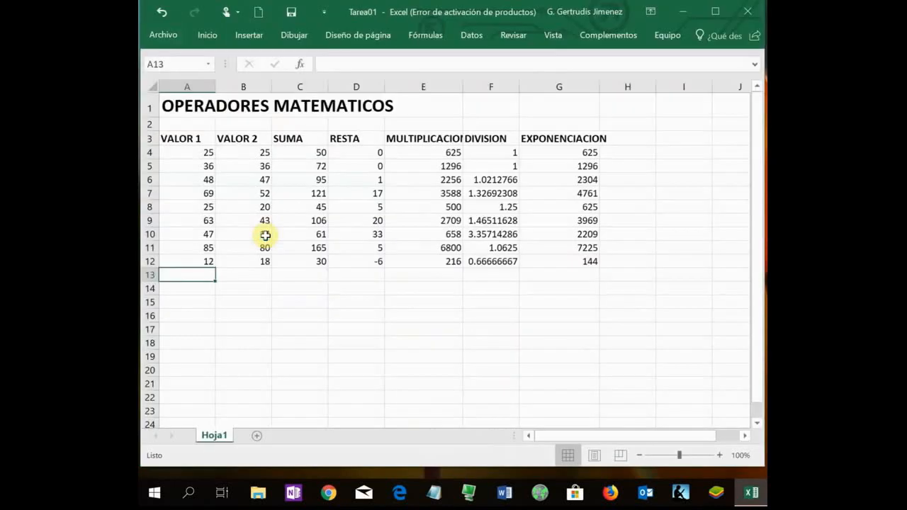
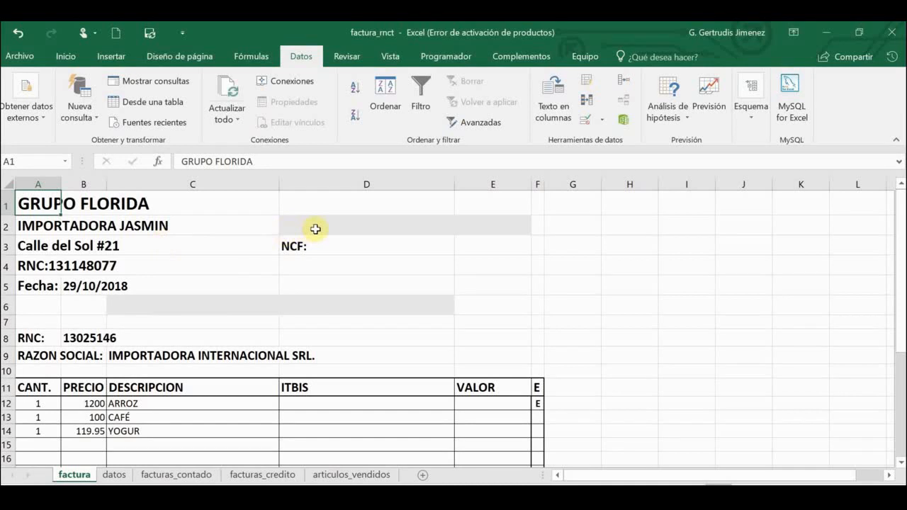
- Examine the invoice layout on the factura sheet of the factura_rnct workbook
scroll(184, 326, down, 1)
scroll(185, 326, up, 1)
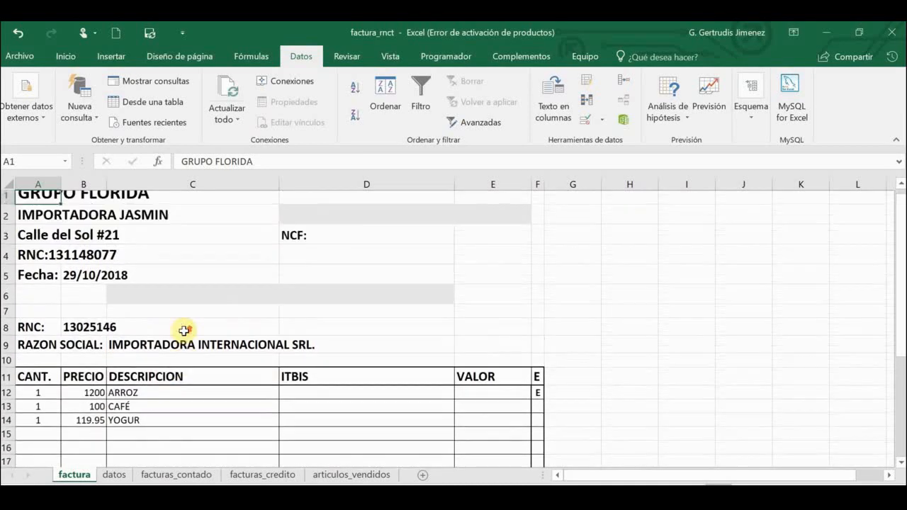
mouse_move(51, 204)
mouse_down()
mouse_move(370, 399)
mouse_move(423, 476)
mouse_move(542, 457)
mouse_move(365, 318)
mouse_move(310, 146)
mouse_move(53, 253)
mouse_move(61, 242)
mouse_move(39, 219)
mouse_move(44, 201)
mouse_up()
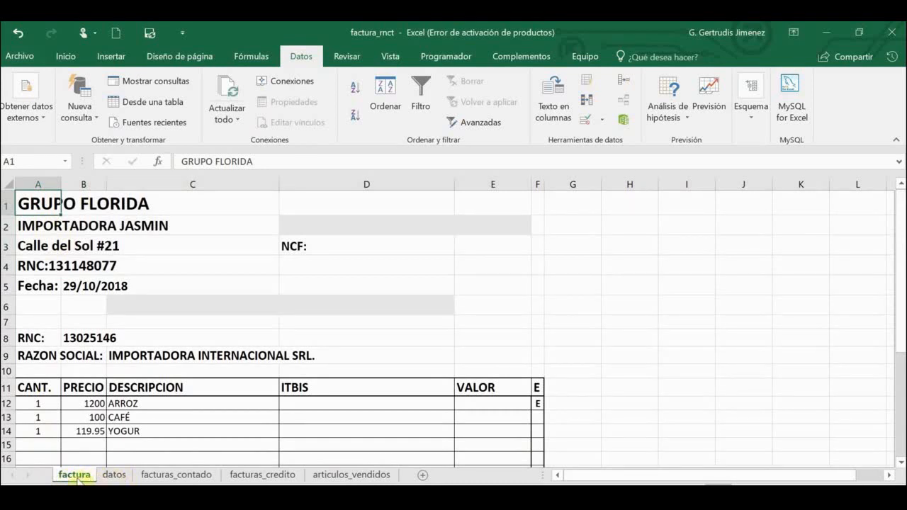
- Examine the ITBIS rates and the Tipos de Comprobantes table with its Prefijo and Secuencia columns on the datos sheet
click(114, 476)
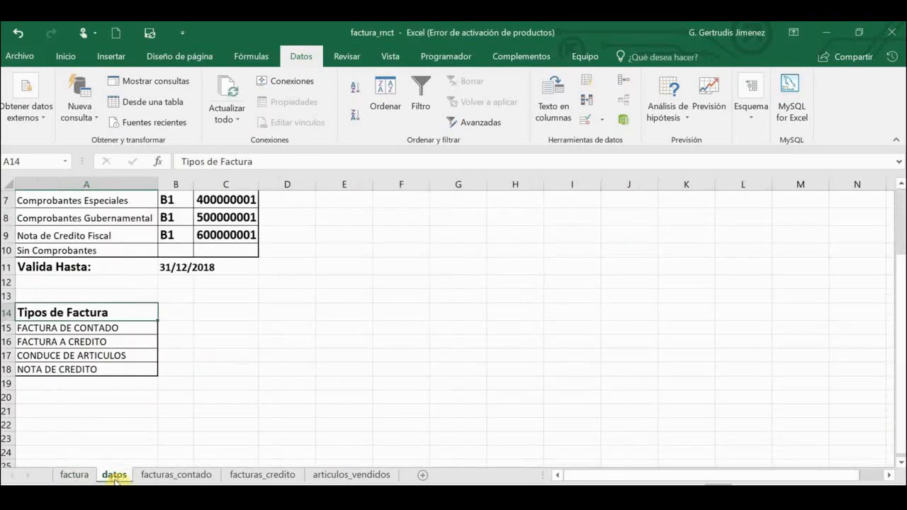
drag(114, 479, 114, 474)
click(118, 398)
scroll(118, 333, up, 2)
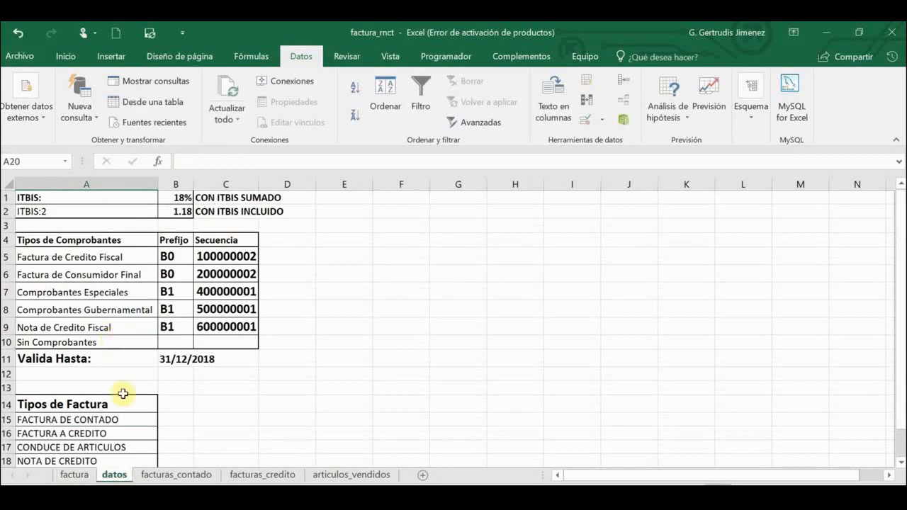
click(172, 201)
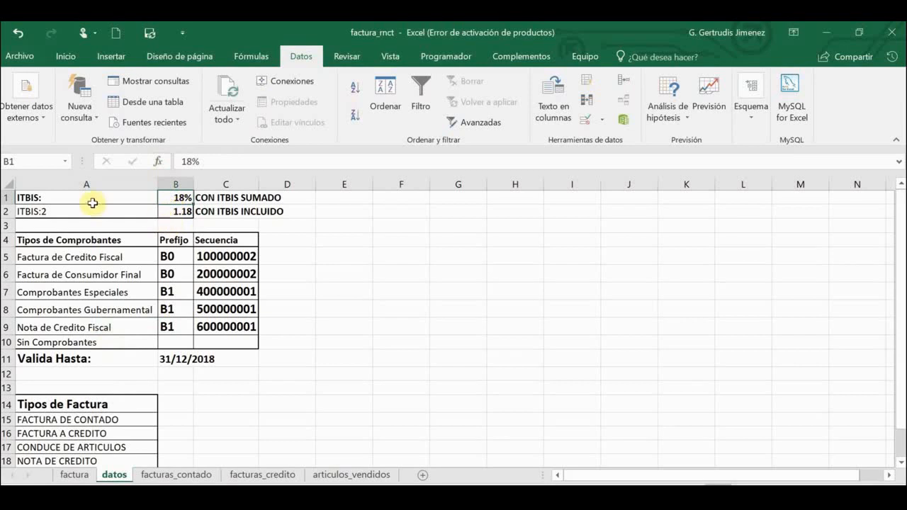
click(92, 202)
click(178, 210)
click(93, 240)
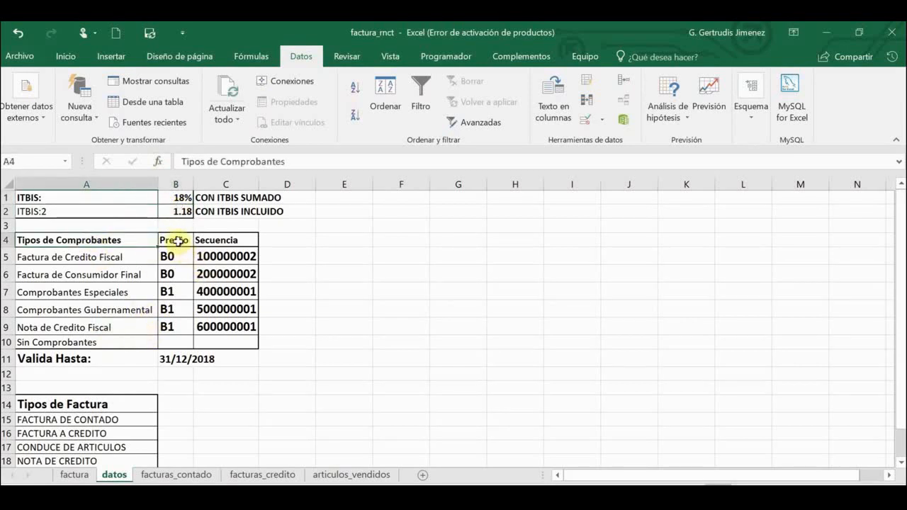
drag(178, 241, 156, 324)
click(220, 243)
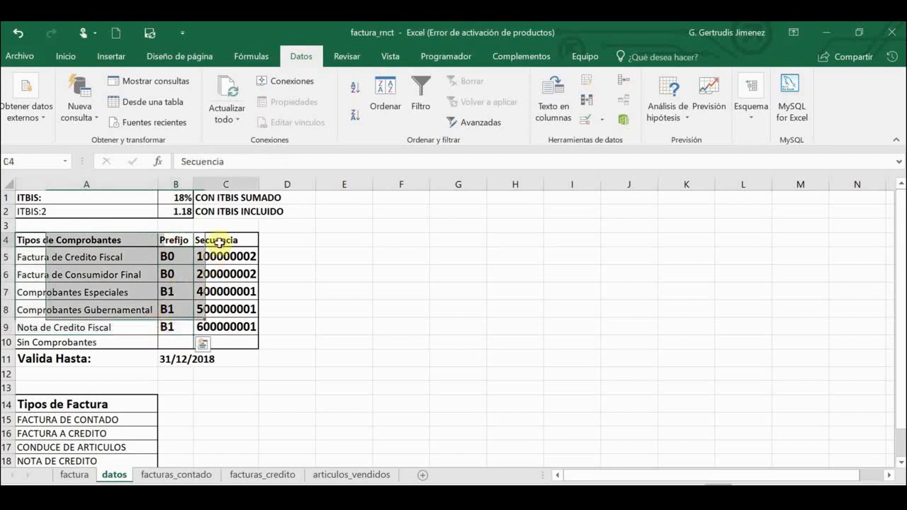
drag(220, 243, 213, 324)
- Examine the Valida Hasta date and the Tipos de Factura list on the datos sheet
scroll(66, 375, down, 2)
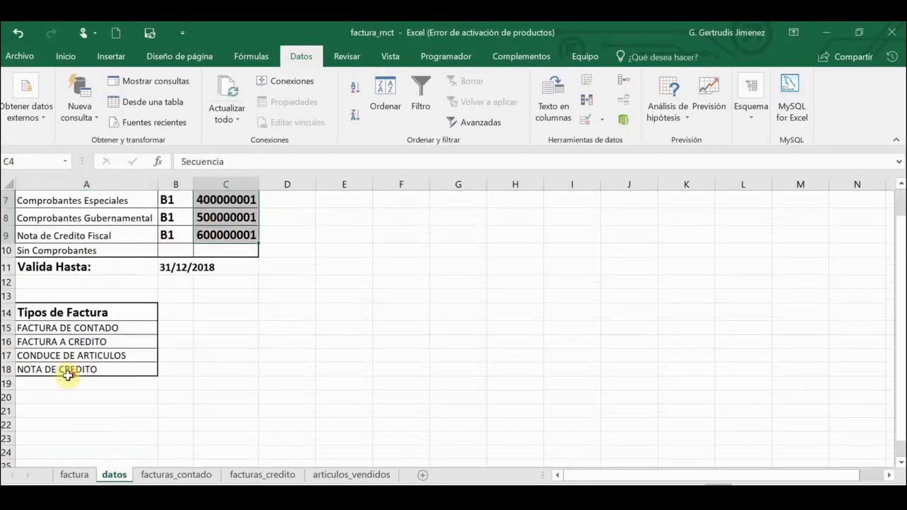
click(58, 276)
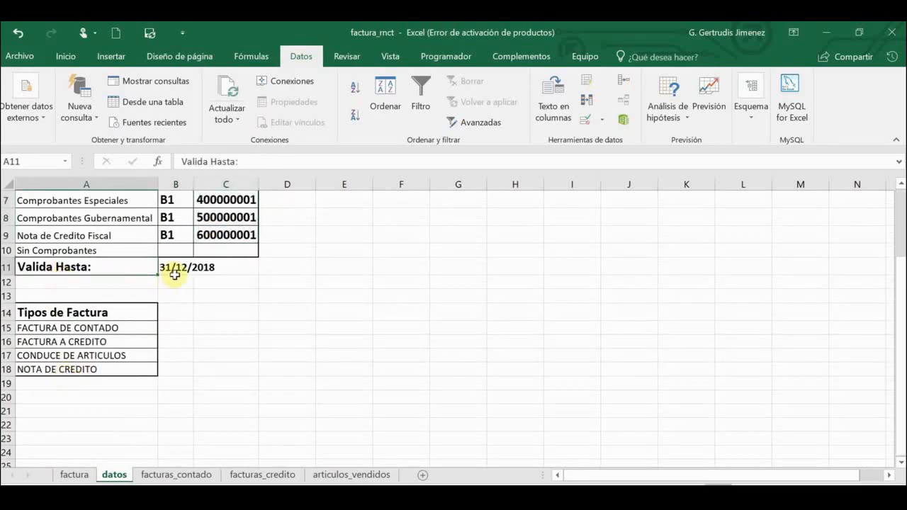
click(185, 265)
click(85, 267)
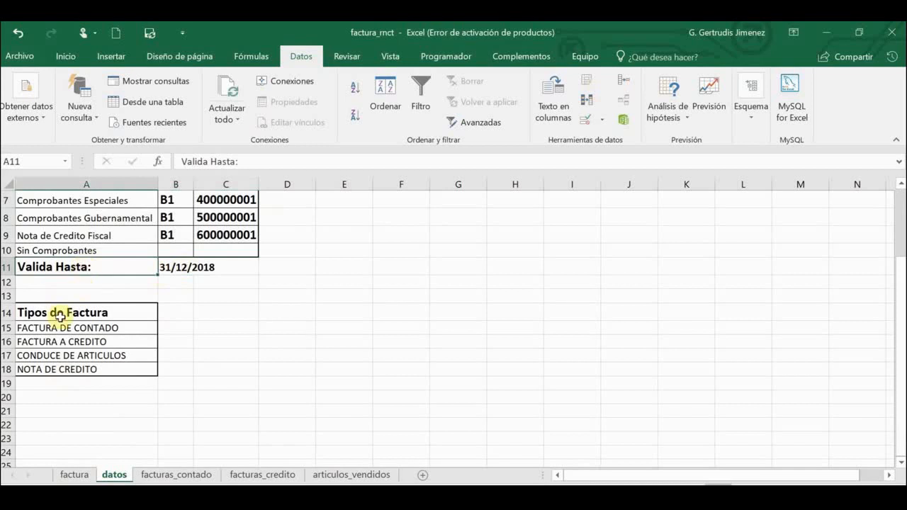
drag(60, 316, 61, 370)
click(71, 236)
scroll(74, 266, up, 1)
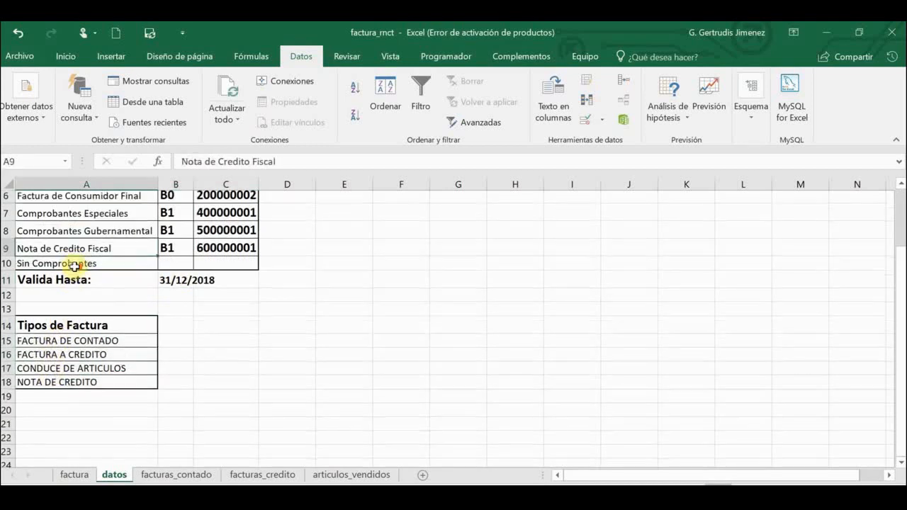
scroll(74, 267, up, 2)
- Return to the factura sheet and review the invoice header, including the shaded D2 cell and the NCF field
click(73, 474)
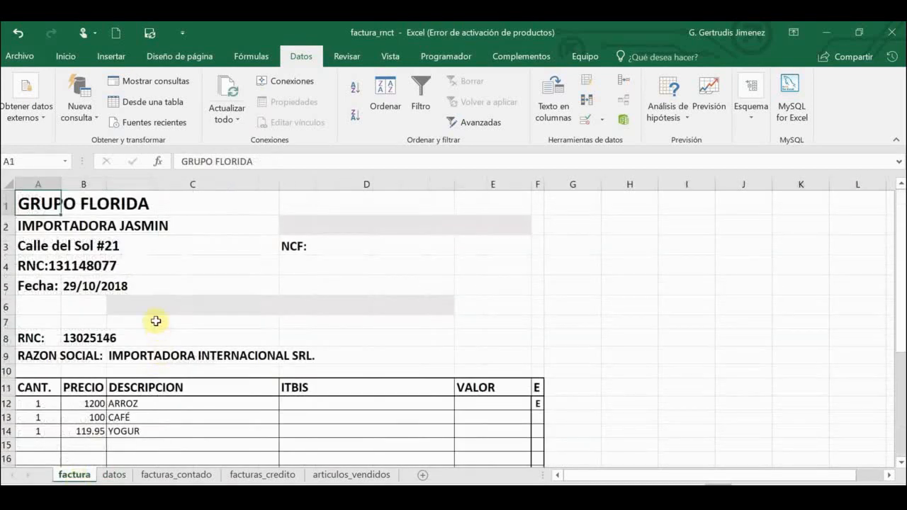
scroll(77, 356, down, 2)
scroll(78, 326, up, 2)
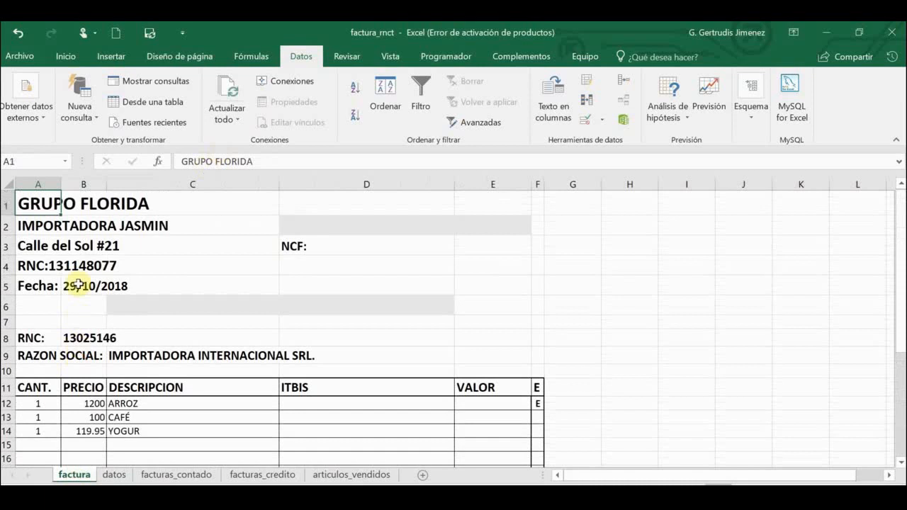
click(324, 227)
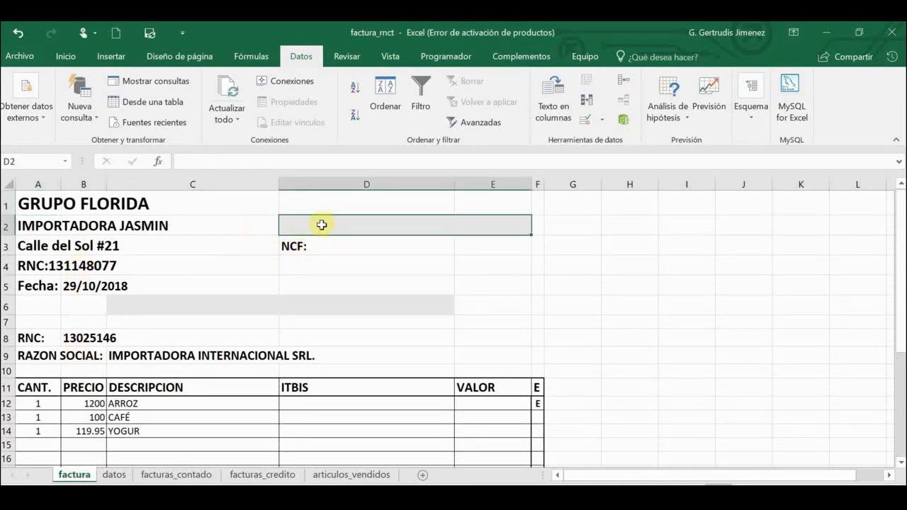
click(333, 259)
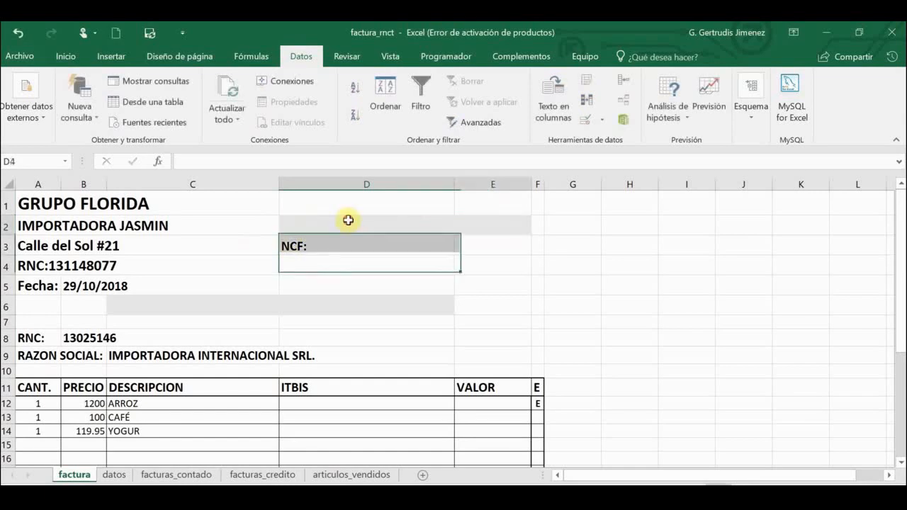
- Open data validation for the shaded merged cell D2 and set the allowed values to Lista
click(344, 222)
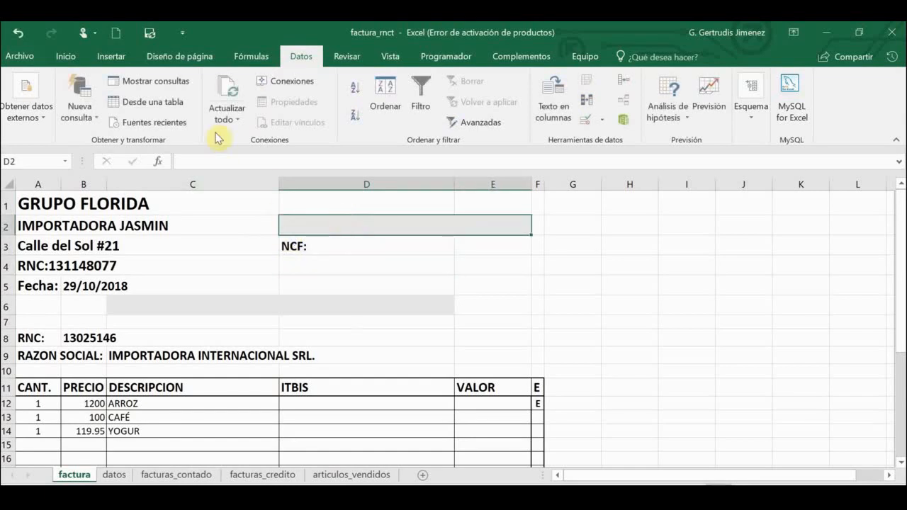
double_click(301, 57)
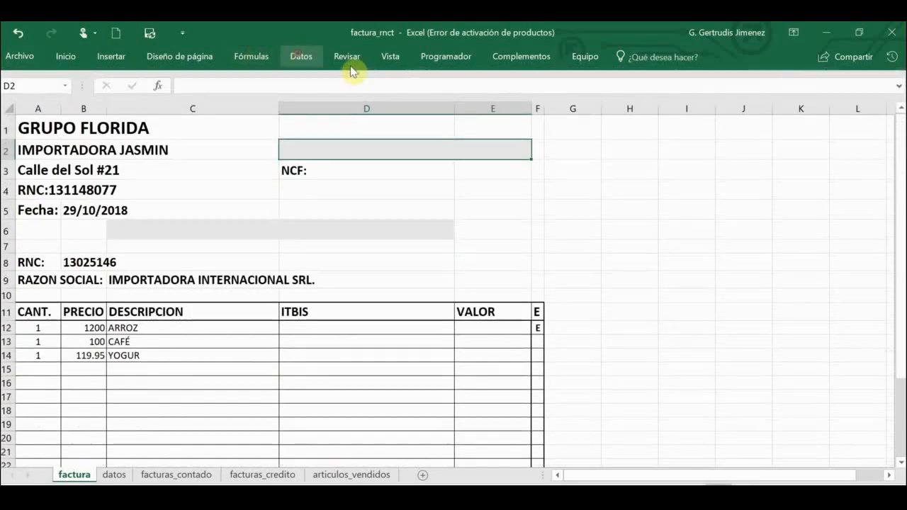
click(301, 56)
click(302, 55)
double_click(302, 56)
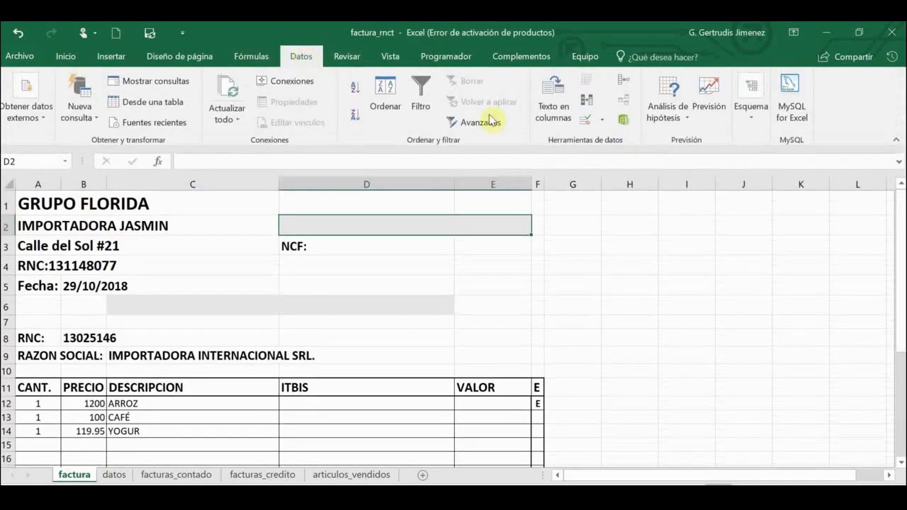
click(586, 124)
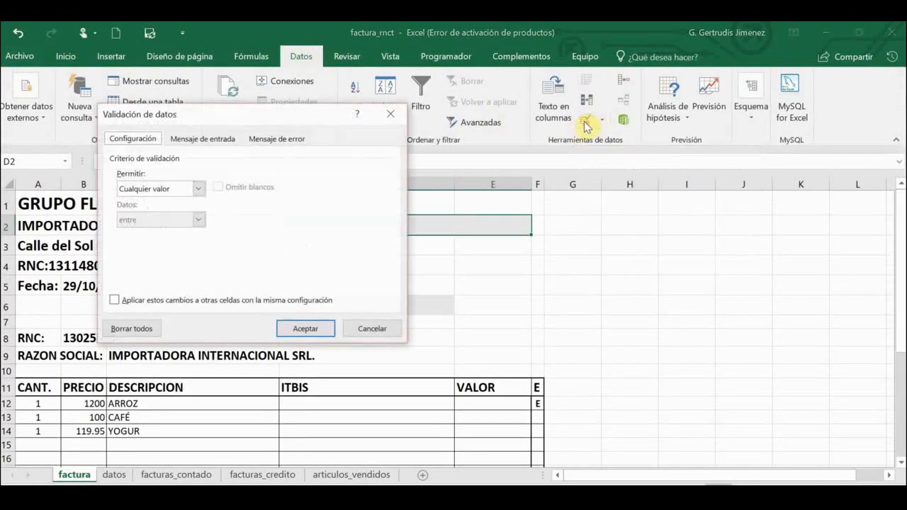
click(198, 189)
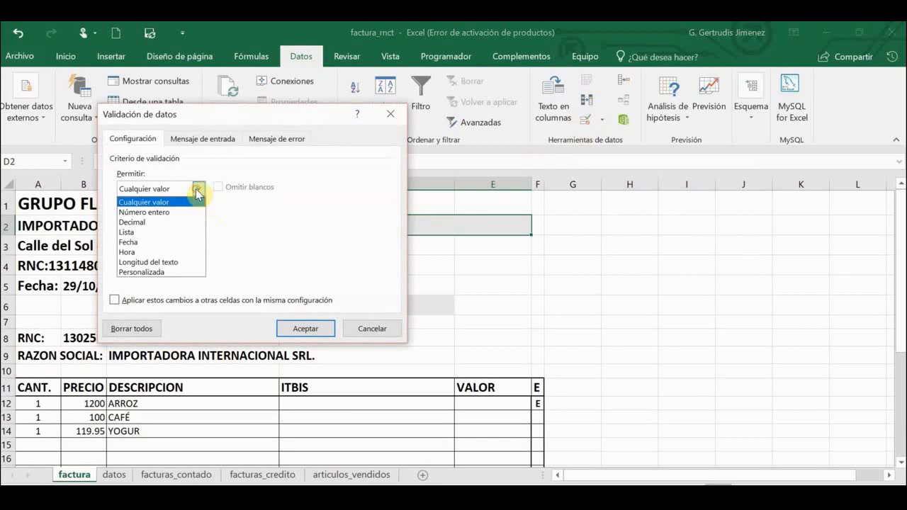
click(160, 232)
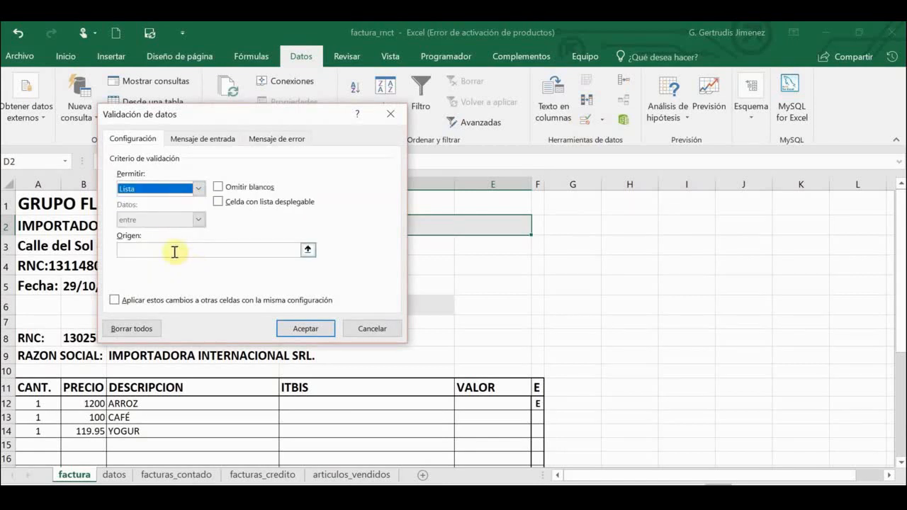
click(177, 252)
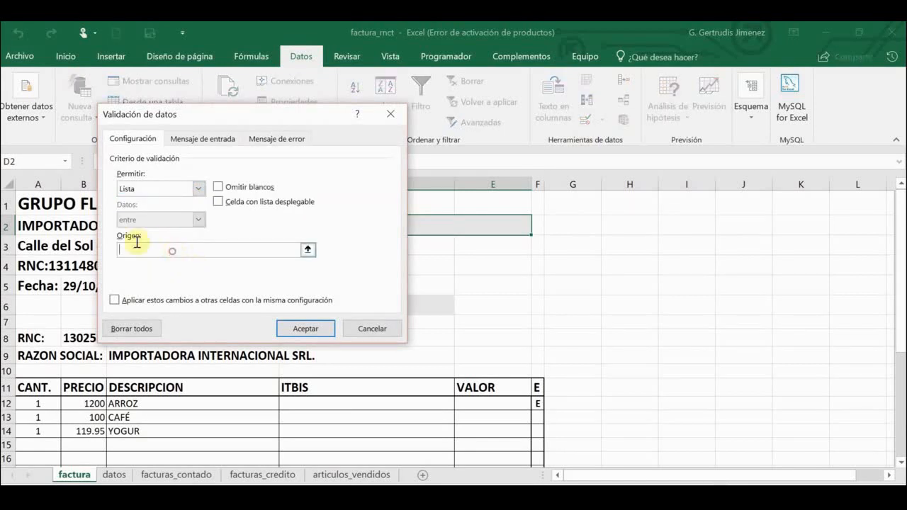
- Set D2's list source to =datos!$A$5:$A$10, with Omitir blancos and Celda con lista desplegable enabled, and apply the validation
click(308, 251)
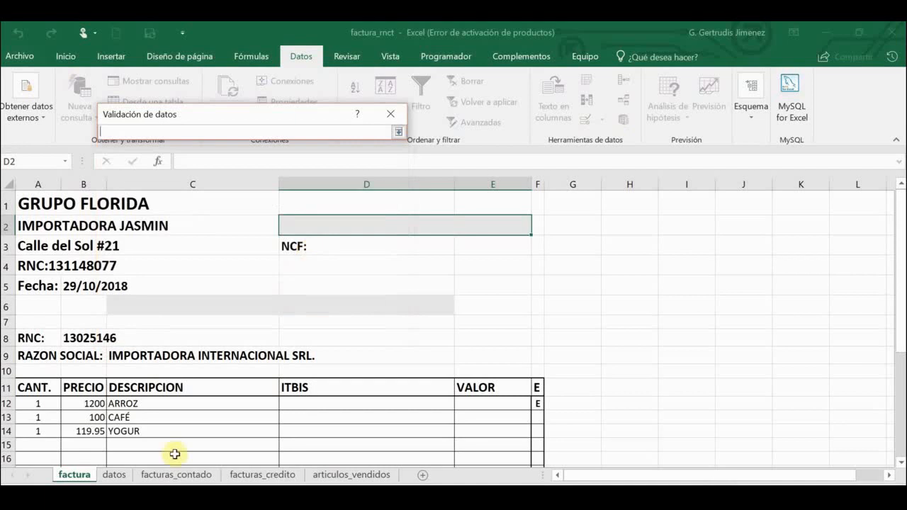
click(113, 476)
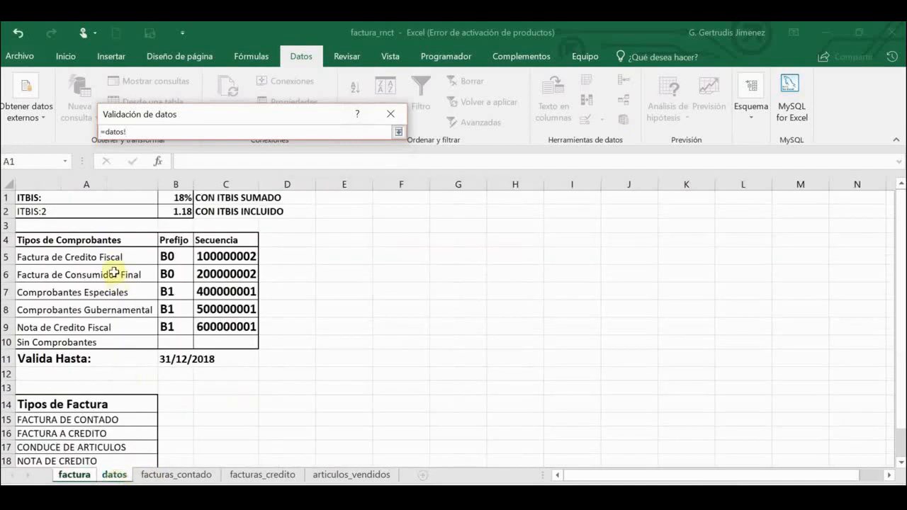
drag(104, 255, 85, 341)
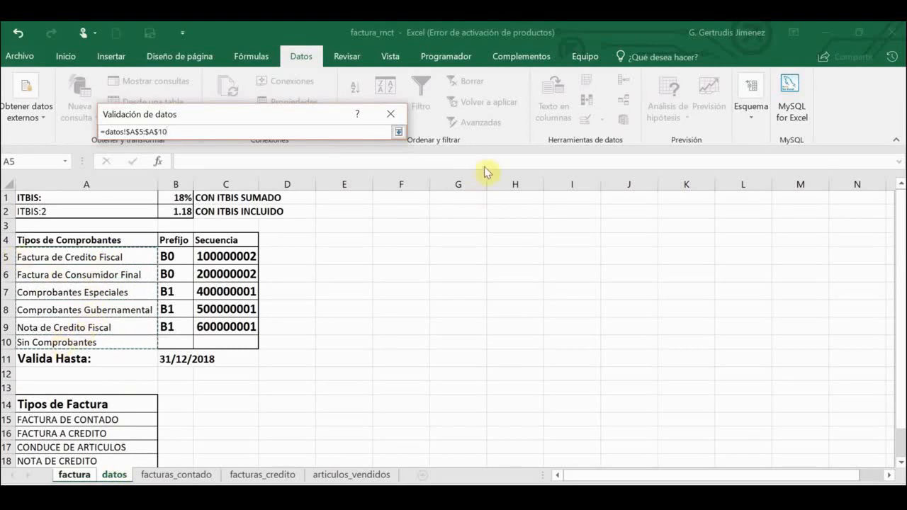
click(399, 133)
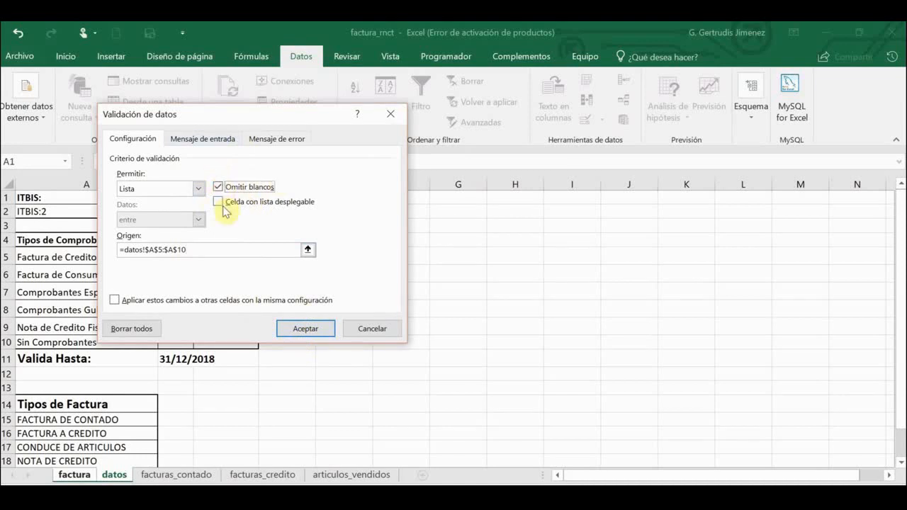
click(224, 211)
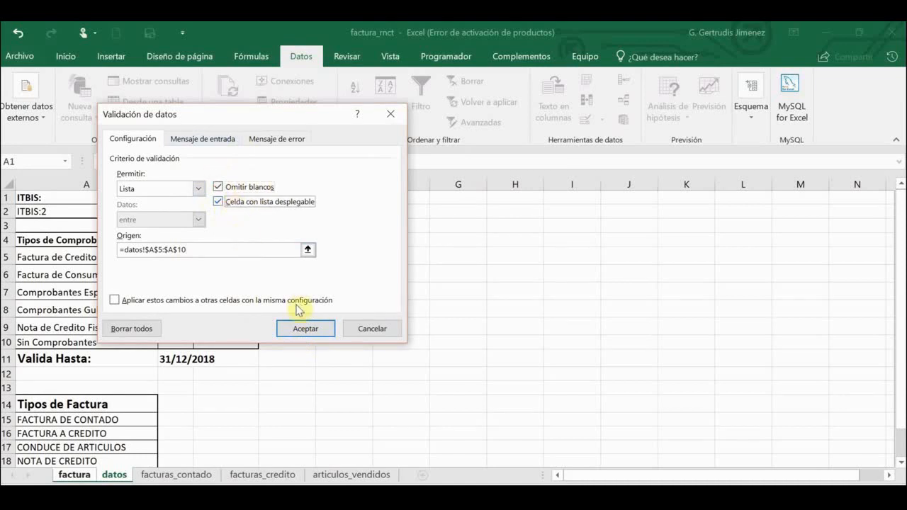
click(304, 328)
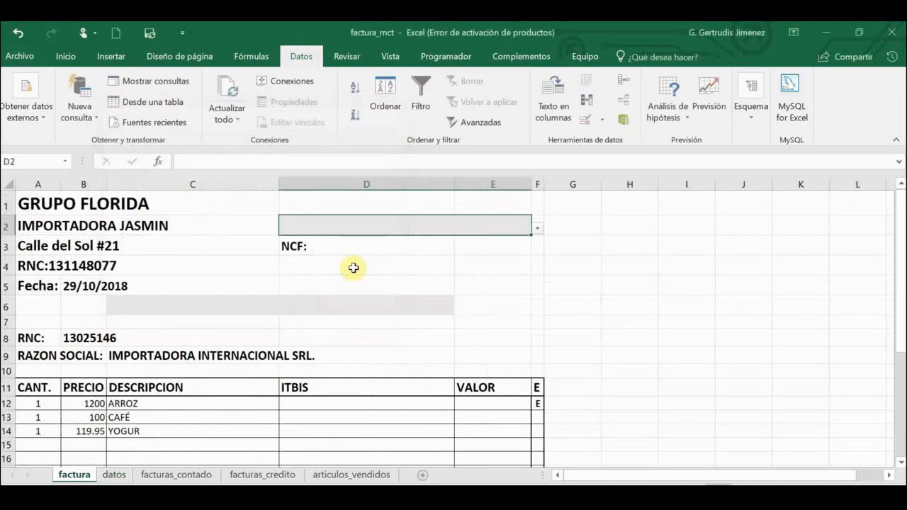
- Test the D2 dropdown by choosing Factura de Credito Fiscal and then Nota de Credito Fiscal
click(340, 240)
click(346, 221)
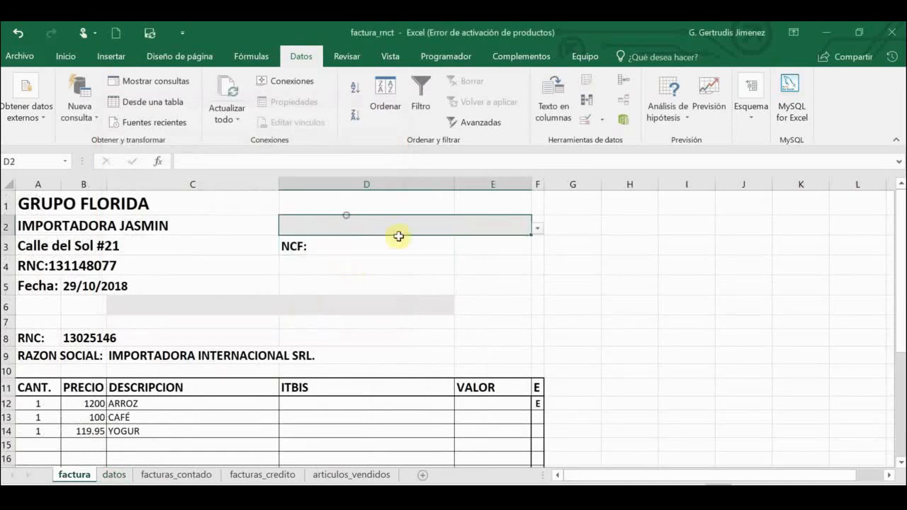
click(539, 227)
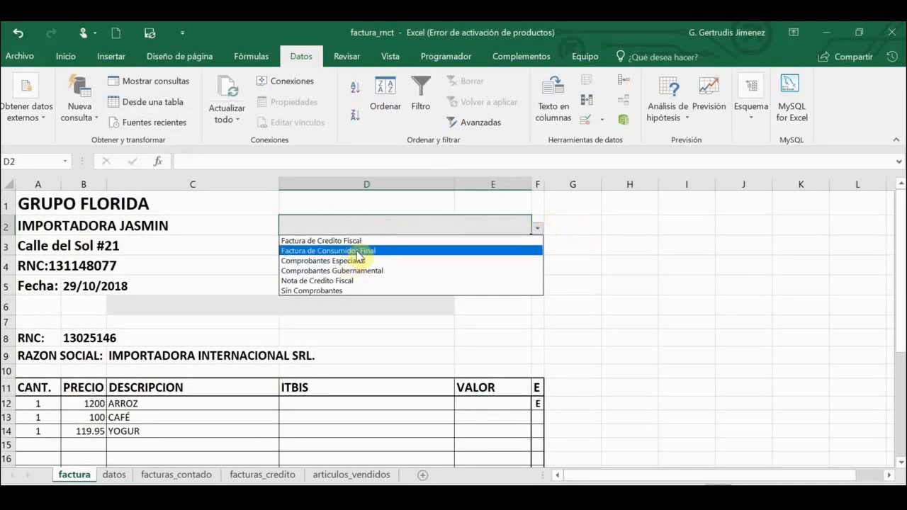
click(358, 241)
click(538, 233)
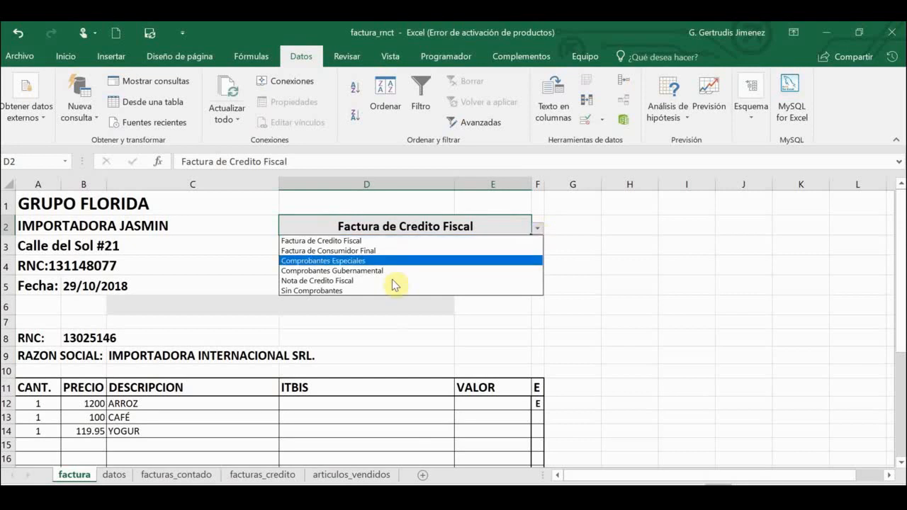
click(390, 280)
- Choose Comprobantes Gubernamental as the receipt type in D2
click(543, 231)
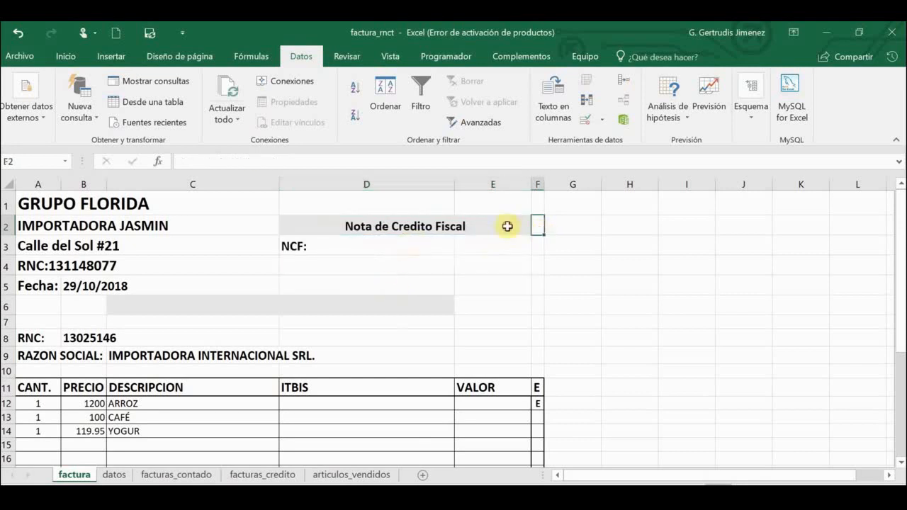
click(506, 226)
click(539, 228)
click(378, 272)
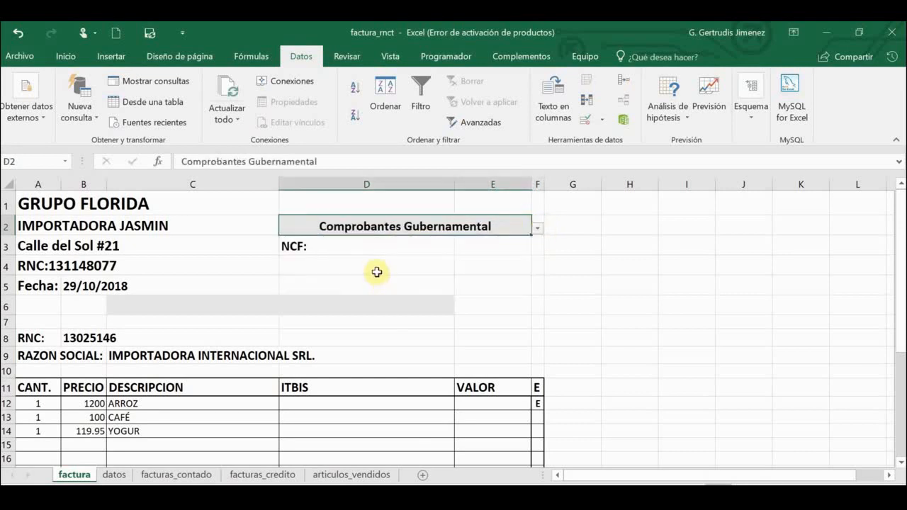
- Open data validation for the shaded merged cell C6 and set the allowed values to Lista
click(247, 310)
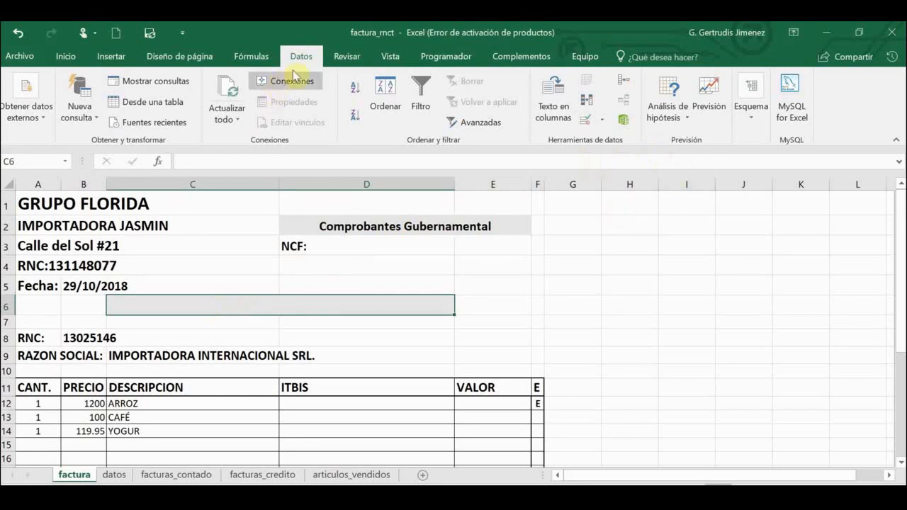
click(587, 123)
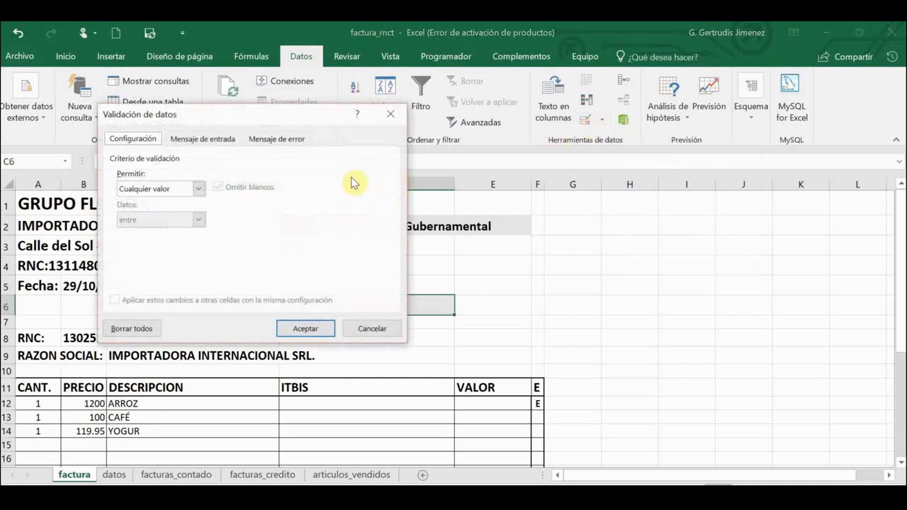
click(197, 190)
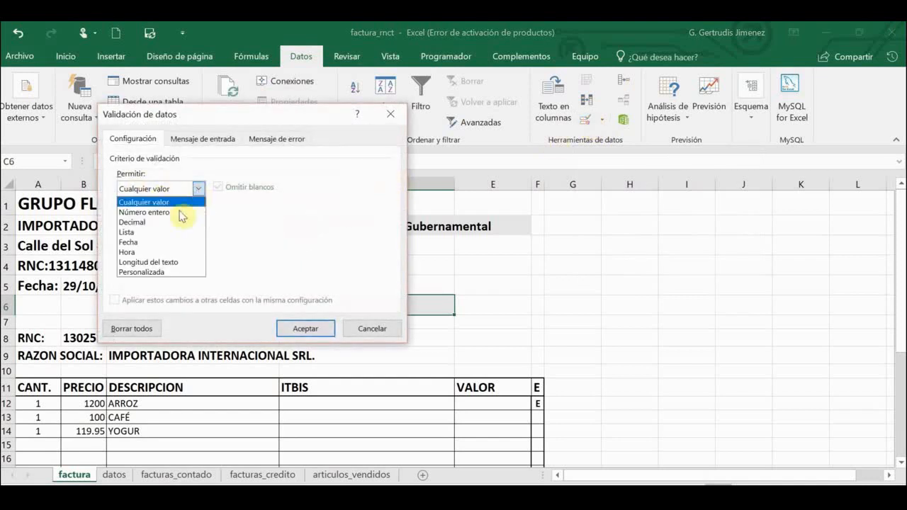
click(152, 230)
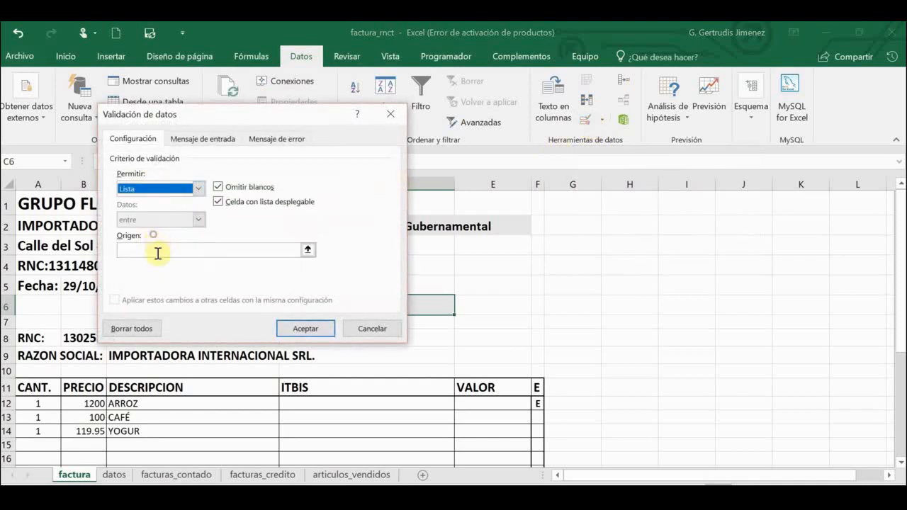
- Set C6's list source to the invoice types in =datos!$A$15:$A$18 and apply the validation
click(305, 250)
click(309, 249)
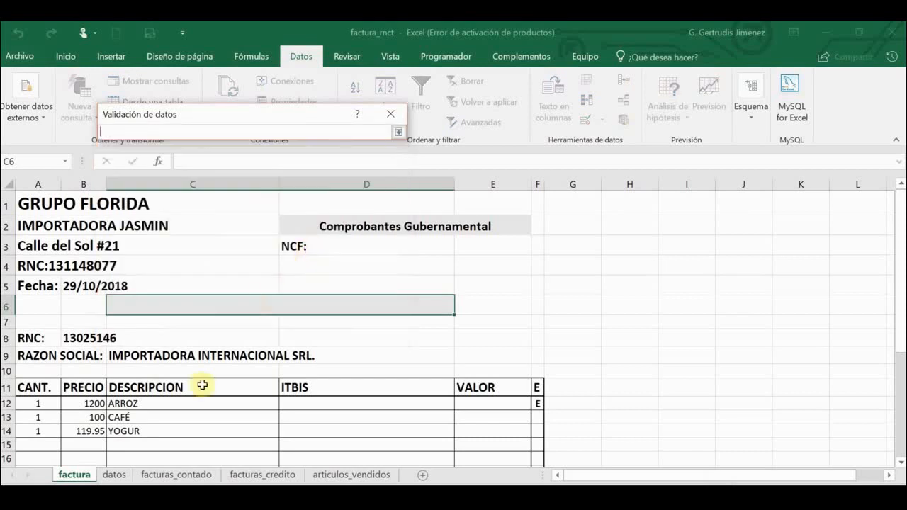
click(113, 473)
scroll(170, 360, down, 2)
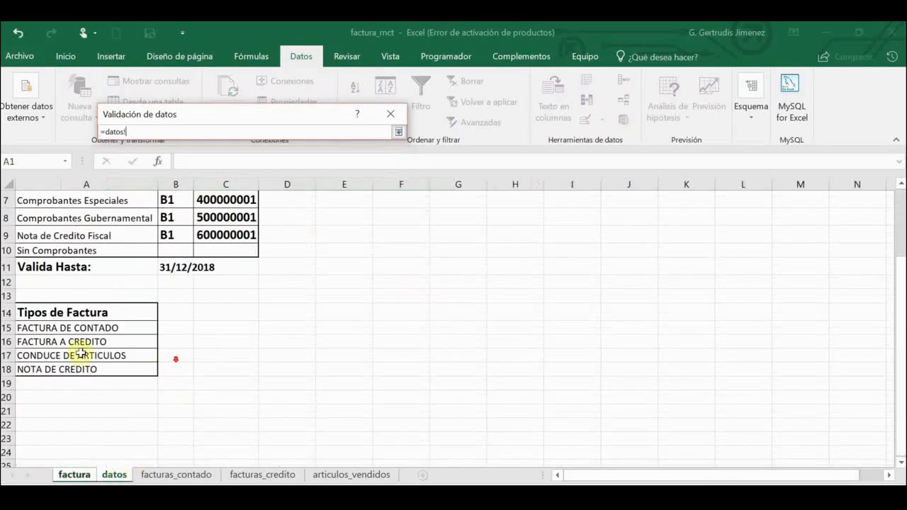
drag(61, 327, 51, 363)
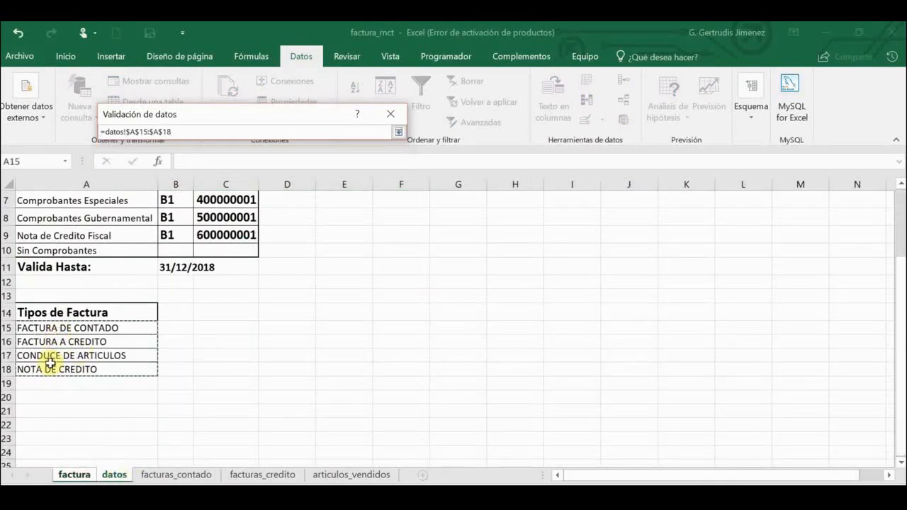
click(399, 133)
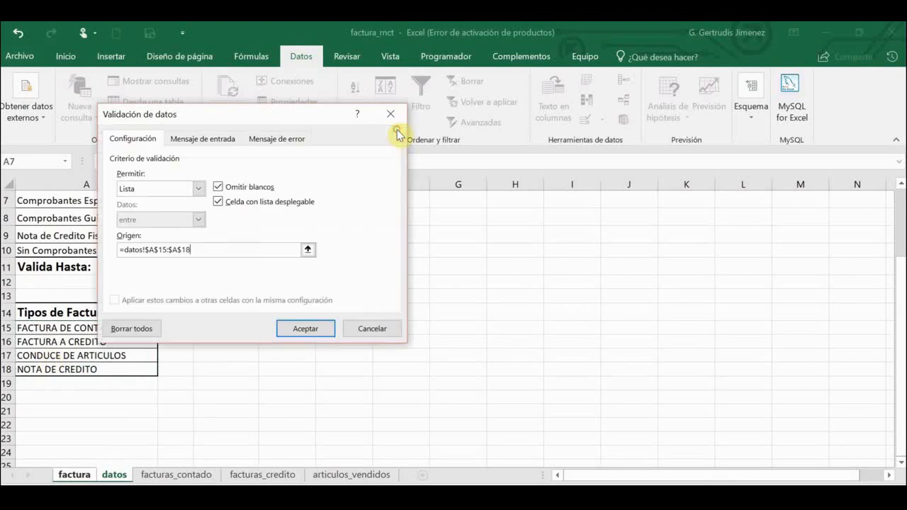
click(308, 328)
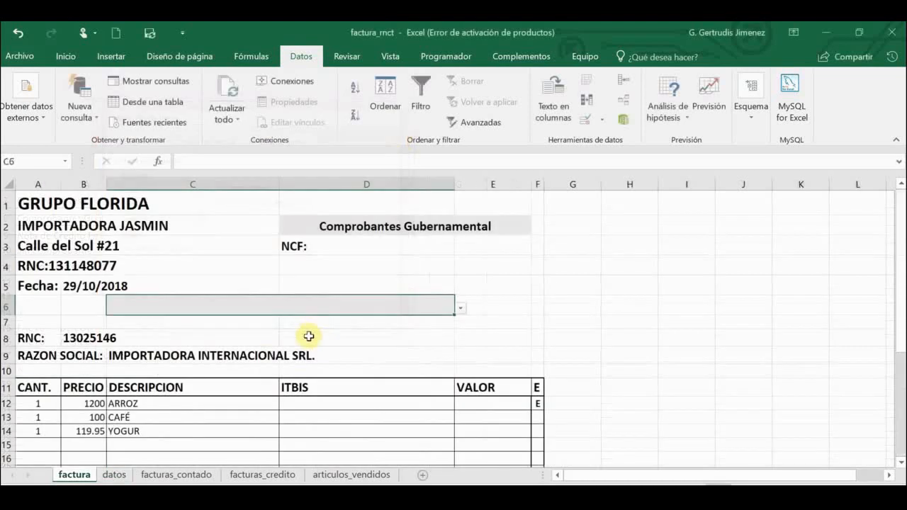
- Choose FACTURA DE CONTADO as the invoice type from the dropdown list in C6
click(227, 319)
click(231, 301)
click(460, 308)
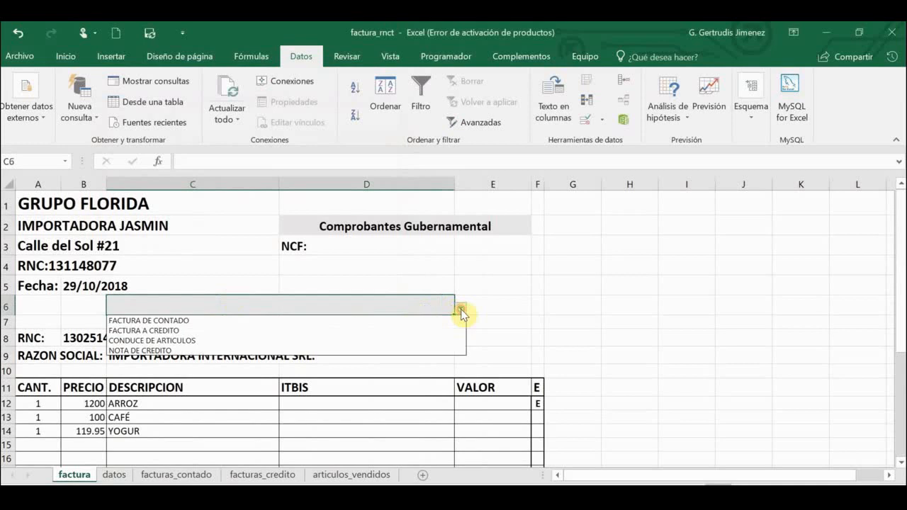
click(204, 320)
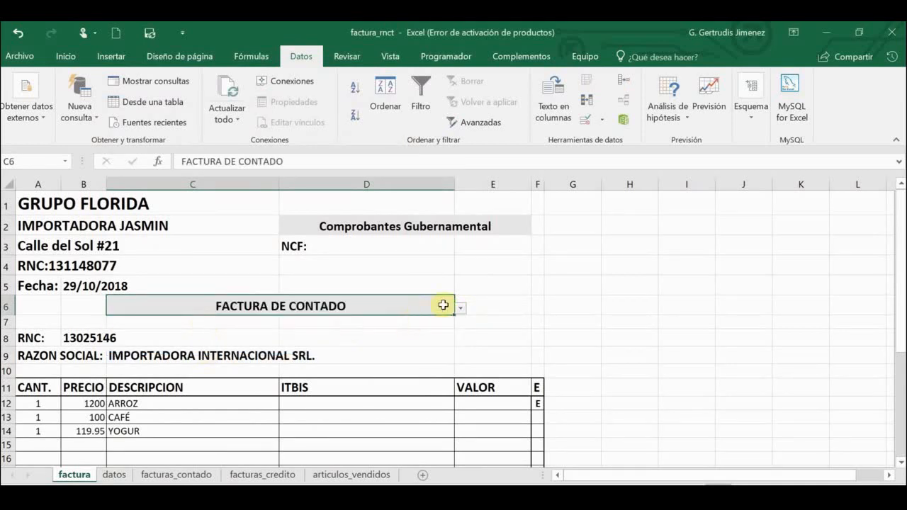
click(462, 244)
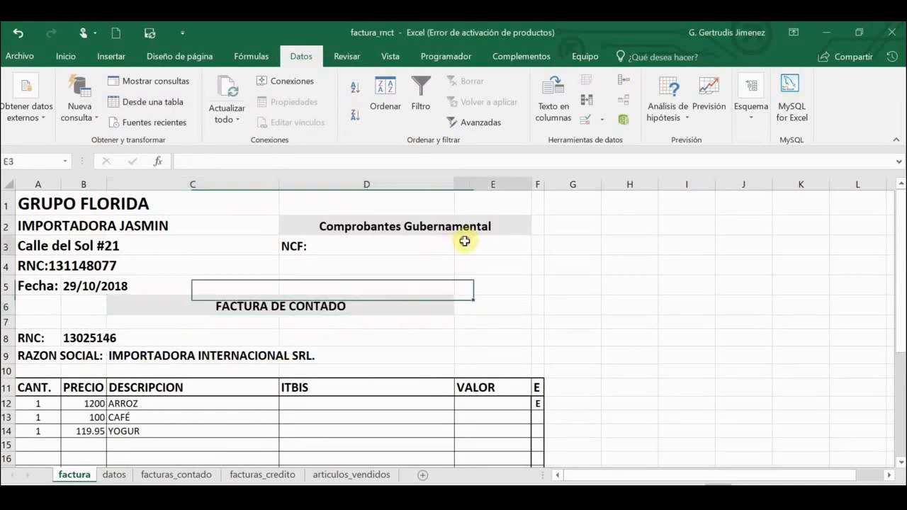
mouse_move(461, 188)
mouse_down()
mouse_move(403, 184)
mouse_move(461, 192)
mouse_up()
- Start the ITBIS formula in D12 as =SI(F12="E";0;+ so that items marked E carry zero tax
scroll(386, 350, down, 2)
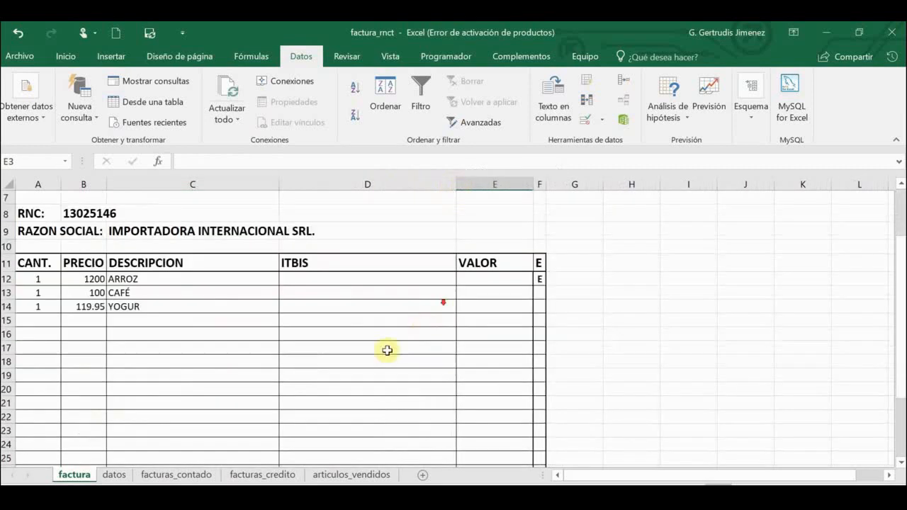
click(306, 281)
text(=)
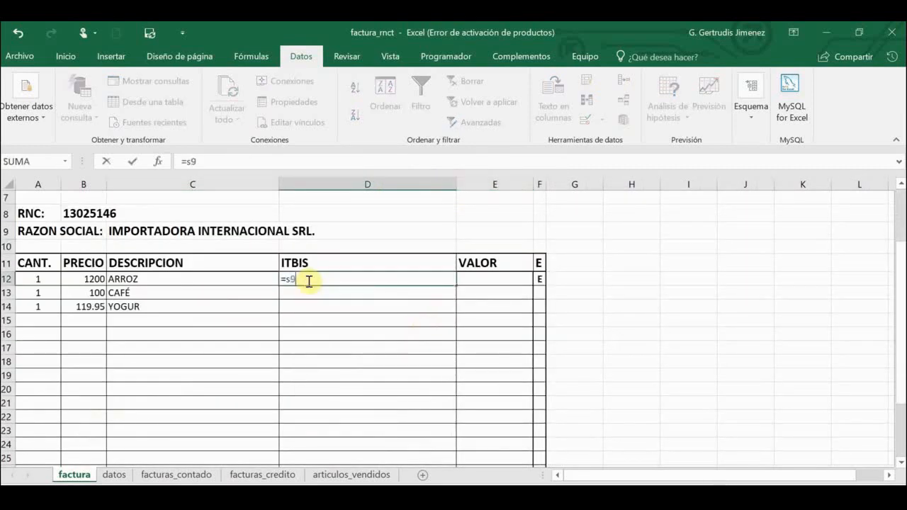
text(SI()
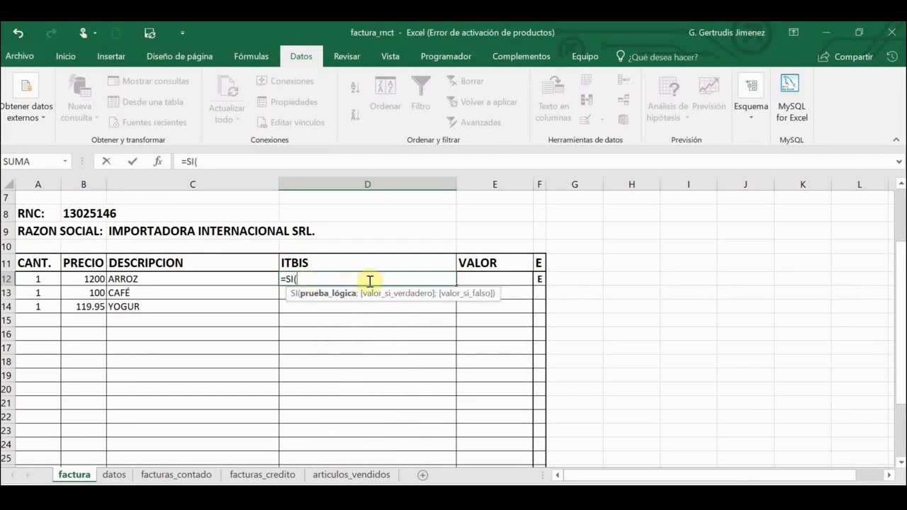
click(540, 282)
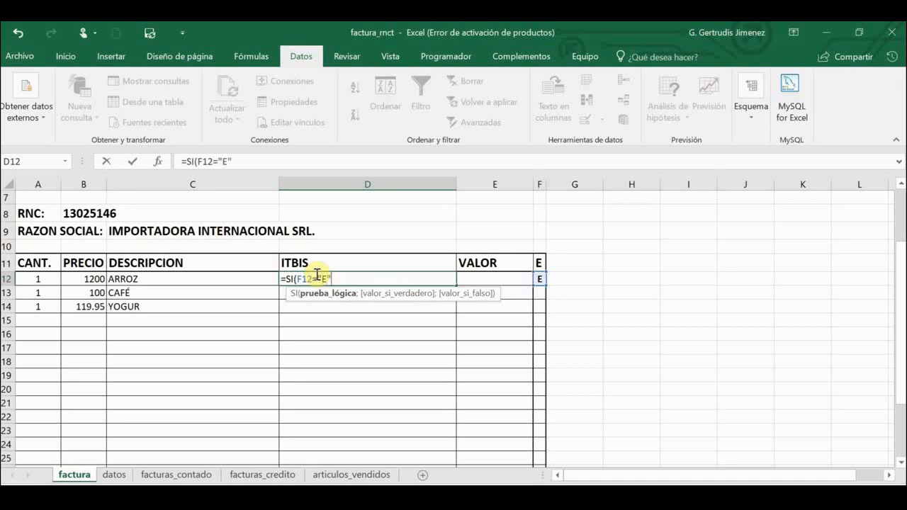
text(="E";)
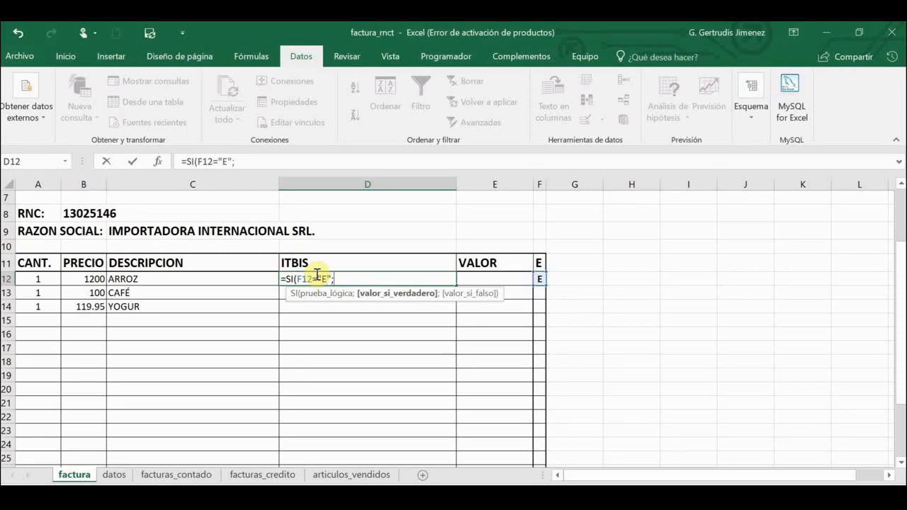
text(0;0)
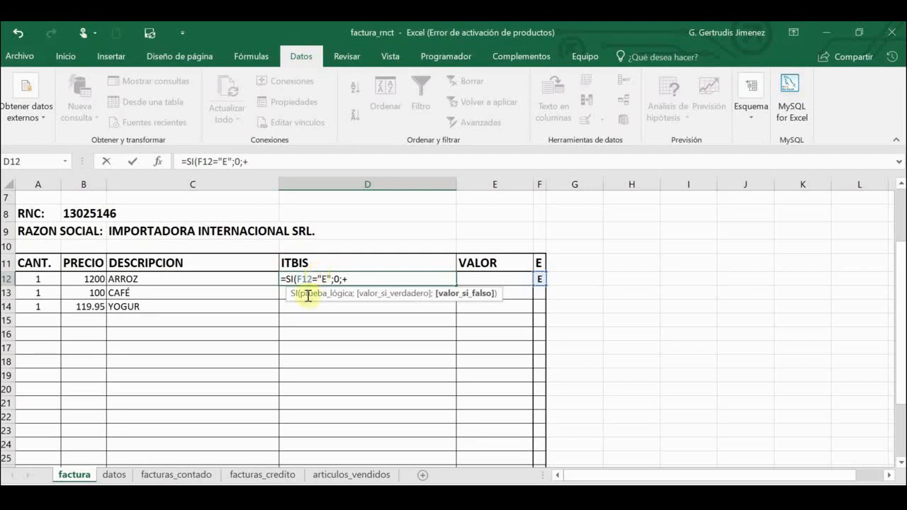
- Complete D12's false argument with datos!B1*factura!E12, multiplying the ITBIS rate by the line value, and enter the formula
click(121, 476)
scroll(209, 241, up, 2)
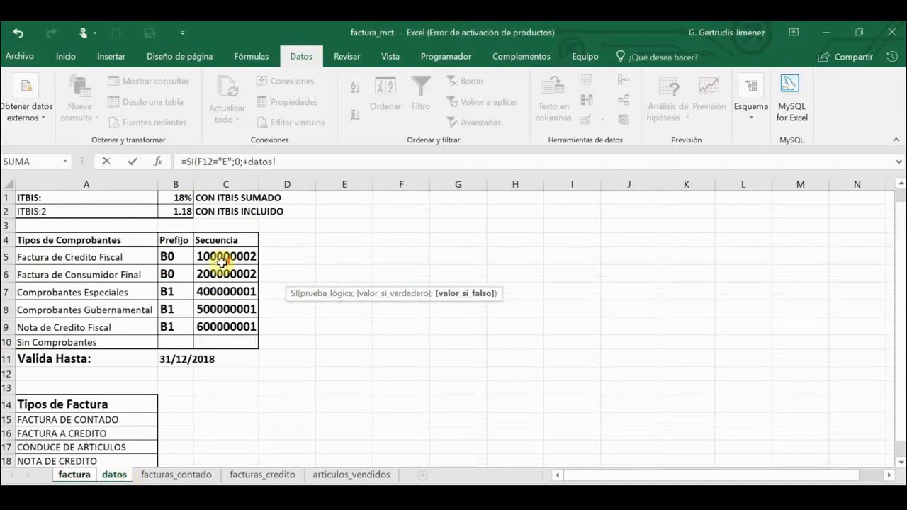
click(177, 198)
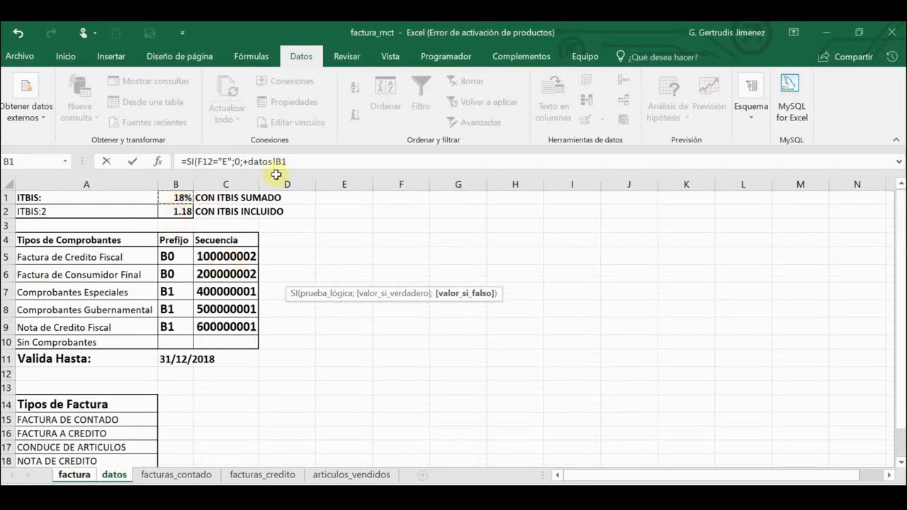
click(300, 160)
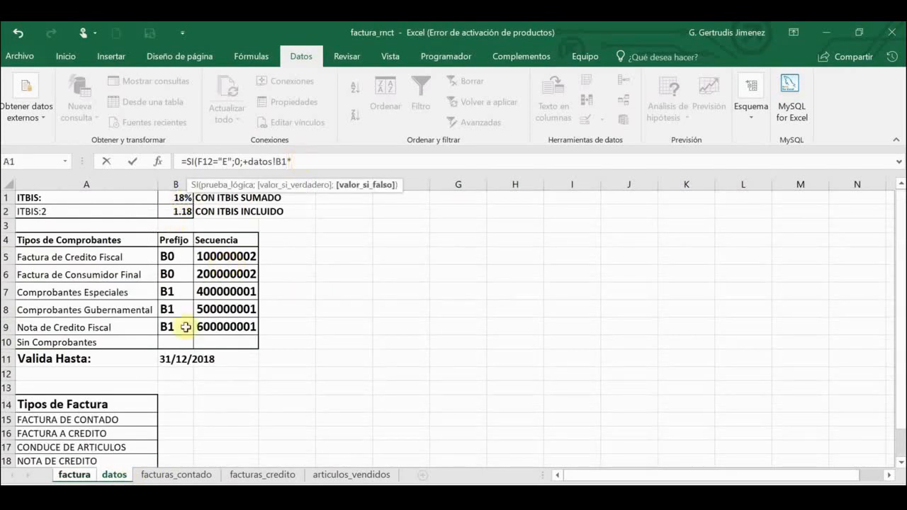
text(*)
click(65, 477)
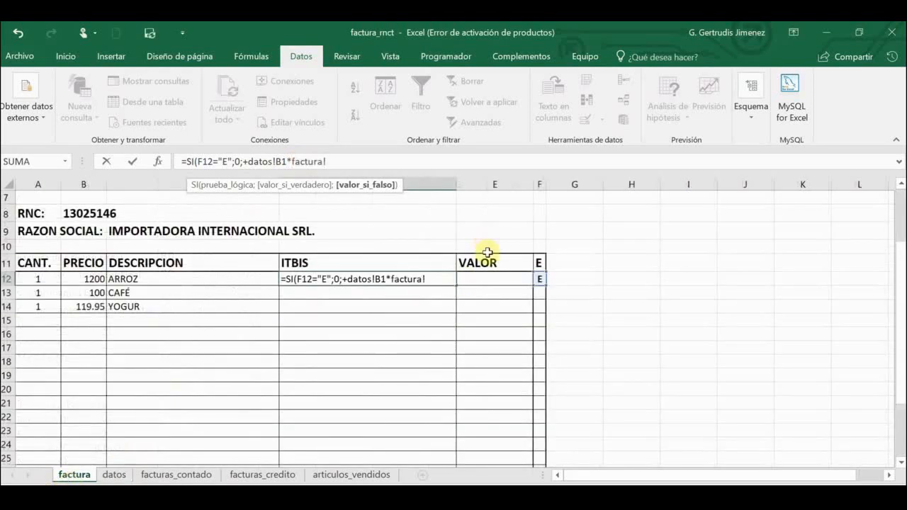
click(479, 278)
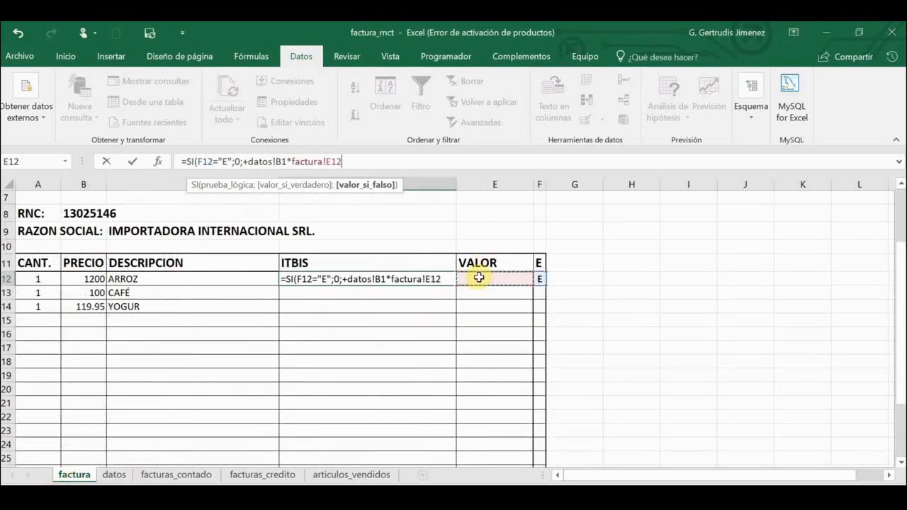
key(Return)
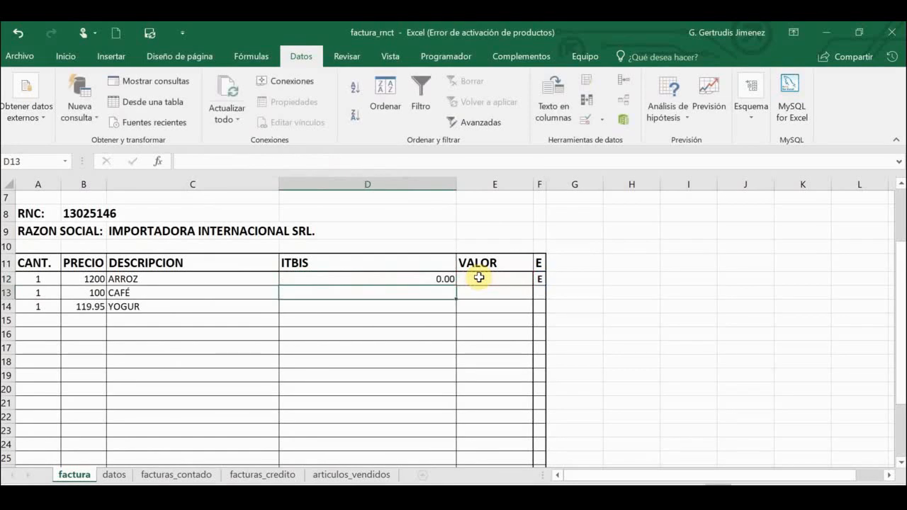
- Enter the formula +A12*B12 in the VALOR cell E12 to multiply the ARROZ quantity by its price
click(414, 281)
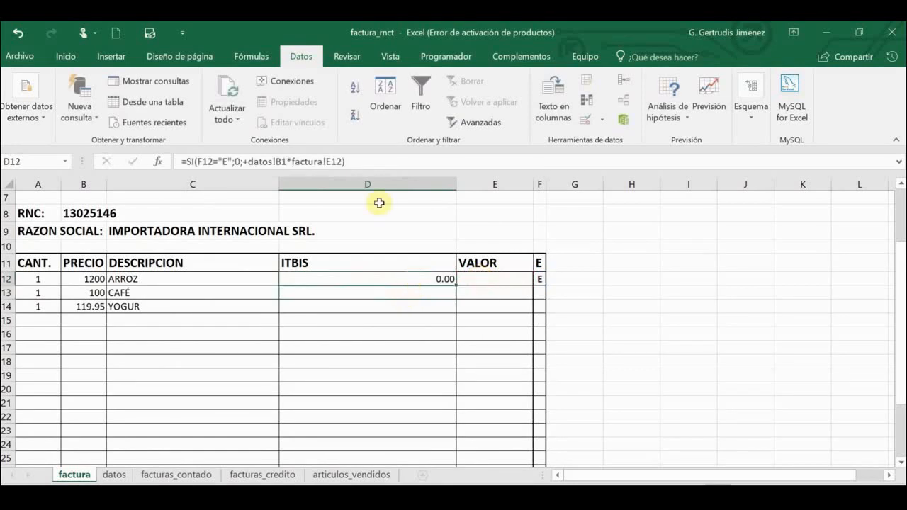
click(482, 277)
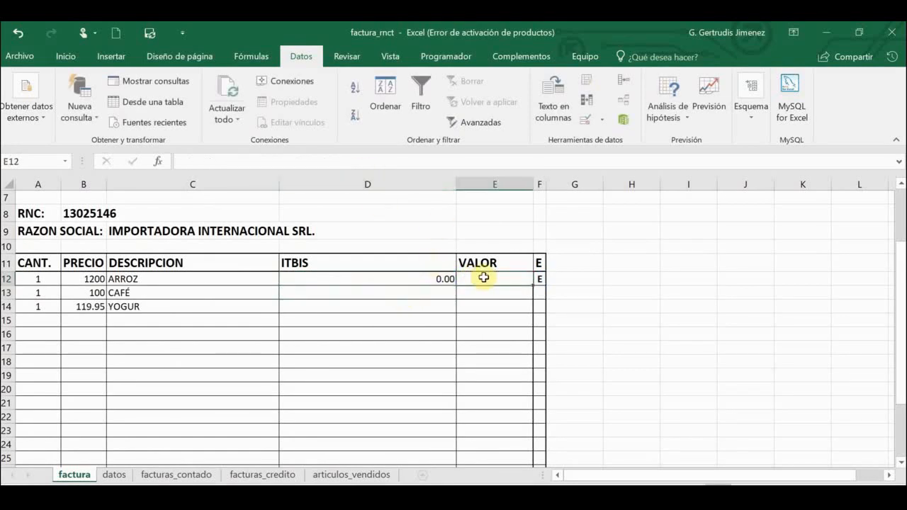
text(+)
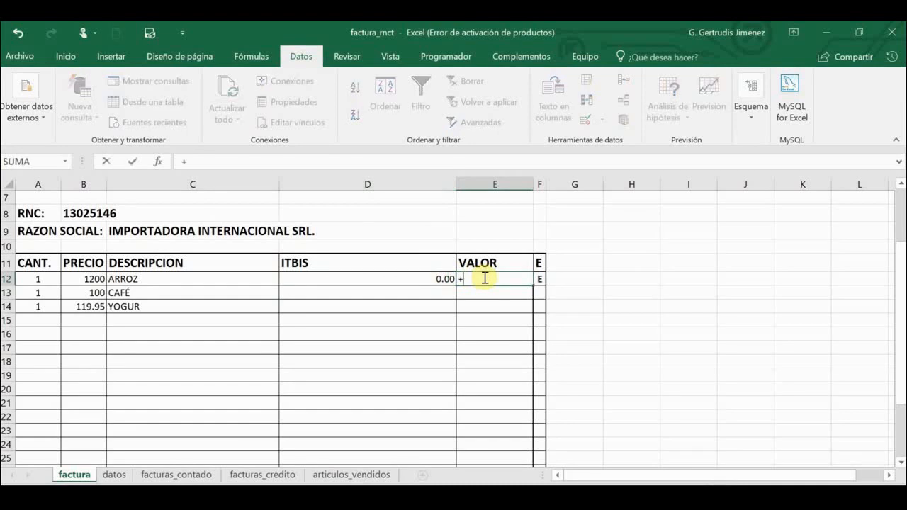
click(29, 279)
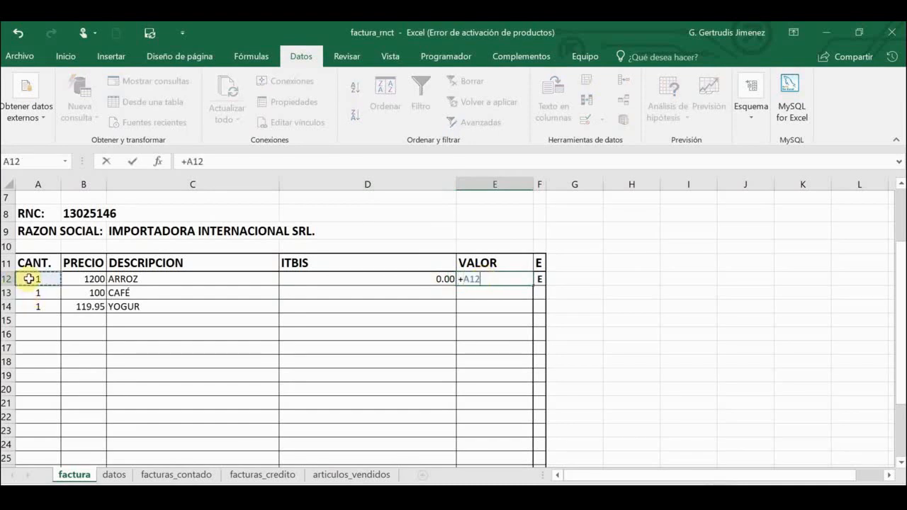
text(*)
click(82, 281)
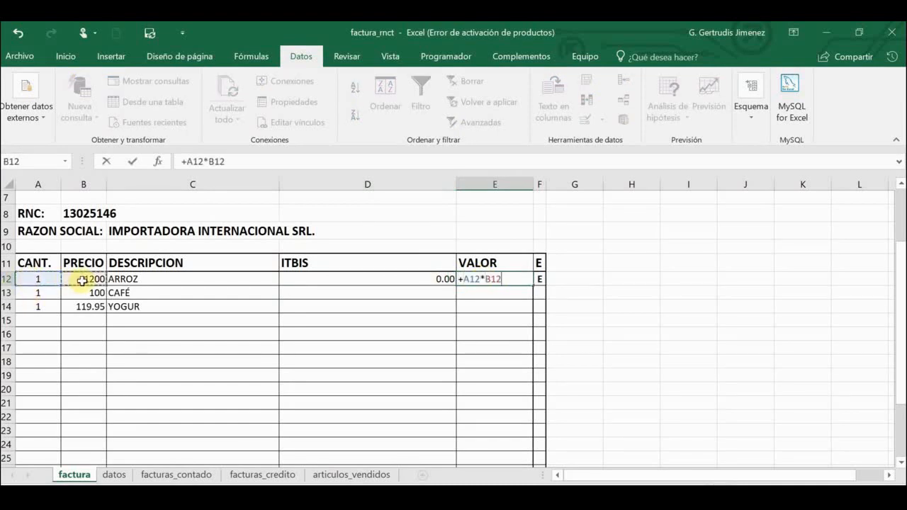
key(Return)
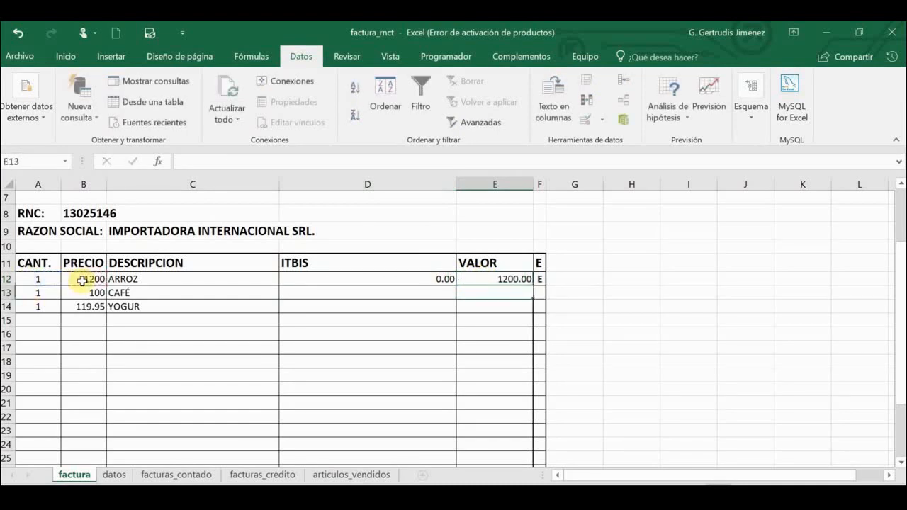
- Copy the VALOR formula from E12 down through E27
click(521, 281)
drag(521, 282, 524, 379)
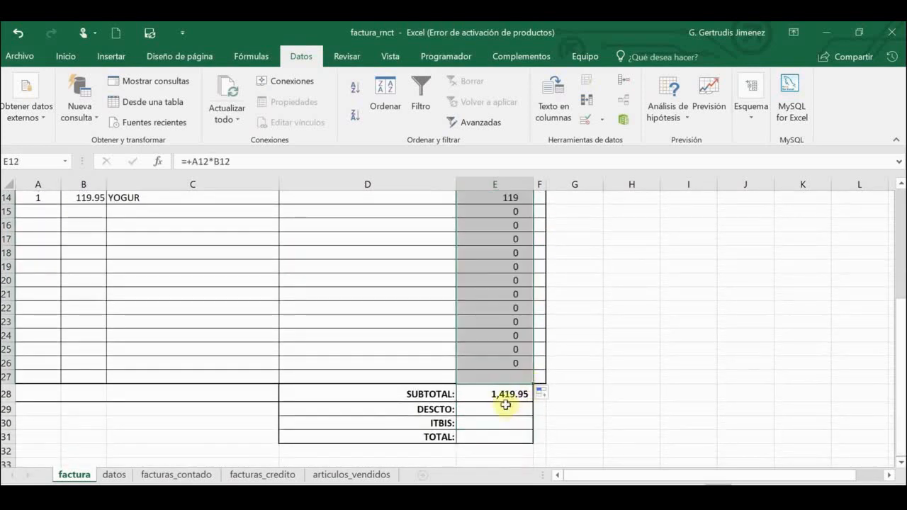
scroll(496, 375, up, 5)
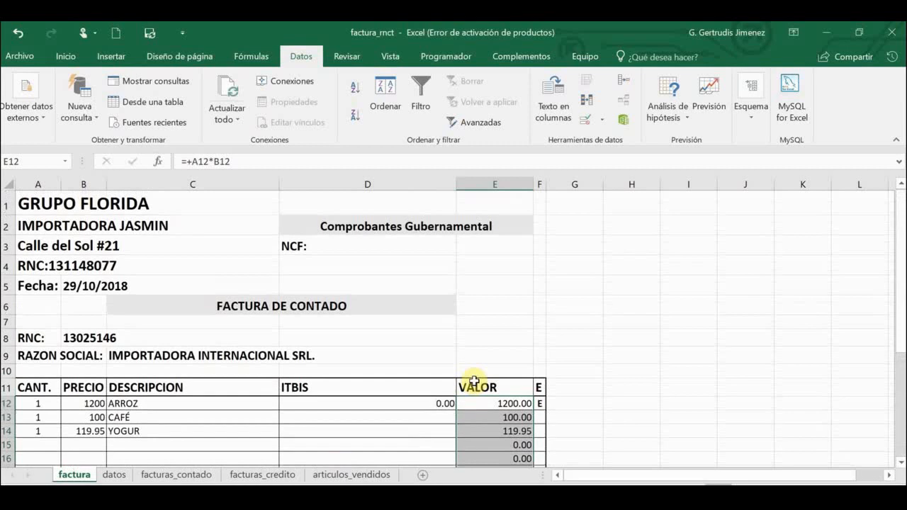
- Make the datos!B1 reference in the ITBIS formula of D12 absolute, so it reads =SI(F12="E";0;+datos!$B$1*factura!E12)
scroll(471, 397, down, 2)
click(502, 292)
click(404, 293)
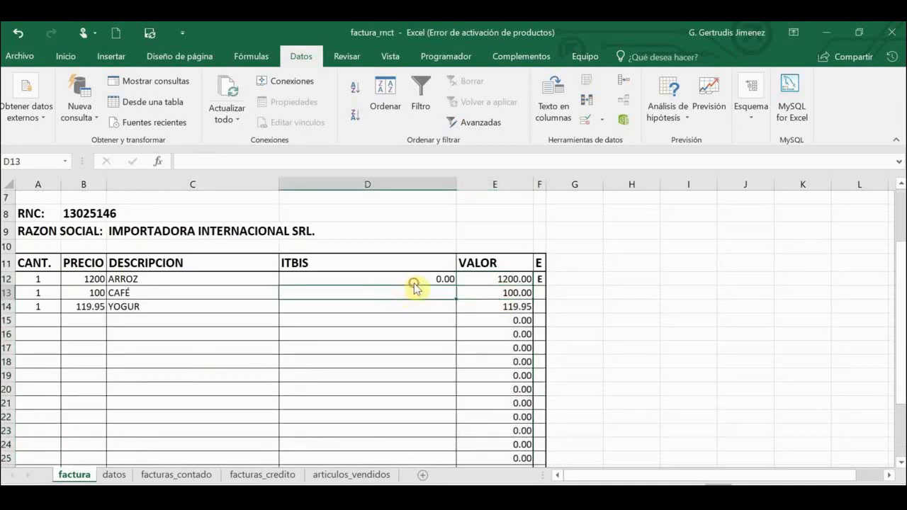
click(411, 279)
click(390, 281)
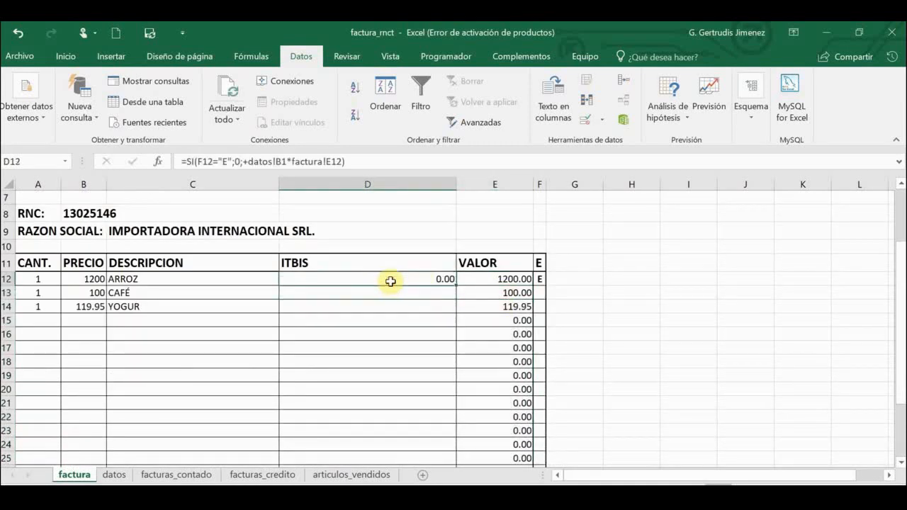
click(277, 162)
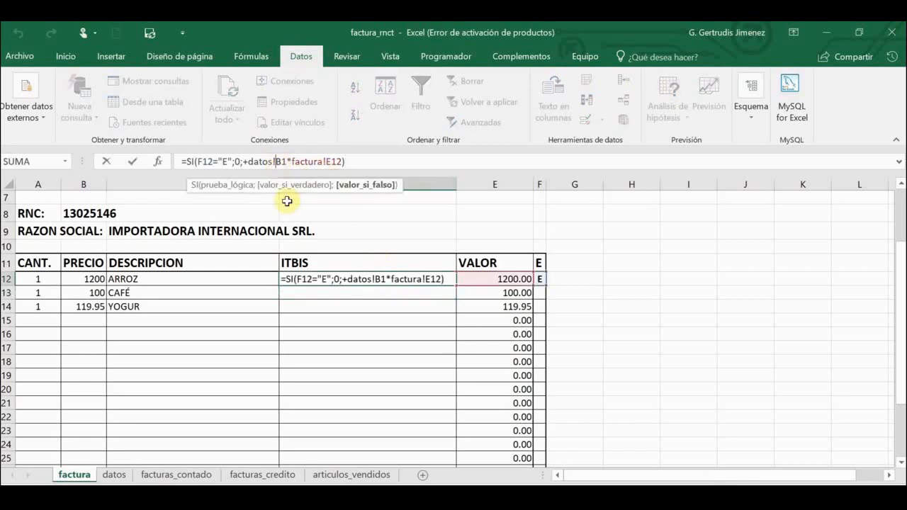
text($B)
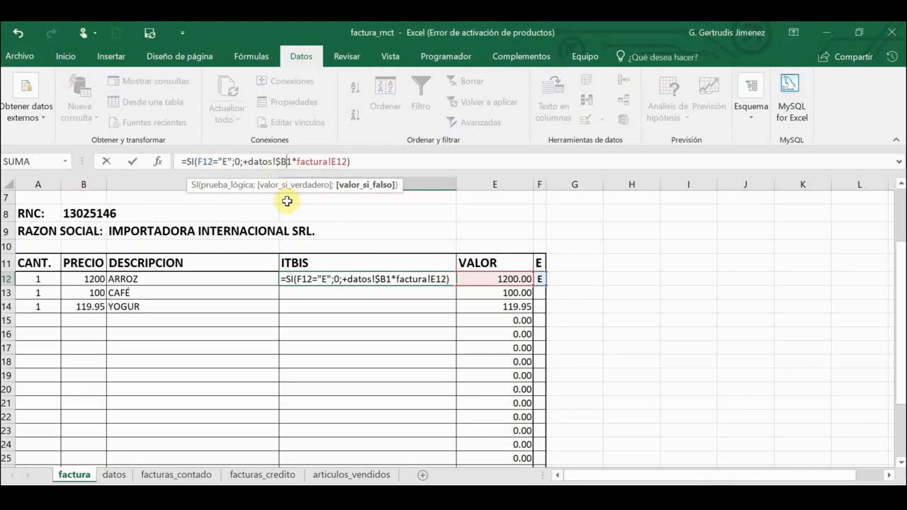
text($)
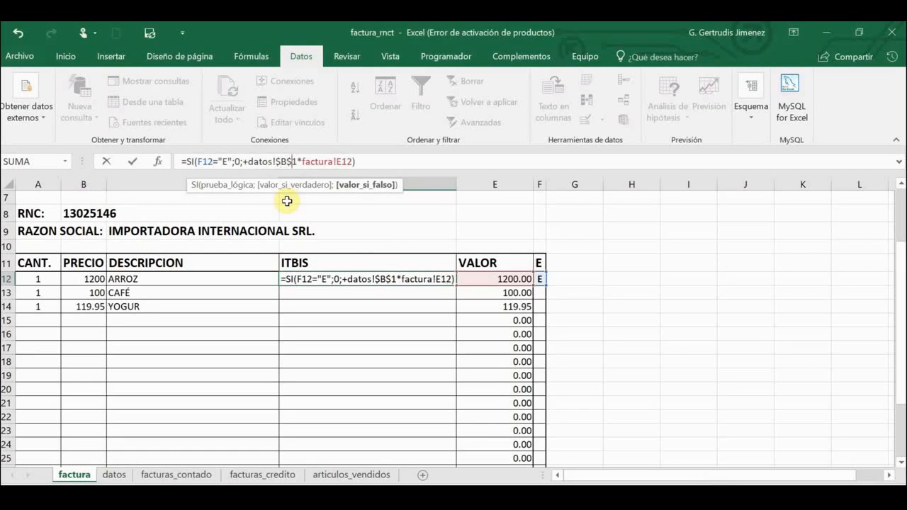
key(Return)
- Copy the ITBIS formula from D12 down through D27
click(411, 270)
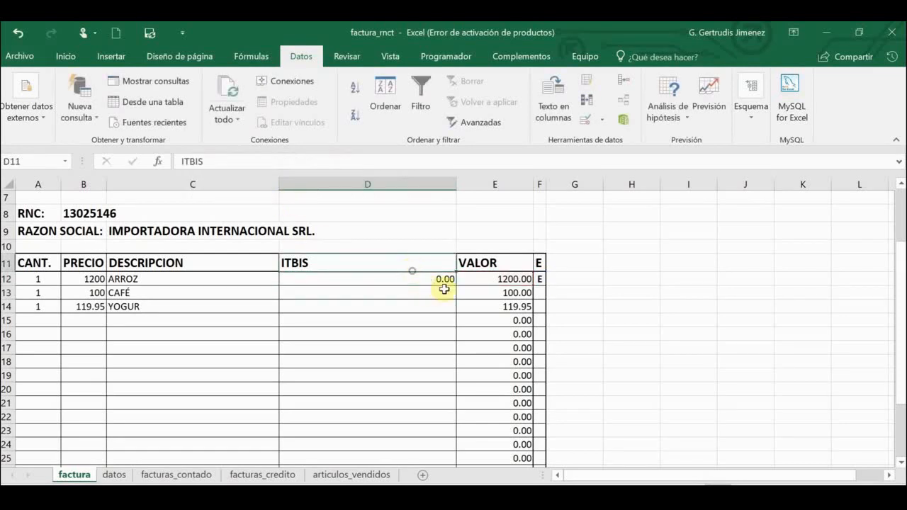
drag(436, 283, 453, 382)
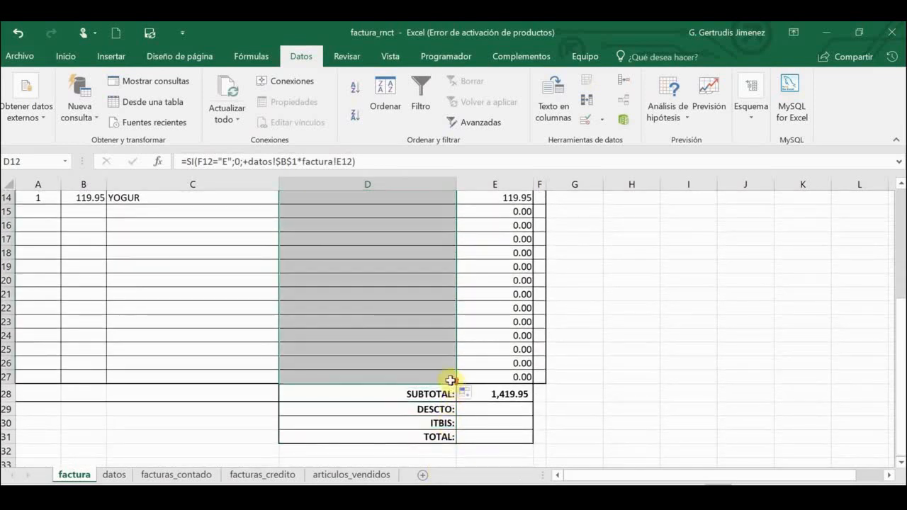
scroll(449, 380, up, 3)
- Examine the copied ITBIS formulas and their results in the item rows of column D
click(422, 333)
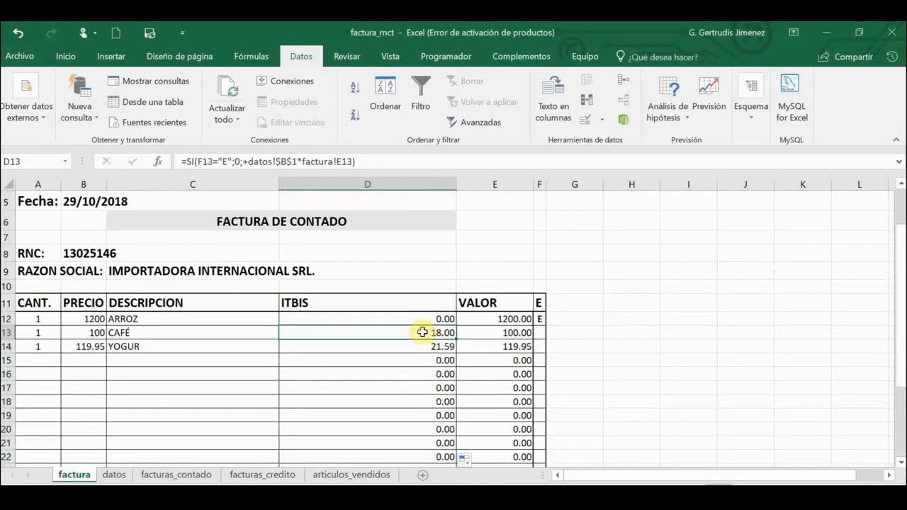
click(430, 357)
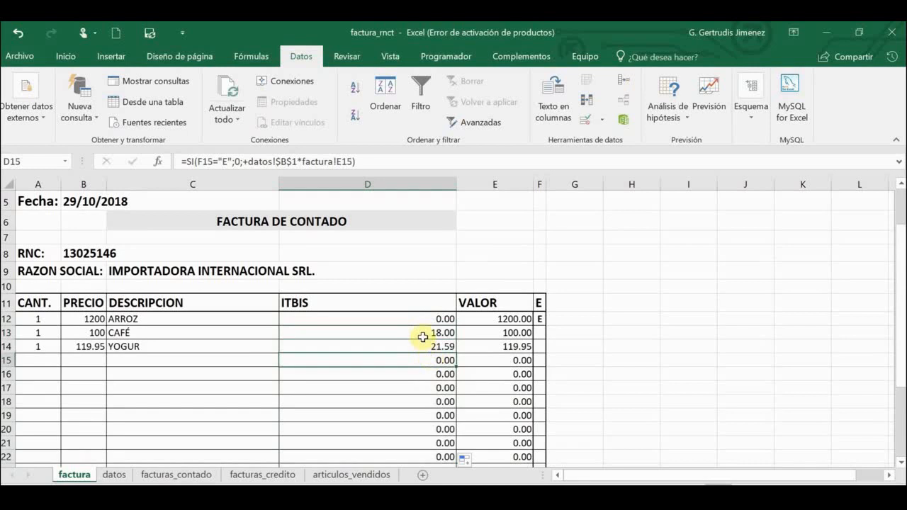
key(ctrl+Down)
scroll(423, 336, up, 5)
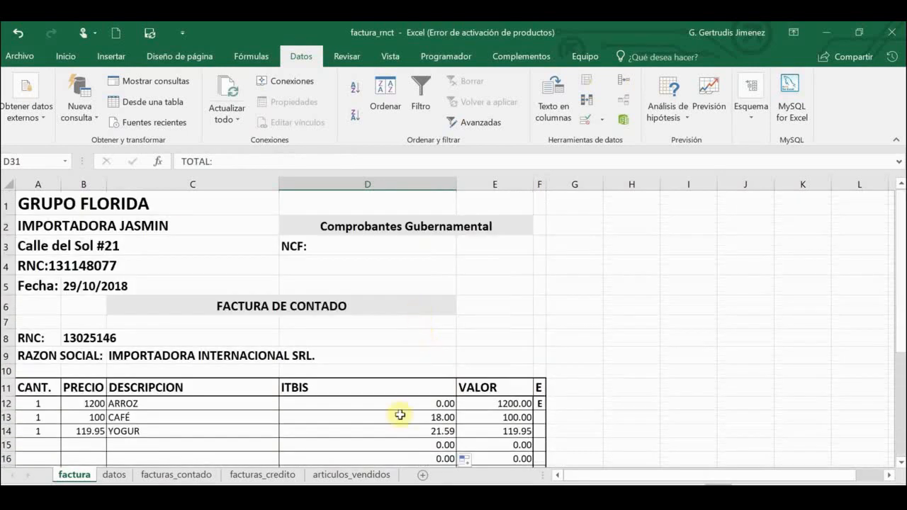
scroll(401, 415, down, 1)
double_click(416, 341)
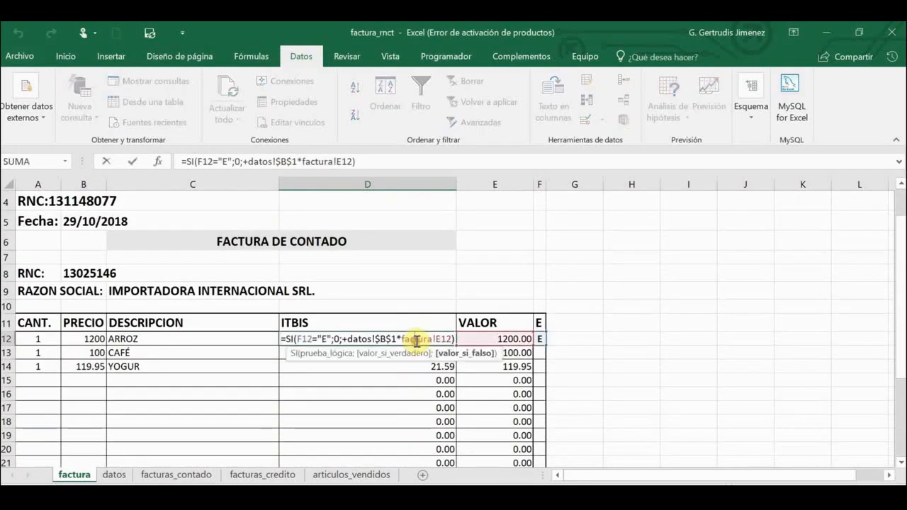
key(Escape)
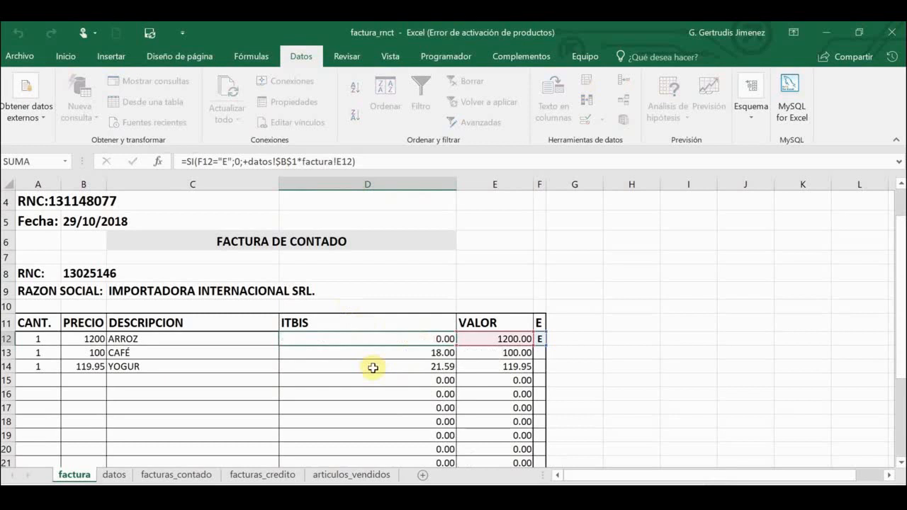
click(374, 367)
- Enter a SUMA formula in the ITBIS total cell E30 that adds the ITBIS column's item rows down to D27
scroll(384, 399, down, 2)
scroll(385, 400, down, 4)
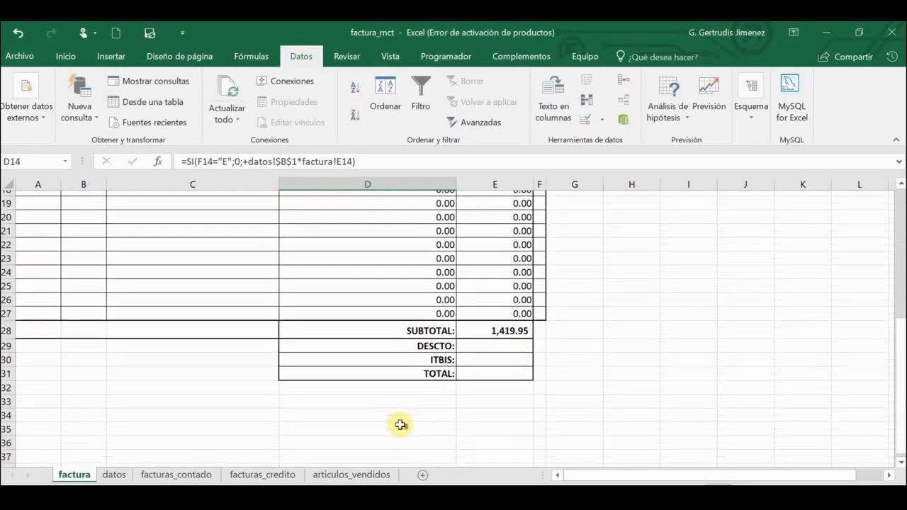
click(494, 357)
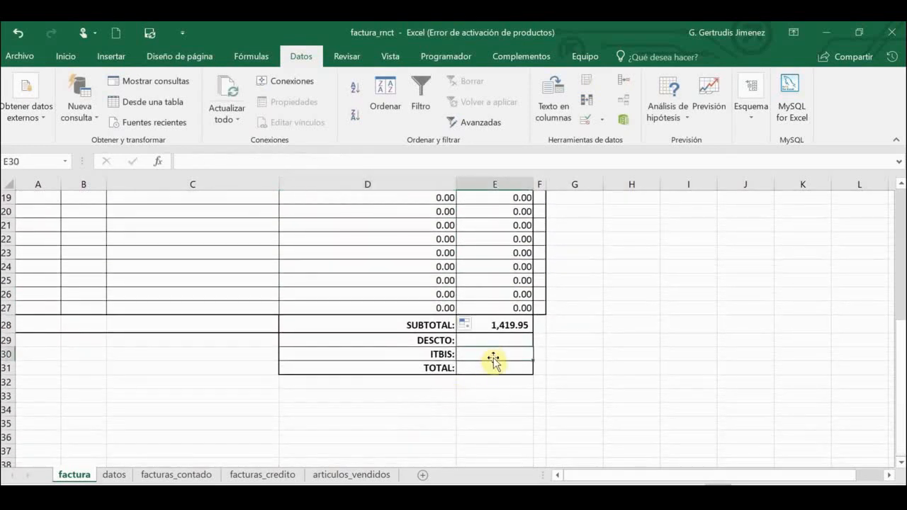
text(=)
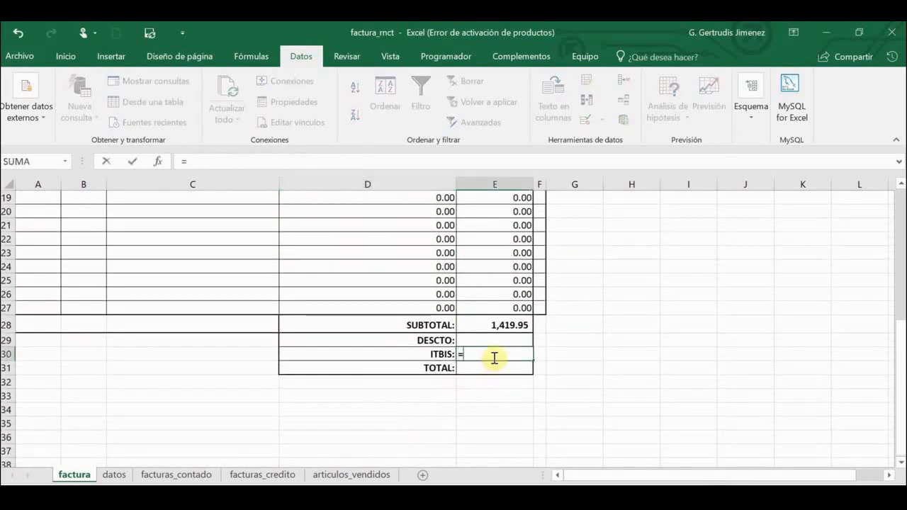
text(sum)
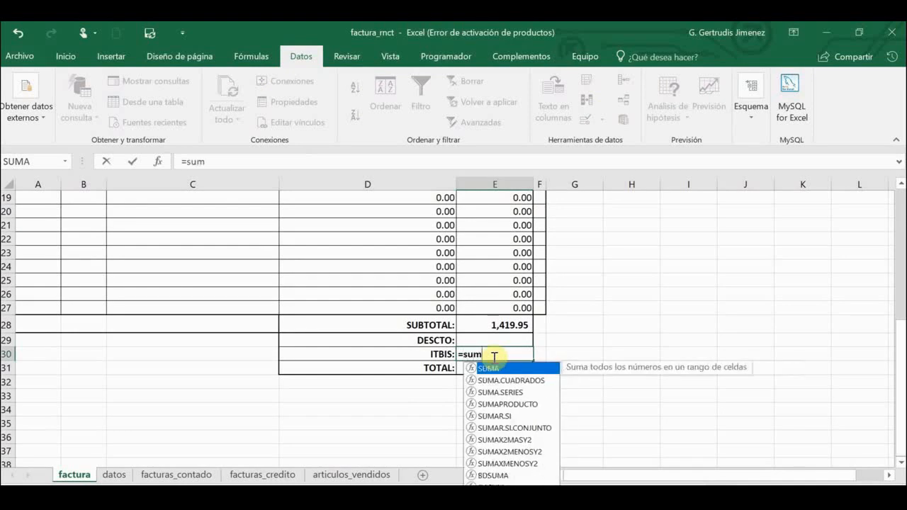
text(*)
key(BackSpace)
text(()
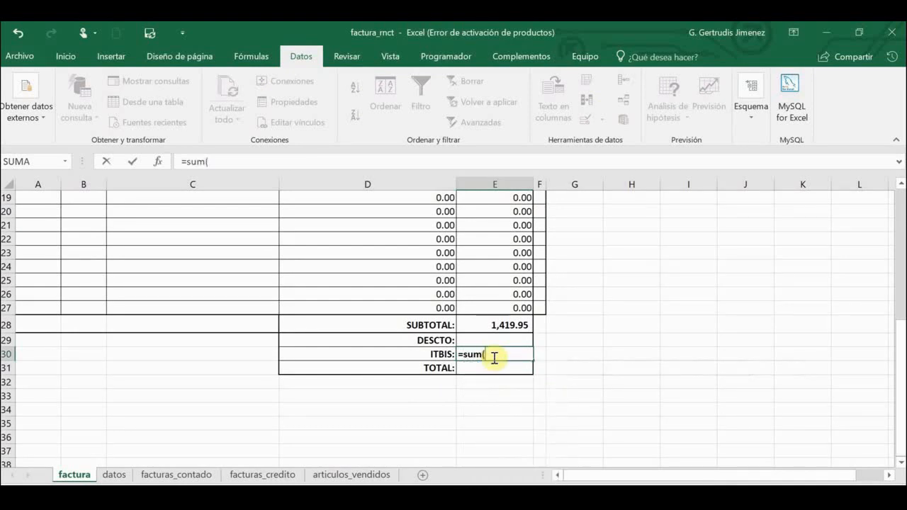
key(BackSpace)
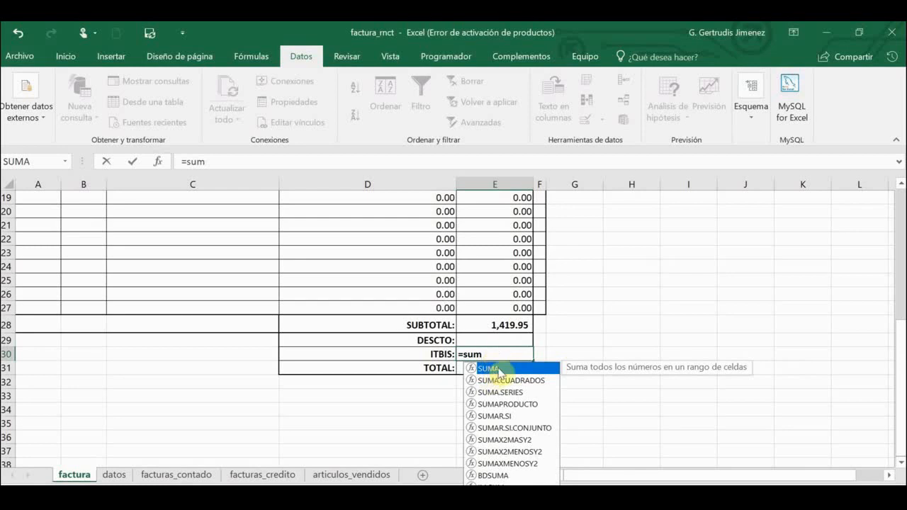
double_click(500, 371)
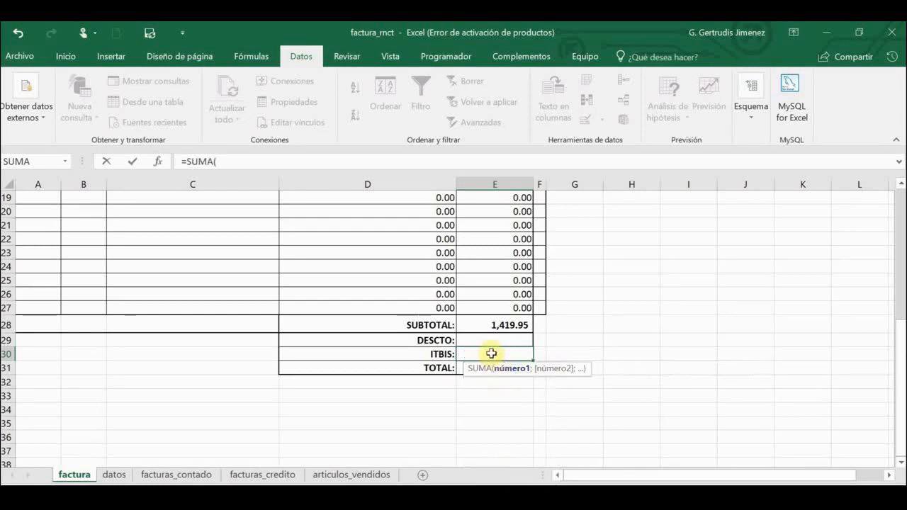
scroll(489, 352, up, 5)
click(376, 340)
drag(376, 340, 401, 371)
key(Return)
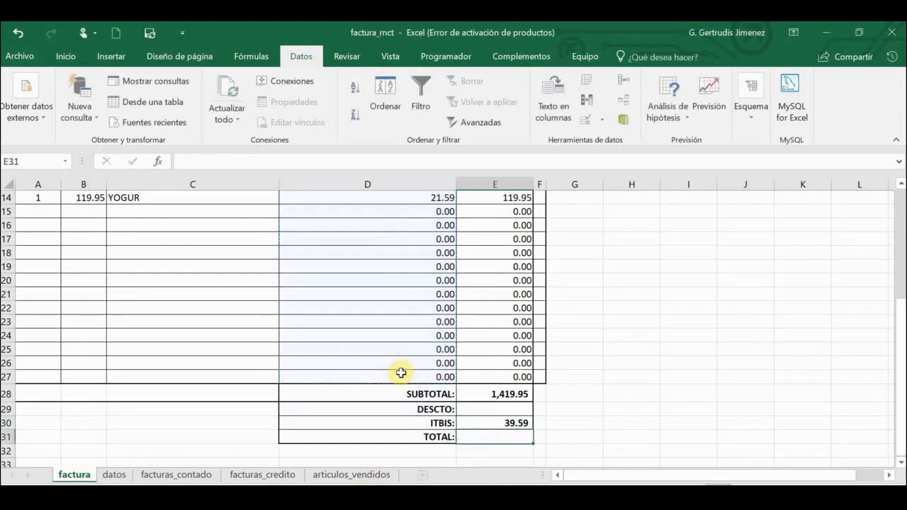
- Enter the formula =E28+E30-E29 in the TOTAL cell E31 to add subtotal and ITBIS and subtract the discount
click(503, 409)
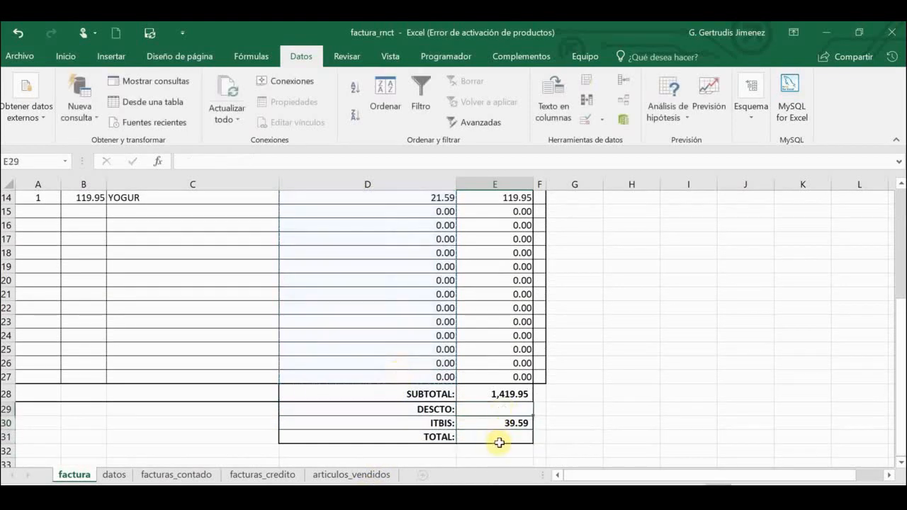
click(503, 435)
text(=)
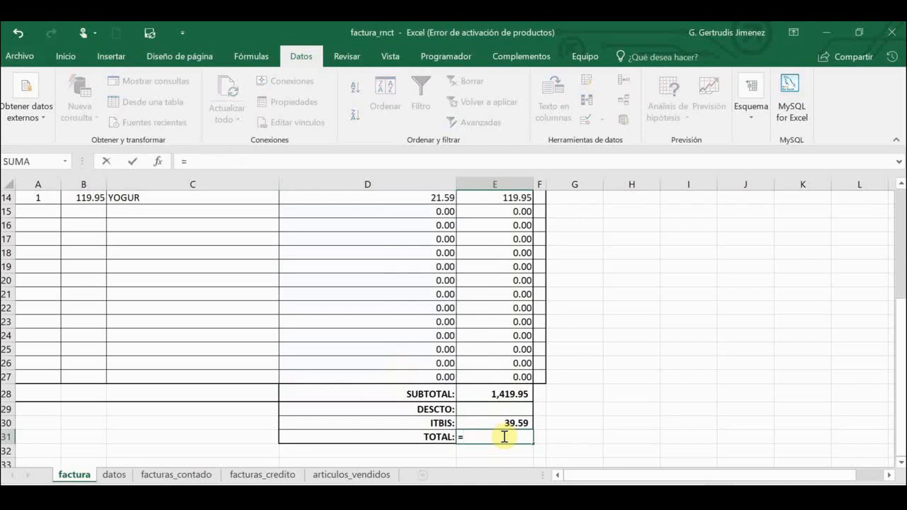
click(516, 397)
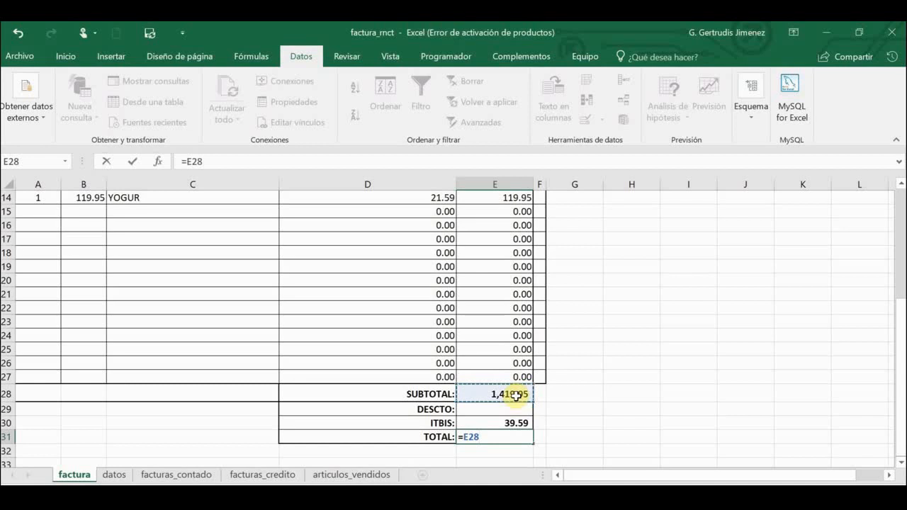
text(+)
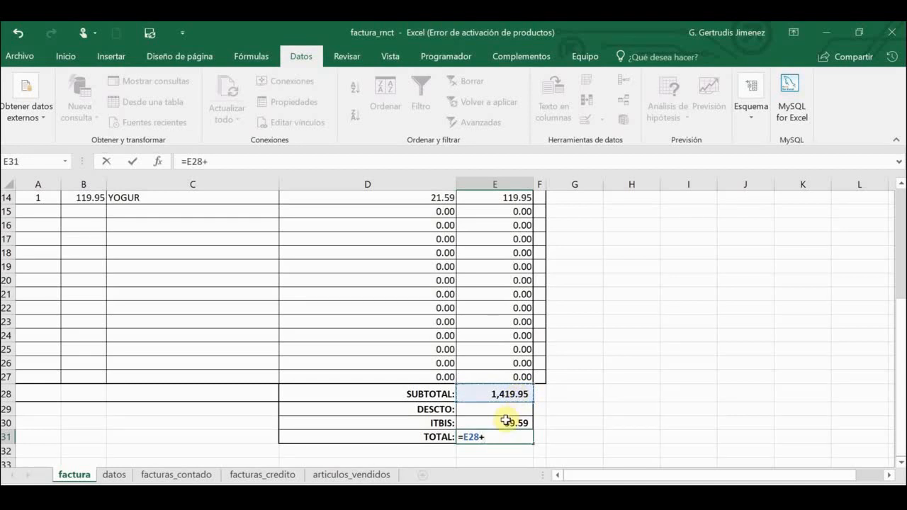
click(503, 425)
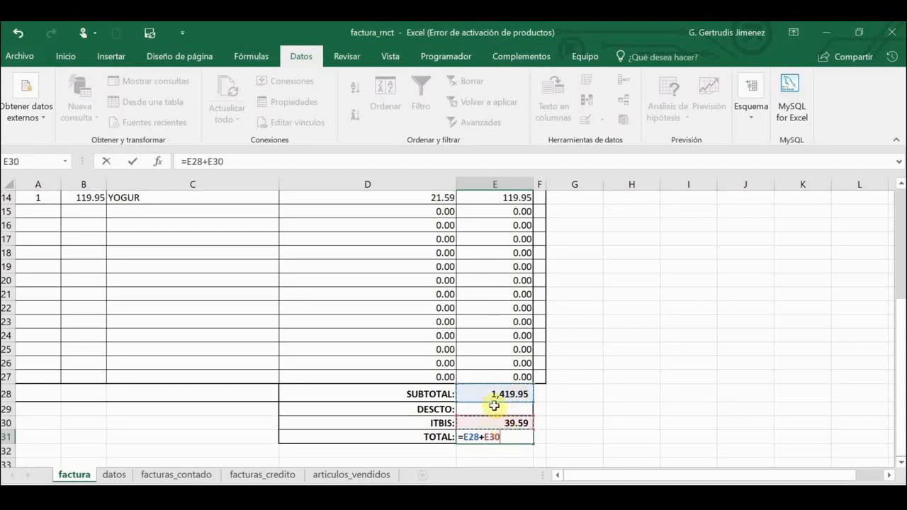
text(-)
click(494, 409)
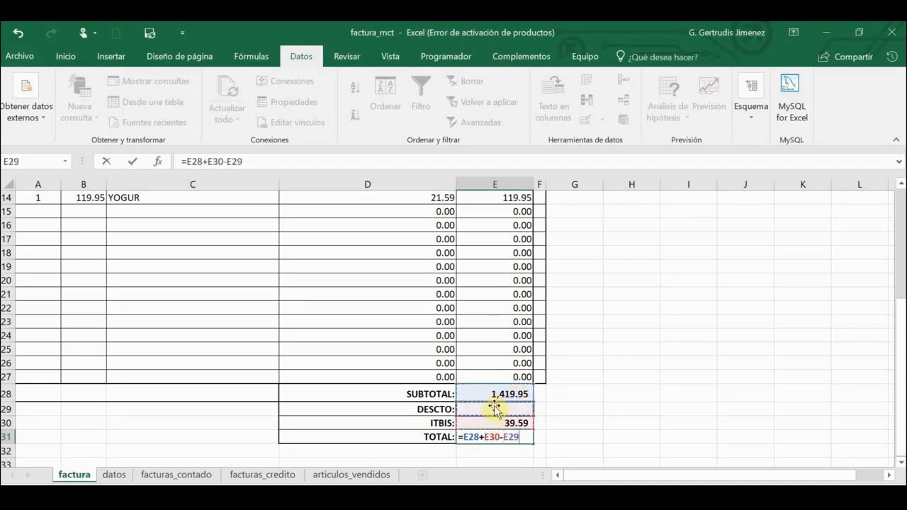
key(Return)
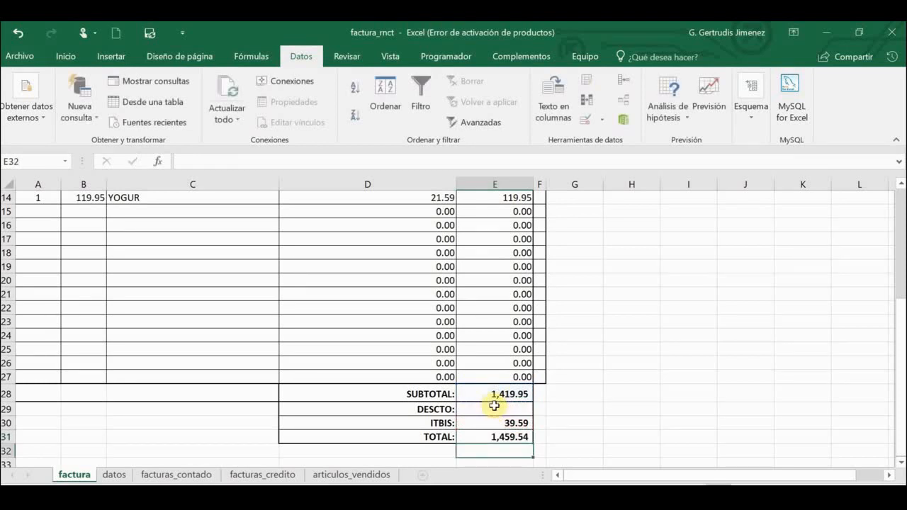
- Narrow column D of the invoice sheet to about 60% of its width
scroll(494, 405, up, 4)
scroll(439, 379, down, 1)
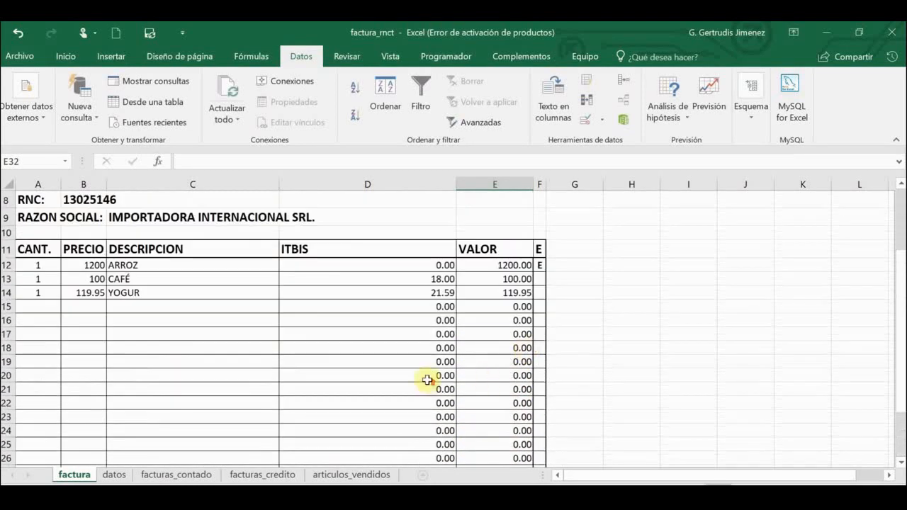
scroll(427, 375, up, 2)
click(422, 387)
scroll(422, 389, down, 2)
scroll(414, 373, up, 3)
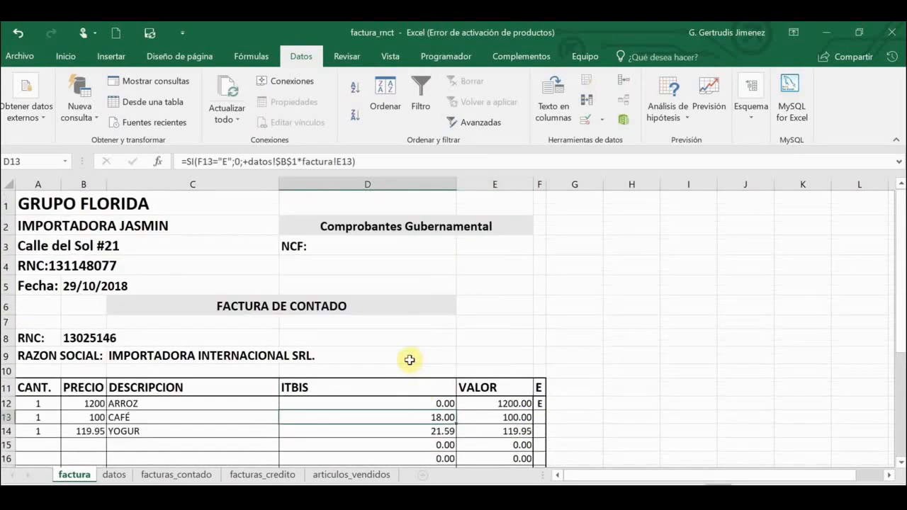
click(386, 249)
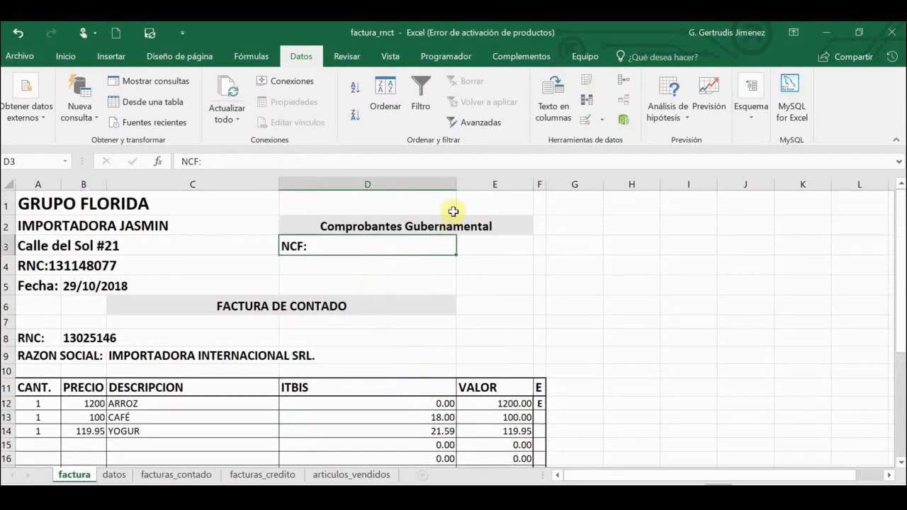
drag(453, 184, 389, 187)
- Try the voucher types Factura de Credito Fiscal and Comprobantes Especiales in cell D2
click(360, 228)
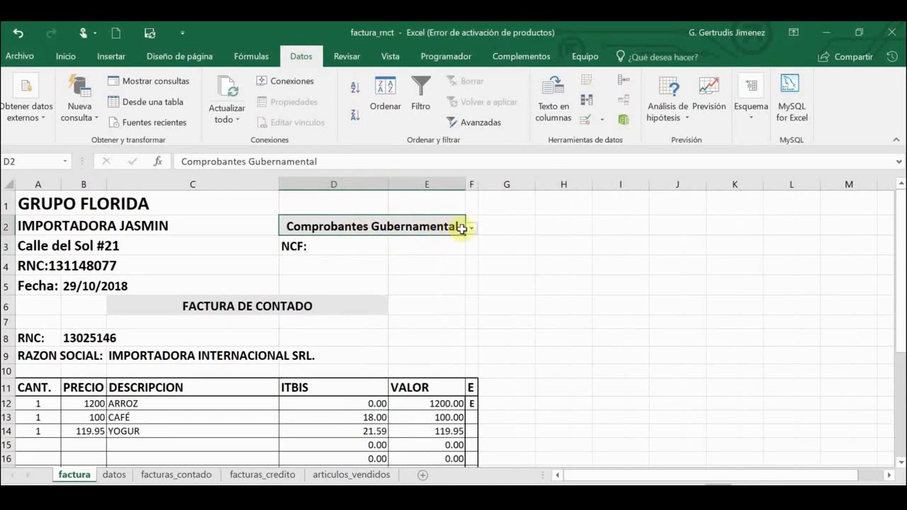
click(473, 232)
click(356, 241)
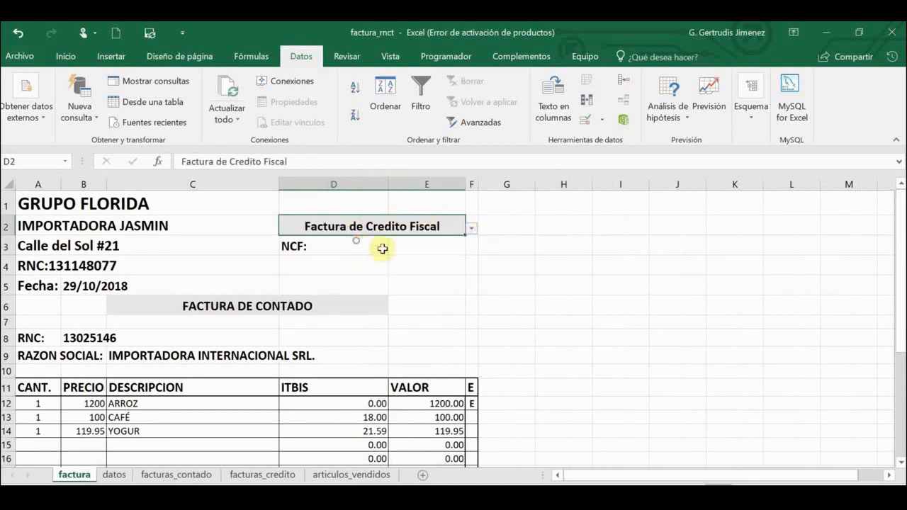
click(398, 246)
click(324, 227)
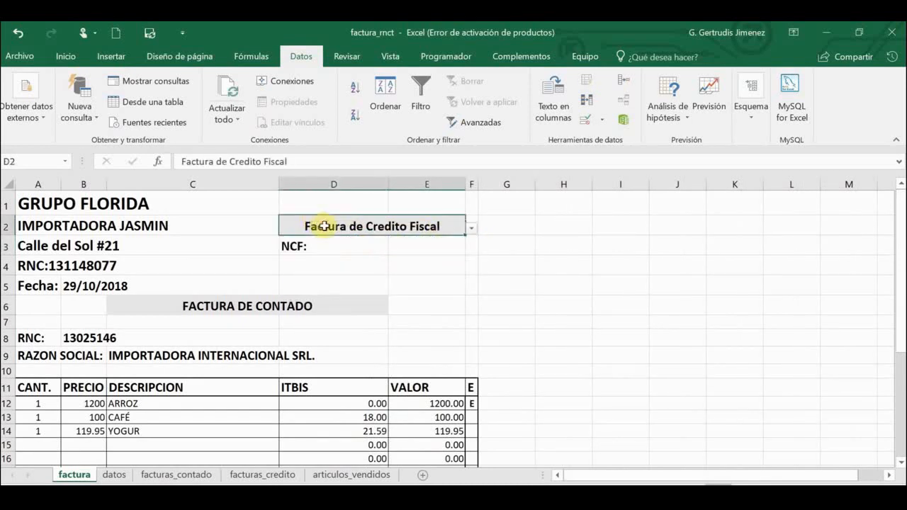
click(471, 232)
click(381, 260)
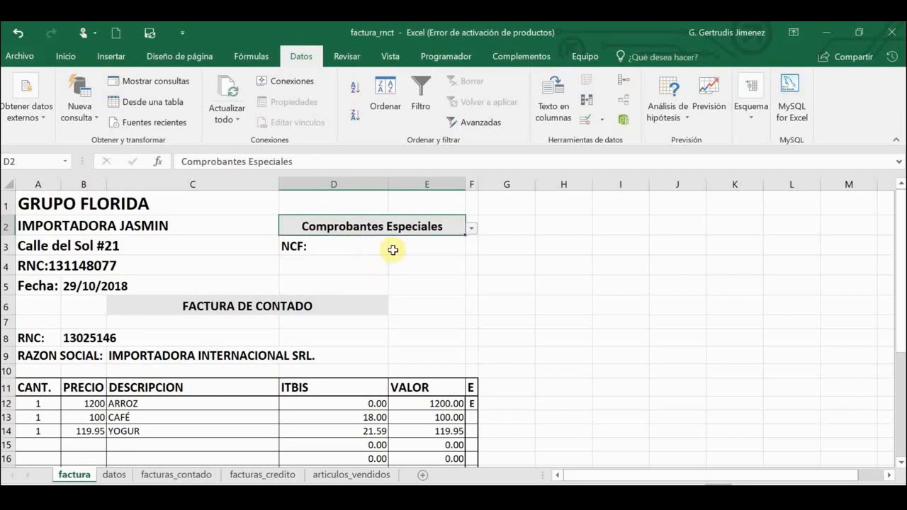
- Widen column E, which holds the cell beside the NCF label, to slightly more than twice its width
click(395, 247)
click(363, 234)
click(428, 247)
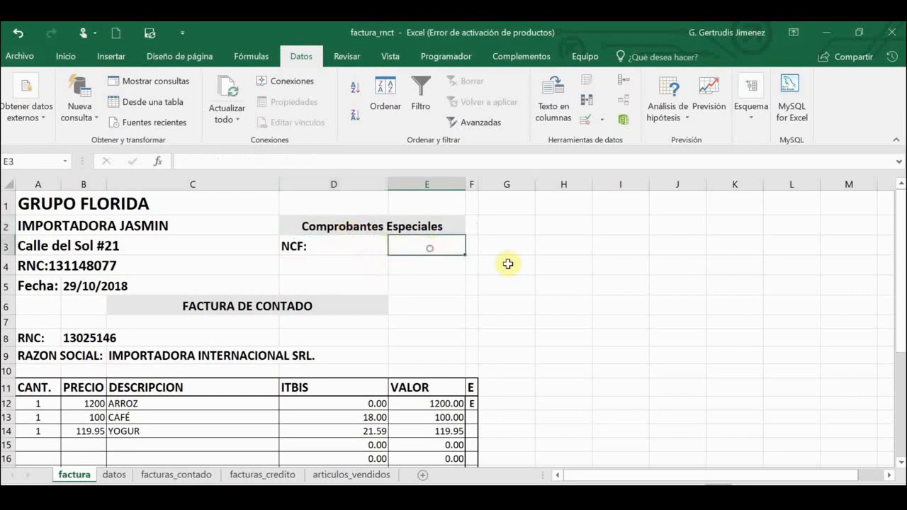
click(360, 235)
click(407, 244)
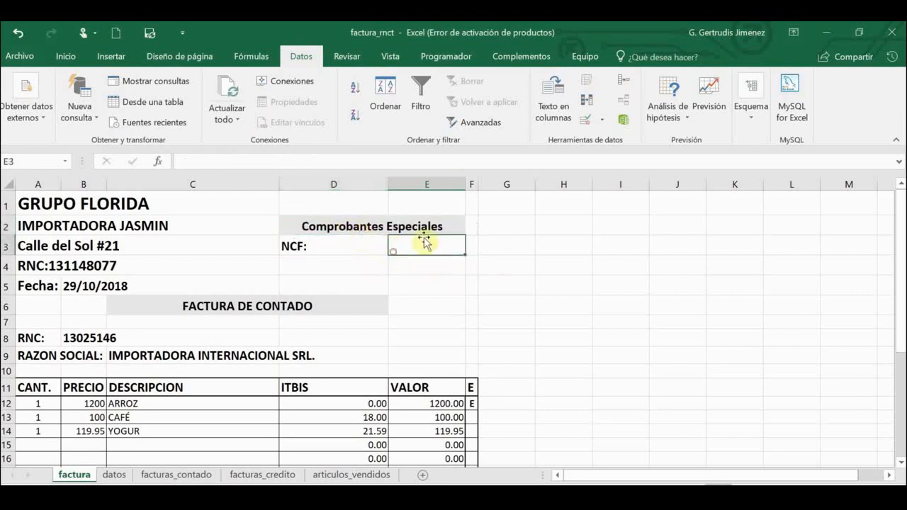
drag(464, 183, 558, 185)
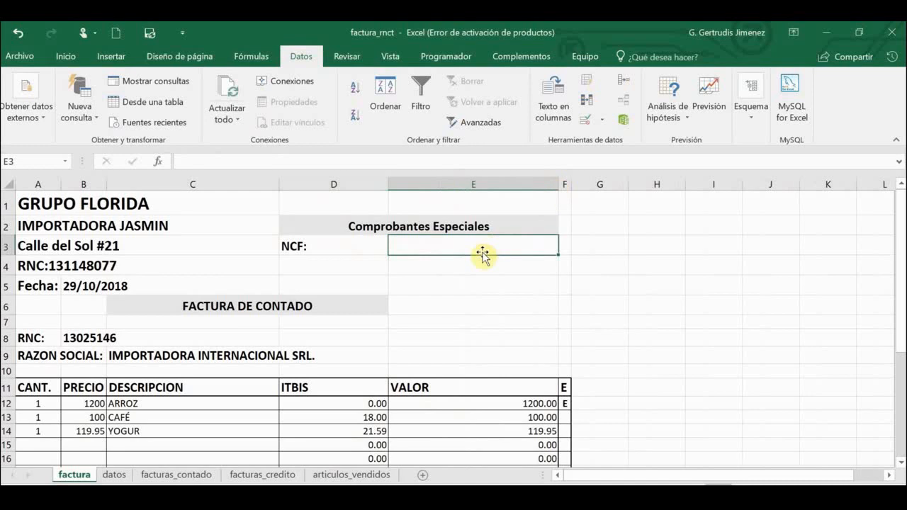
- Switch to Notepad, copy the whole nested SI and CONCATENAR formula for the NCF, and return to the workbook
click(377, 497)
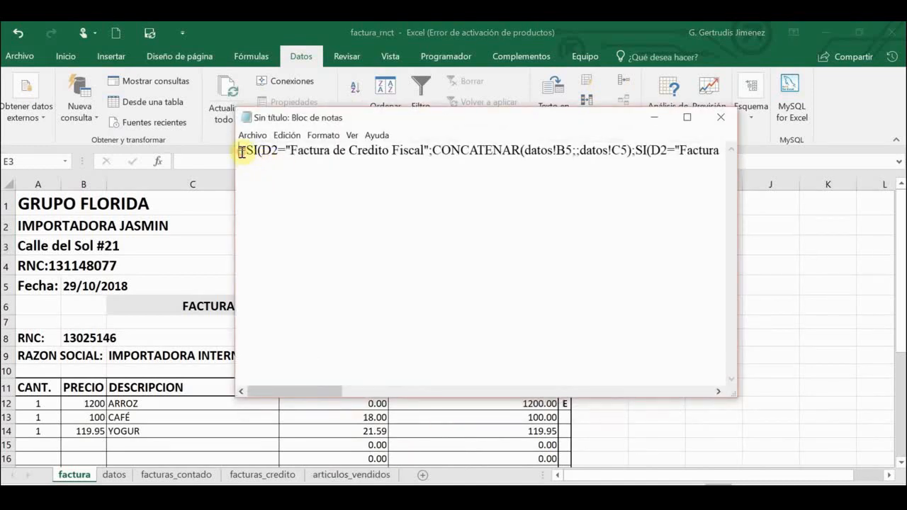
drag(241, 151, 901, 369)
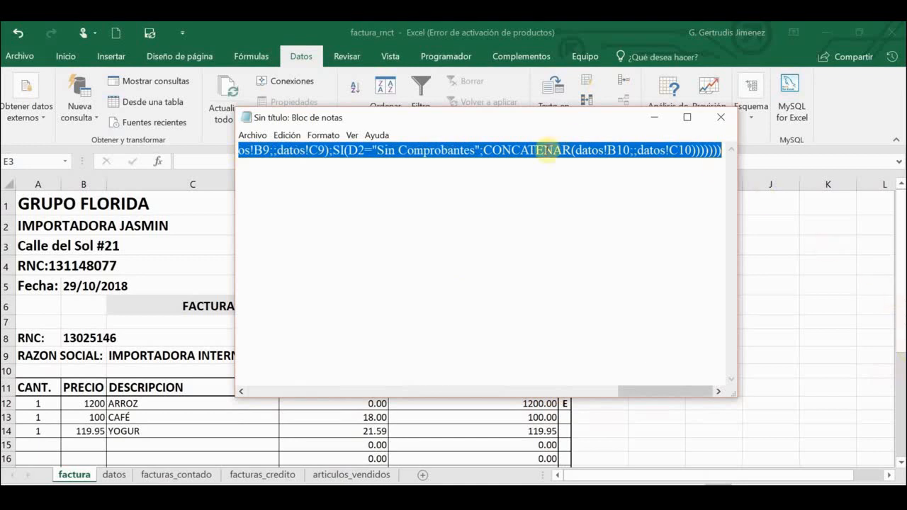
right_click(544, 151)
click(468, 203)
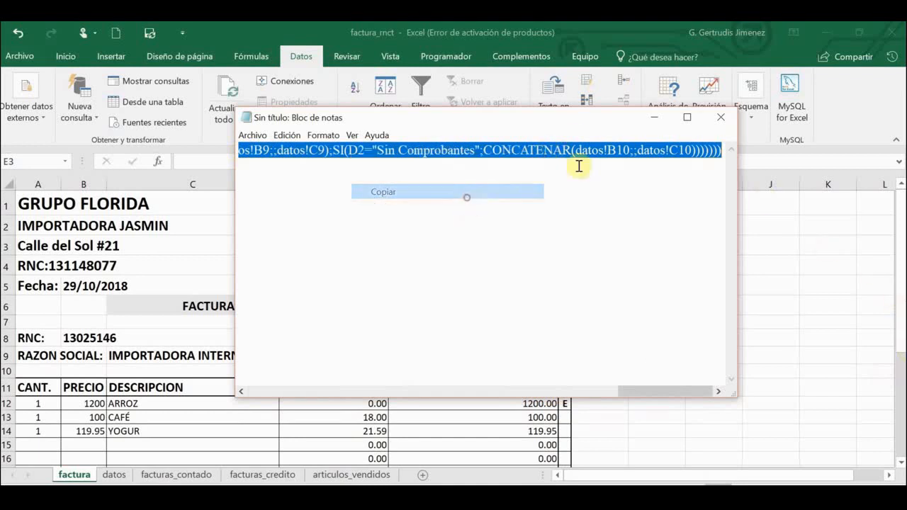
click(654, 117)
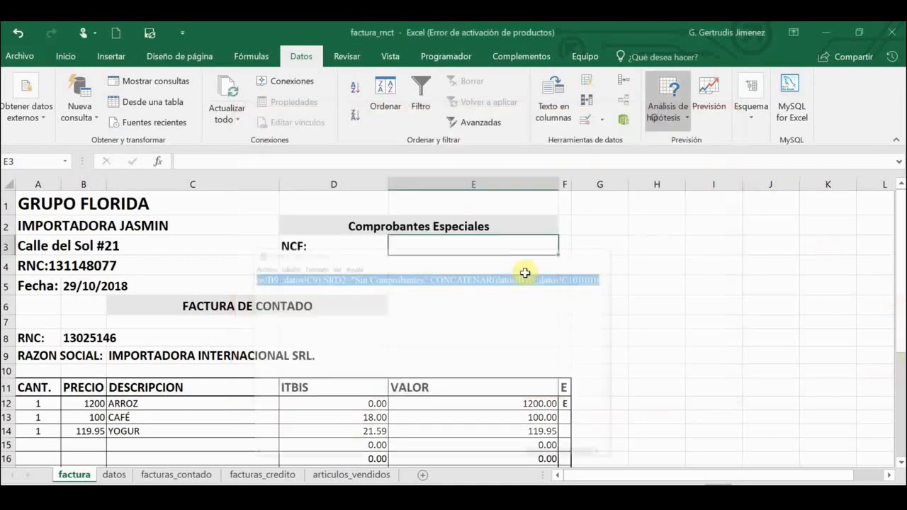
- Paste the copied SI formula into NCF cell E3 so it joins columns B and C of datos rows 5 to 10 by the D2 voucher type
click(242, 168)
key(ctrl+v)
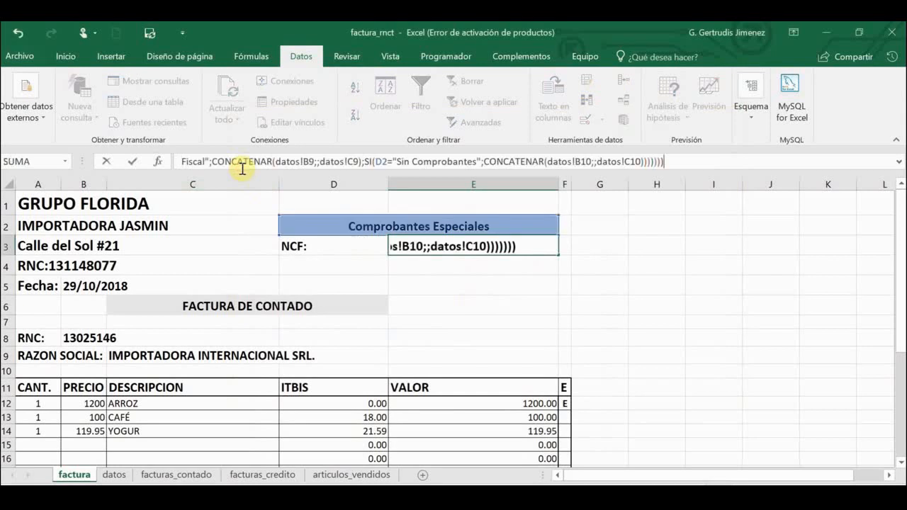
key(Return)
- Examine the full nested NCF formula of cell E3 in an expanded formula bar, leaving the formula as it is
click(453, 247)
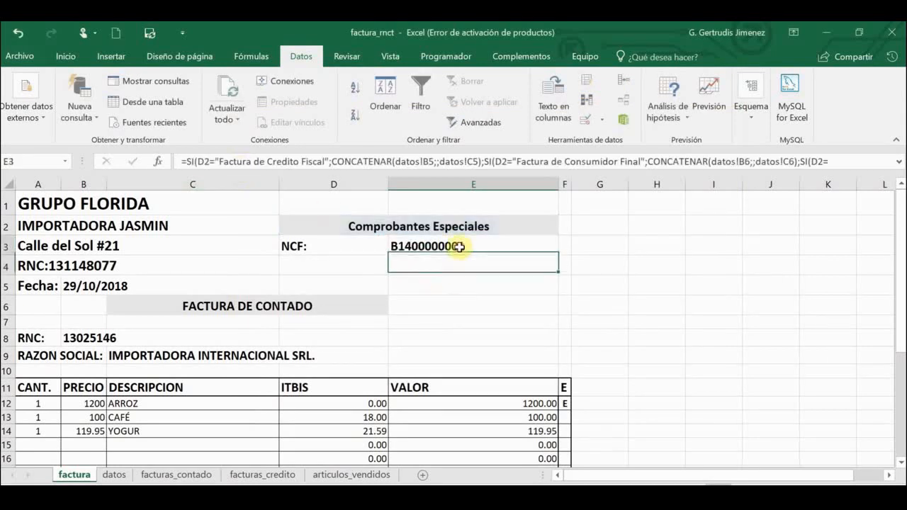
click(897, 163)
click(705, 191)
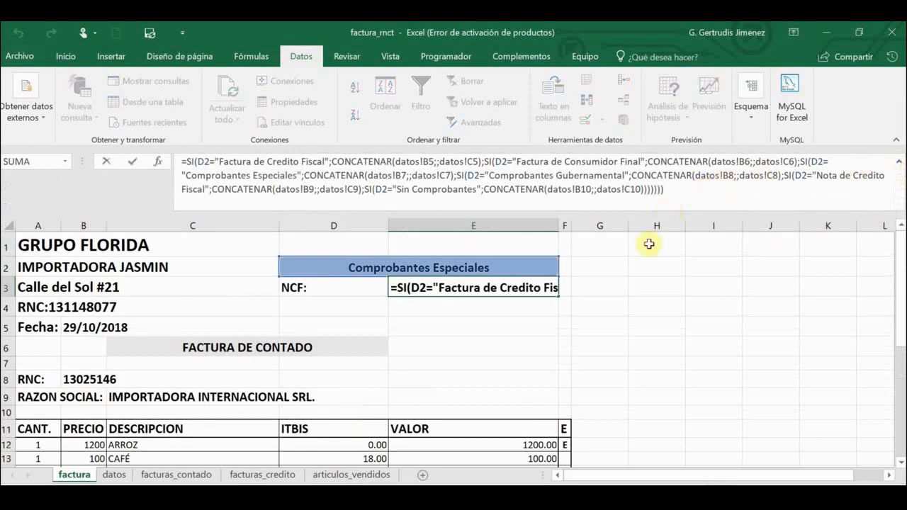
drag(677, 190, 182, 160)
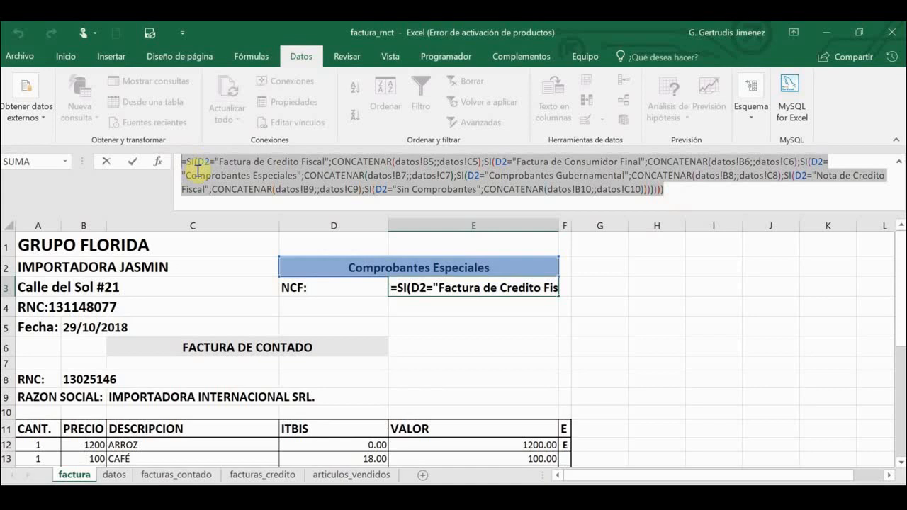
key(Escape)
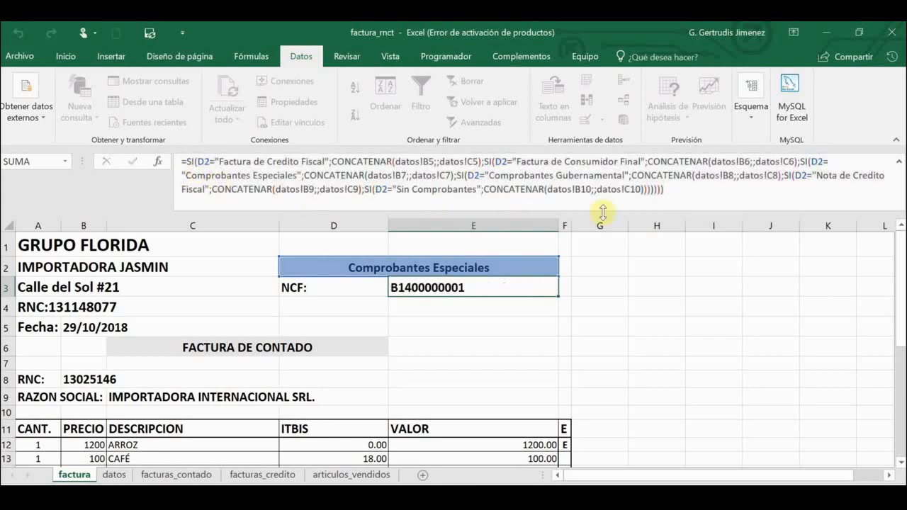
- Test the NCF formula by setting the voucher type in D2 to Factura de Credito Fiscal and checking E3
click(481, 303)
click(364, 273)
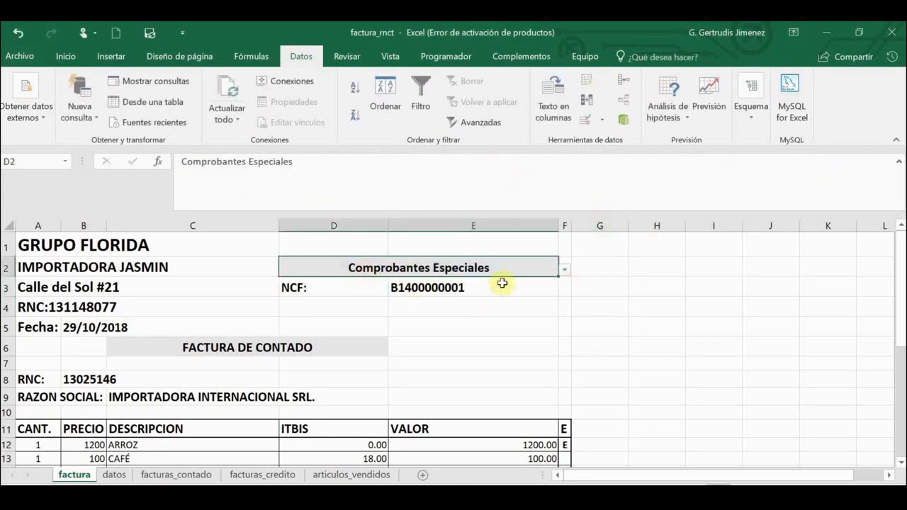
click(565, 270)
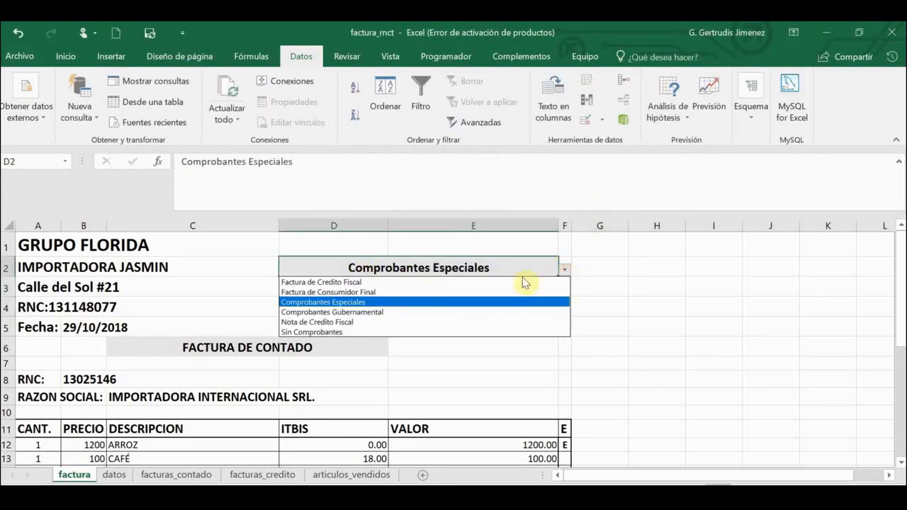
click(416, 284)
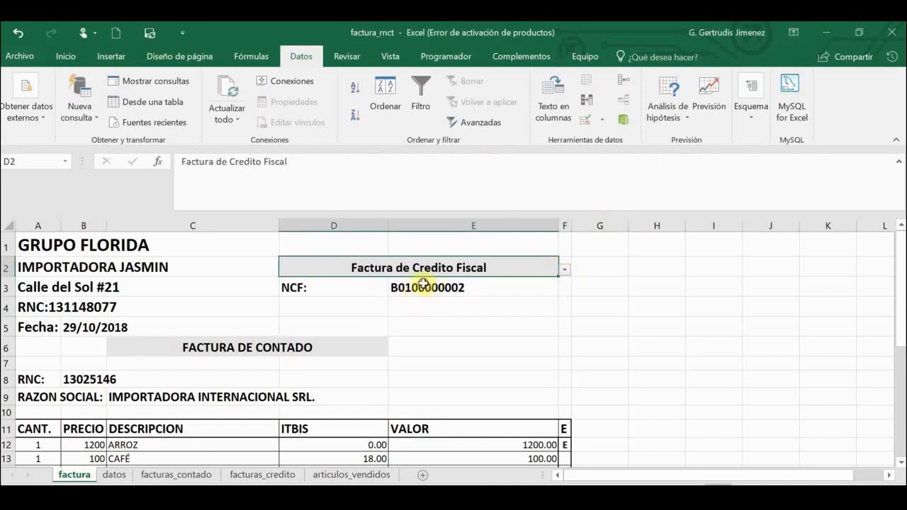
click(396, 286)
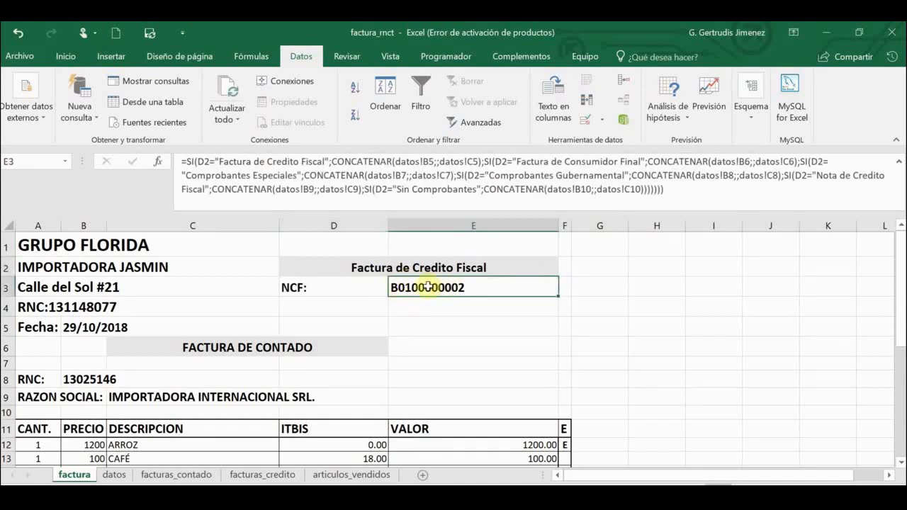
- Set the voucher type in D2 to Comprobantes Gubernamental and review the NCF in E3 and the invoice
click(482, 262)
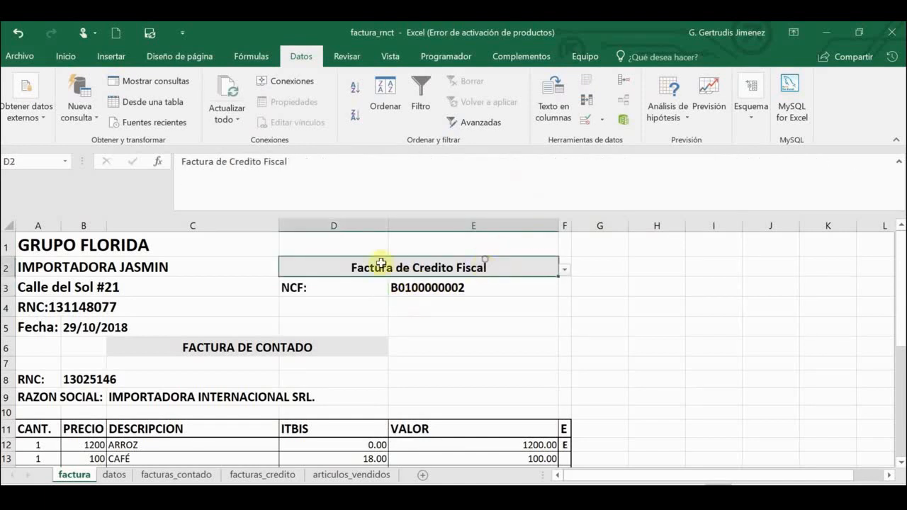
click(565, 269)
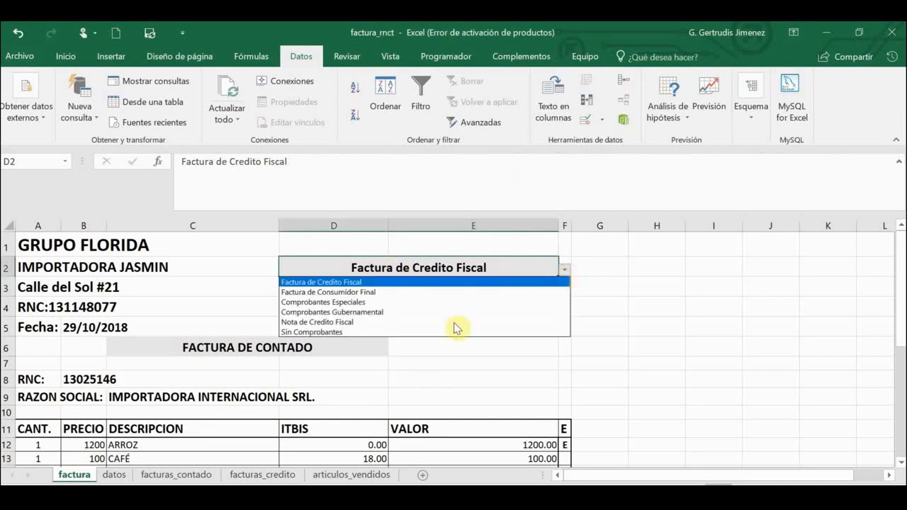
click(381, 312)
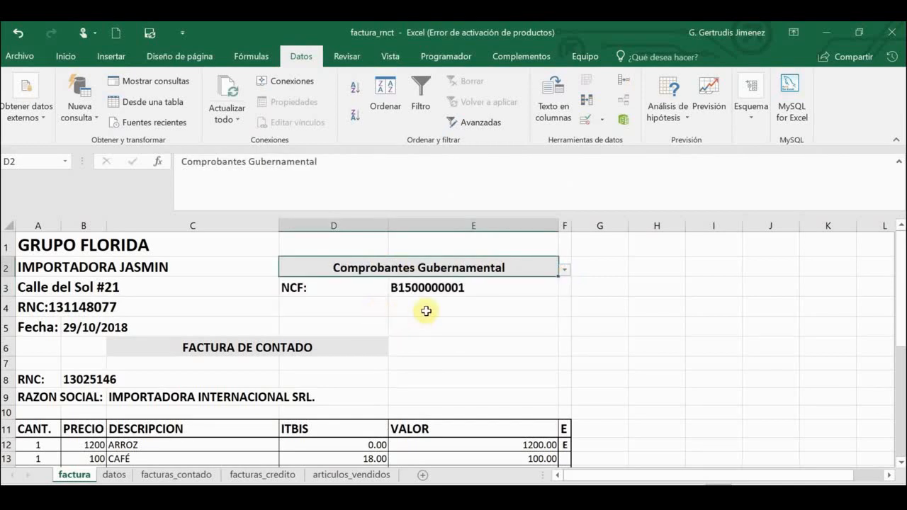
click(415, 291)
scroll(425, 319, down, 2)
scroll(426, 347, down, 5)
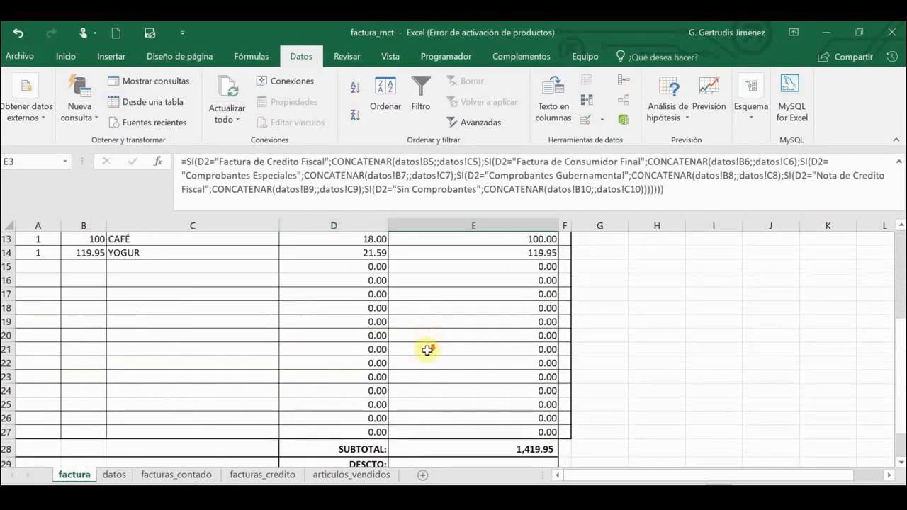
scroll(428, 348, up, 7)
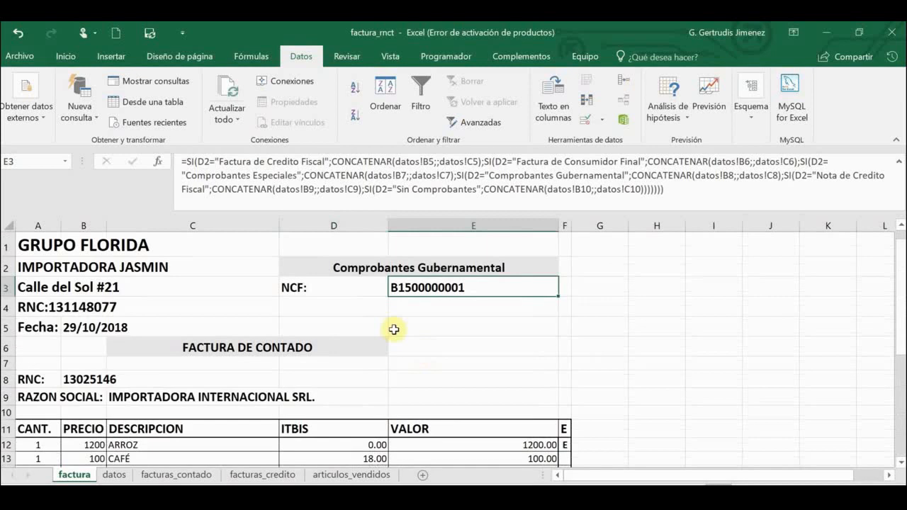
click(419, 266)
click(408, 287)
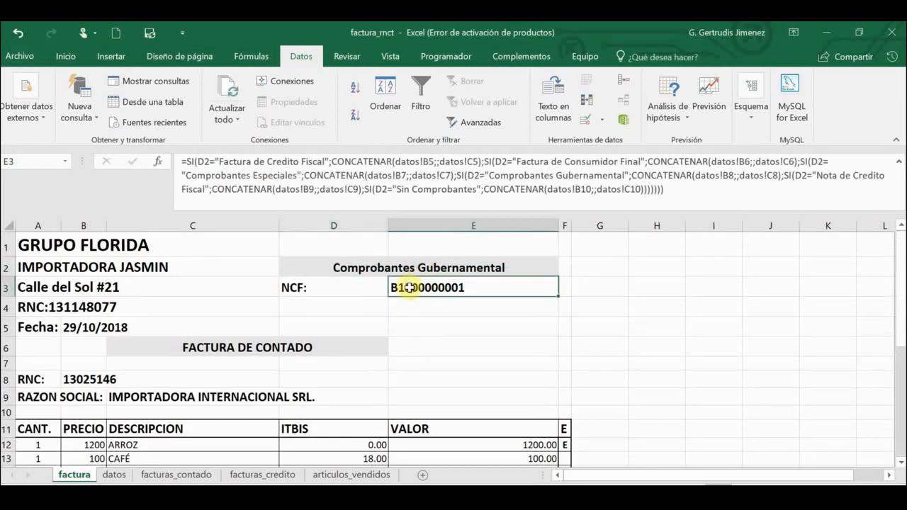
- Save the factura_rnct workbook
click(35, 62)
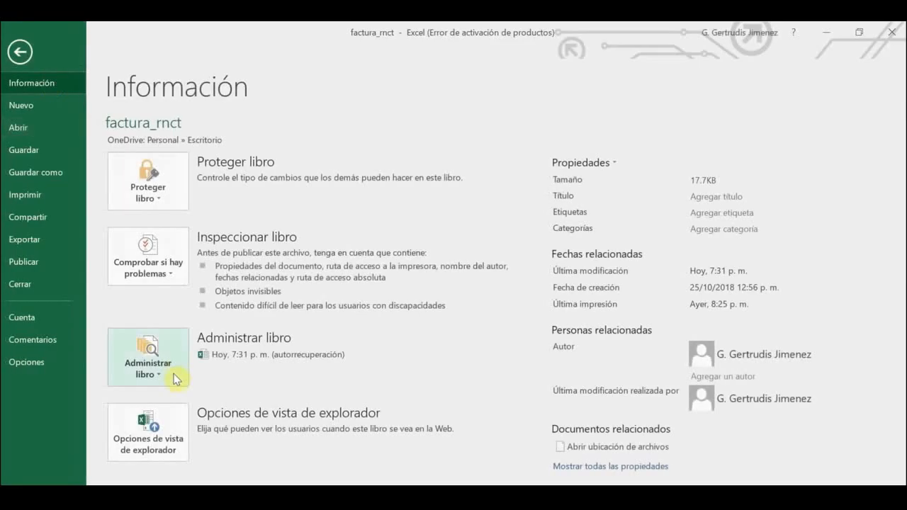
click(37, 159)
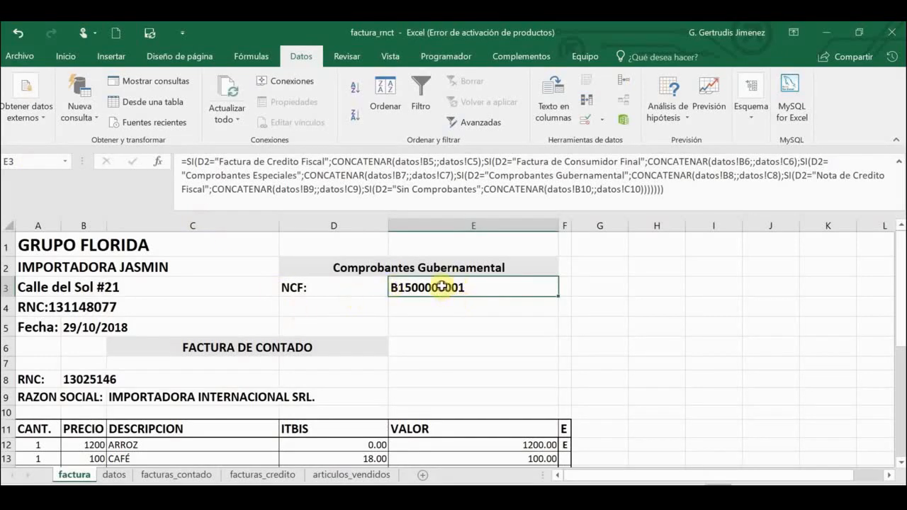
scroll(428, 331, down, 1)
scroll(405, 328, up, 1)
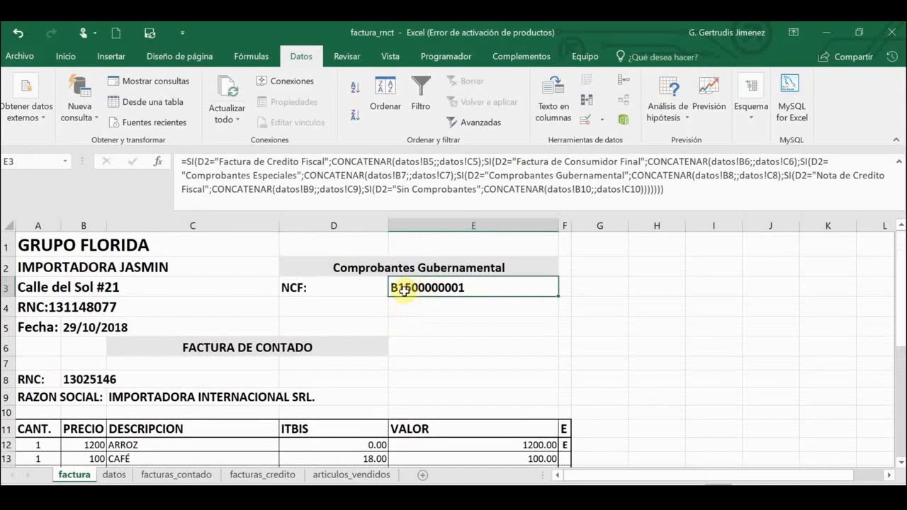
scroll(401, 311, down, 4)
scroll(402, 318, up, 4)
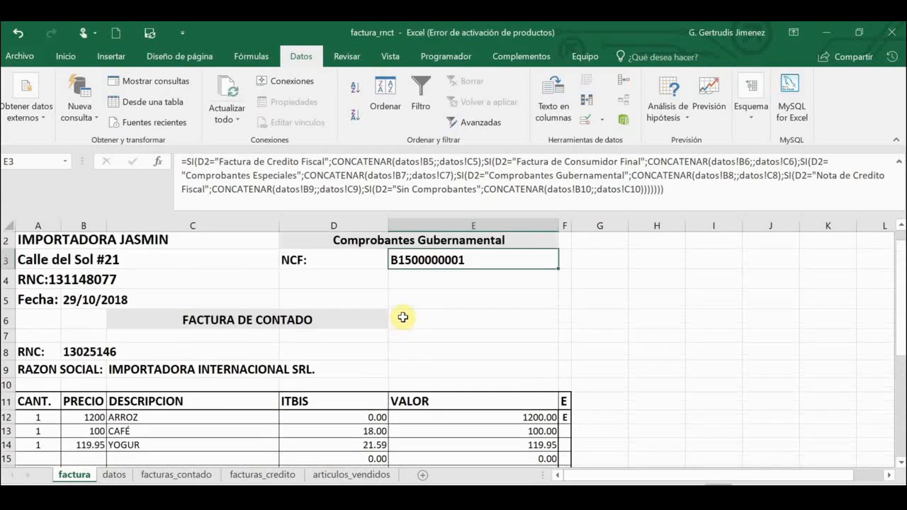
scroll(402, 317, up, 1)
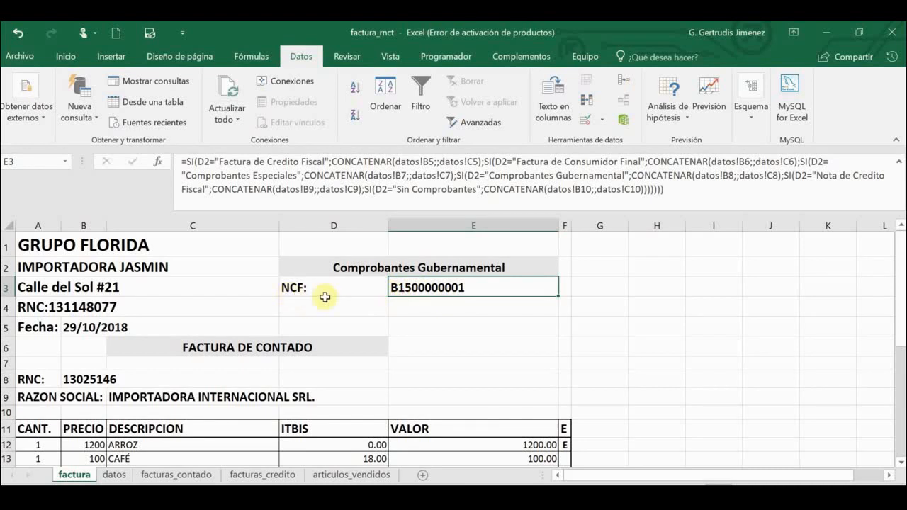
click(411, 303)
click(409, 283)
click(405, 300)
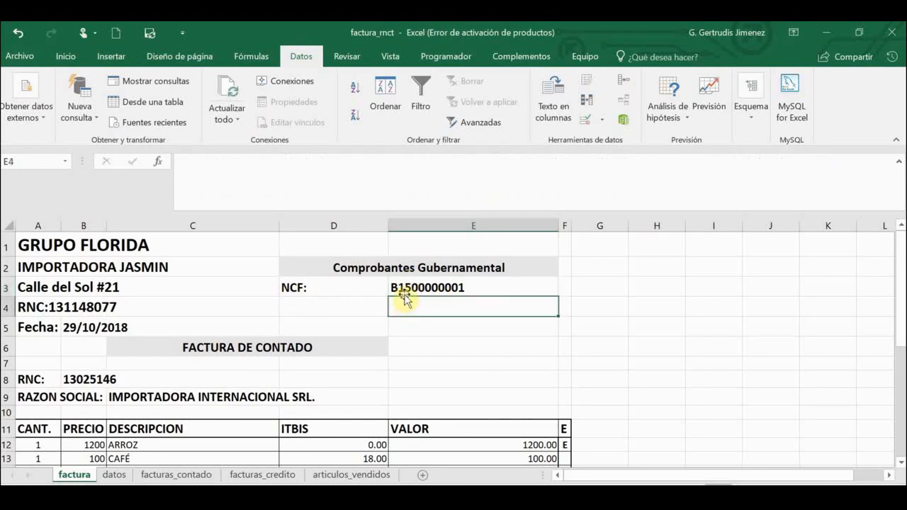
- Save the current invoice workbook again under its existing name
click(20, 56)
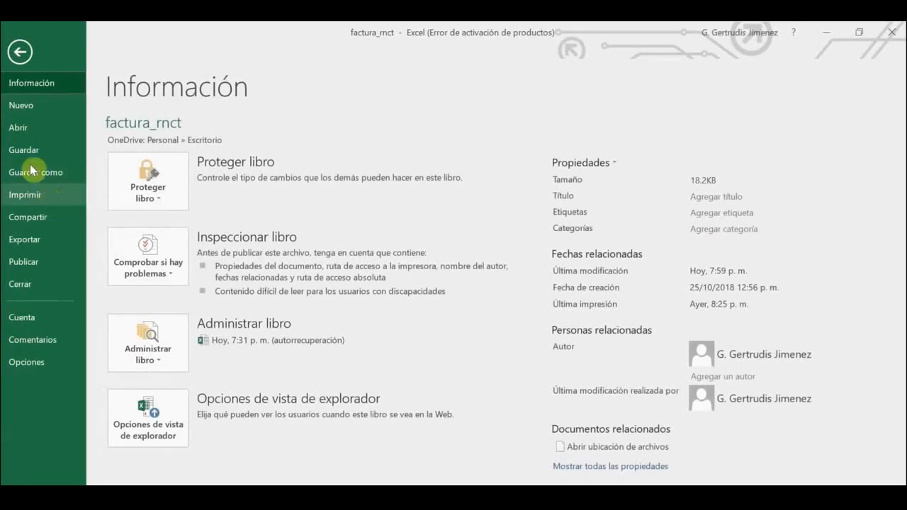
click(29, 149)
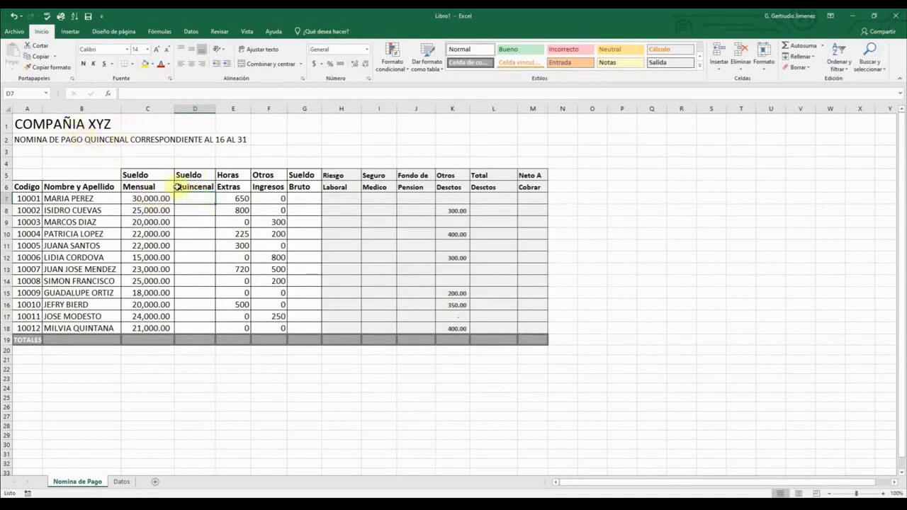
- Calculate Sueldo Quincenal in D7 with =C7/2 and fill the formula down to D18
text(=)
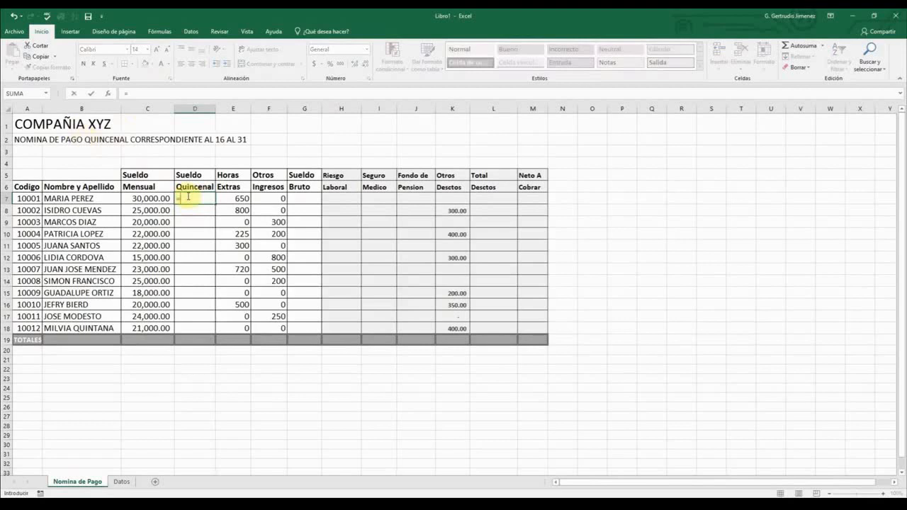
click(154, 197)
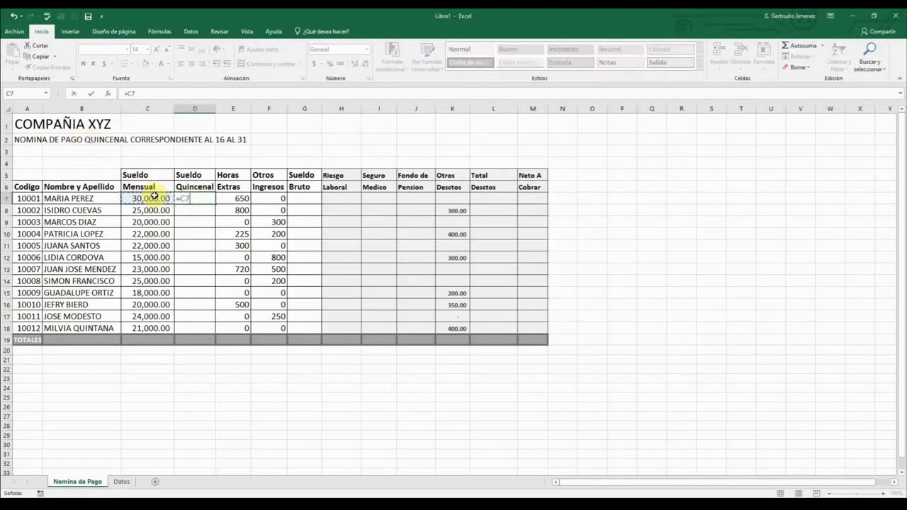
text(/2)
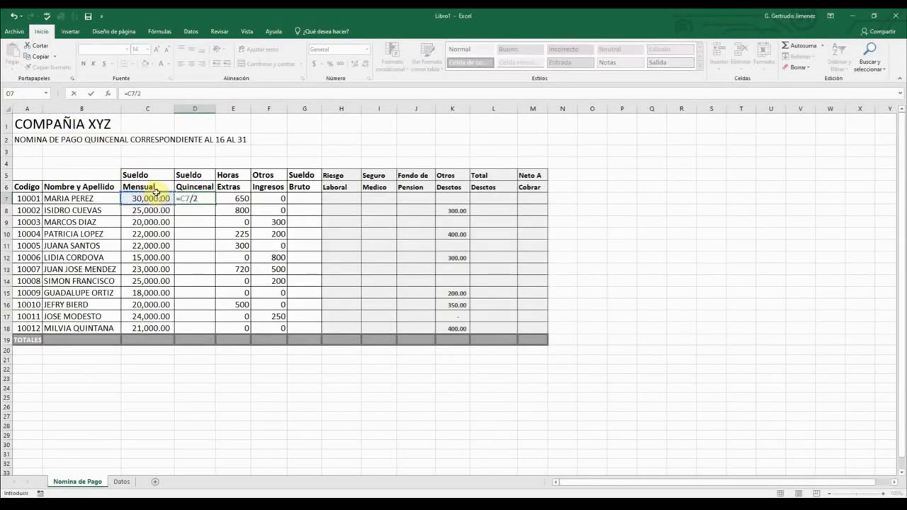
key(ctrl+Return)
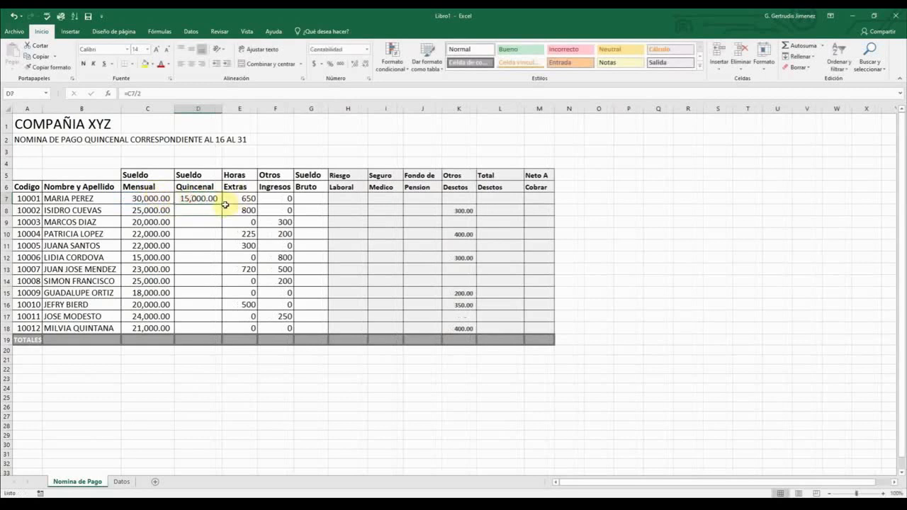
drag(221, 205, 226, 333)
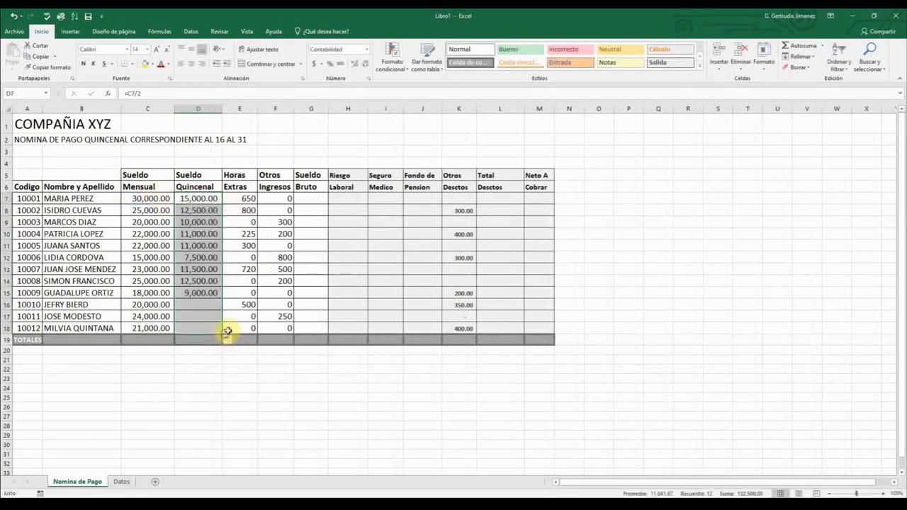
- Calculate Sueldo Bruto for the first employee in G7 with =SUMA(D7:F7)
click(311, 200)
text(=)
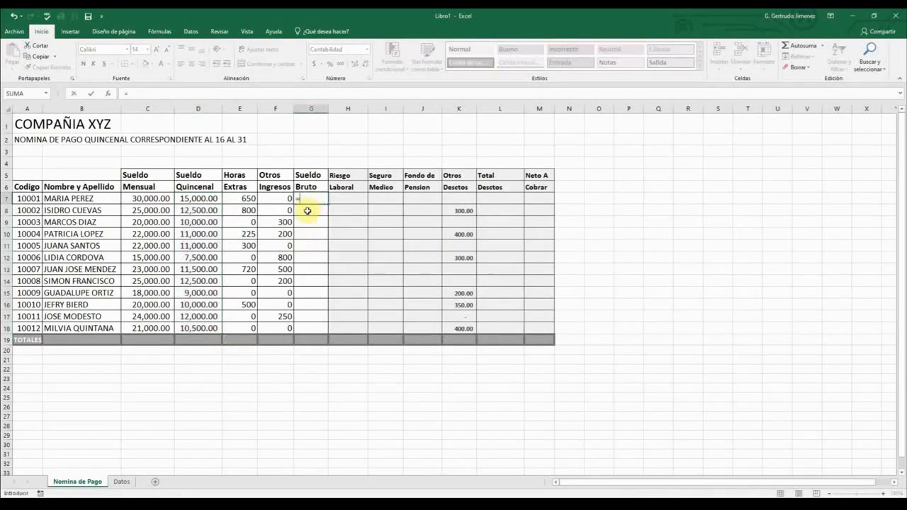
text(SUMA)
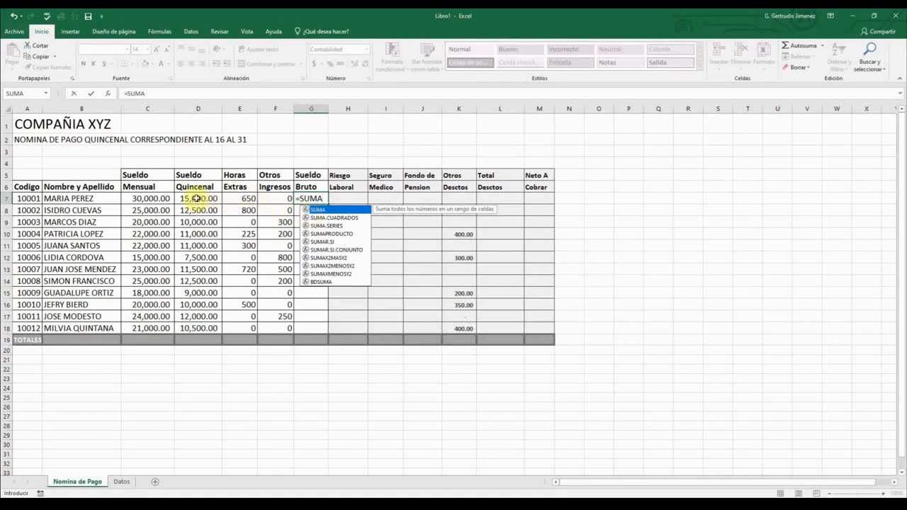
text(()
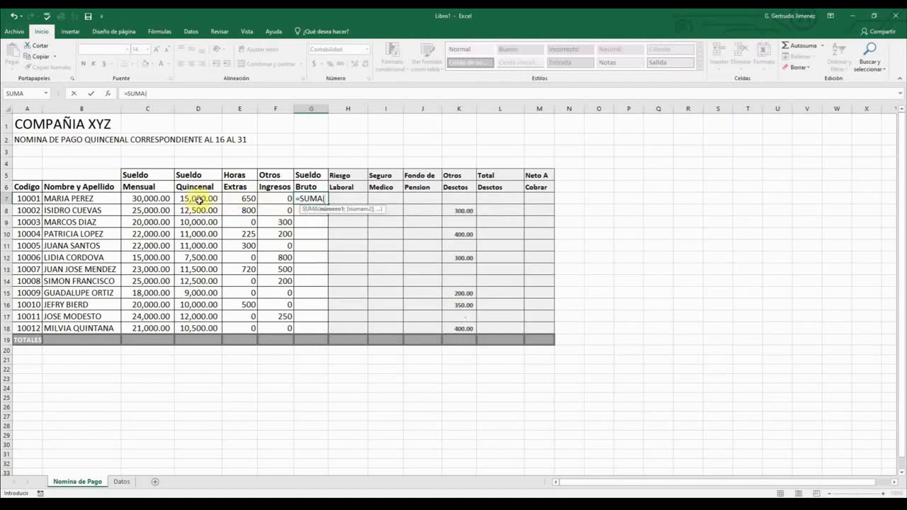
drag(199, 200, 281, 204)
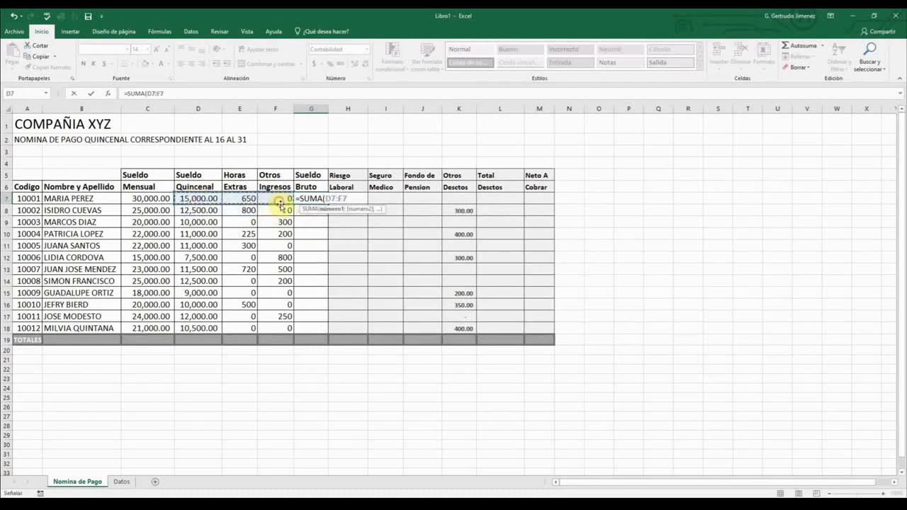
text())
key(Return)
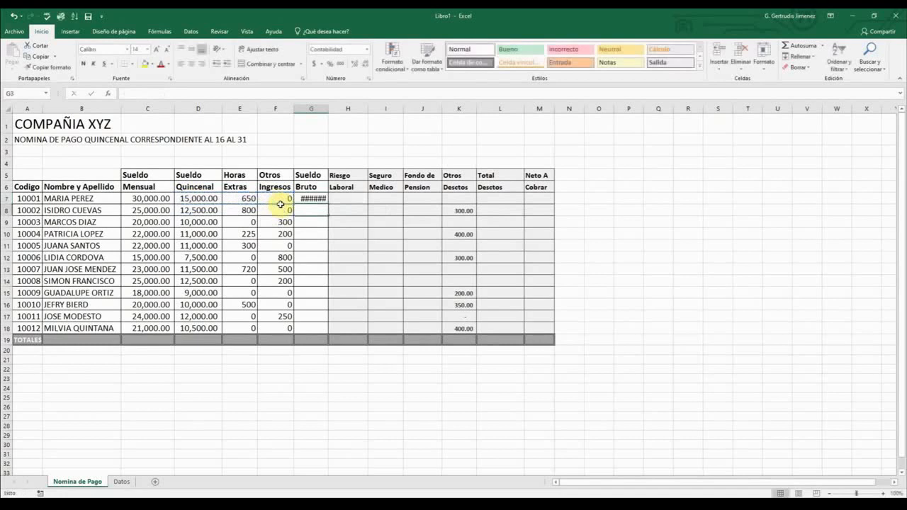
- Widen column G to fit its amounts and fill the Sueldo Bruto formula from G7 down to G18
drag(328, 108, 349, 108)
click(330, 199)
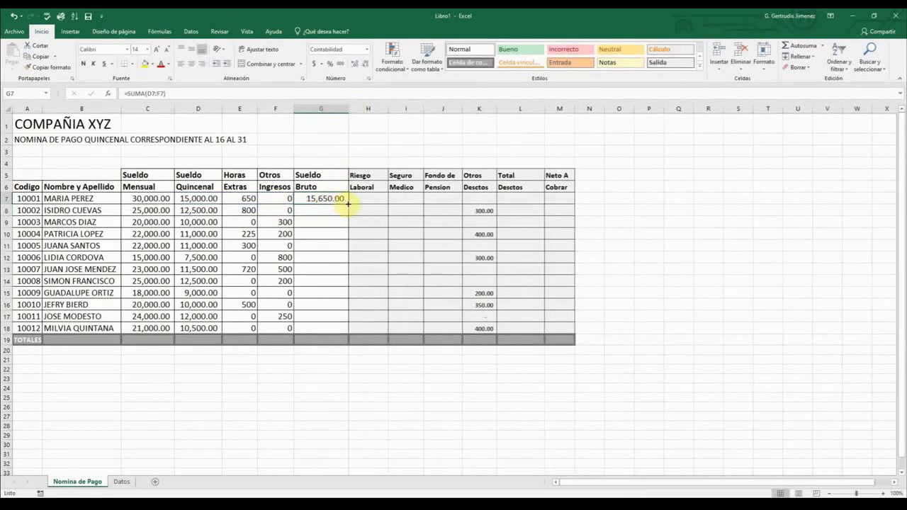
drag(348, 204, 356, 330)
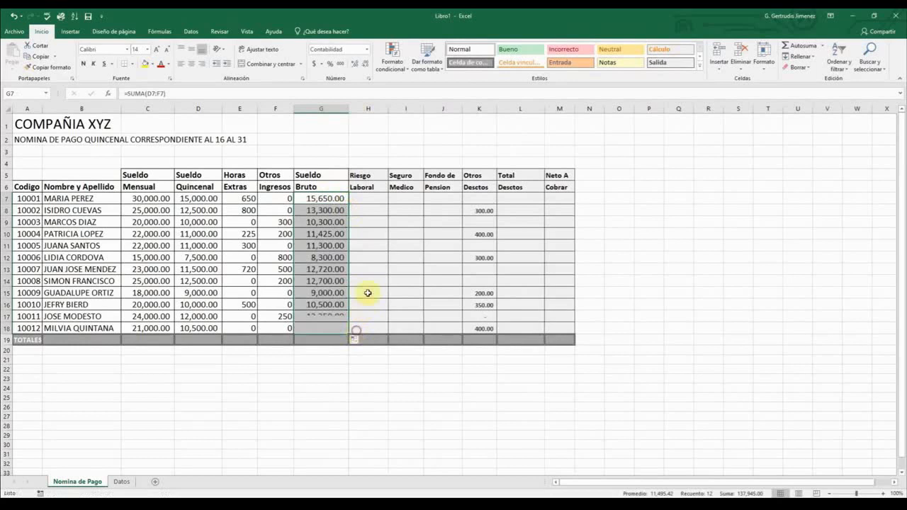
- Calculate Riesgo Laboral in H7 as the gross salary times the rate on the Datos sheet, =G7*Datos!B1
click(372, 200)
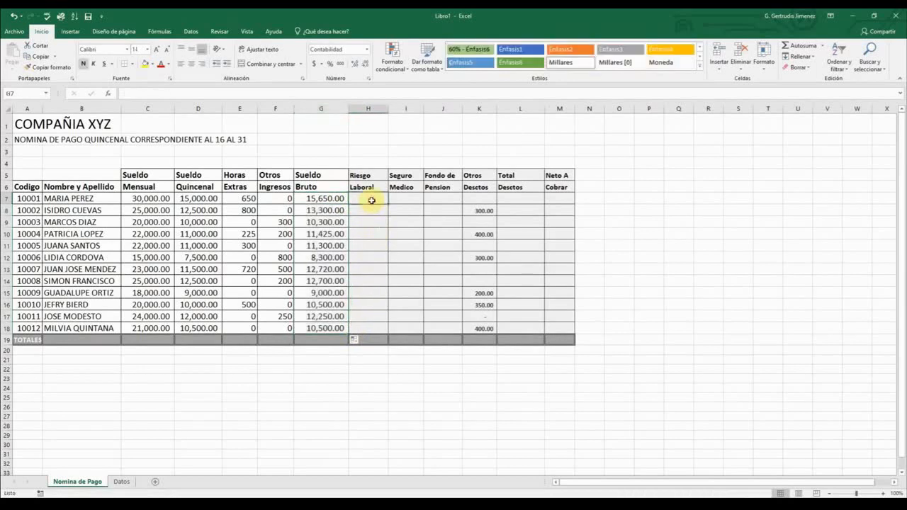
text(=)
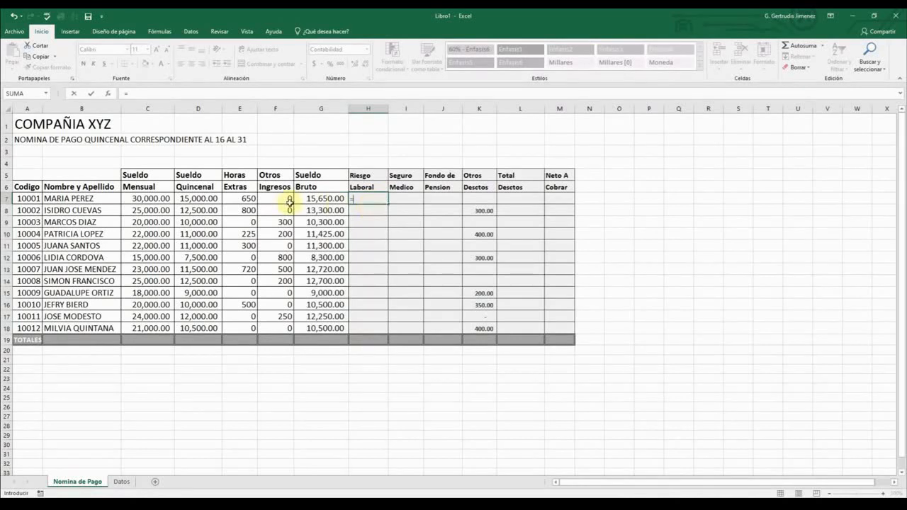
click(310, 198)
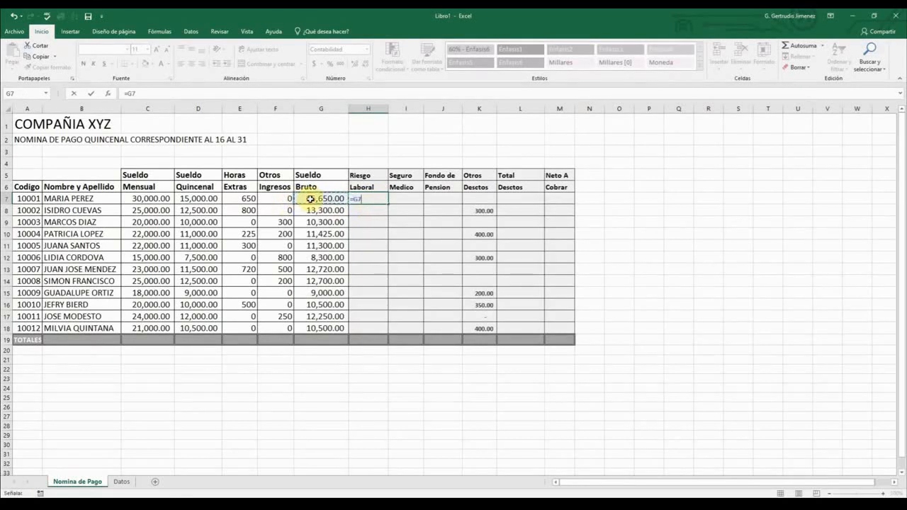
text(*)
click(122, 482)
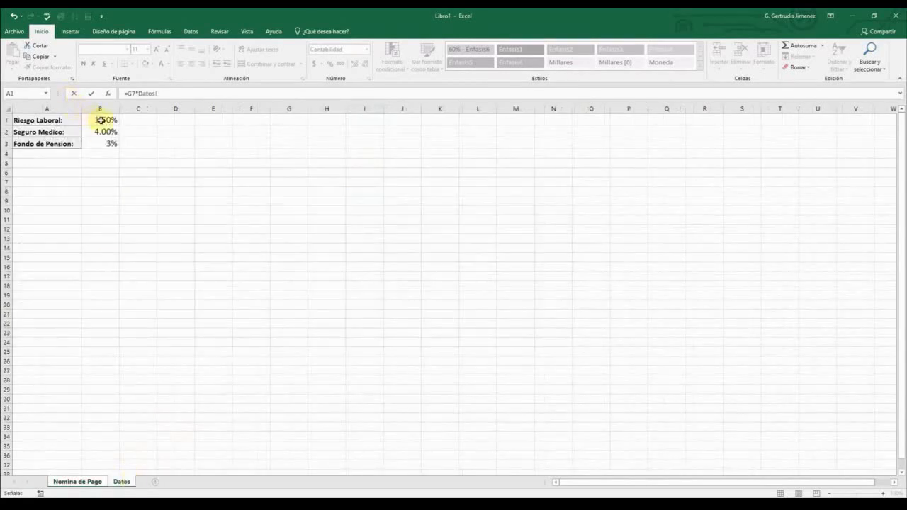
click(101, 121)
key(Return)
- Make the rate reference in H7 absolute as =G7*Datos!$B$1 and fill the formula down to H18
click(370, 198)
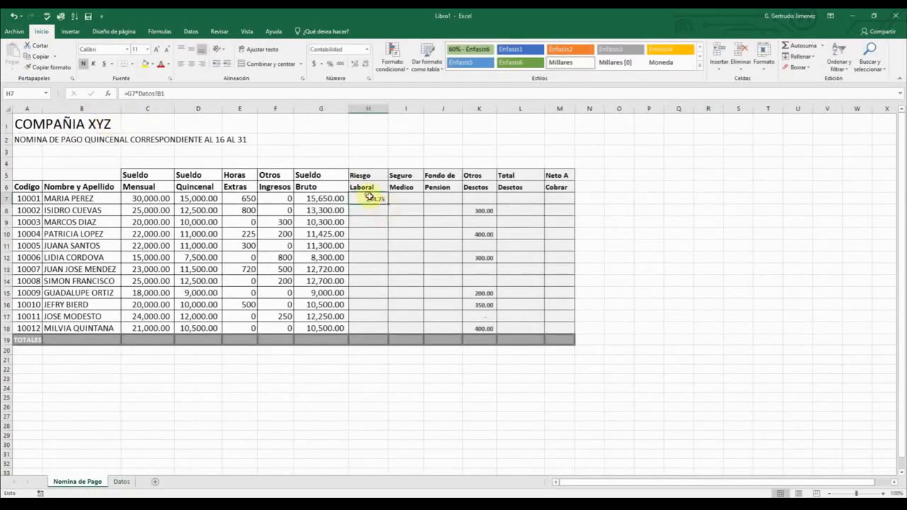
click(157, 93)
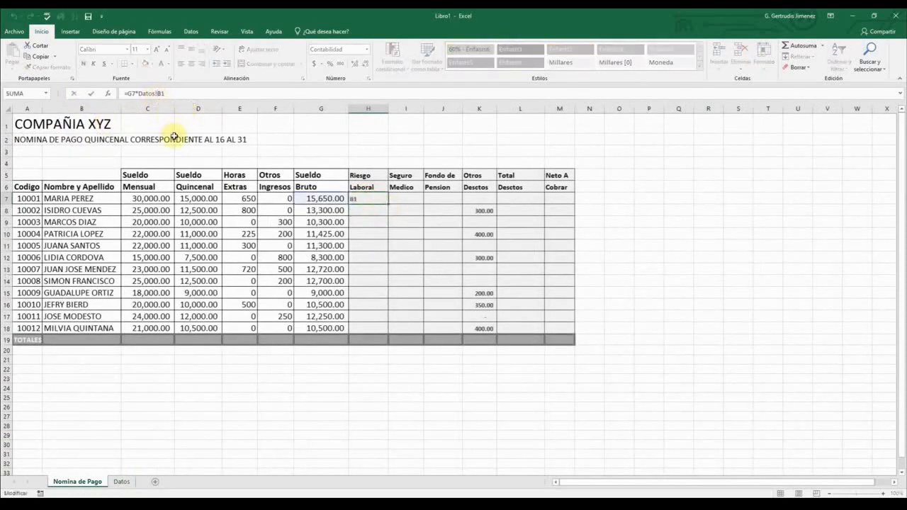
text($B$)
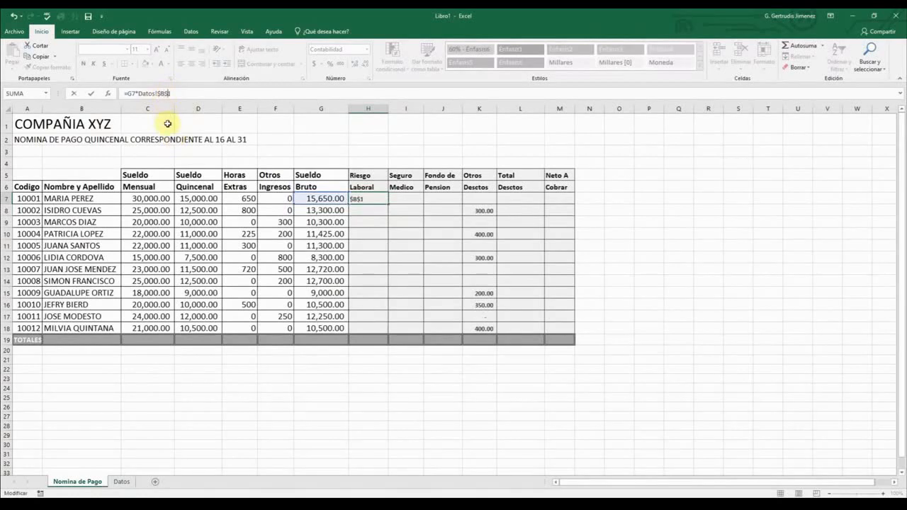
key(Return)
click(375, 200)
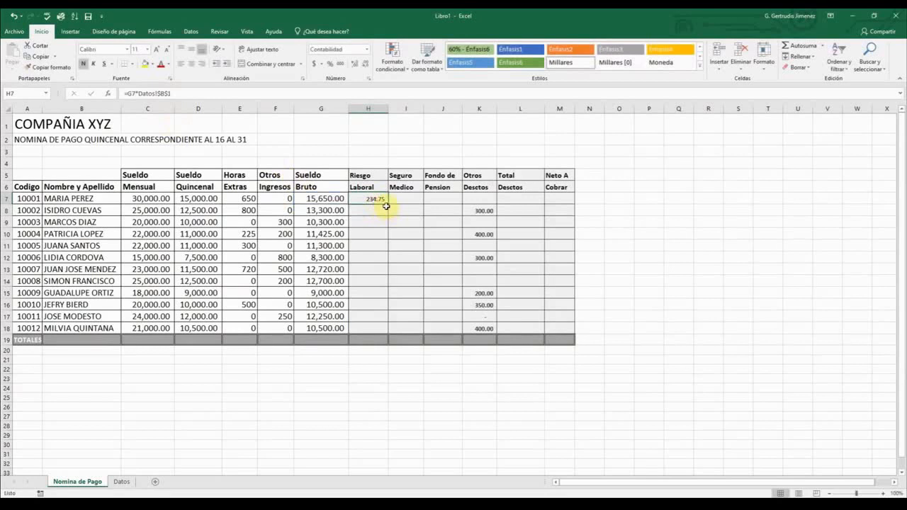
drag(388, 205, 376, 331)
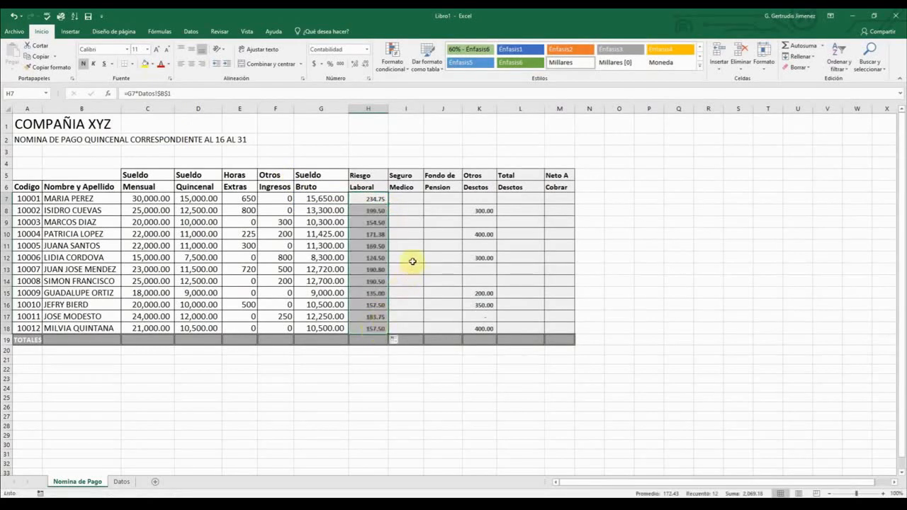
- Calculate Seguro Medico in I7 as the gross salary times its Datos sheet rate, =G7*Datos!B2
click(406, 198)
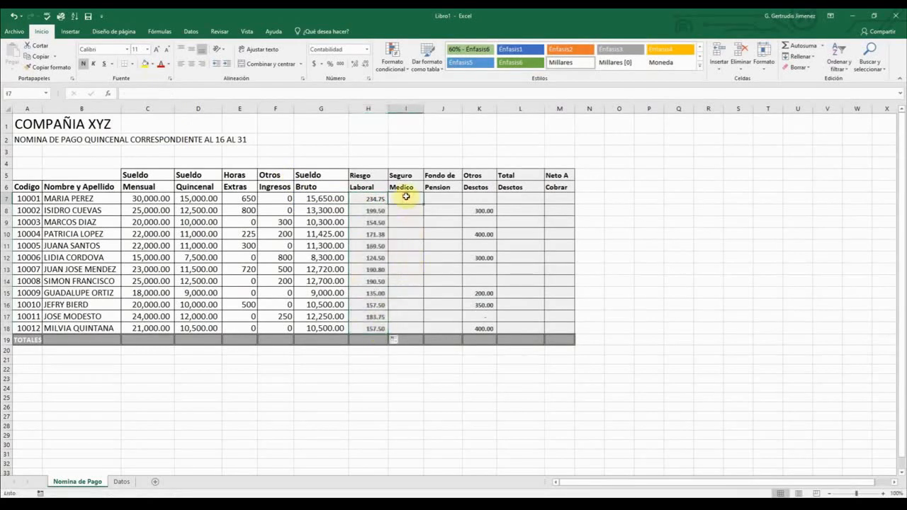
text(=)
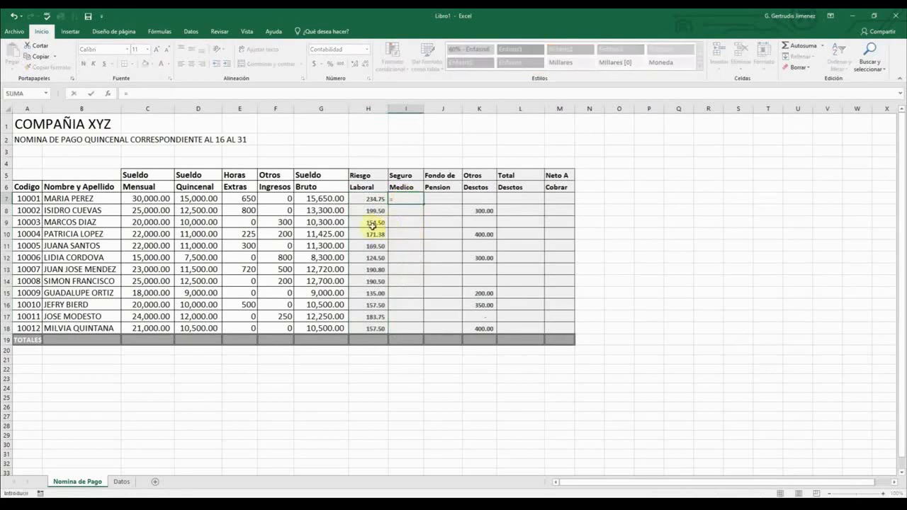
click(321, 199)
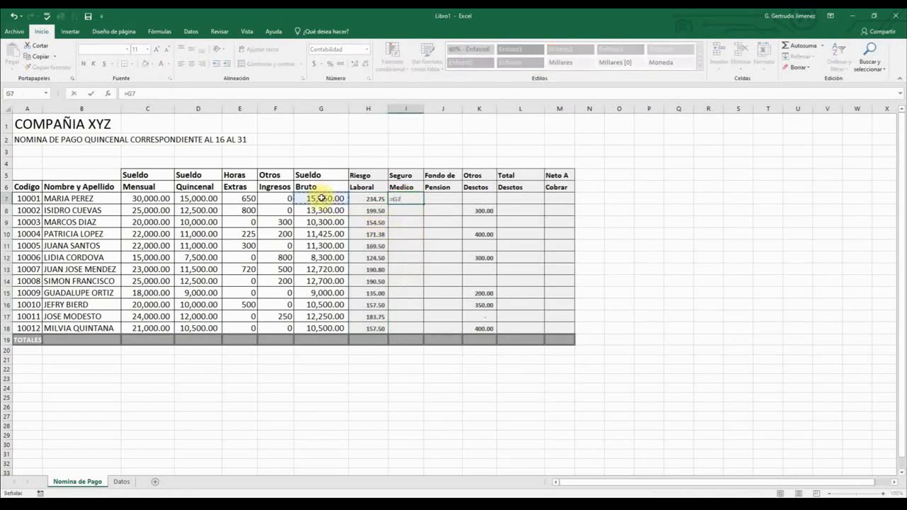
text(*)
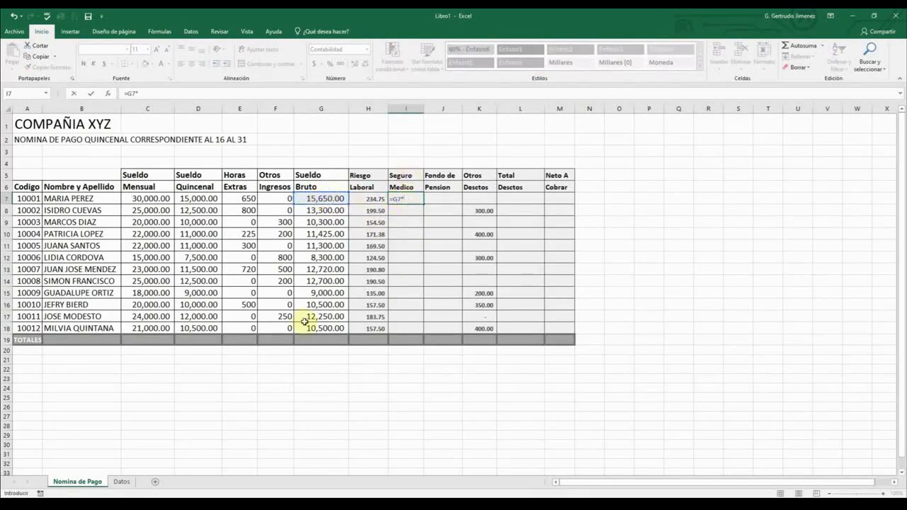
click(122, 482)
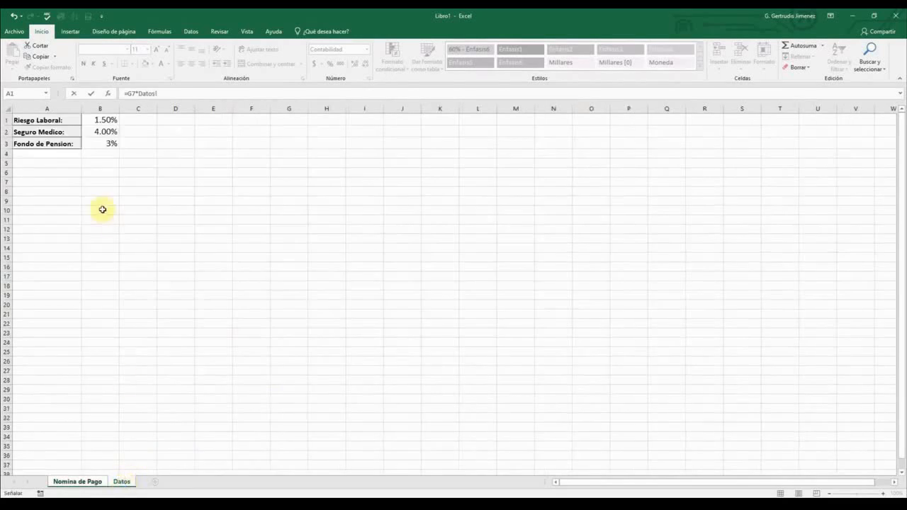
click(98, 131)
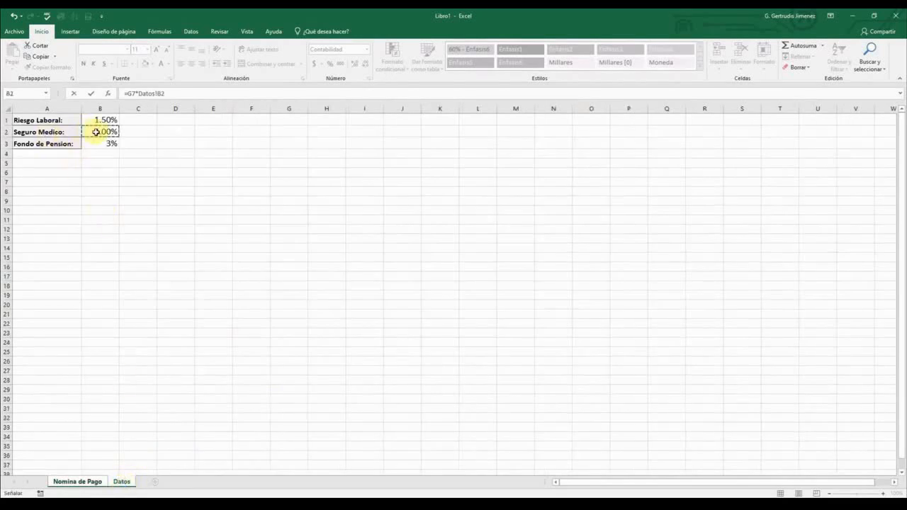
key(Return)
- Make the rate reference in I7 absolute as =G7*Datos!$B$2 and fill the formula down to I18
click(412, 199)
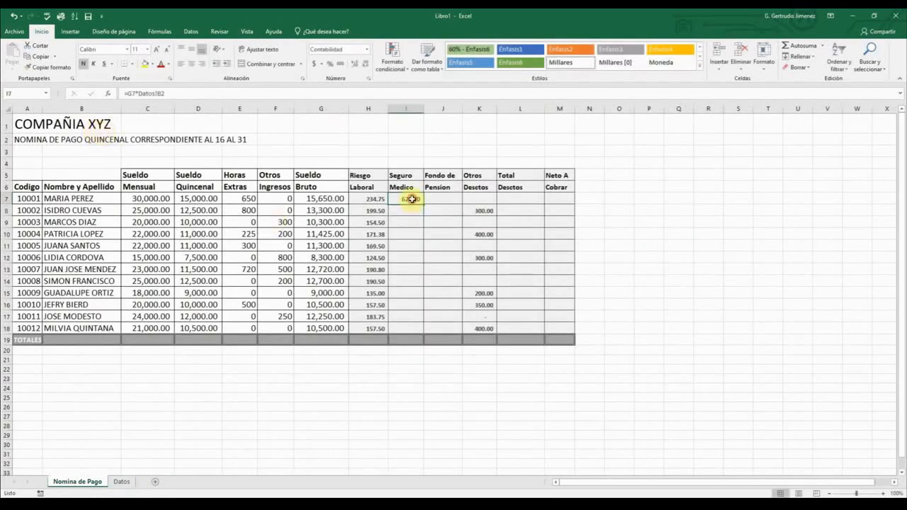
click(158, 93)
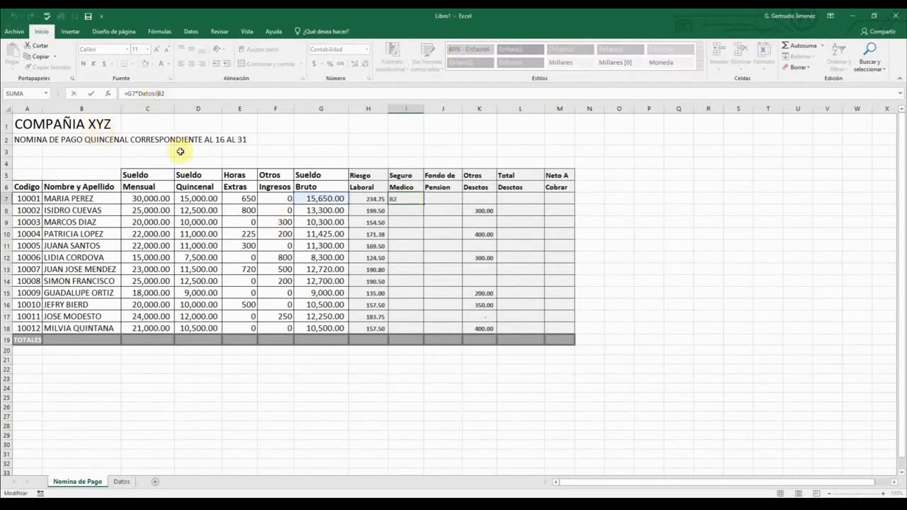
text($B$)
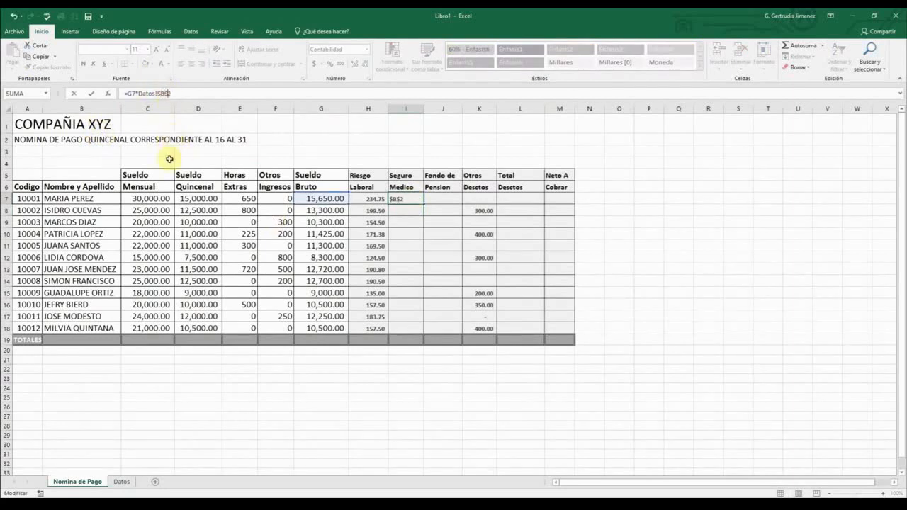
key(Return)
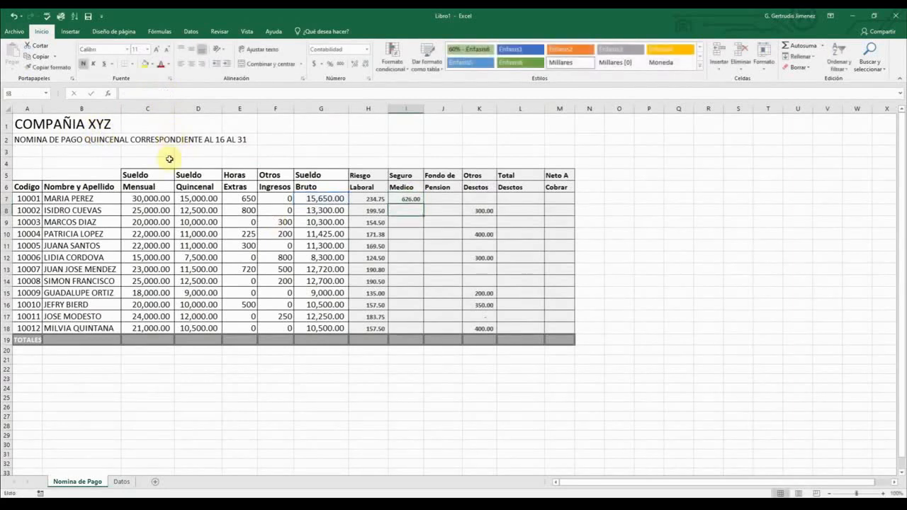
click(411, 200)
drag(423, 206, 441, 306)
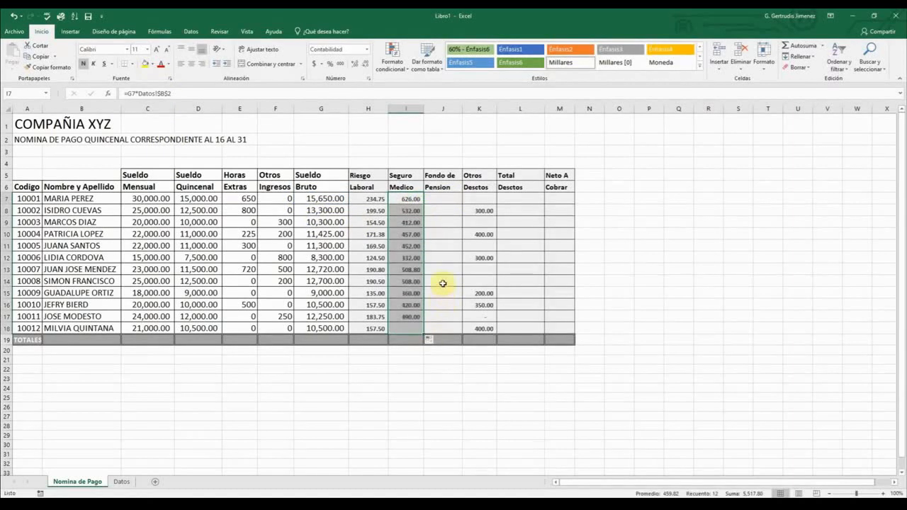
- Calculate Fondo de Pension in J7 as the gross salary times its Datos sheet rate, =G7*Datos!B3
click(441, 200)
text(=)
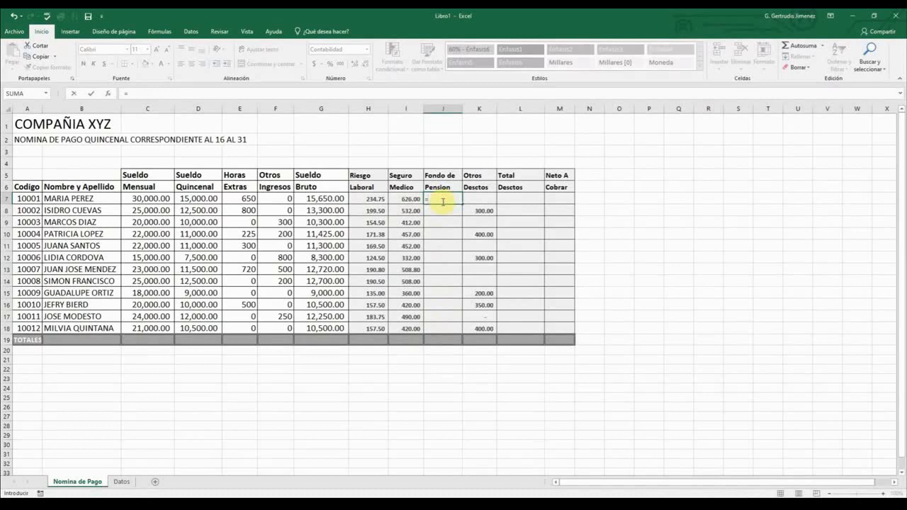
click(327, 201)
text(*)
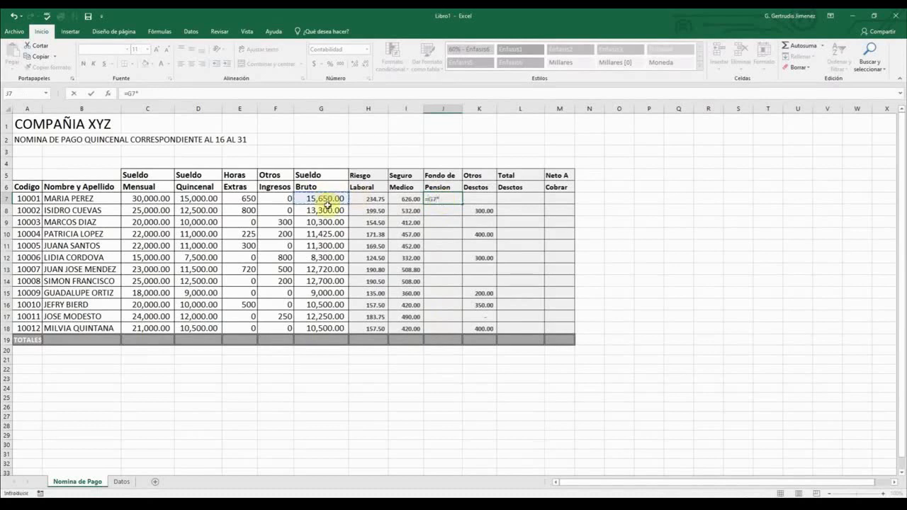
click(122, 484)
click(94, 146)
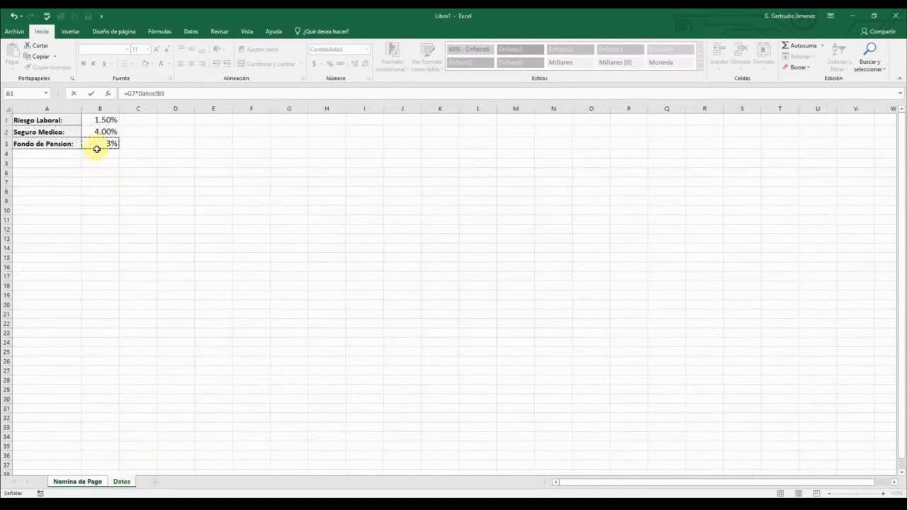
key(Return)
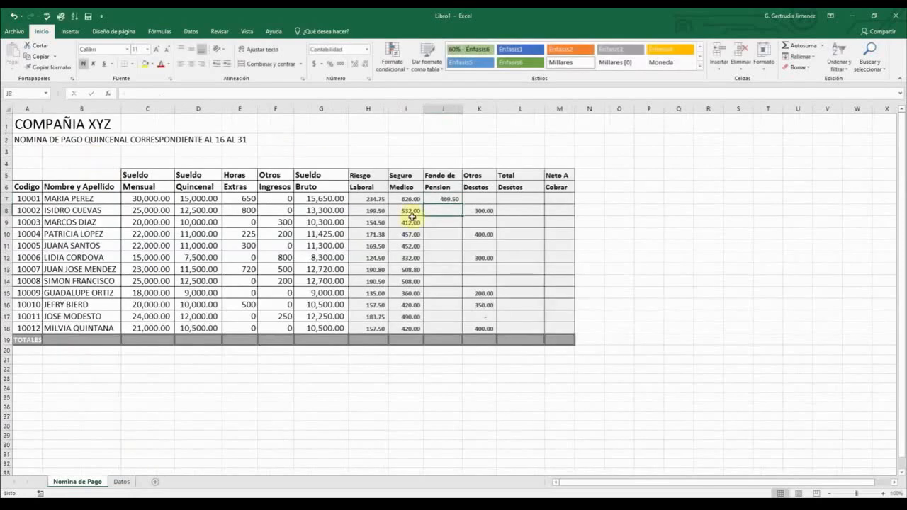
- Make the rate reference in J7 absolute as =G7*Datos!$B$3 and fill the formula down to J18
click(443, 200)
click(156, 93)
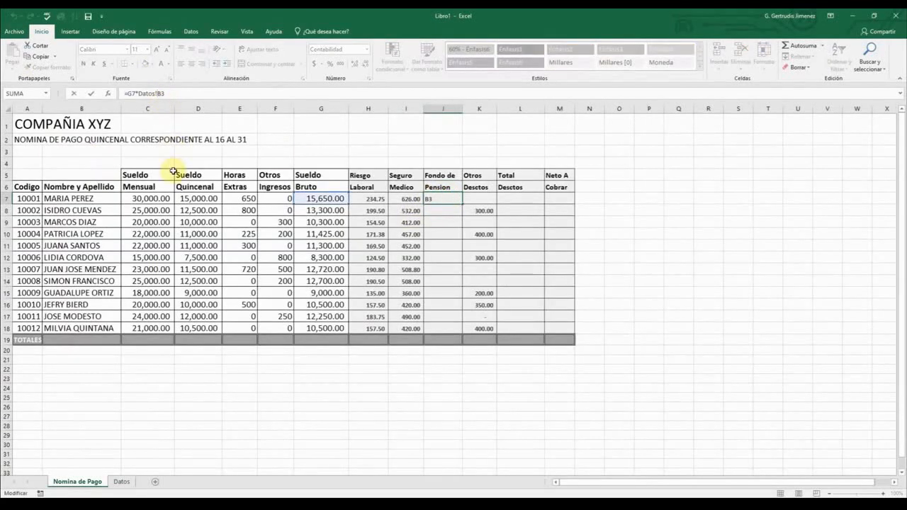
text($)
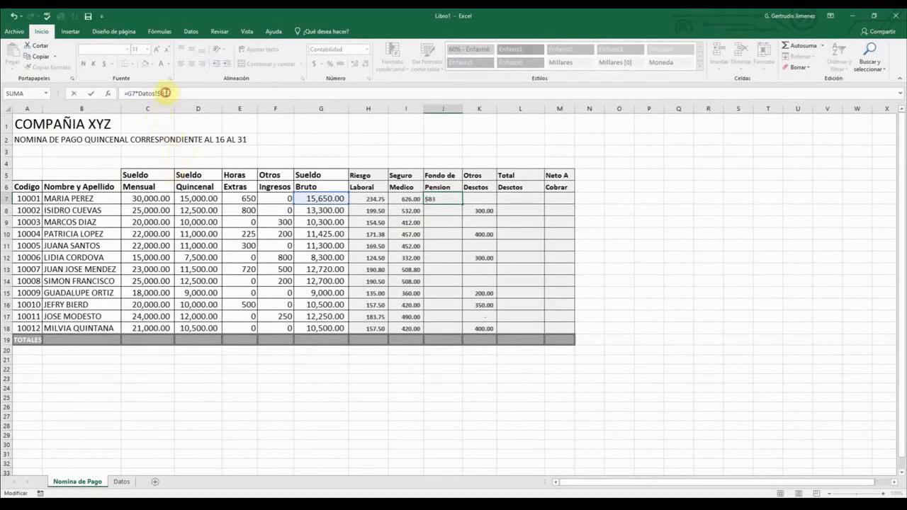
key(Right)
text($)
key(Return)
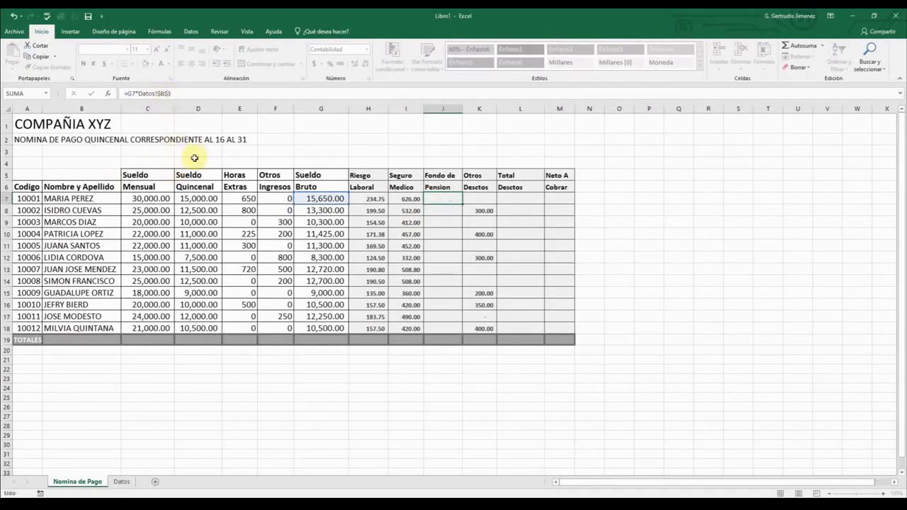
click(455, 201)
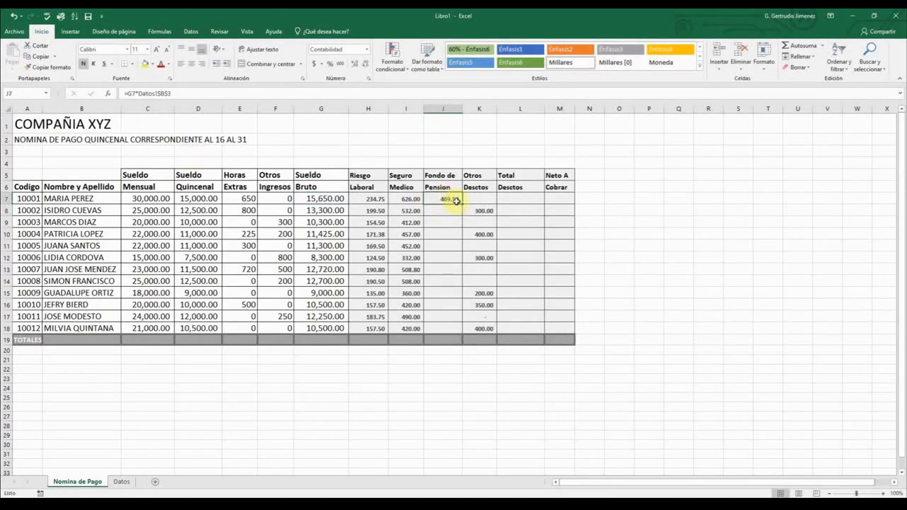
drag(461, 204, 449, 332)
- Calculate Total Desctos in L7 with =SUMA(H7:K7) and fill the formula down to L18
click(520, 200)
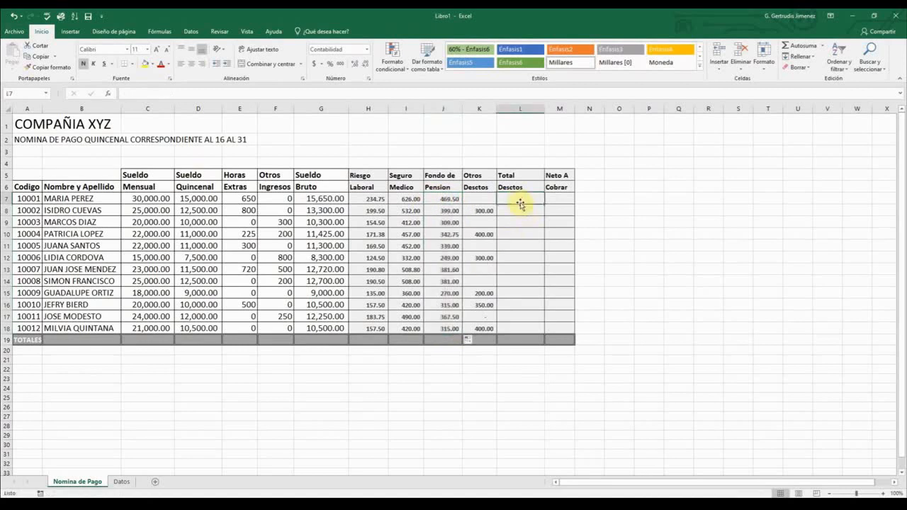
text(=SUMA)
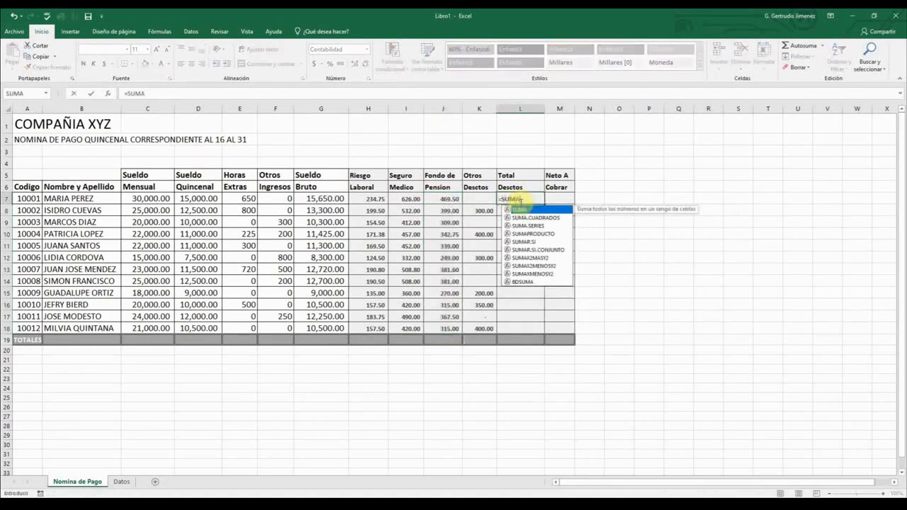
text(()
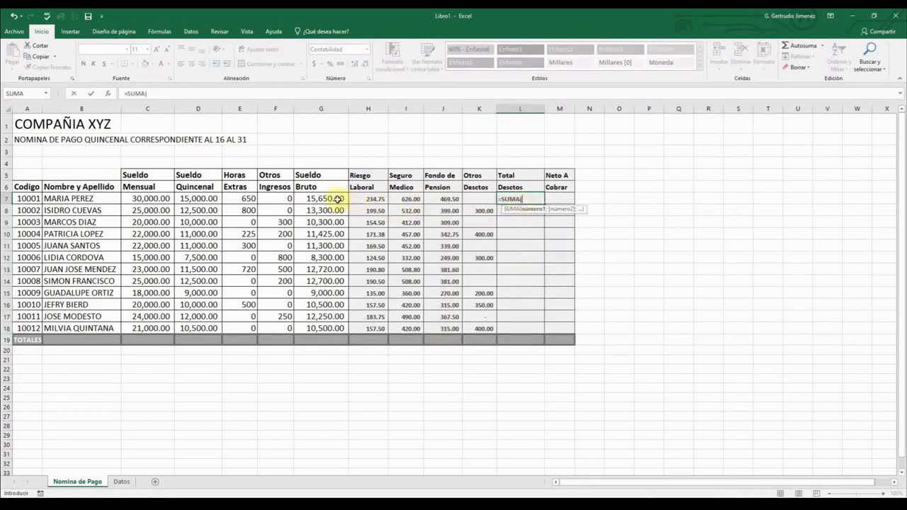
drag(353, 199, 479, 199)
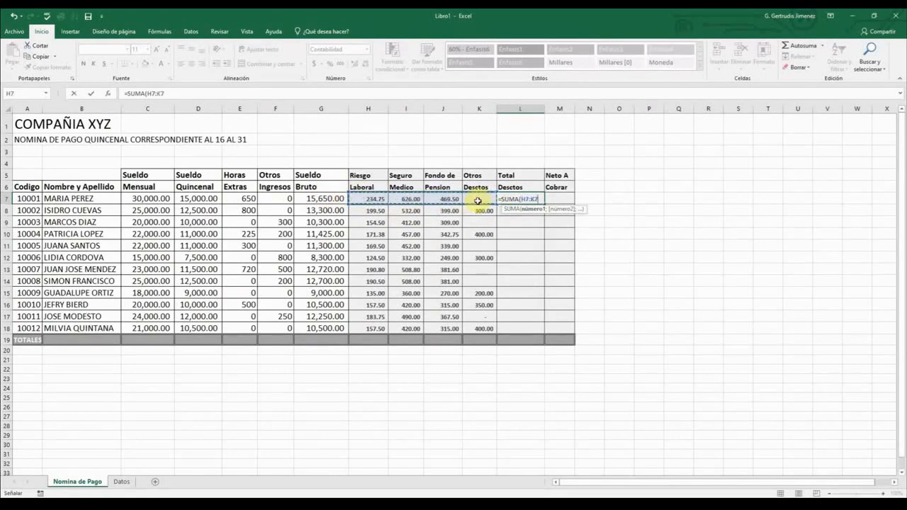
key(Return)
click(529, 199)
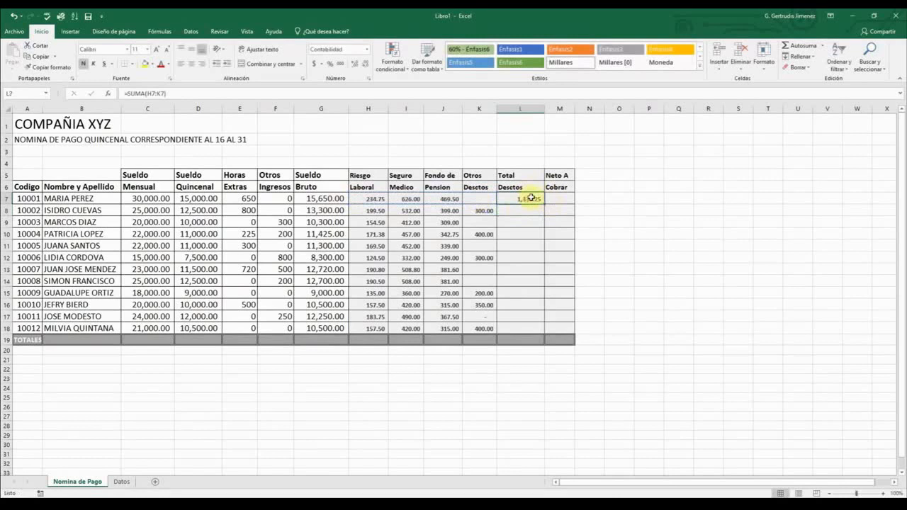
drag(543, 203, 533, 328)
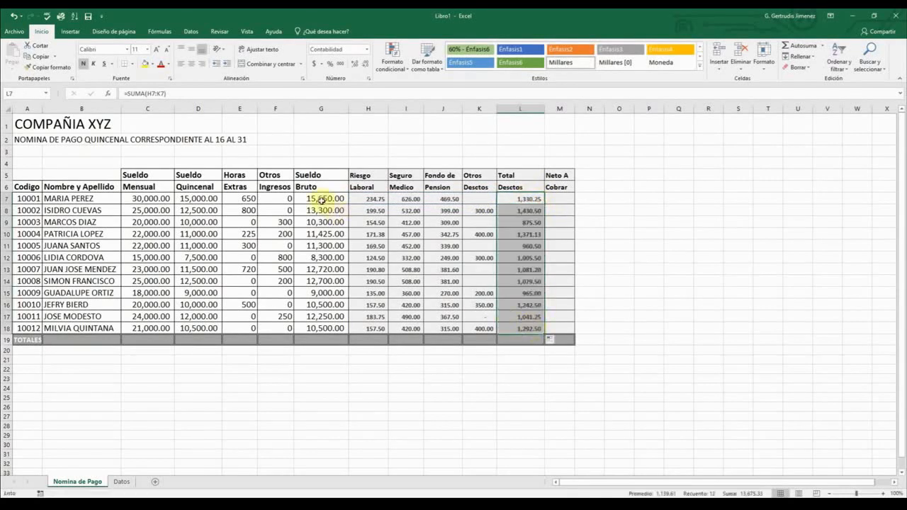
- Calculate Neto A Cobrar in M7 as gross salary minus total deductions, =G7-L7
click(565, 203)
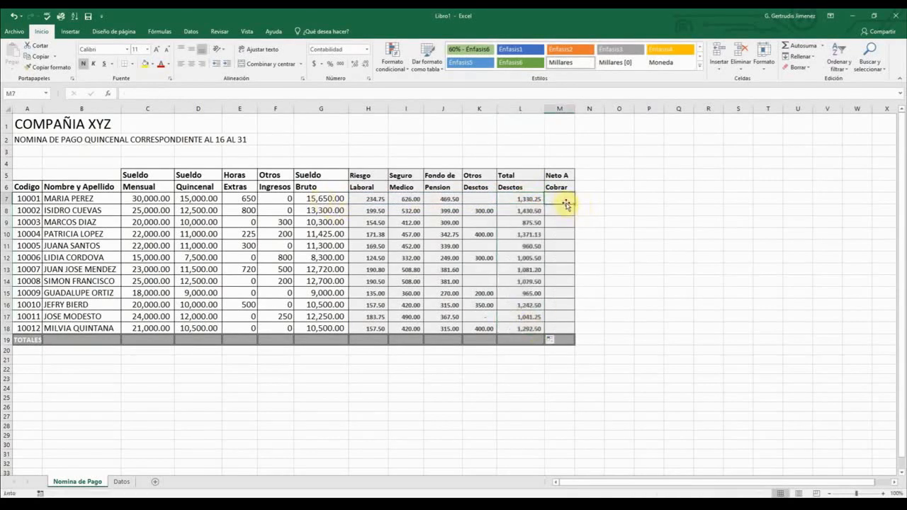
text(=)
click(320, 199)
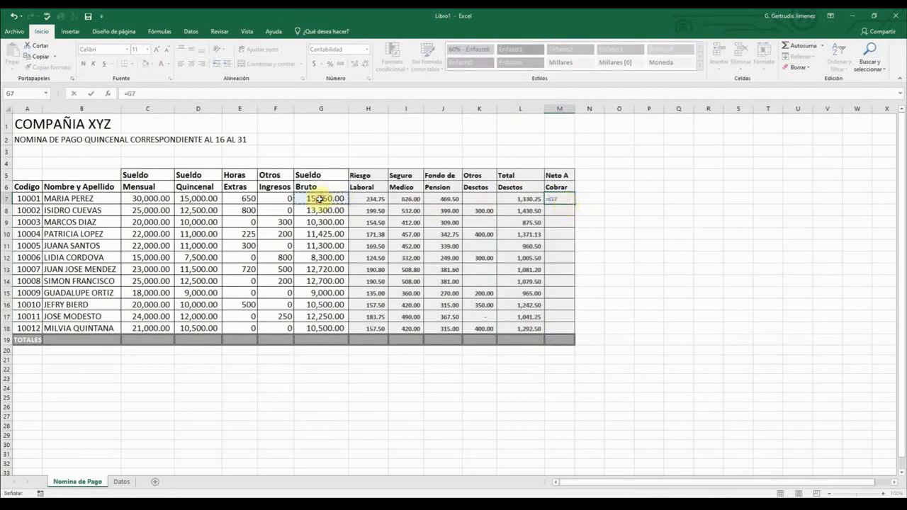
text(-)
click(503, 198)
key(Return)
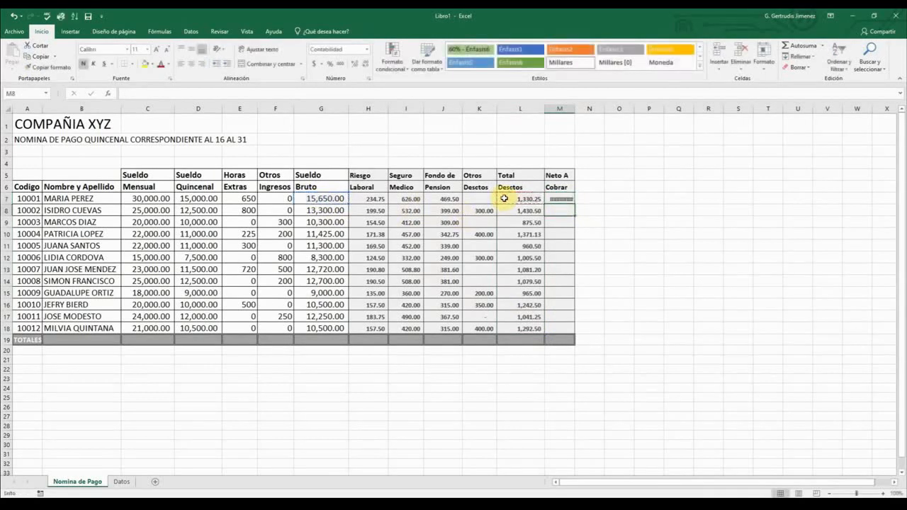
- Widen column M to fit the net pay amounts and fill the M7 formula down to M18
drag(573, 107, 602, 107)
click(582, 198)
drag(598, 205, 587, 332)
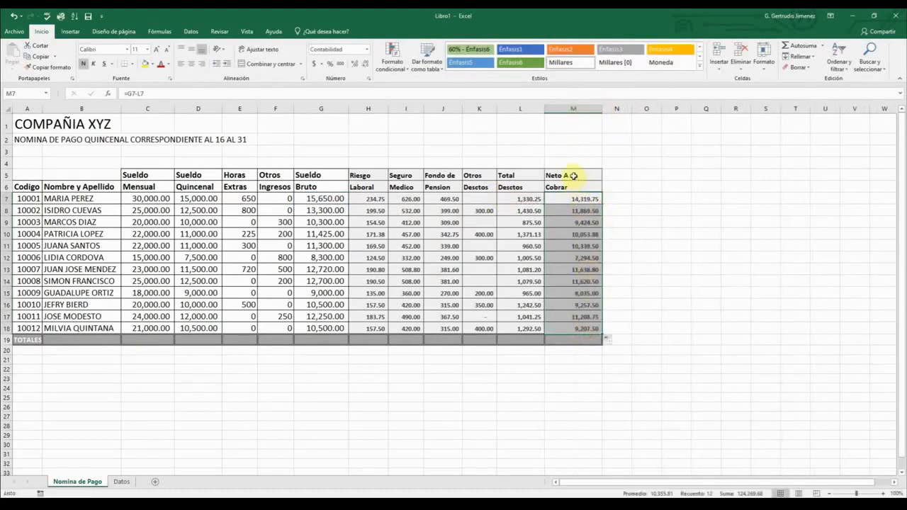
drag(579, 176, 570, 326)
click(479, 246)
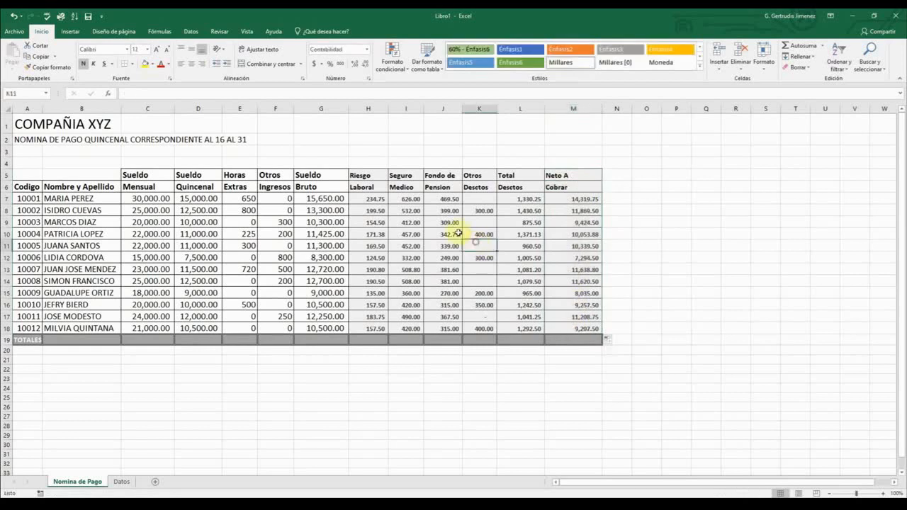
- Total the Sueldo Mensual column in C19 of the TOTALES row with =SUMA(C7:C18)
click(155, 339)
text(=S)
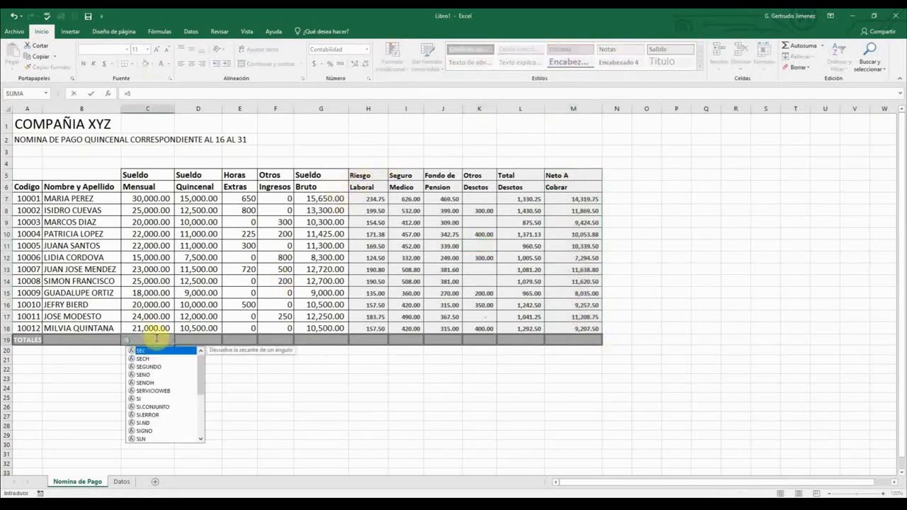
text(UMA()
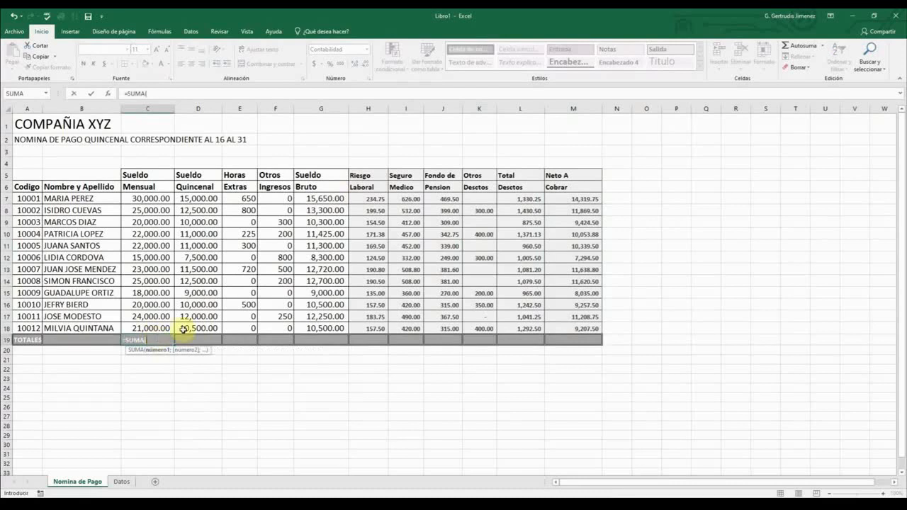
click(144, 199)
drag(145, 198, 151, 326)
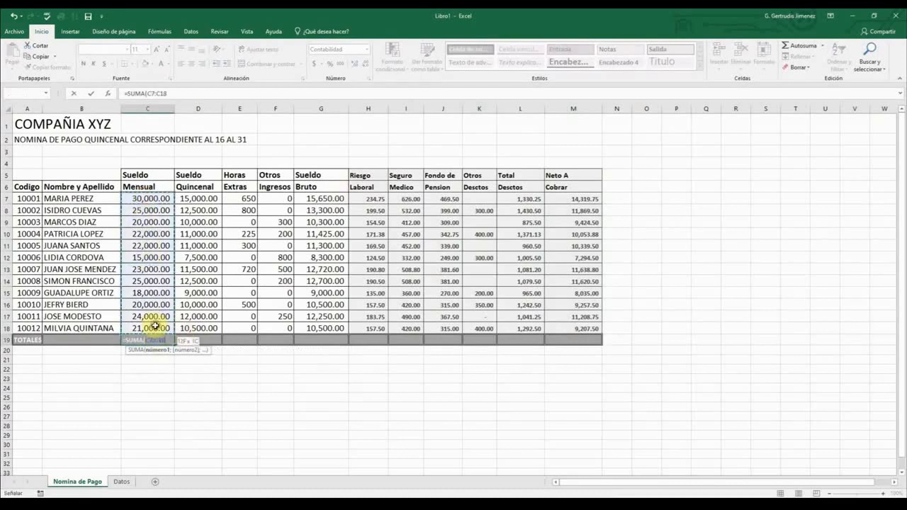
key(Return)
- Total the Sueldo Quincenal column in D19 with =SUMA(D7:D18)
click(188, 338)
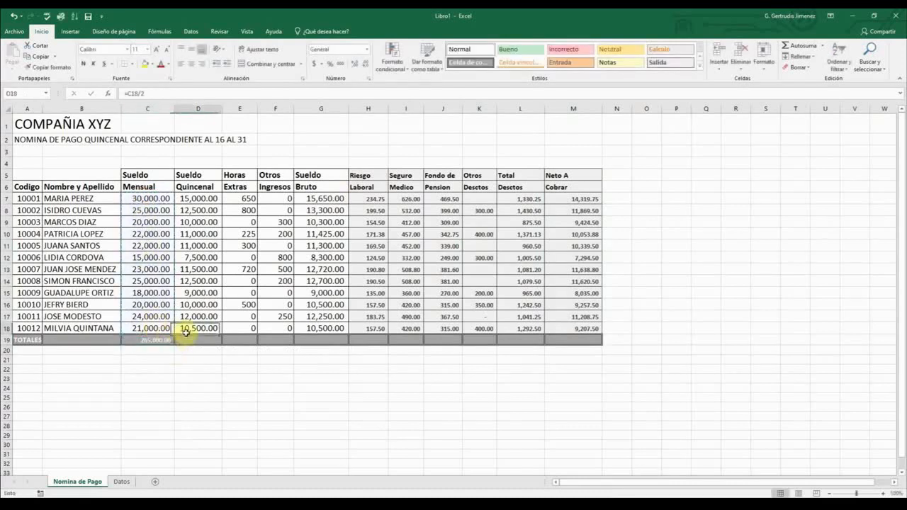
text(=S)
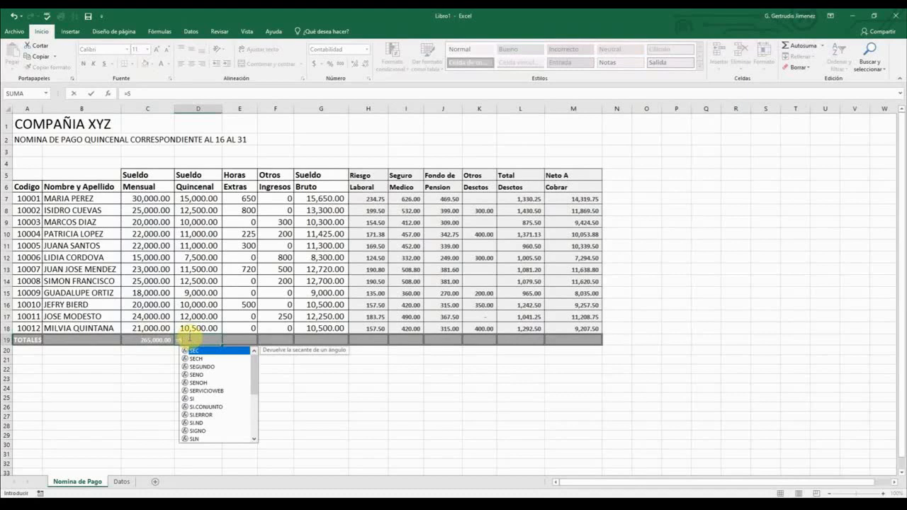
text(UMA()
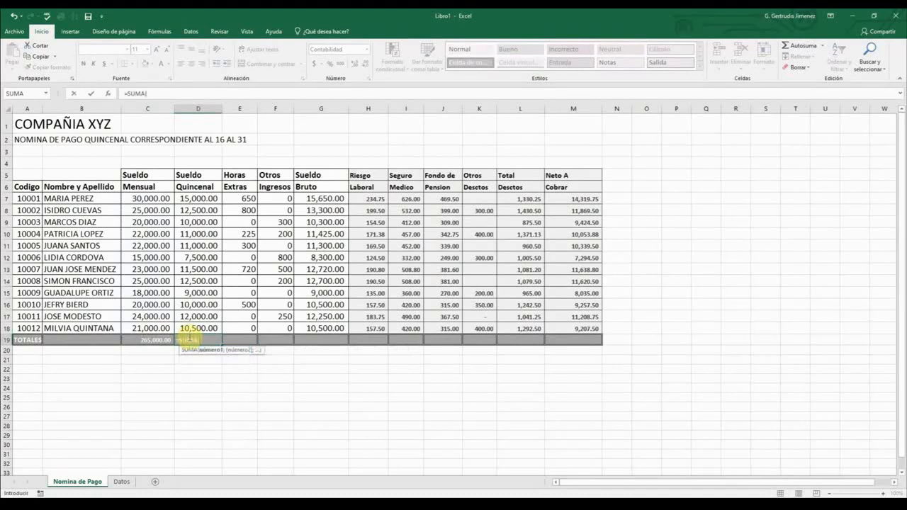
drag(201, 199, 200, 323)
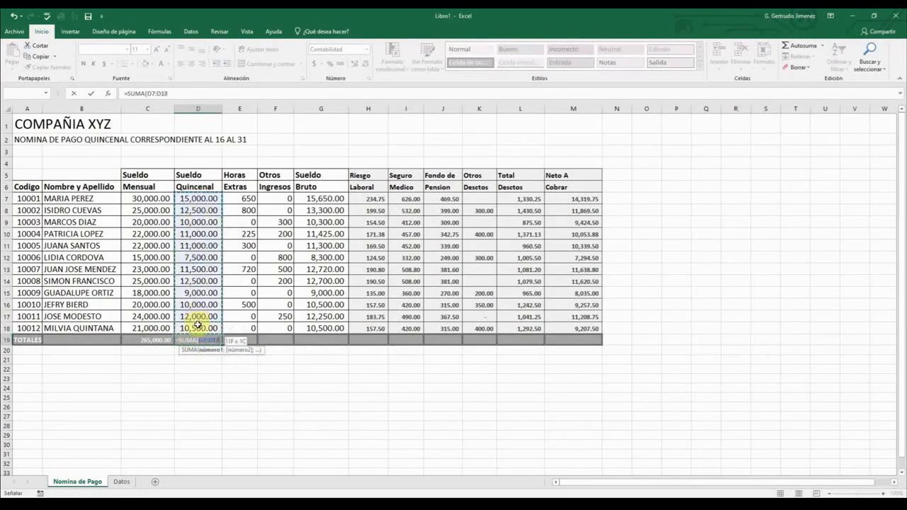
key(Return)
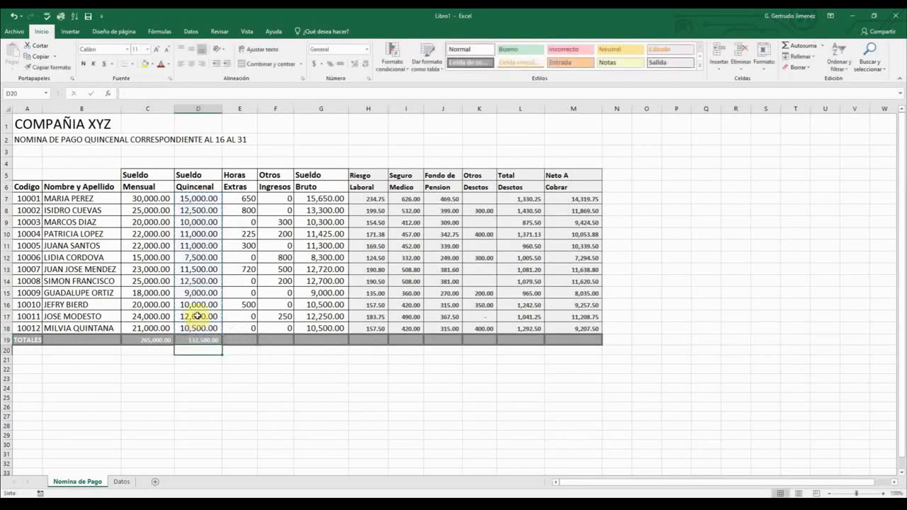
- Fill the D19 total formula across the TOTALES row to the Neto A Cobrar column
click(237, 339)
click(219, 340)
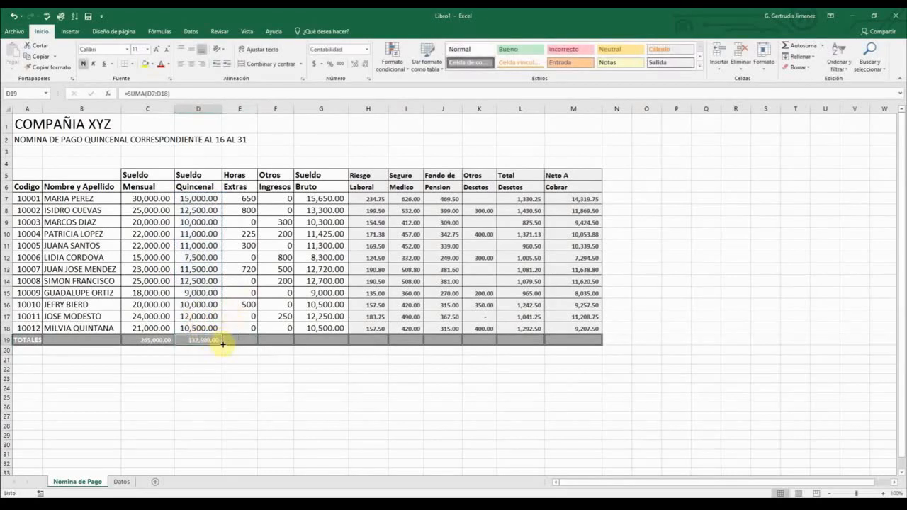
drag(222, 345, 593, 359)
click(204, 362)
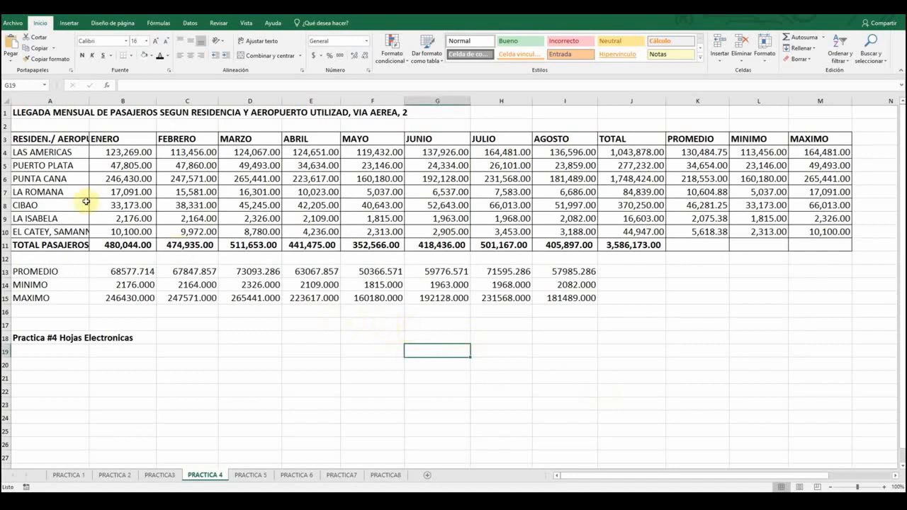
- On the PRACTICA 4 sheet, insert a blank row above PUNTA CANA and a blank column before ABRIL
right_click(5, 178)
click(46, 245)
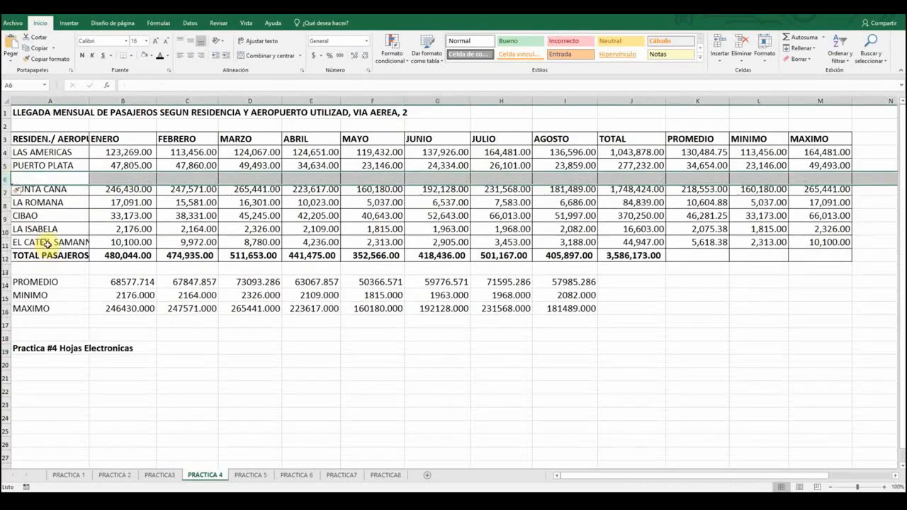
right_click(300, 100)
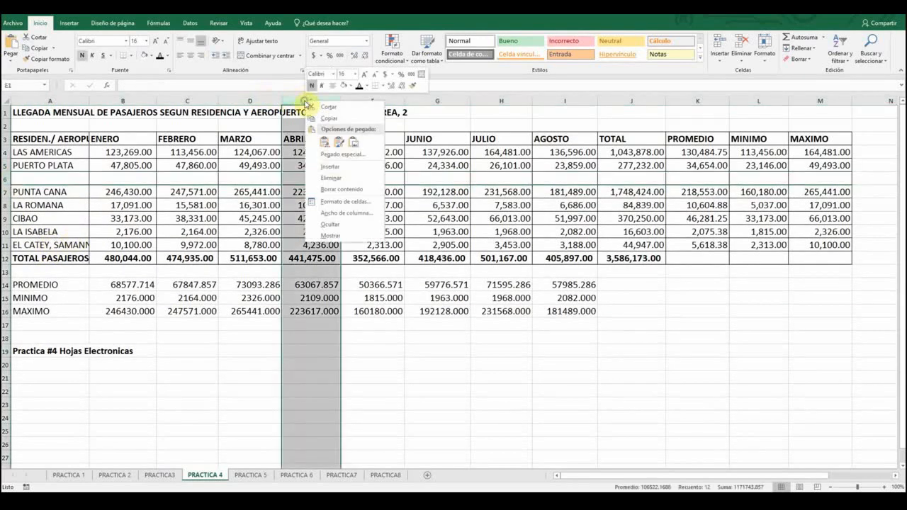
click(330, 167)
click(241, 177)
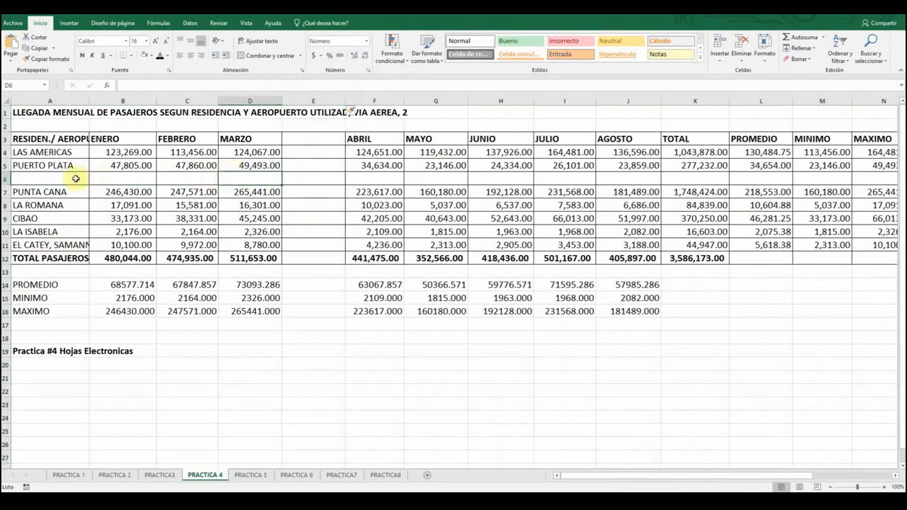
click(411, 178)
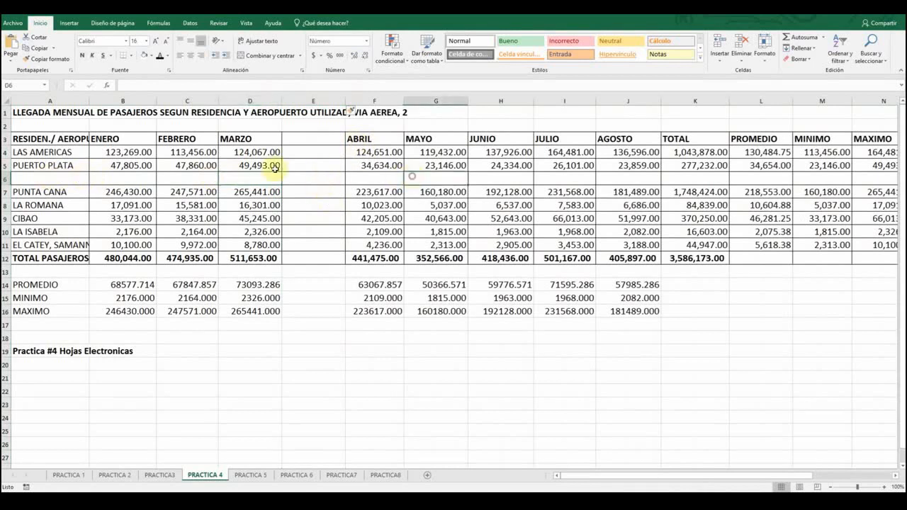
- Delete the blank column before ABRIL and the blank row above PUNTA CANA
right_click(312, 100)
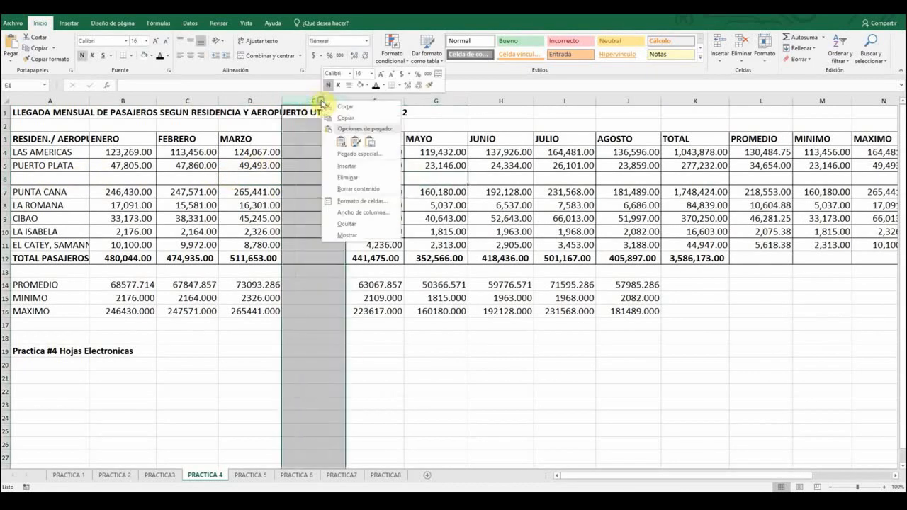
click(333, 180)
right_click(5, 179)
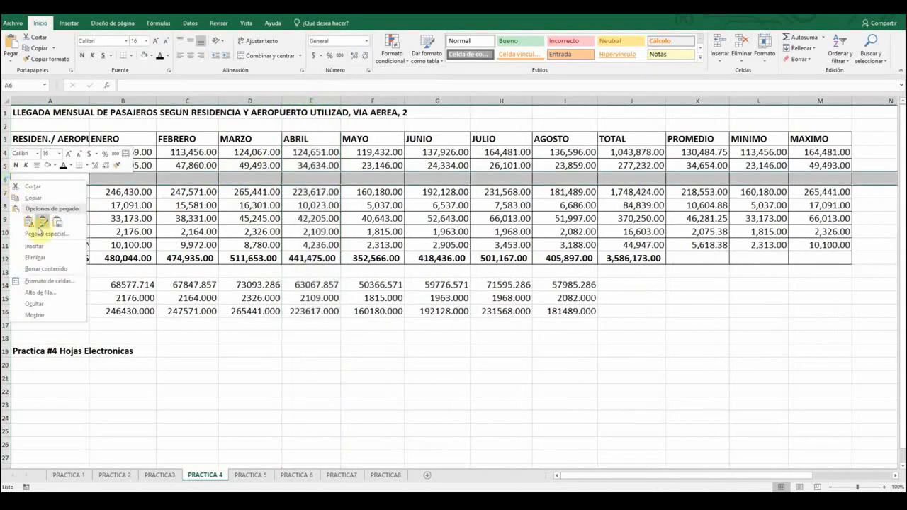
click(41, 254)
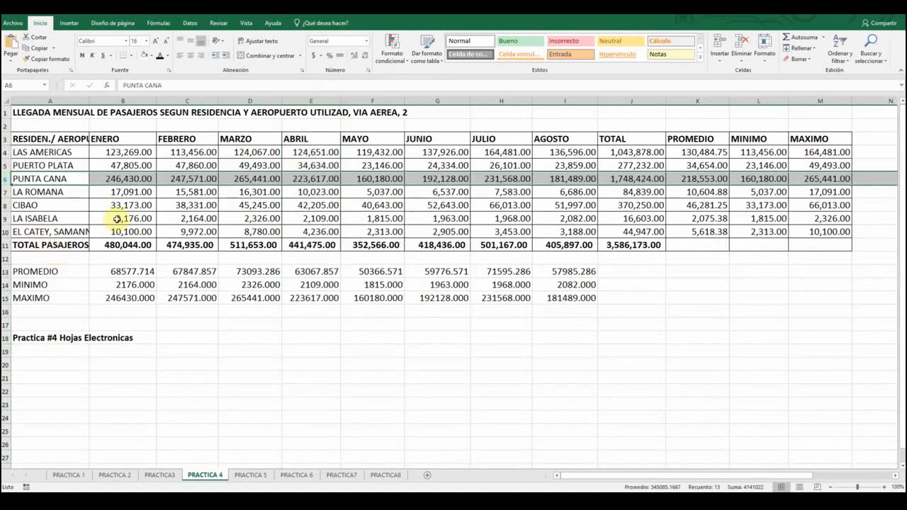
click(134, 176)
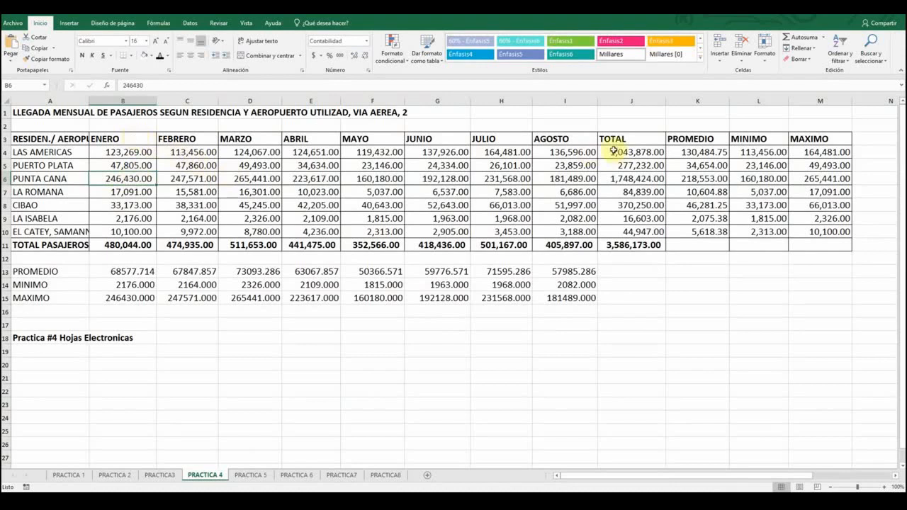
- Select the passenger data A3:I10, from the RESIDEN./ AEROPUERTO heading to the last airport's AGOSTO value
click(122, 139)
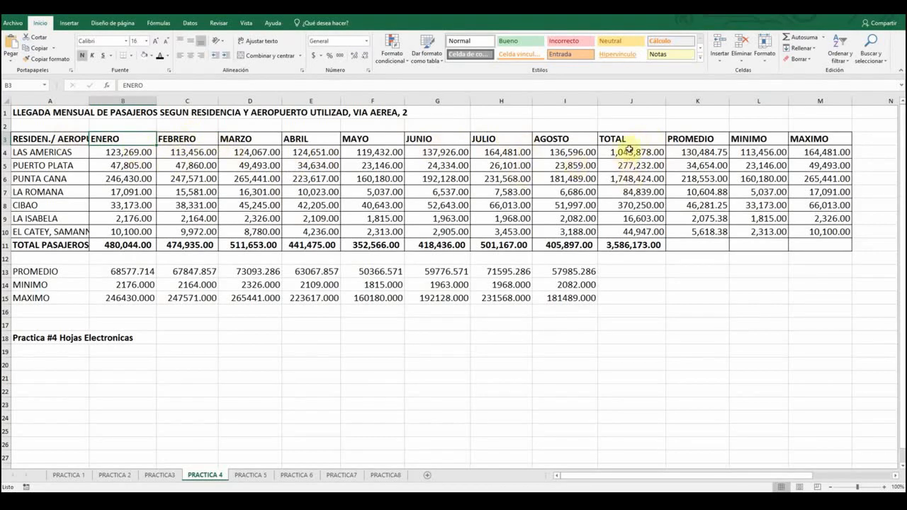
click(241, 140)
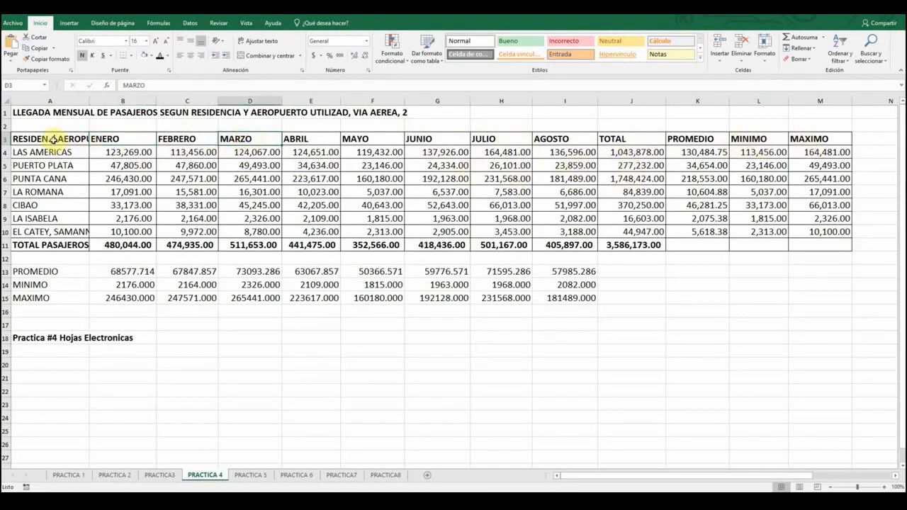
drag(53, 140, 566, 144)
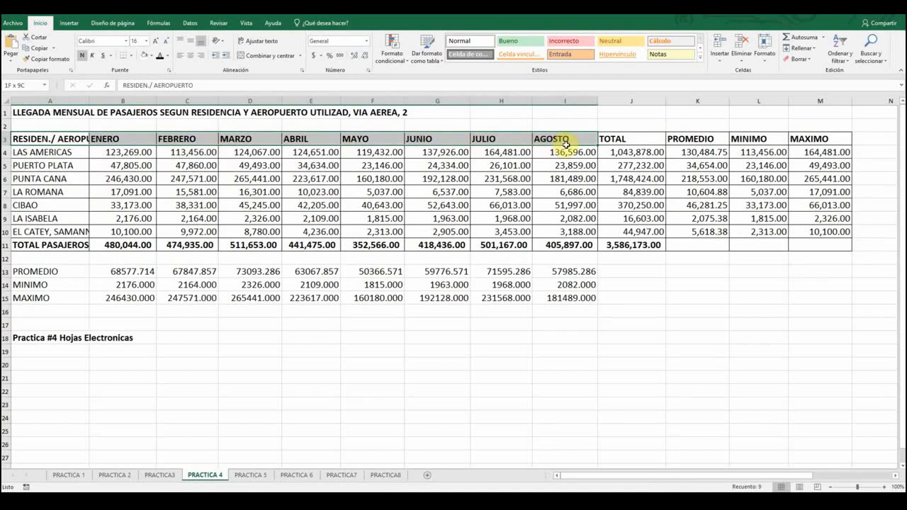
drag(566, 145, 579, 225)
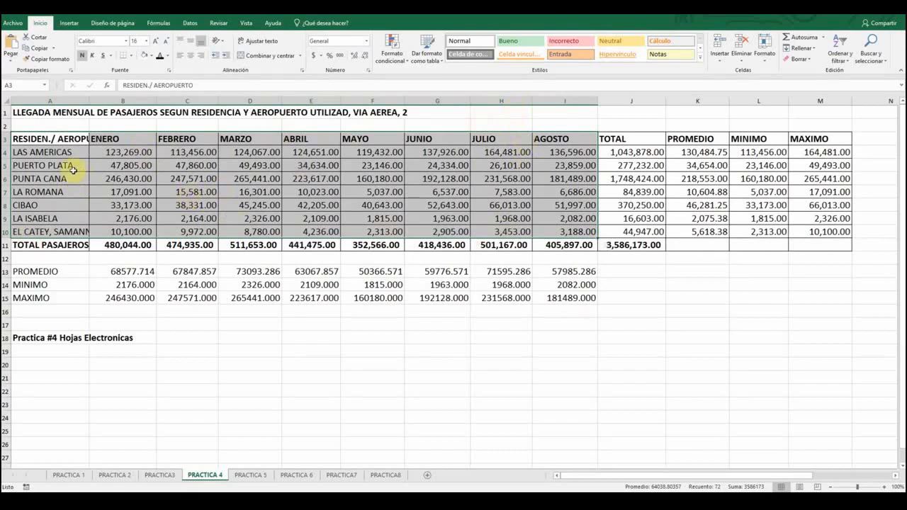
- Examine the combo, pie and line chart types available for the selected passenger data
click(70, 22)
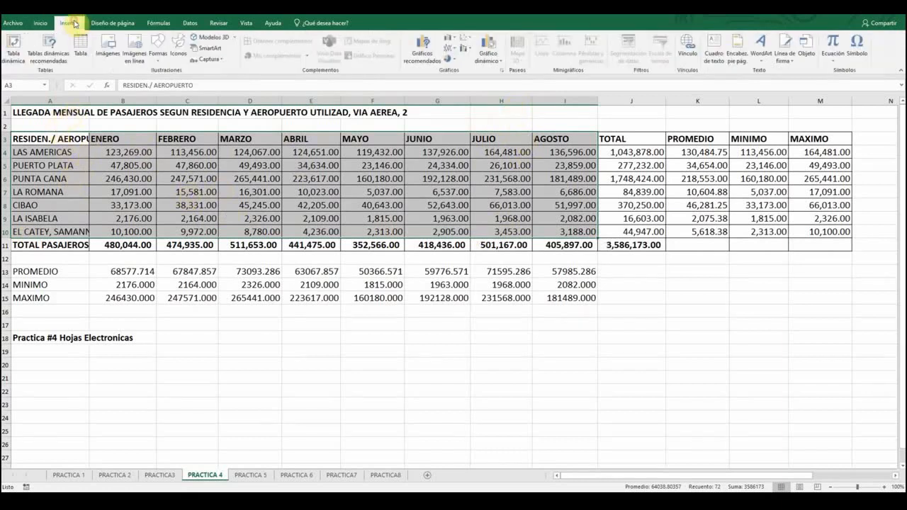
click(457, 40)
click(454, 37)
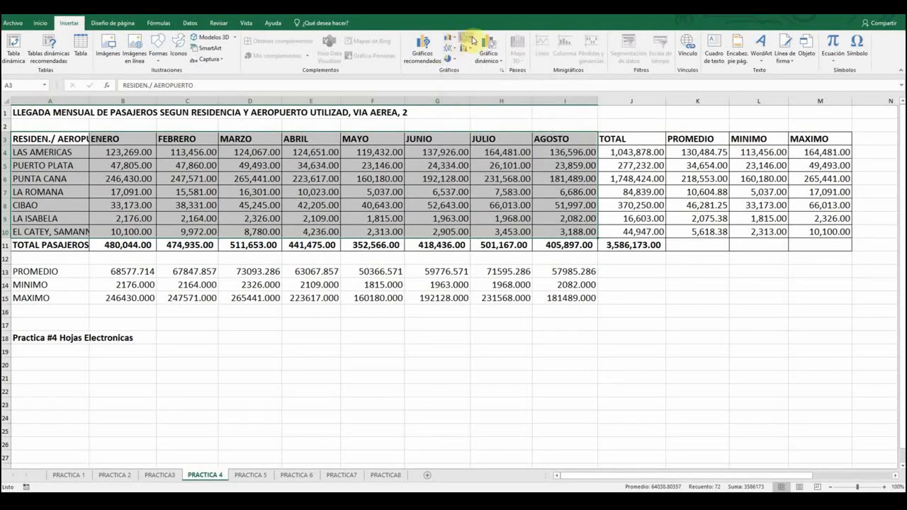
click(472, 39)
click(472, 39)
click(470, 51)
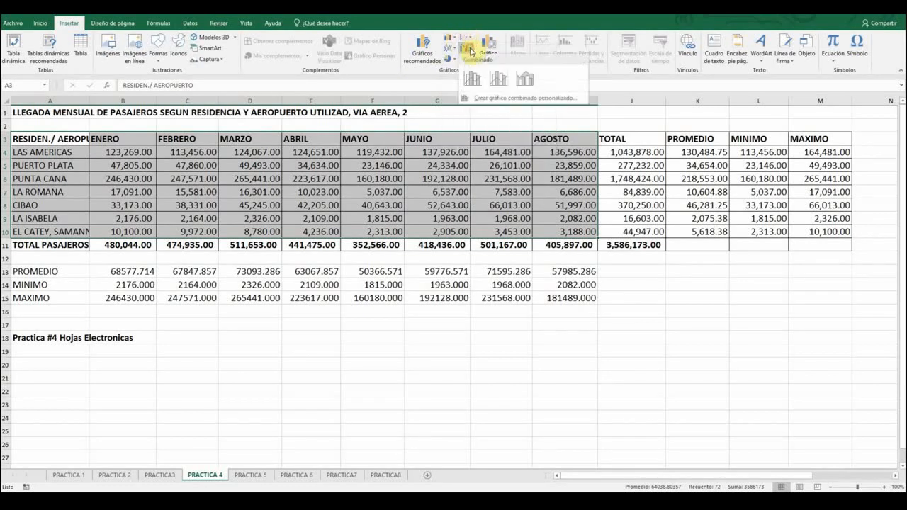
click(451, 59)
click(451, 59)
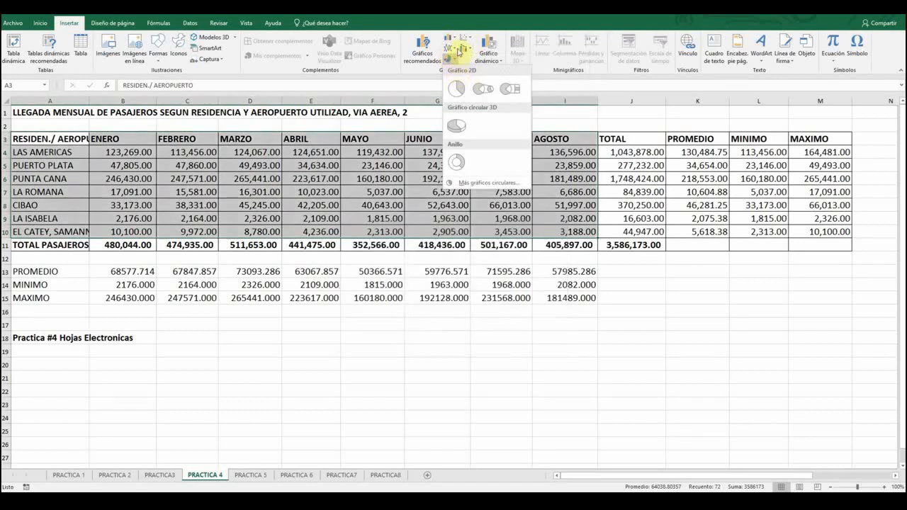
click(455, 50)
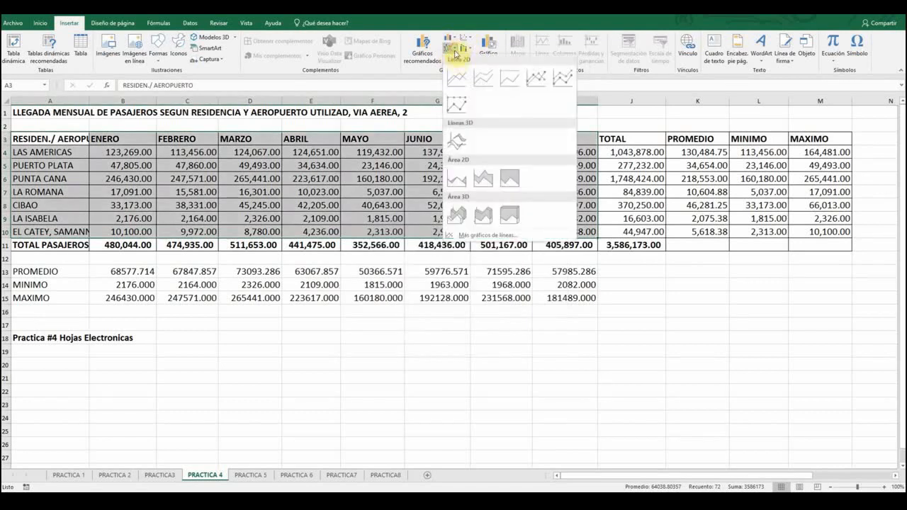
click(455, 52)
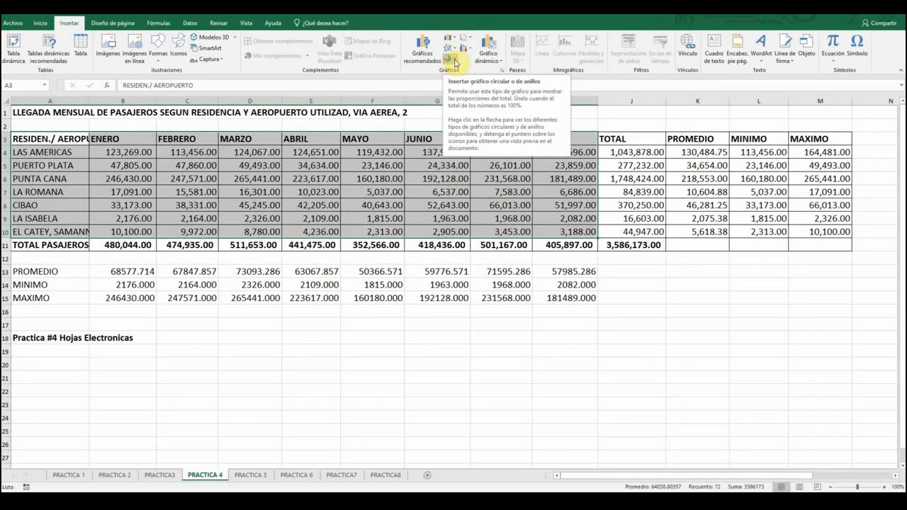
- Insert a 3D pie chart of the selected data and move it below the MAXIMO row
click(454, 61)
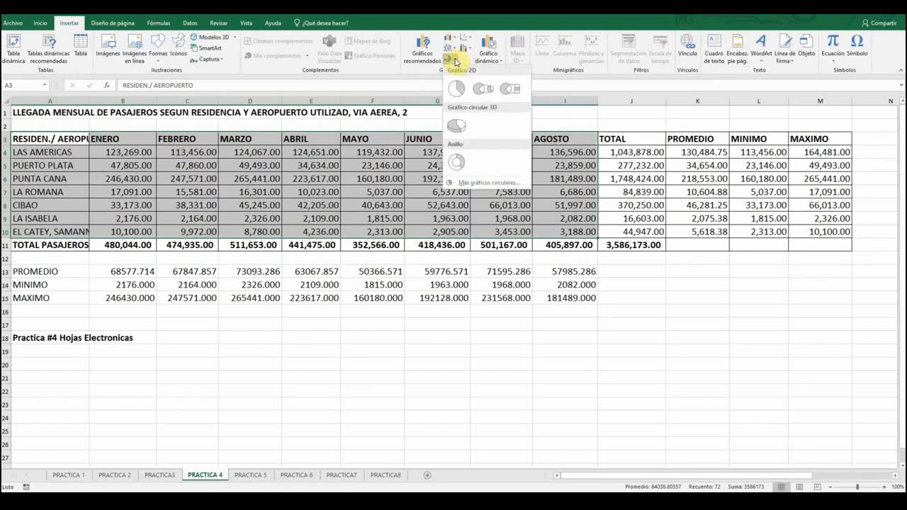
click(457, 124)
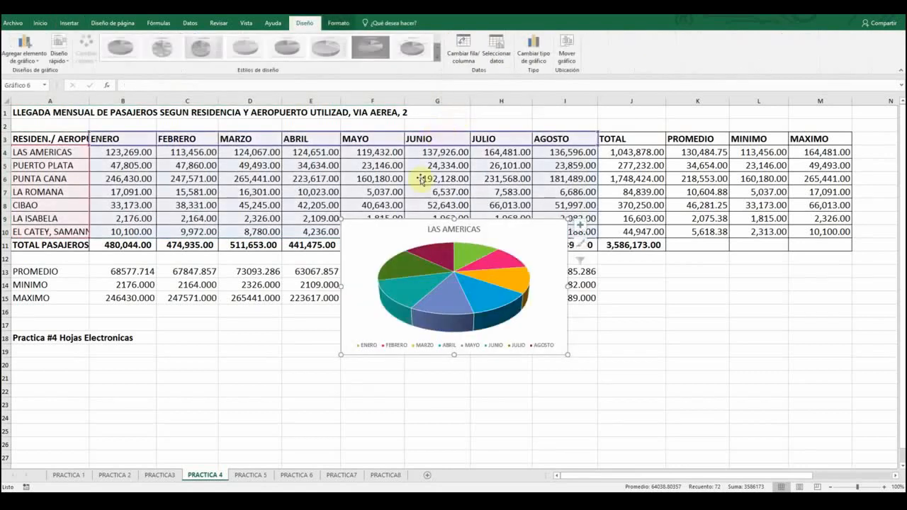
drag(366, 238, 167, 327)
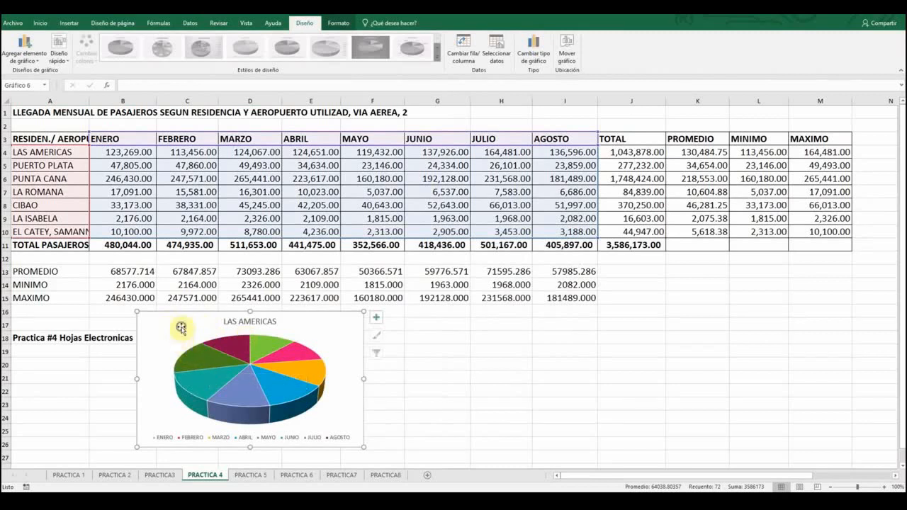
- Add data labels to the slices of the LAS AMERICAS pie chart
right_click(182, 327)
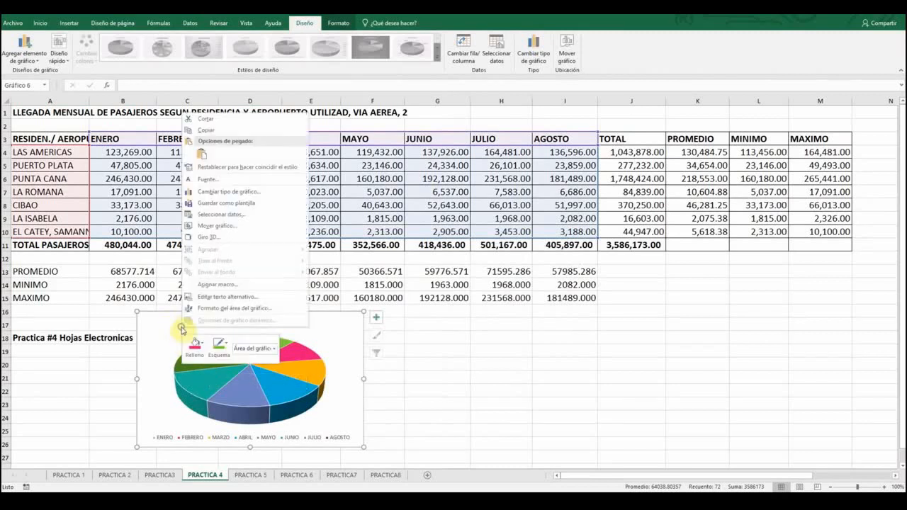
click(234, 380)
right_click(236, 376)
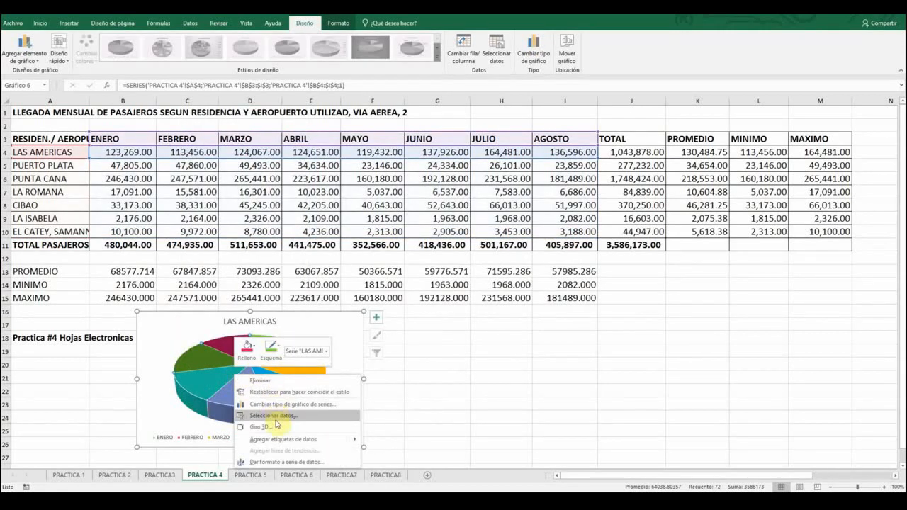
click(290, 443)
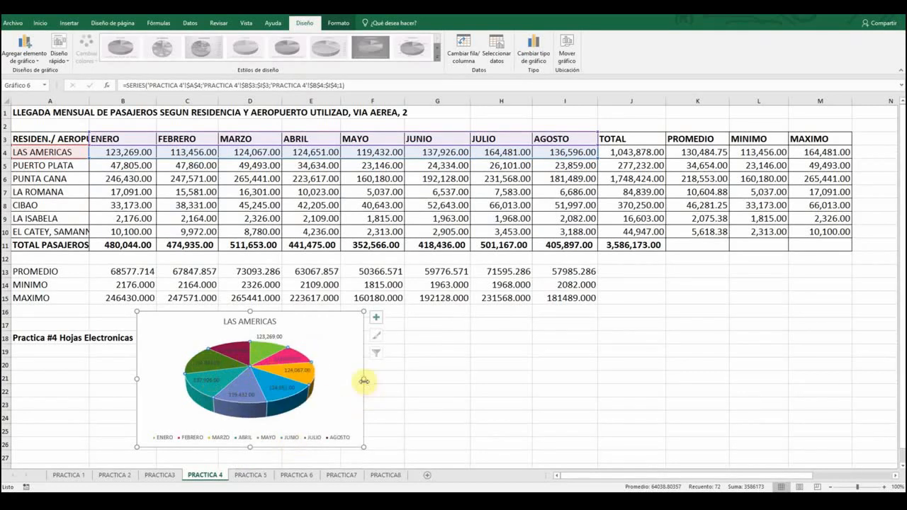
- Enlarge the pie chart in width and height and place it directly beneath the TOTAL PASAJEROS row
drag(364, 379, 446, 379)
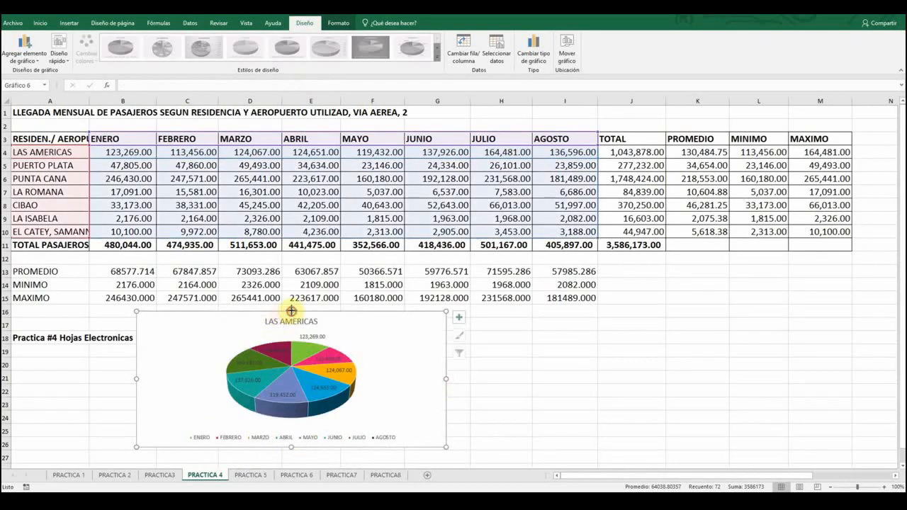
drag(291, 311, 296, 263)
drag(242, 287, 226, 273)
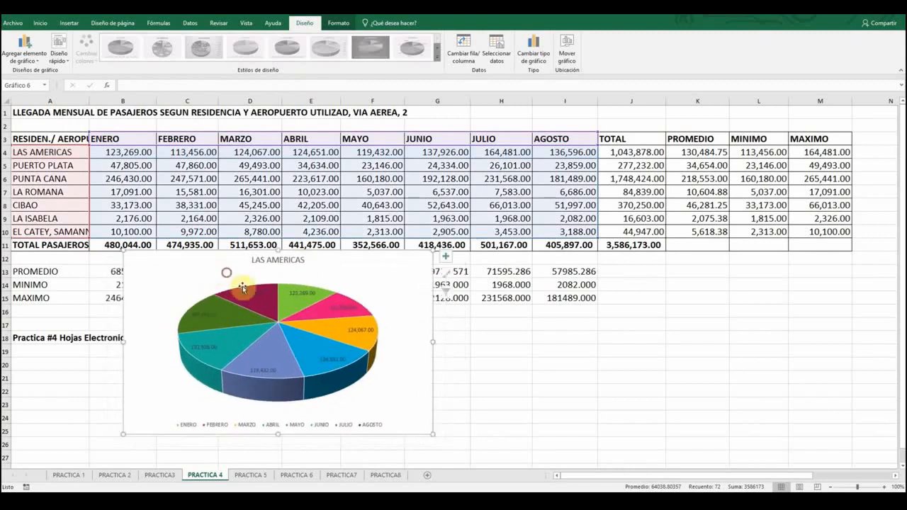
drag(277, 436, 278, 451)
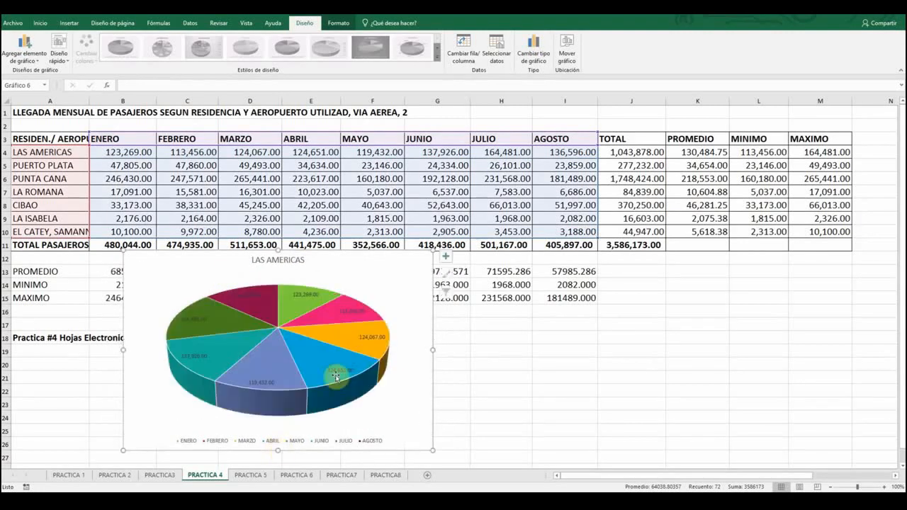
- Insert a 2D clustered column chart from the passenger data A3:I10
click(339, 130)
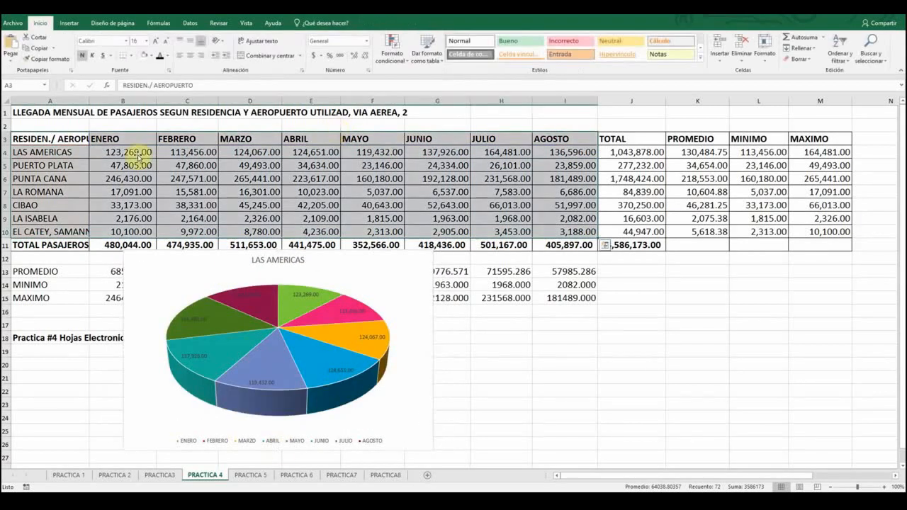
click(75, 122)
drag(51, 137, 588, 231)
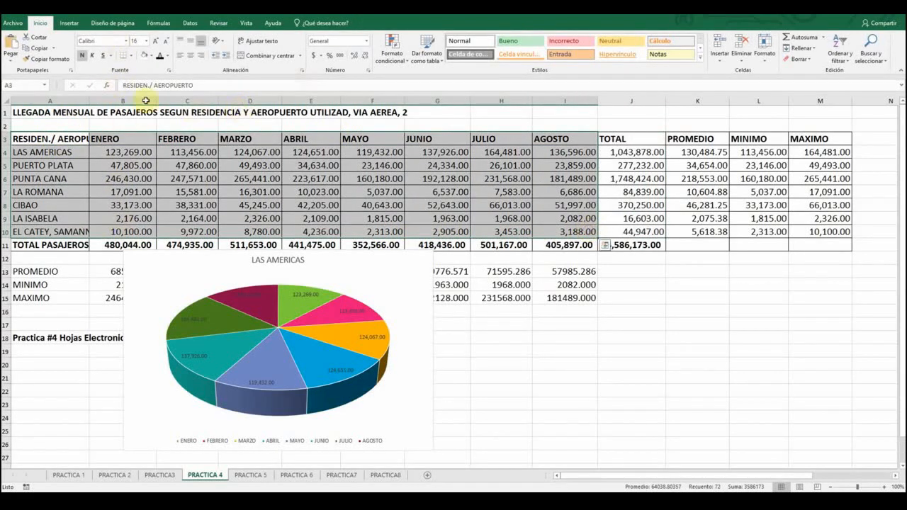
click(69, 22)
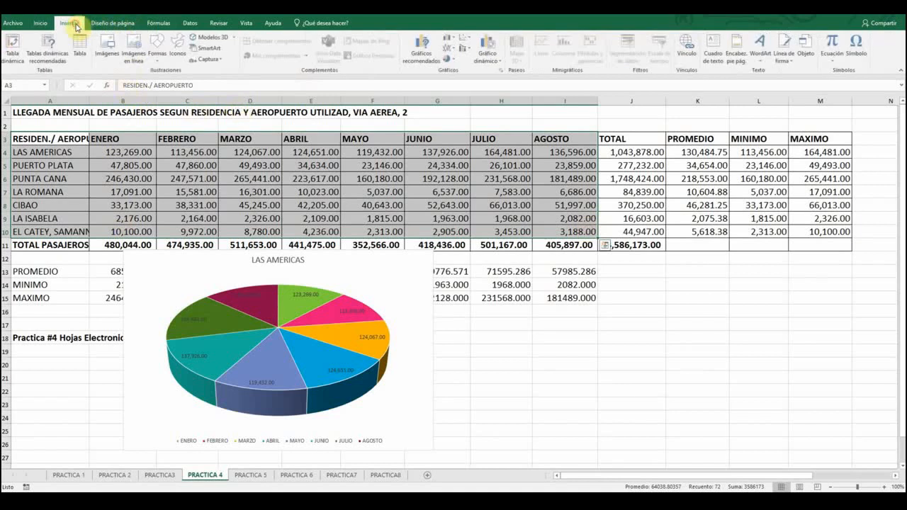
click(457, 41)
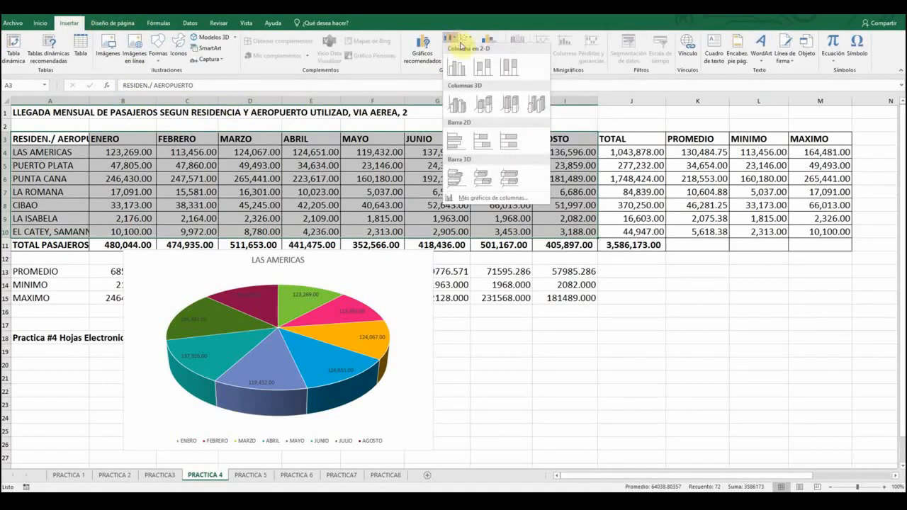
click(460, 69)
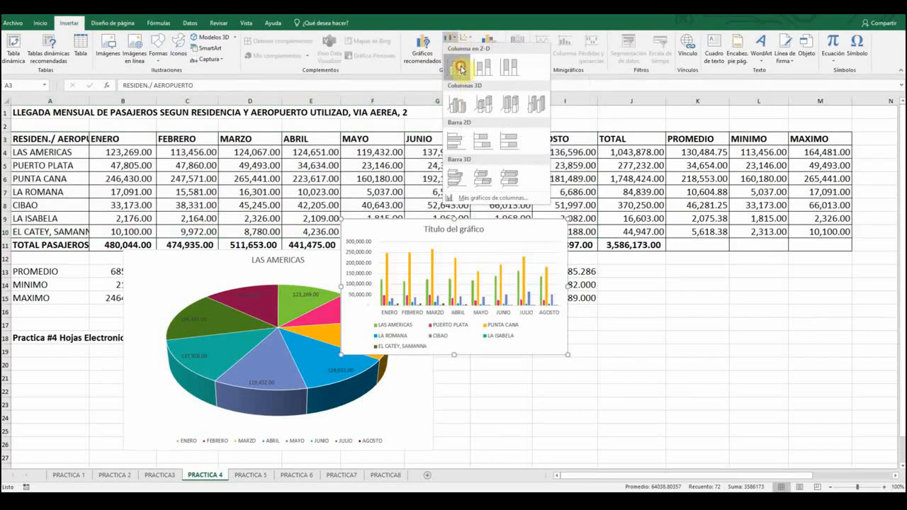
- Move the column chart beside the pie chart and enlarge it to span about columns G to M beneath the table
drag(388, 229, 518, 277)
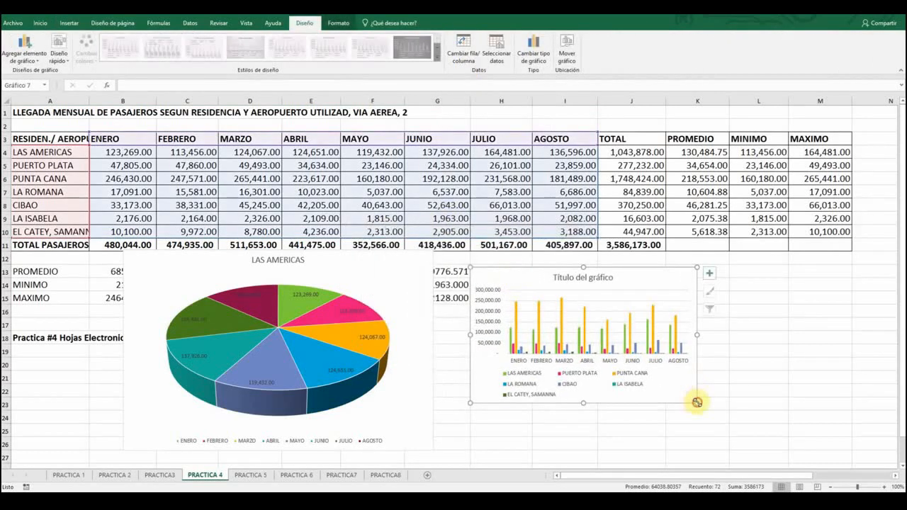
drag(697, 403, 847, 441)
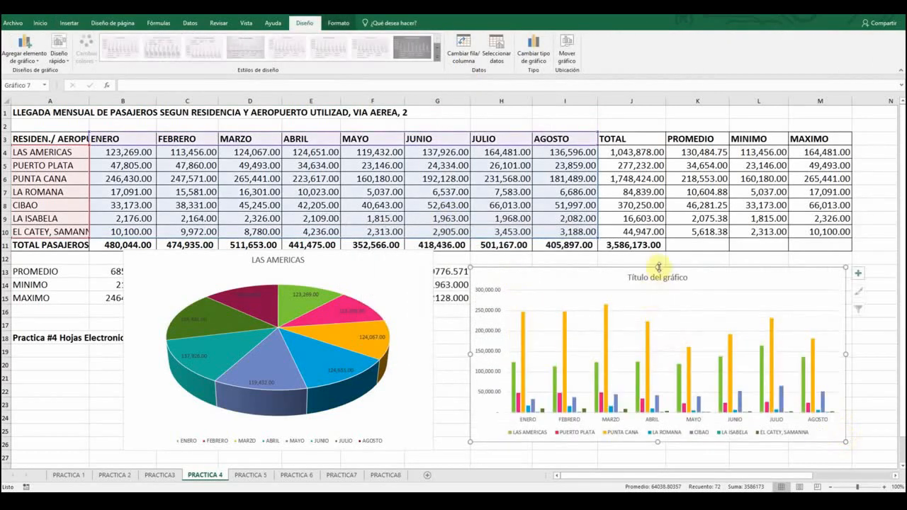
drag(658, 267, 658, 251)
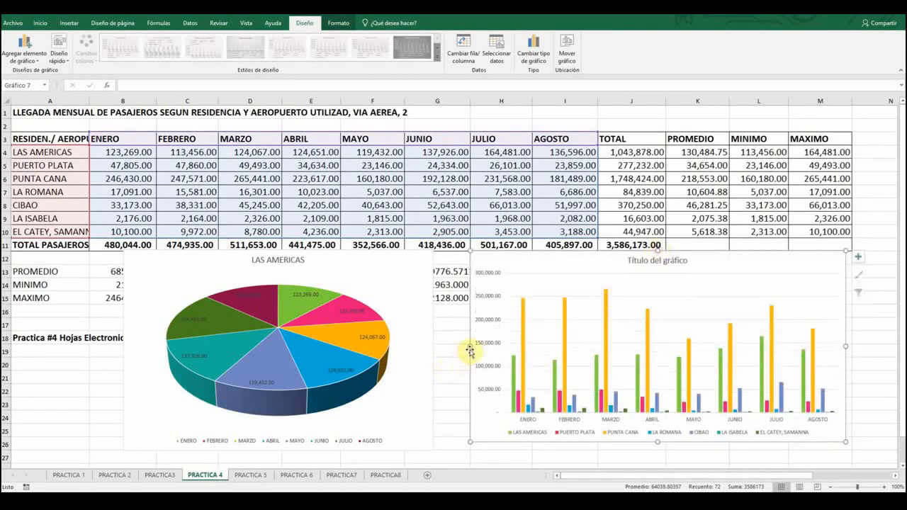
drag(470, 346, 456, 346)
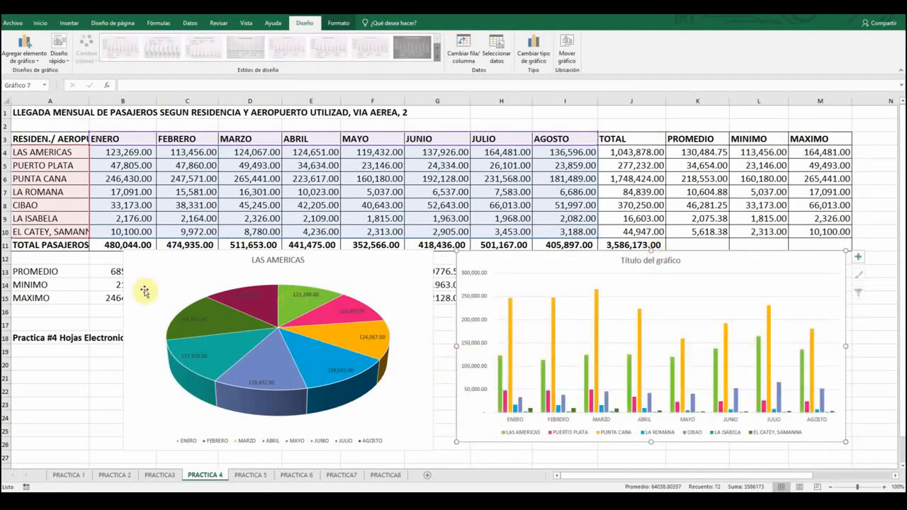
click(106, 259)
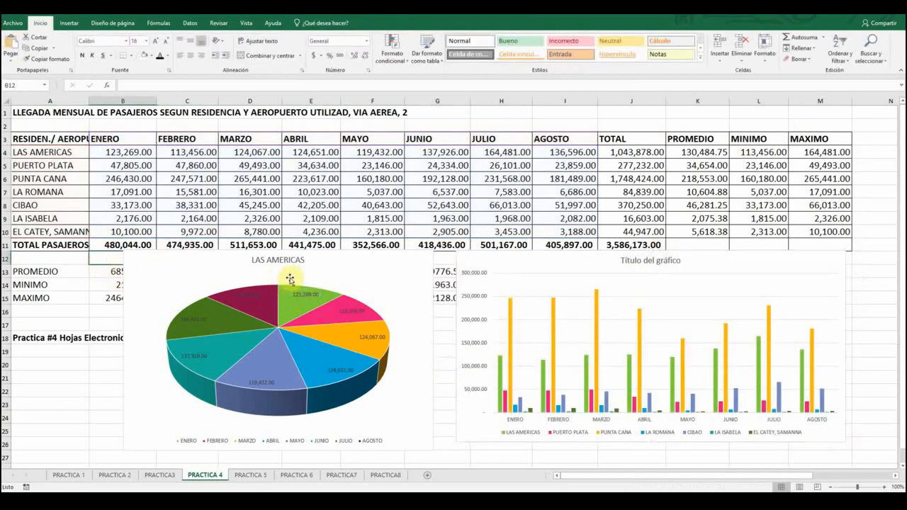
click(263, 211)
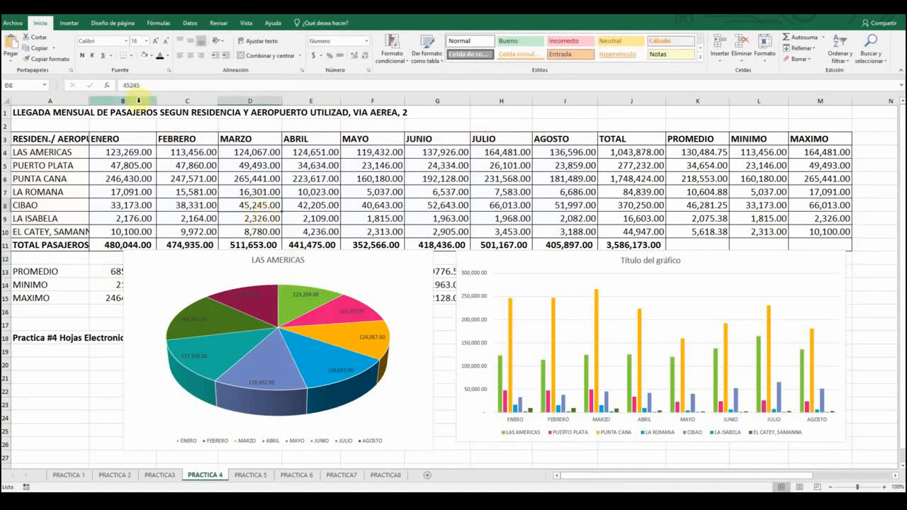
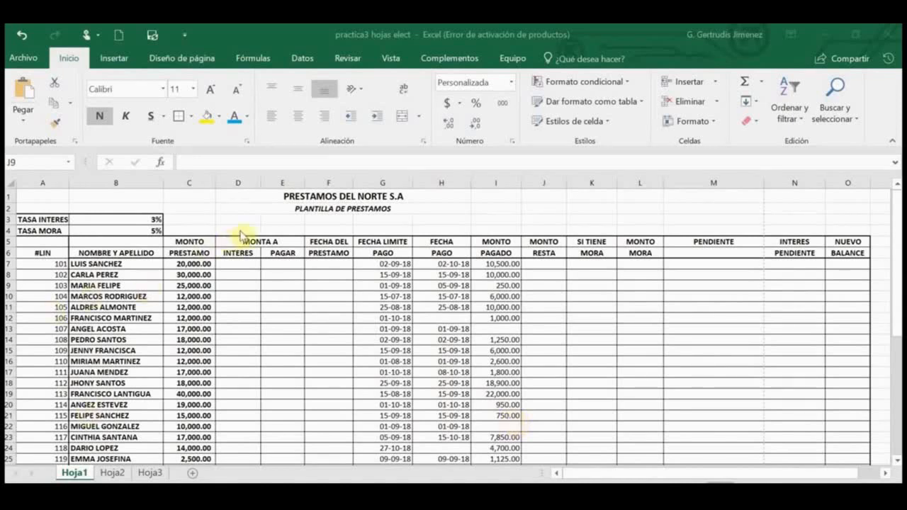
- Calculate the first borrower's interest in D7 of the loan sheet with the formula =C7*B3
click(239, 262)
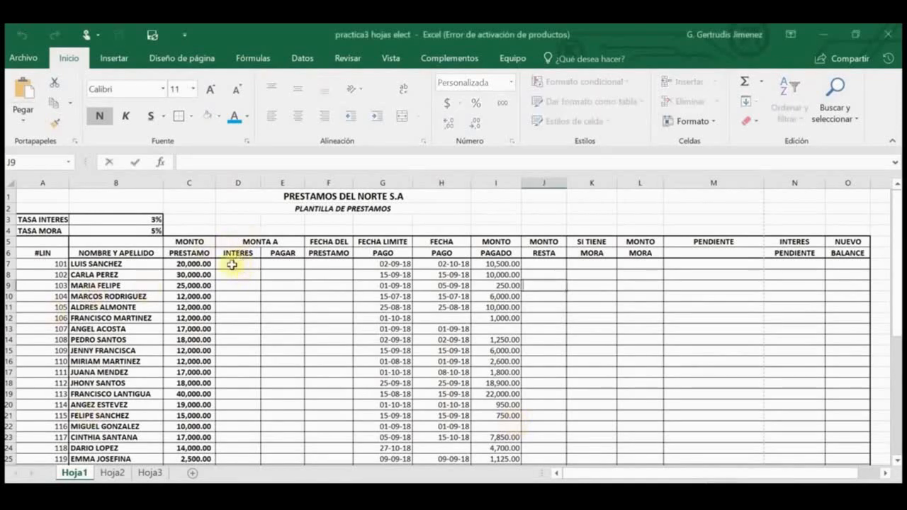
click(229, 265)
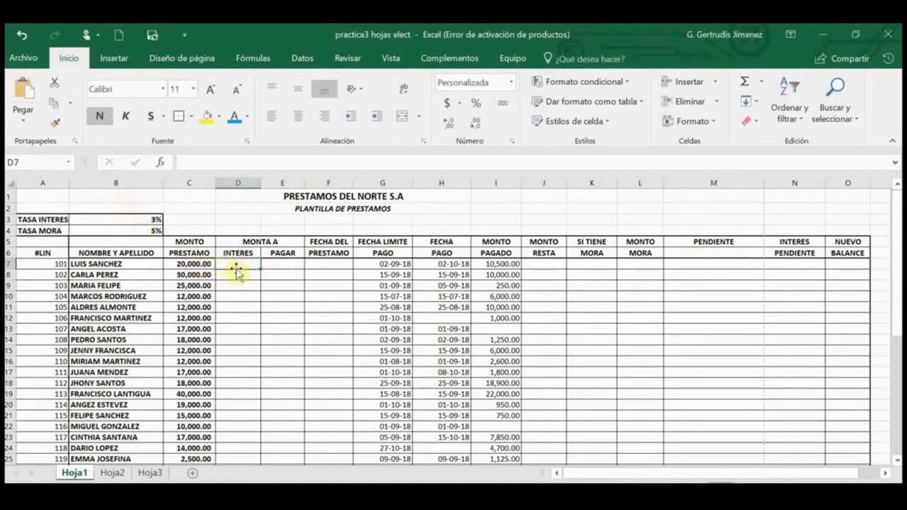
text(=)
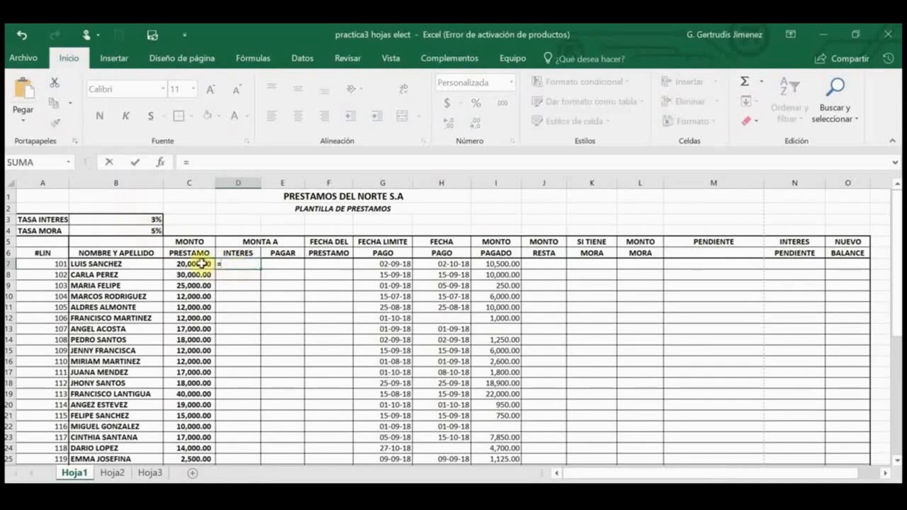
click(204, 264)
text(*)
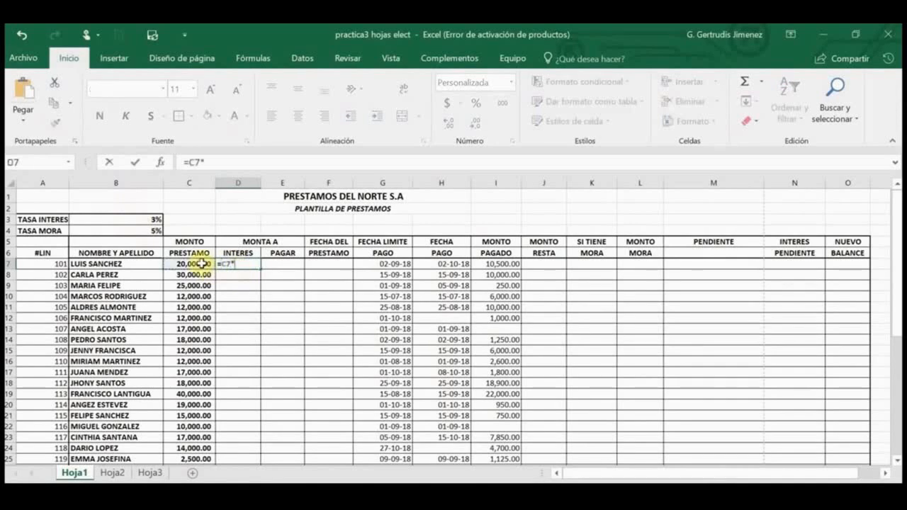
click(151, 224)
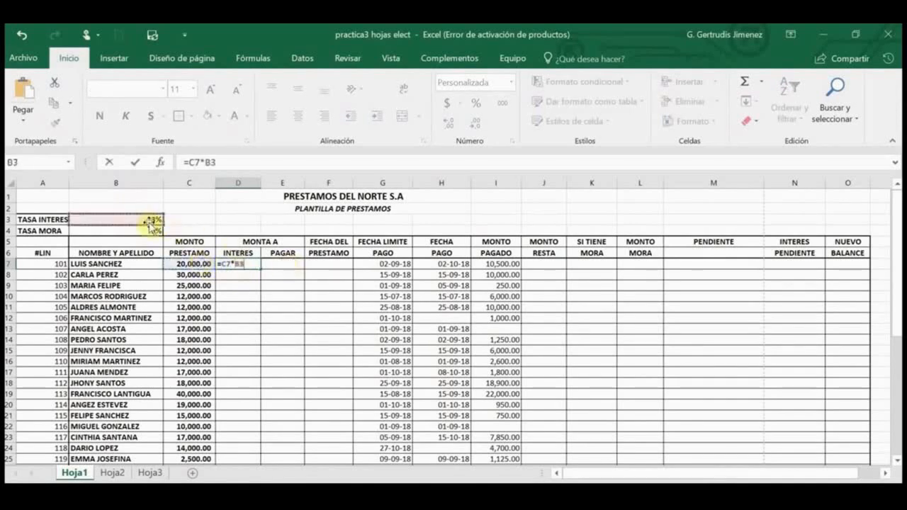
key(Return)
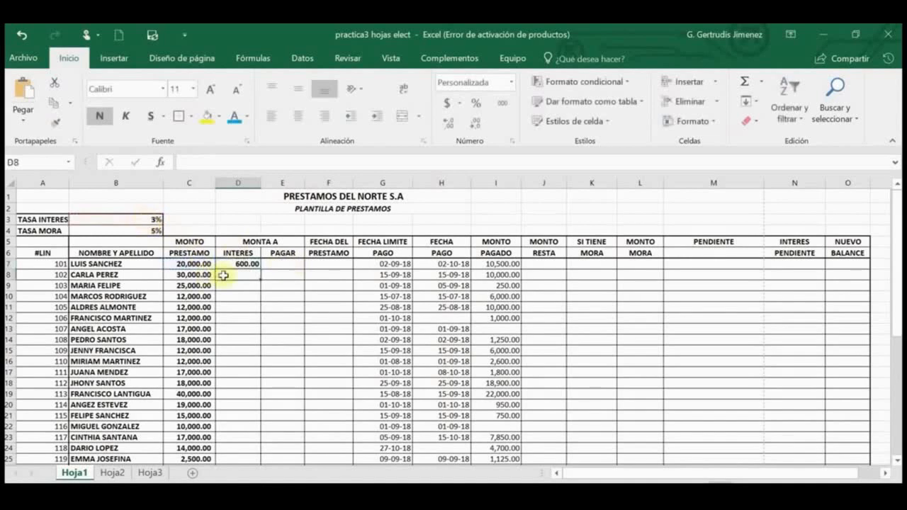
- Copy the D7 interest formula down the INTERES column to row 25
click(241, 264)
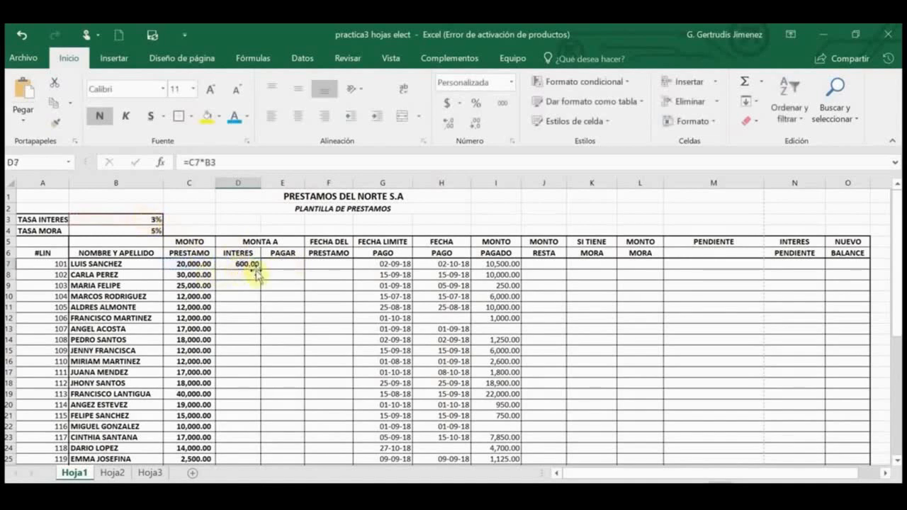
double_click(261, 272)
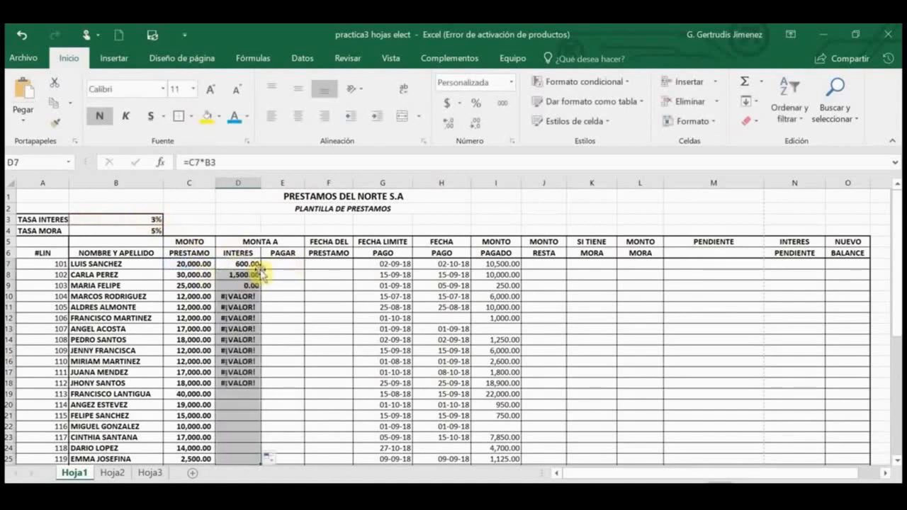
scroll(248, 309, down, 2)
scroll(245, 311, up, 1)
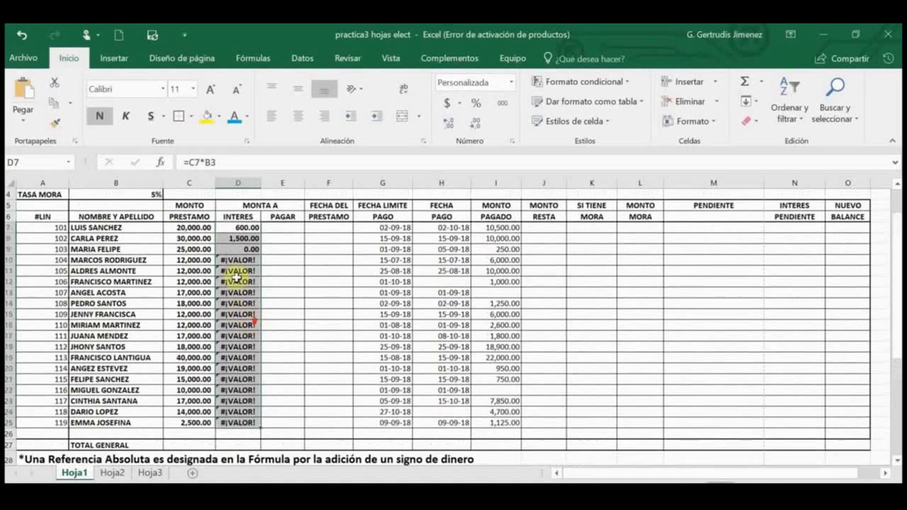
- Clear the copied interest formulas from D8:D25
click(239, 260)
drag(241, 239, 244, 422)
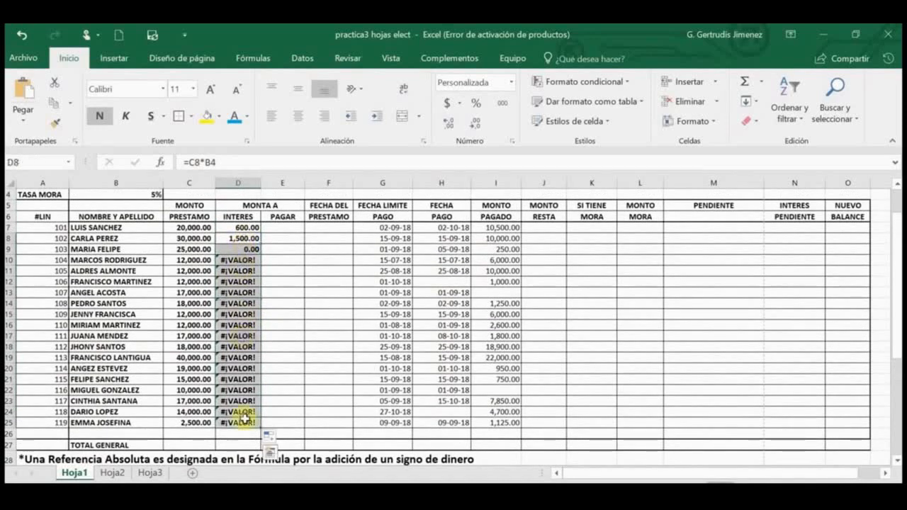
key(Delete)
- Make the rate reference absolute in D7 so the formula reads =C7*$B$3, and fill it down to row 25
click(243, 228)
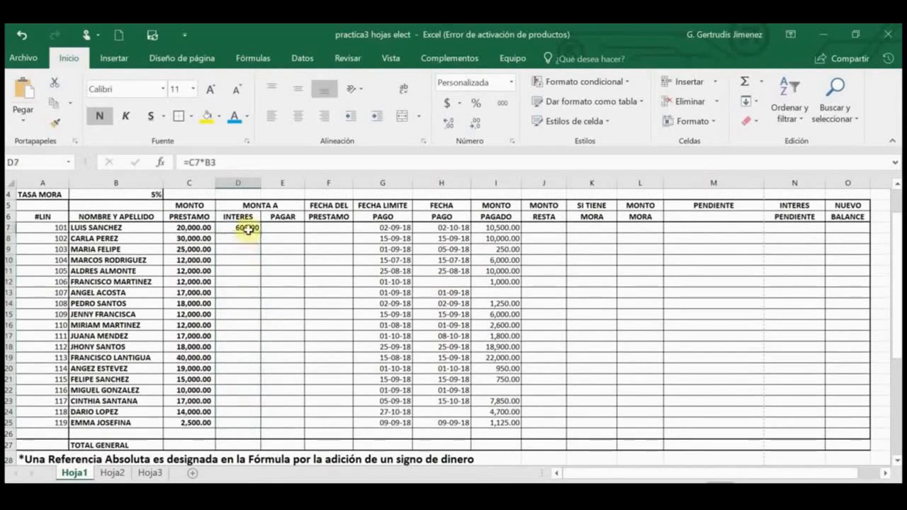
scroll(248, 269, up, 1)
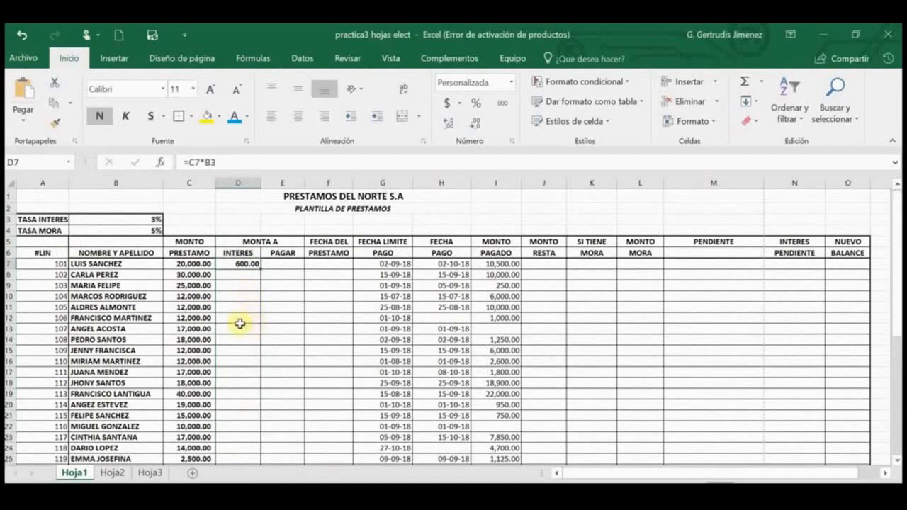
click(198, 162)
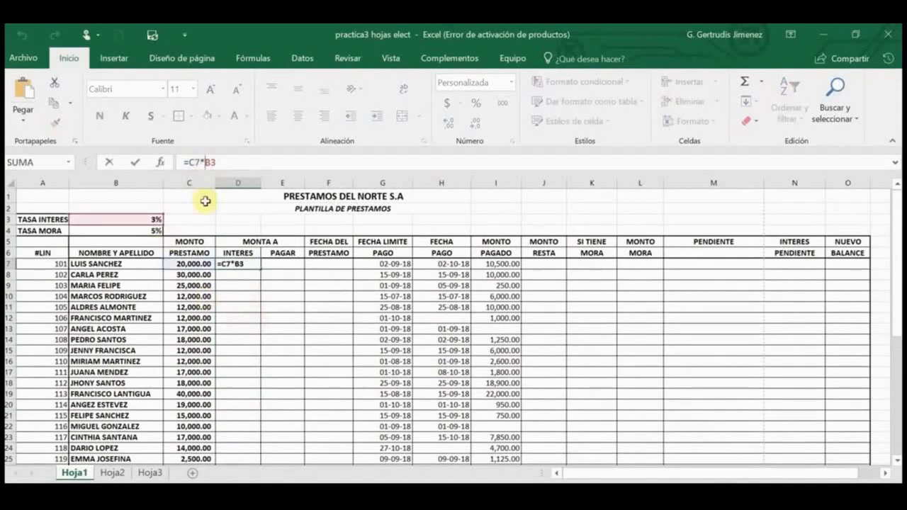
text($B)
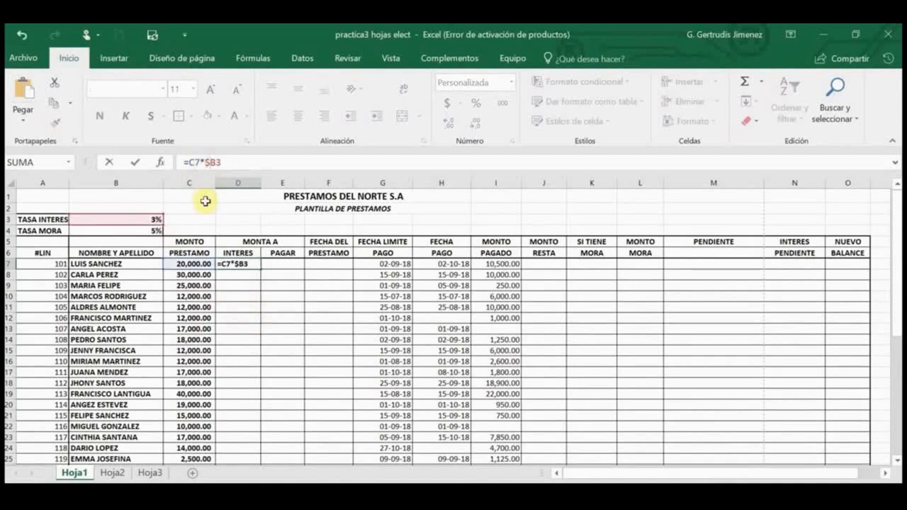
text($)
key(Return)
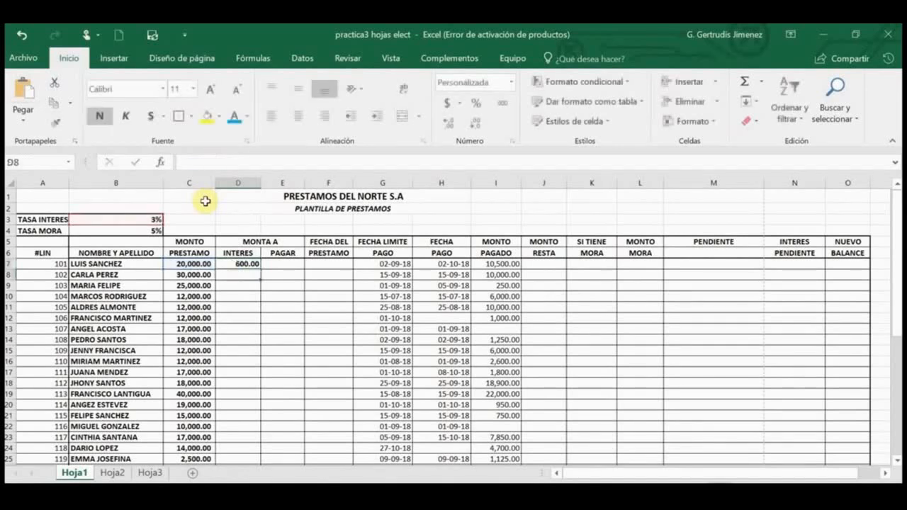
click(238, 263)
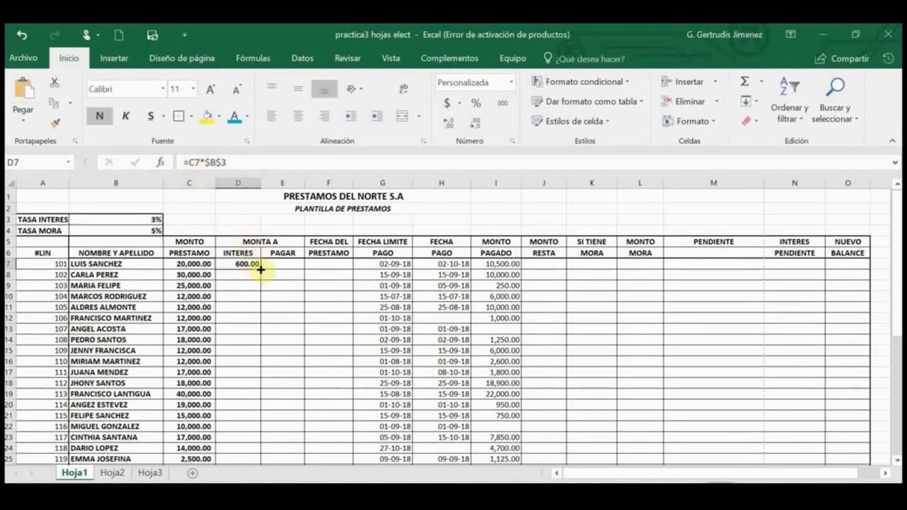
double_click(260, 270)
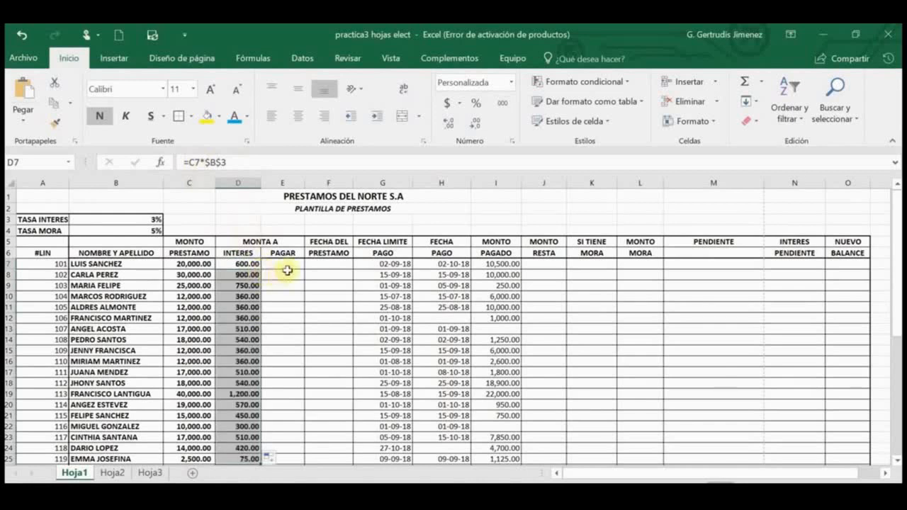
- Enter =C7+D7 in E7 for the MONTO A PAGAR column and fill it down to row 25
click(287, 268)
scroll(286, 248, down, 1)
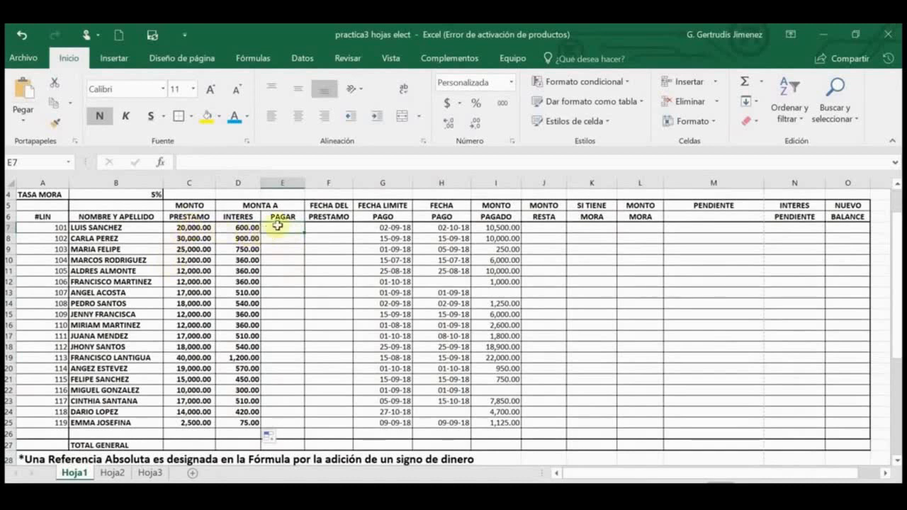
text(=)
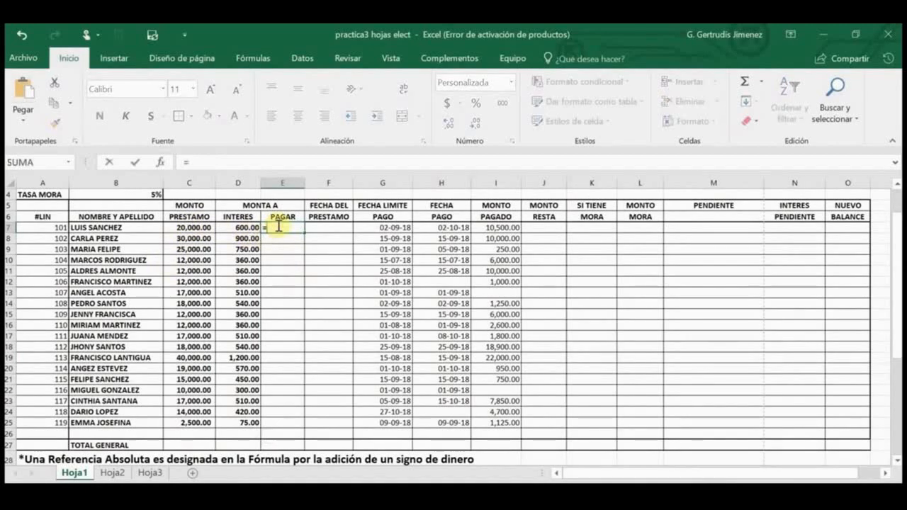
click(197, 228)
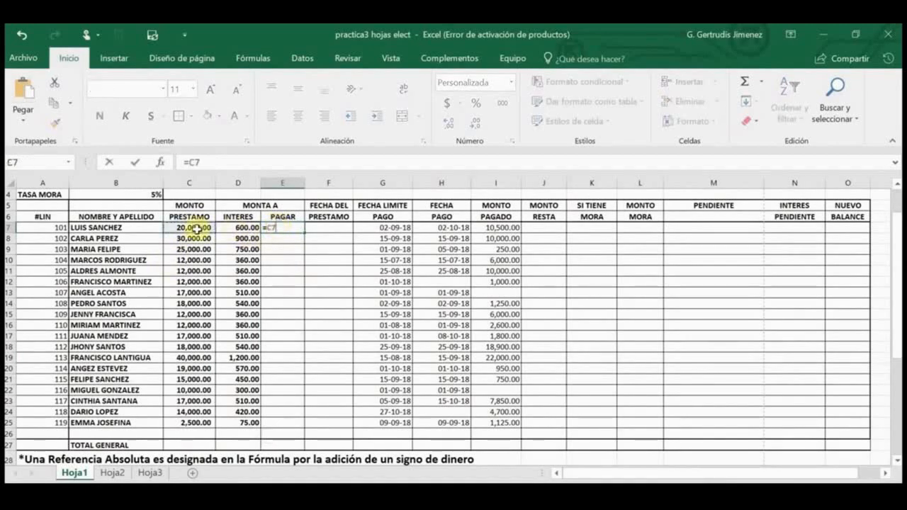
text(+)
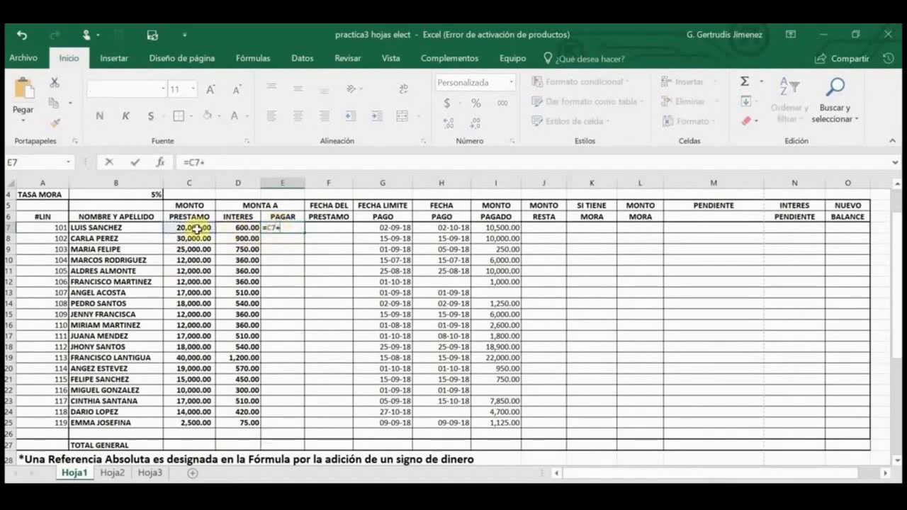
click(250, 226)
key(Return)
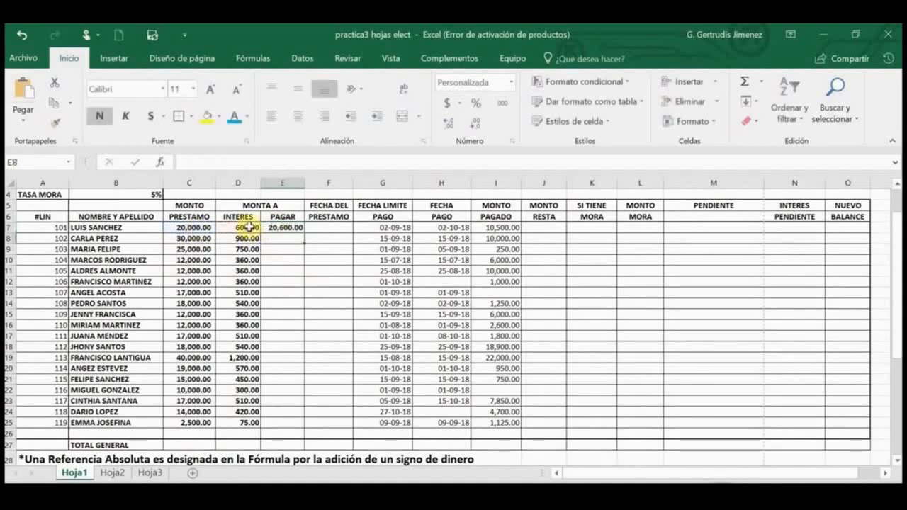
click(280, 226)
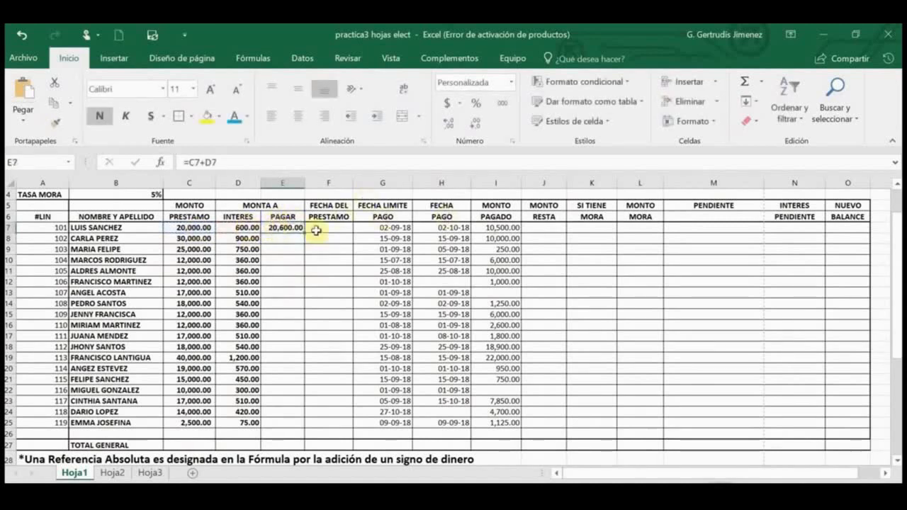
double_click(307, 232)
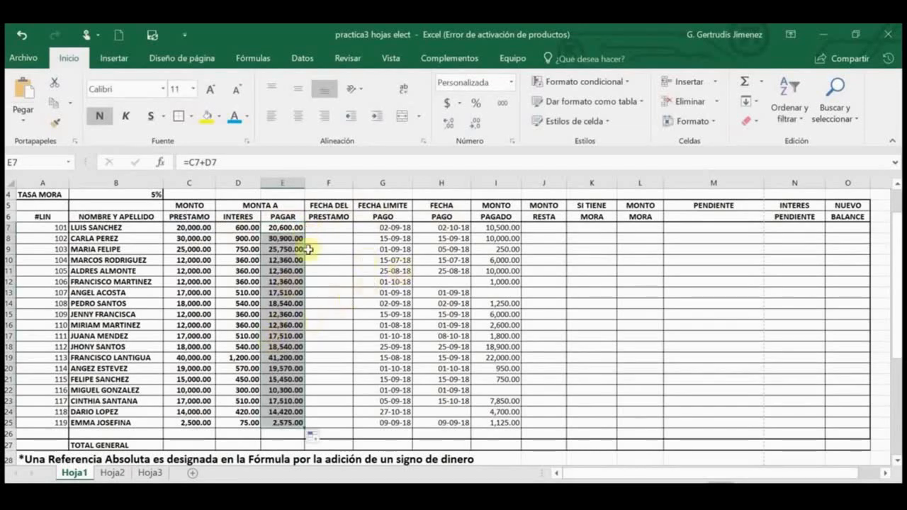
- Enter =E7-I7 in J7 for the MONTO RESTA column and fill it down to row 25
click(538, 227)
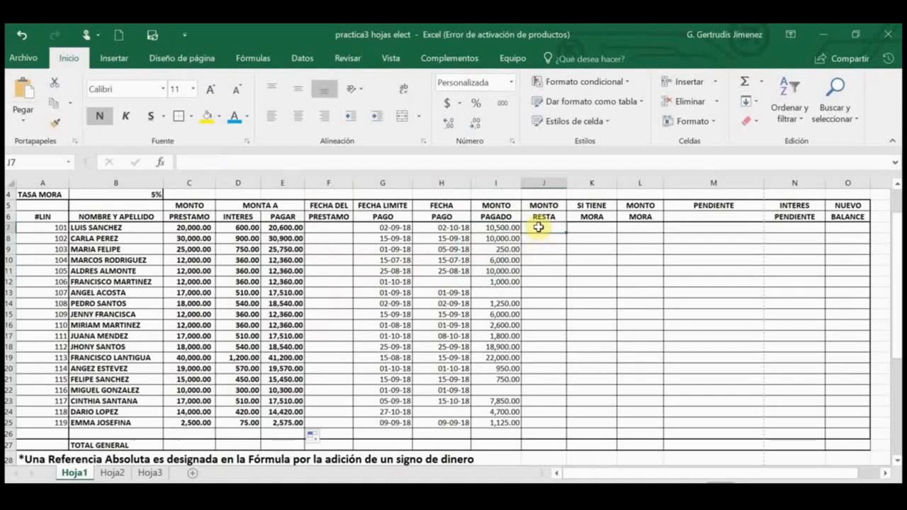
text(=)
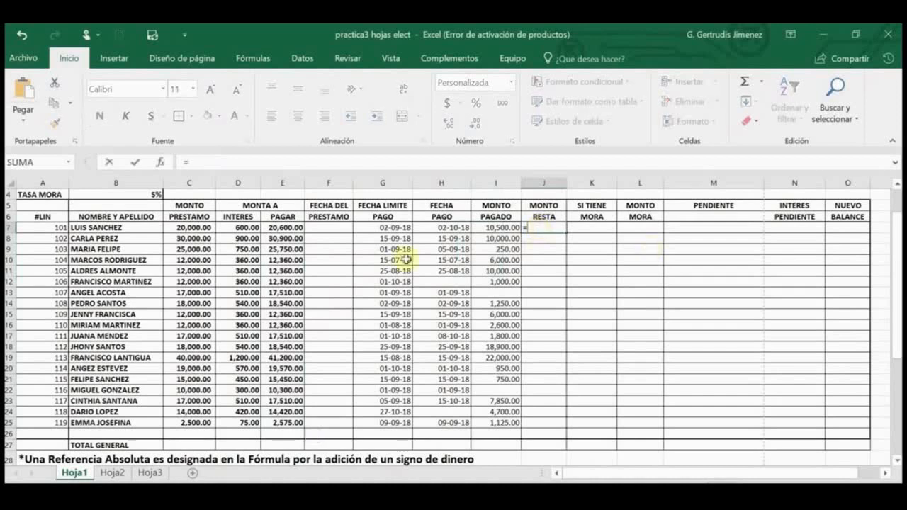
click(293, 228)
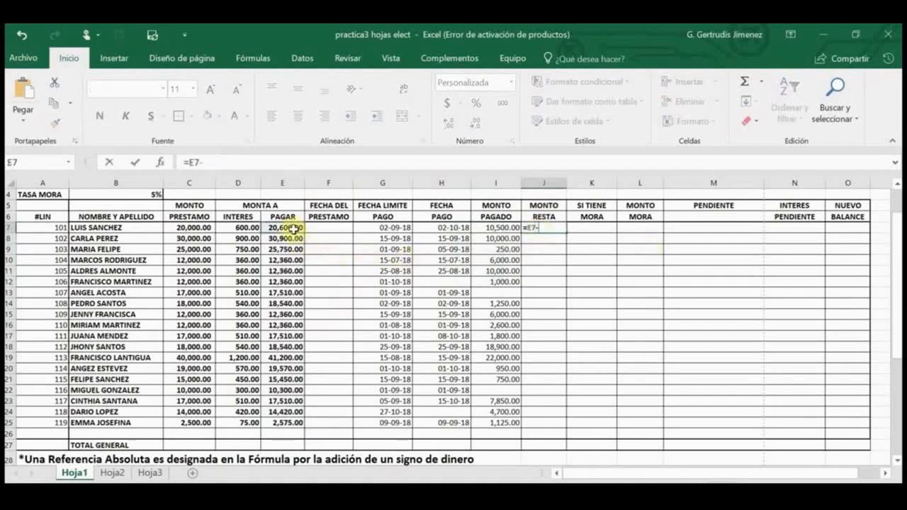
text(-)
click(489, 225)
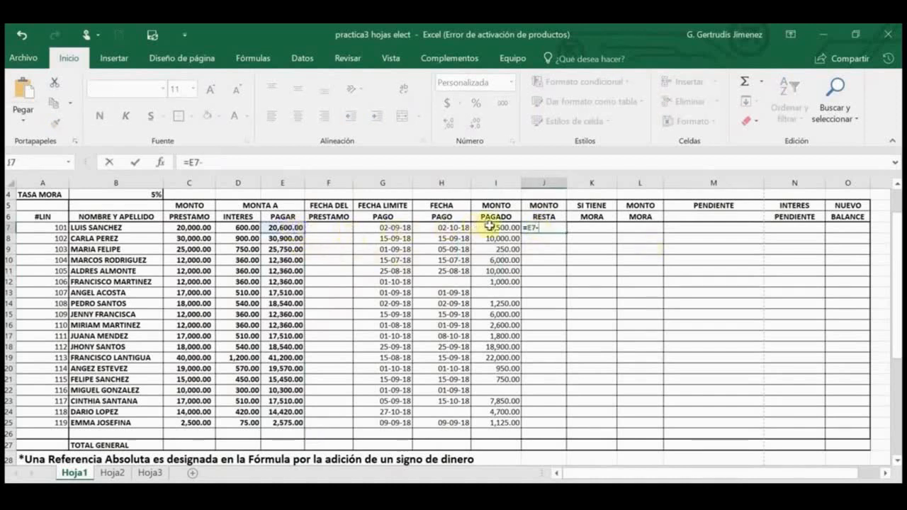
click(490, 225)
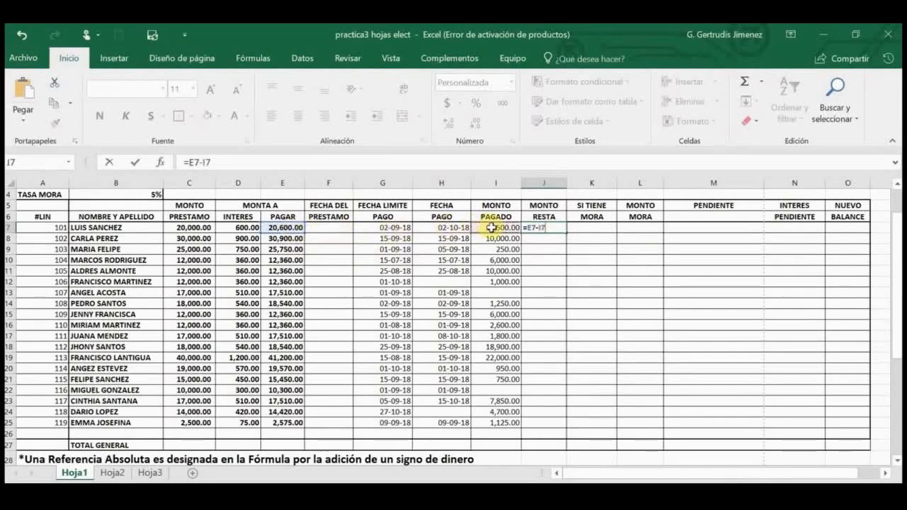
key(Return)
click(546, 228)
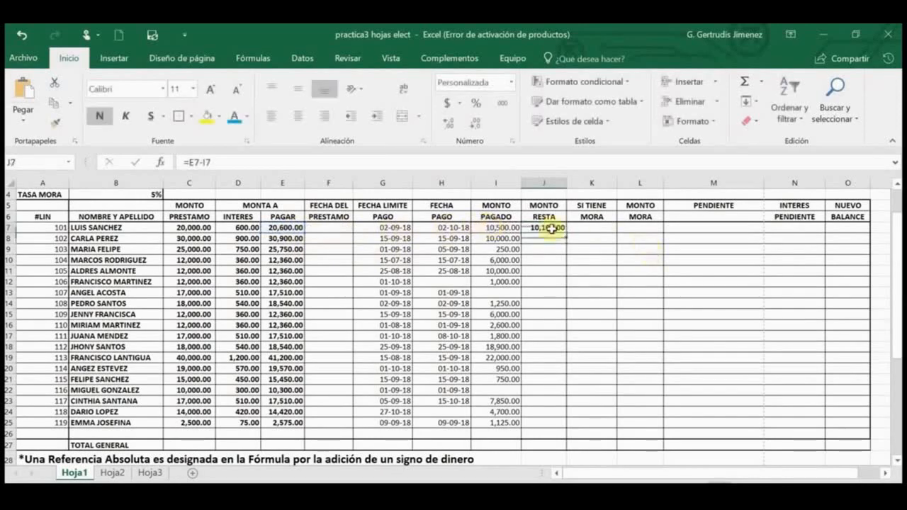
double_click(567, 231)
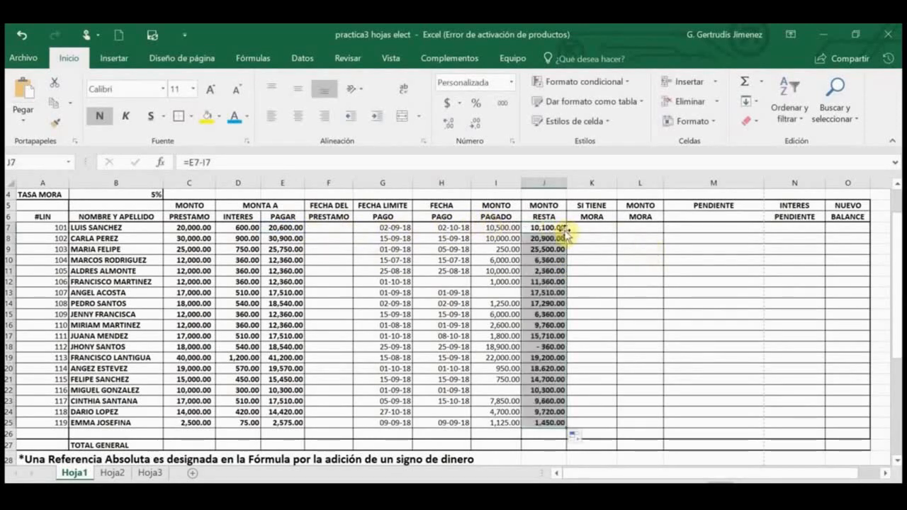
- Start an SI formula in K7 of the SI TIENE MORA column with the logical test H7>G7
click(595, 227)
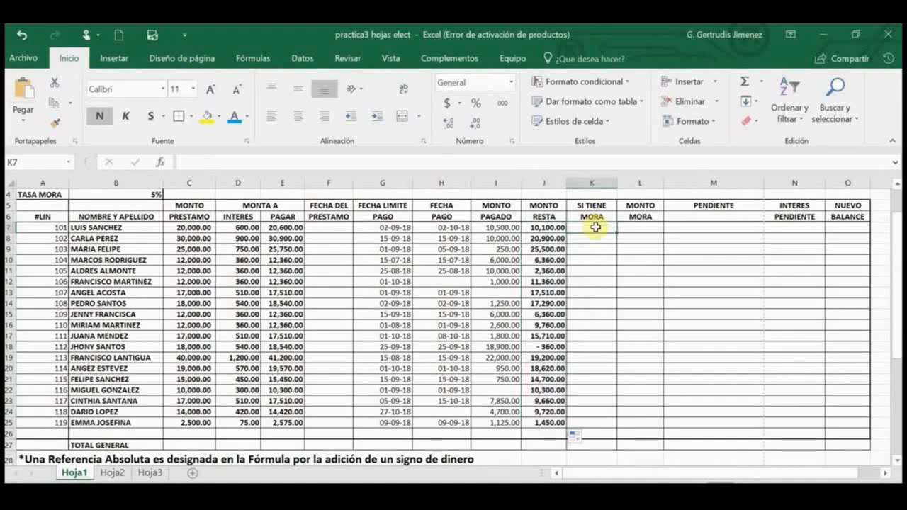
text(=)
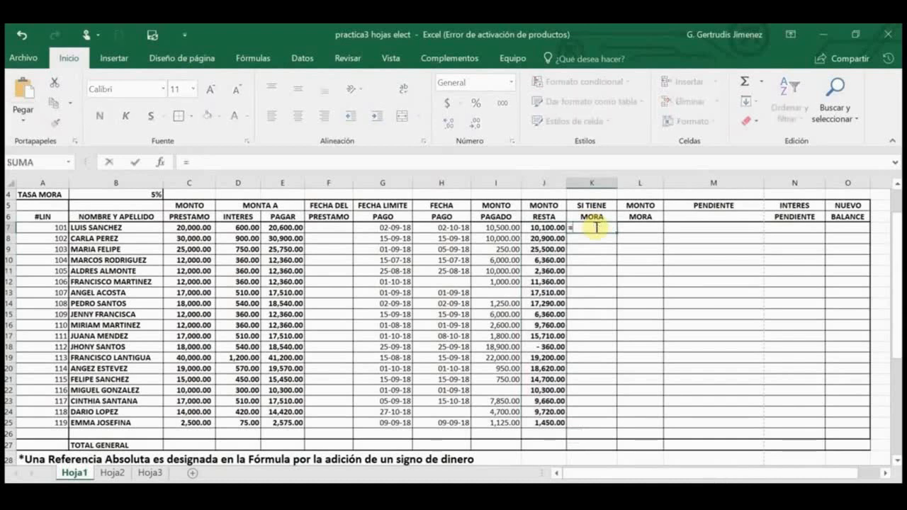
text(SI)
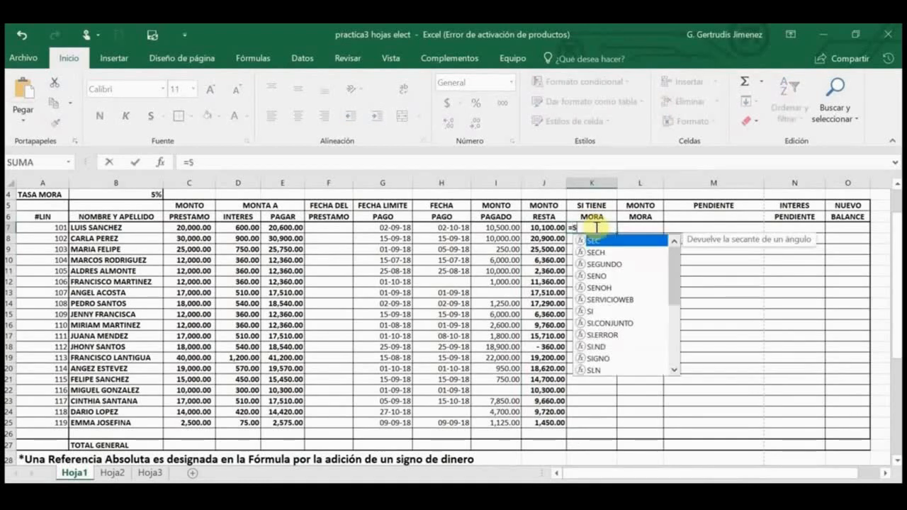
key(BackSpace)
key(BackSpace)
text(si()
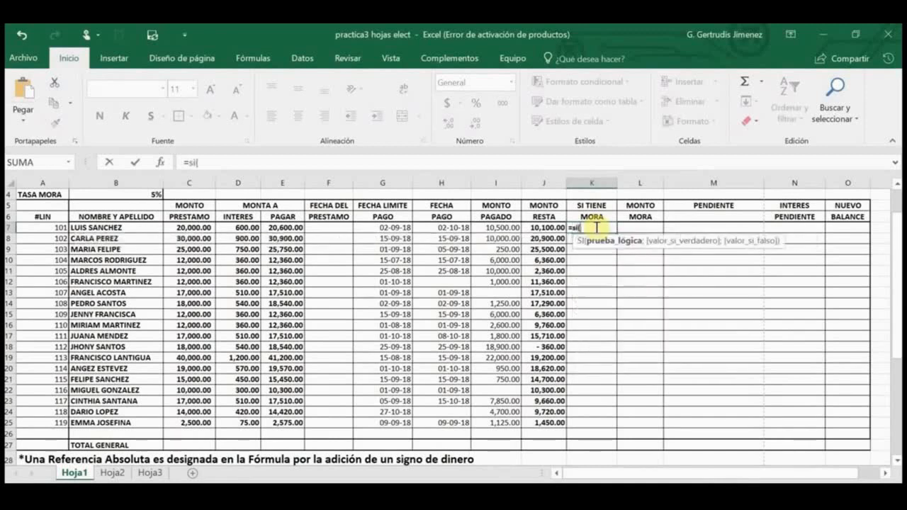
key(BackSpace)
key(BackSpace)
key(BackSpace)
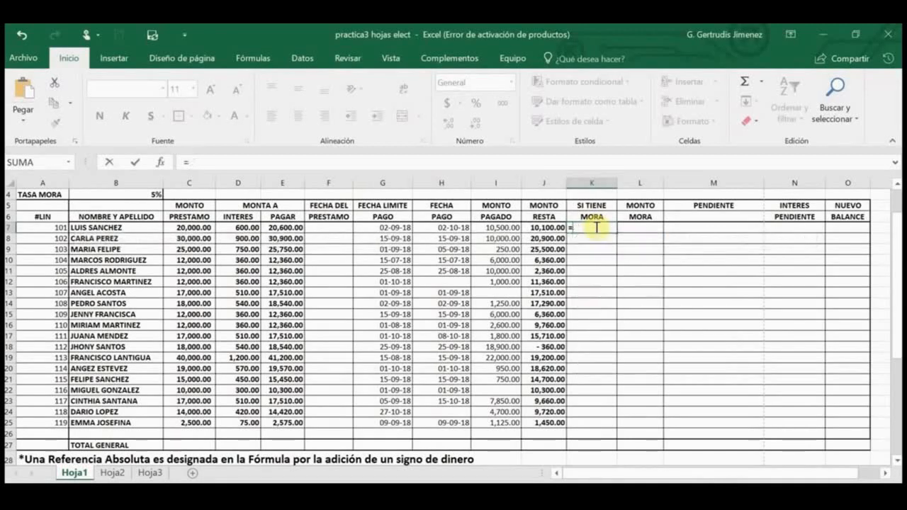
text(SI()
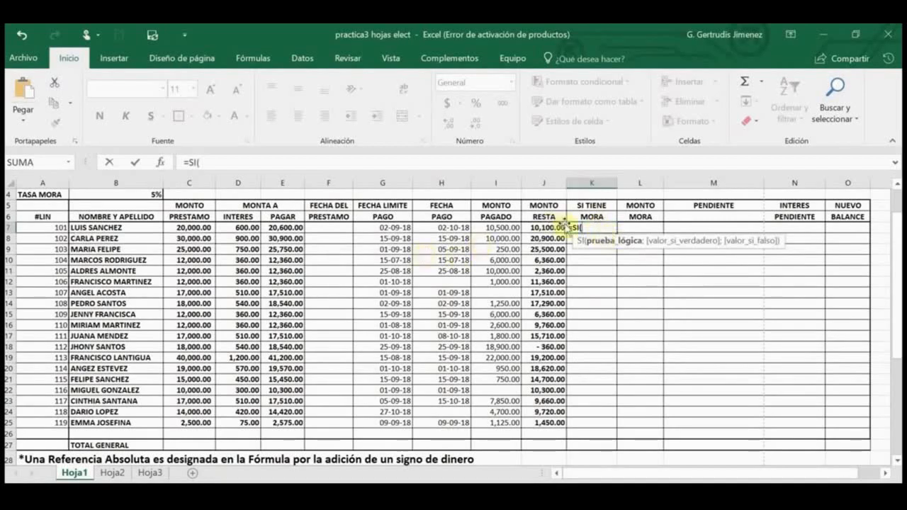
click(437, 230)
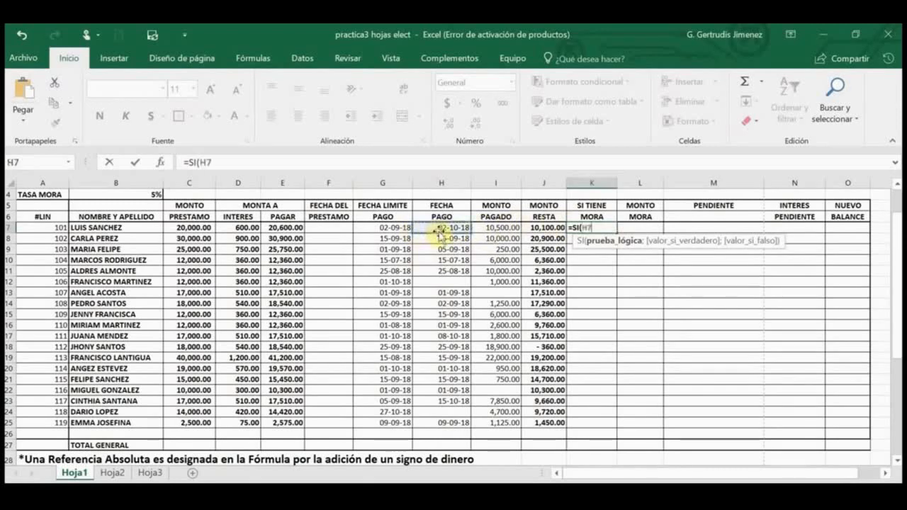
text(>)
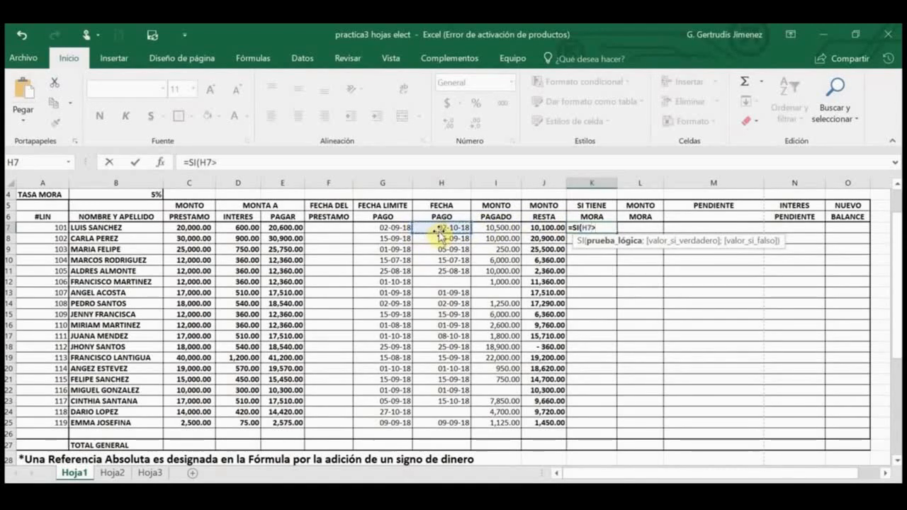
click(394, 228)
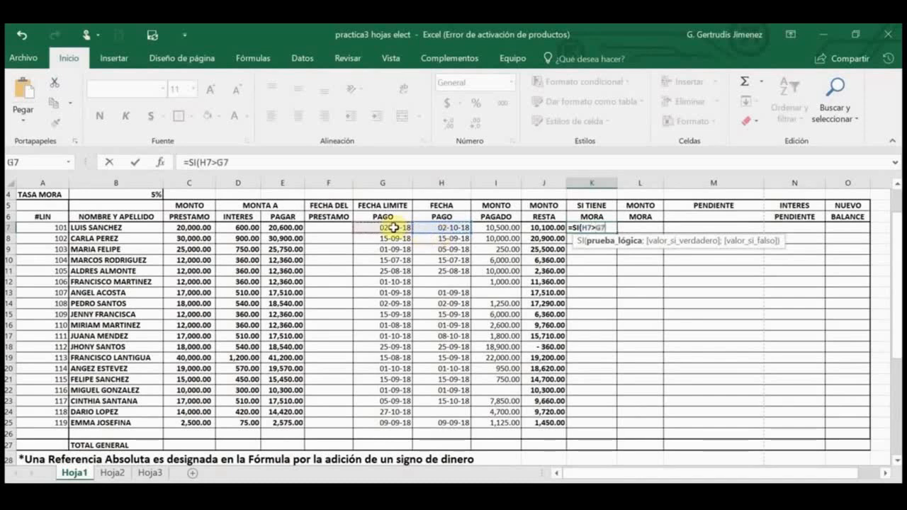
- Complete the K7 formula with "Tiene Mora" as the true result and "Al Dia" as the false result
text(;)
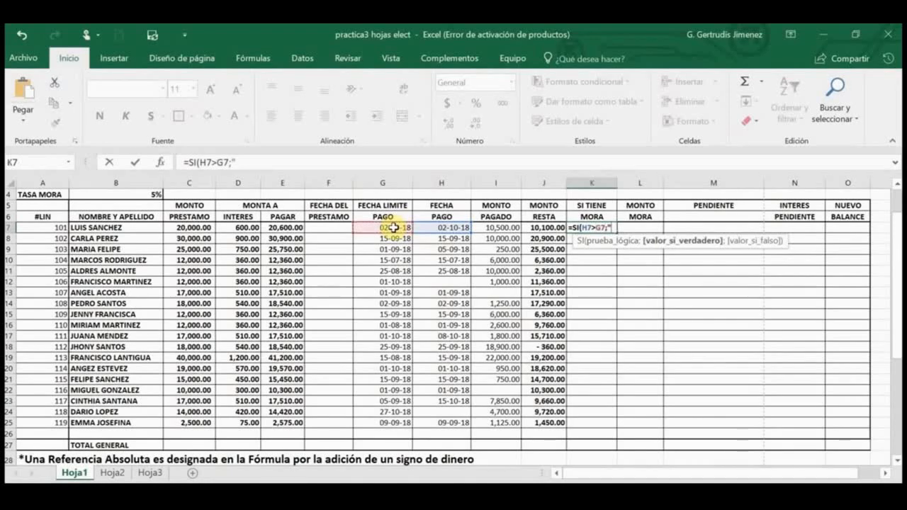
text("Tiene)
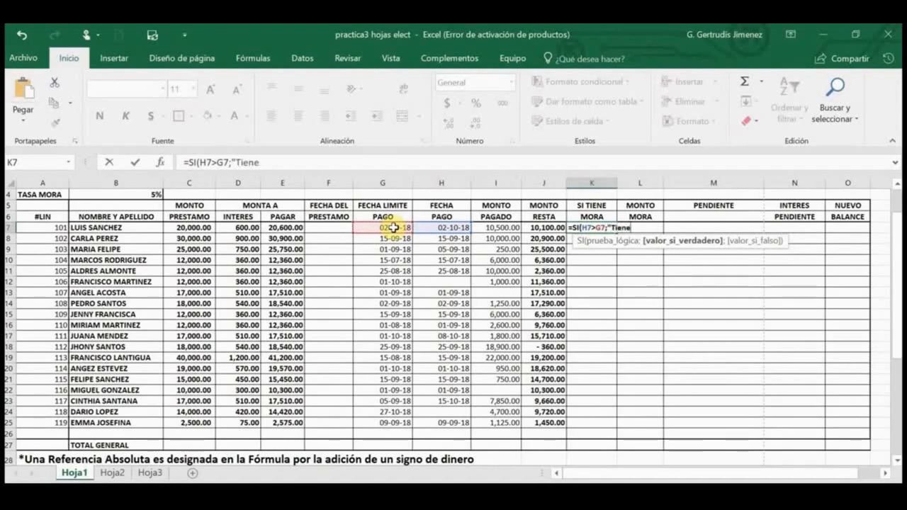
text( Mora)
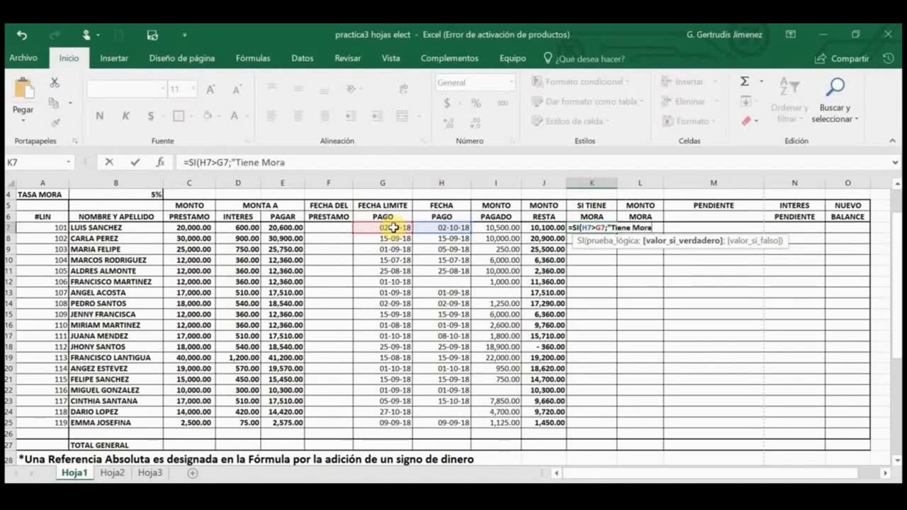
text(";)
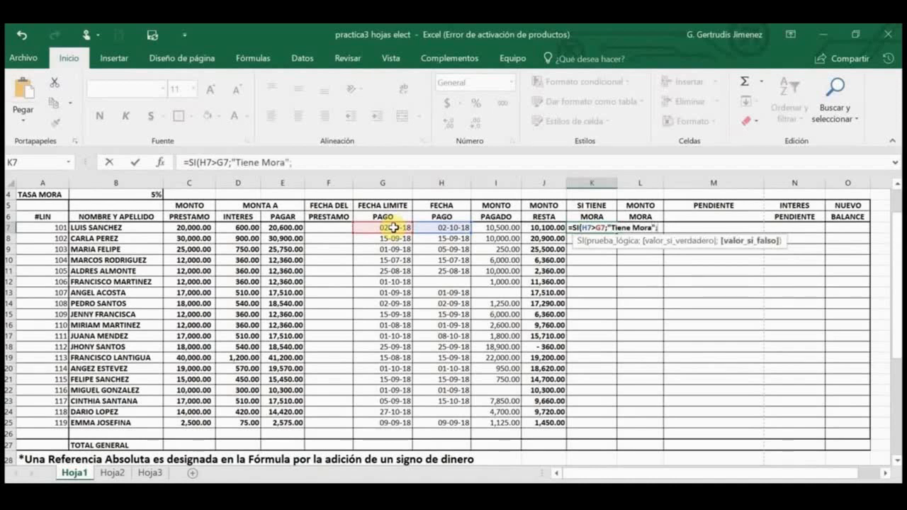
text("Al Dia)
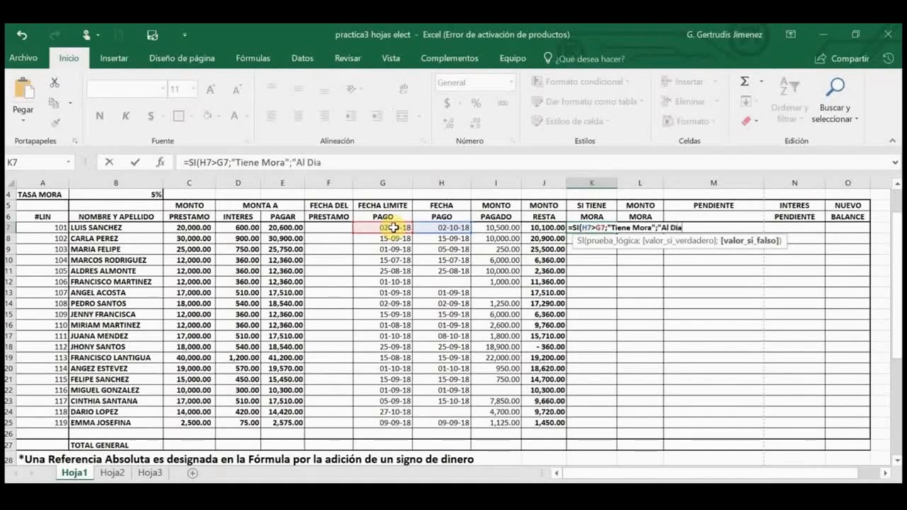
text("))
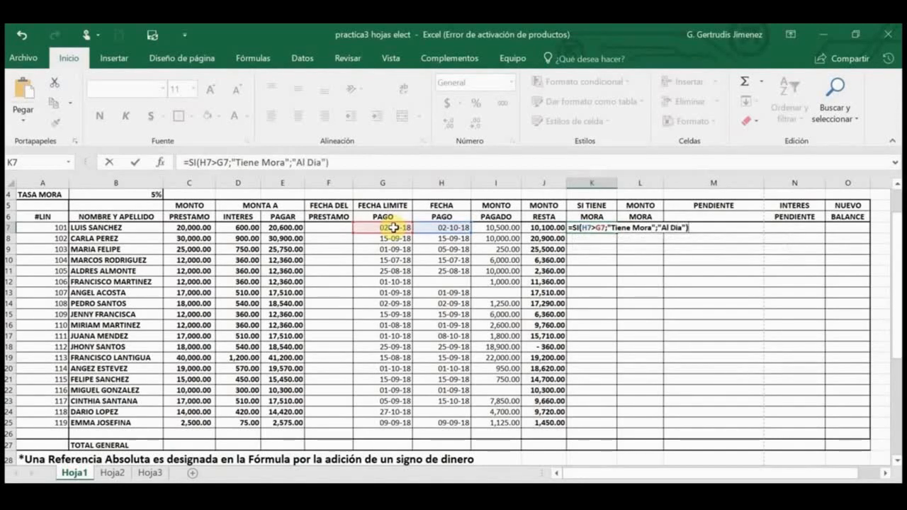
key(Return)
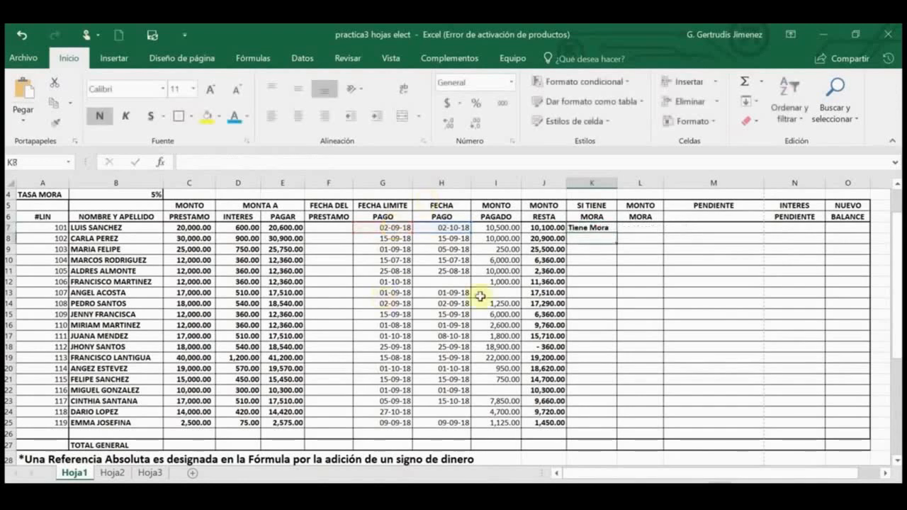
- Fill the K7 late-status formula down the SI TIENE MORA column to row 25
click(592, 229)
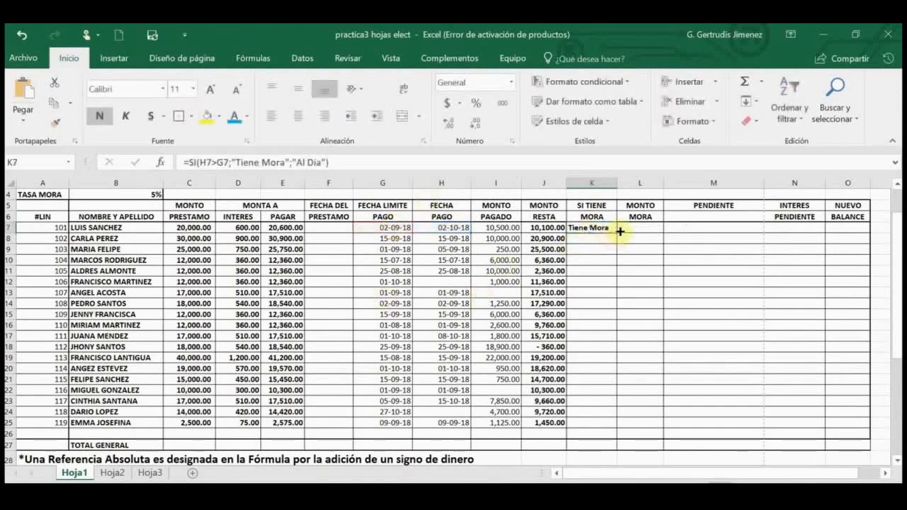
double_click(615, 233)
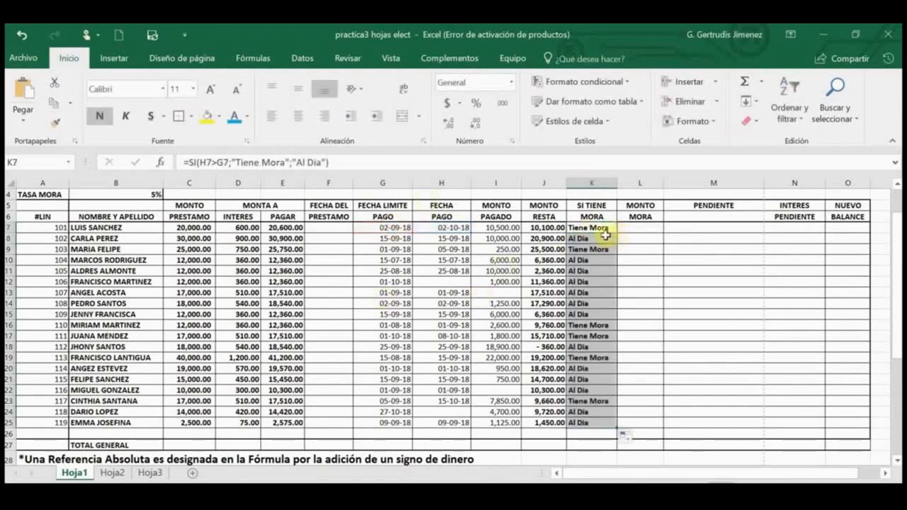
click(598, 227)
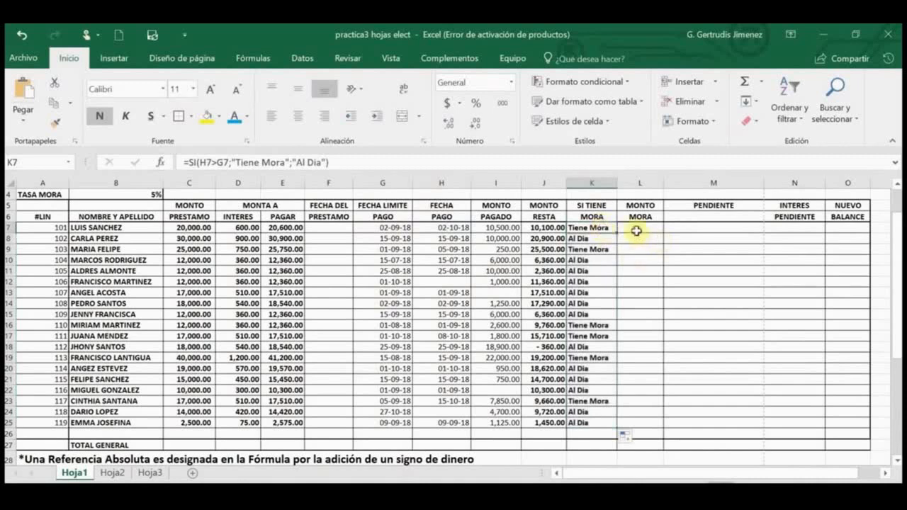
- Start an SI formula in L7 of the MONTO MORA column with the logical test H7>G7
click(638, 229)
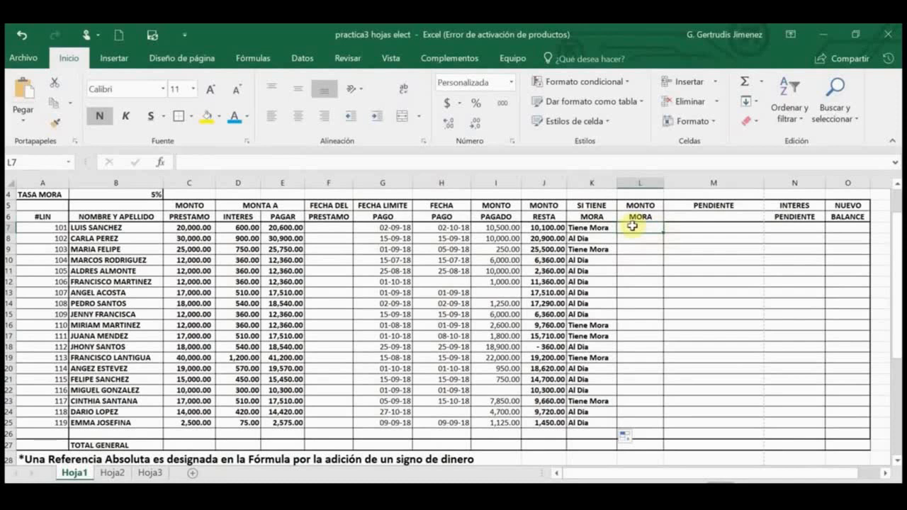
text(=)
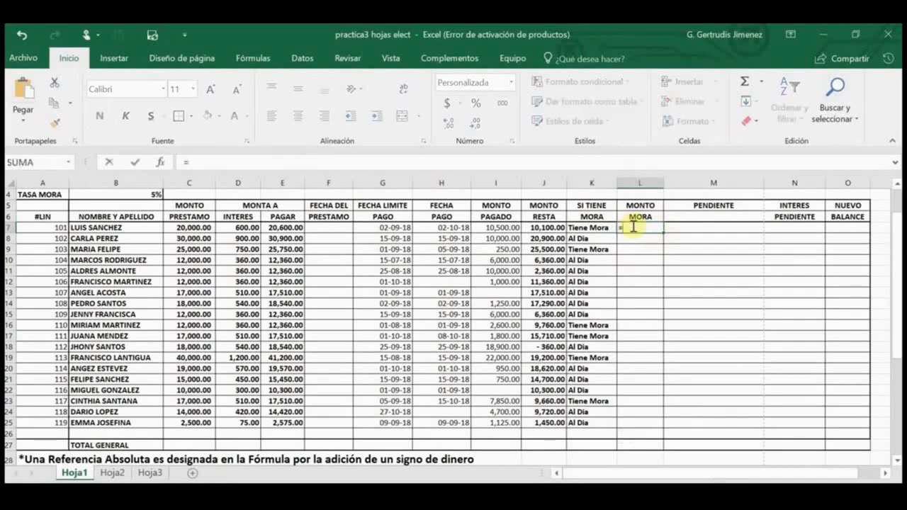
text(SI)
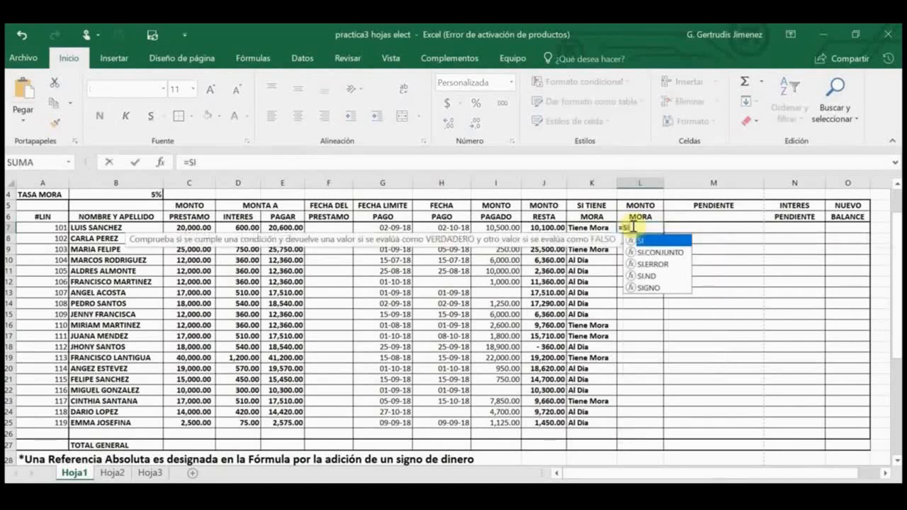
text(()
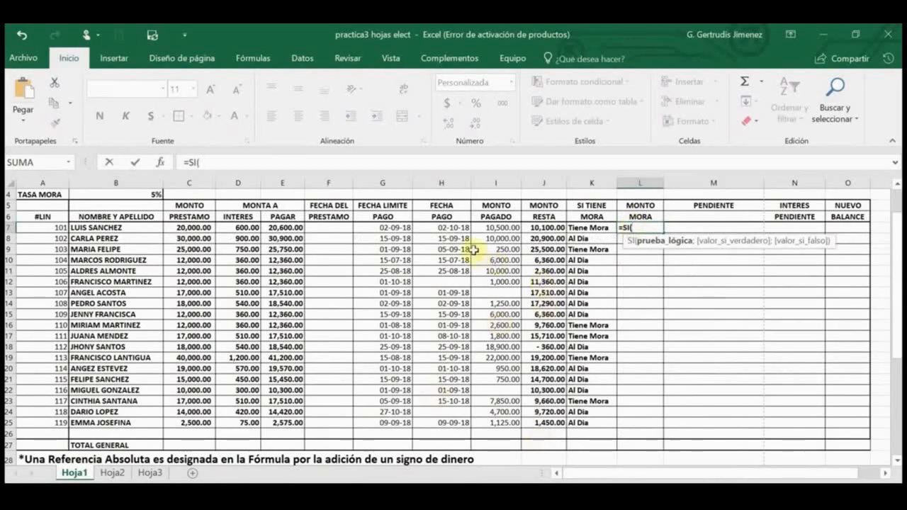
click(450, 228)
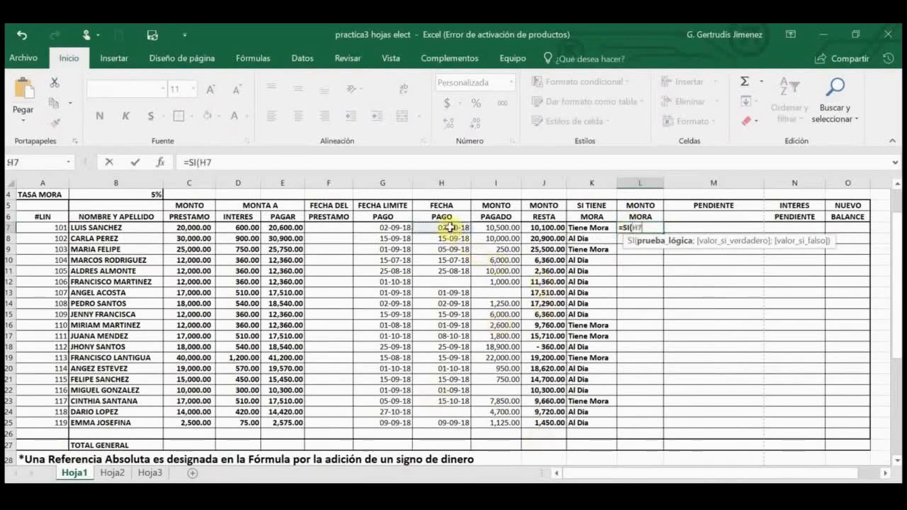
text(>)
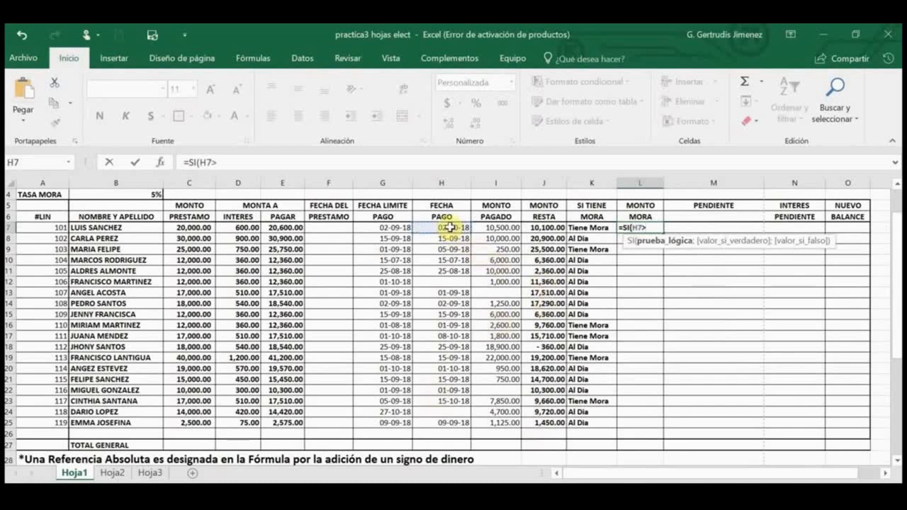
click(390, 227)
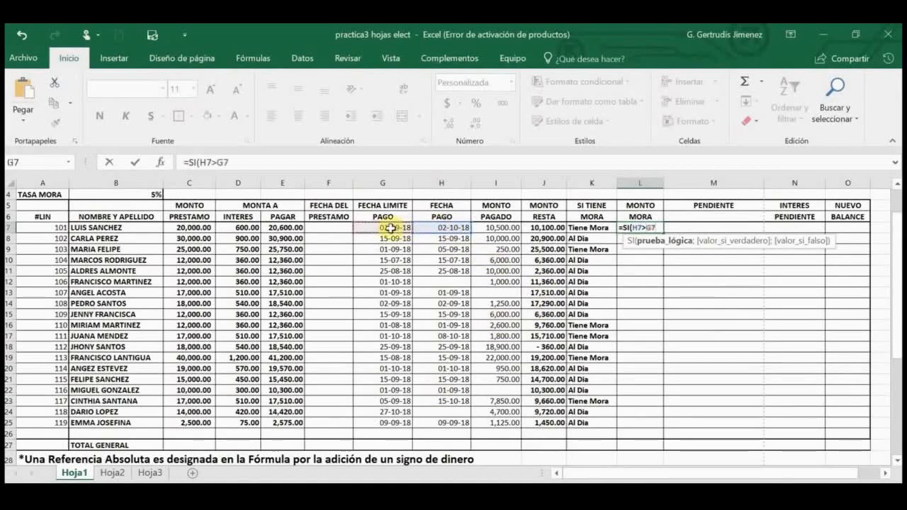
- Complete the L7 formula with J7*$B$4 as the true result and no false result
text(;)
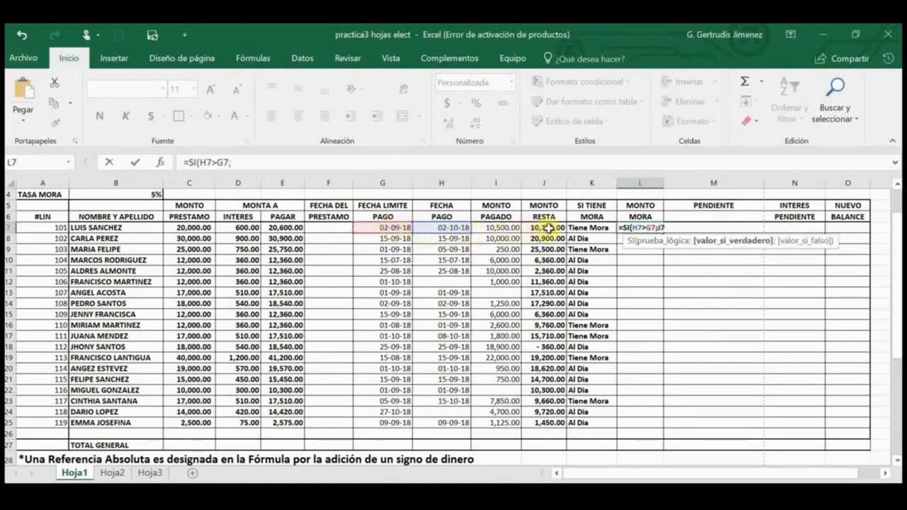
click(546, 228)
text(*)
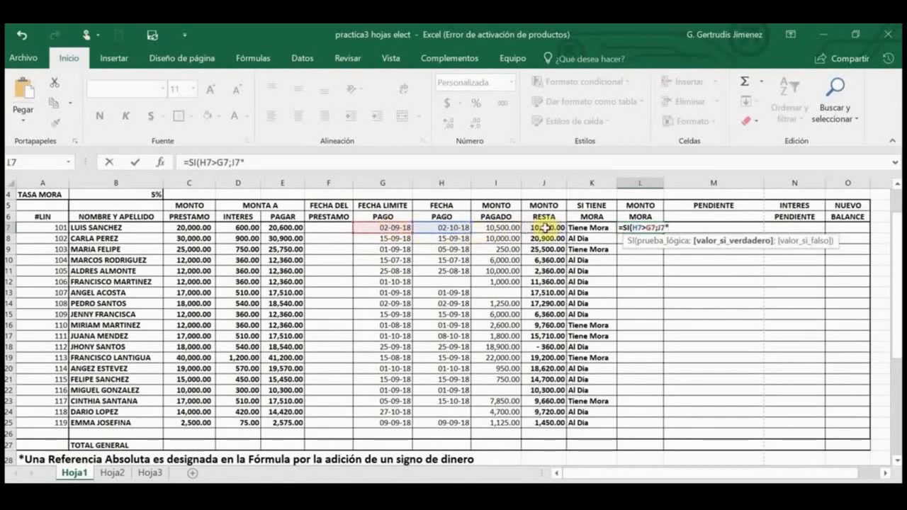
click(151, 197)
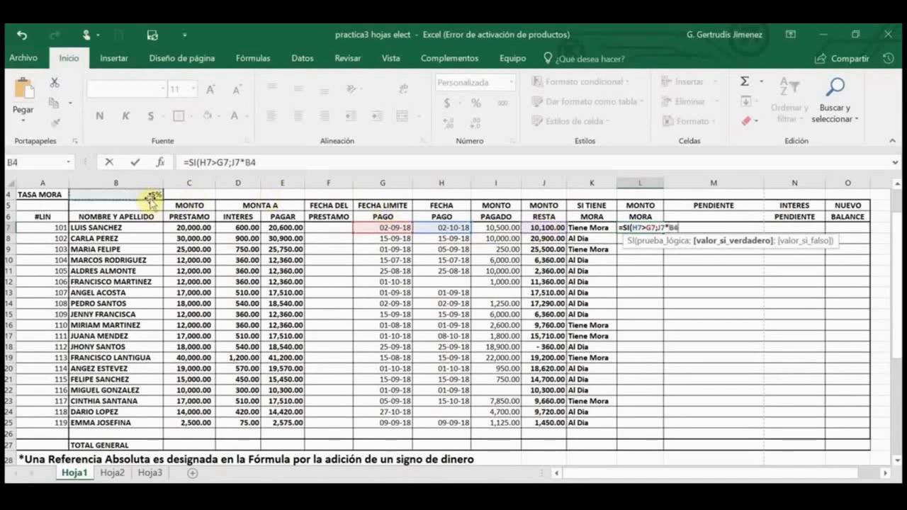
click(669, 228)
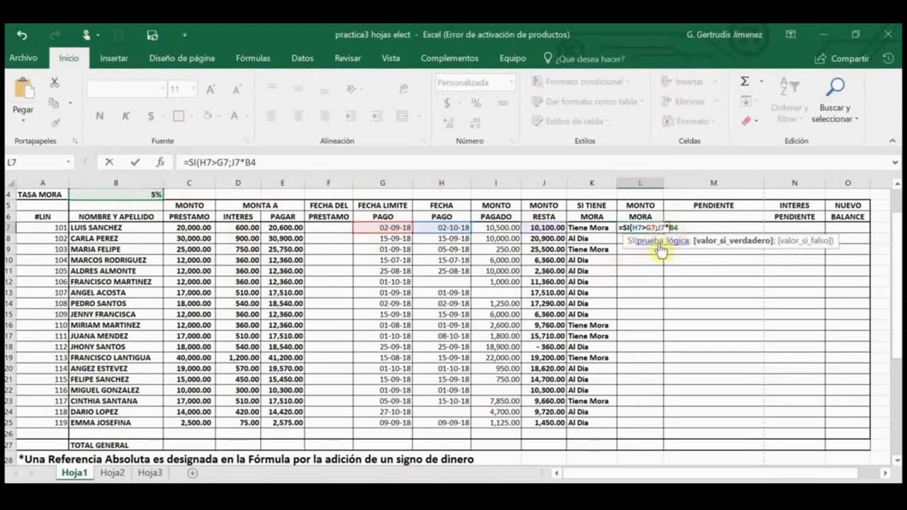
text($B$4)
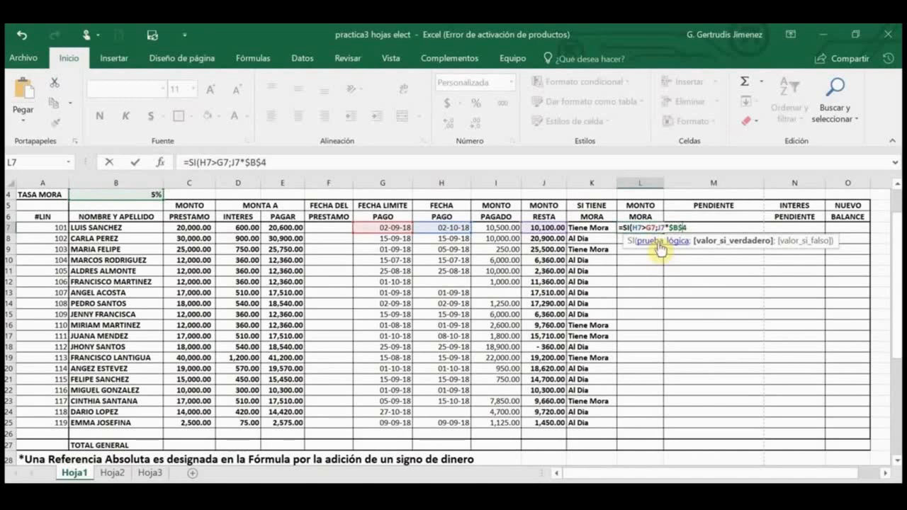
text())
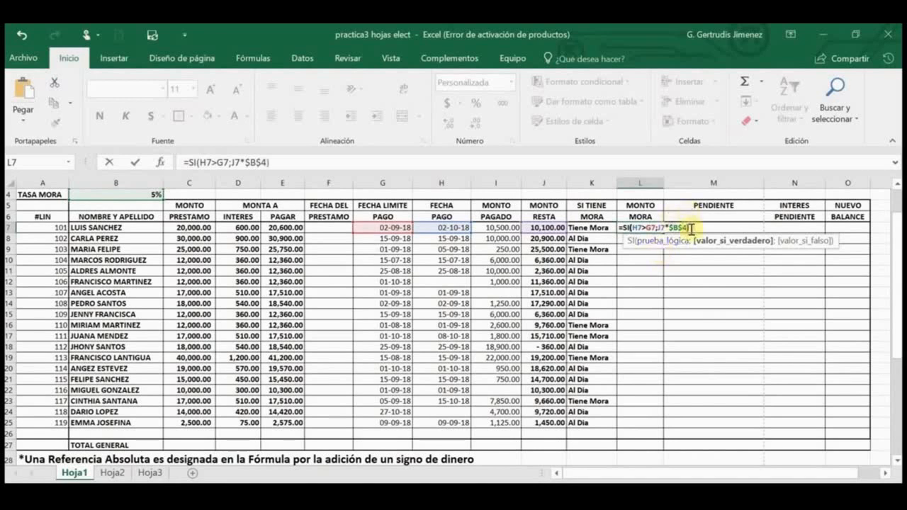
key(Return)
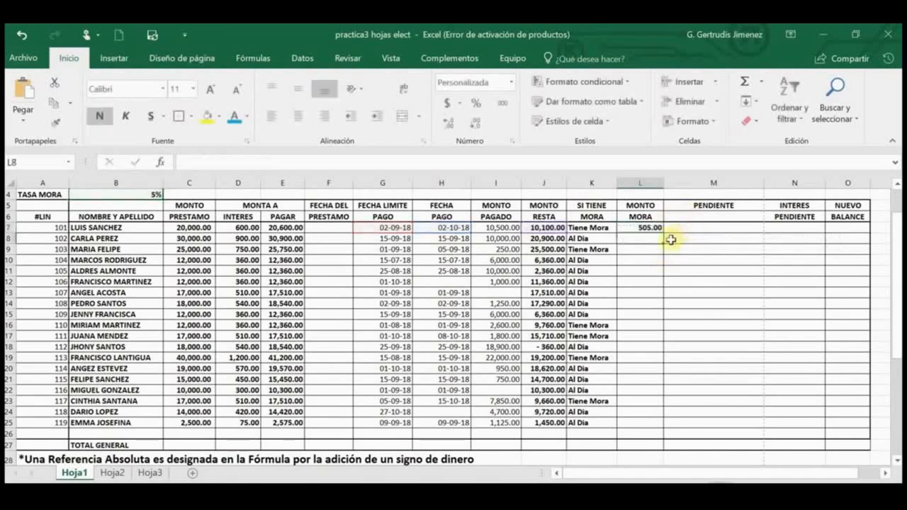
- Fill the L7 late-fee formula down the MONTO MORA column to row 25
click(645, 219)
click(646, 227)
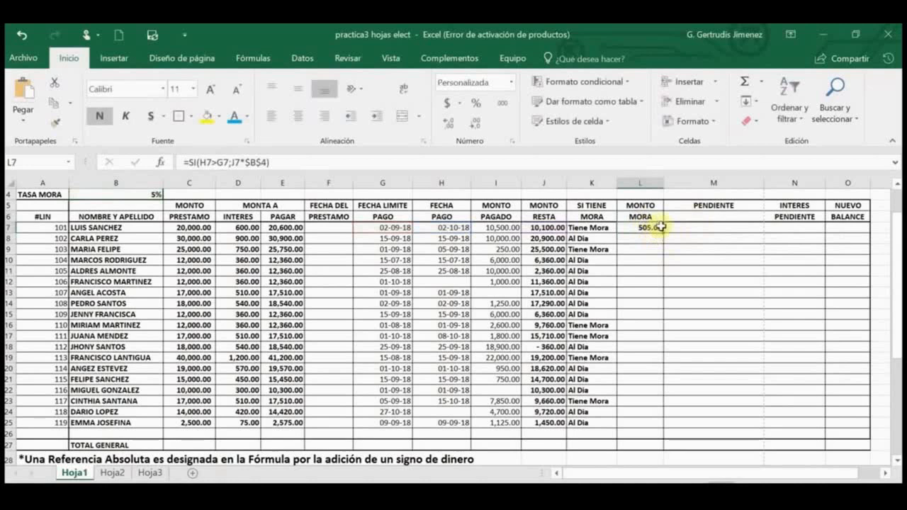
double_click(663, 231)
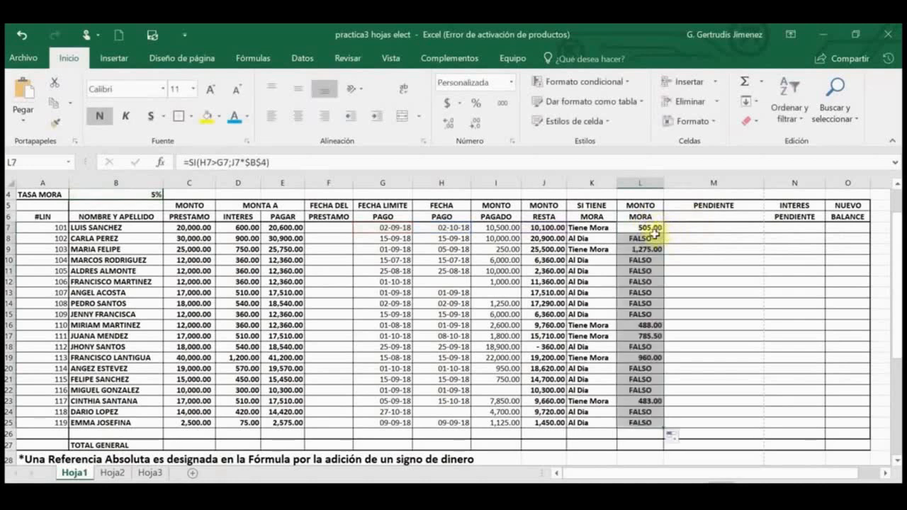
- Add 0 as the false result of the L7 late-fee formula and refill the MONTO MORA column down to row 25
click(635, 281)
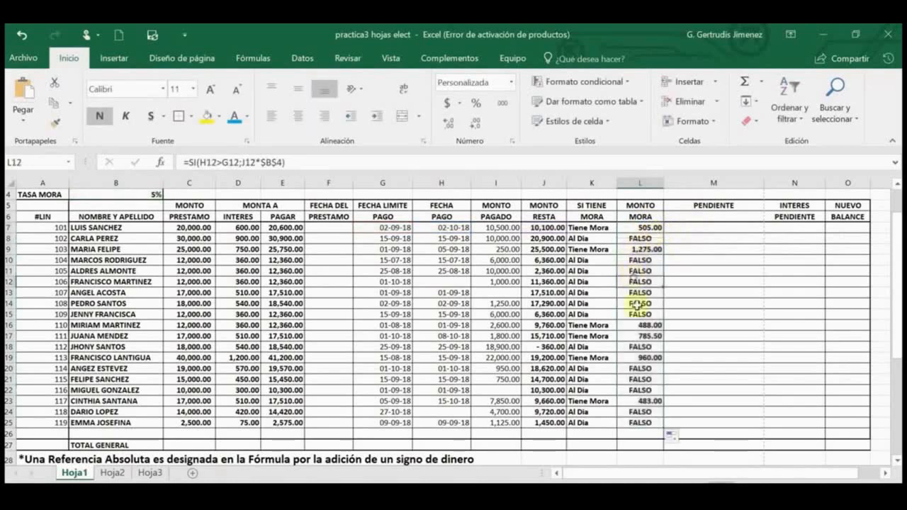
click(641, 227)
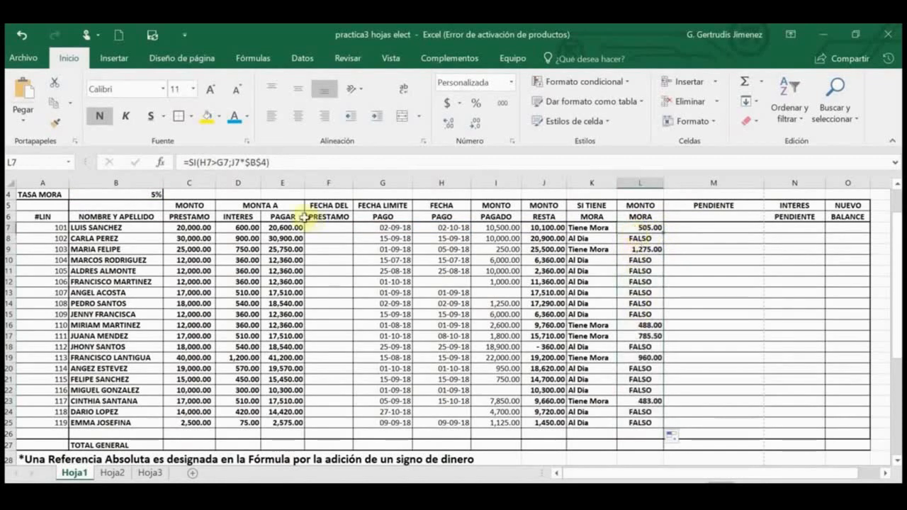
click(269, 162)
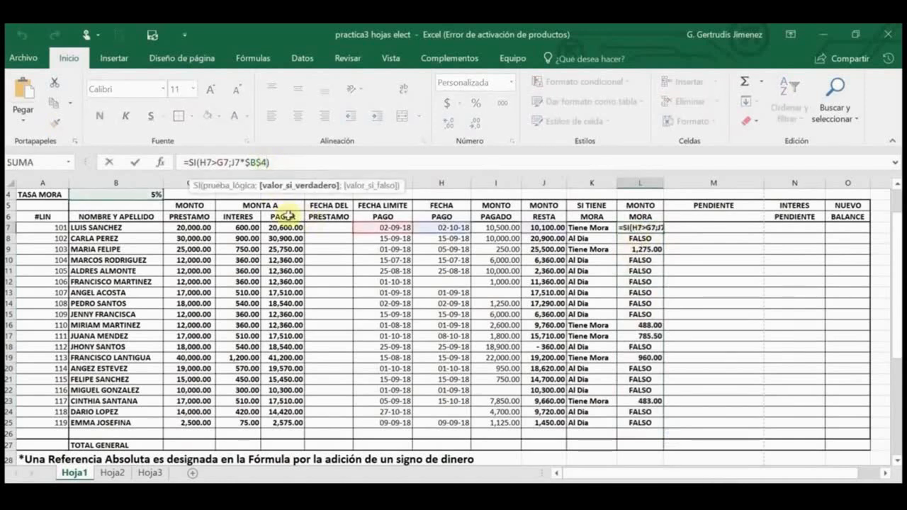
text(;)
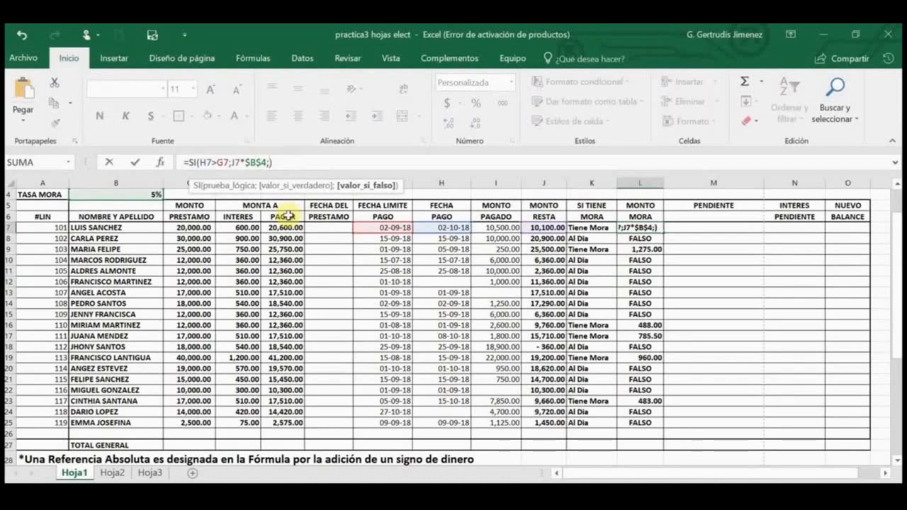
text(0)
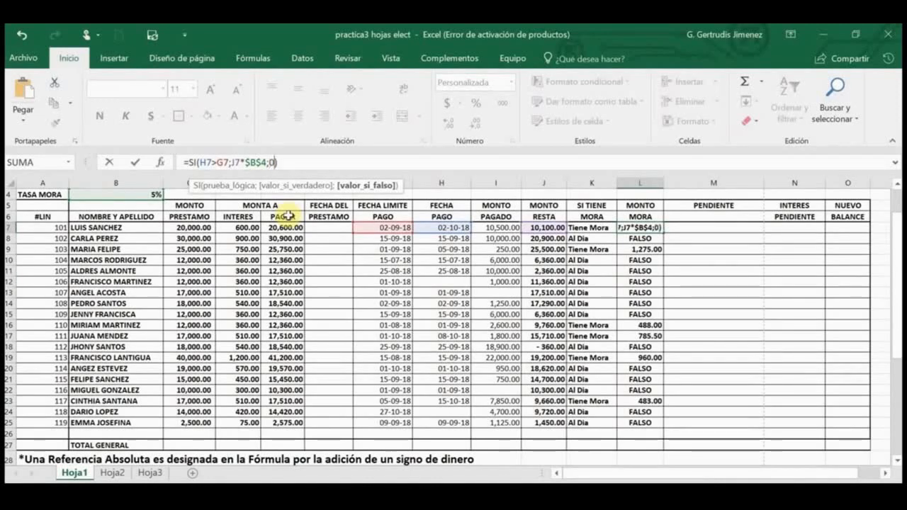
key(Return)
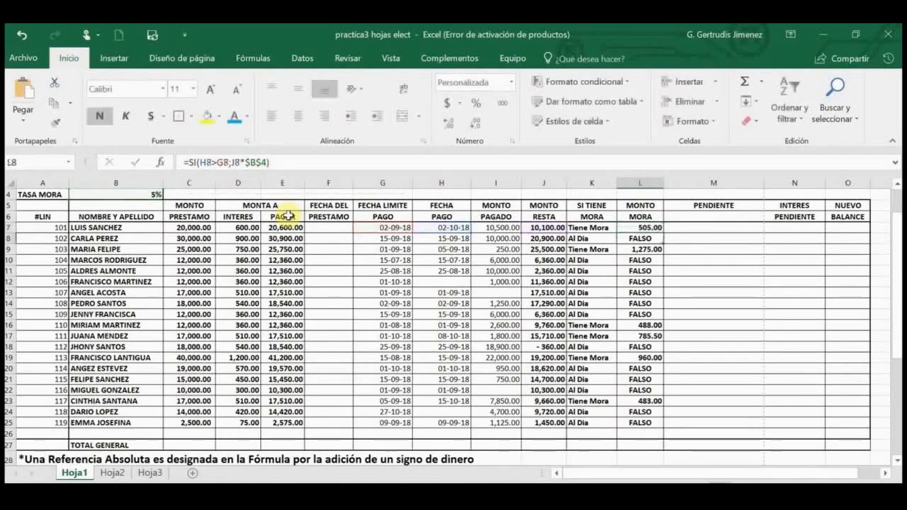
click(655, 228)
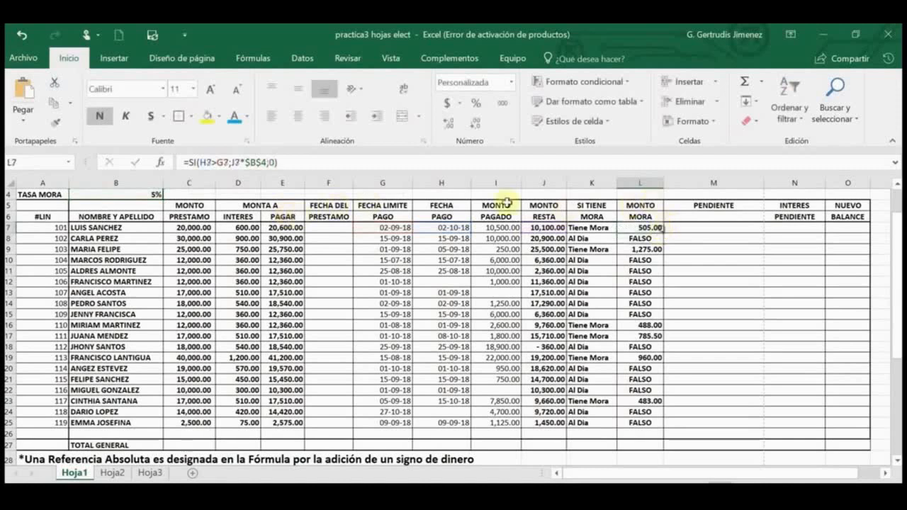
double_click(662, 230)
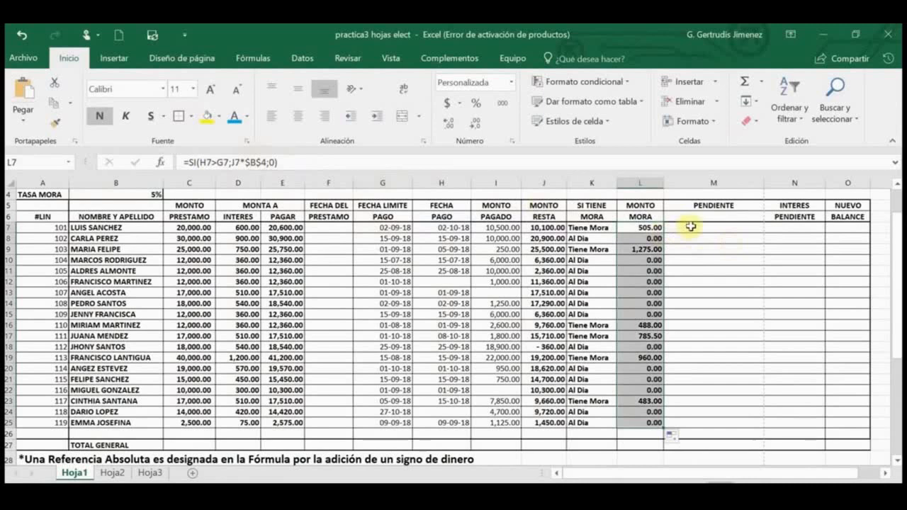
- Start an SI formula in M7 of the PENDIENTE column with the logical test I7>0
click(691, 227)
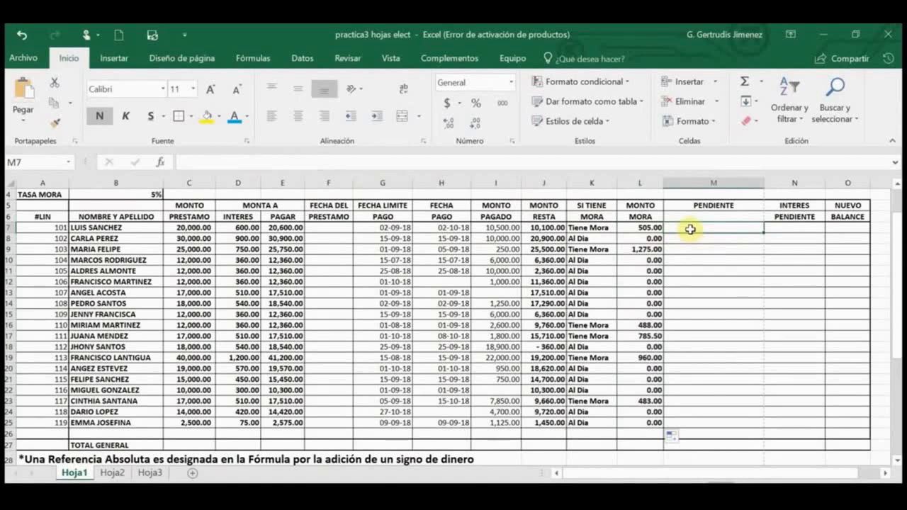
text(=S)
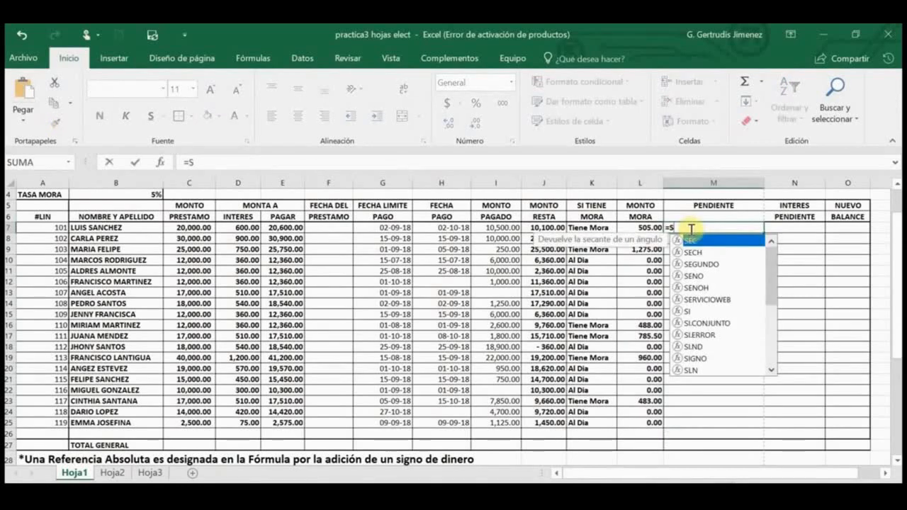
text(I()
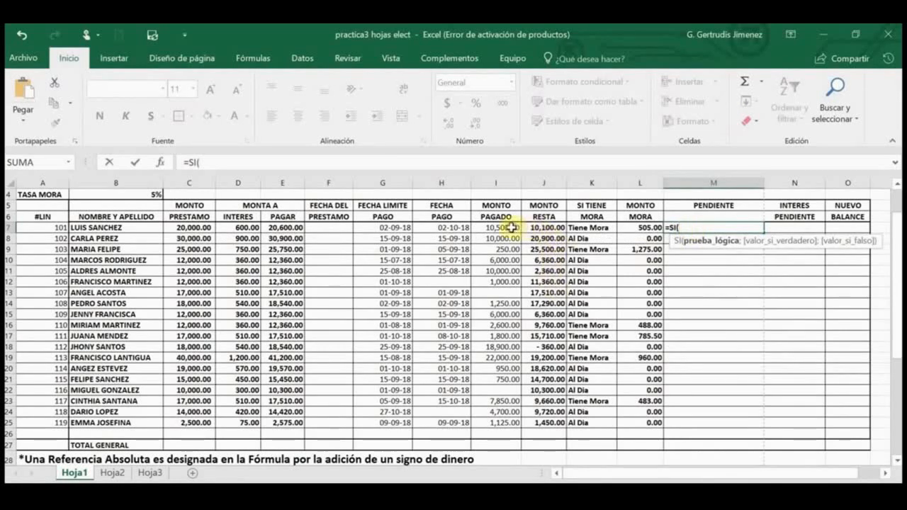
click(511, 228)
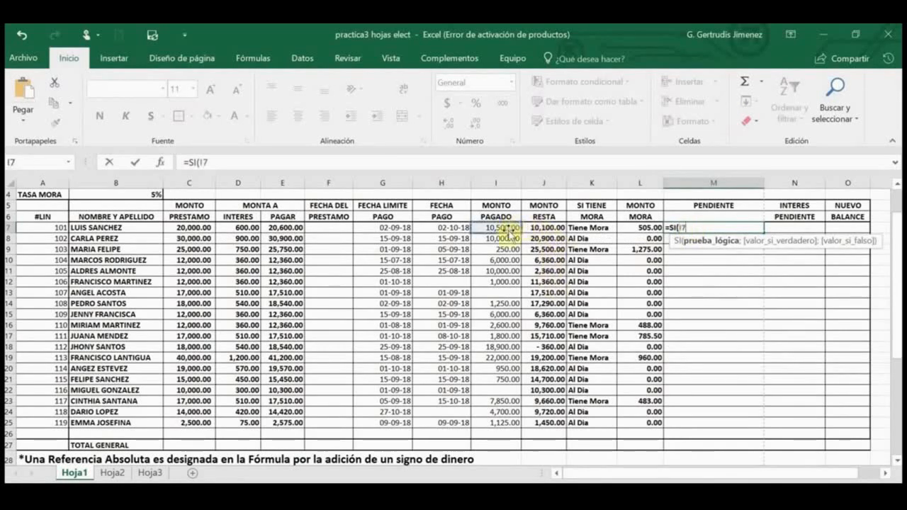
text(>)
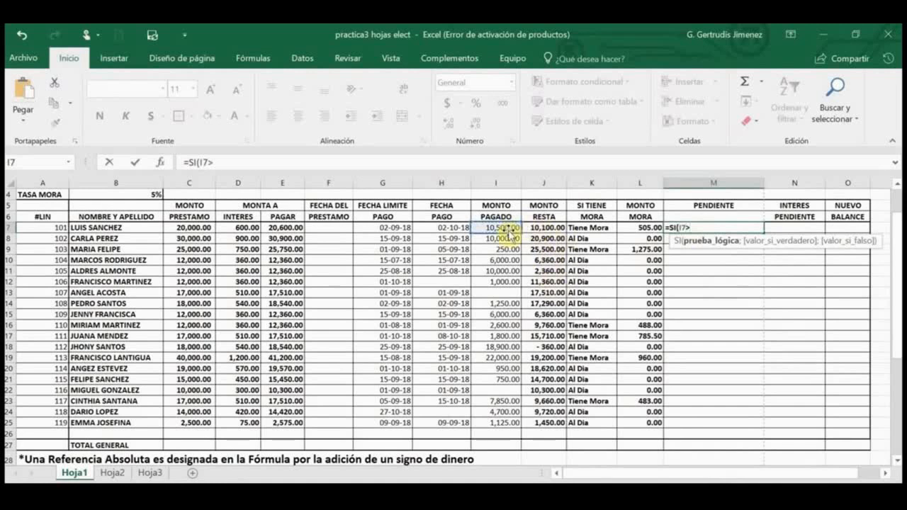
text(0;)
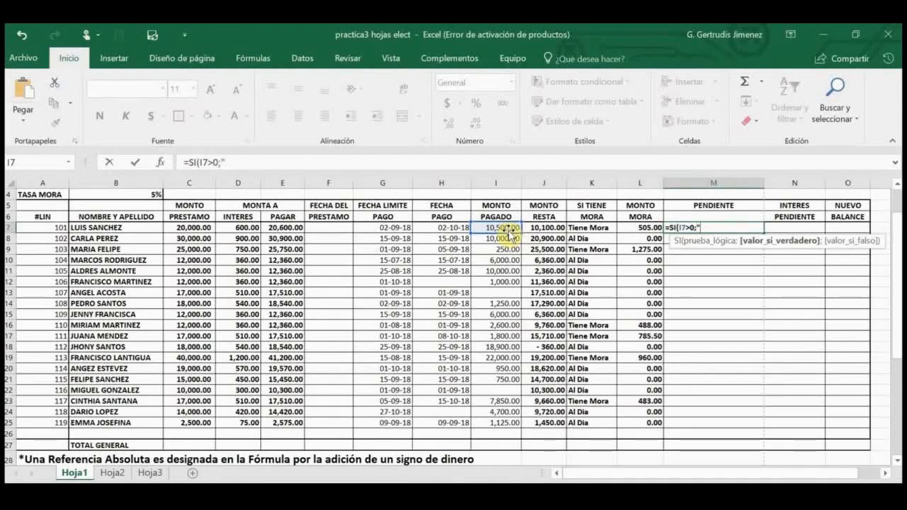
- Complete the M7 formula with "BALANCE PENDIENTE" as the true result and "Al Dia" as the false result
text("BALANC)
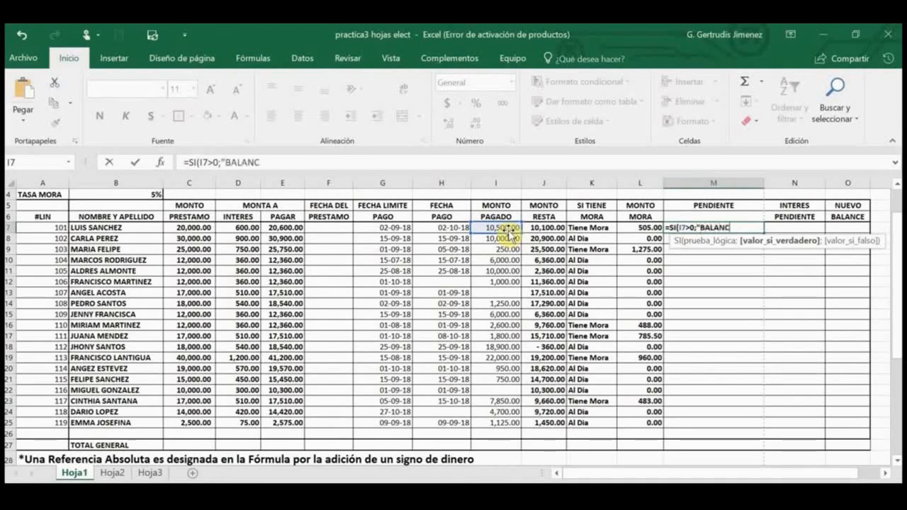
text(E PENDIENTE)
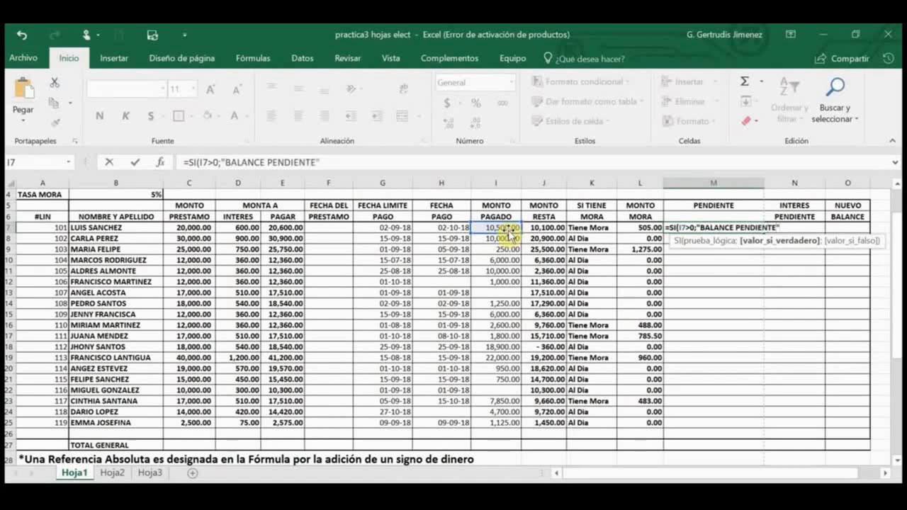
text(";)
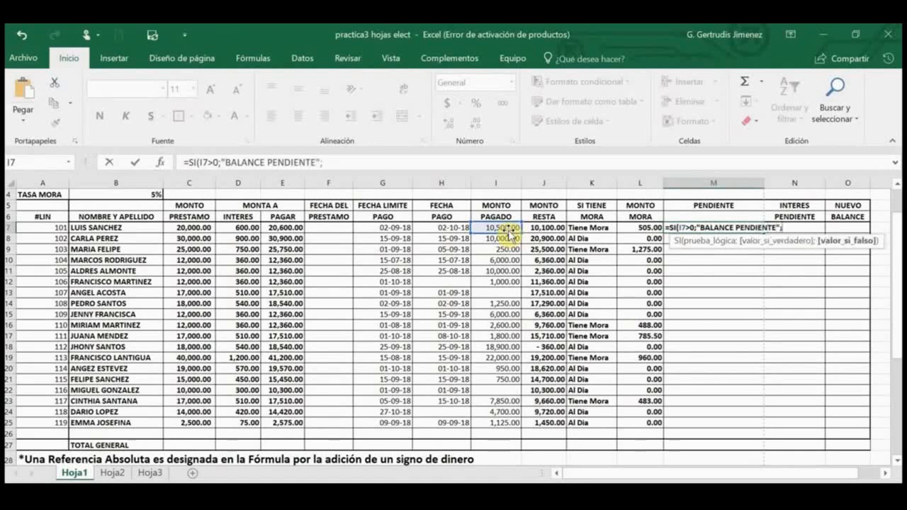
text(")
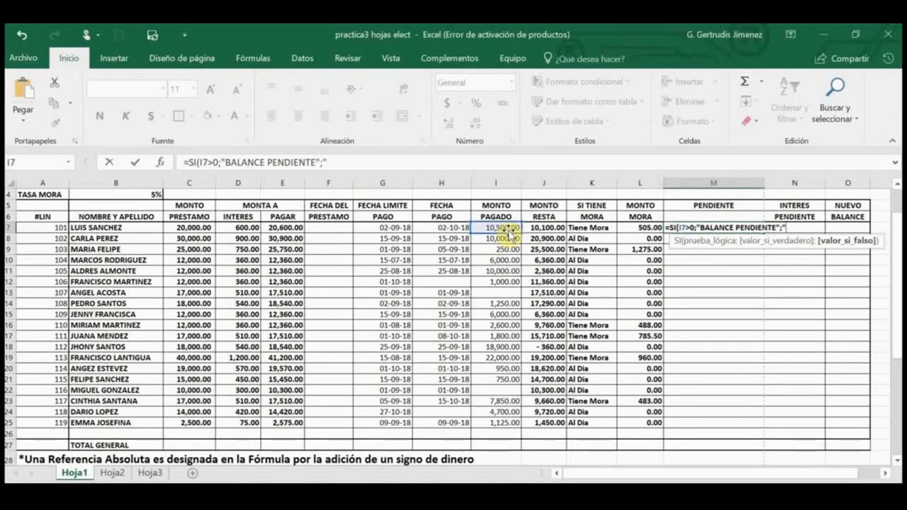
text(Al Dia)
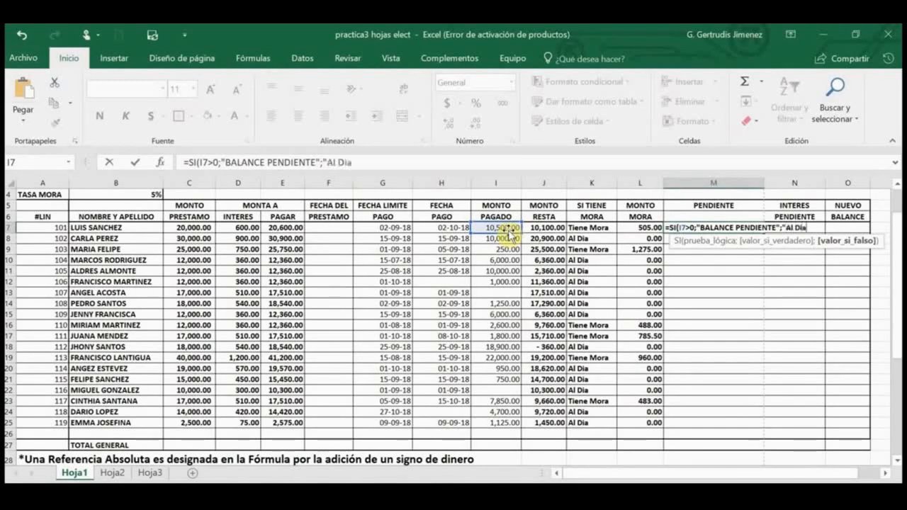
text(")
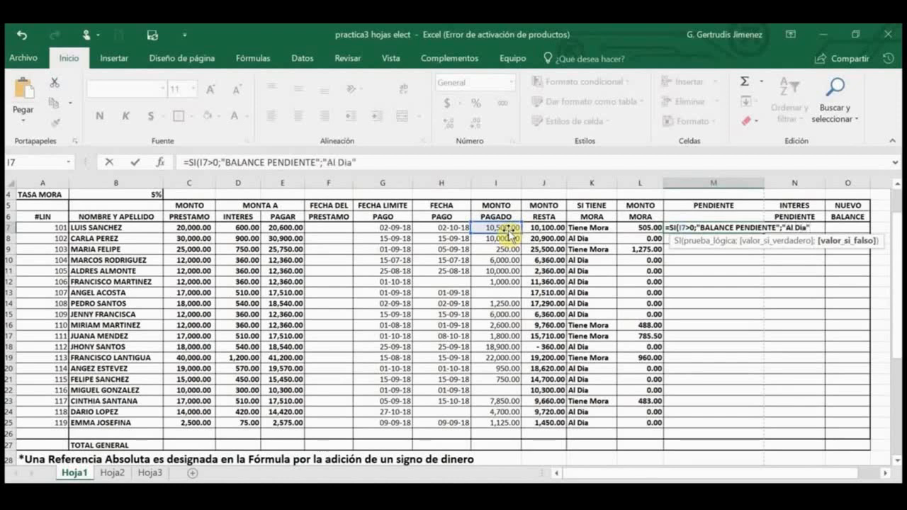
text())
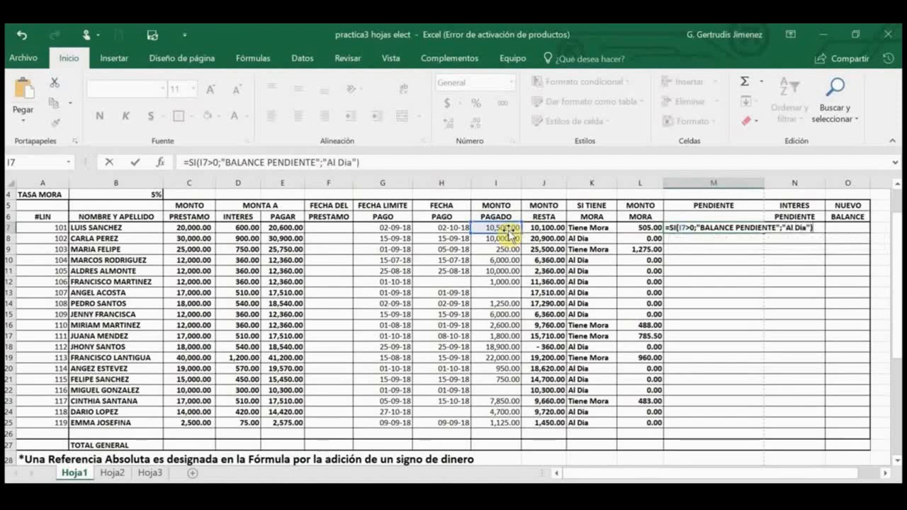
key(Return)
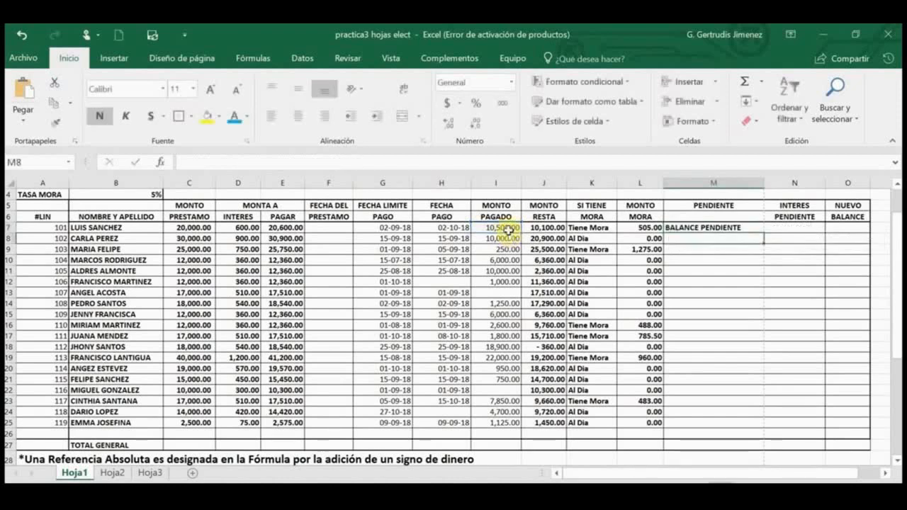
- Fill the M7 pending-status formula down the PENDIENTE column to row 25 and check the copied formulas in M13 and M12
click(749, 228)
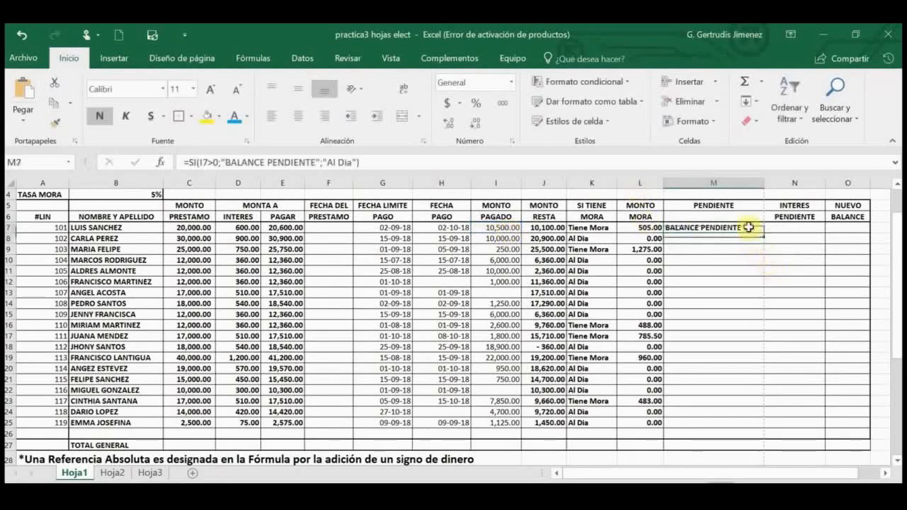
double_click(764, 236)
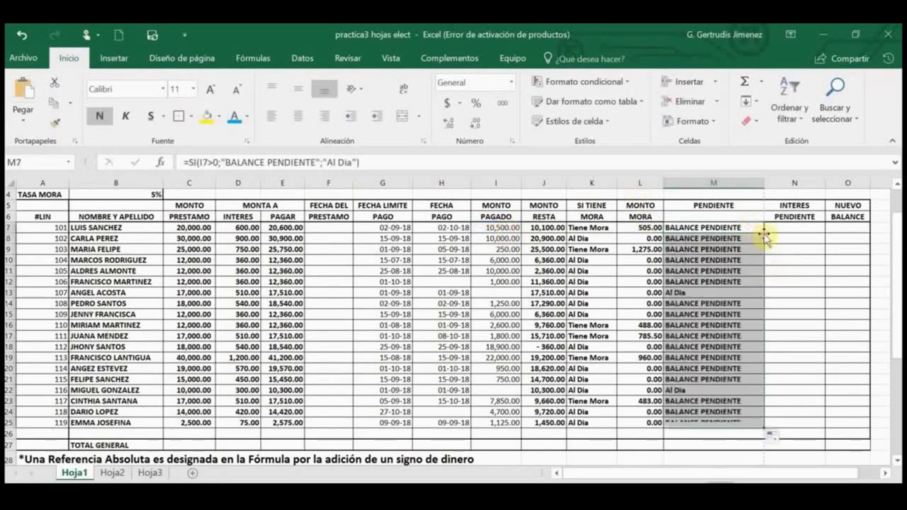
click(691, 290)
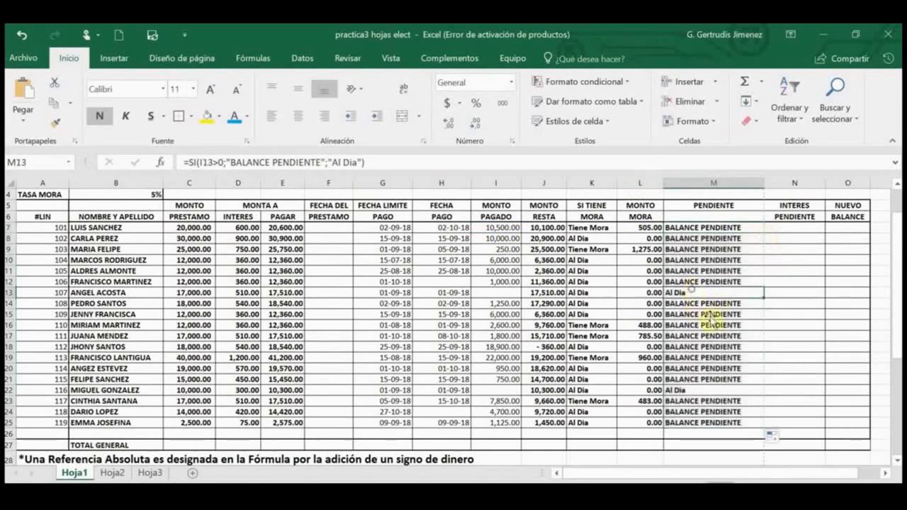
click(688, 281)
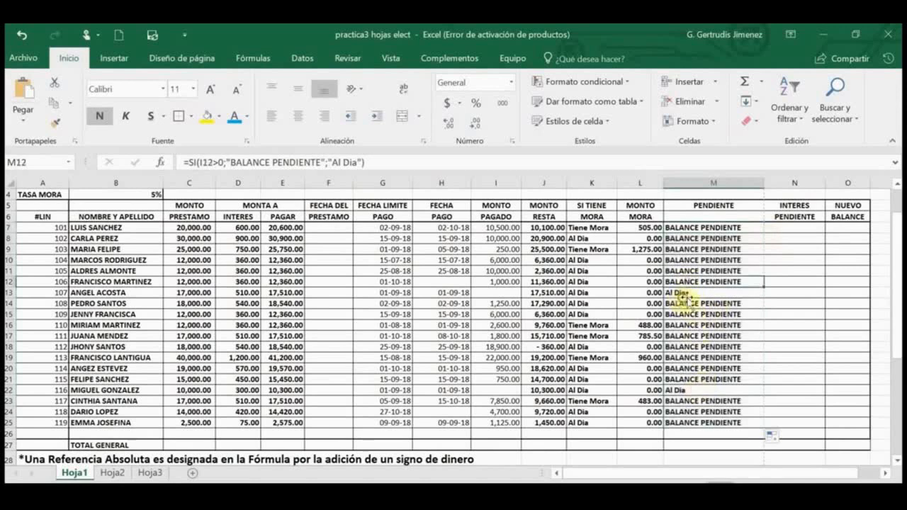
- Start a formula in N7 of the INTERES PENDIENTE column that multiplies J7 by the interest rate in B3
click(795, 228)
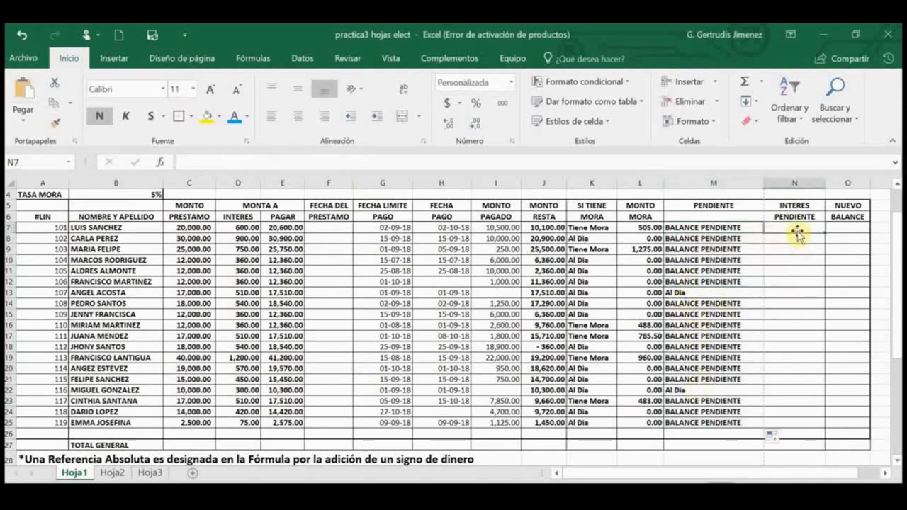
key(F2)
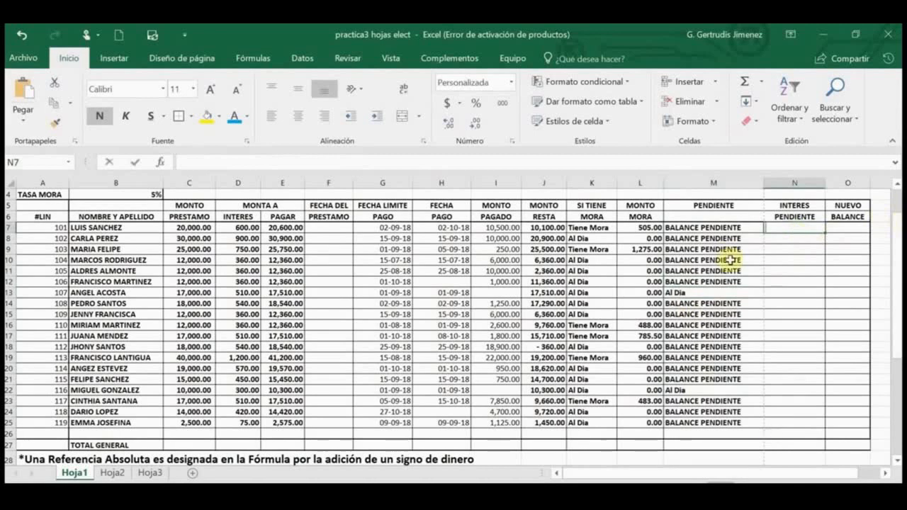
text(=)
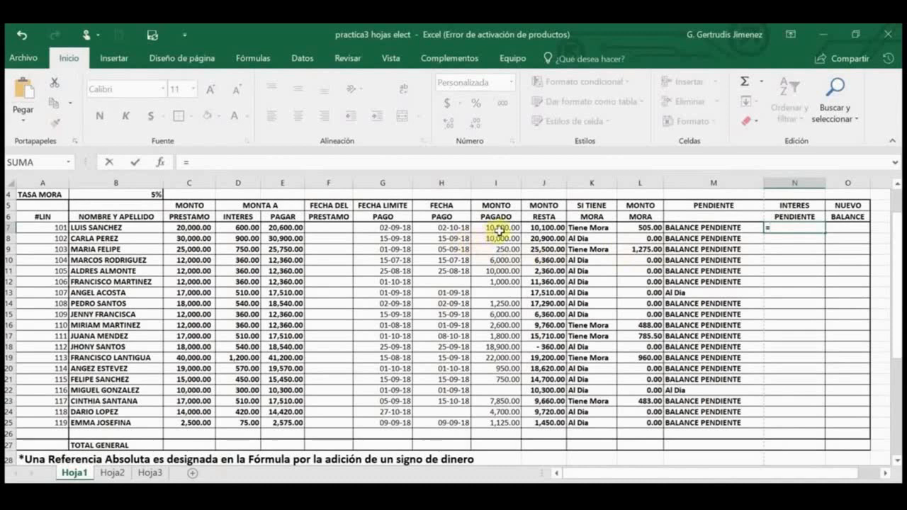
click(543, 227)
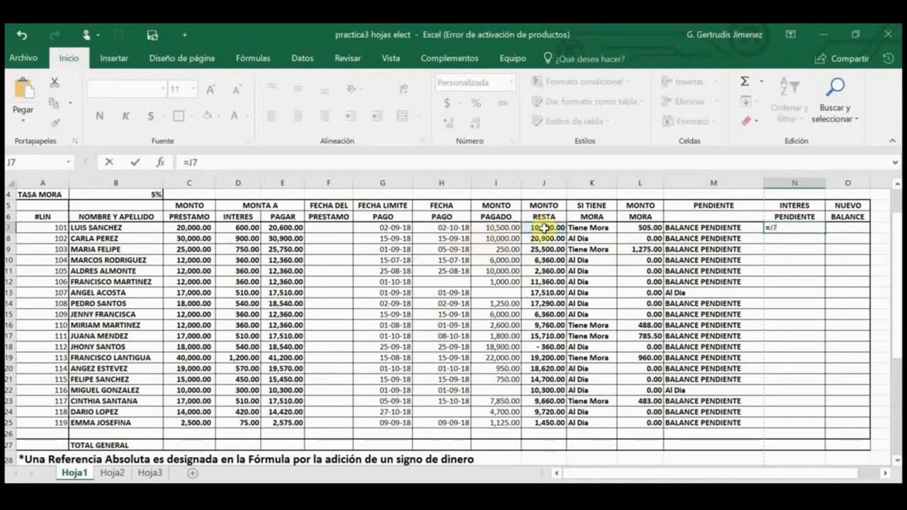
text(*)
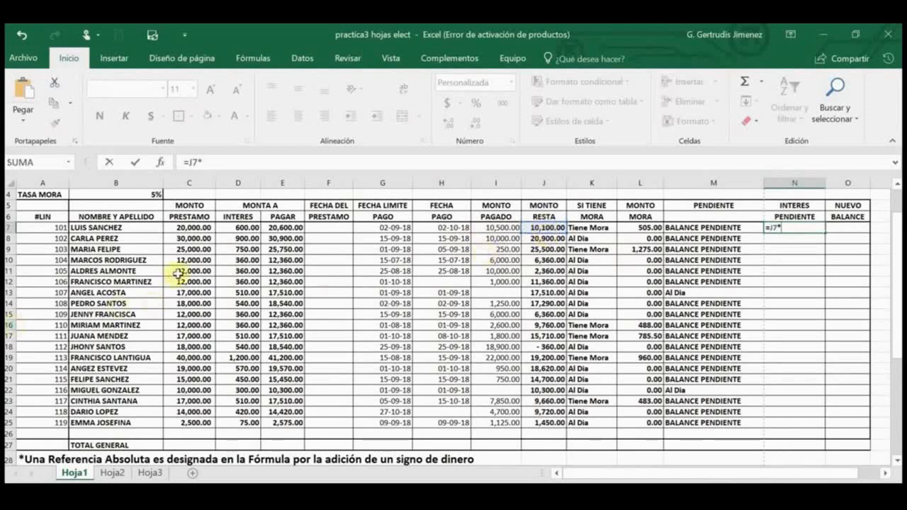
scroll(177, 275, up, 1)
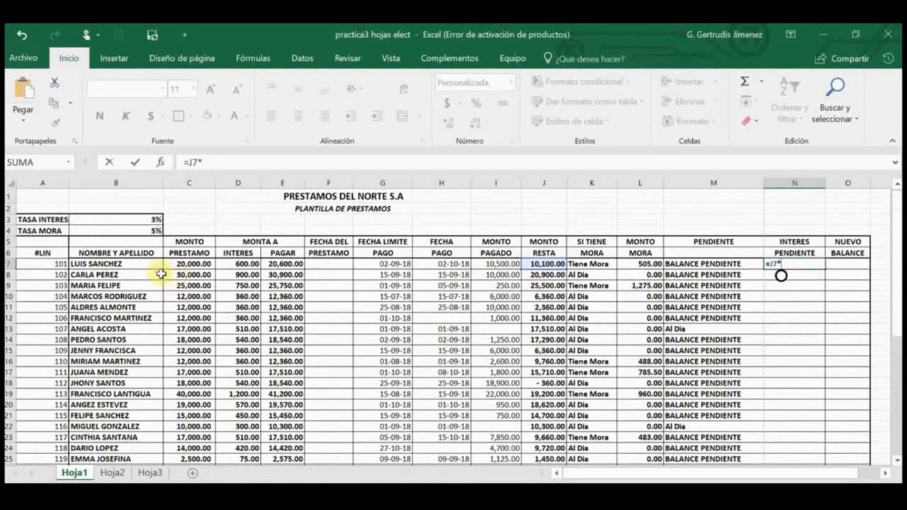
click(134, 221)
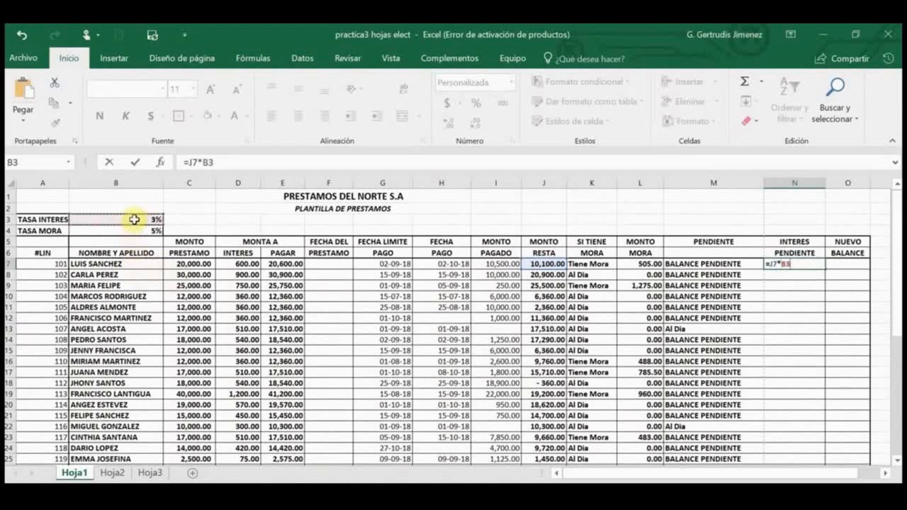
- Make the B3 reference absolute as $B$3 and enter the N7 pending-interest formula
click(200, 164)
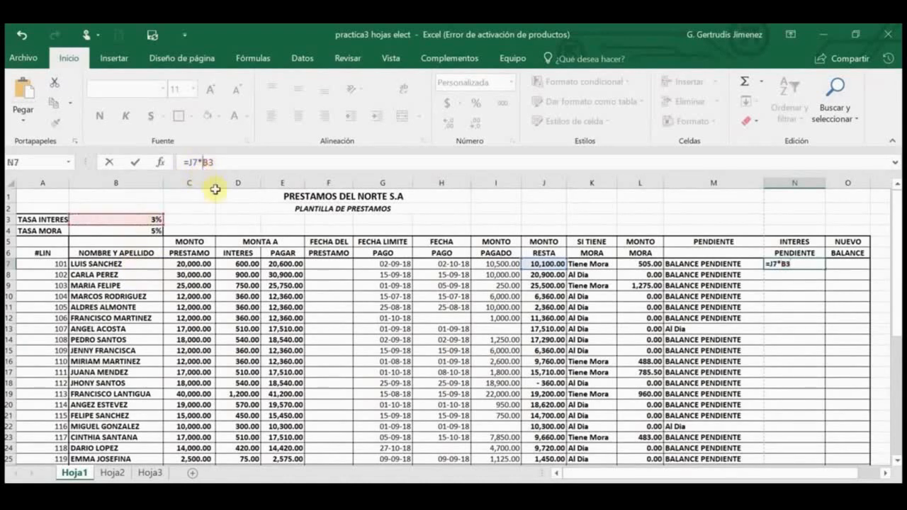
text($)
key(Right)
text($)
key(Return)
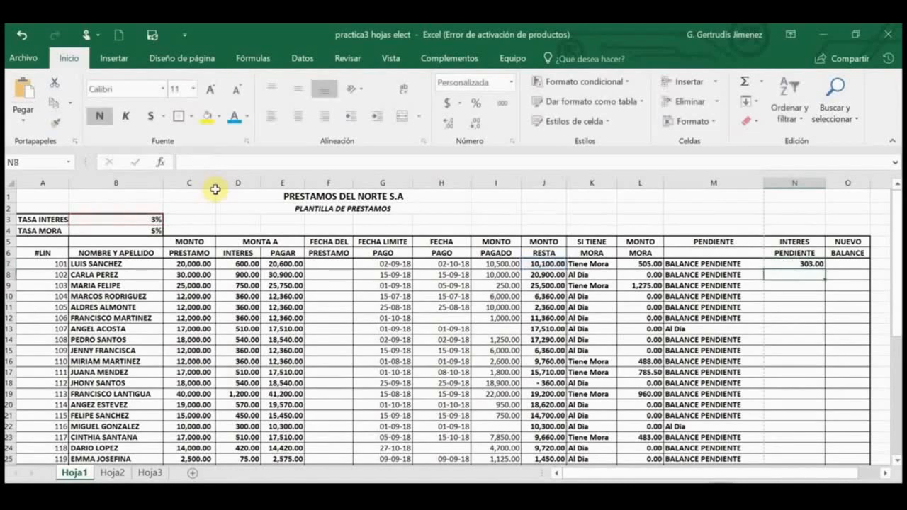
- Fill the N7 pending-interest formula down the INTERES PENDIENTE column to row 25
click(808, 264)
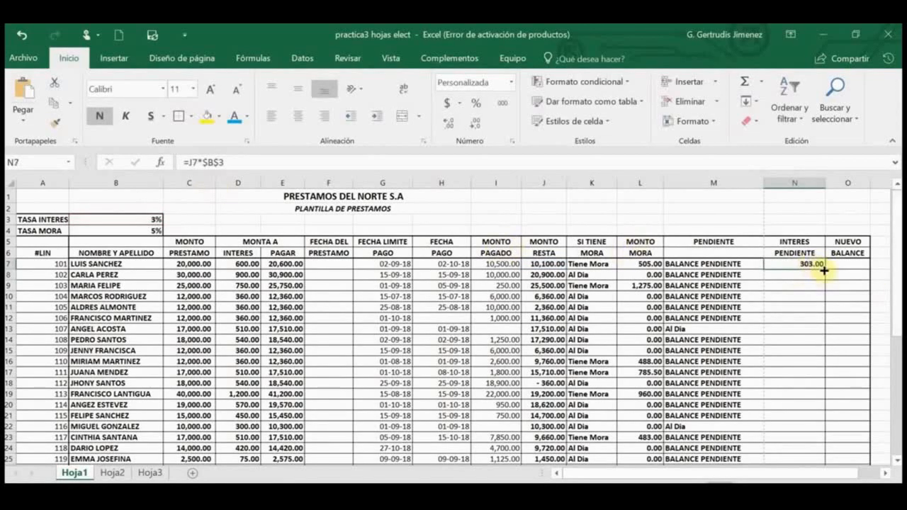
double_click(824, 270)
scroll(815, 292, down, 1)
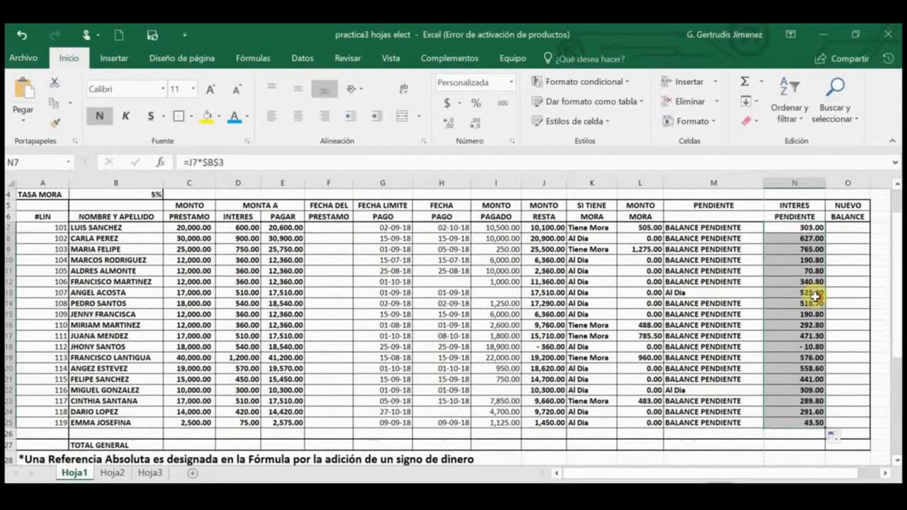
scroll(829, 283, up, 1)
- Enter =J7+L7+N7 in O7 of the NUEVO BALANCE column to add the remaining amount, late fee and pending interest
click(845, 263)
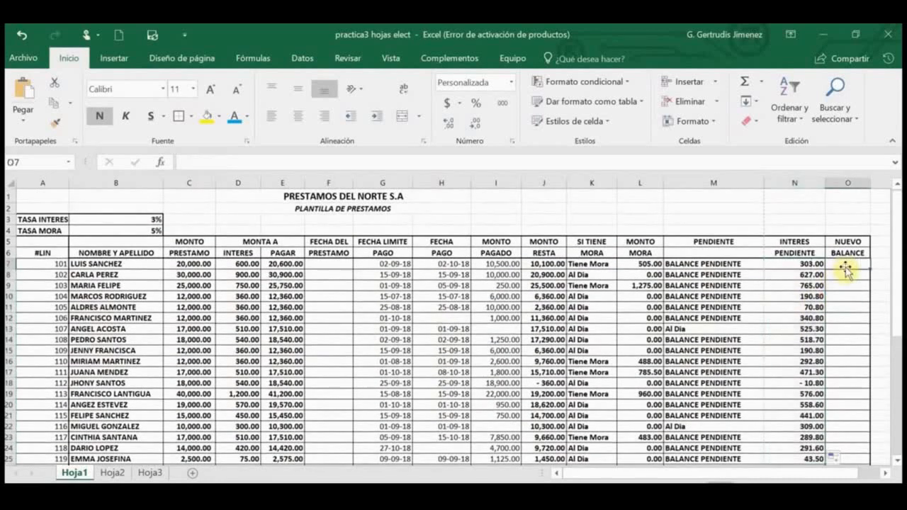
text(=)
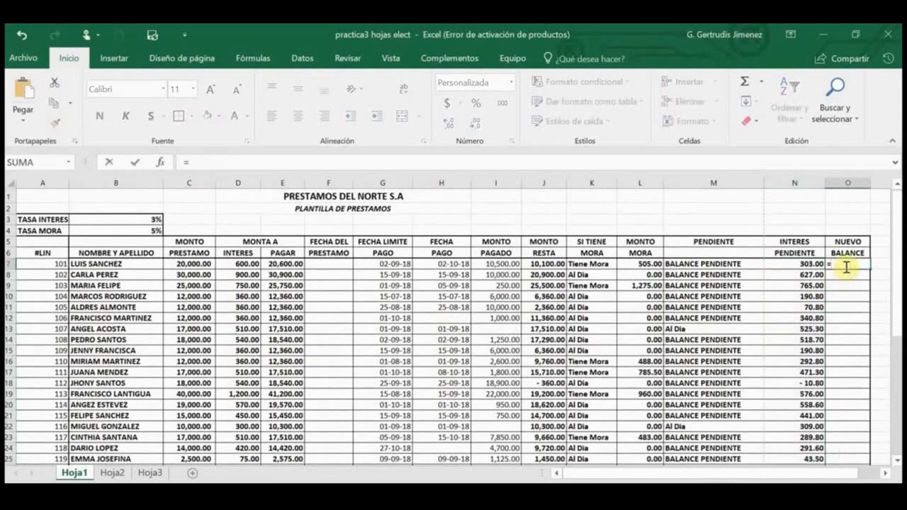
click(548, 264)
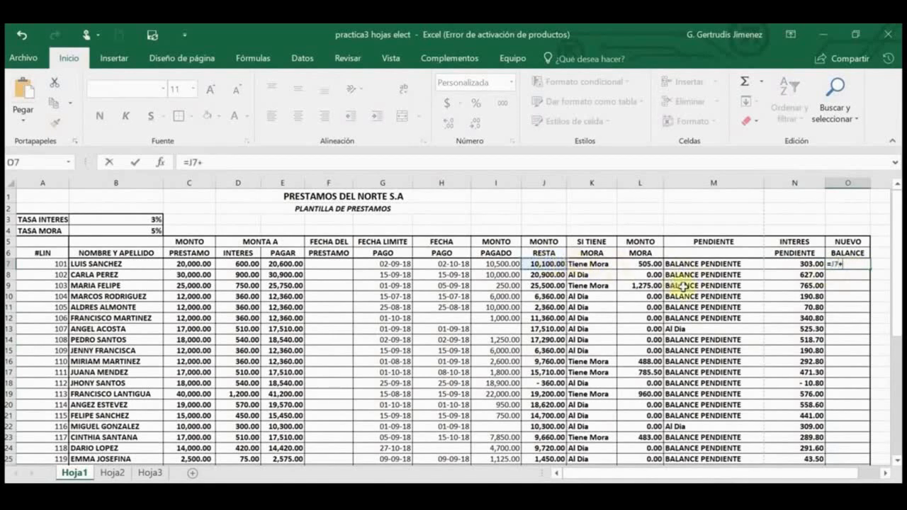
text(+)
click(649, 264)
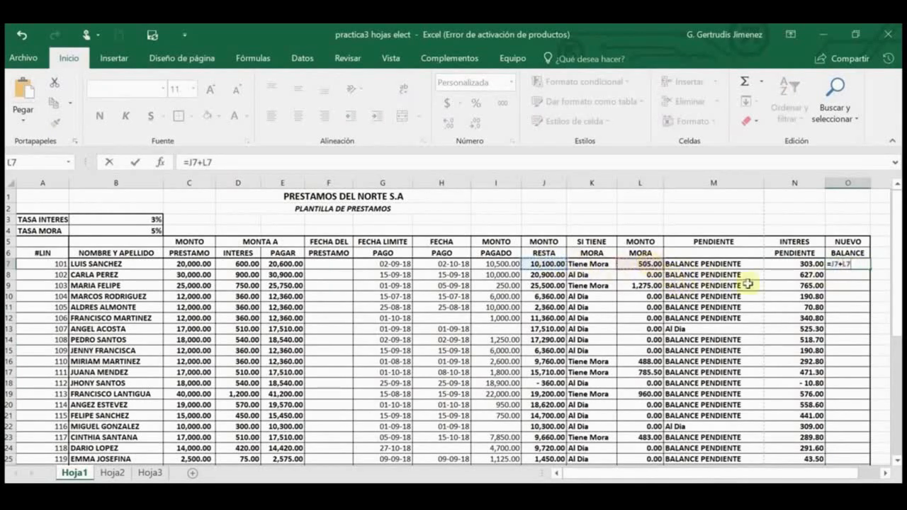
text(+)
click(801, 265)
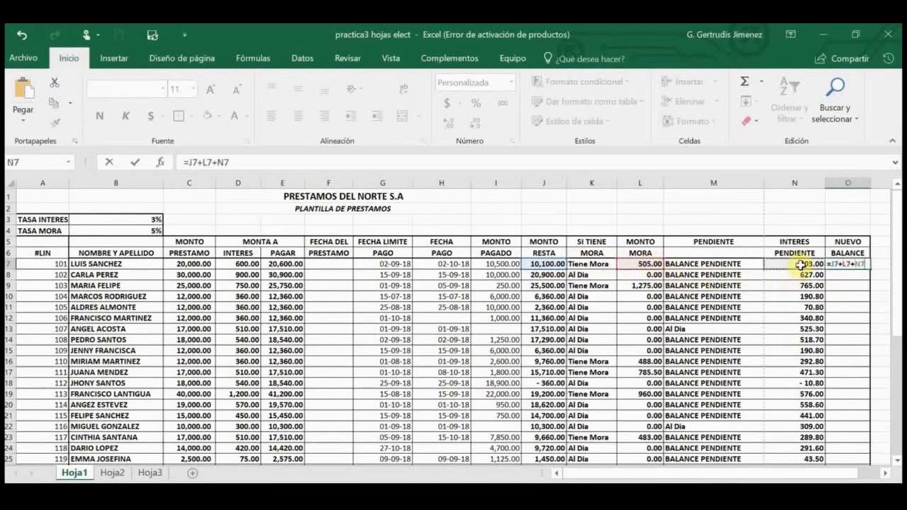
key(Return)
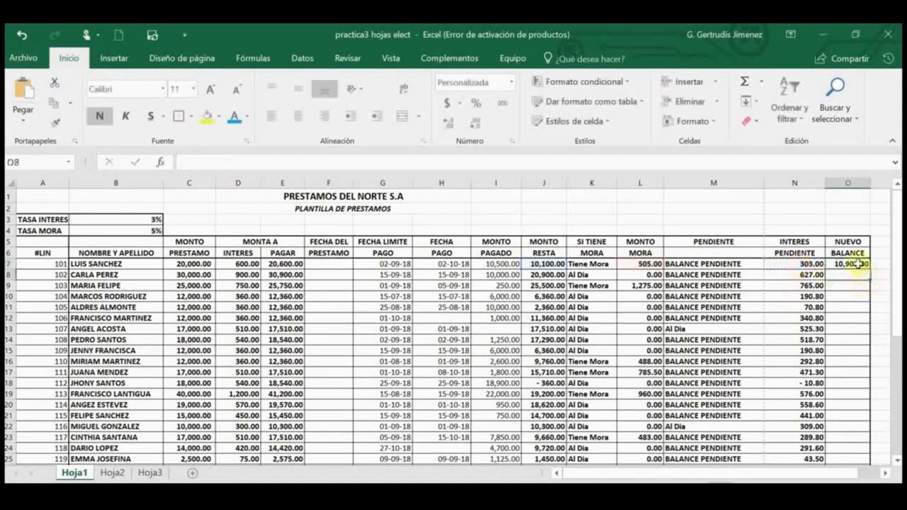
- Fill the O7 new-balance formula down the NUEVO BALANCE column to row 25 and review the copied results
click(858, 263)
double_click(871, 269)
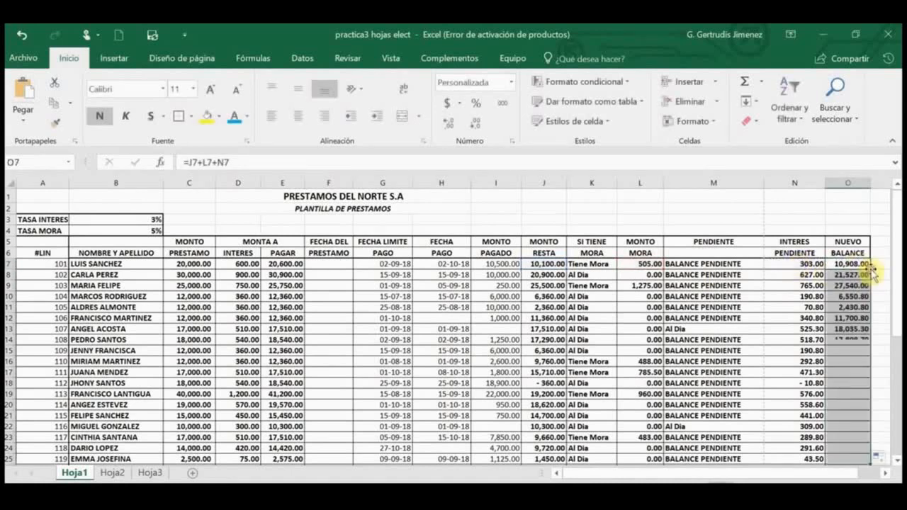
scroll(850, 296, down, 1)
scroll(841, 301, up, 1)
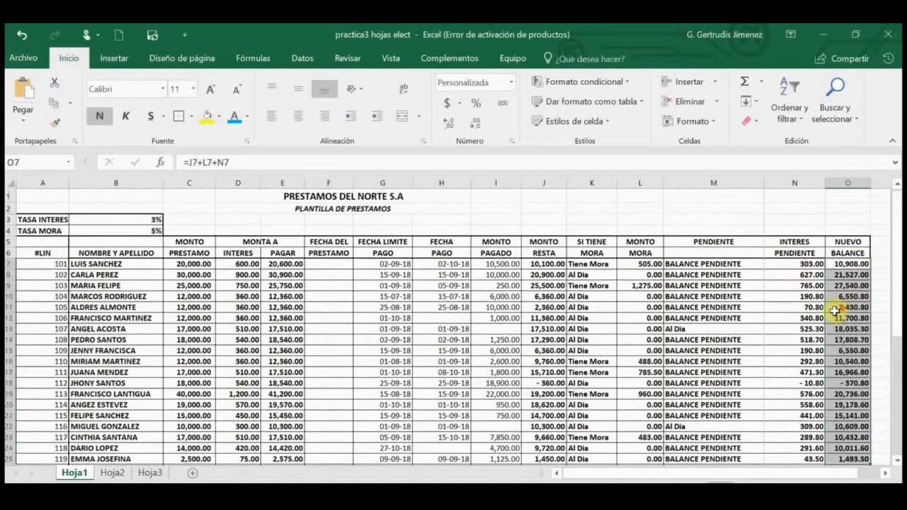
scroll(799, 318, down, 1)
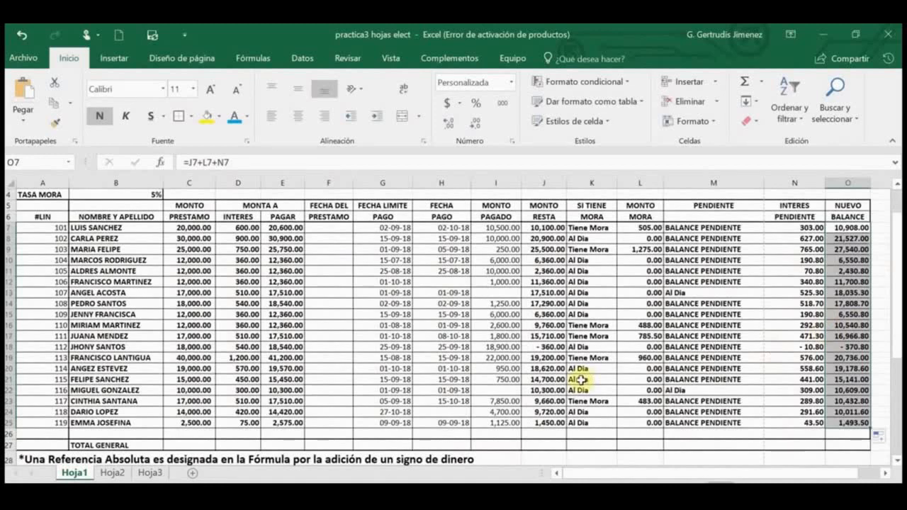
scroll(581, 380, up, 1)
scroll(581, 380, down, 1)
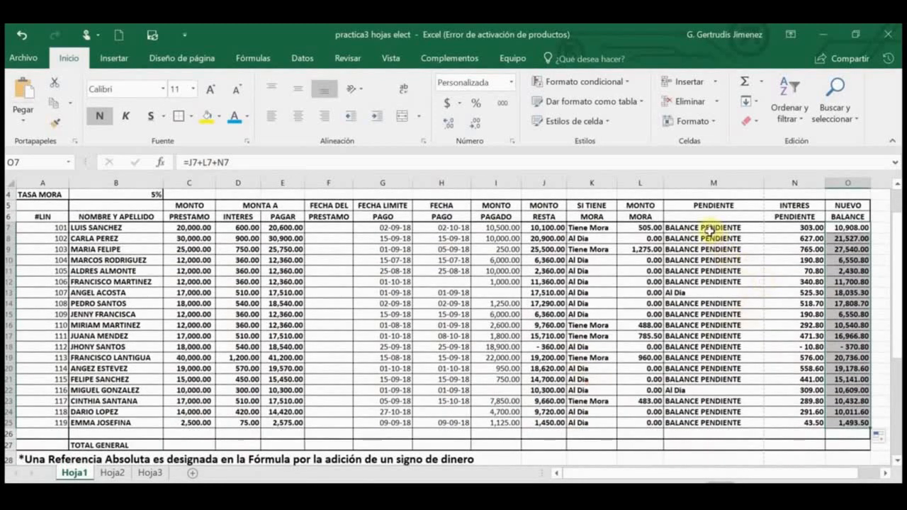
scroll(709, 230, up, 1)
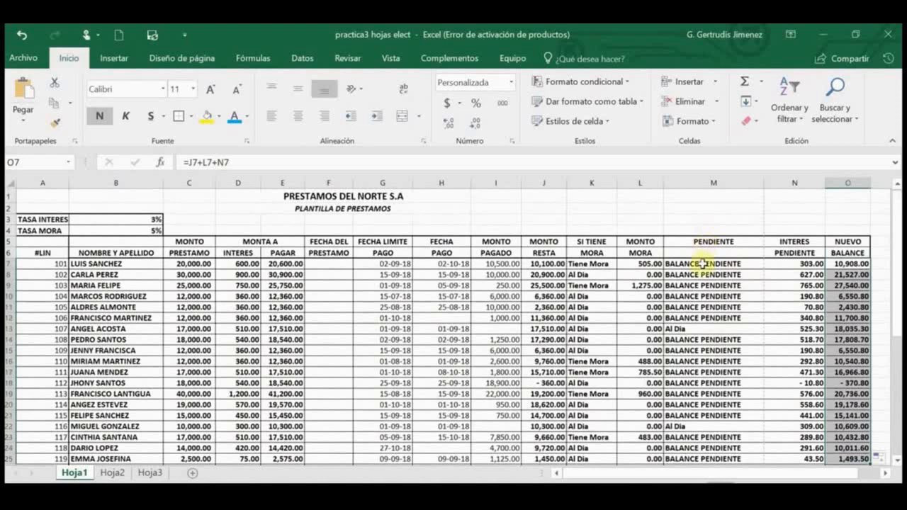
- Select the pending-status cells M7:M25 in the PENDIENTE column
drag(702, 264, 708, 408)
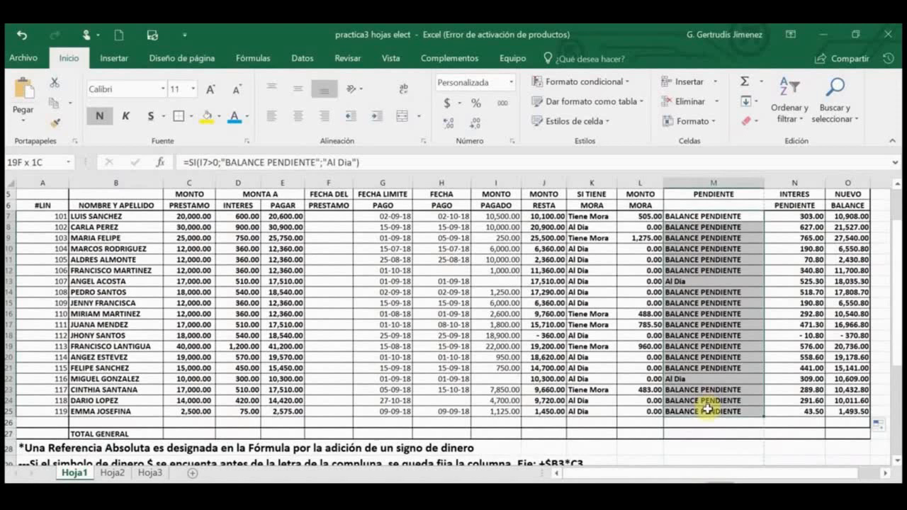
- Copy the text BALANCE PENDIENTE from the formula in cell M7 without changing the formula
scroll(734, 396, up, 1)
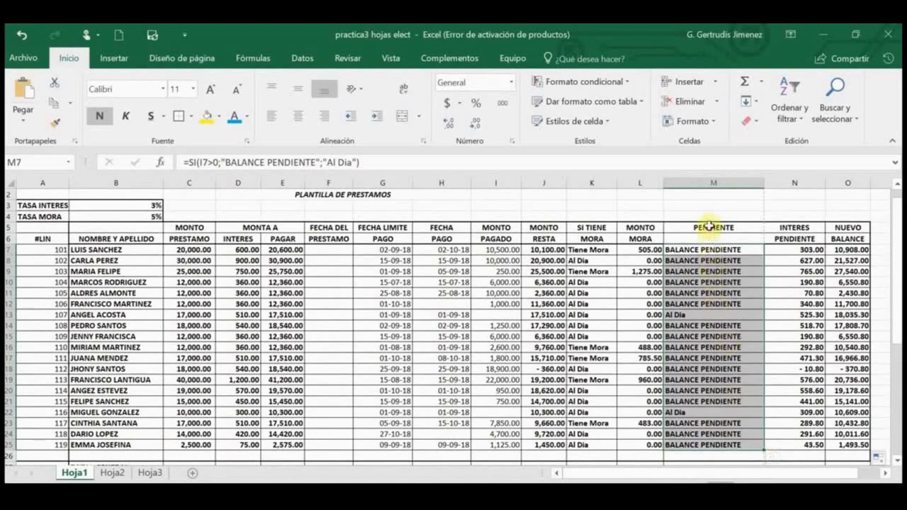
double_click(685, 249)
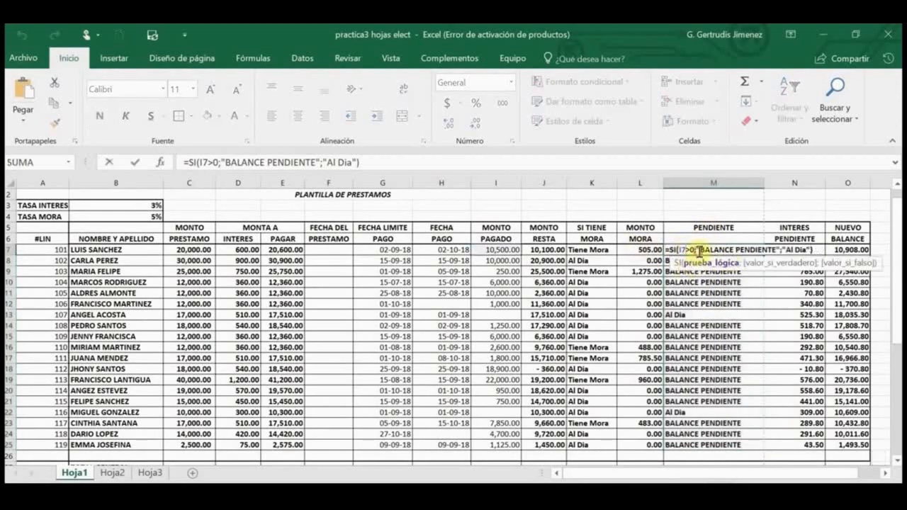
drag(699, 251, 774, 249)
key(ctrl+c)
click(775, 248)
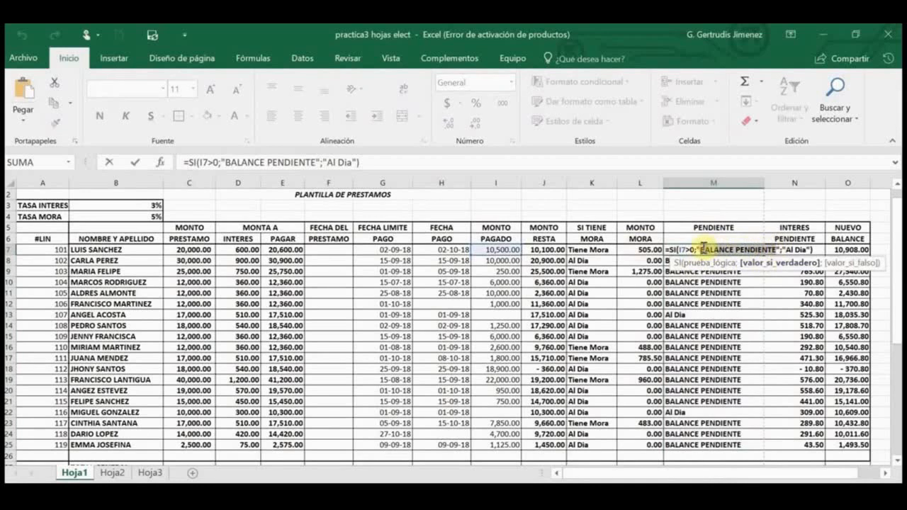
key(Escape)
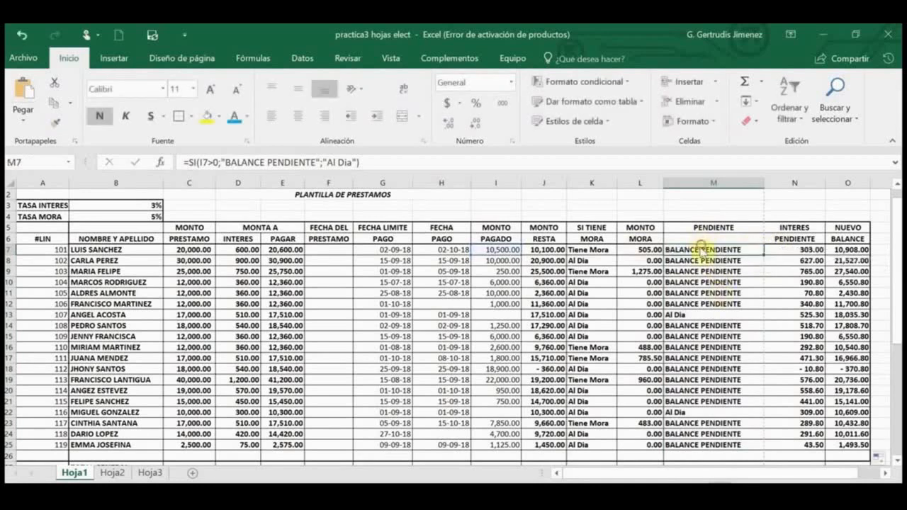
- Start a new conditional formatting rule on M7:M25 for cells whose value is equal to BALANCE PENDIENTE
drag(699, 250, 705, 445)
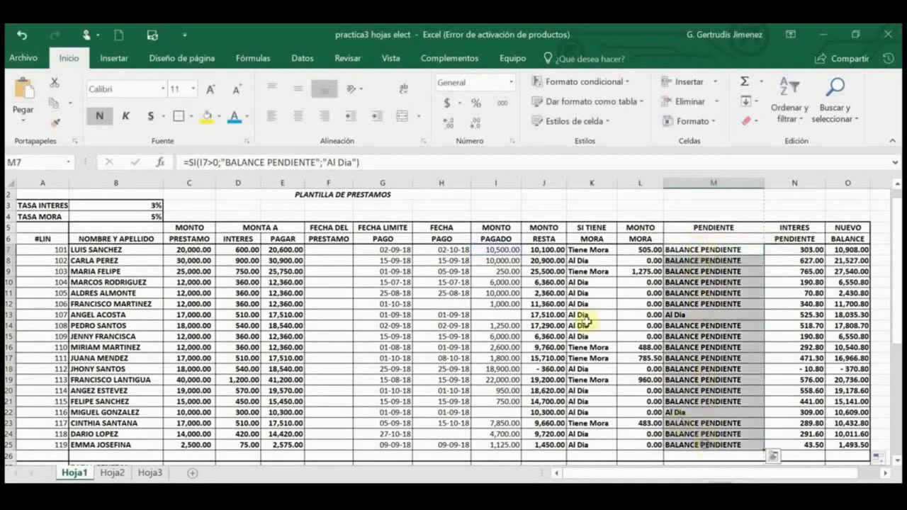
click(628, 83)
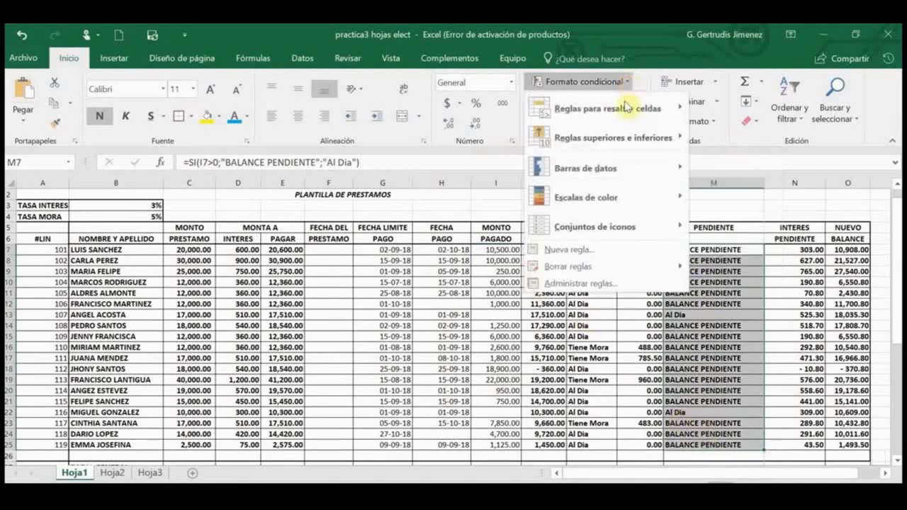
click(577, 256)
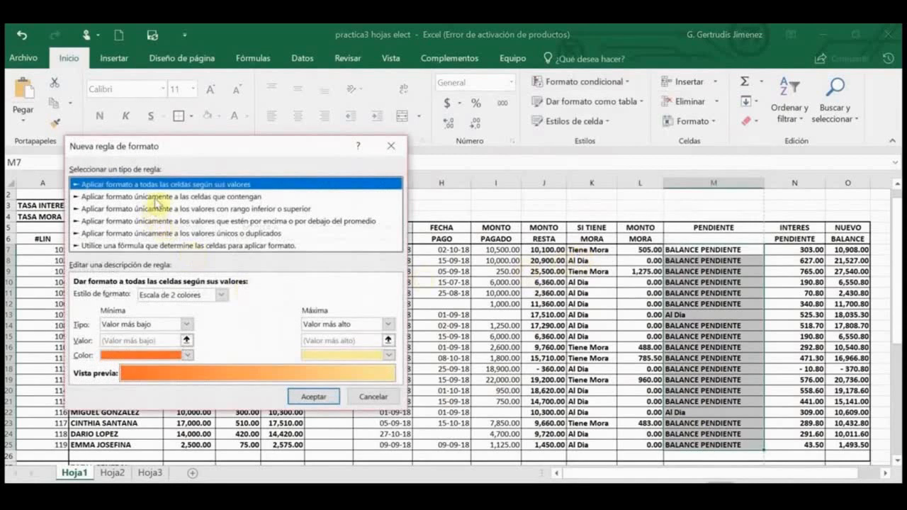
click(156, 198)
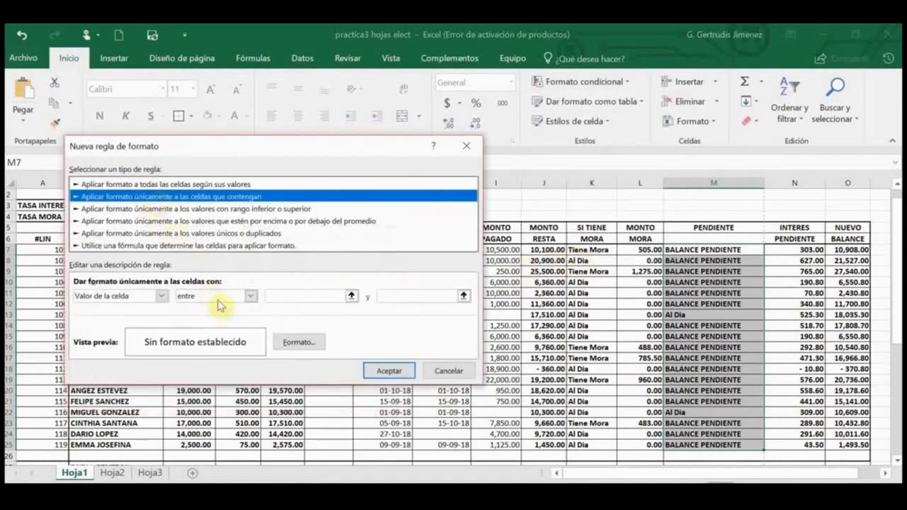
click(249, 298)
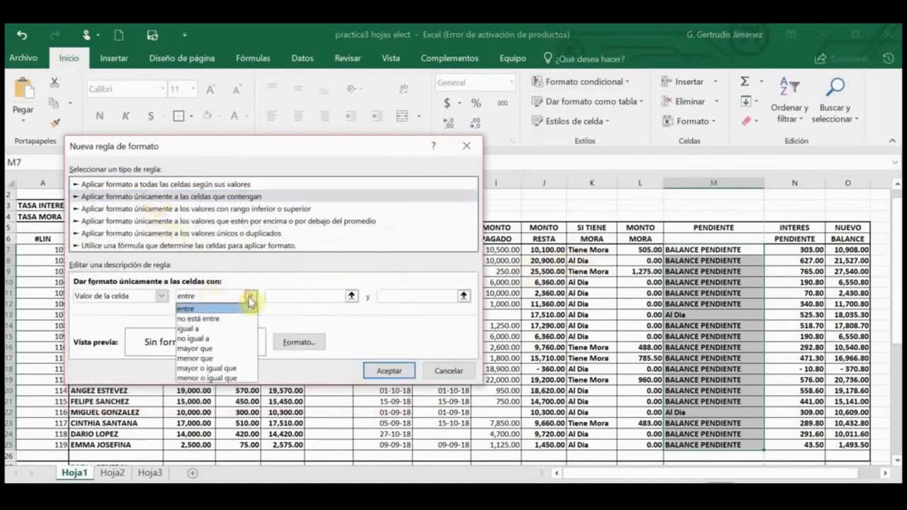
click(210, 330)
click(286, 296)
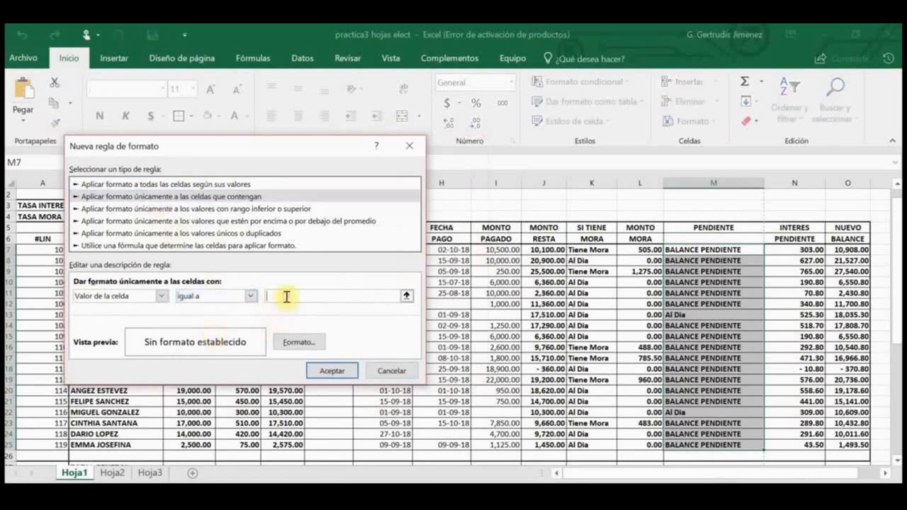
key(ctrl+v)
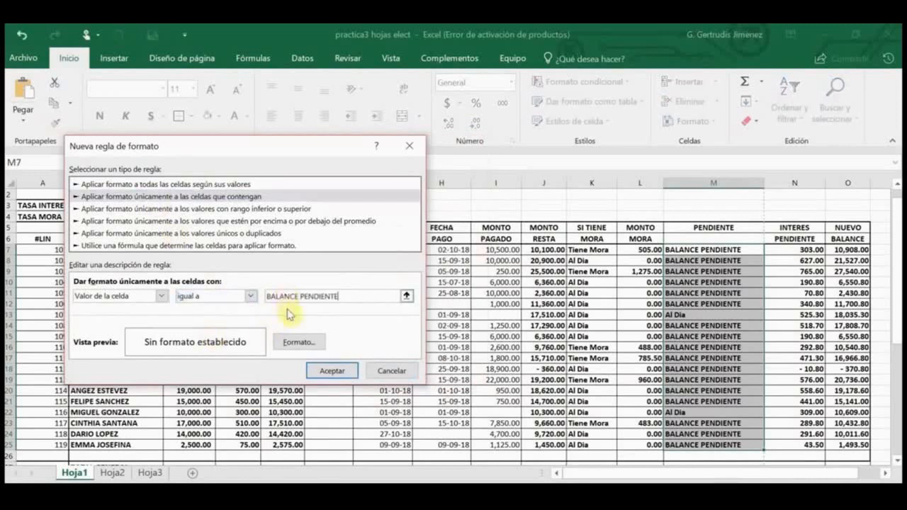
- Give the BALANCE PENDIENTE rule a bold red font and apply it to the PENDIENTE column
click(298, 341)
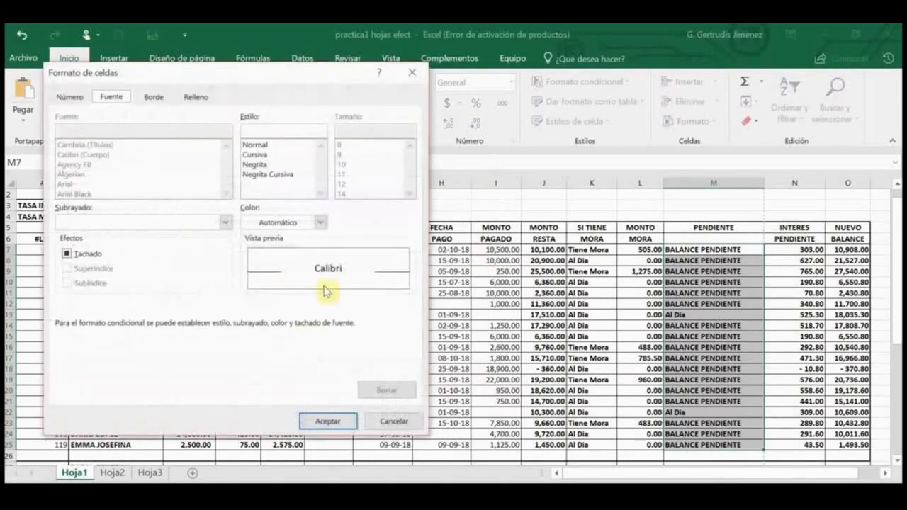
click(264, 166)
click(316, 224)
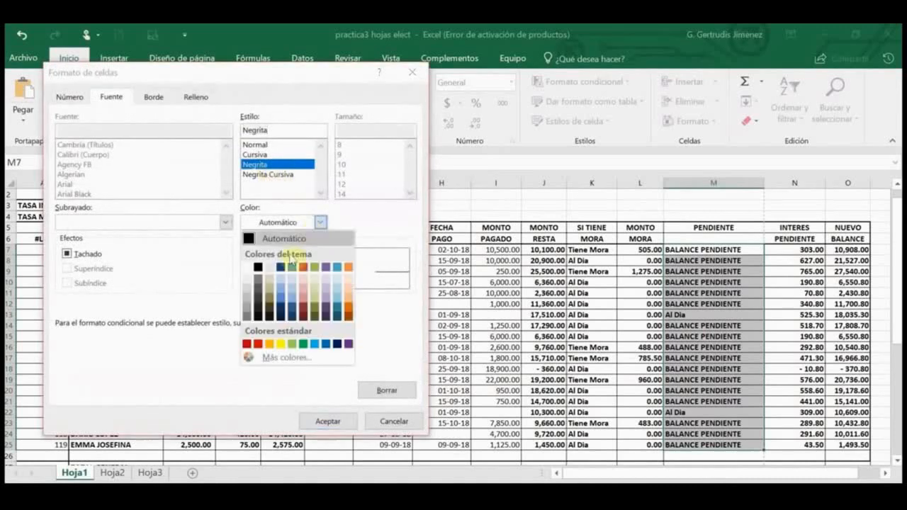
click(258, 343)
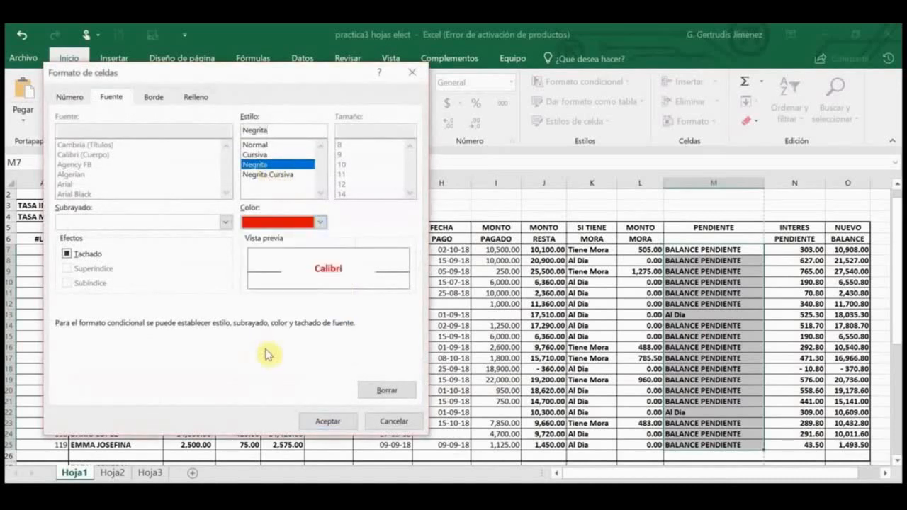
click(326, 422)
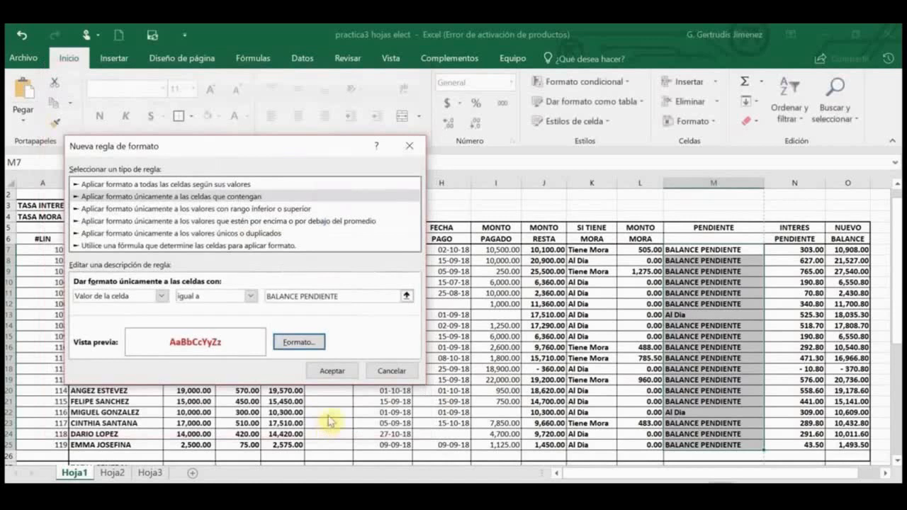
click(332, 371)
click(698, 326)
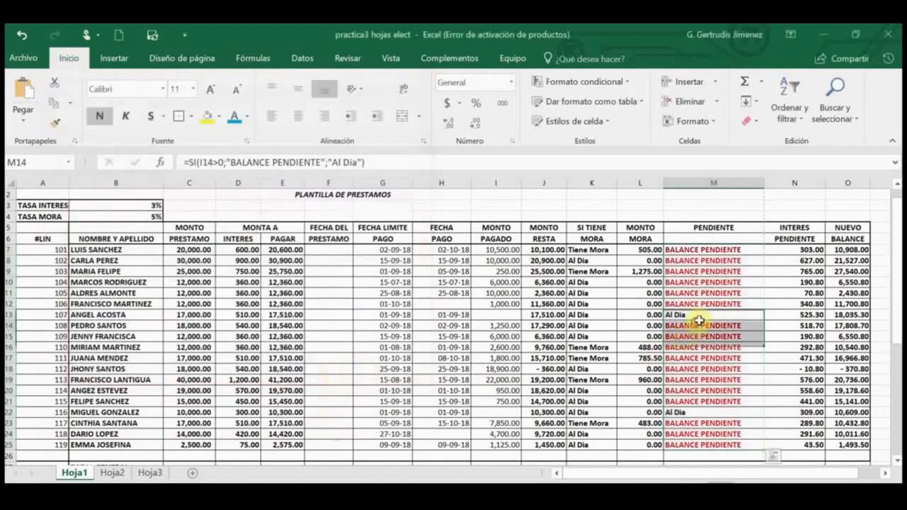
scroll(722, 343, down, 2)
scroll(722, 343, up, 2)
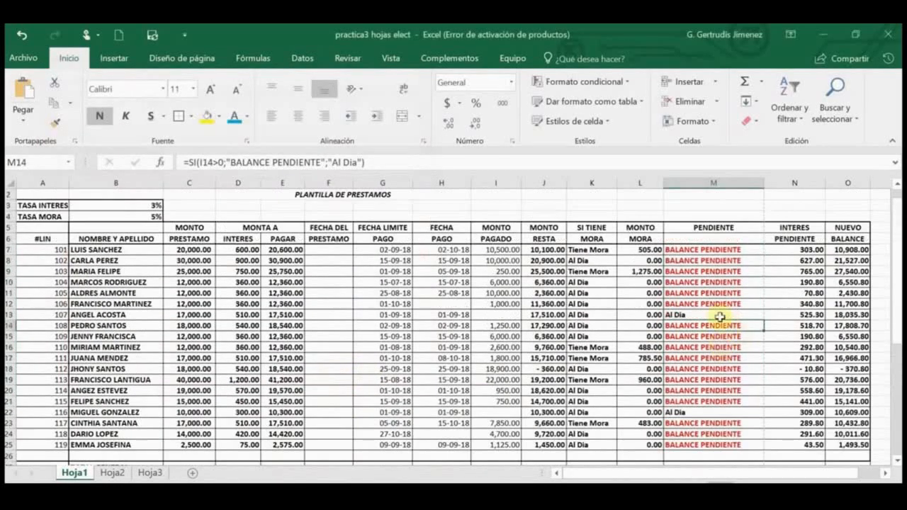
- Copy the text Al Dia from the formula in cell M13, keeping the formula as it is
click(698, 315)
double_click(685, 314)
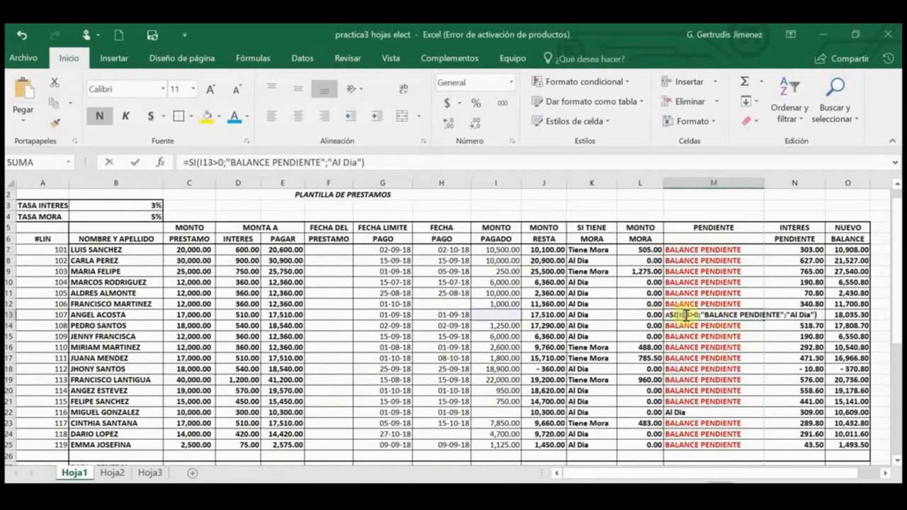
drag(331, 163, 358, 160)
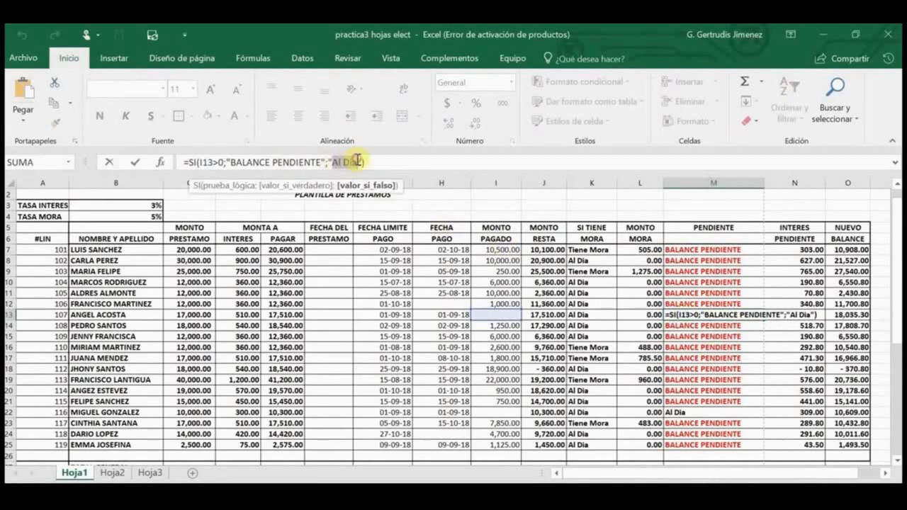
key(Return)
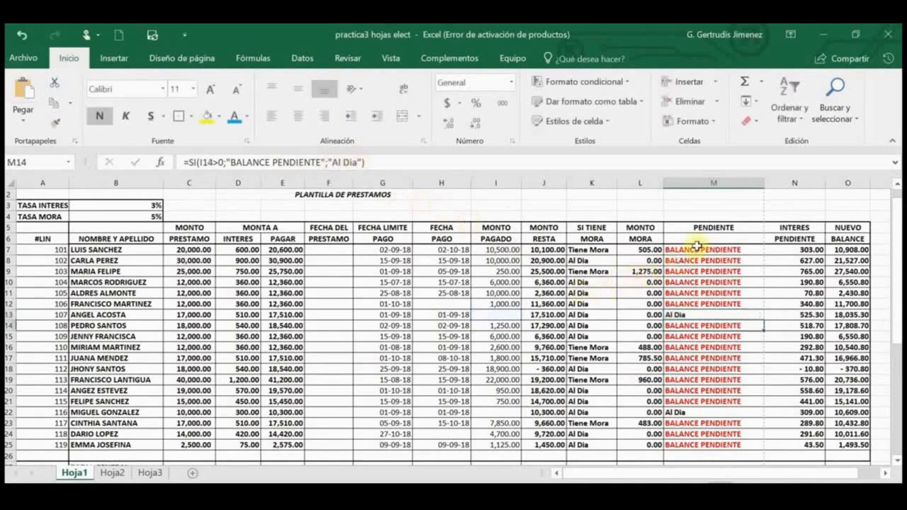
- Start another conditional formatting rule on M7:M25 for cells whose value is equal to Al Dia
click(695, 250)
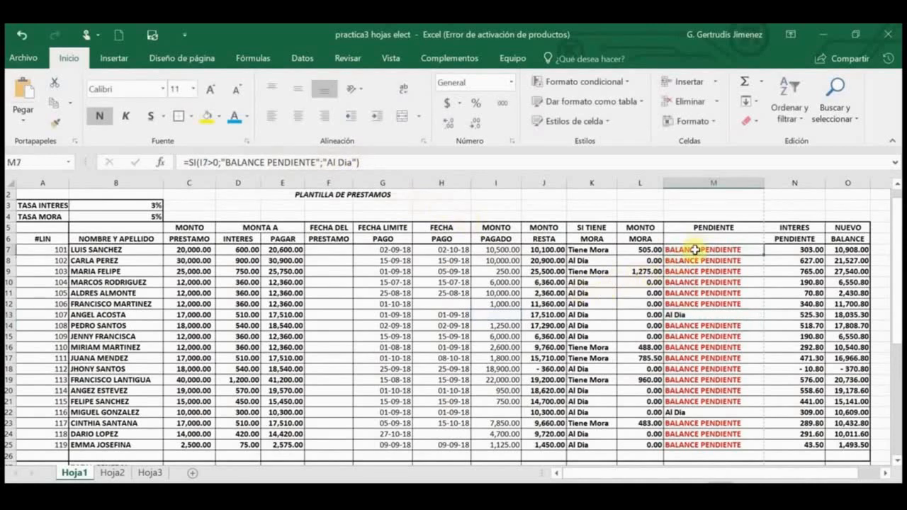
drag(695, 250, 703, 444)
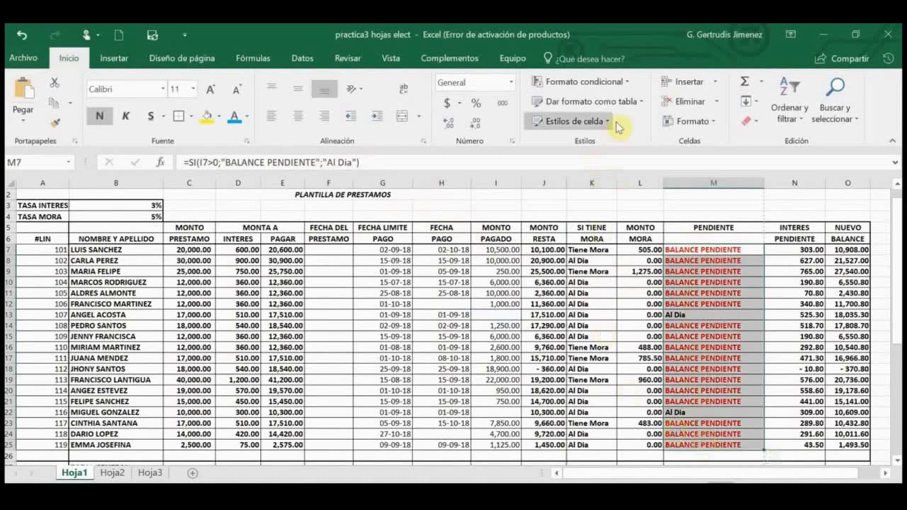
click(629, 85)
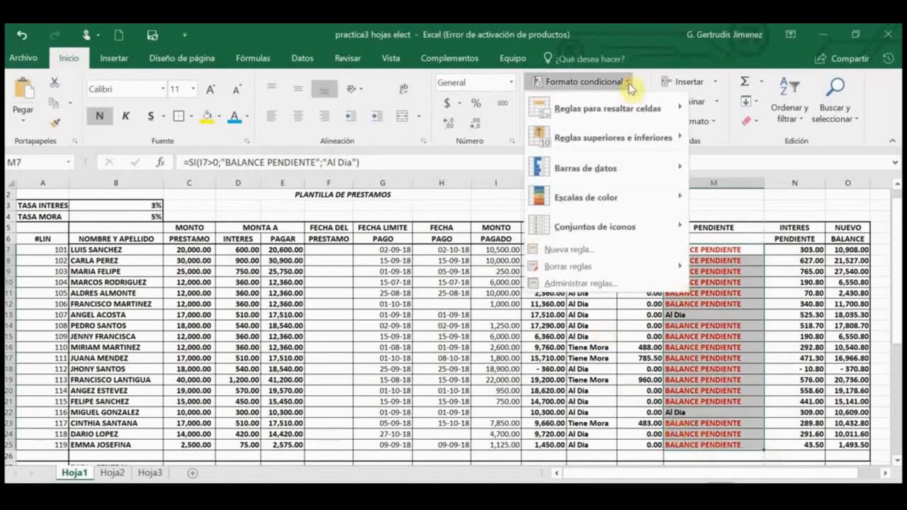
click(566, 254)
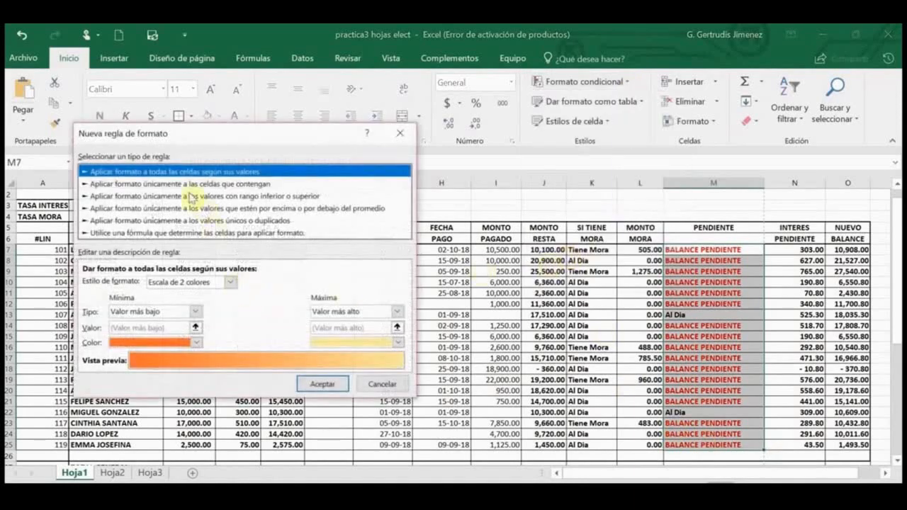
click(151, 185)
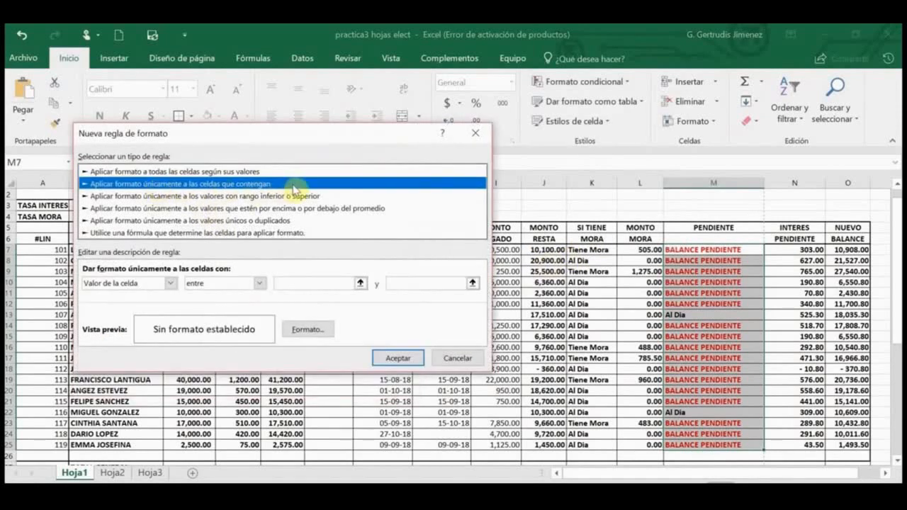
click(260, 283)
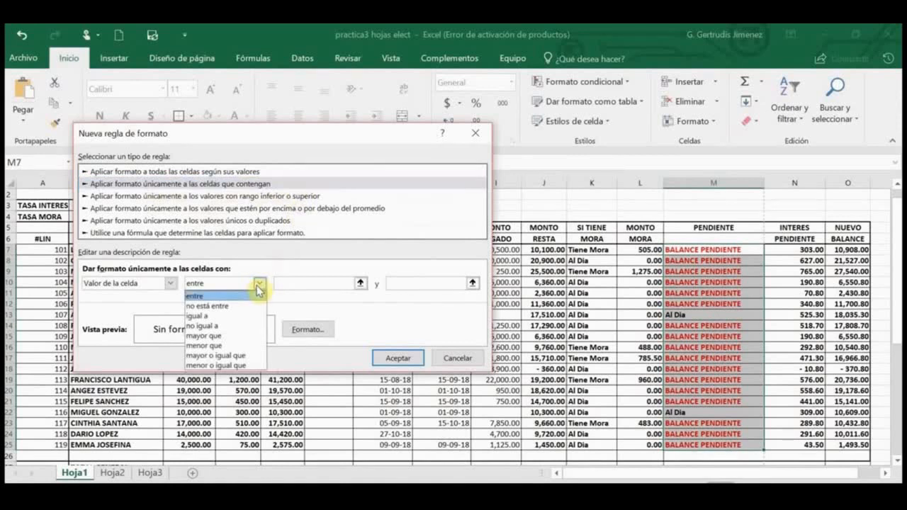
click(228, 316)
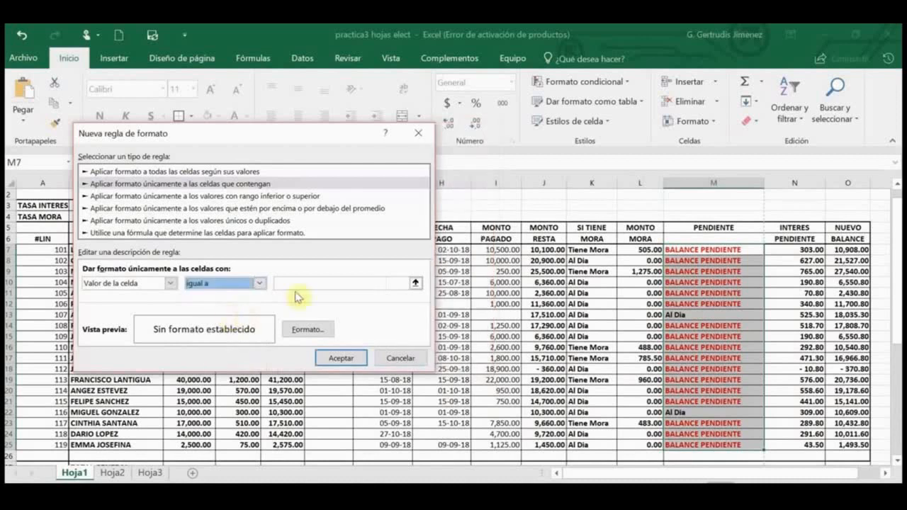
click(299, 287)
text(Al Dia)
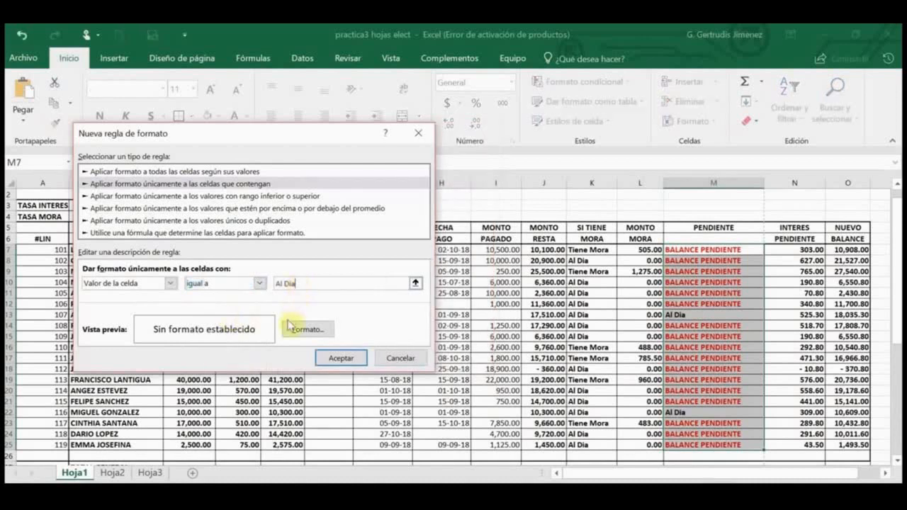
- Give the Al Dia rule a bold italic blue font and apply it to the PENDIENTE column
click(307, 331)
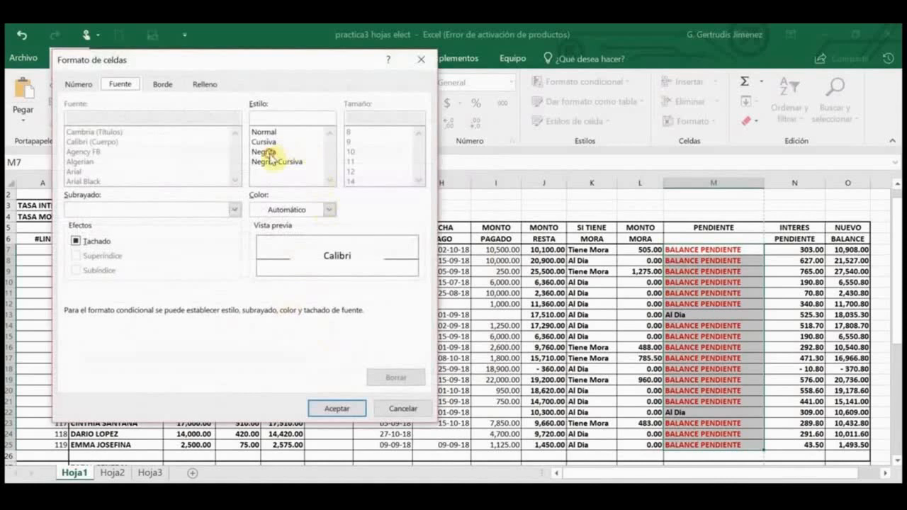
click(269, 153)
click(273, 163)
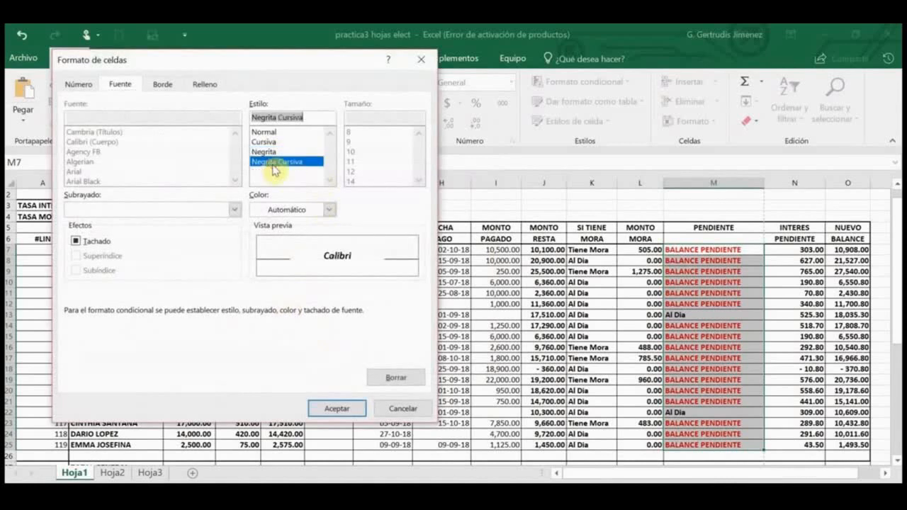
click(329, 209)
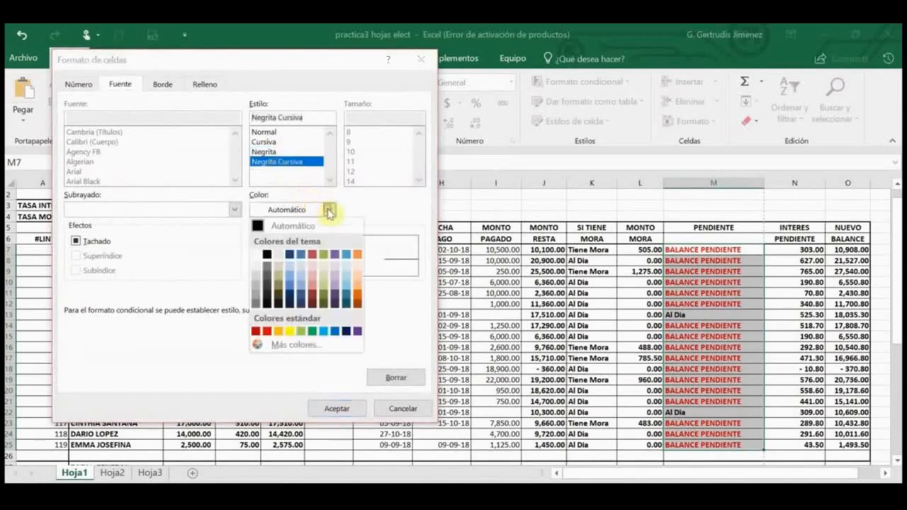
click(296, 288)
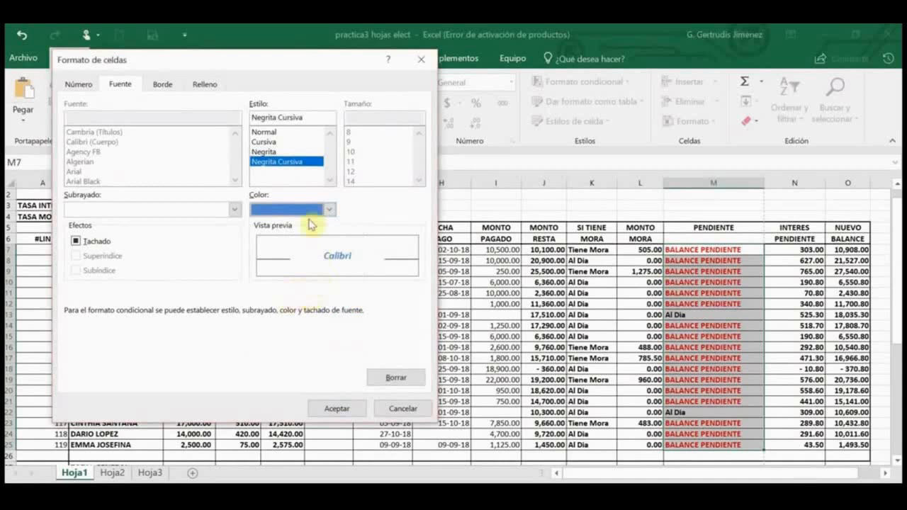
click(340, 409)
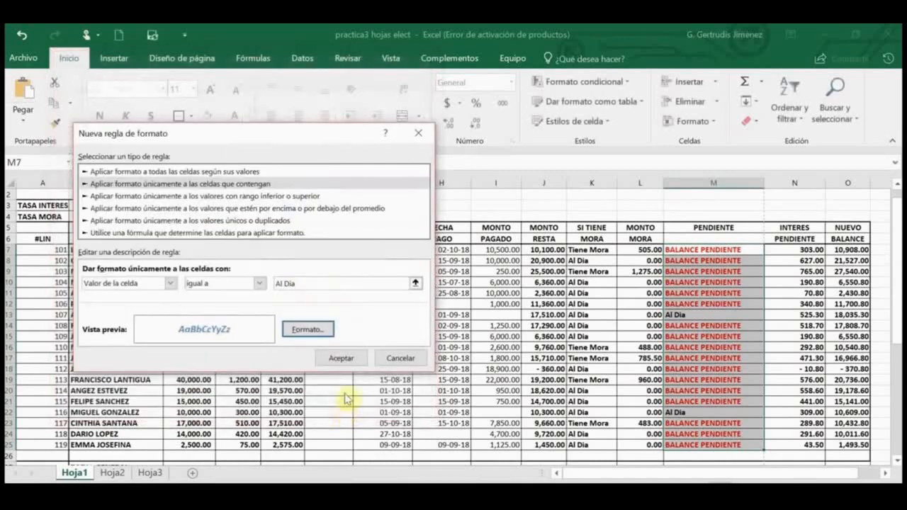
click(335, 358)
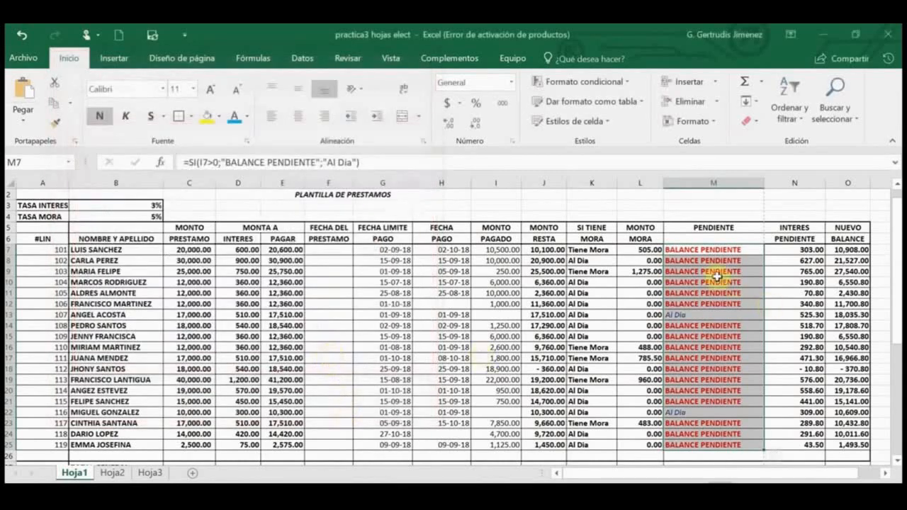
click(717, 275)
scroll(721, 284, down, 1)
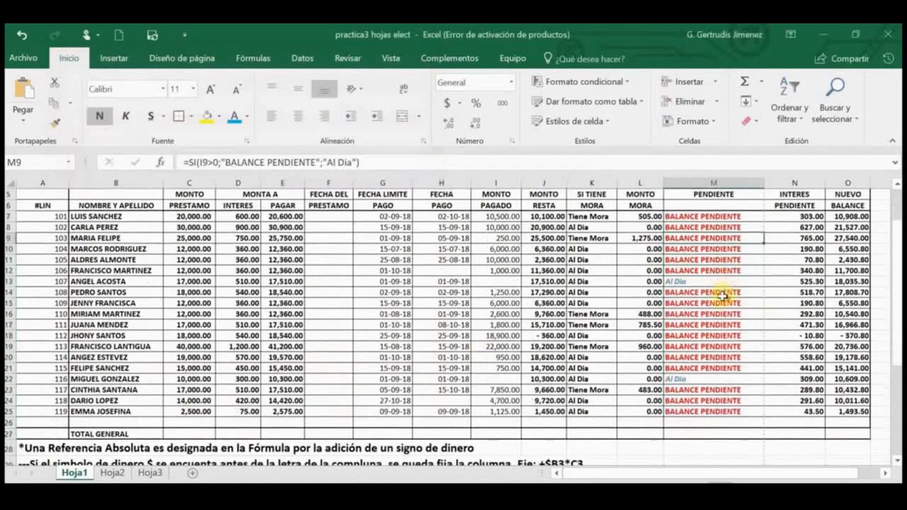
scroll(496, 248, up, 1)
click(320, 216)
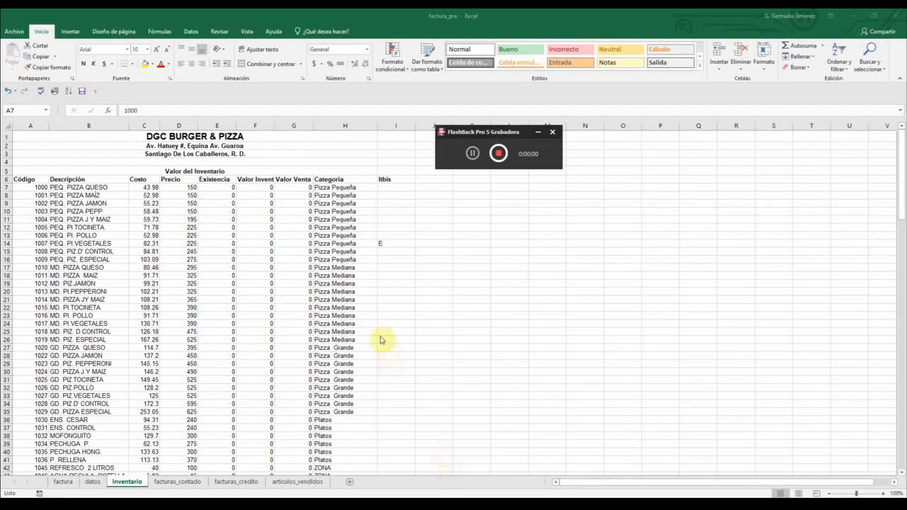
click(64, 187)
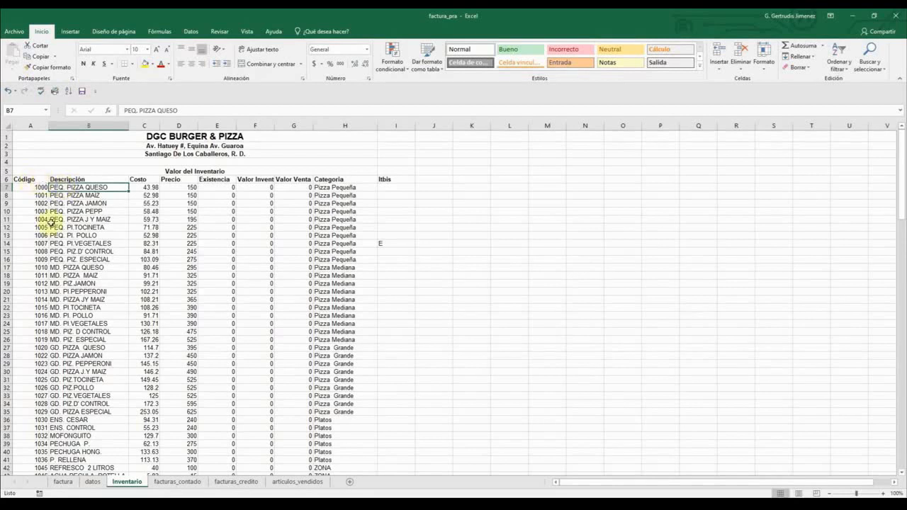
click(6, 221)
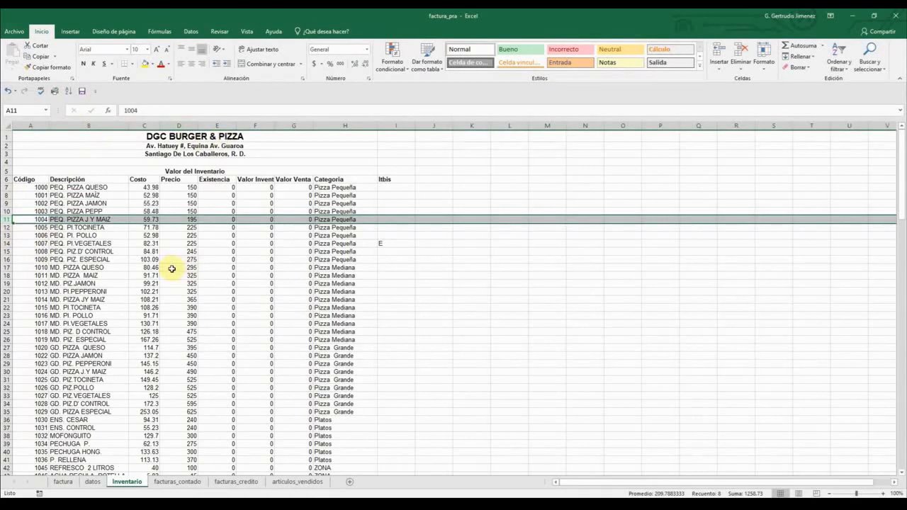
click(104, 235)
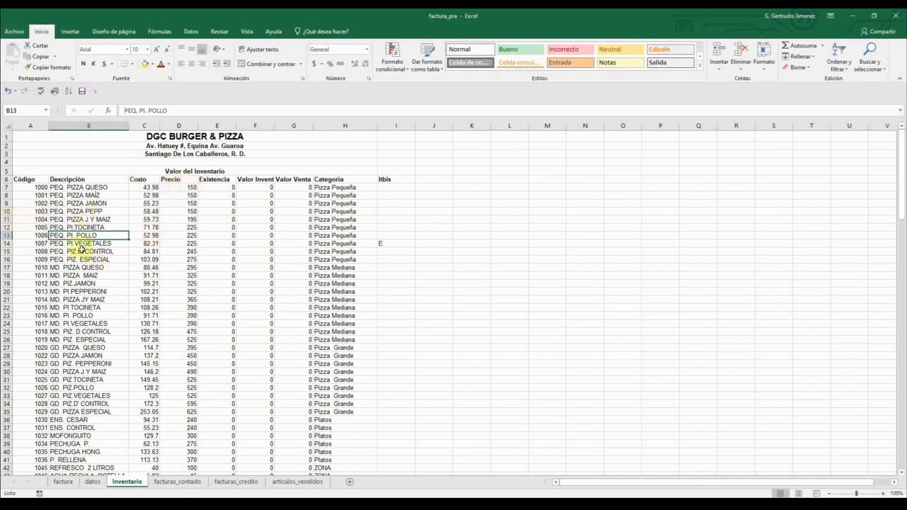
click(164, 226)
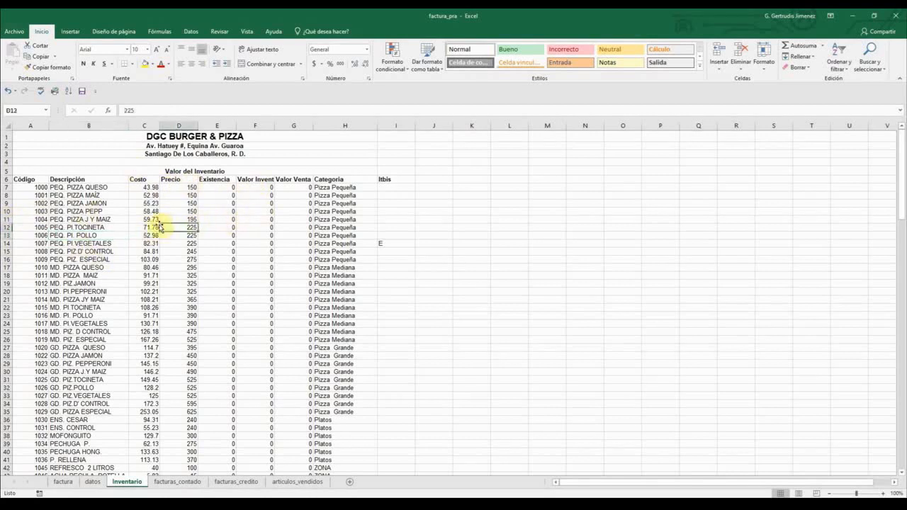
- Format the inventory range A6:I160, with headers, as a table in the light style with a solid green header row
click(88, 205)
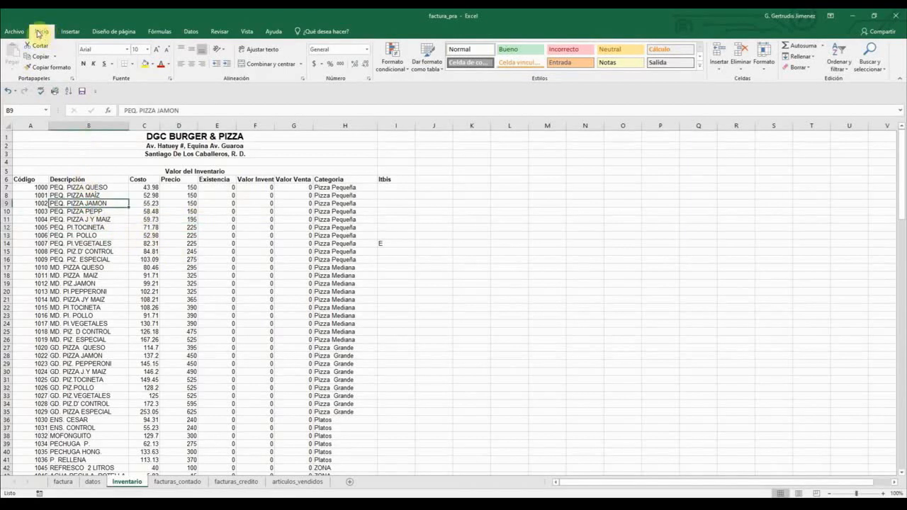
click(441, 71)
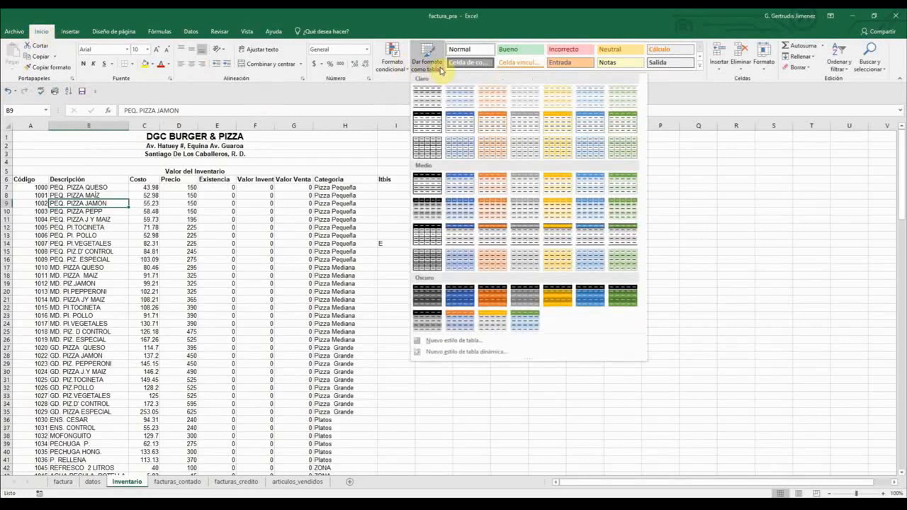
click(624, 123)
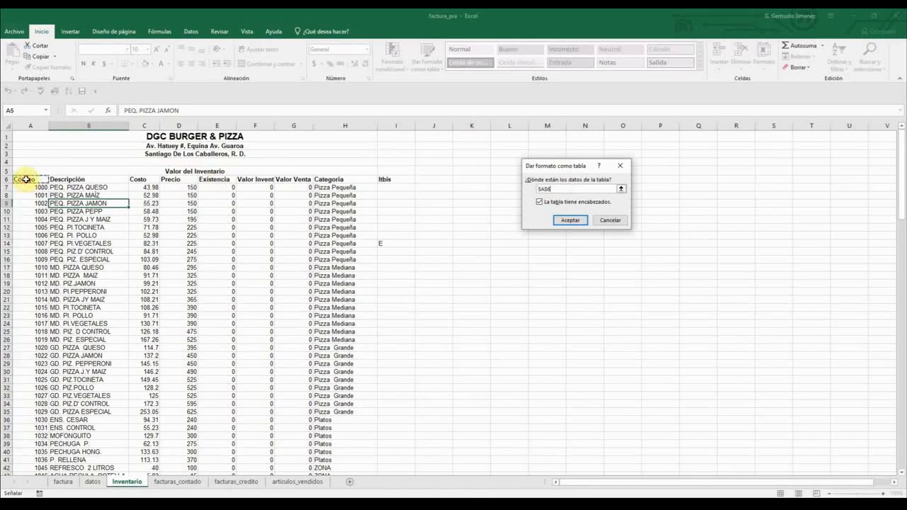
drag(22, 179, 214, 181)
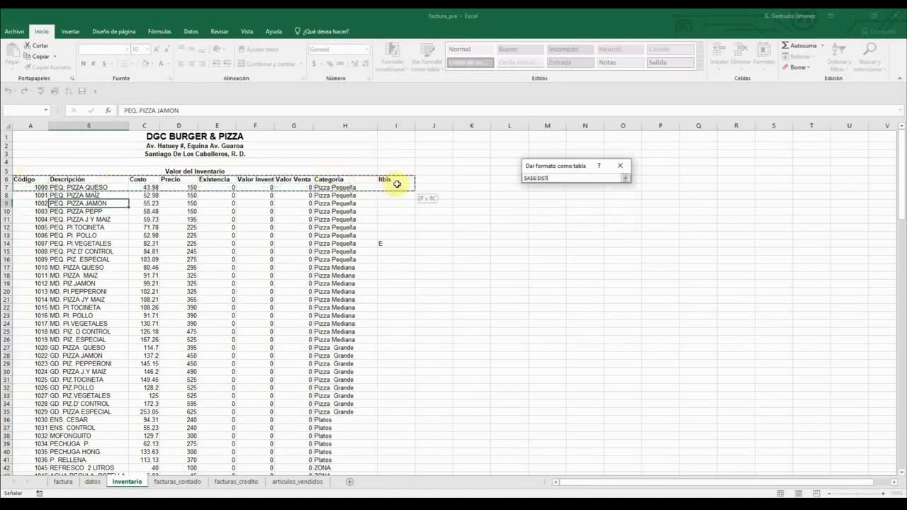
drag(397, 191, 410, 383)
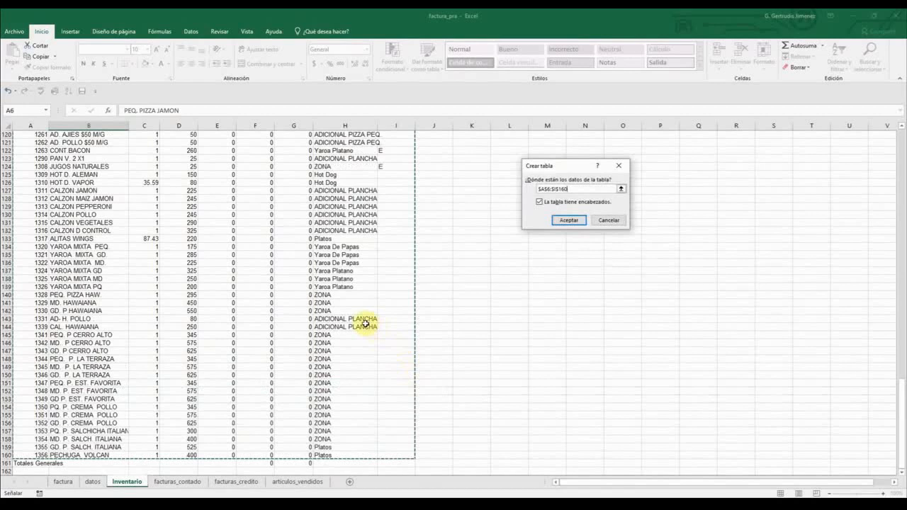
scroll(269, 259, up, 20)
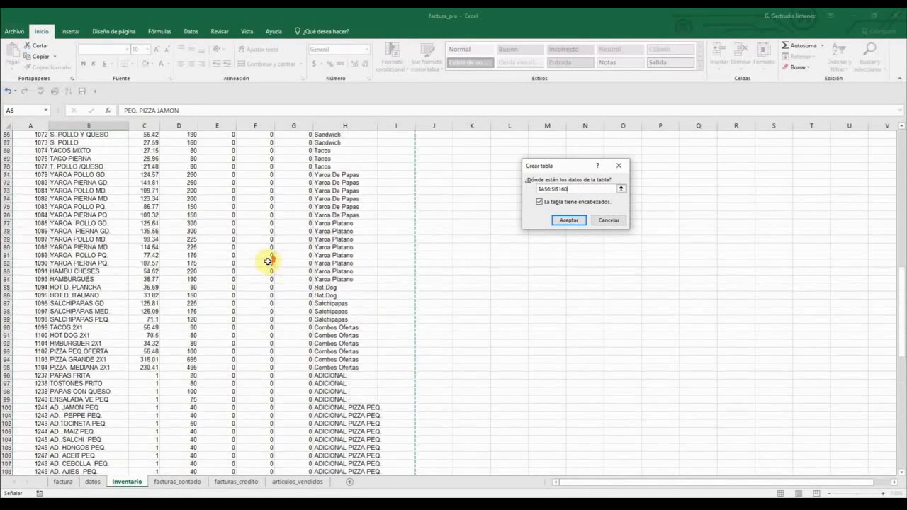
scroll(269, 259, up, 14)
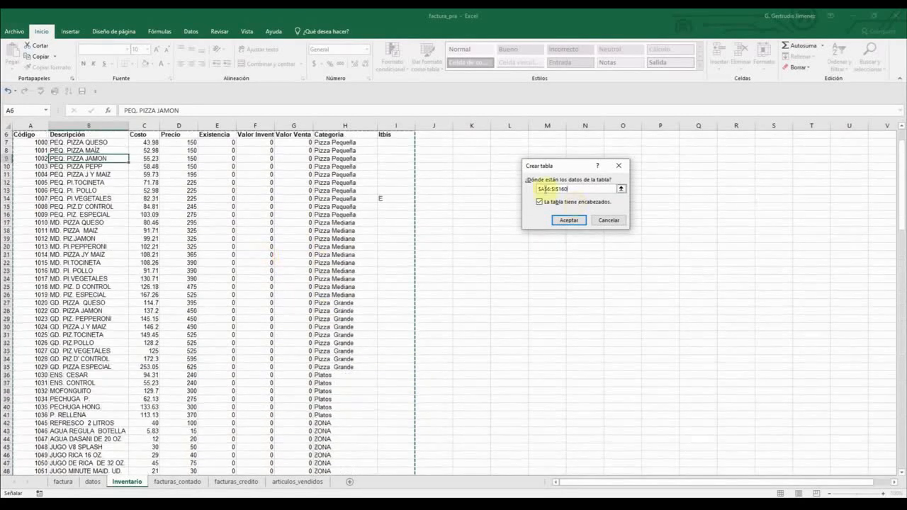
click(551, 190)
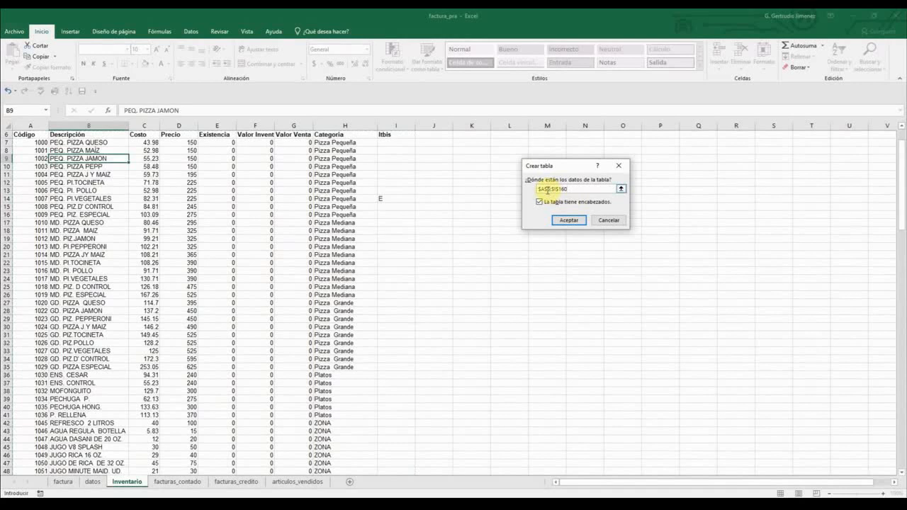
scroll(556, 196, up, 2)
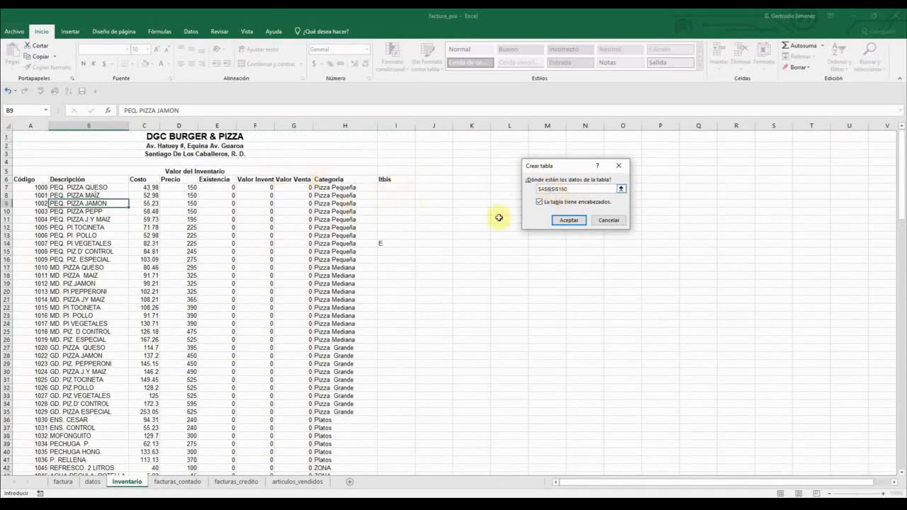
click(567, 220)
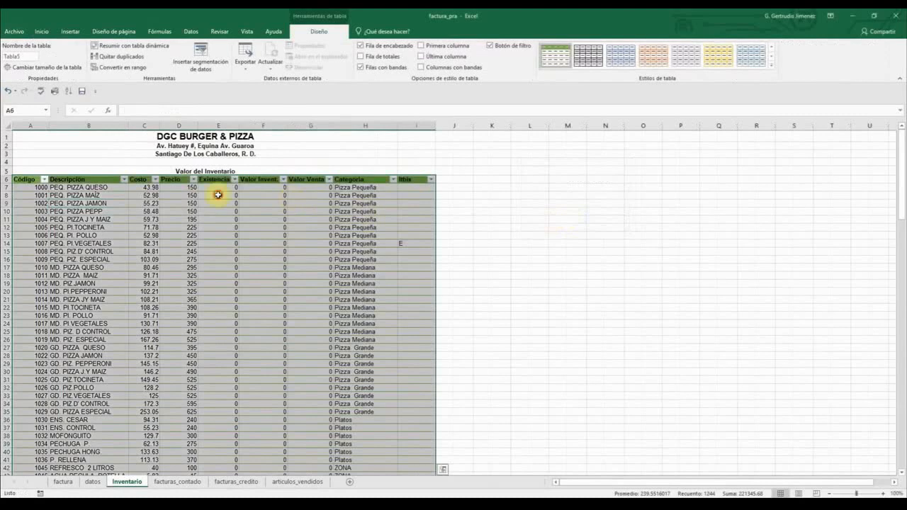
click(218, 194)
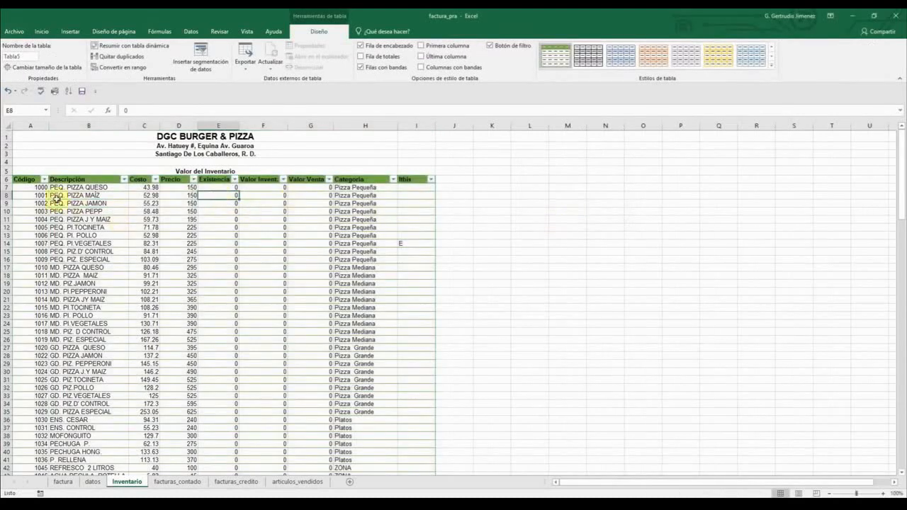
- Filter the Costo column of the inventory table to show only the values 21 and 29
click(63, 195)
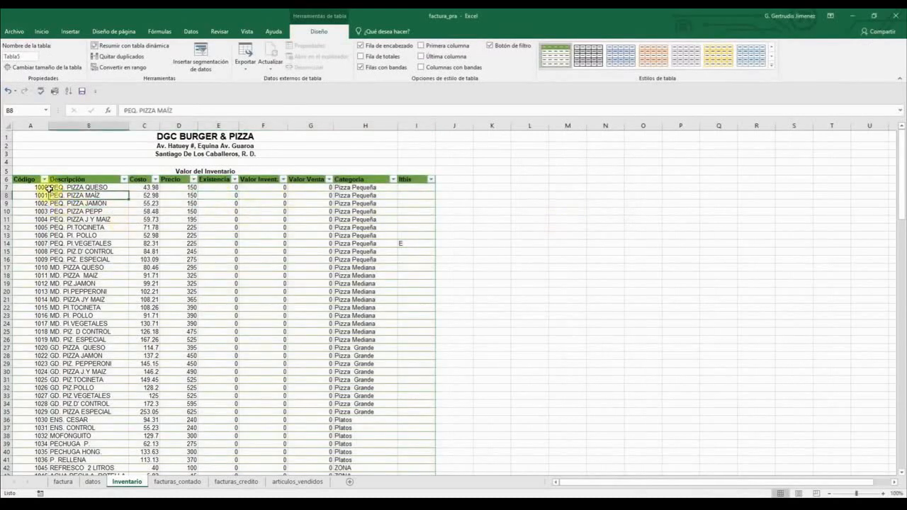
click(145, 187)
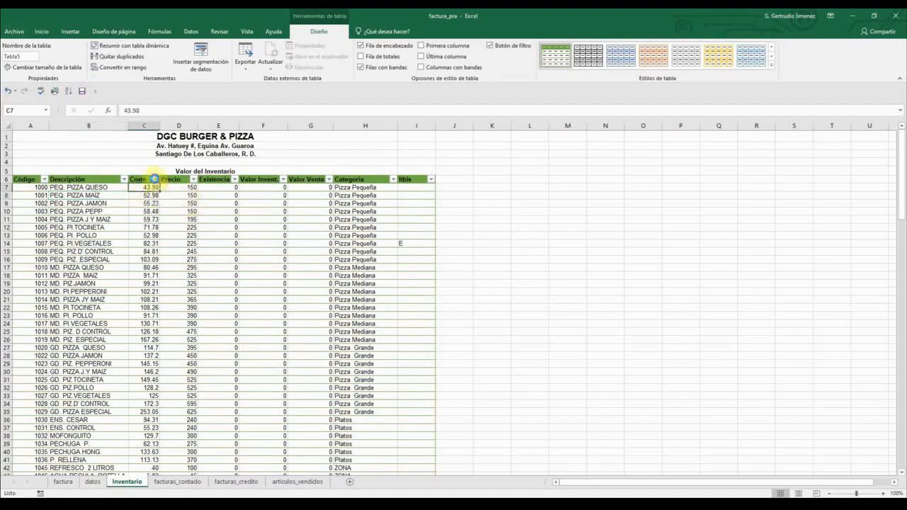
click(156, 179)
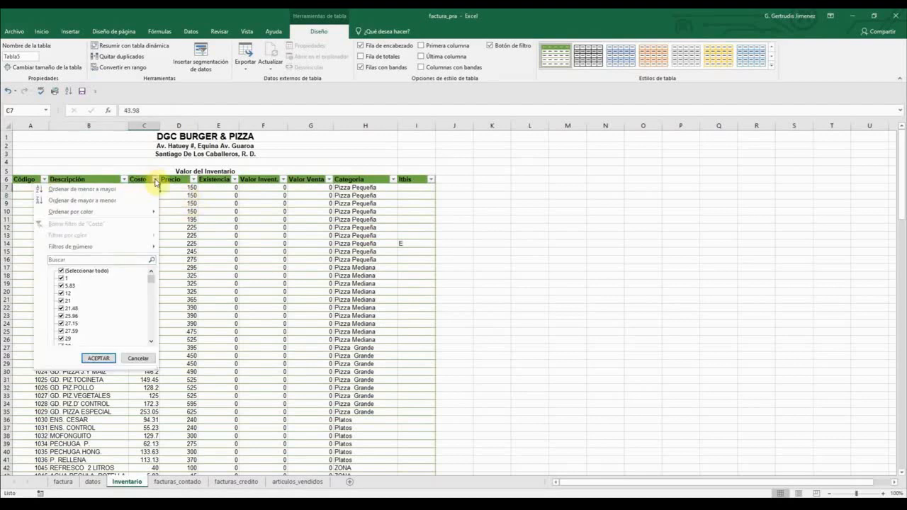
click(61, 271)
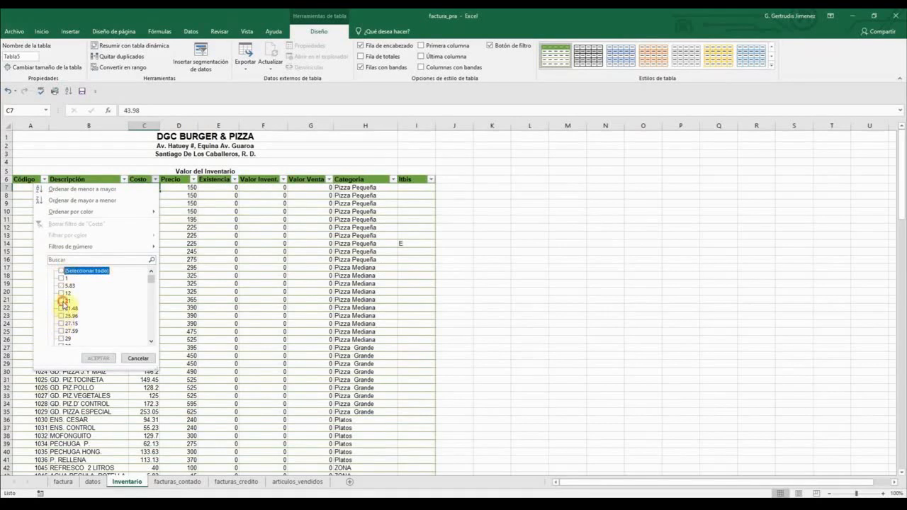
click(62, 301)
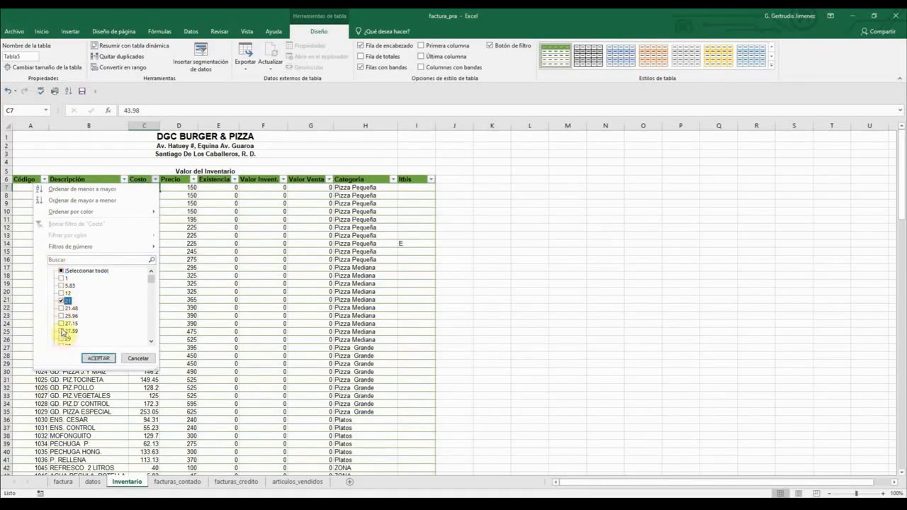
click(62, 339)
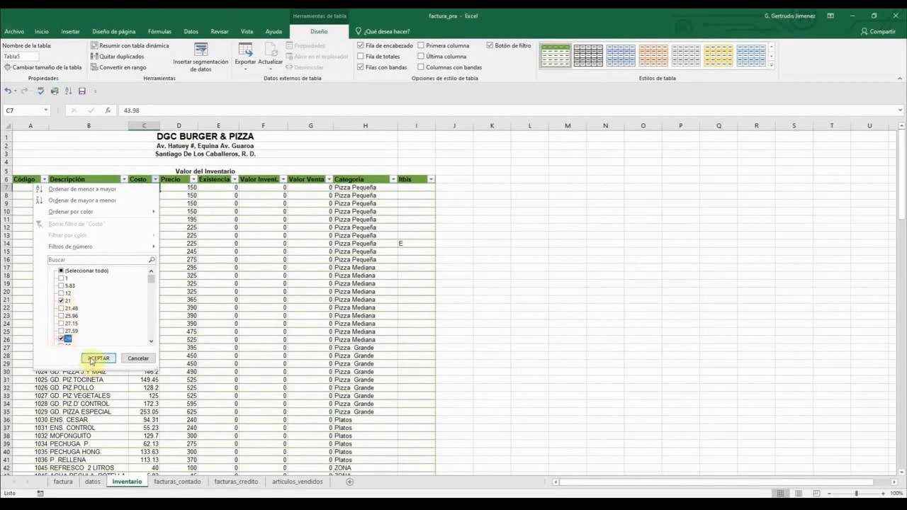
click(98, 358)
- Show all inventory rows again by reselecting every value in the Costo filter
click(139, 203)
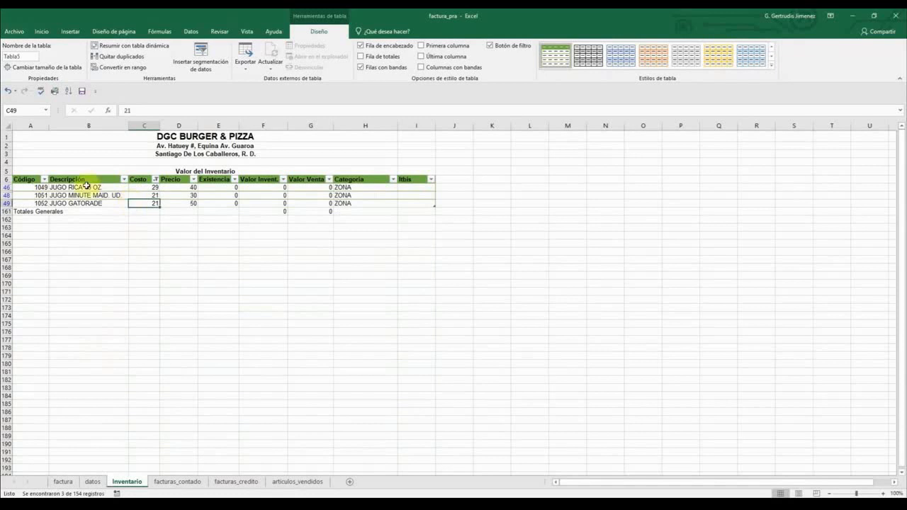
click(145, 188)
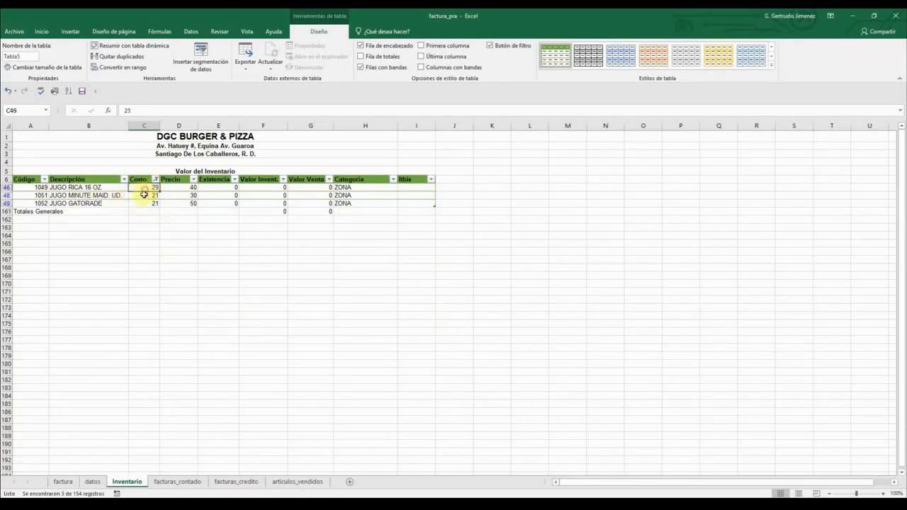
click(143, 203)
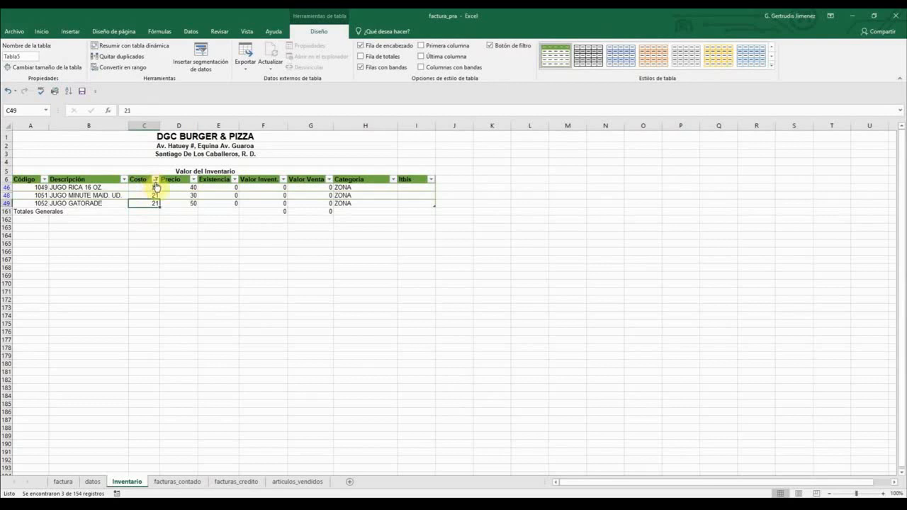
click(156, 188)
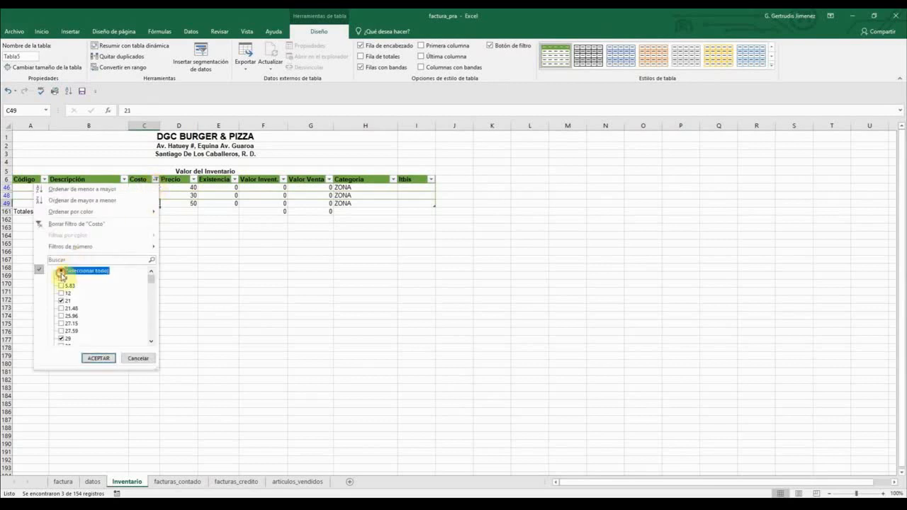
click(98, 358)
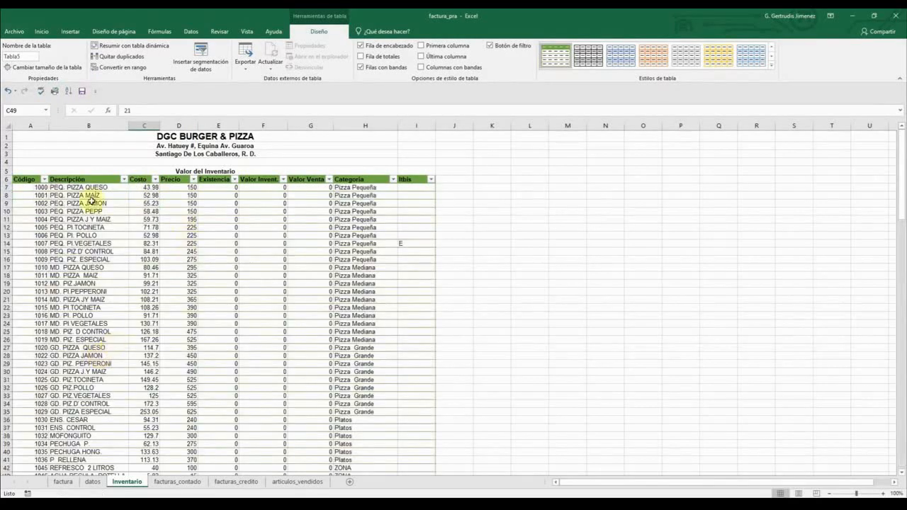
- Filter the Descripción column to CALZON D CONTROL, CALZON JAMON, CALZON MAIZ JAMON and CALZON PEPPERONI
click(124, 182)
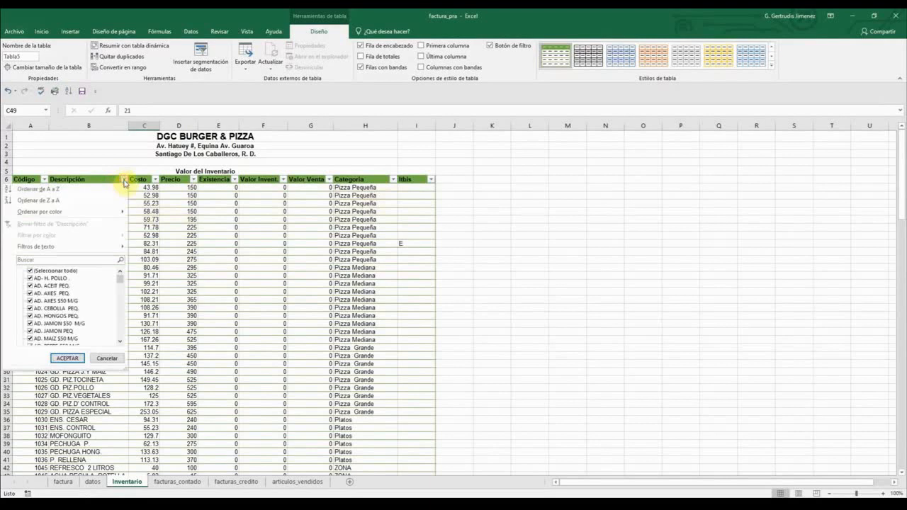
click(32, 260)
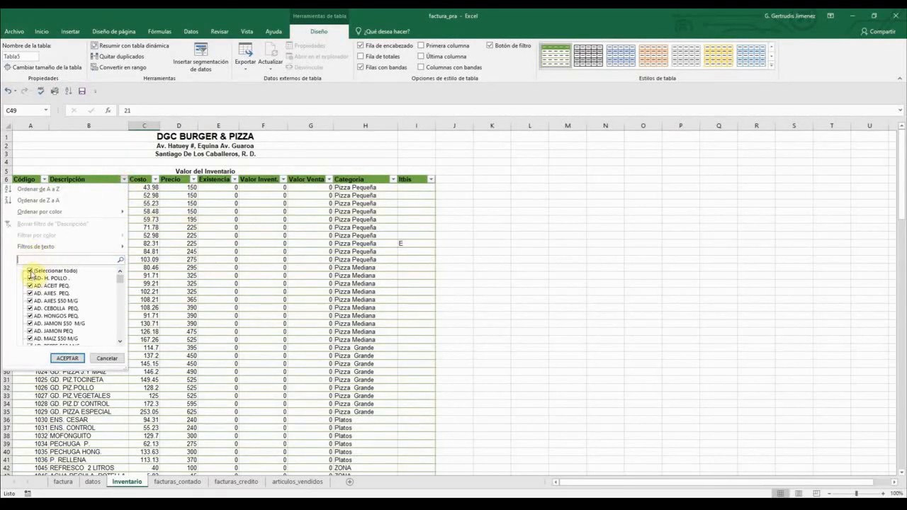
click(31, 270)
click(30, 271)
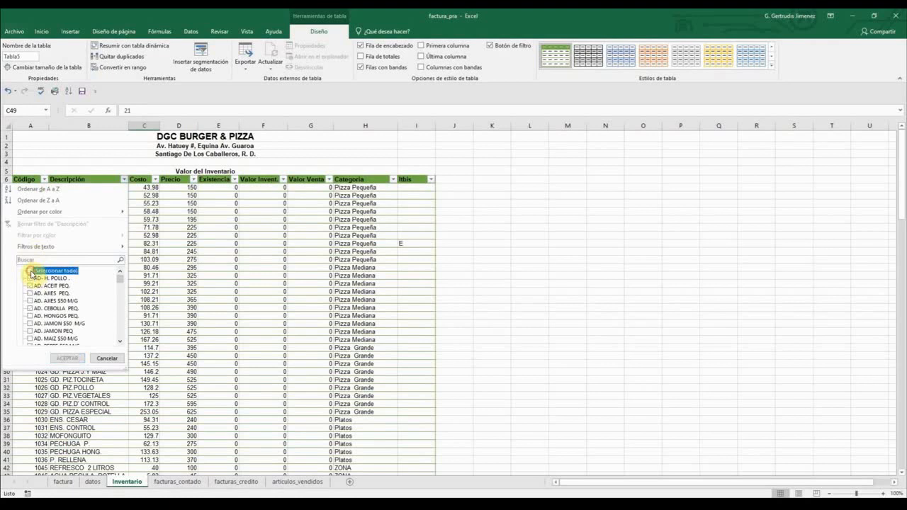
scroll(33, 277, down, 8)
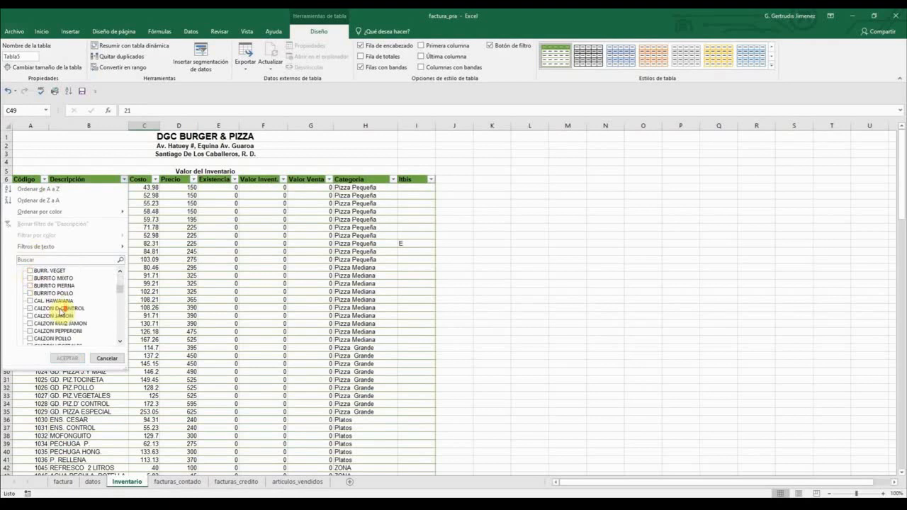
click(31, 309)
click(31, 316)
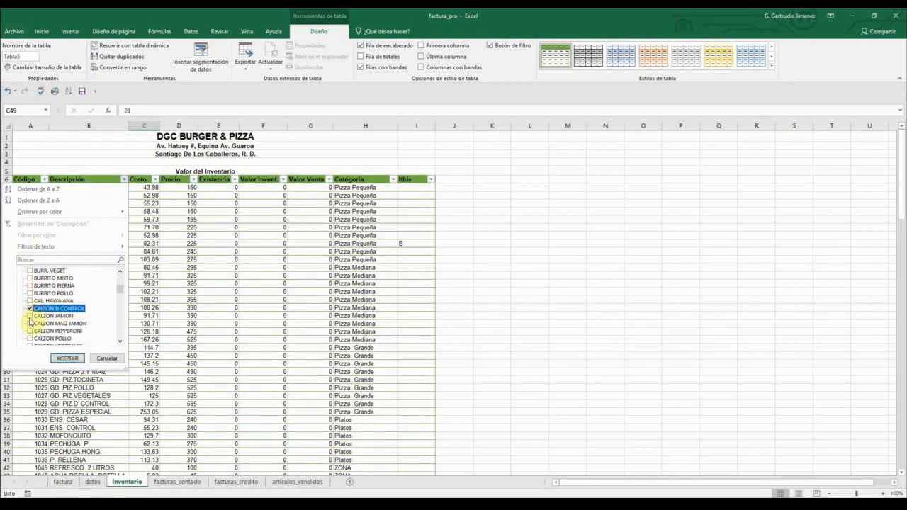
click(31, 323)
click(30, 331)
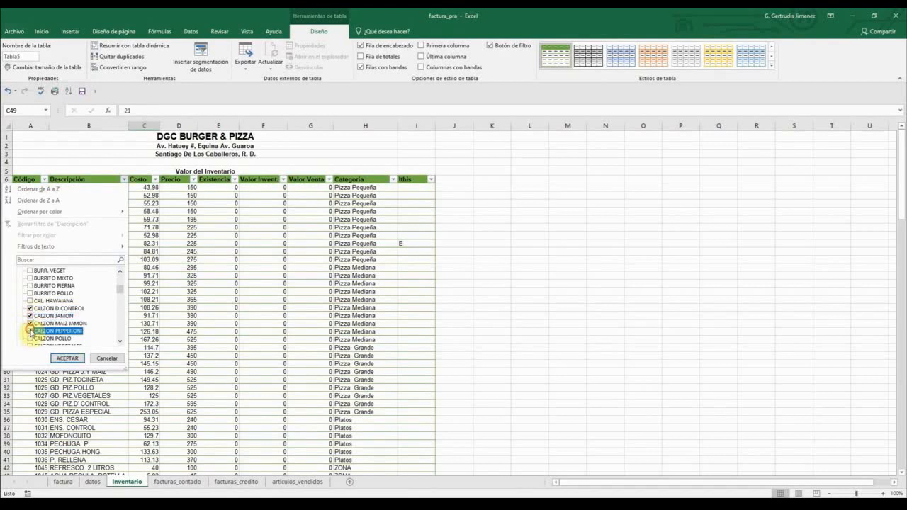
click(62, 357)
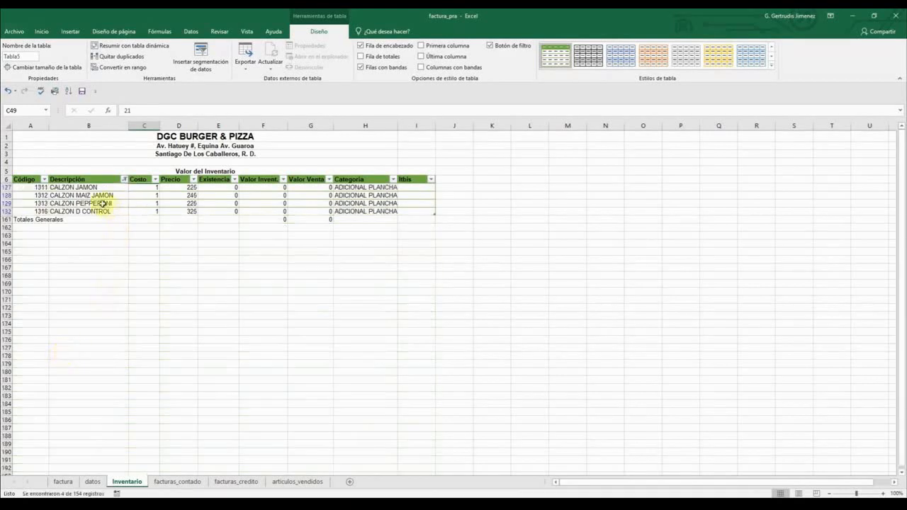
click(103, 204)
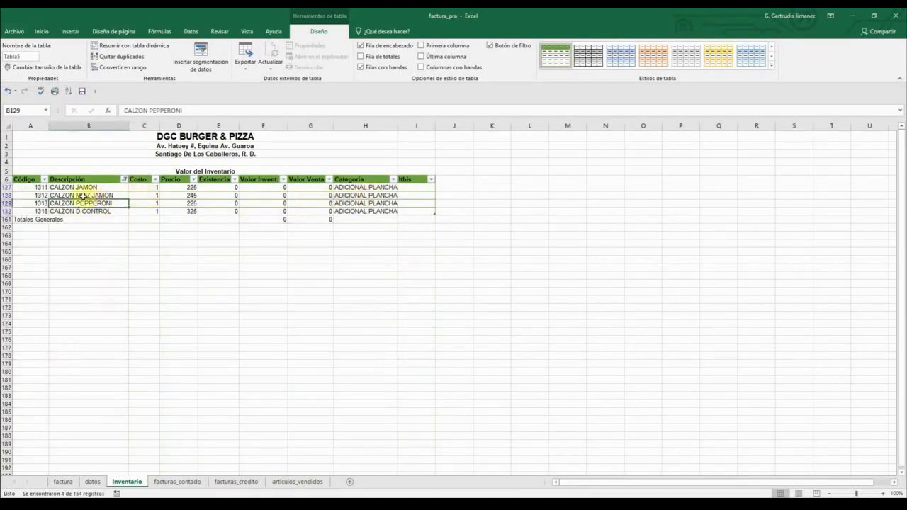
click(149, 199)
click(236, 197)
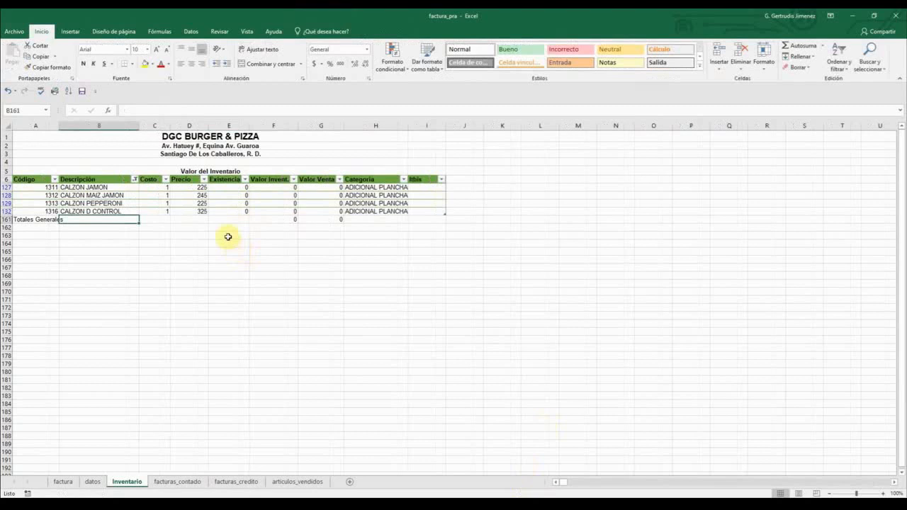
click(226, 225)
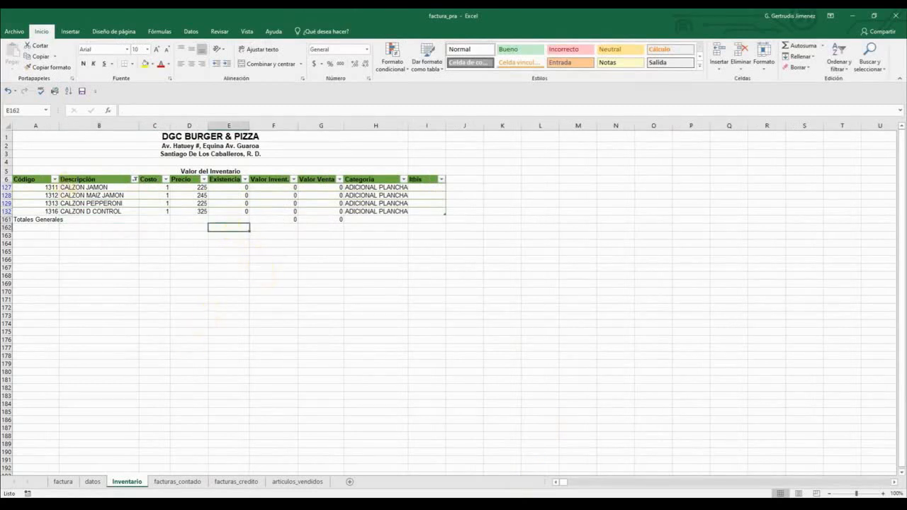
click(62, 482)
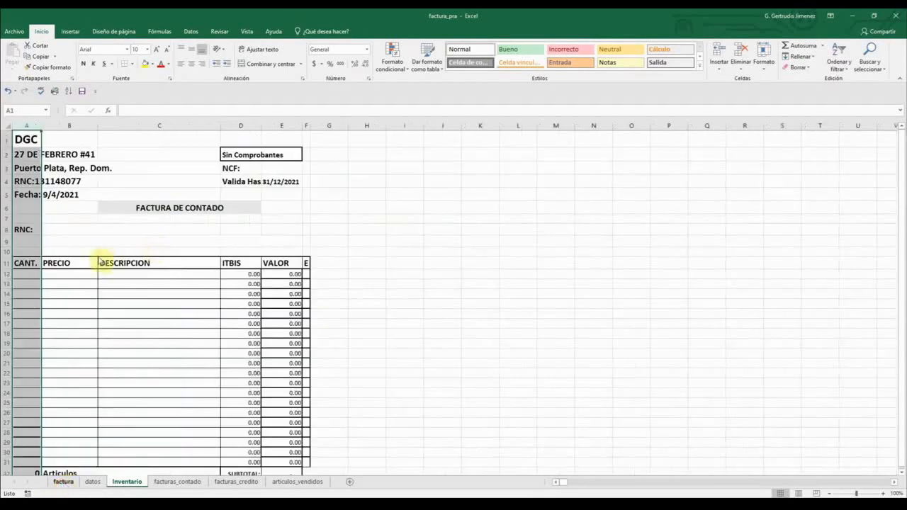
click(68, 275)
click(38, 275)
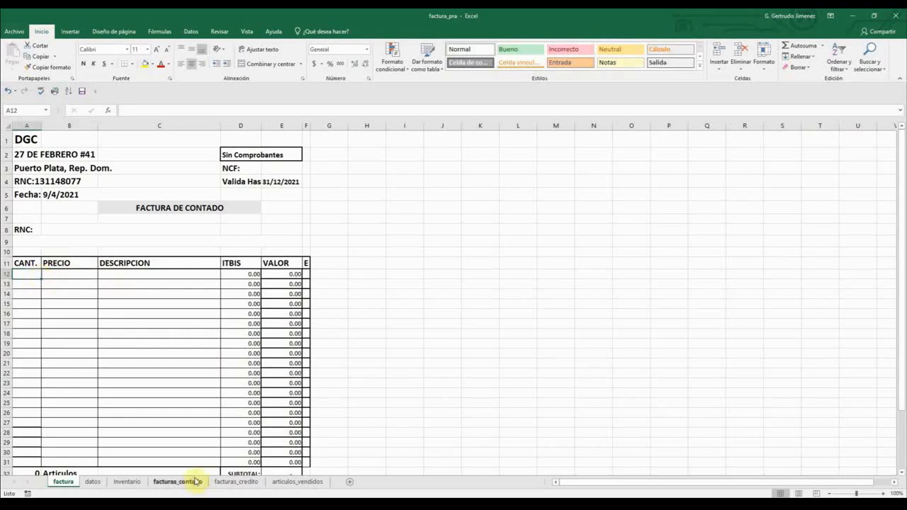
- Clear the Descripción filter on the Inventario sheet's table
click(127, 482)
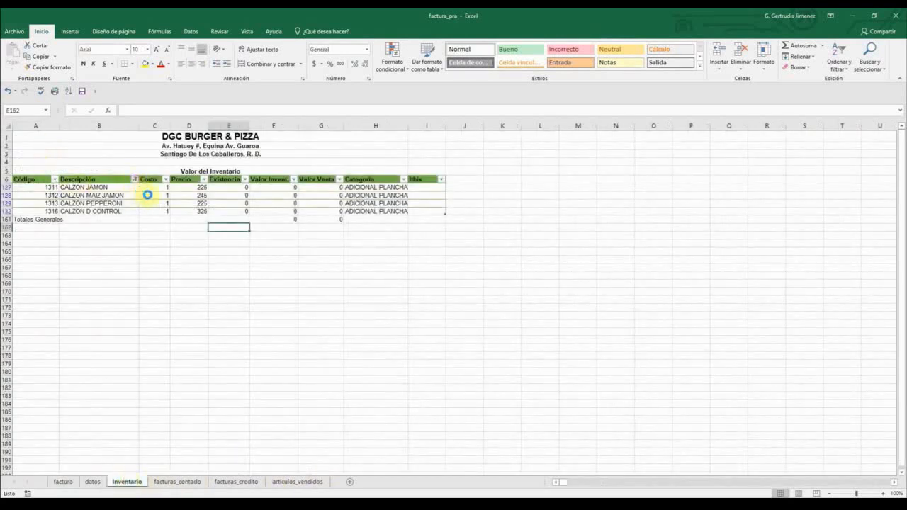
click(133, 179)
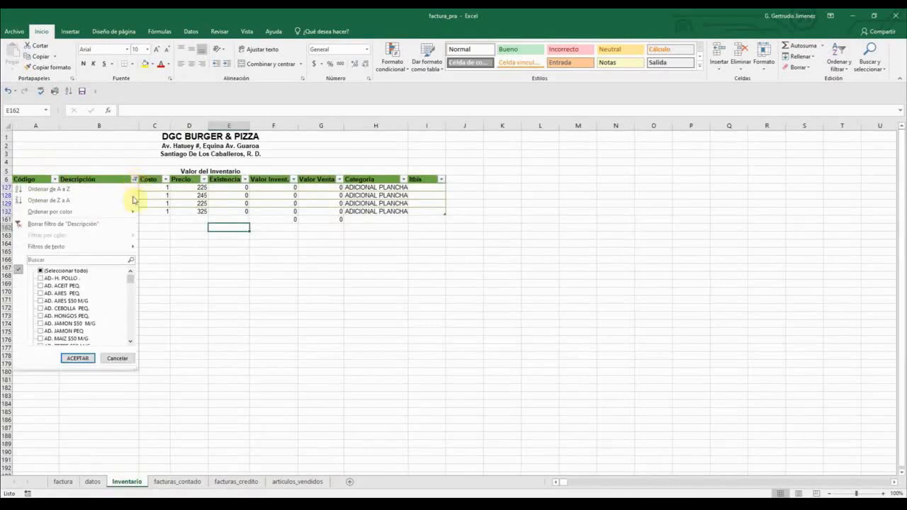
click(32, 226)
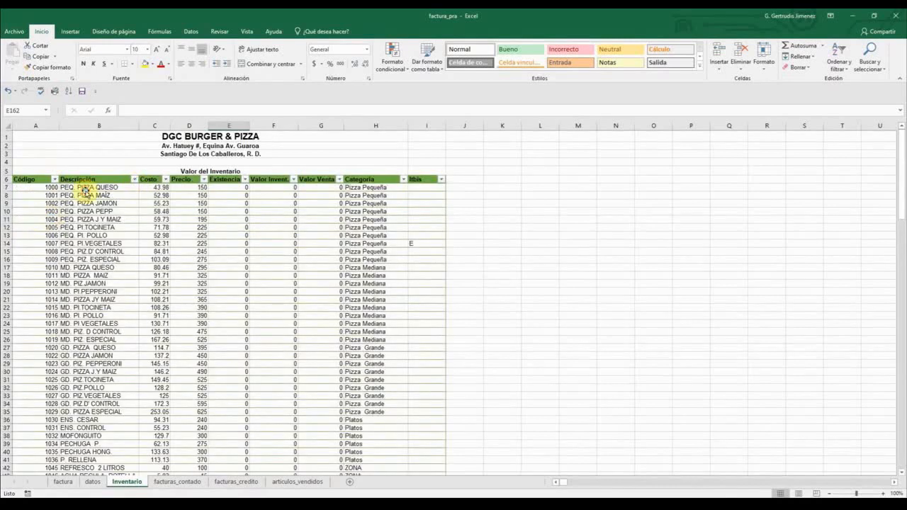
- Examine the first invoice line on the factura sheet across its CANT., PRECIO, DESCRIPCION and E columns
click(63, 482)
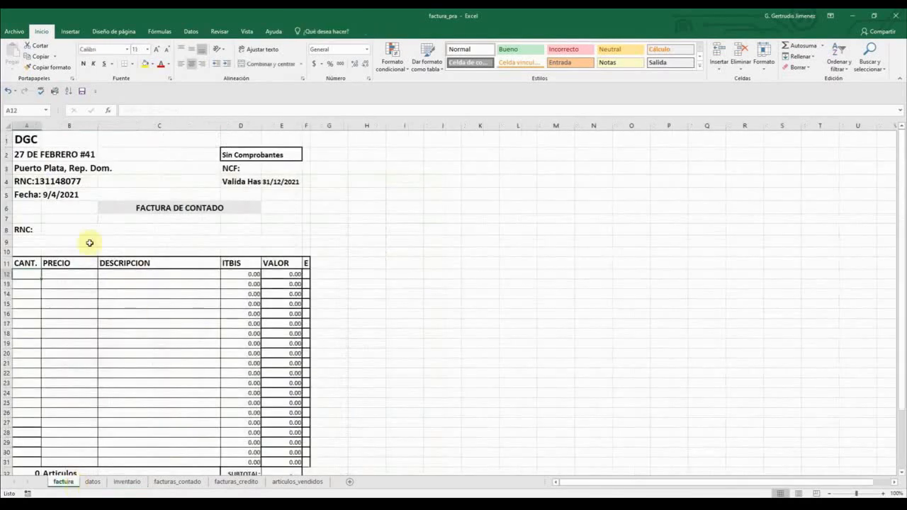
click(55, 274)
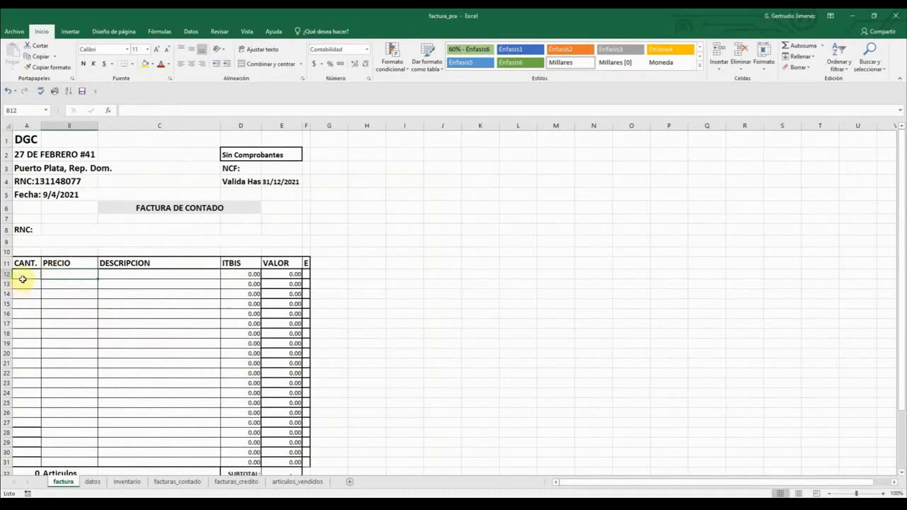
click(28, 274)
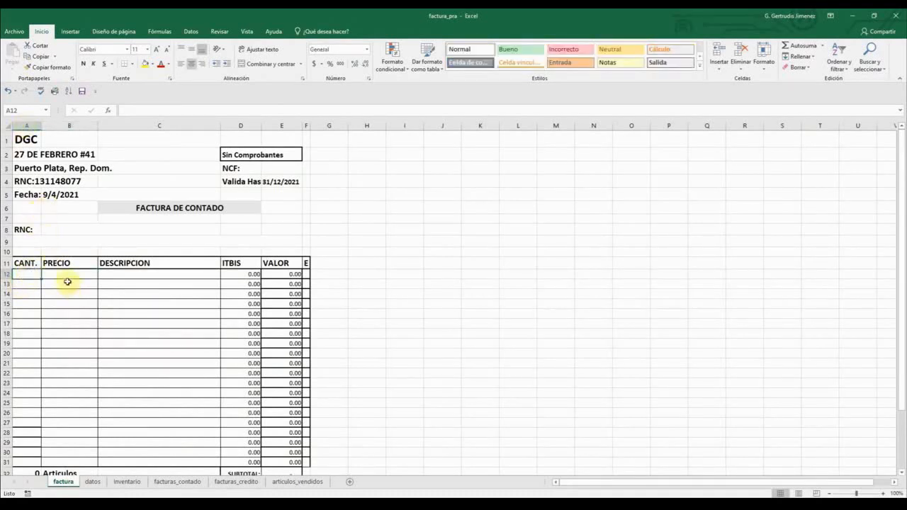
click(144, 274)
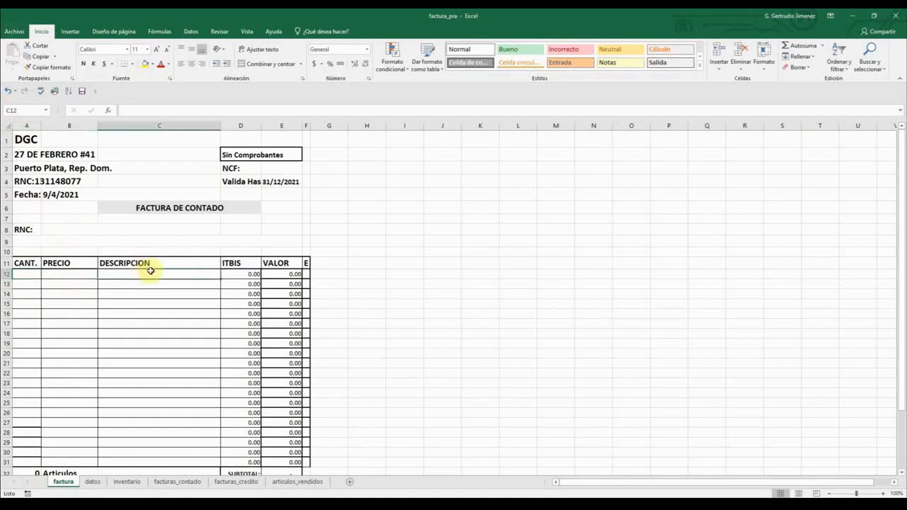
click(309, 276)
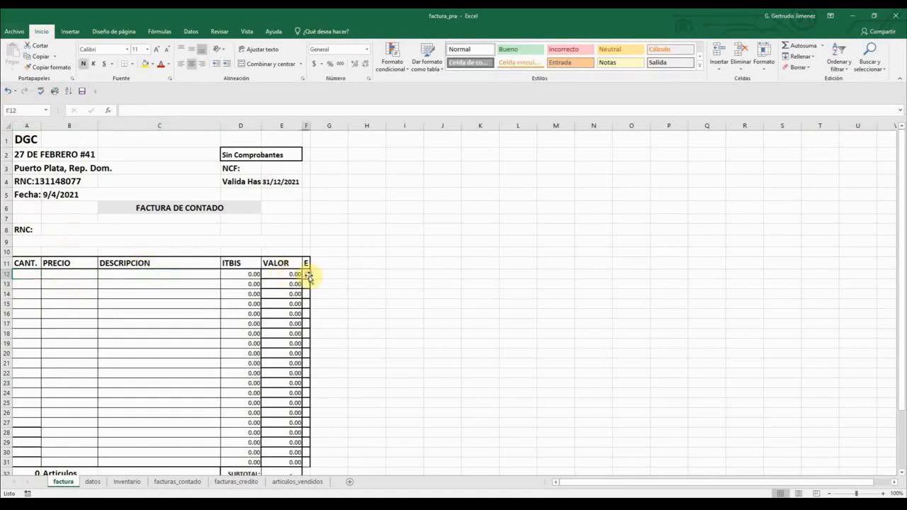
click(27, 275)
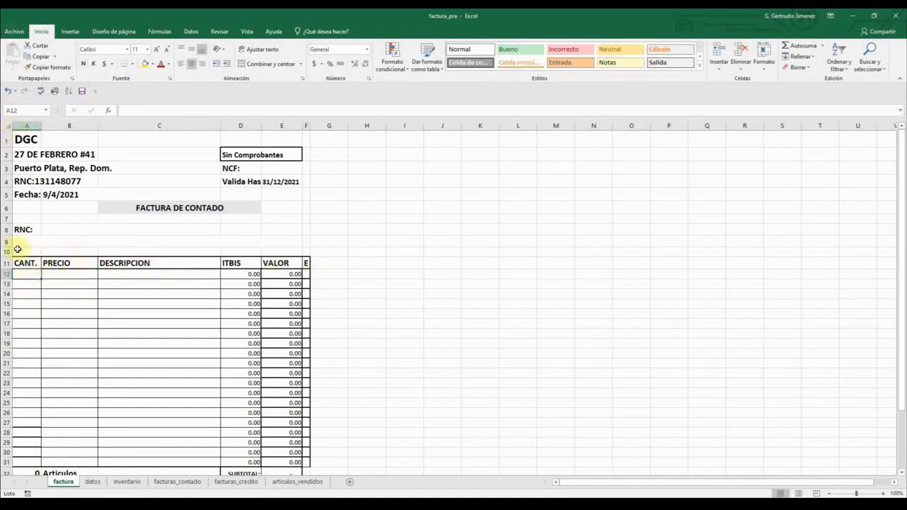
click(63, 276)
click(113, 276)
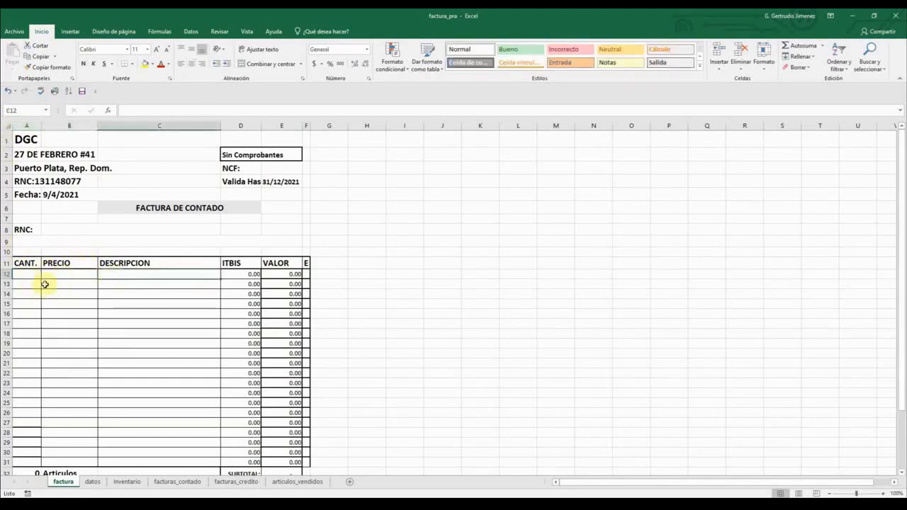
click(44, 278)
- Insert a new column before the CANT. column on the factura sheet and enter the header Codigo in A11
click(29, 123)
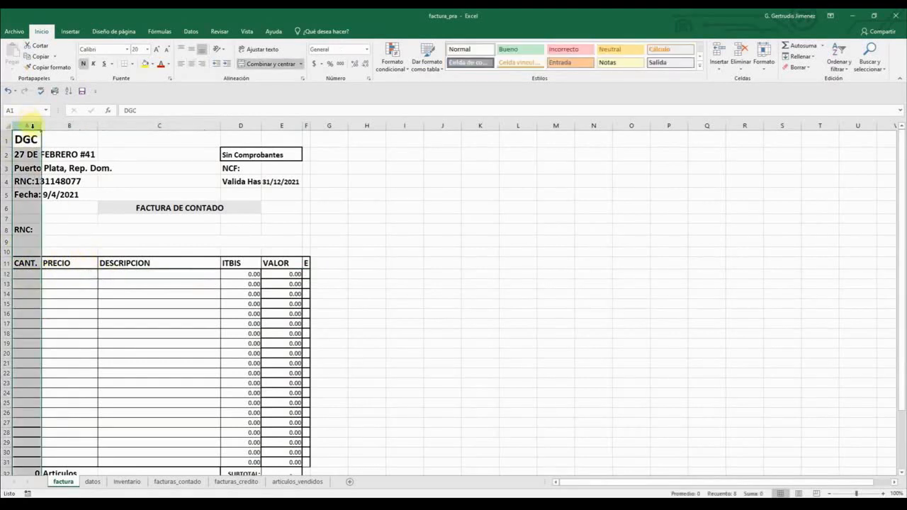
right_click(32, 125)
click(56, 185)
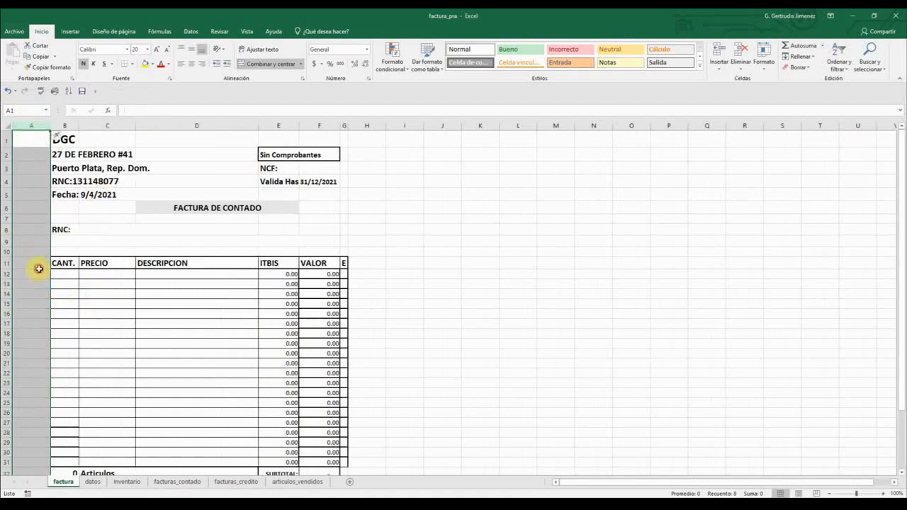
click(39, 267)
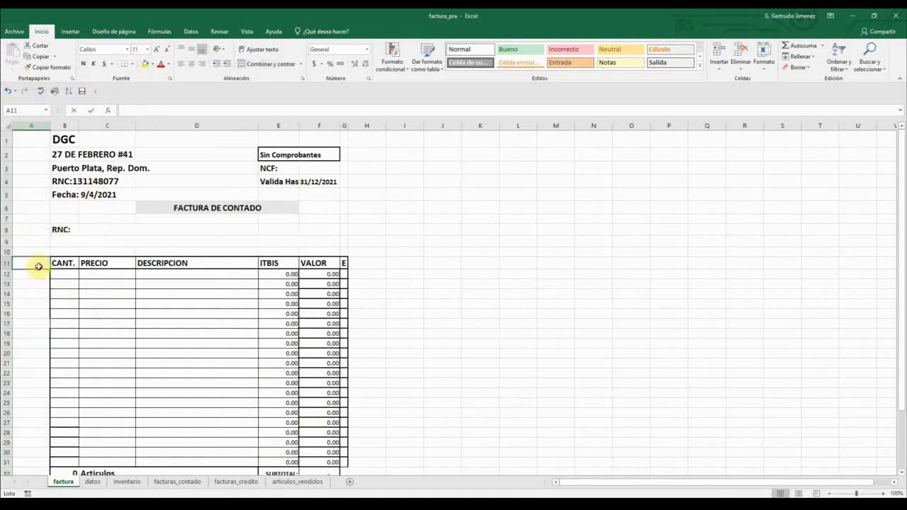
text(Codigo)
key(Return)
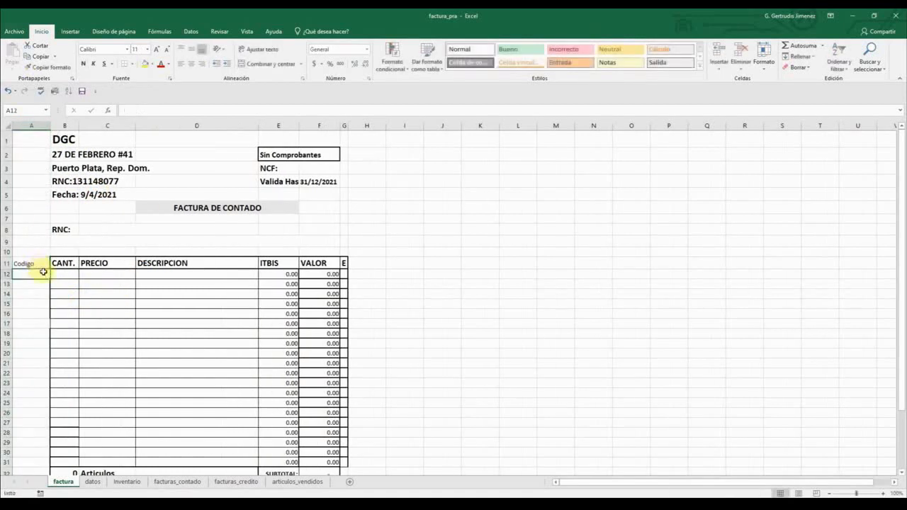
- Copy the formatting of the CANT. column range B11:B32 onto the Codigo column range A11:A32
click(64, 265)
click(91, 263)
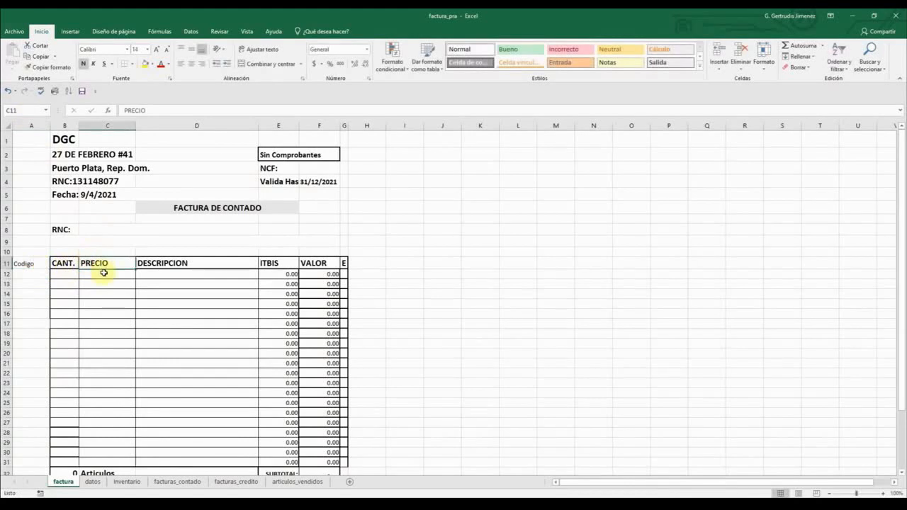
drag(66, 262, 66, 425)
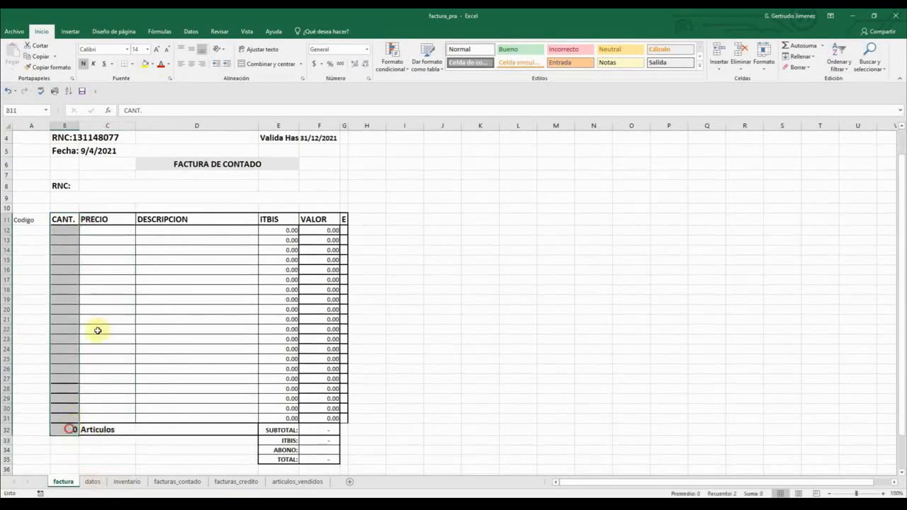
click(50, 67)
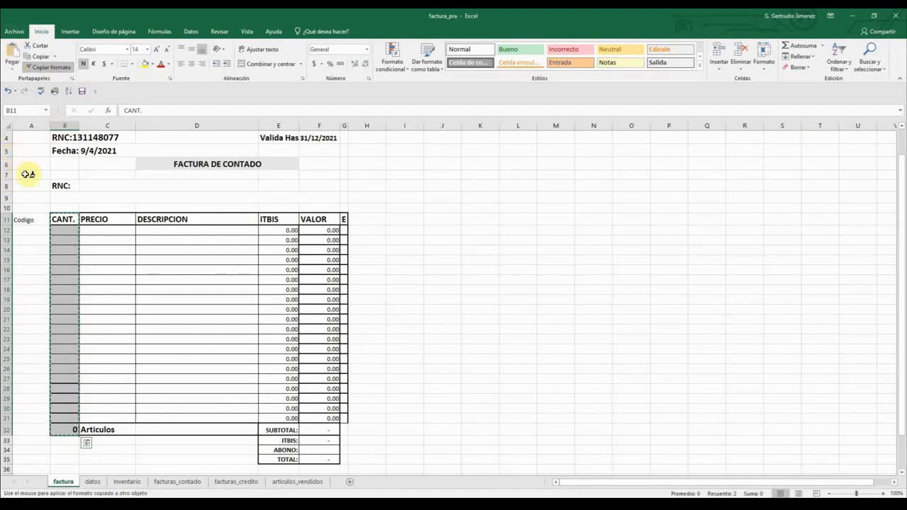
drag(25, 220, 36, 425)
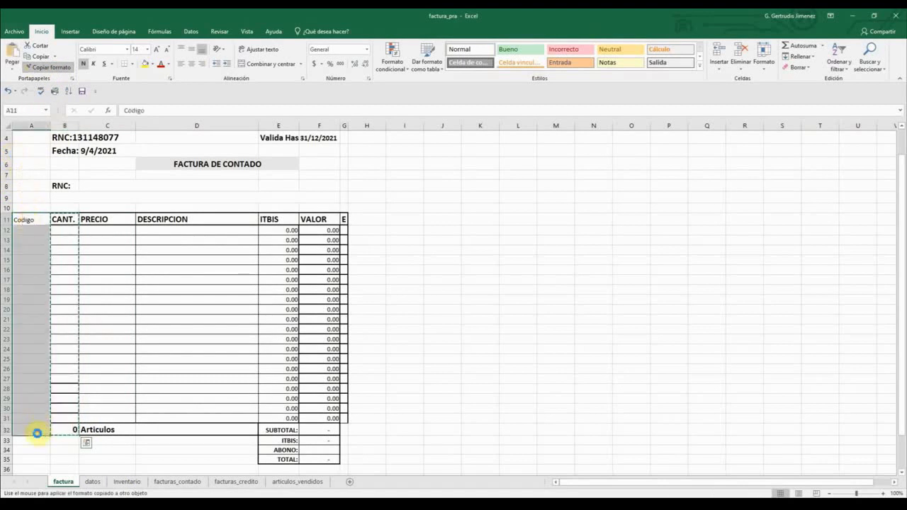
click(62, 270)
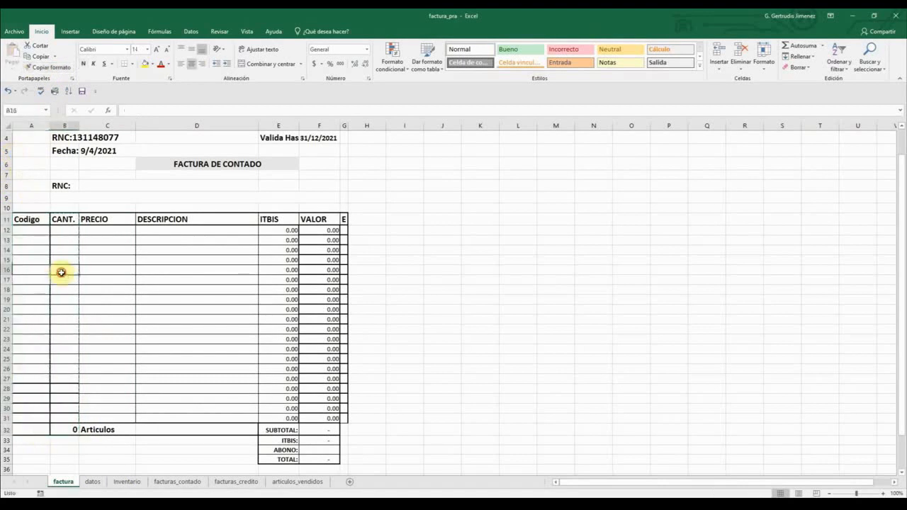
click(62, 230)
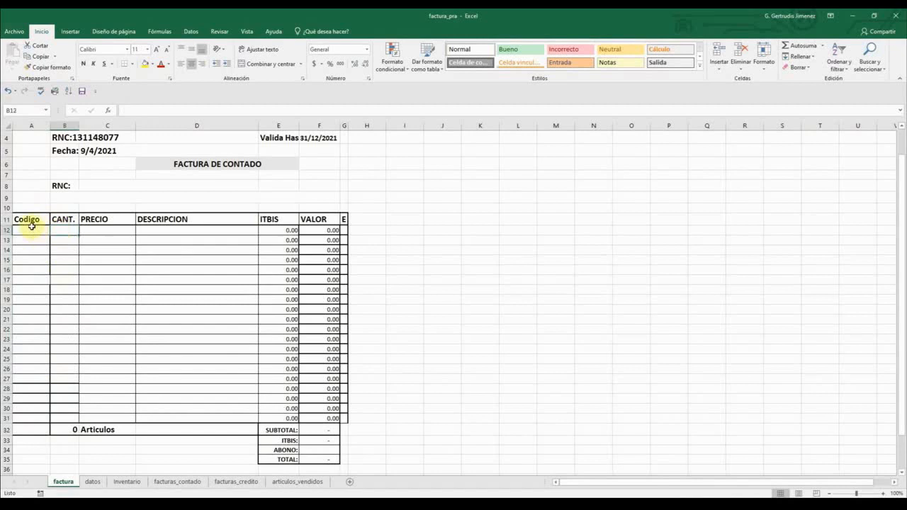
click(101, 231)
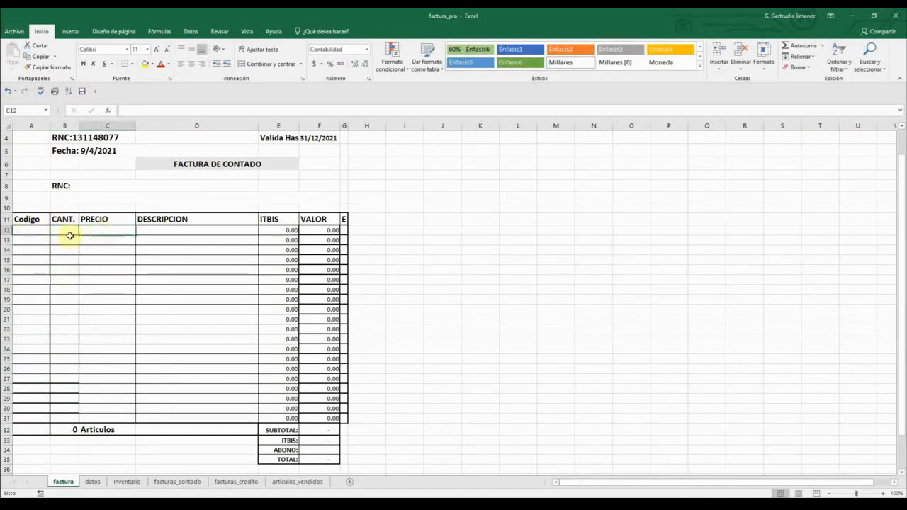
click(23, 228)
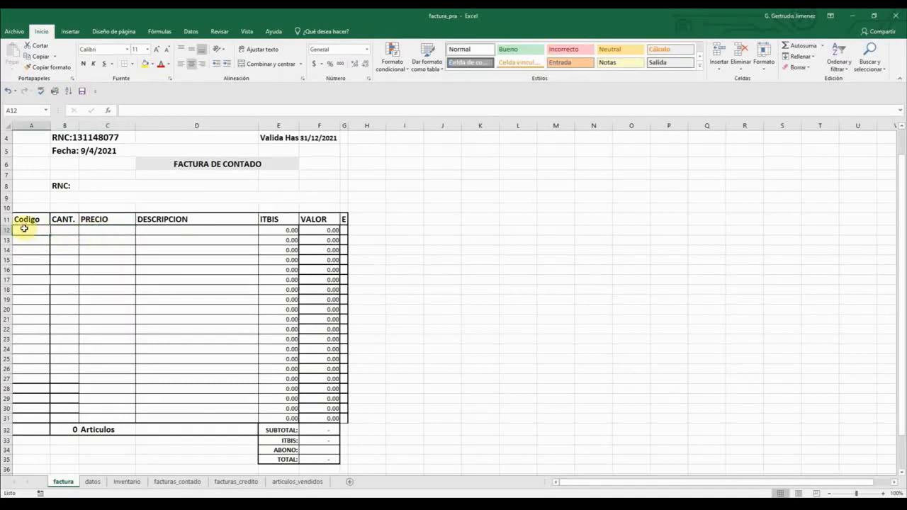
click(140, 484)
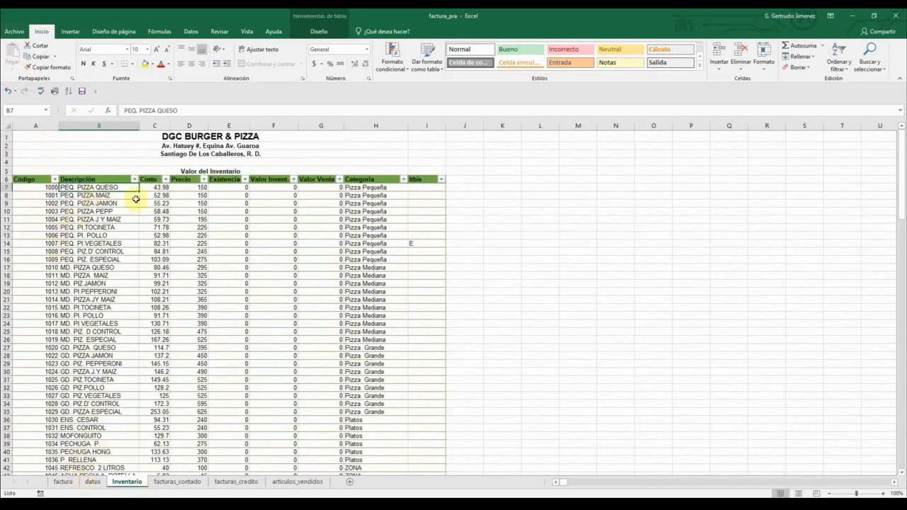
click(213, 196)
click(121, 188)
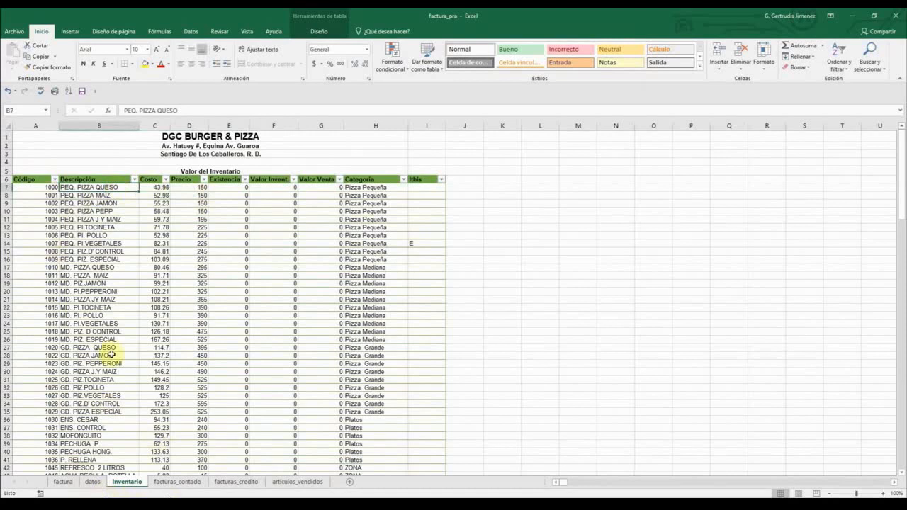
- Start a BUSCARV function in the first PRECIO cell, C12, of the factura sheet with A12 as Valor_buscado
click(63, 481)
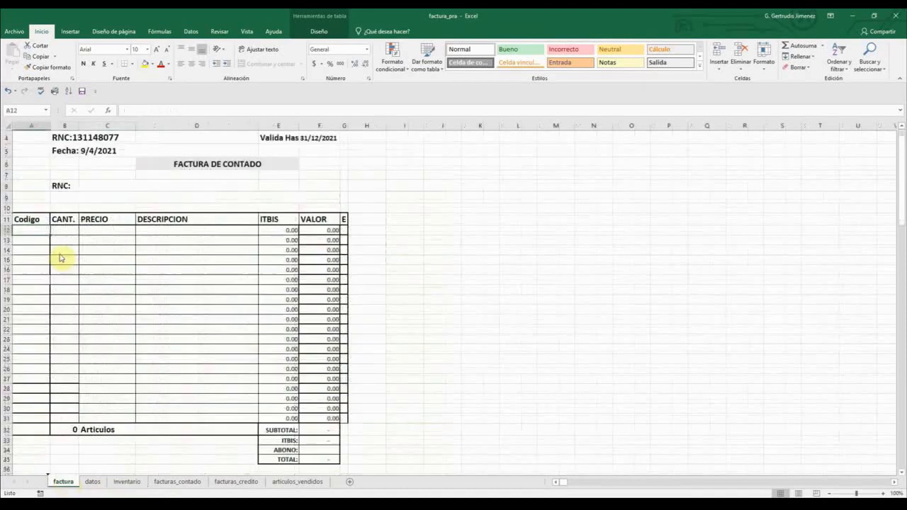
click(91, 229)
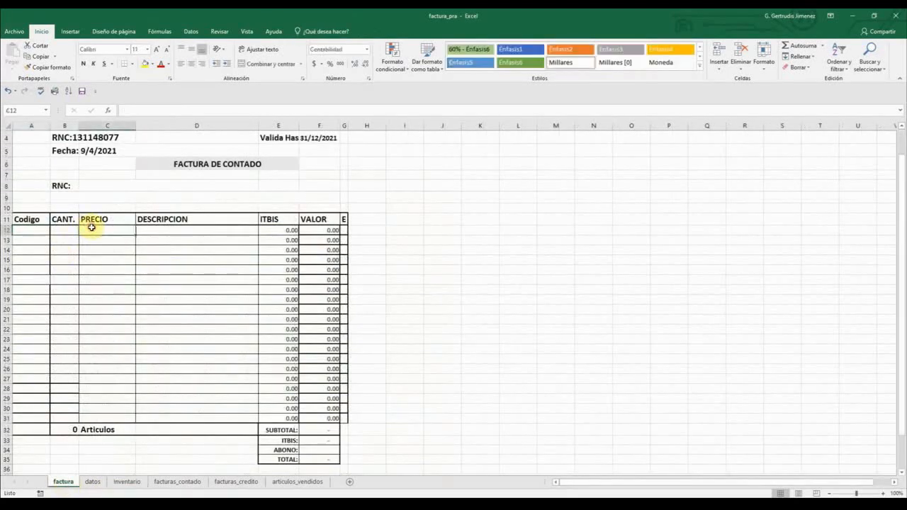
click(163, 32)
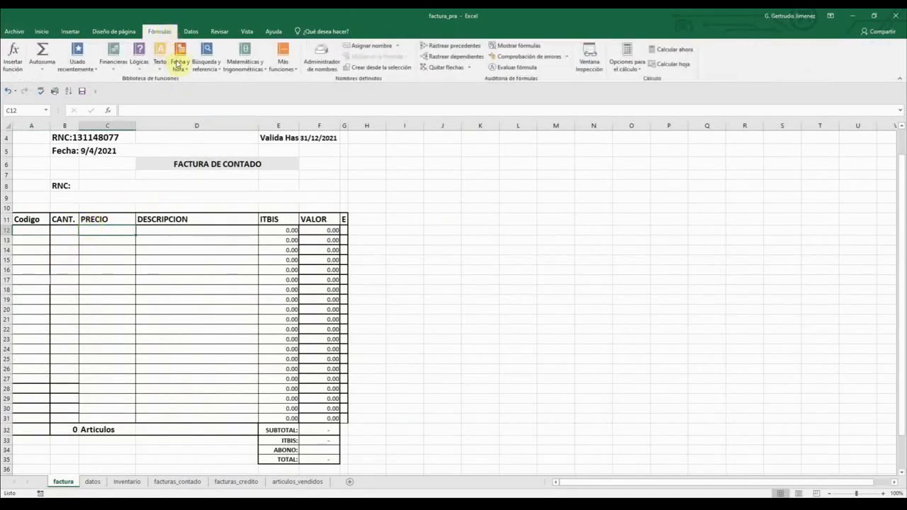
click(216, 71)
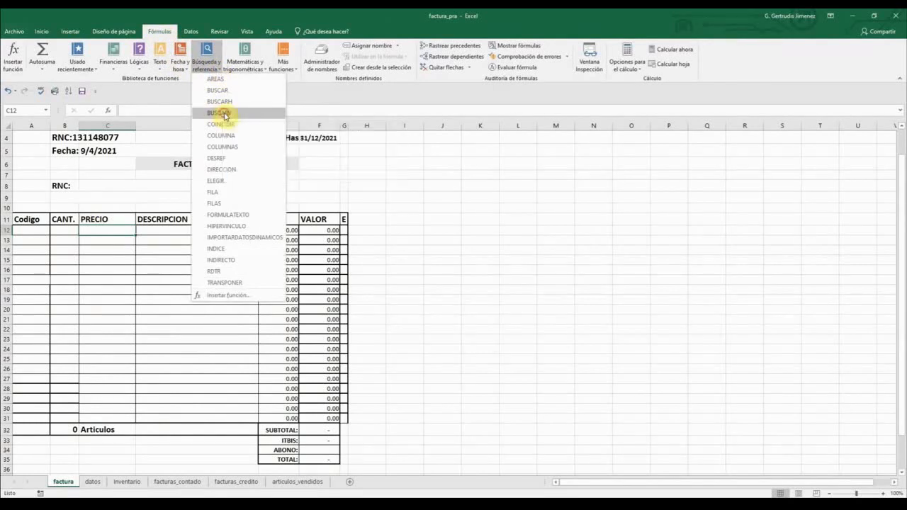
click(220, 114)
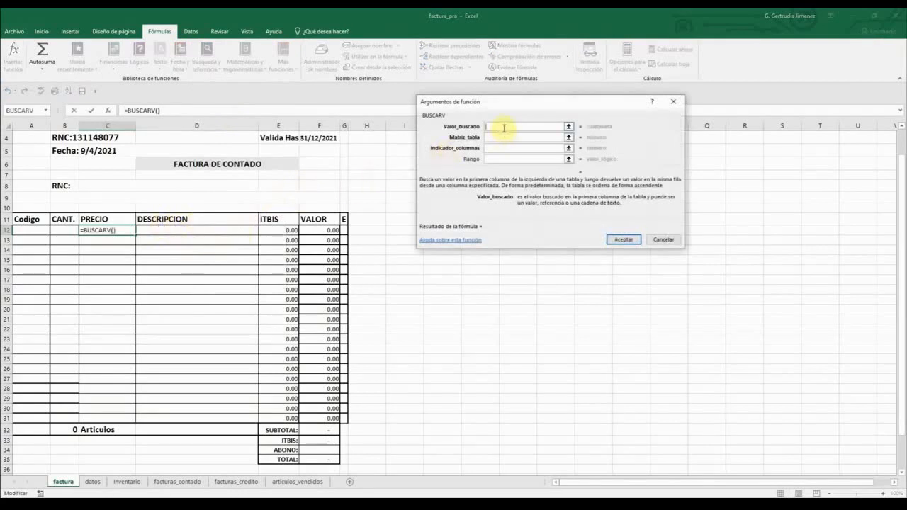
drag(528, 104, 473, 109)
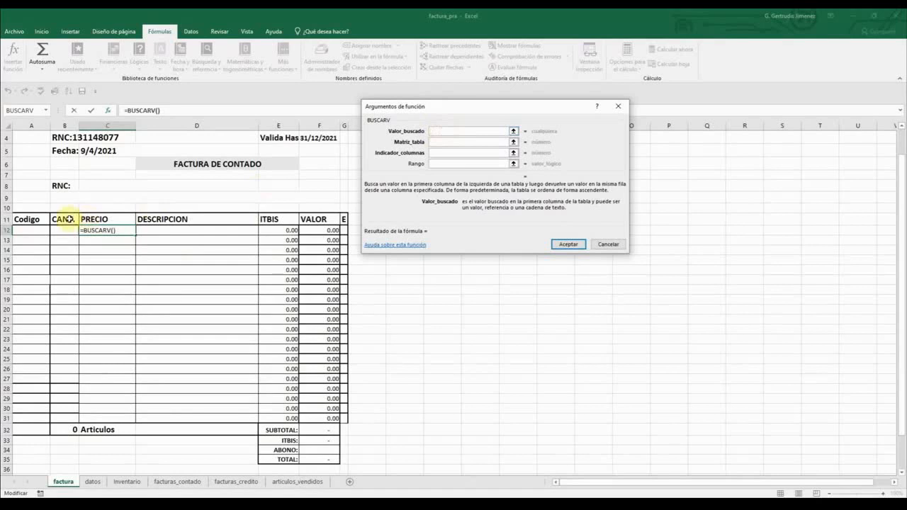
click(27, 230)
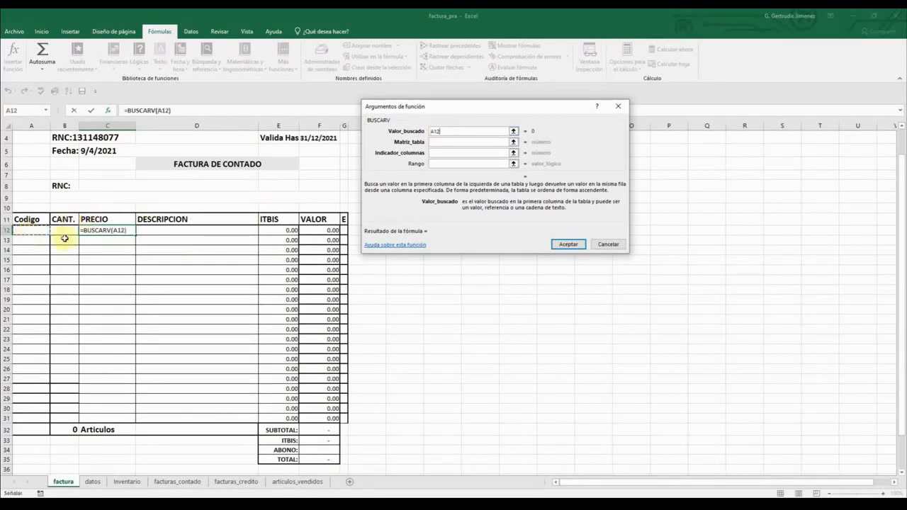
- Set the BUSCARV Matriz_tabla argument to the whole Inventario table including headers, Tabla5[#Todo]
click(440, 140)
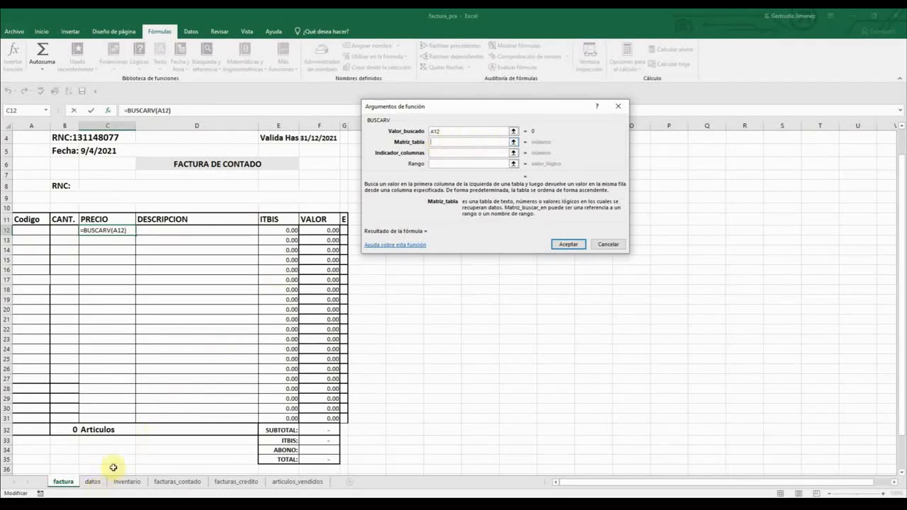
drag(114, 468, 121, 484)
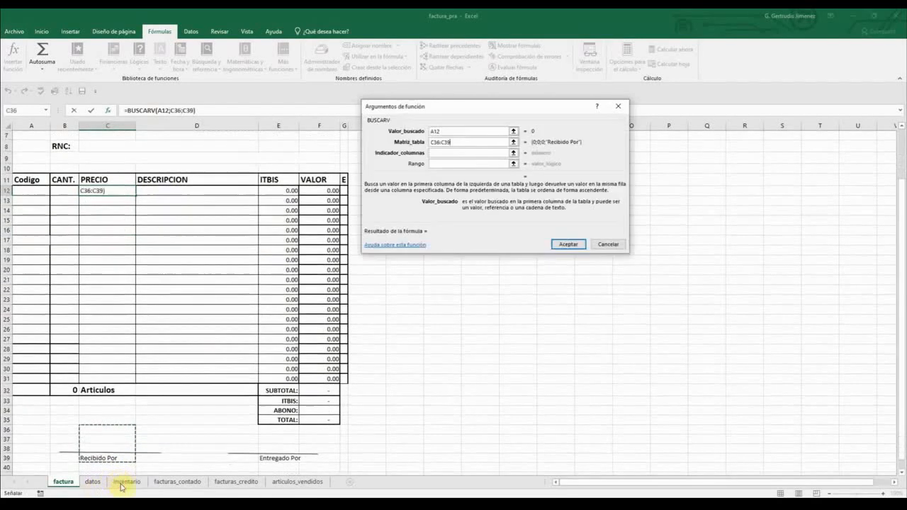
click(124, 482)
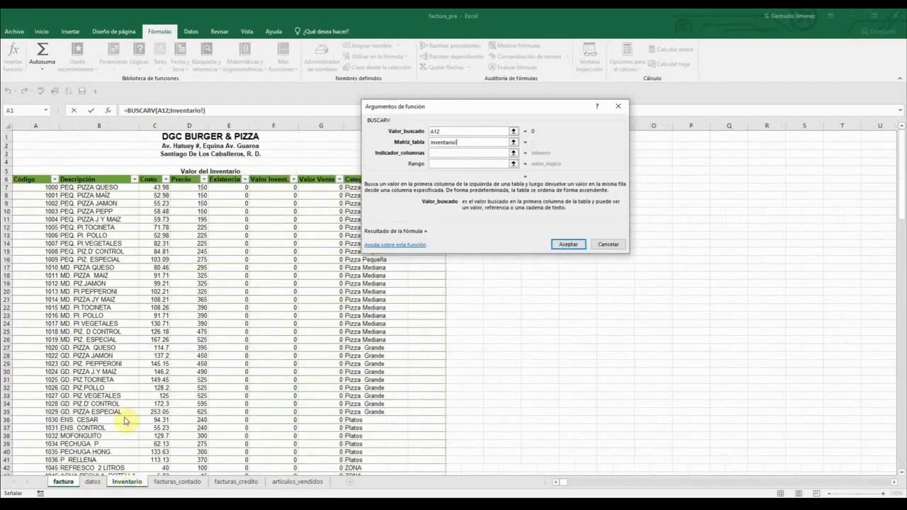
drag(34, 181, 416, 450)
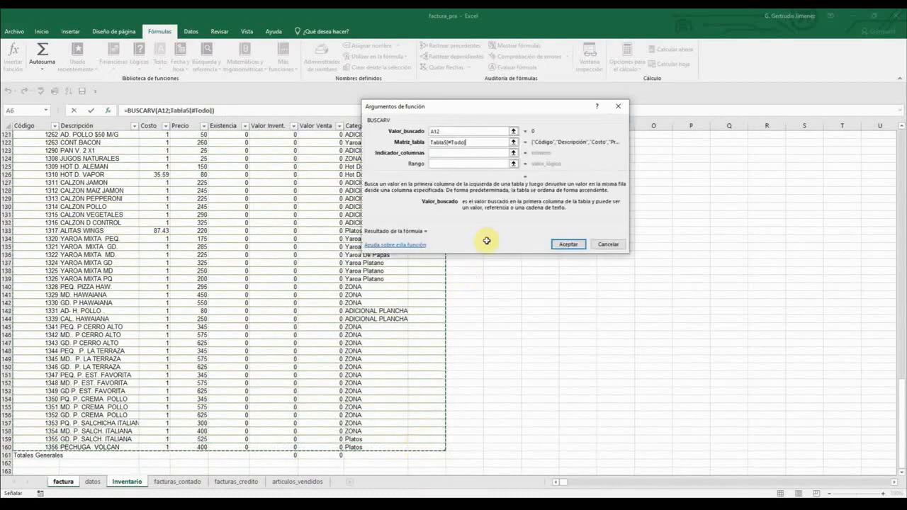
- Set the BUSCARV Indicador_columnas argument to 4, the Precio column of the Inventario table
click(437, 153)
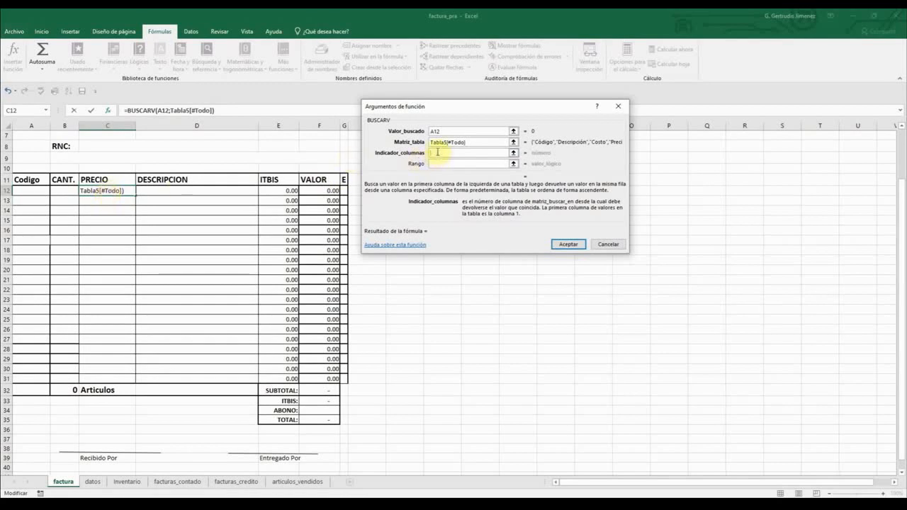
click(126, 482)
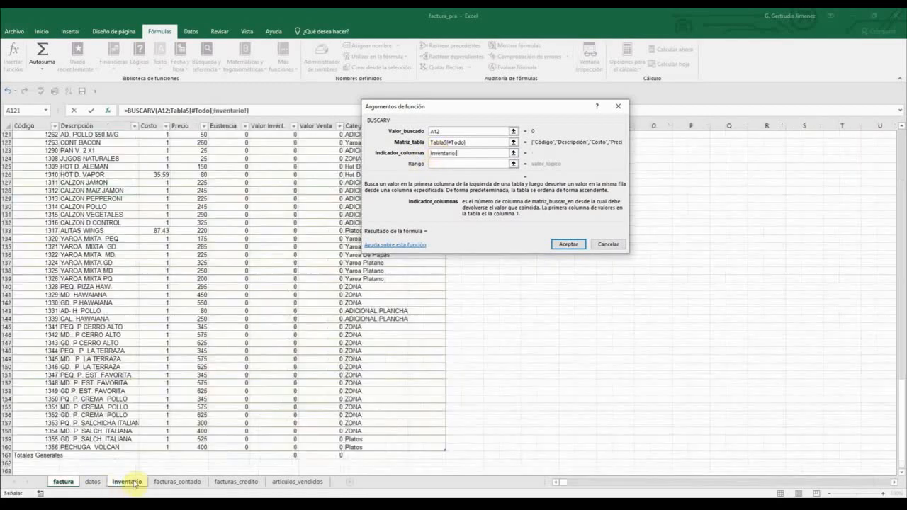
scroll(136, 345, up, 5)
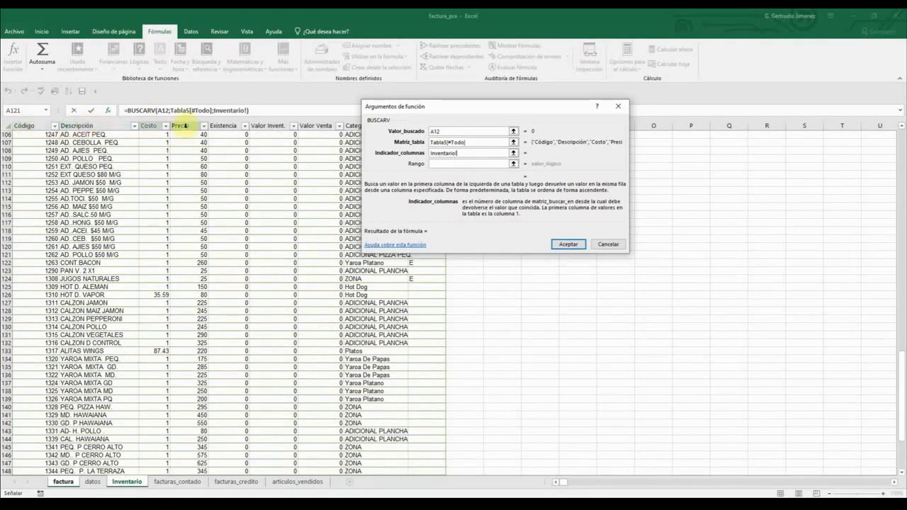
drag(460, 154, 427, 155)
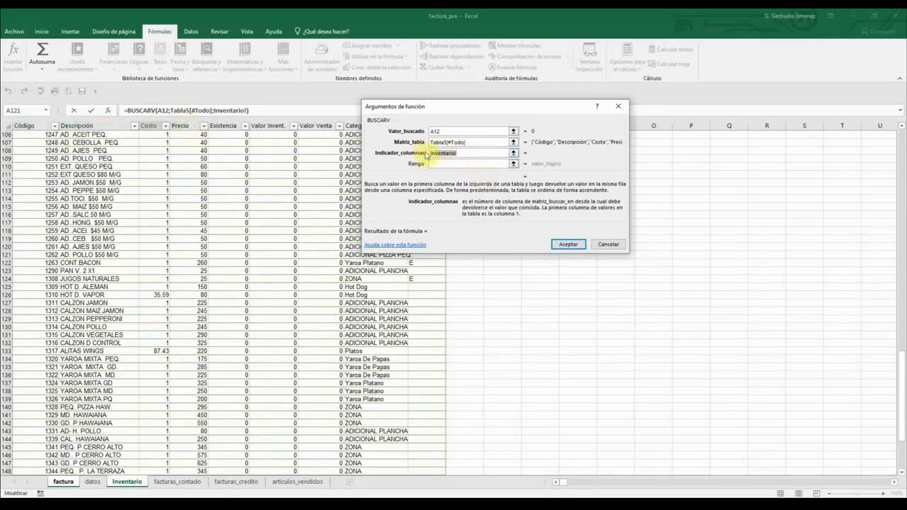
text(4)
- Try VERDADERO as the Rango argument of the PRECIO lookup
click(444, 165)
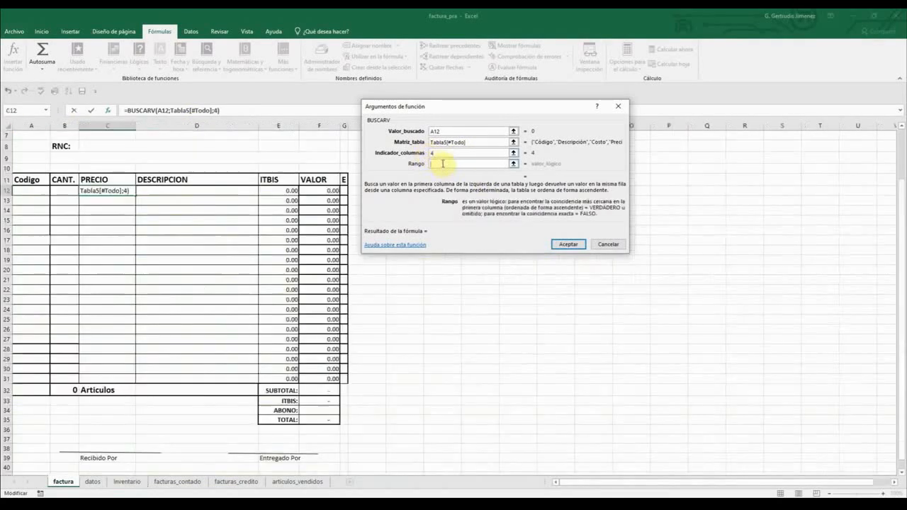
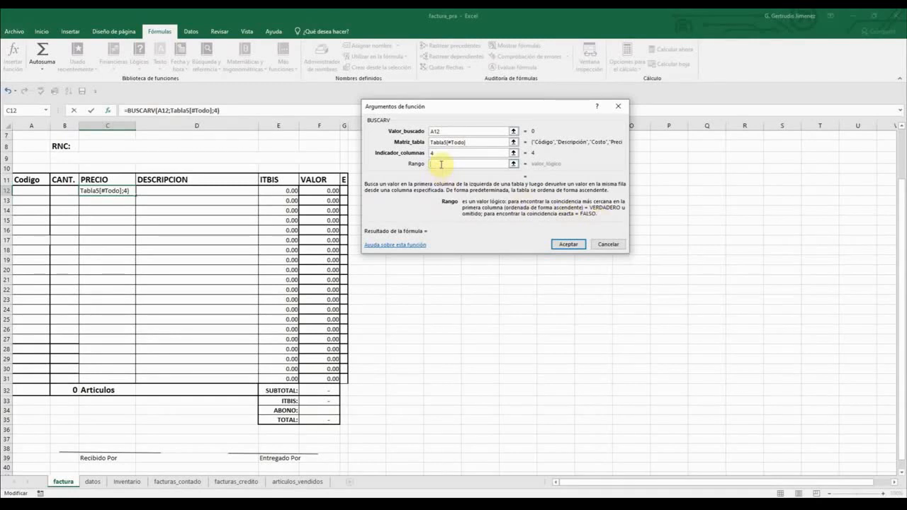
text(VERDAD)
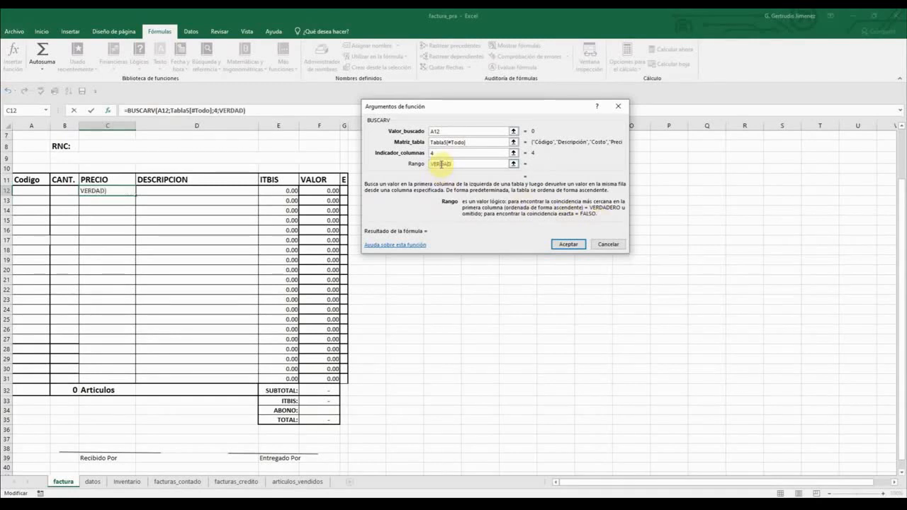
text(ERO)
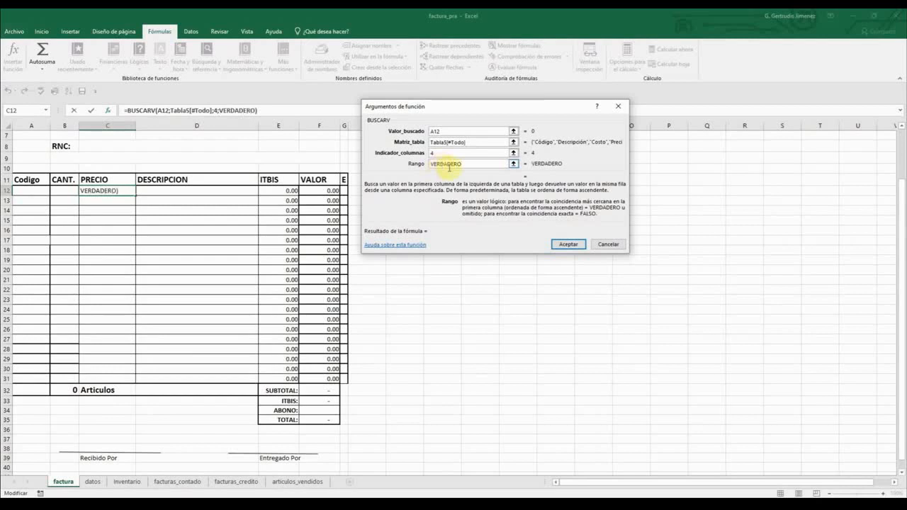
click(464, 152)
click(464, 164)
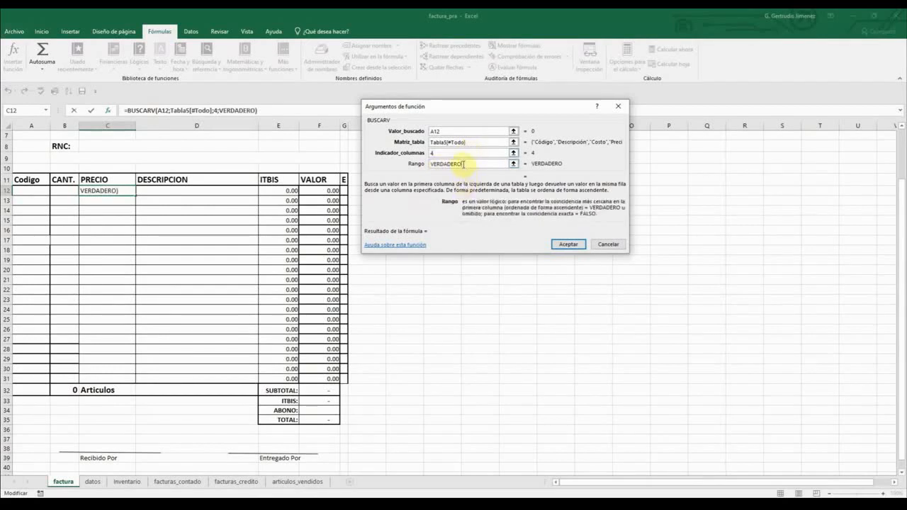
- Set the Rango argument to FALSO for an exact match and insert the BUSCARV formula in C12
drag(465, 163, 404, 152)
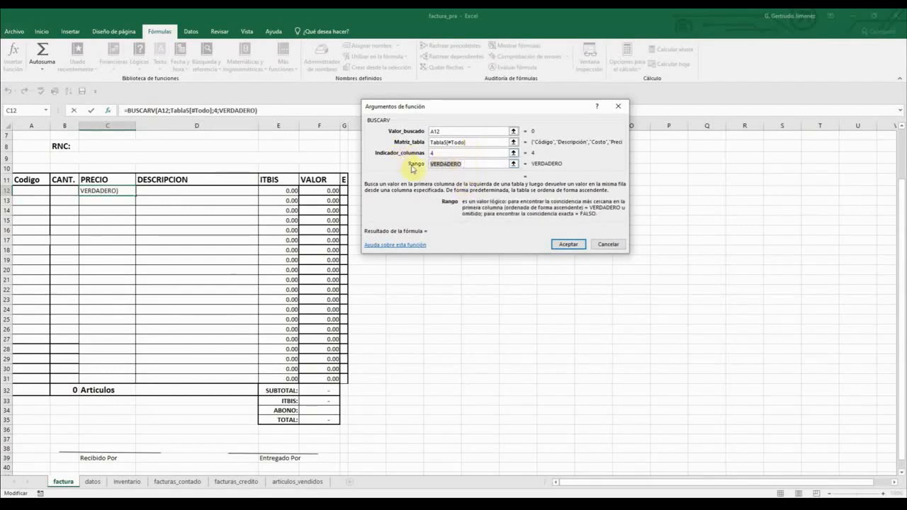
text(FALS)
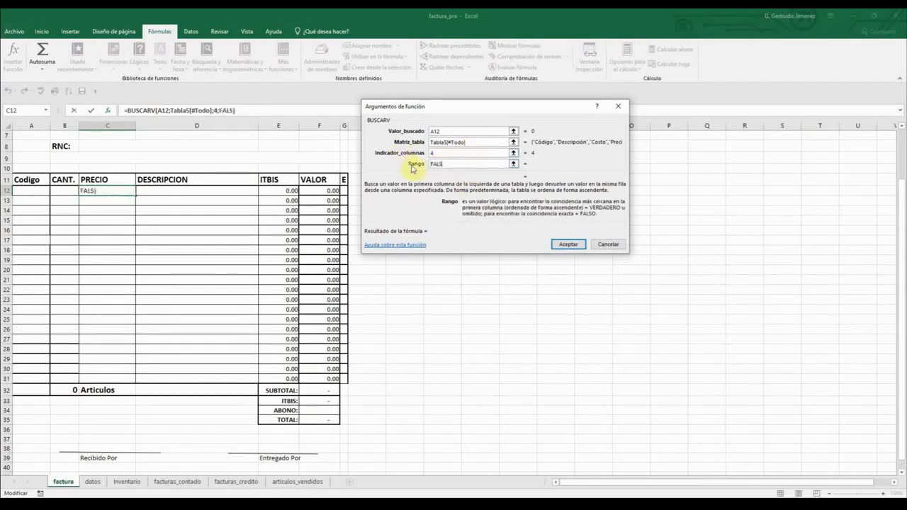
text(O)
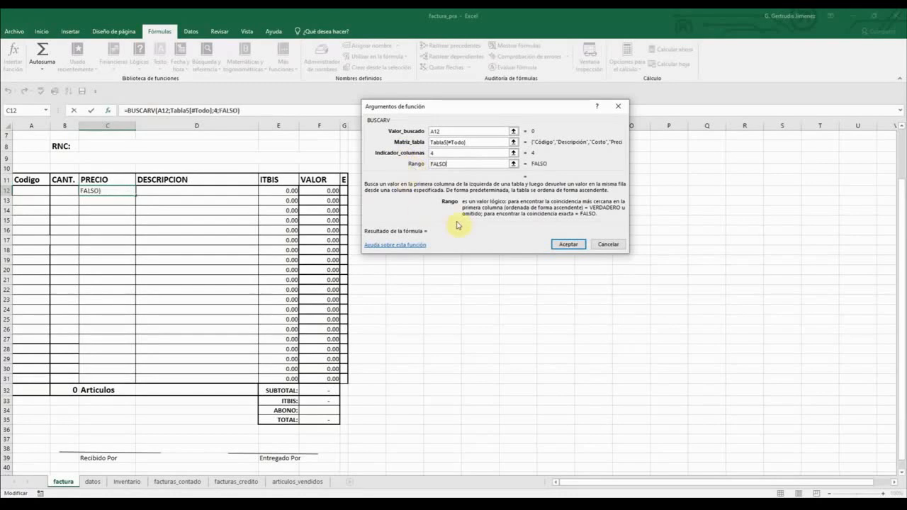
click(569, 245)
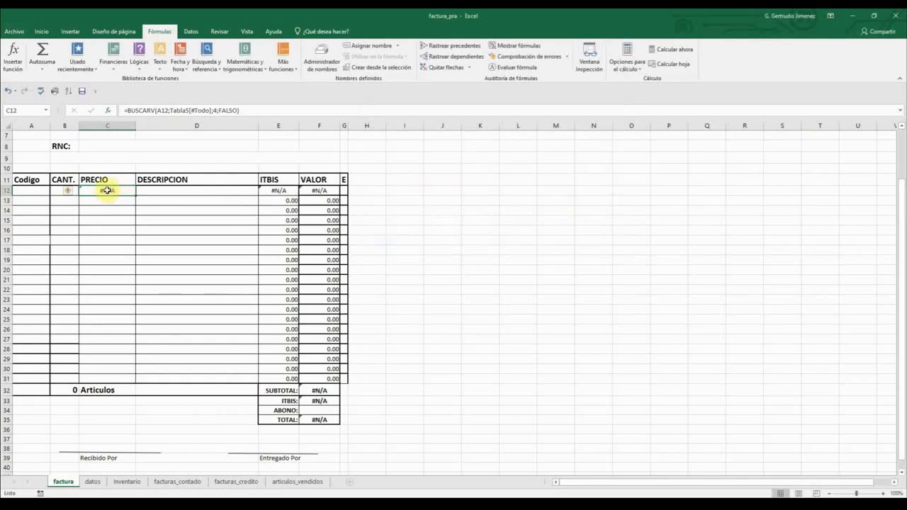
- Enter code 1000 in Codigo cell A12 and check the price lookup in C12
click(39, 192)
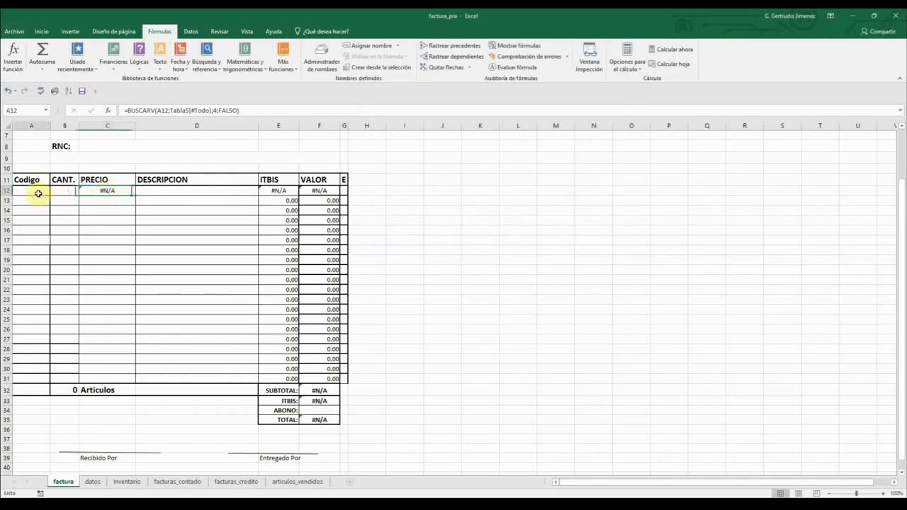
click(113, 192)
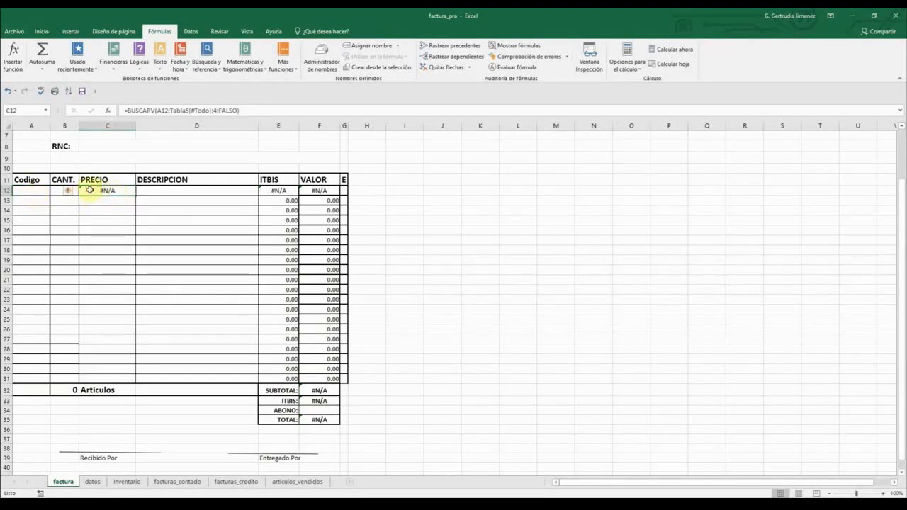
click(33, 191)
text(1000)
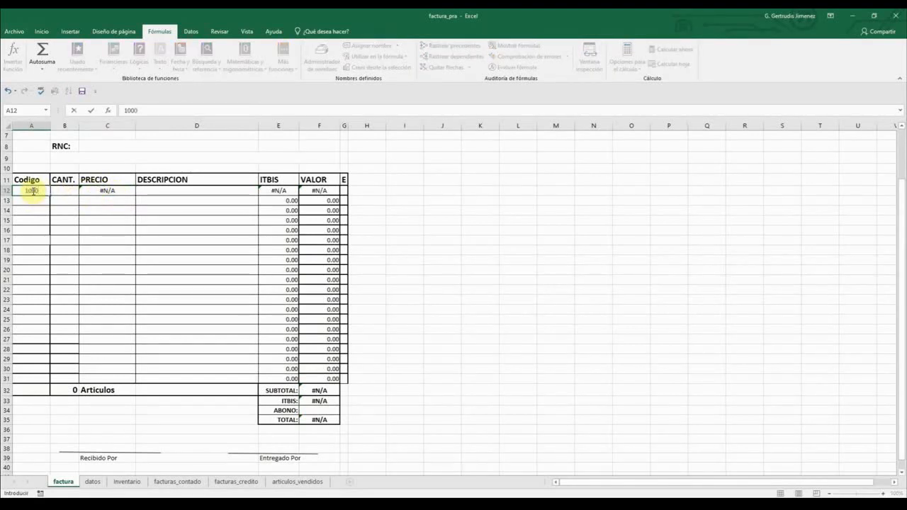
key(Return)
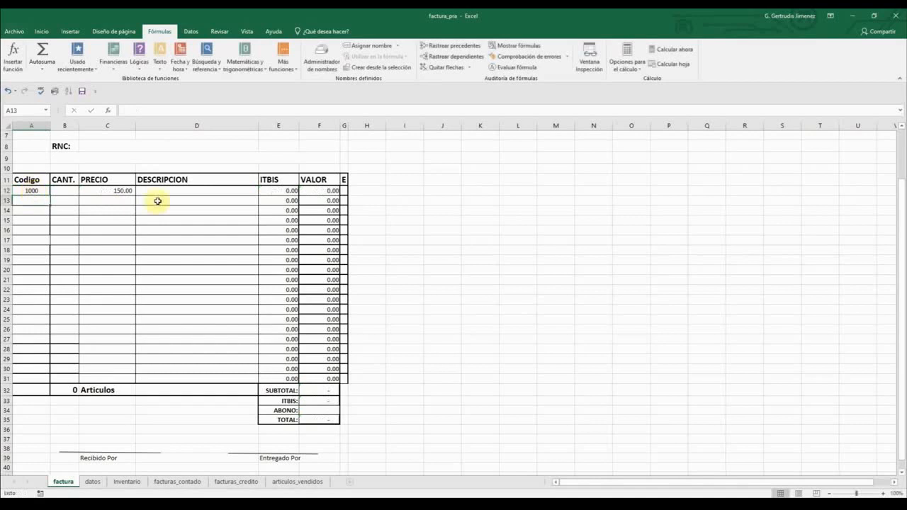
click(117, 188)
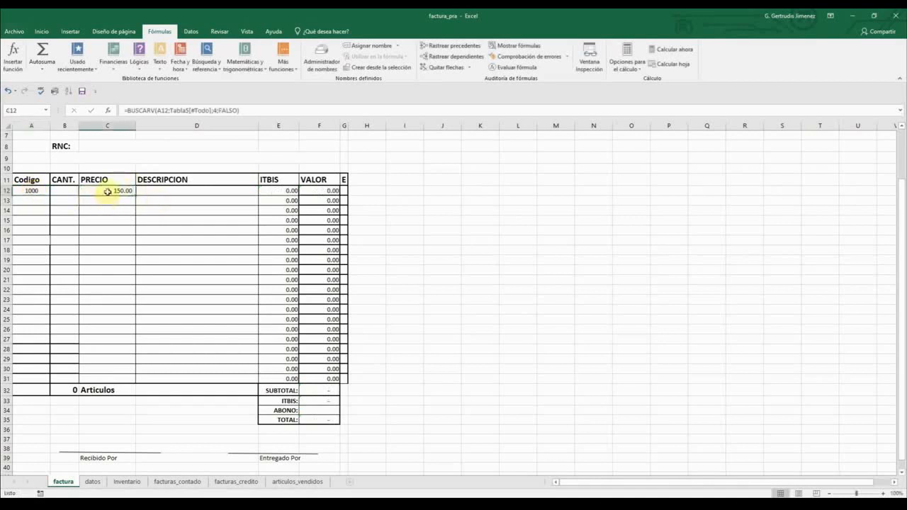
- Start a BUSCARV function in DESCRIPCION cell D12 with A12 as Valor_buscado
click(149, 190)
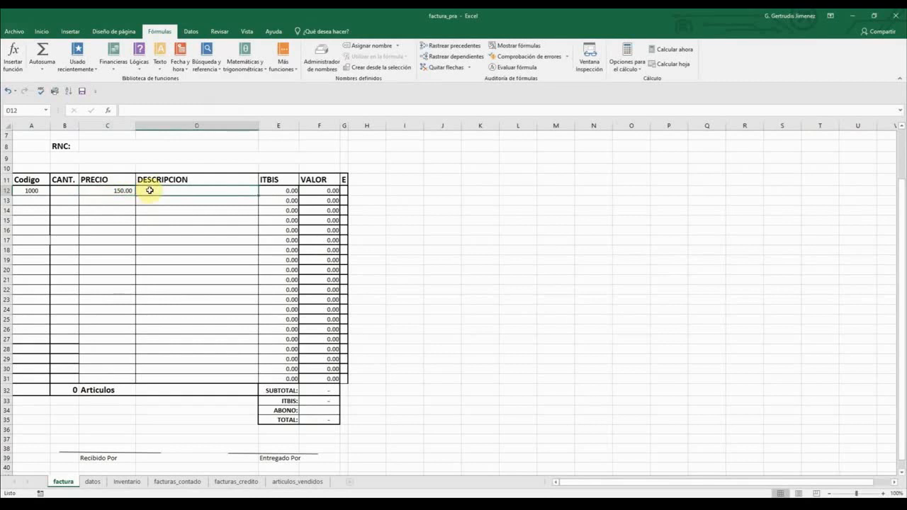
click(202, 67)
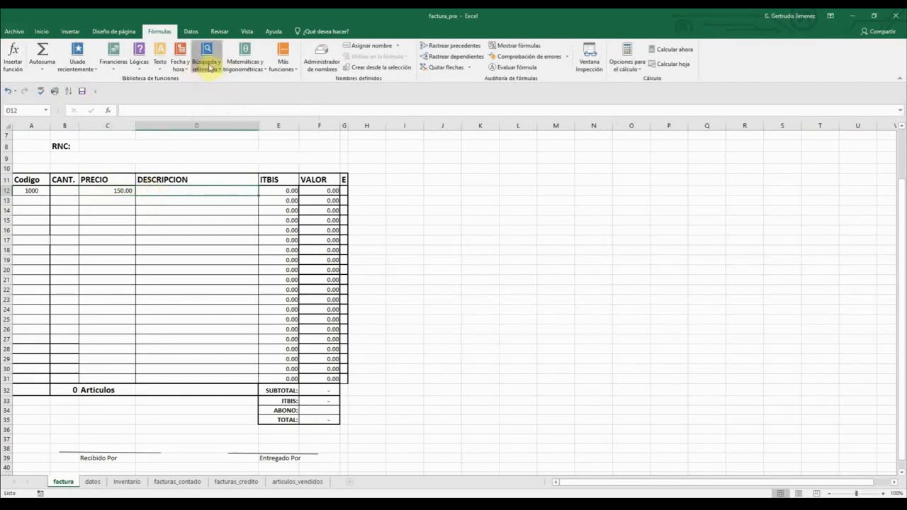
click(224, 113)
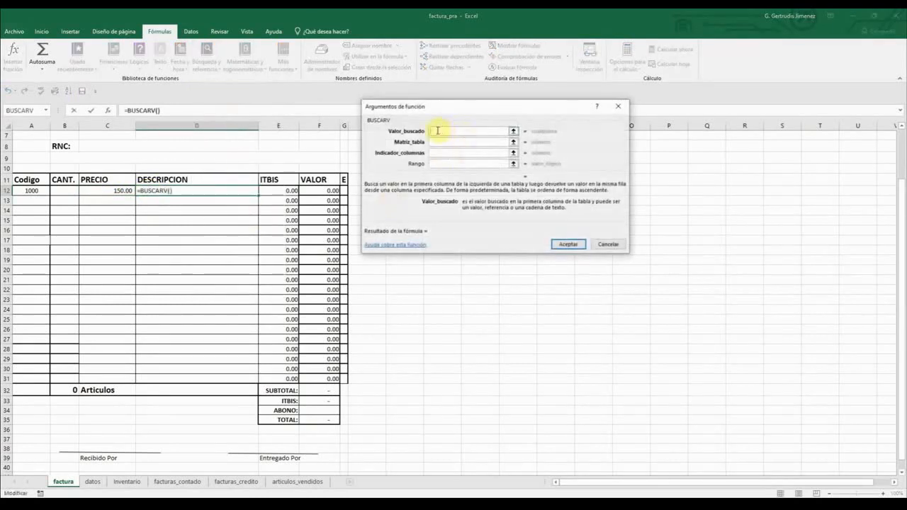
click(33, 191)
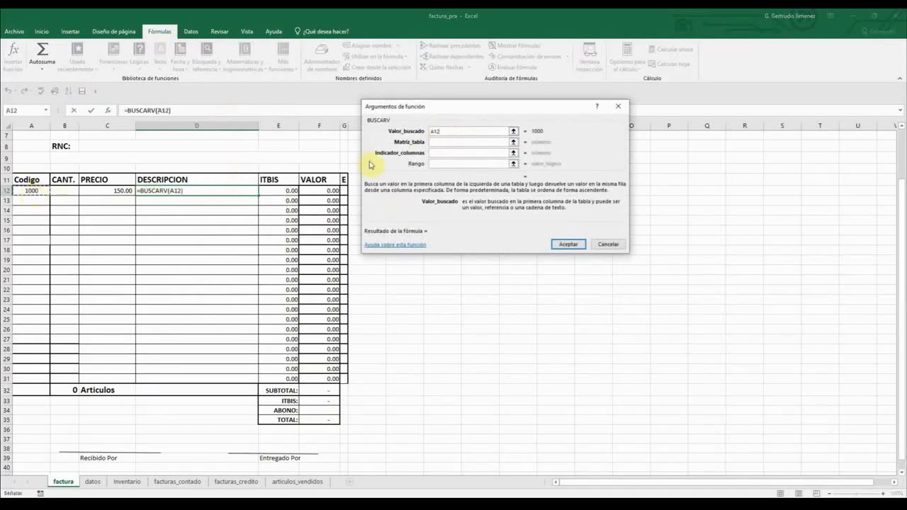
- Set Matriz_tabla to the whole table on the Inventario sheet, headers included, as Tabla5[#Todo]
click(433, 143)
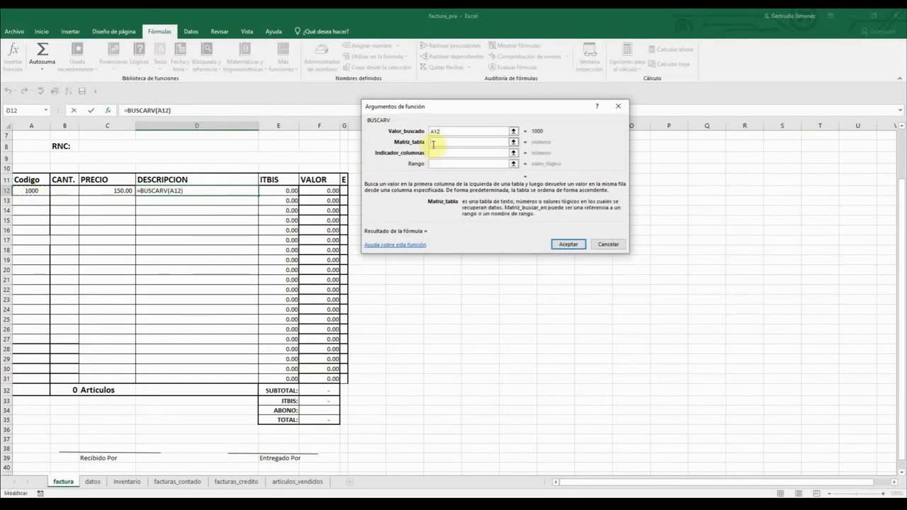
click(128, 482)
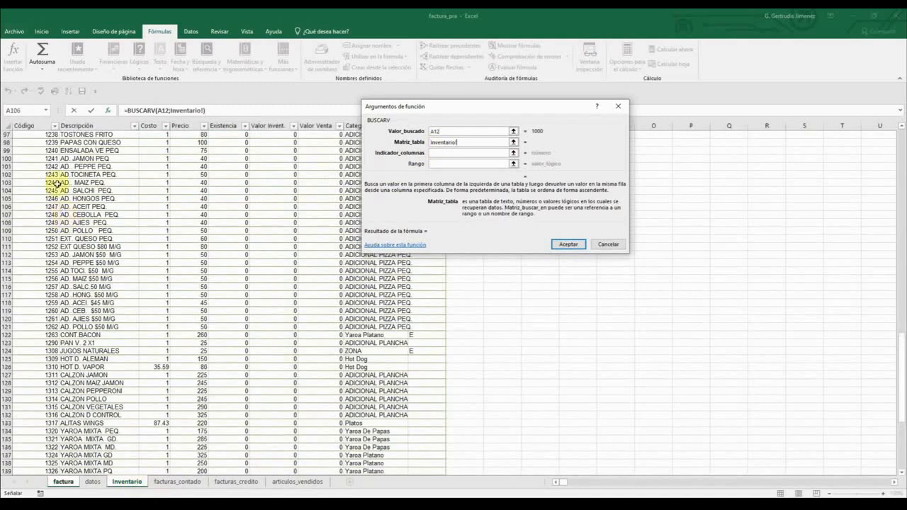
scroll(57, 183, up, 17)
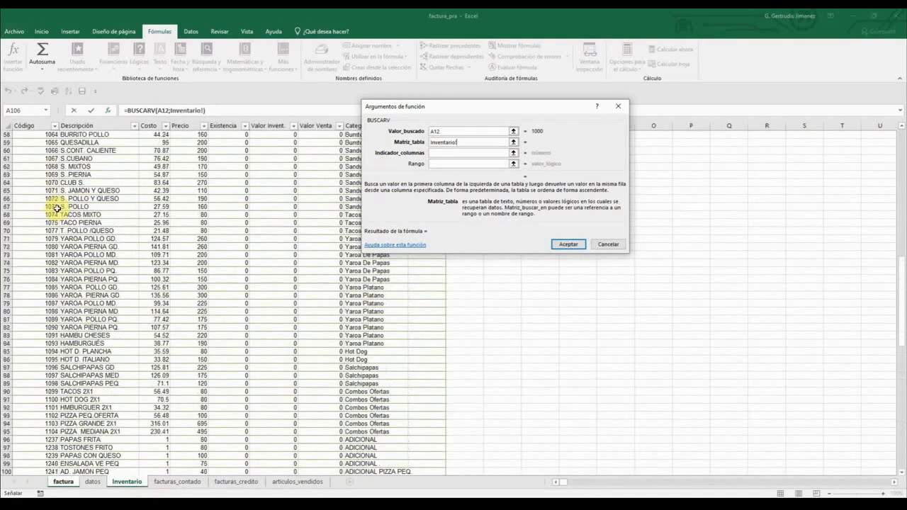
scroll(61, 217, up, 15)
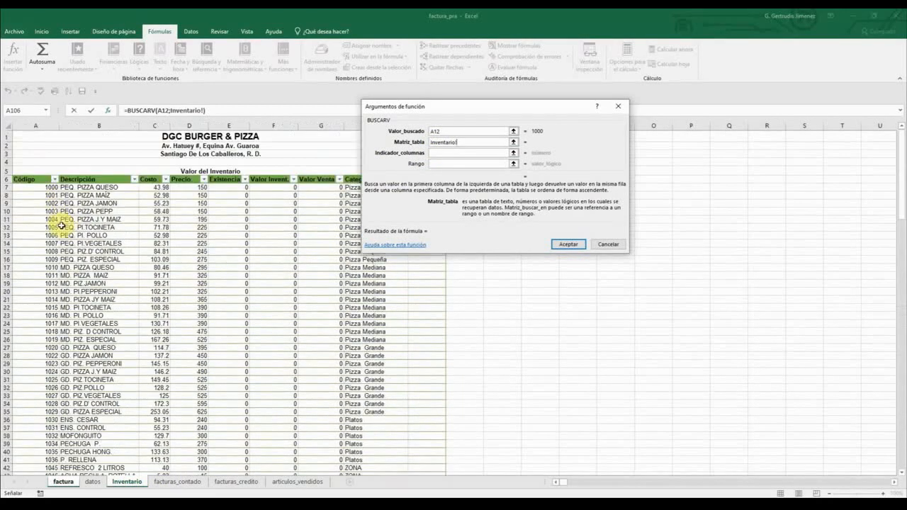
drag(40, 180, 425, 436)
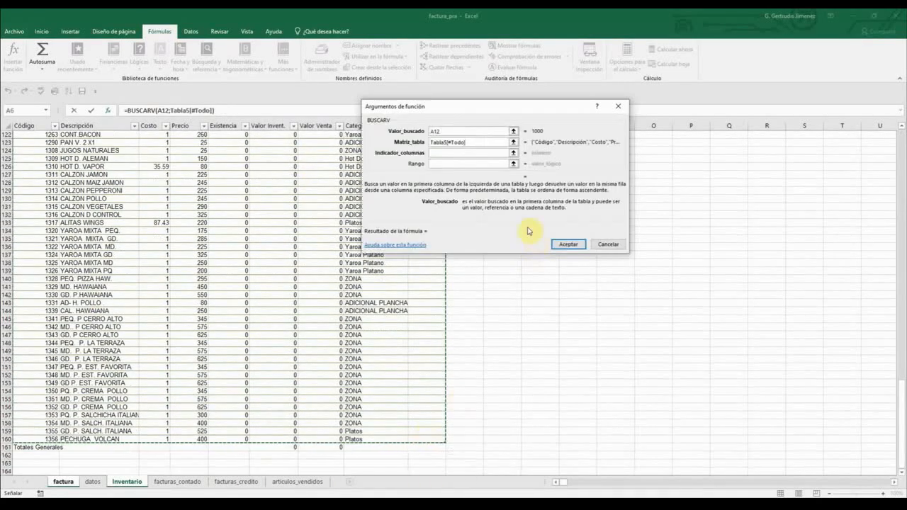
- Set Indicador_columnas to 2 and Rango to FALSO, and insert the BUSCARV formula in D12
click(438, 152)
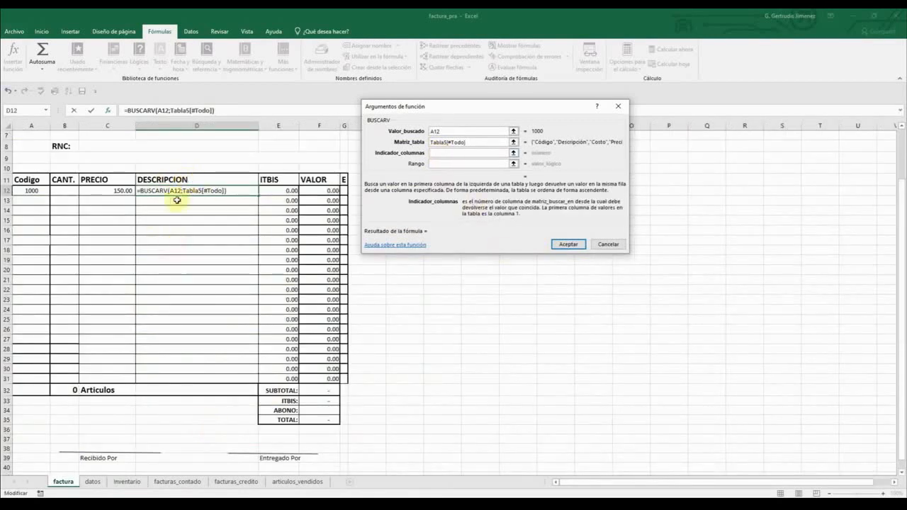
click(128, 482)
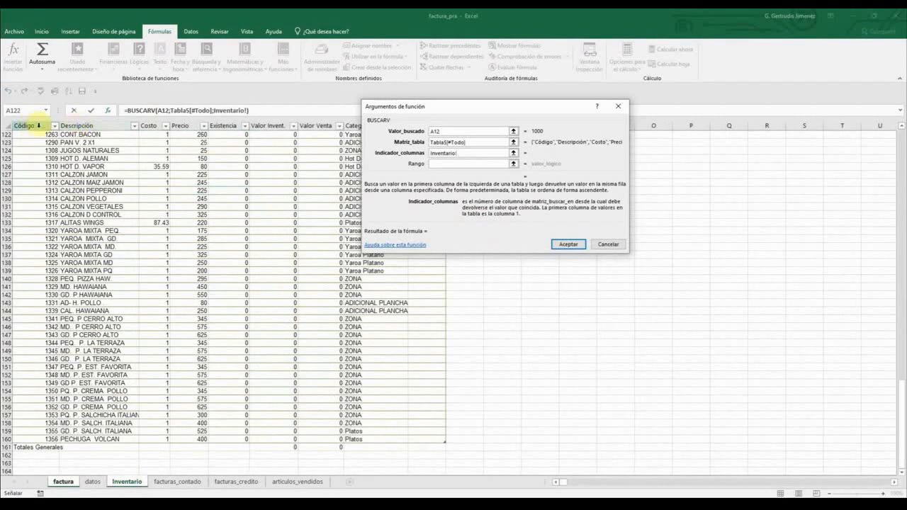
drag(459, 153, 429, 154)
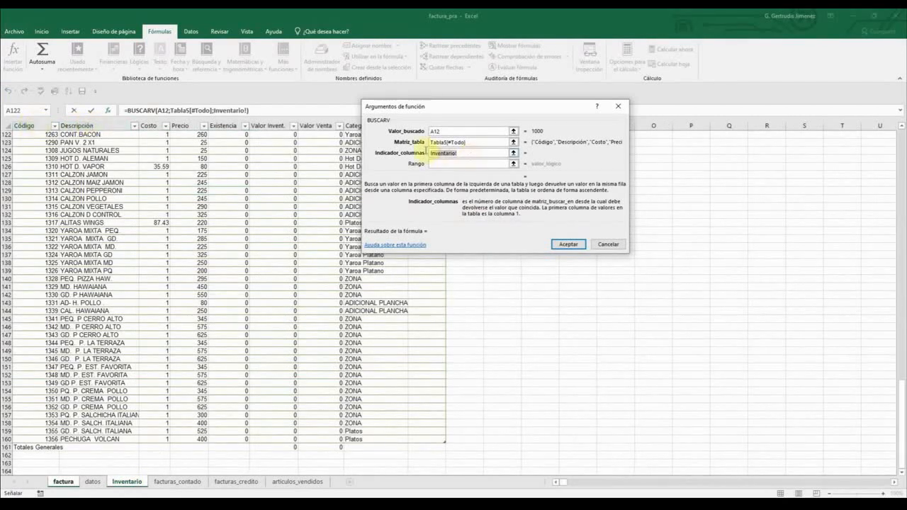
text(2;)
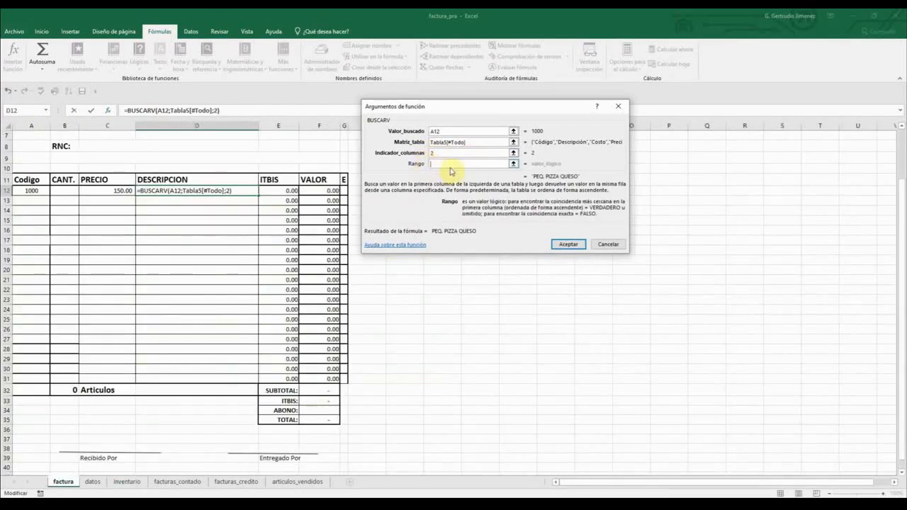
text(FALSO)
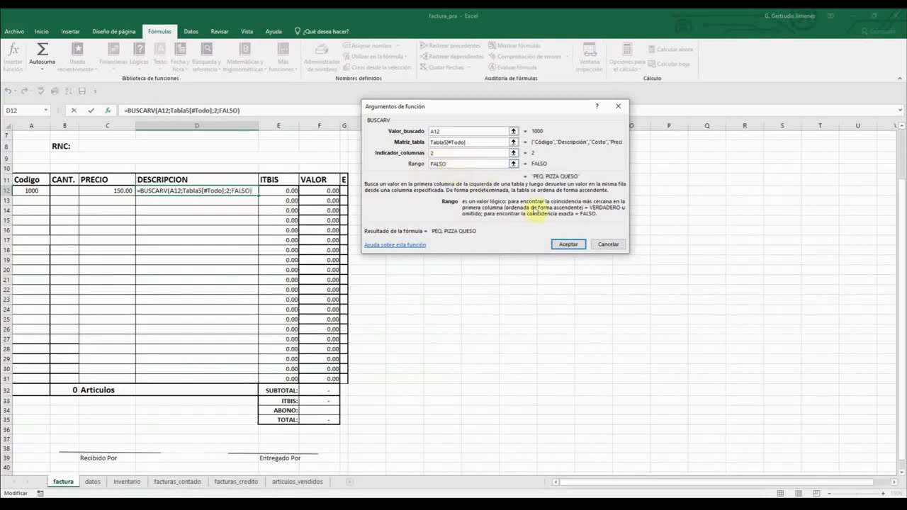
click(568, 244)
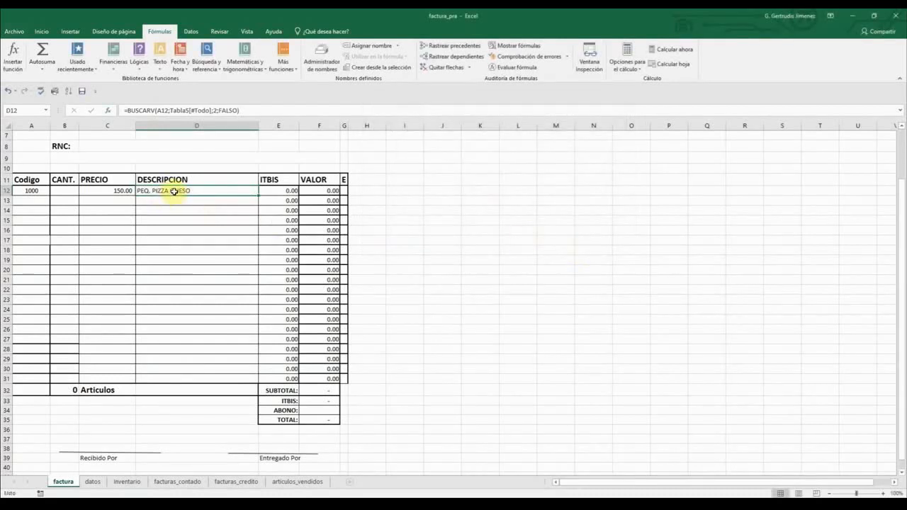
- Clear the code in Codigo cell A12 and check the price lookup in C12
click(31, 190)
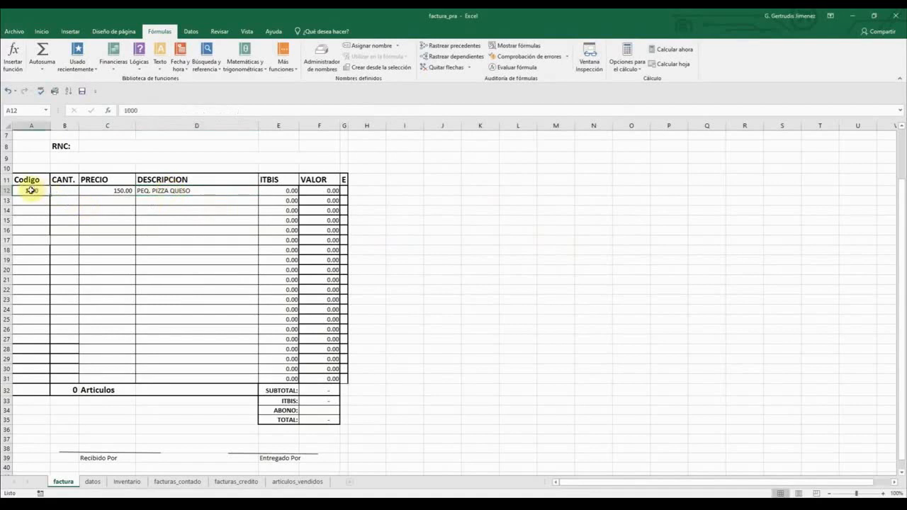
key(Delete)
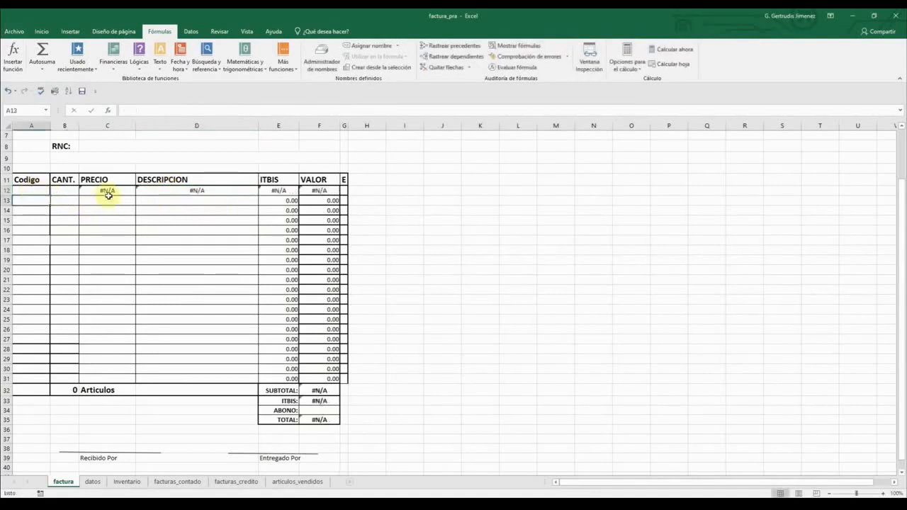
click(112, 191)
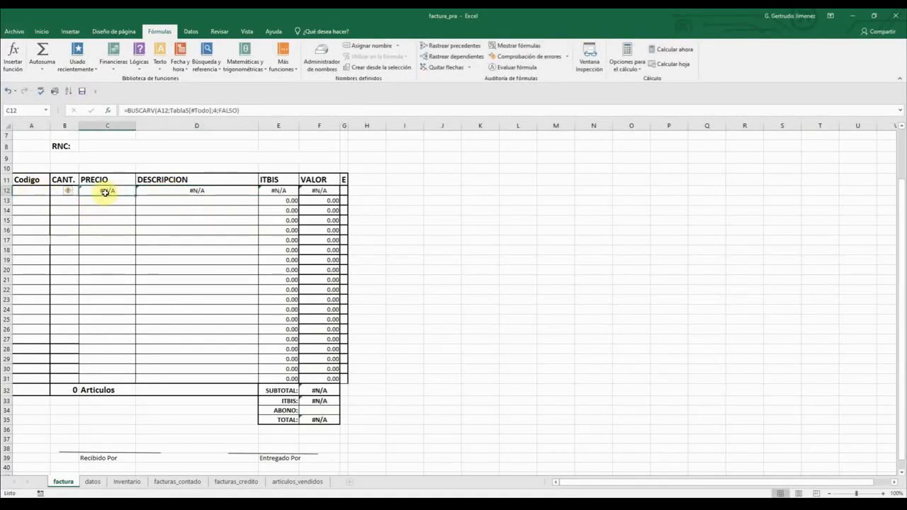
double_click(104, 192)
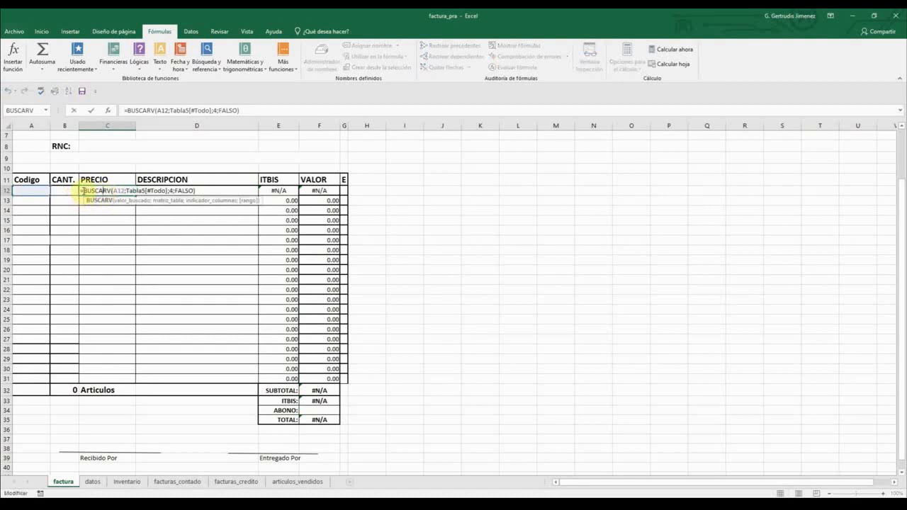
click(84, 190)
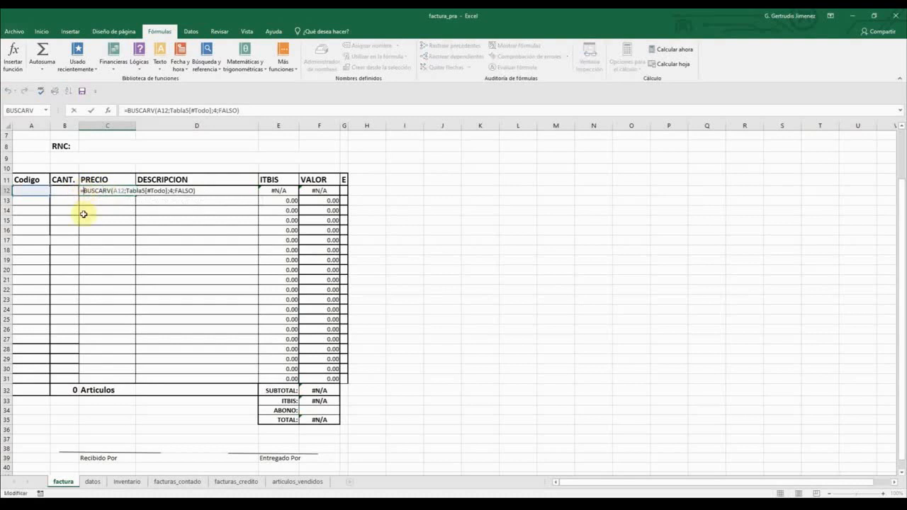
text(si.)
key(BackSpace)
key(BackSpace)
key(BackSpace)
key(BackSpace)
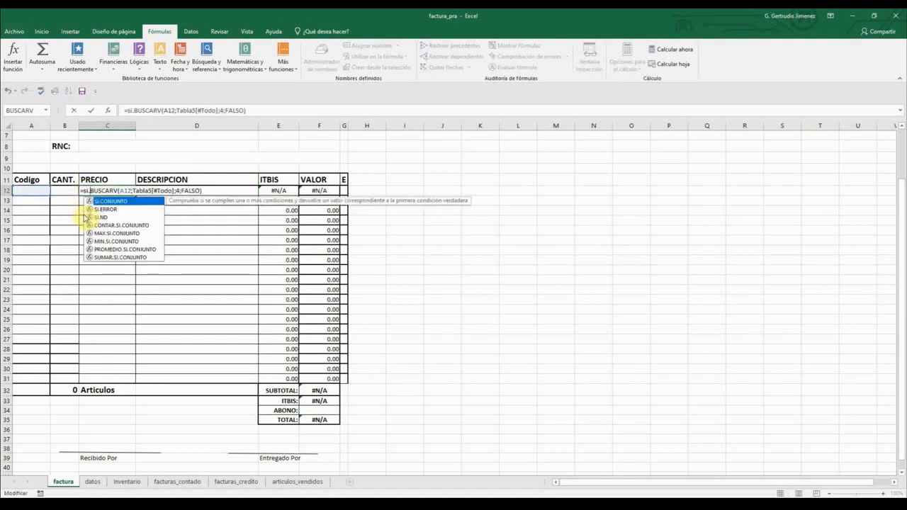
text(SI.ERRO)
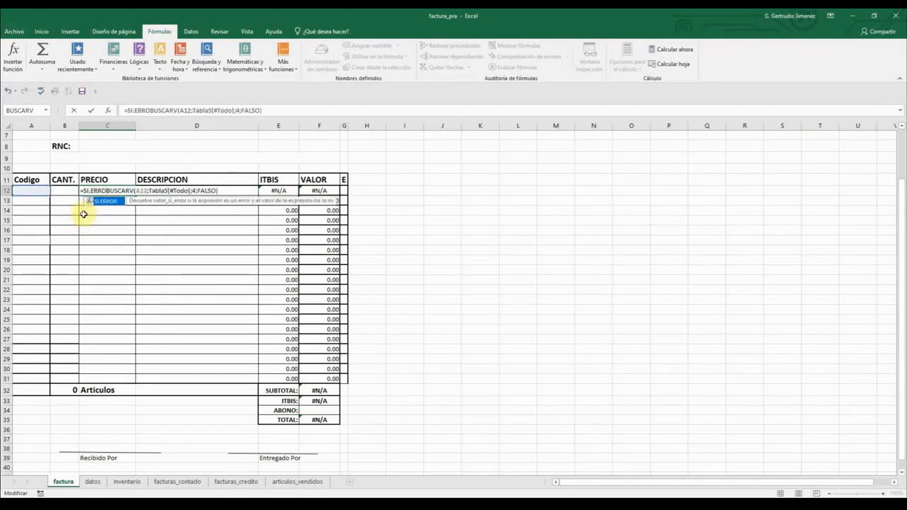
text(R()
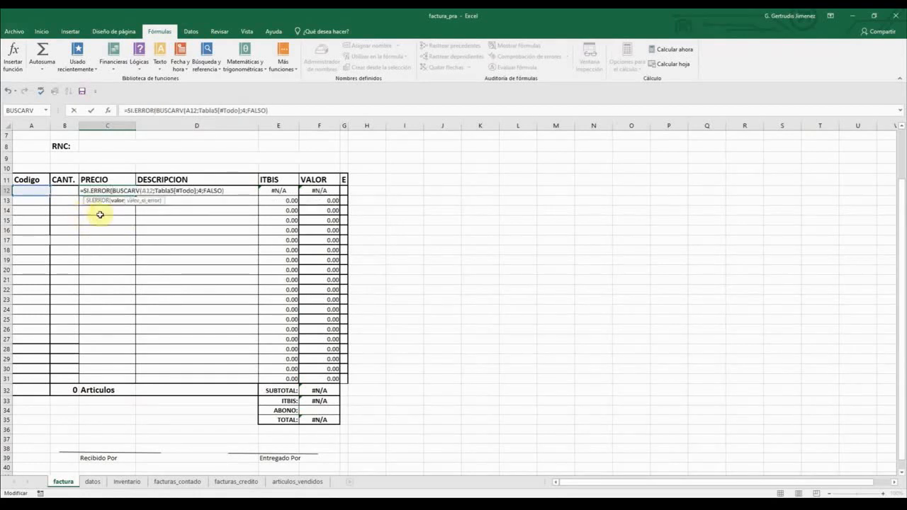
click(109, 111)
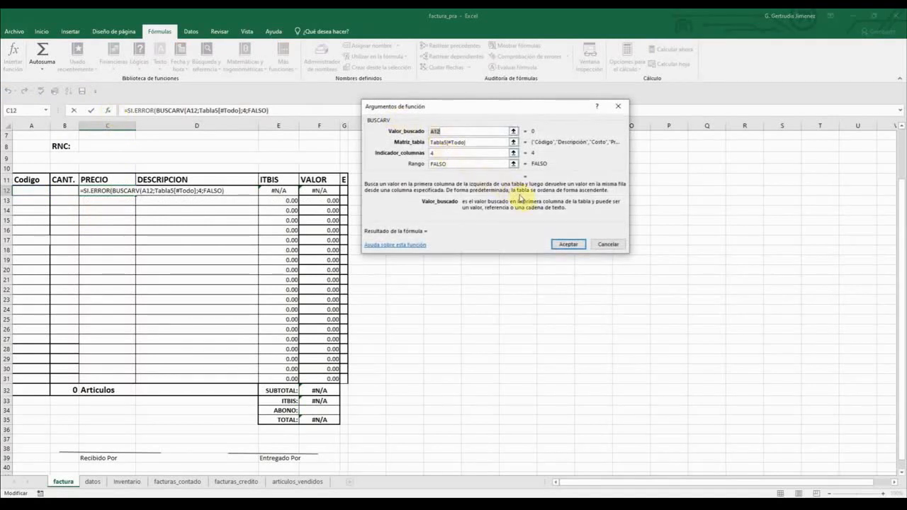
click(609, 244)
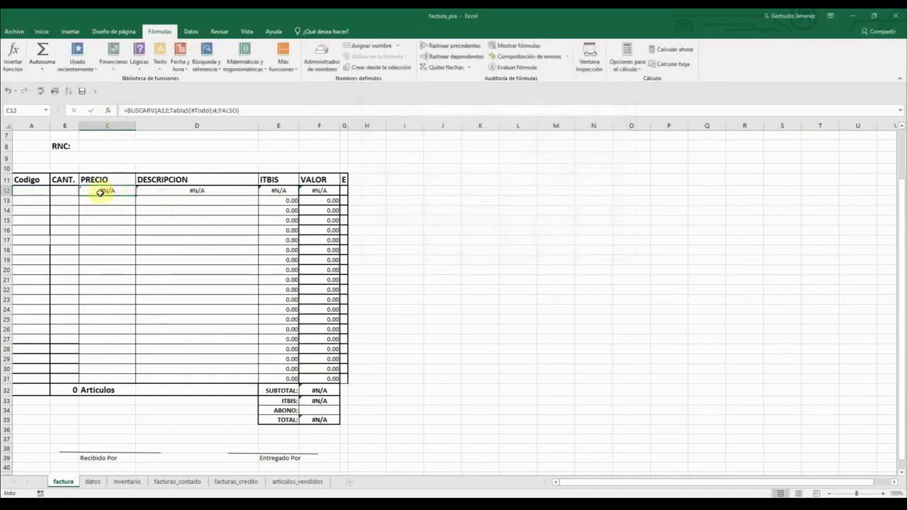
- Wrap the BUSCARV formula in PRECIO cell C12 in SI.ERROR and open the function's arguments
click(128, 112)
key(Left)
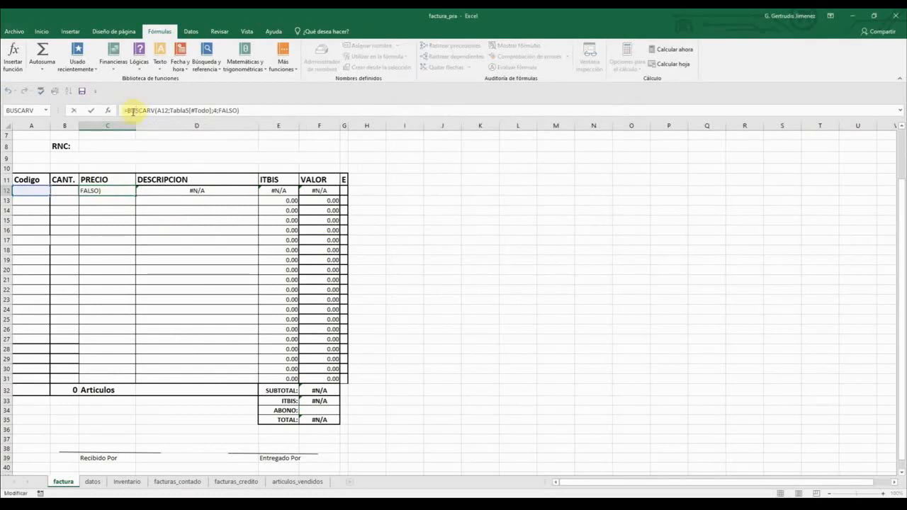
text(SI.ERR)
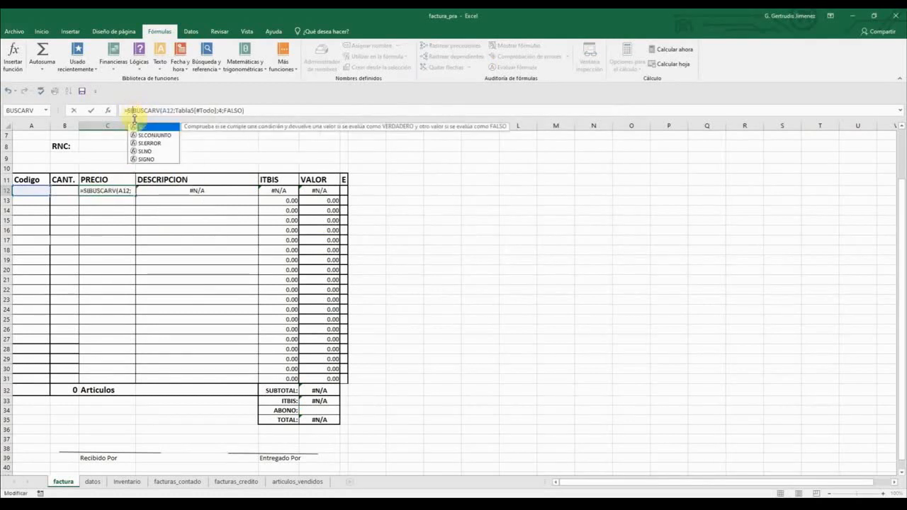
text(OR)
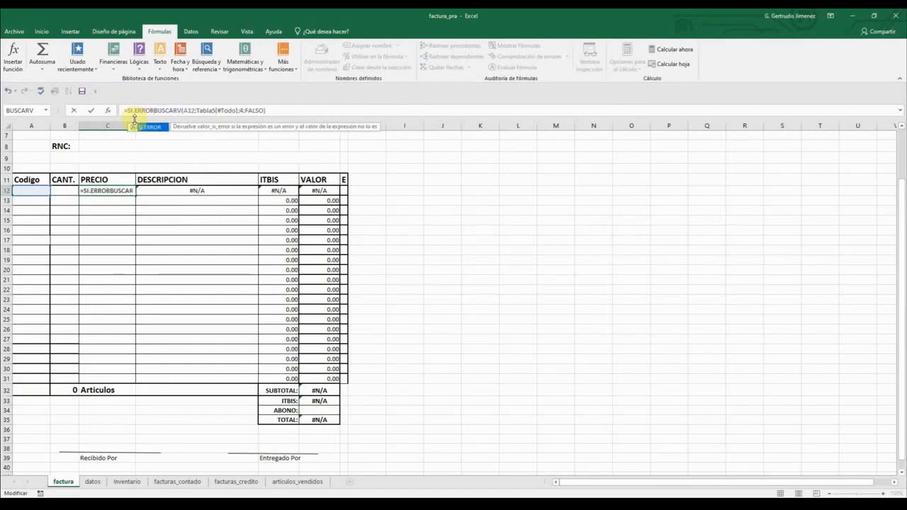
text(()
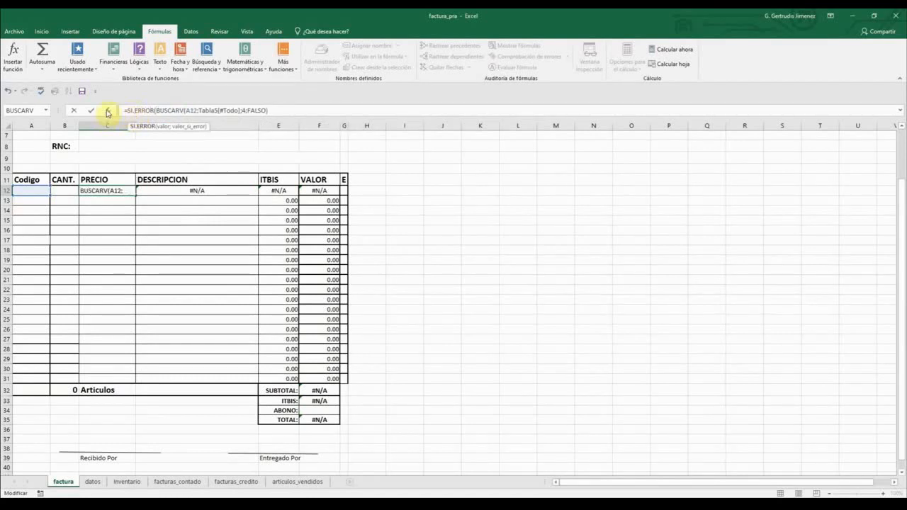
click(107, 112)
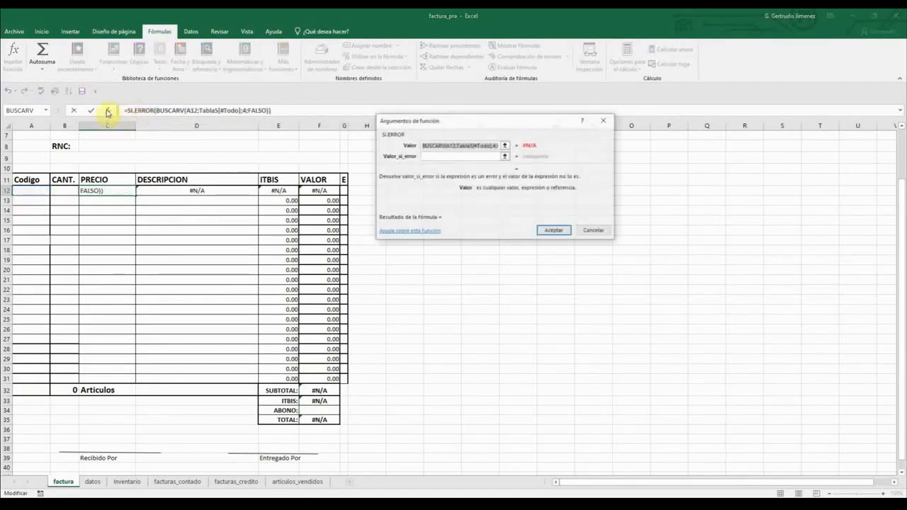
- Try to insert the SI.ERROR function in C12 with Valor_si_error left empty
click(433, 158)
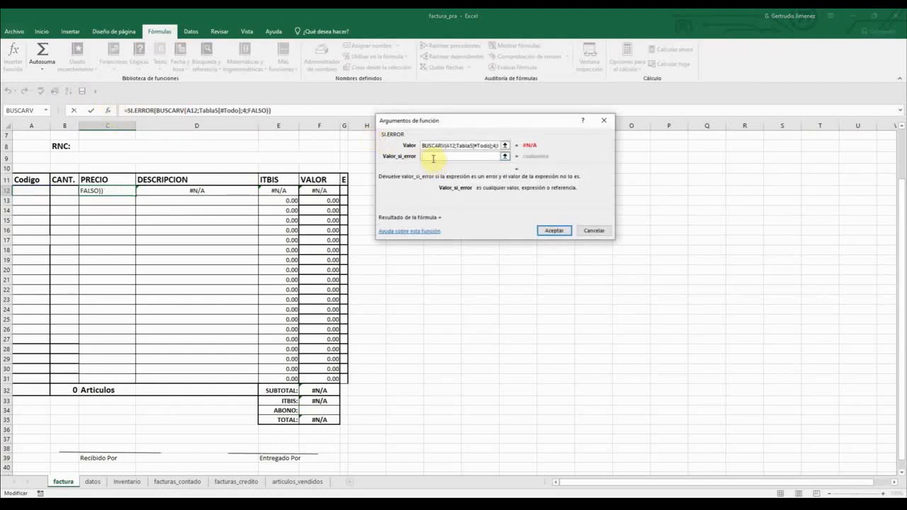
click(553, 232)
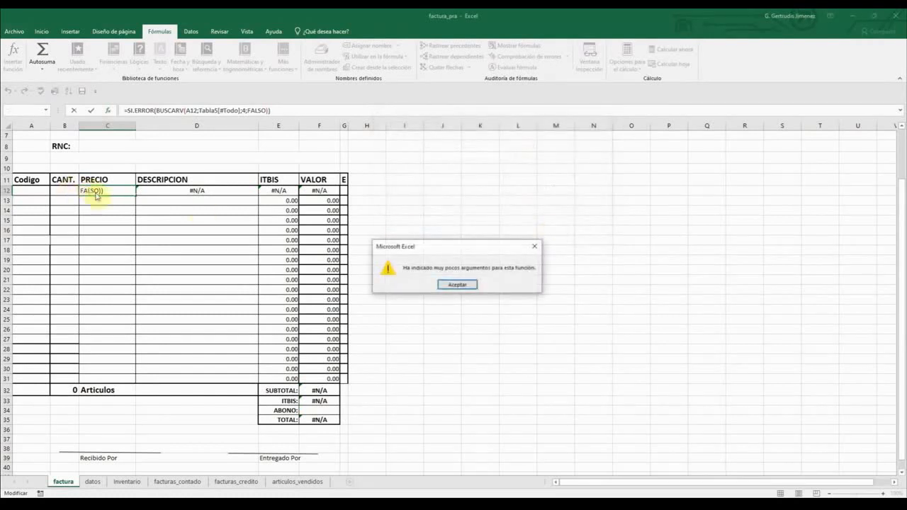
click(457, 285)
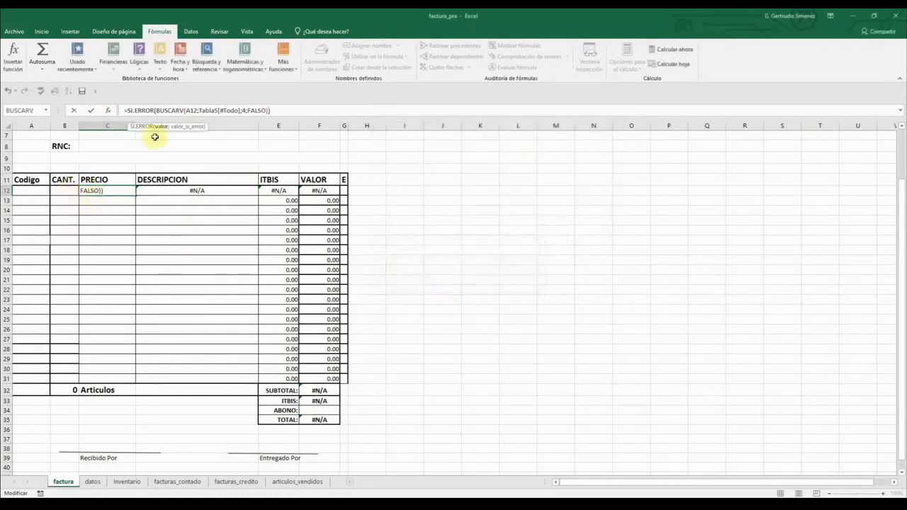
- Set Valor_si_error to NO ENCONTRADO and insert the SI.ERROR formula in C12
click(134, 111)
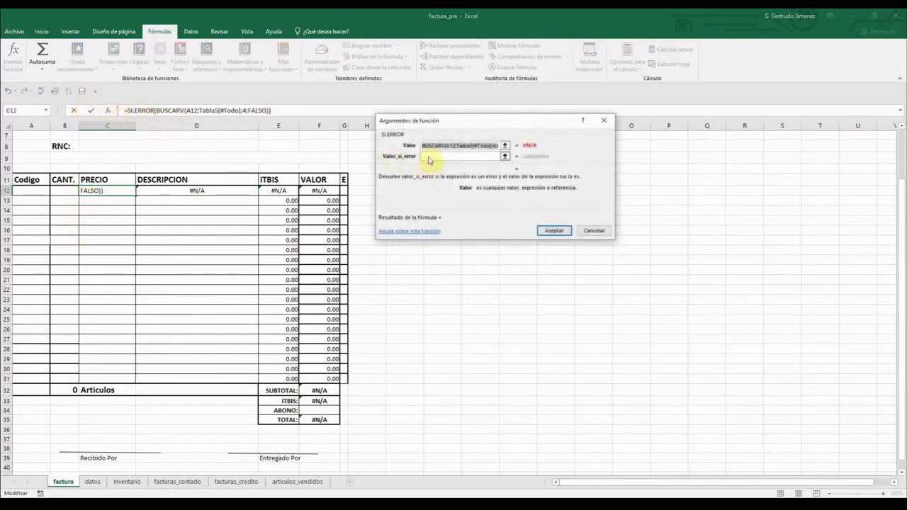
click(428, 157)
text(NO EN)
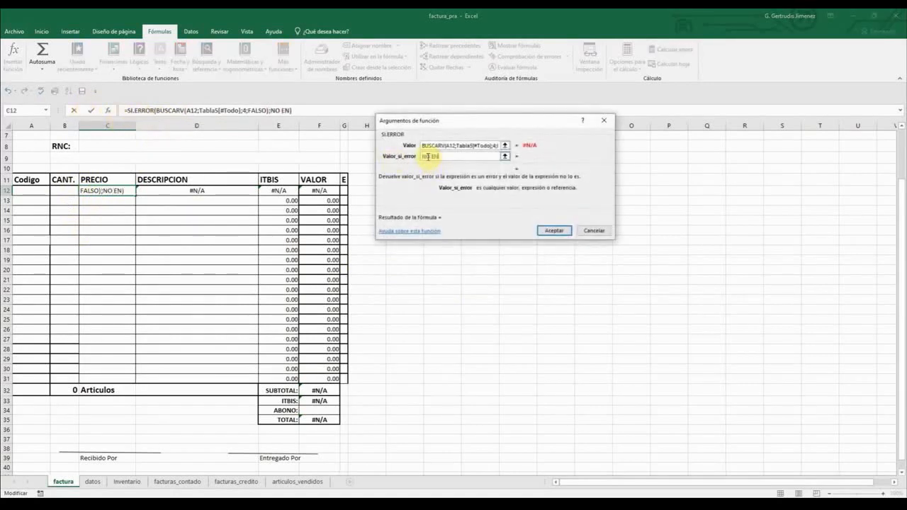
text(CONTRA)
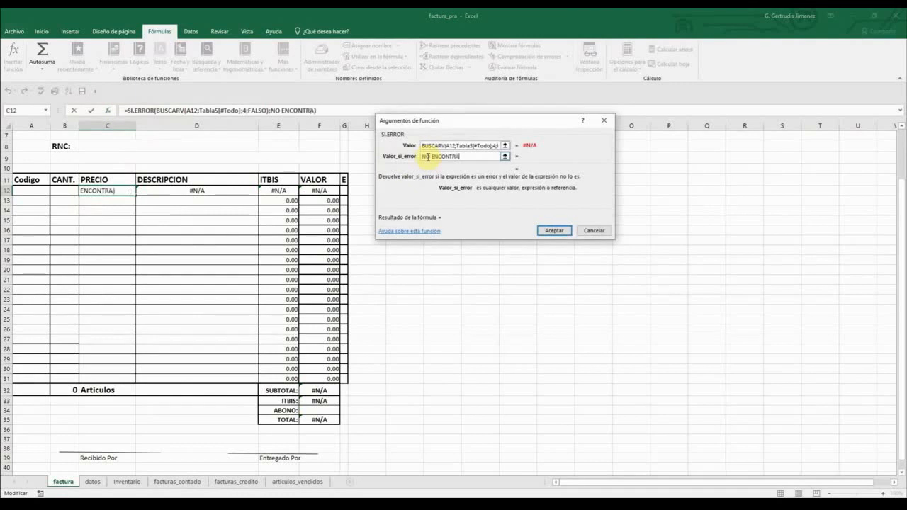
text(DO)
click(554, 231)
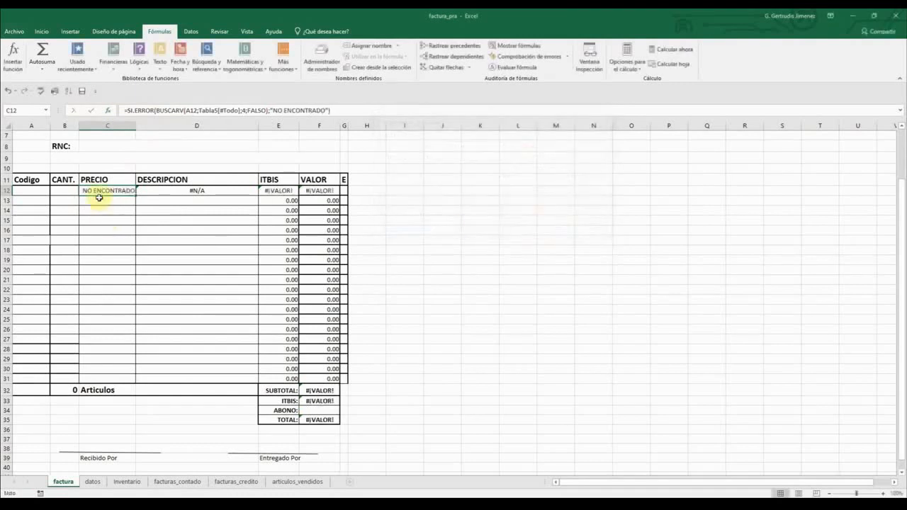
- Change Valor_si_error of the SI.ERROR formula in PRECIO cell C12 to empty text ("")
click(191, 189)
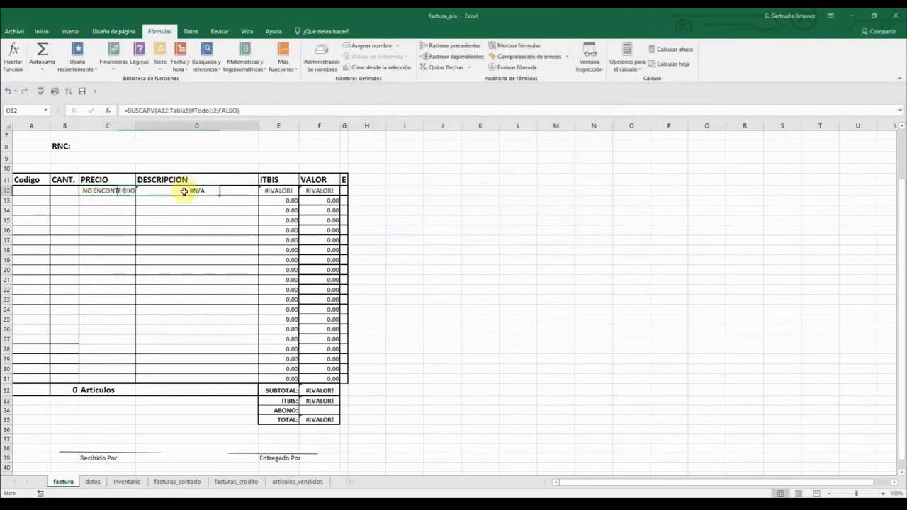
click(115, 189)
click(132, 110)
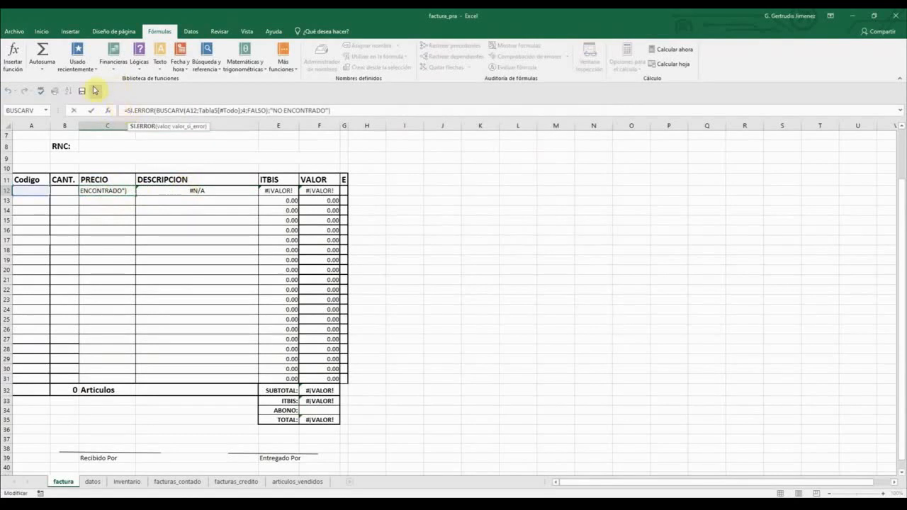
click(108, 111)
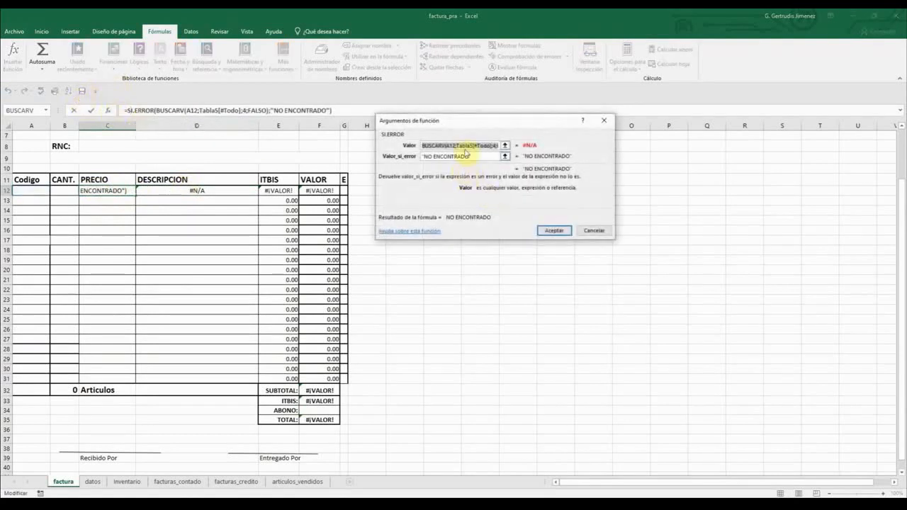
click(464, 158)
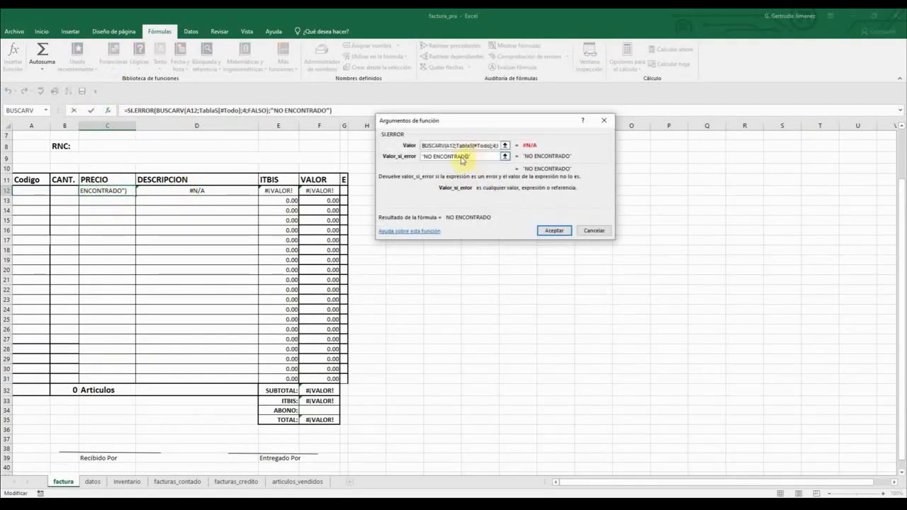
drag(469, 157, 424, 157)
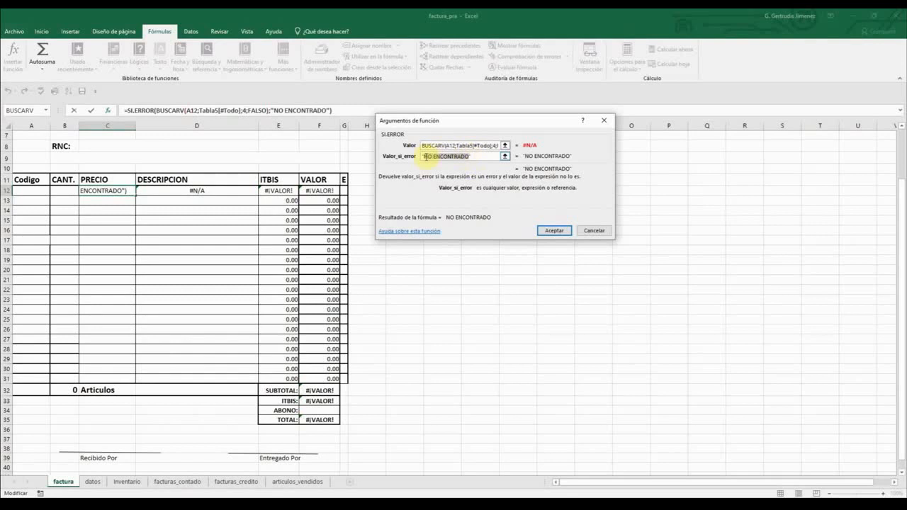
key(BackSpace)
click(565, 231)
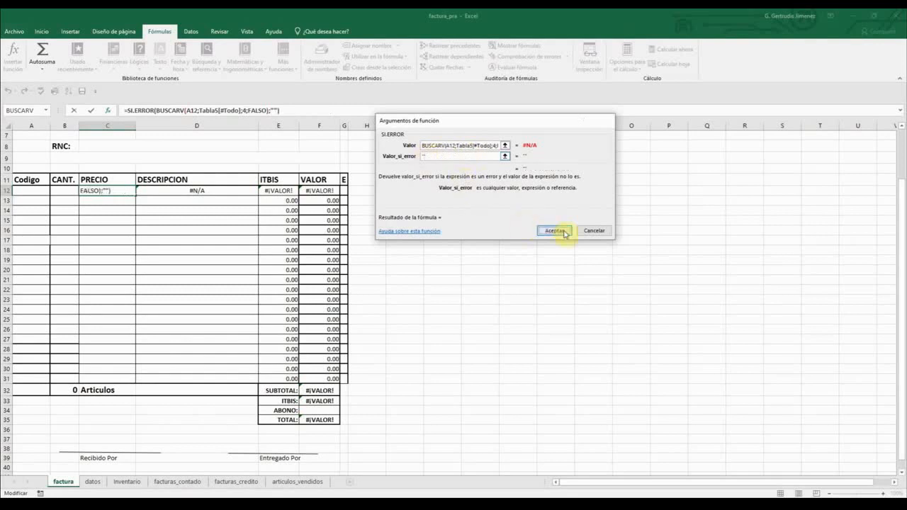
- Wrap the BUSCARV formula in DESCRIPCION cell D12 in SI.ERROR, with Valor_si_error set to empty text ("")
click(187, 192)
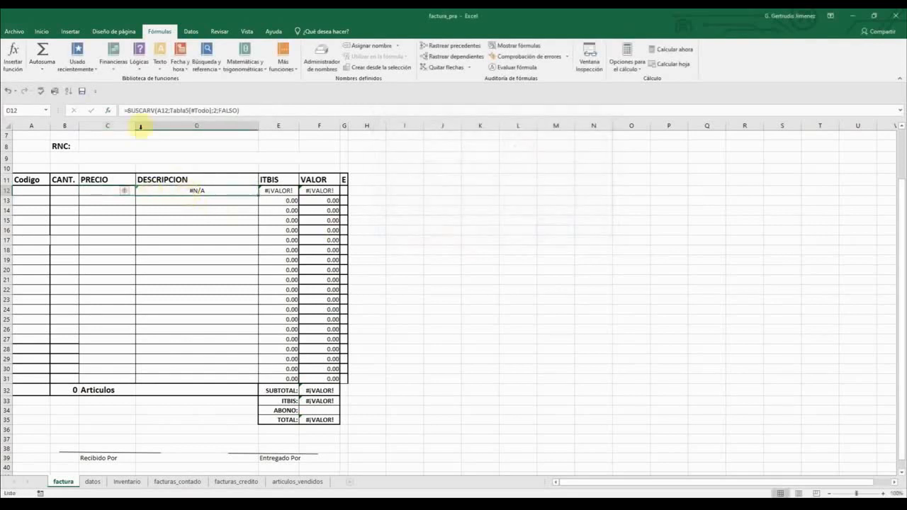
click(128, 108)
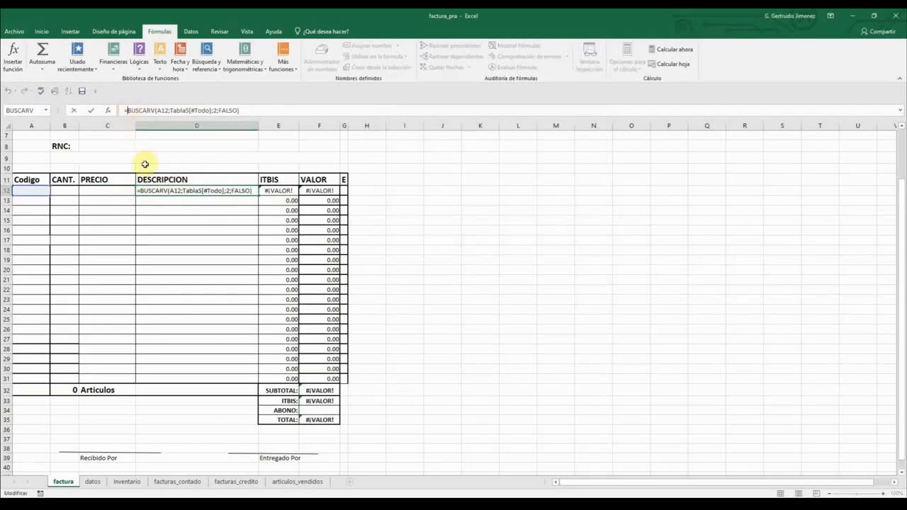
text(SI.ERROR)
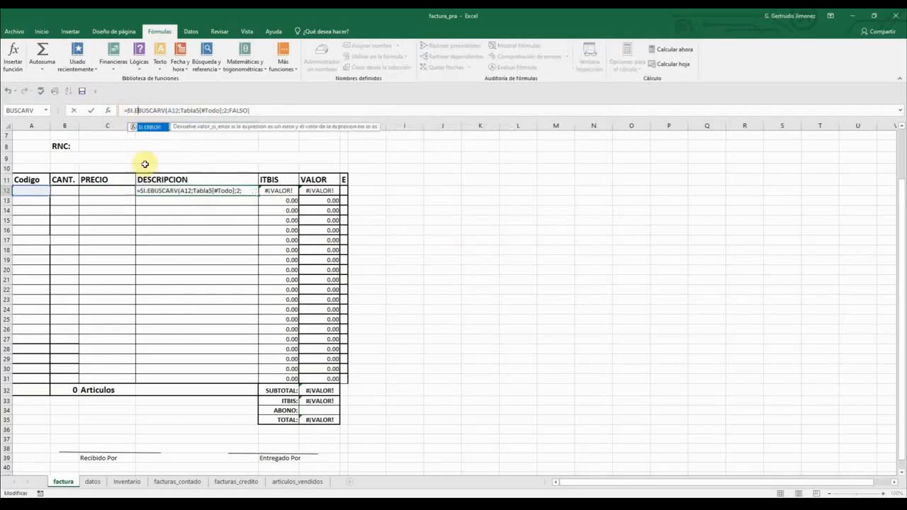
text(()
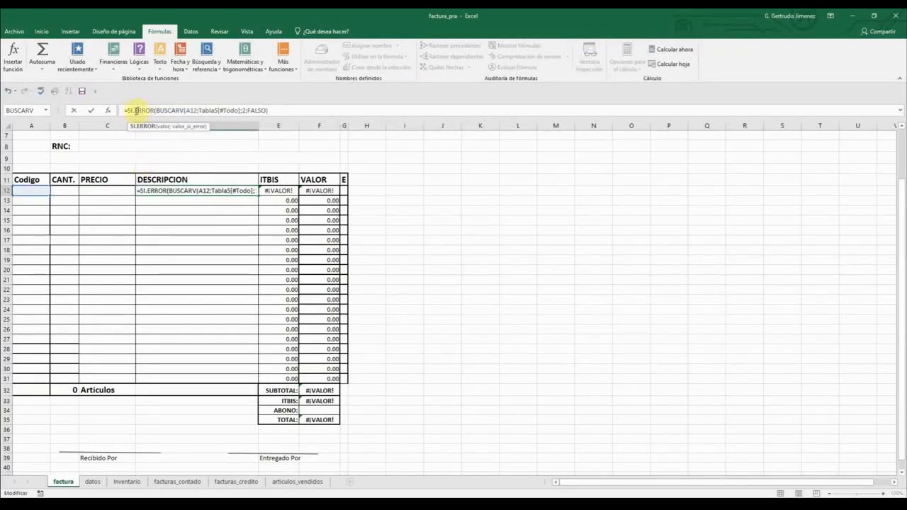
click(109, 111)
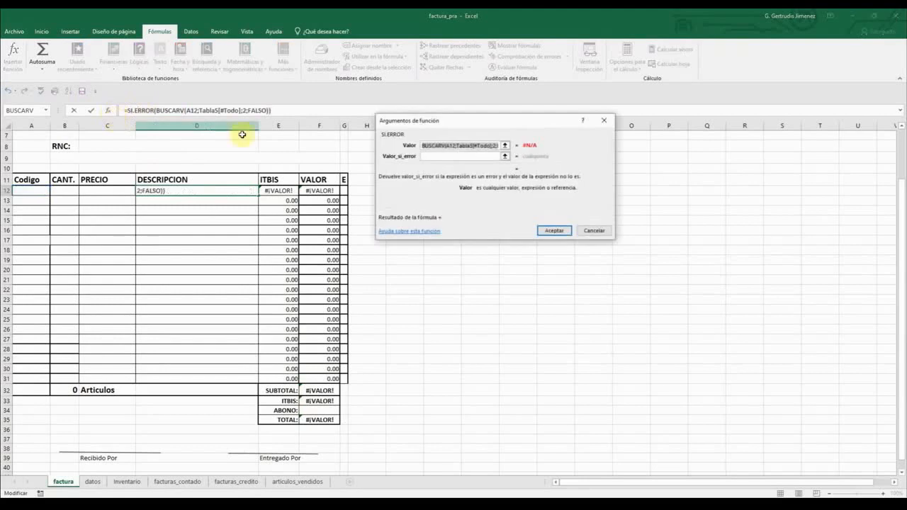
click(434, 158)
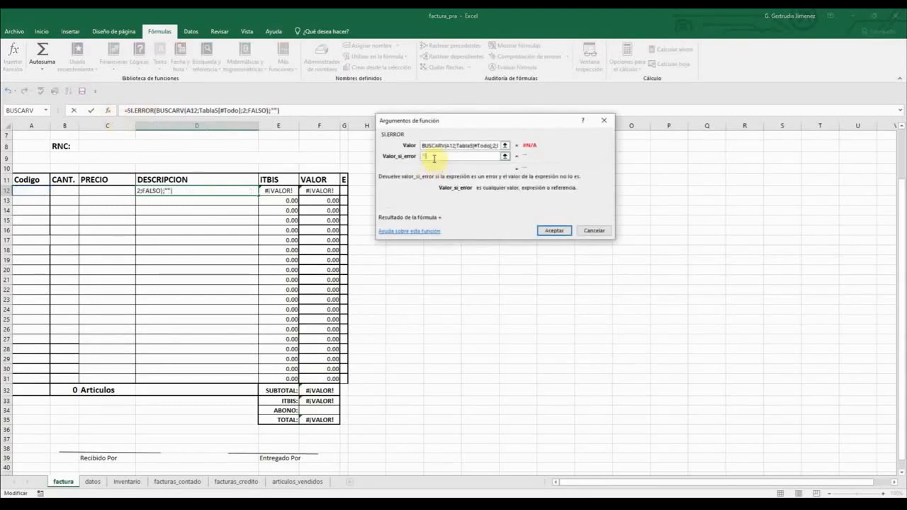
click(544, 231)
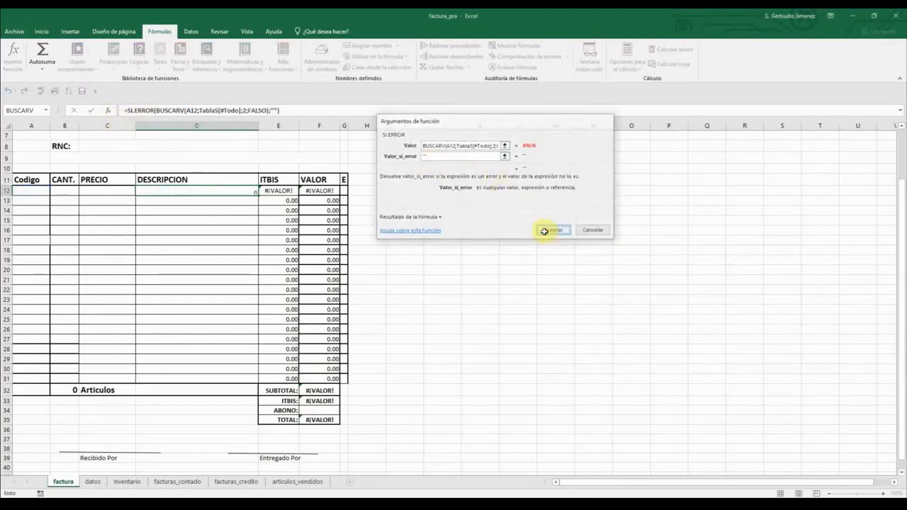
- Fill the SI.ERROR formulas from C12 and D12 down through row 31 of the invoice
click(34, 191)
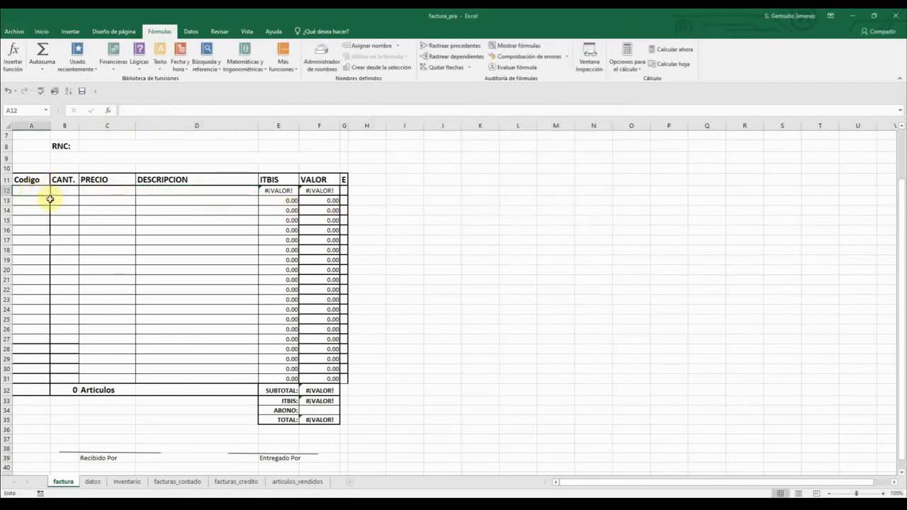
click(92, 192)
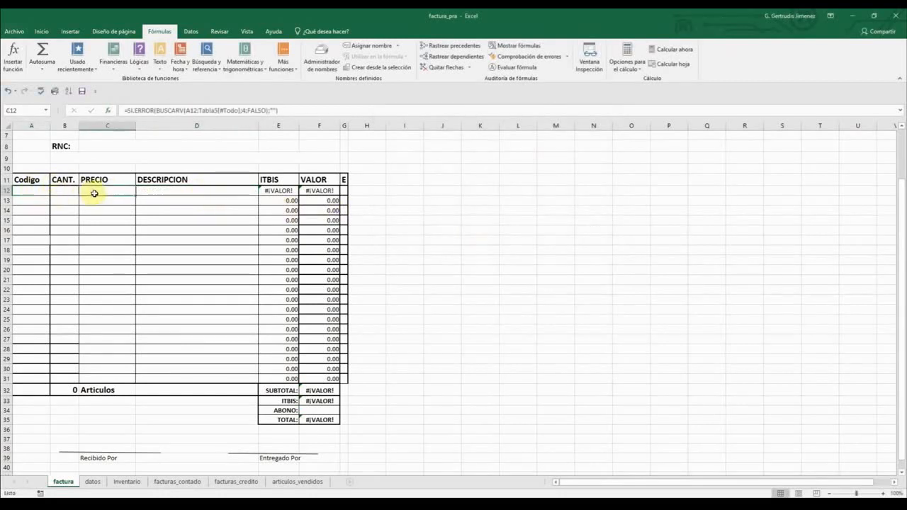
drag(134, 196, 125, 383)
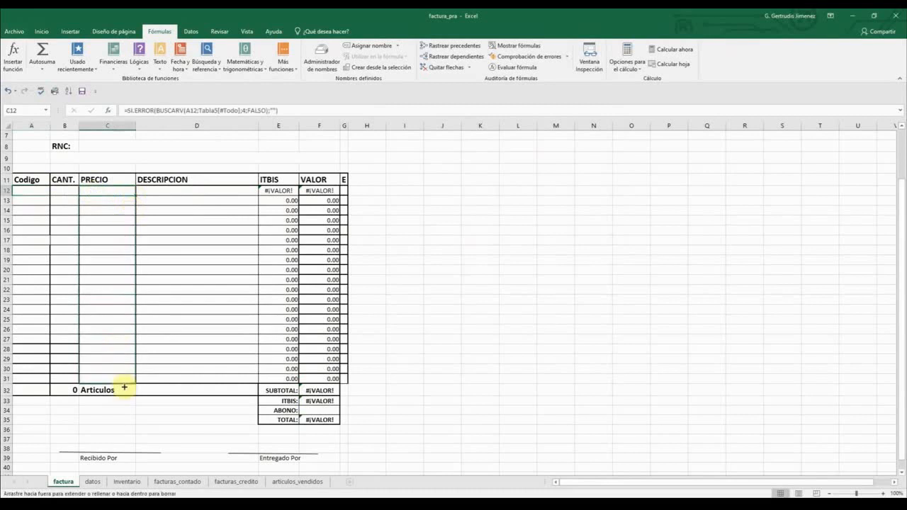
drag(162, 191, 162, 211)
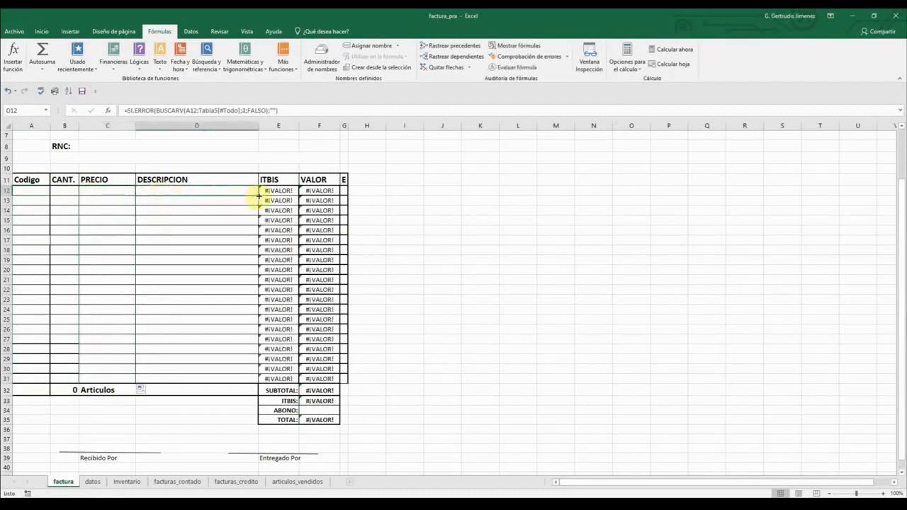
drag(257, 195, 226, 386)
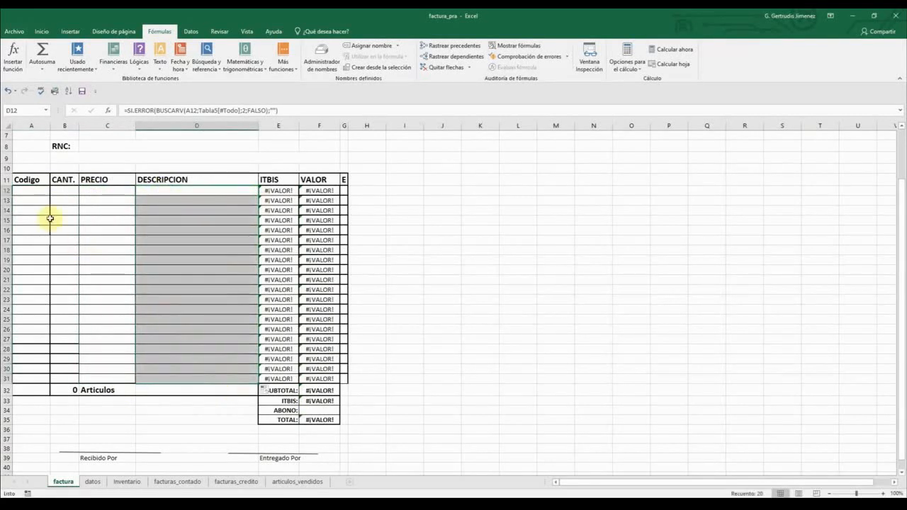
- Try code 100 in Codigo cell A12, and replace it with code 1000 to test the price and description lookups
click(33, 190)
text(100)
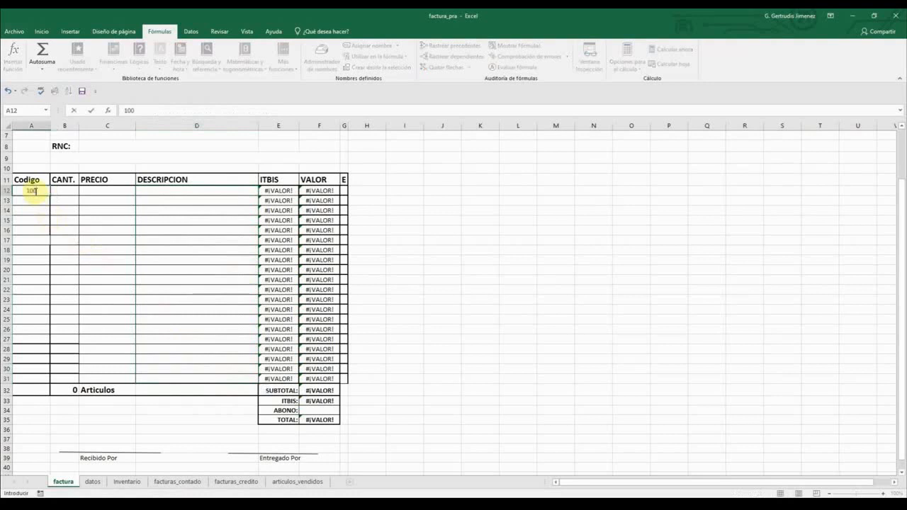
key(Return)
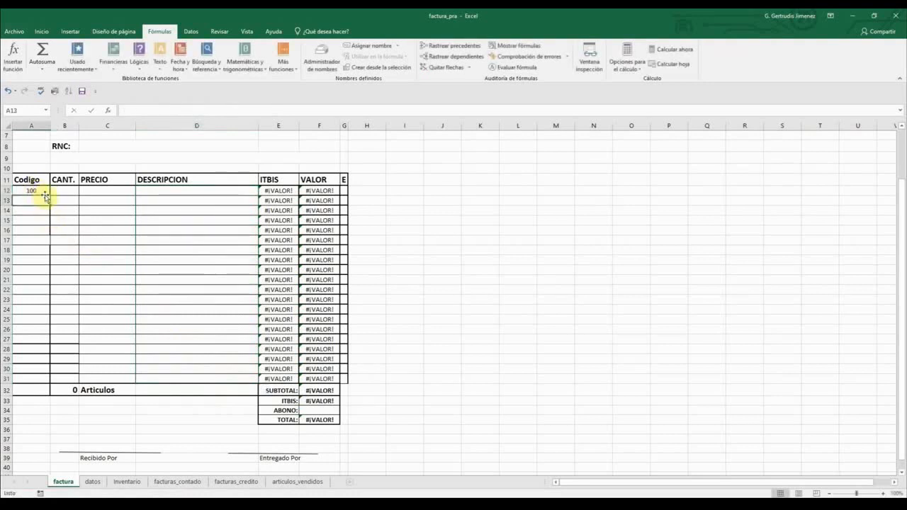
double_click(44, 191)
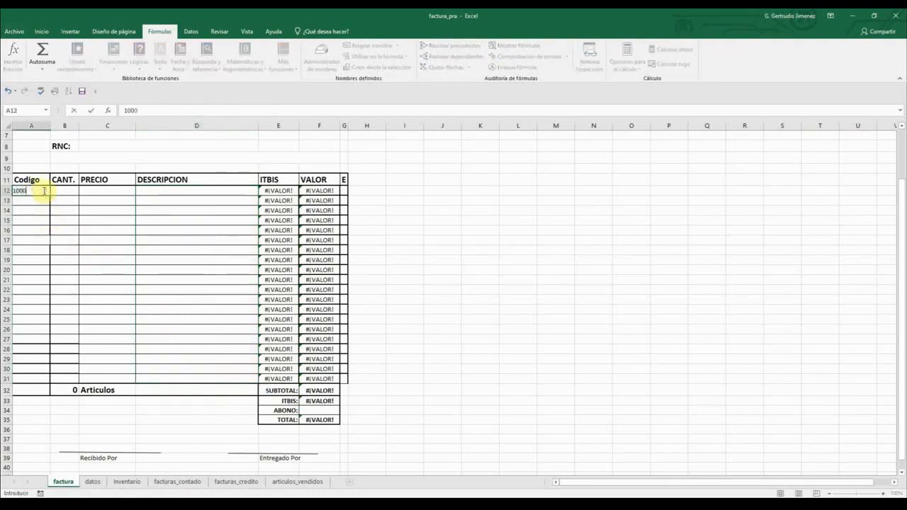
text(0)
key(Return)
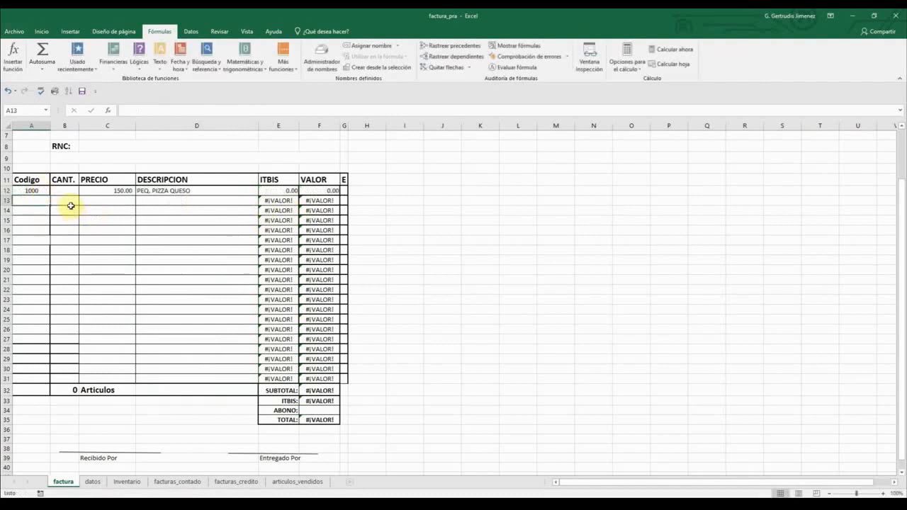
- Enter a quantity of 2 in CANT. cell B12
click(71, 192)
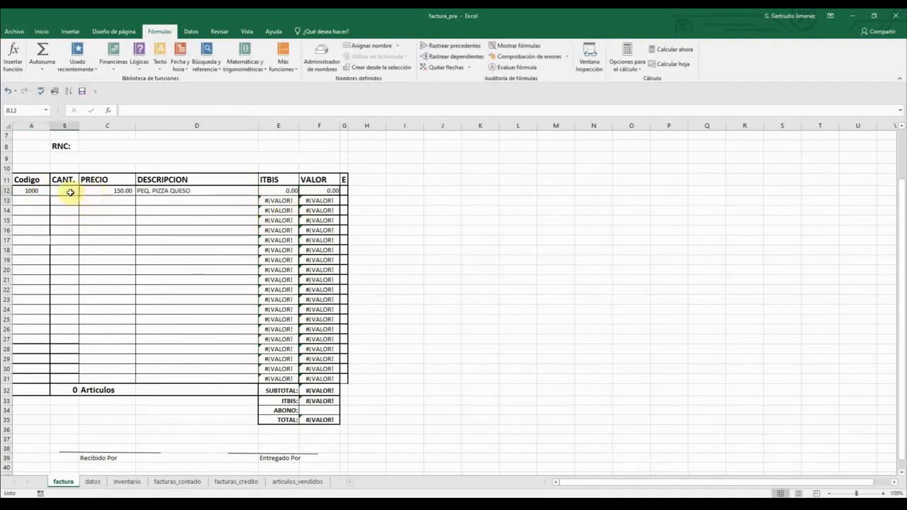
text(2)
key(Return)
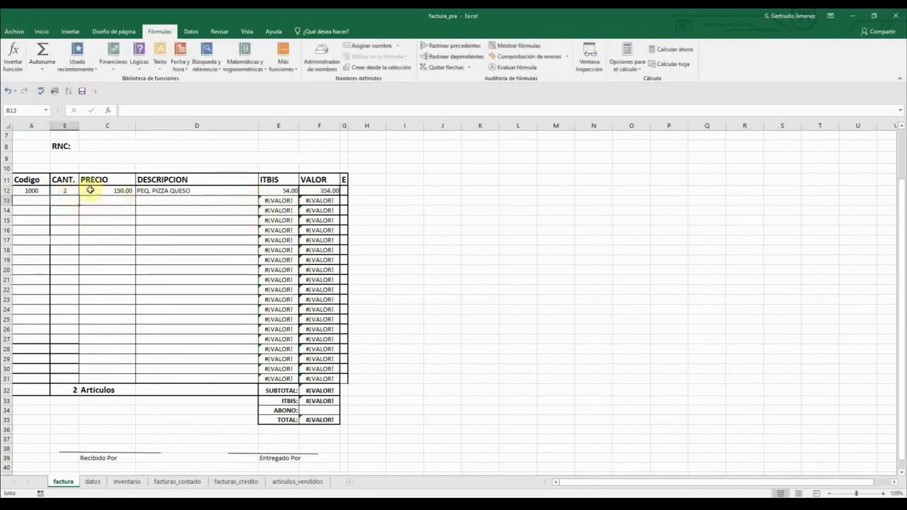
click(273, 201)
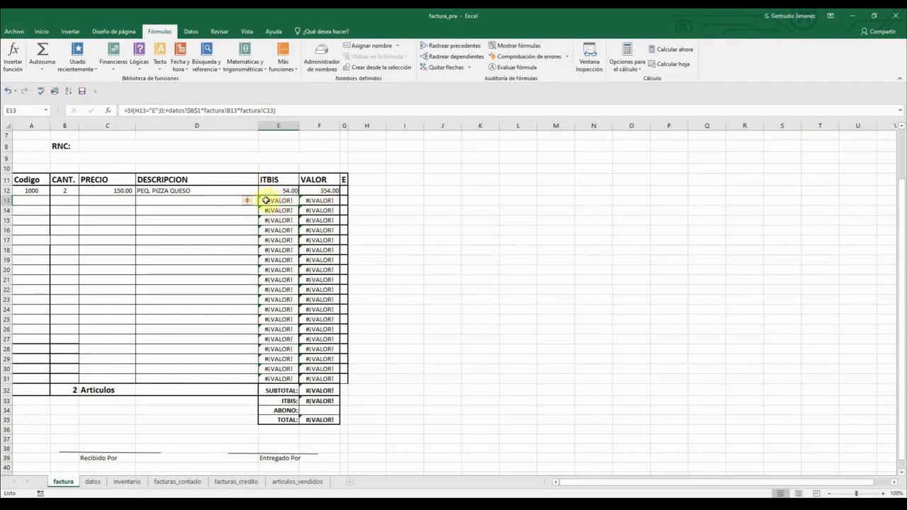
click(126, 110)
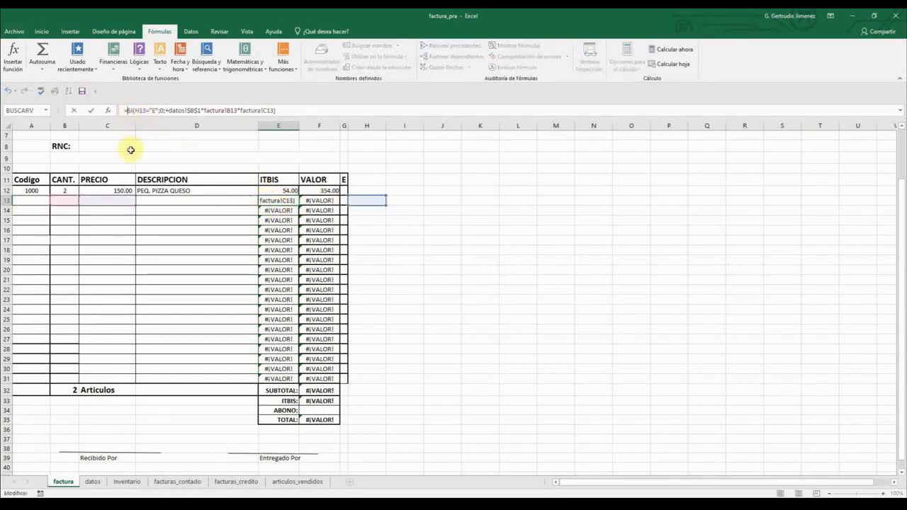
key(Escape)
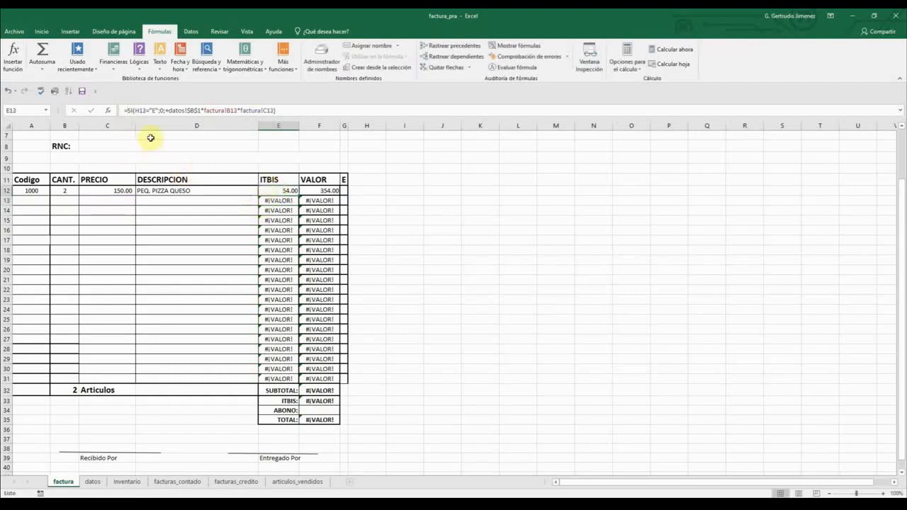
- Wrap the ITBIS formula in E12 in SI.ERROR with Valor_si_error set to empty text (""), and fill it down to E31
key(Up)
click(128, 110)
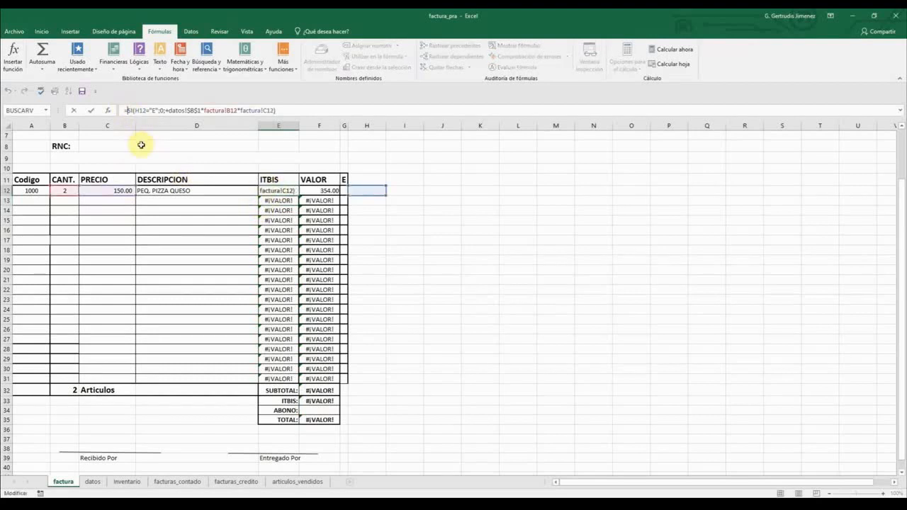
text(SI.ERROR)
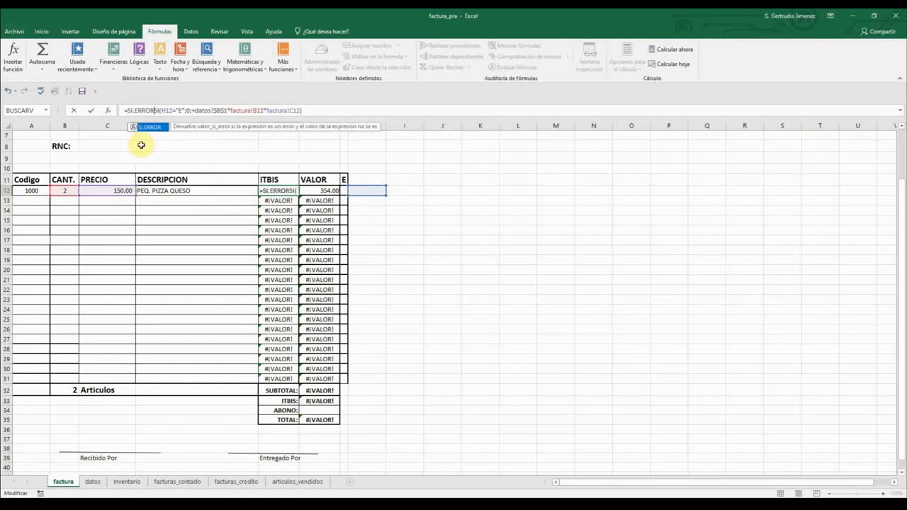
text(()
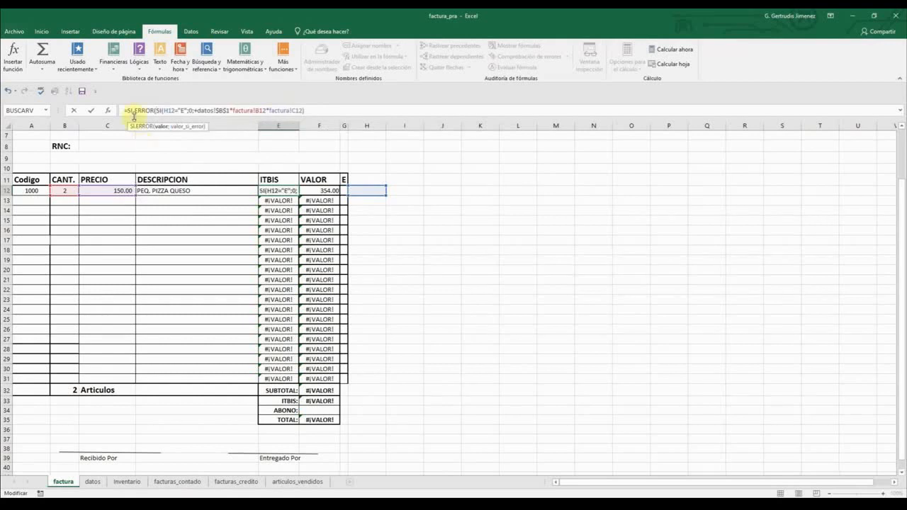
click(108, 112)
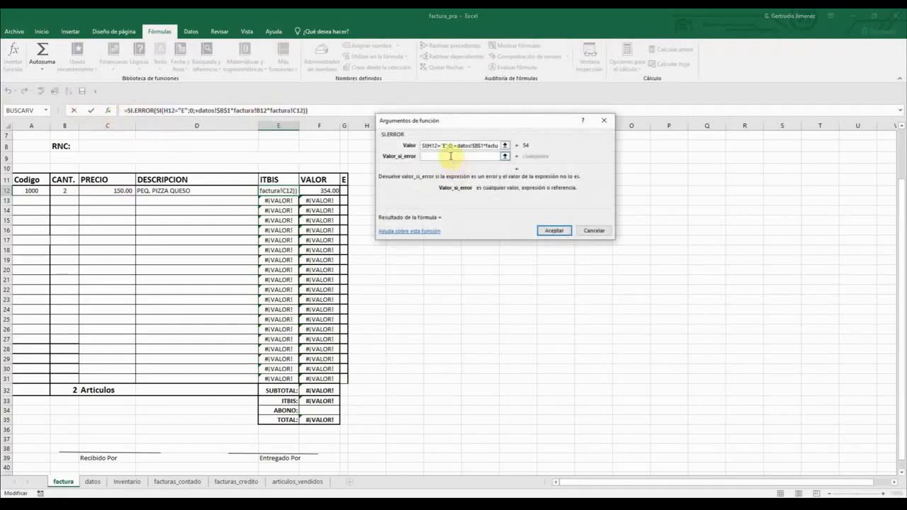
click(451, 156)
text("")
click(553, 230)
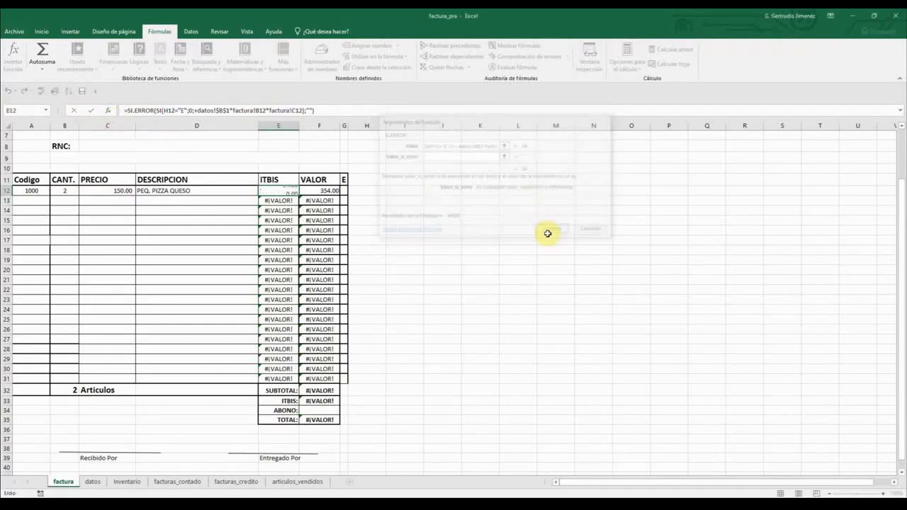
drag(298, 196, 304, 377)
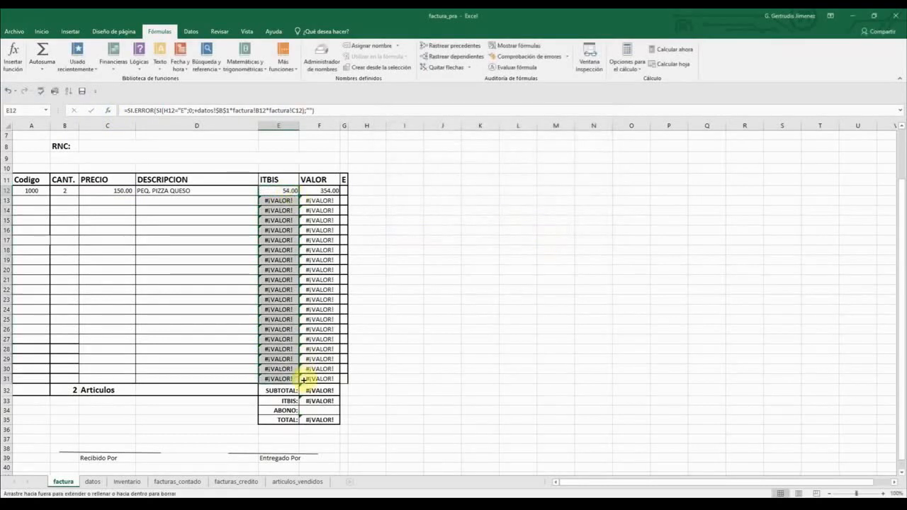
- Wrap the VALOR formula in F12 in SI.ERROR and remove the leading plus sign before (B12*C12)+E12
click(319, 192)
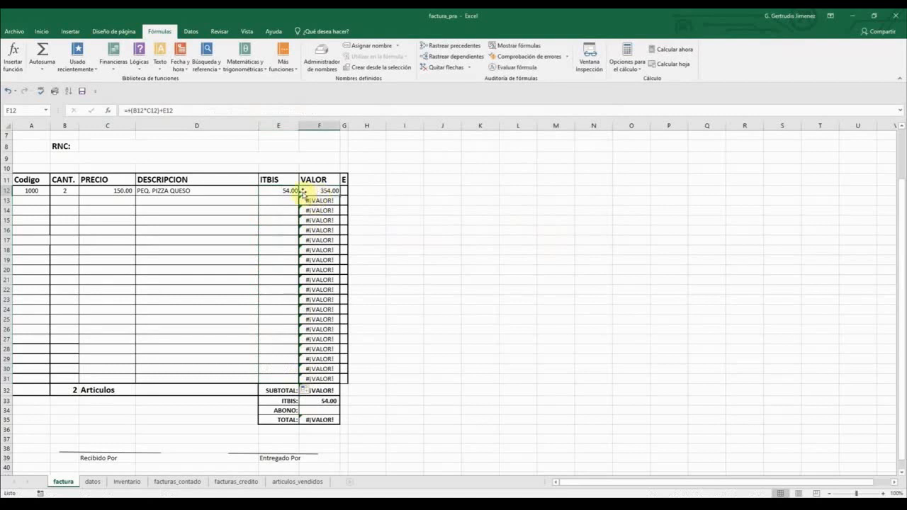
click(127, 111)
text(SI.)
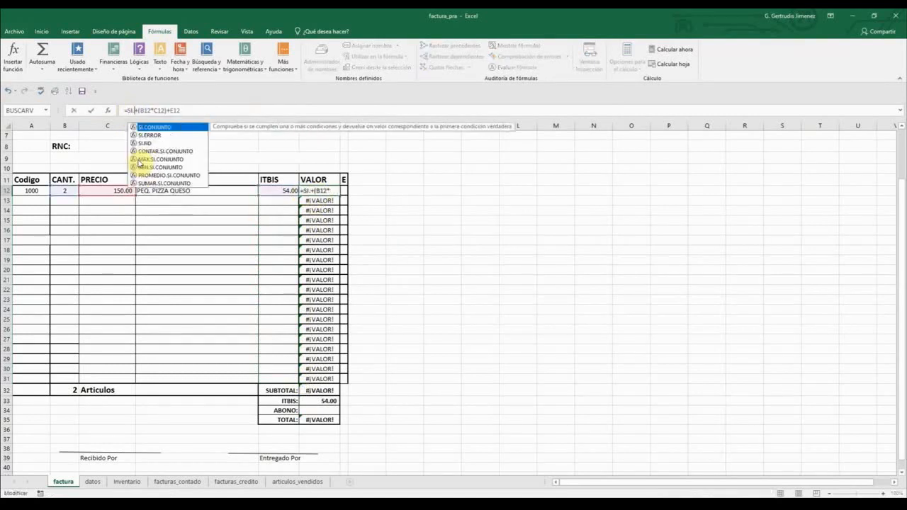
text(ERROR)
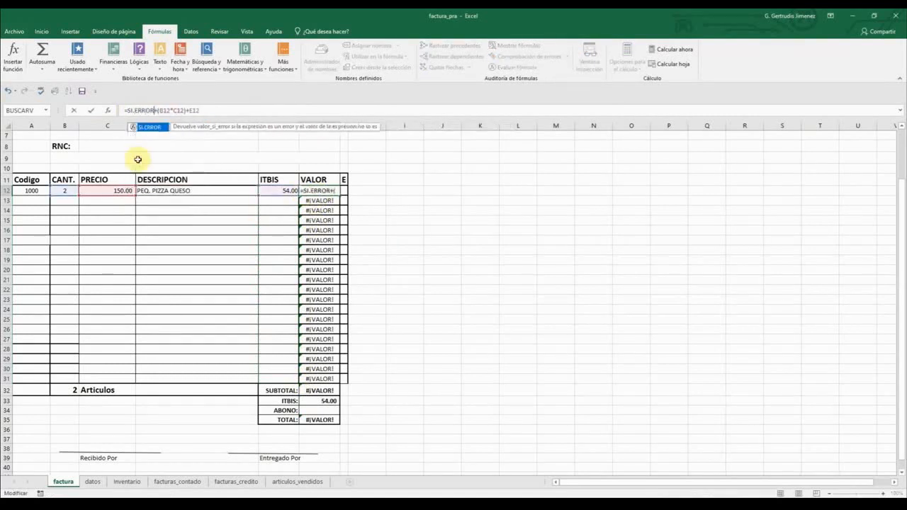
text(()
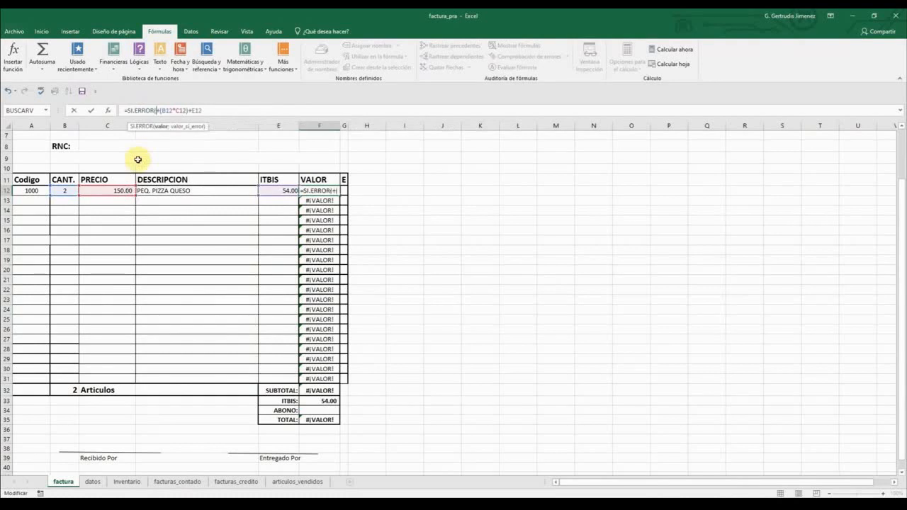
click(160, 111)
key(BackSpace)
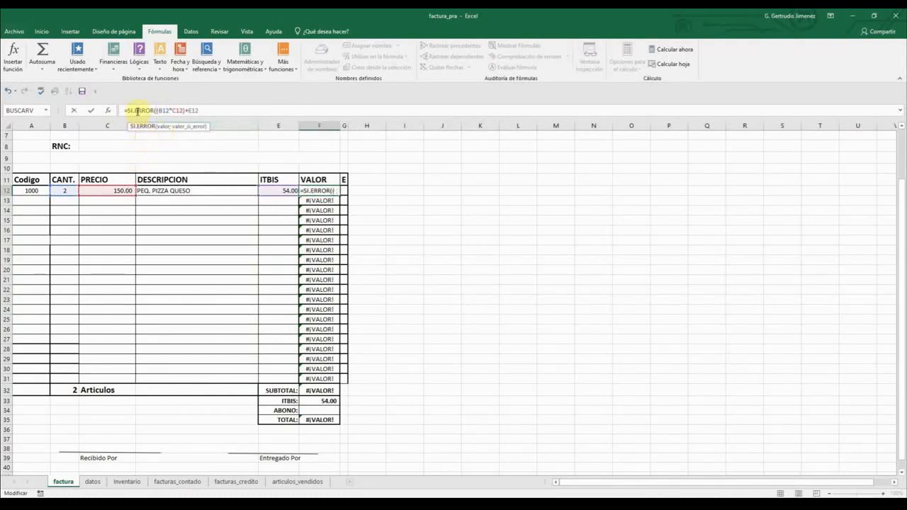
- Set Valor_si_error of the F12 formula to empty text ("") and fill the formula down to F31
click(108, 111)
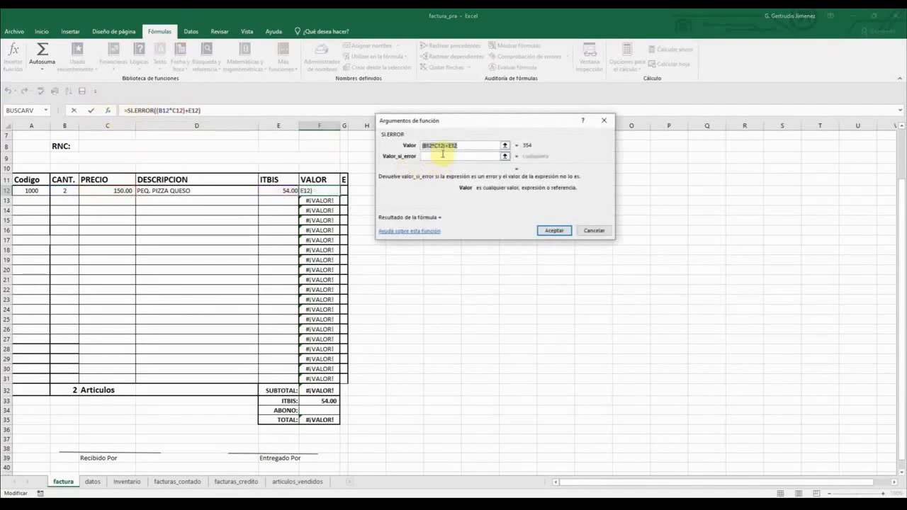
click(443, 155)
text("")
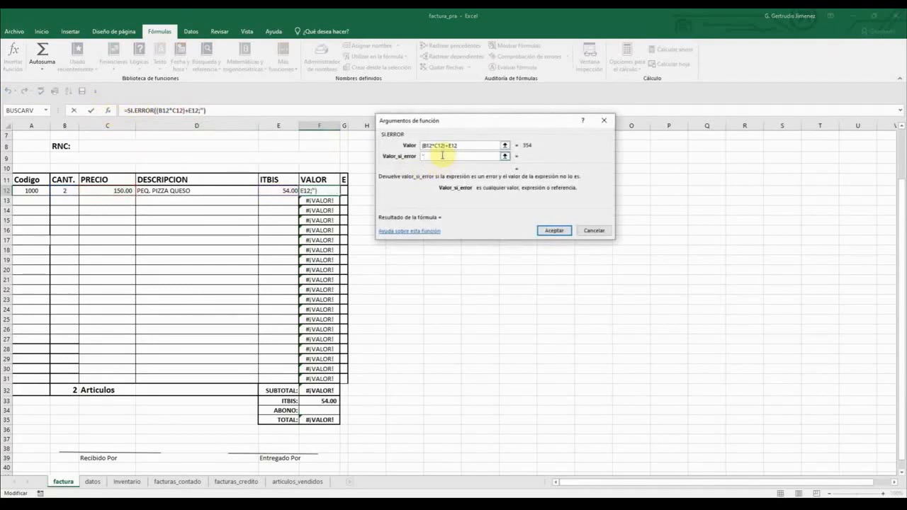
click(540, 231)
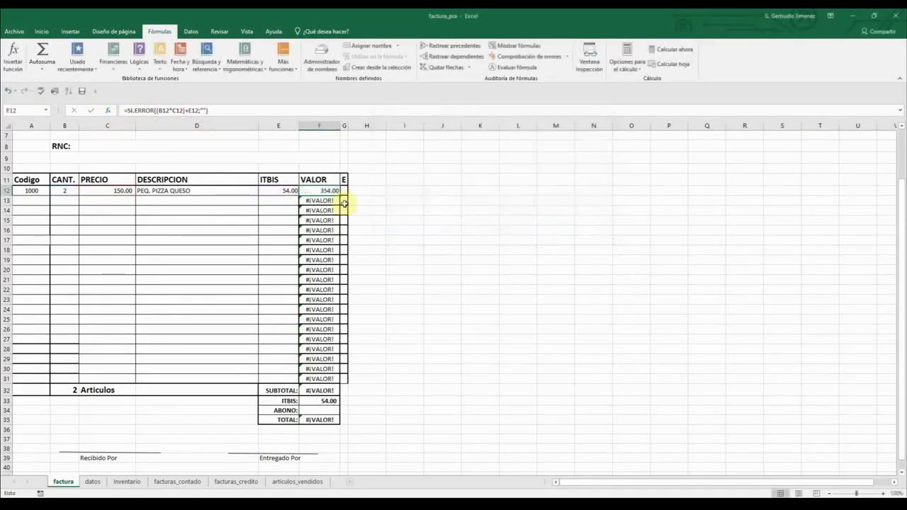
click(327, 190)
drag(339, 196, 339, 380)
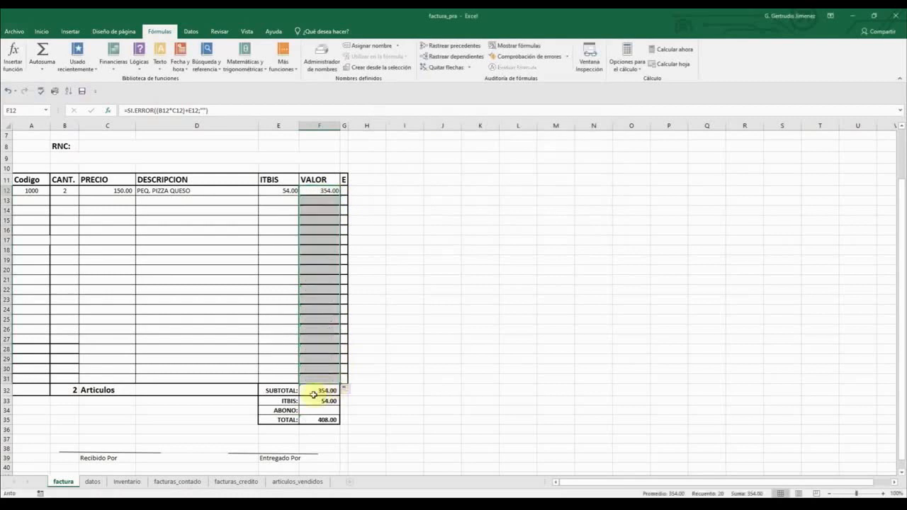
- Try the code 13000 in Codigo cell A13 to test the error handling
click(31, 201)
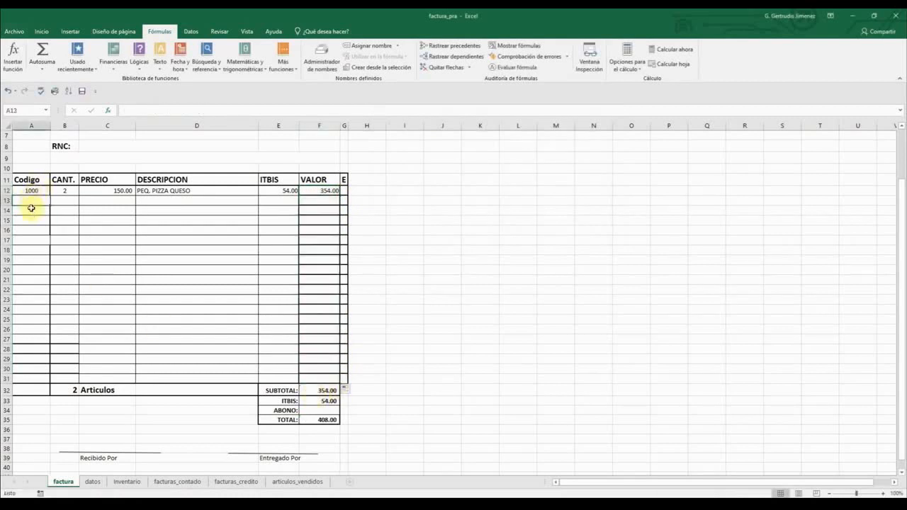
text(13000)
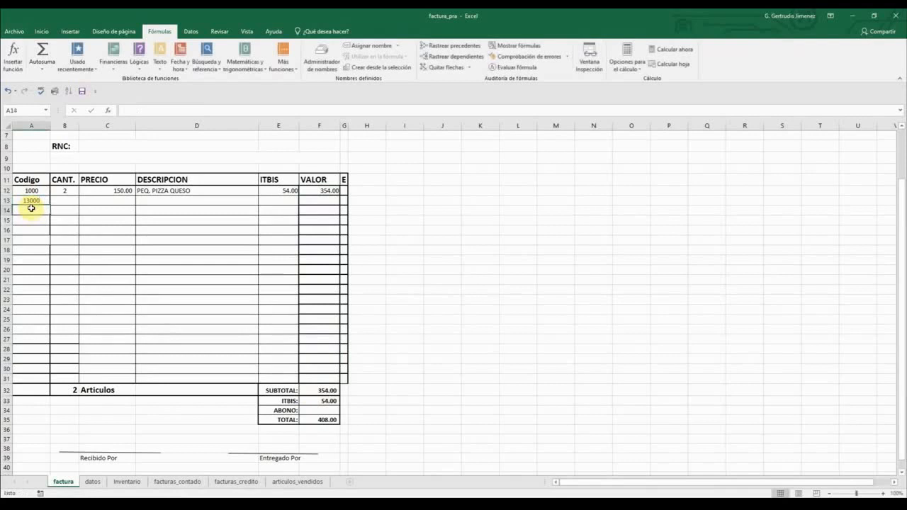
key(Return)
click(31, 201)
- Examine the SI.ERROR function arguments of the price formula in C13 without changing them
click(99, 202)
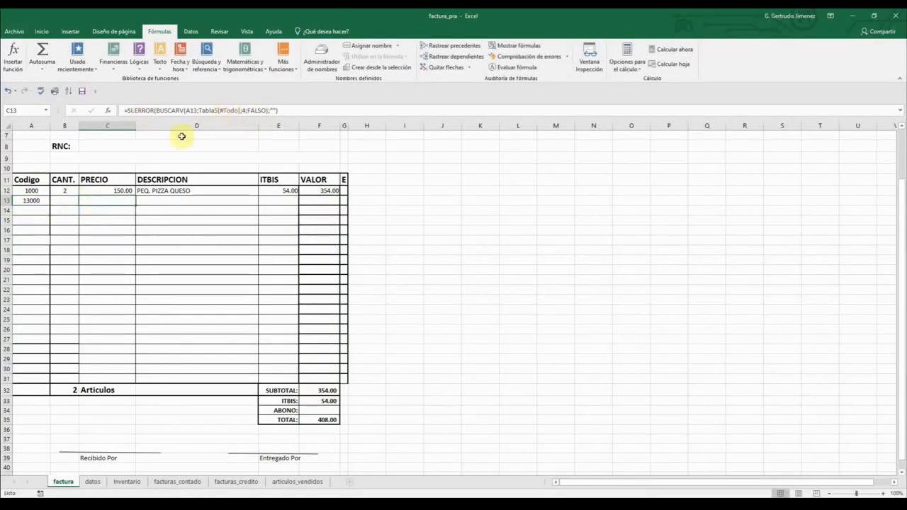
click(143, 112)
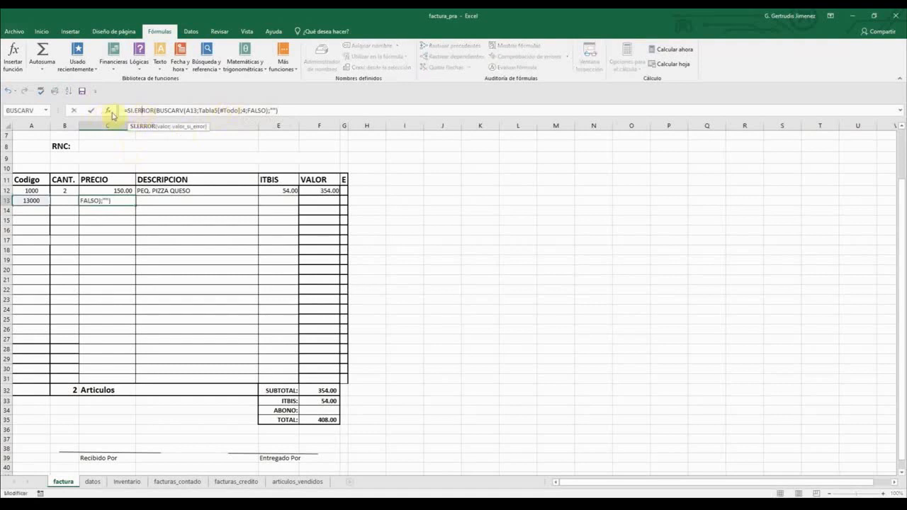
click(109, 111)
click(418, 156)
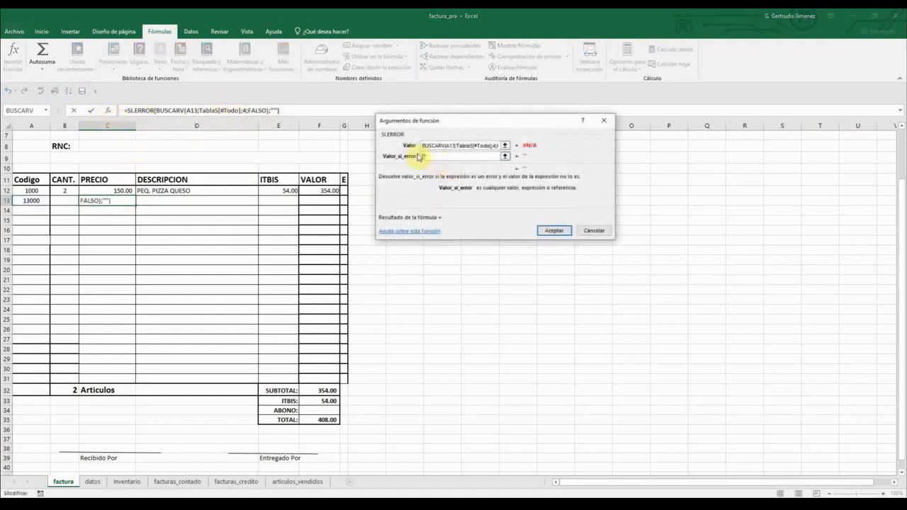
click(591, 232)
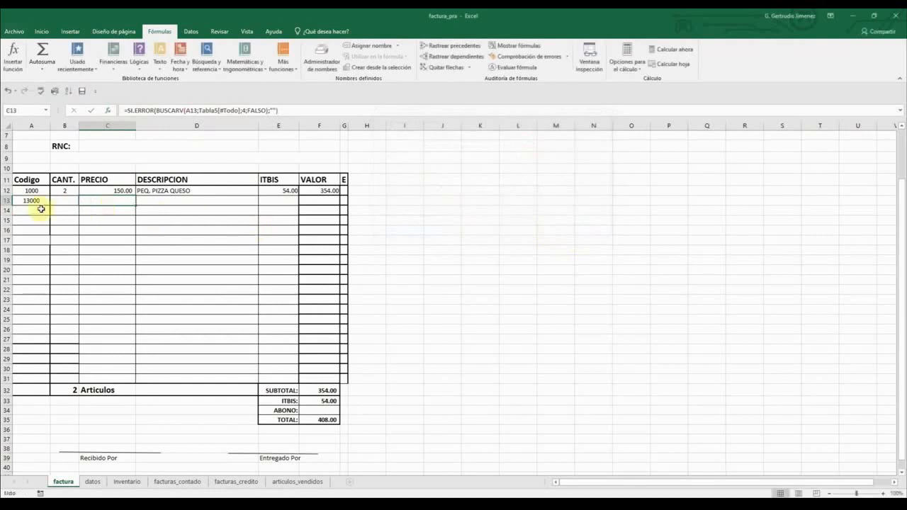
- Check the product codes on the Inventario sheet and replace the code in factura cell A13 with 1321
click(128, 482)
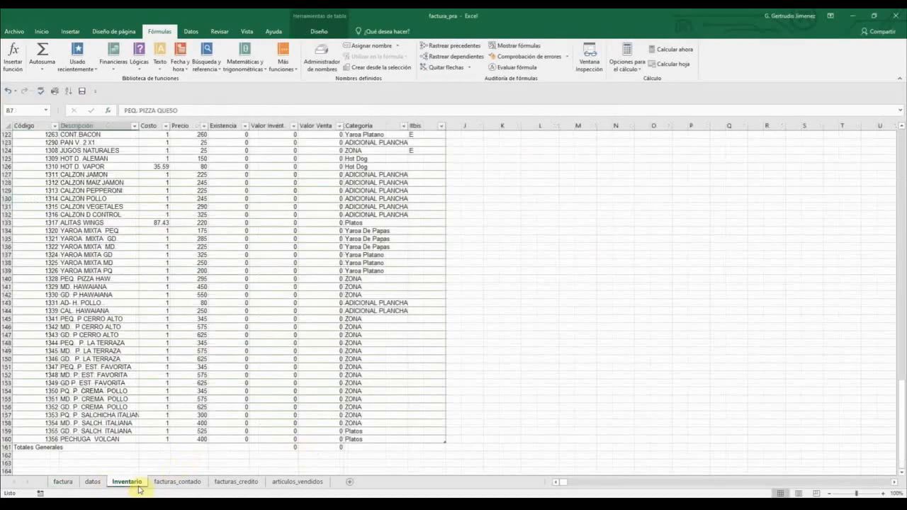
click(63, 482)
click(36, 203)
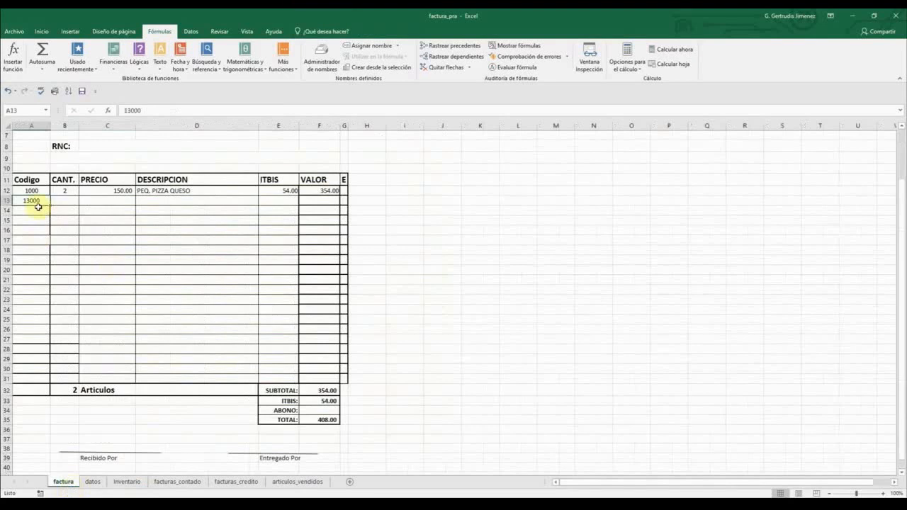
text(1321)
key(Return)
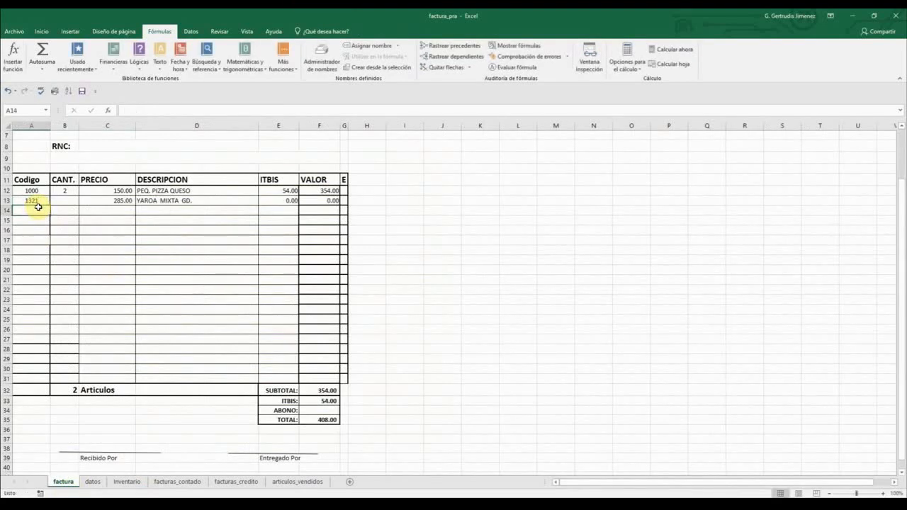
click(195, 207)
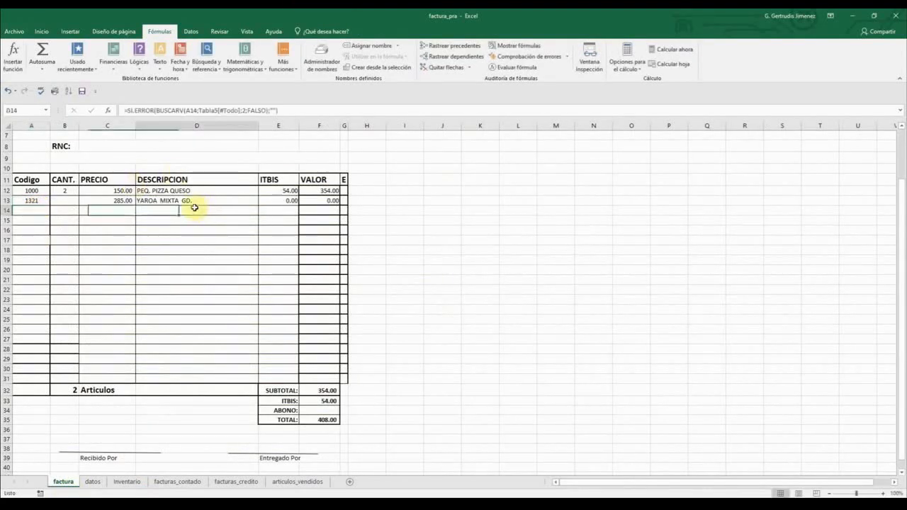
click(212, 180)
click(174, 309)
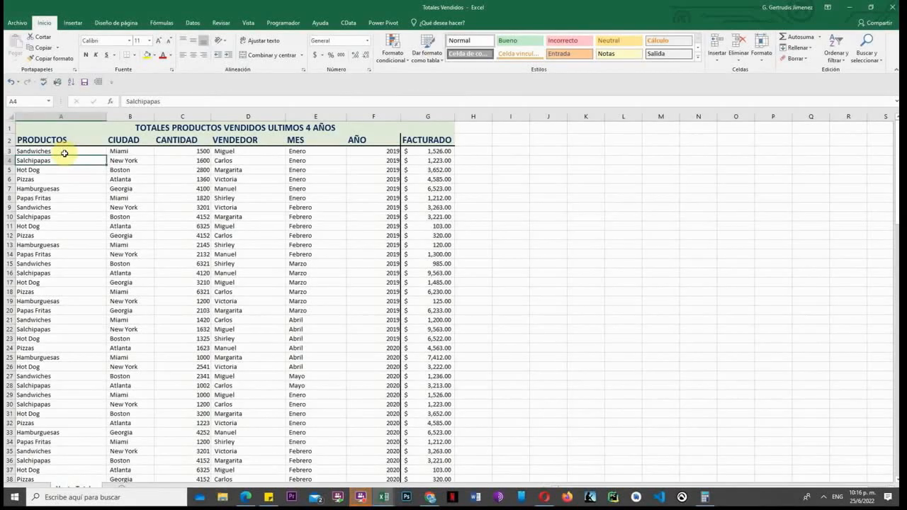
- Create a pivot table on a new worksheet from the Totales Vendidos sales data, range VentasTotales!$A$2:$G$124
click(65, 152)
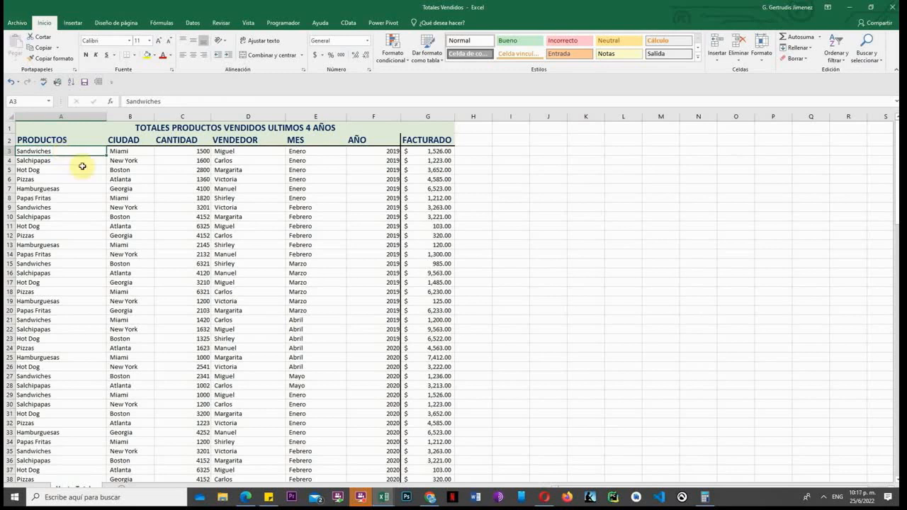
click(83, 168)
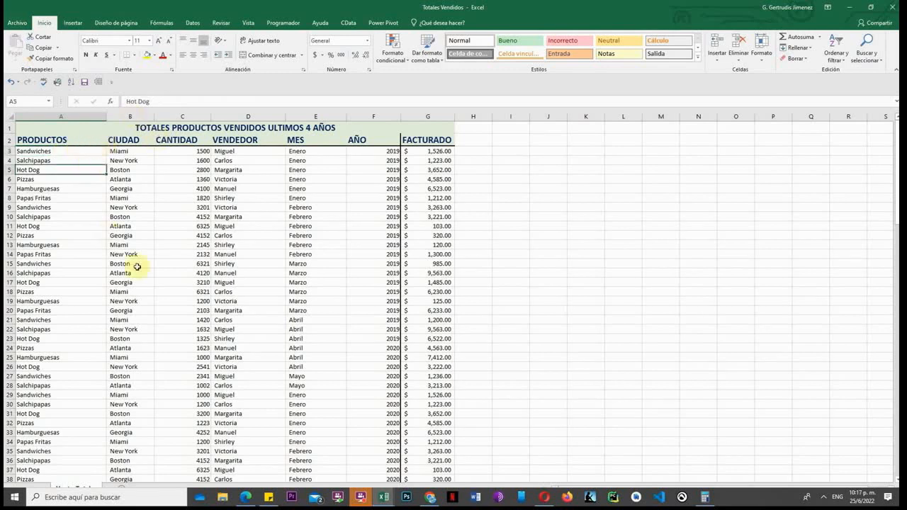
click(167, 154)
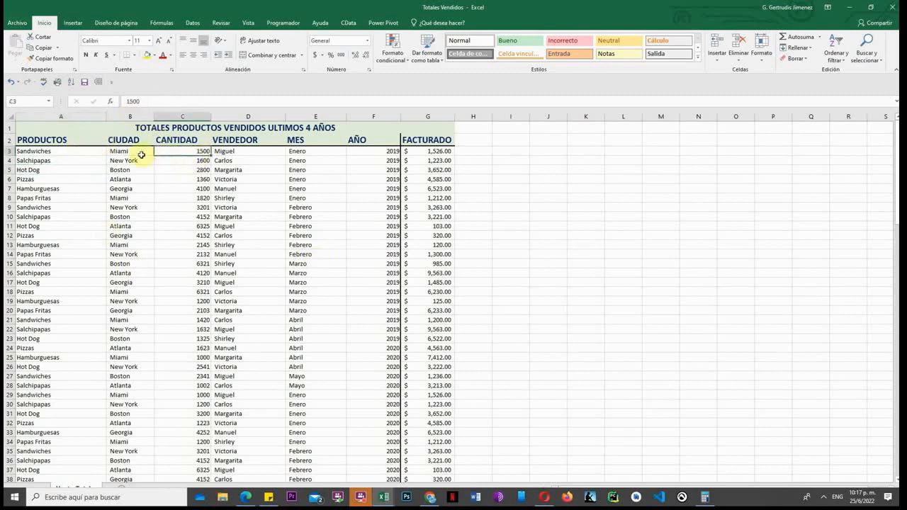
click(141, 154)
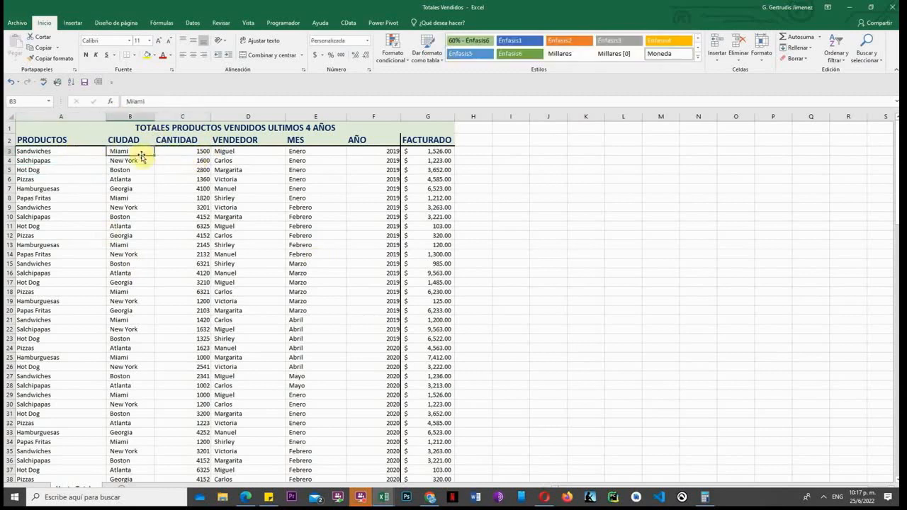
click(74, 23)
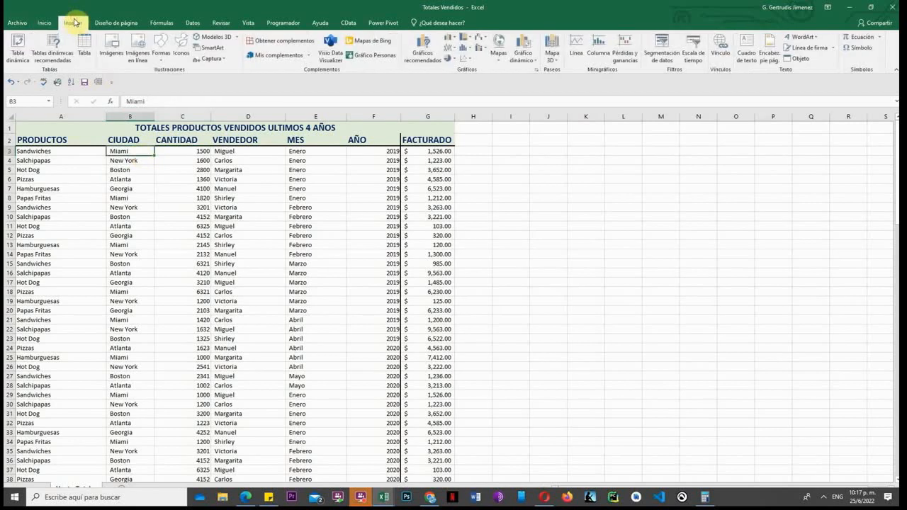
click(18, 53)
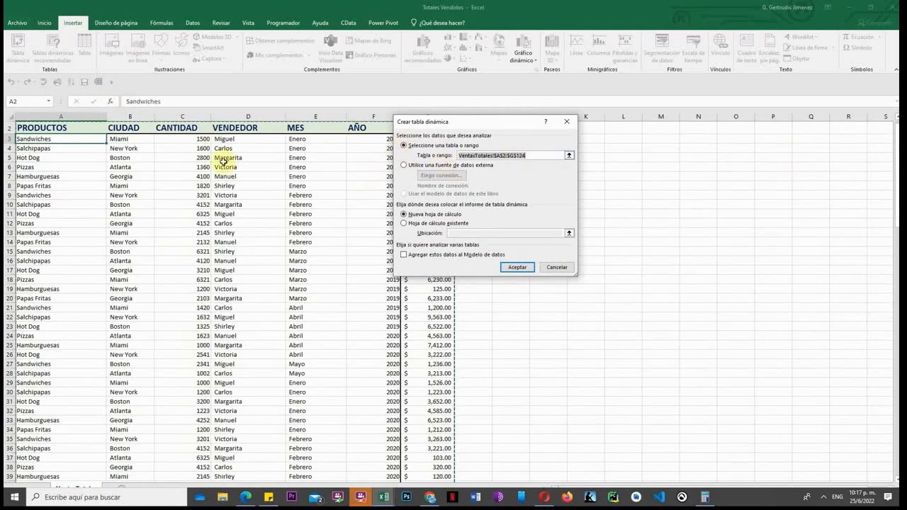
scroll(57, 152, up, 1)
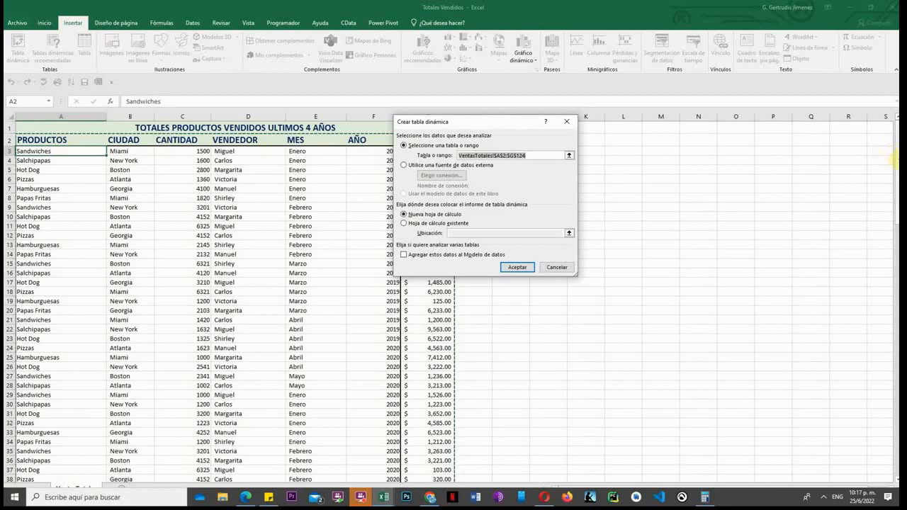
drag(897, 156, 876, 425)
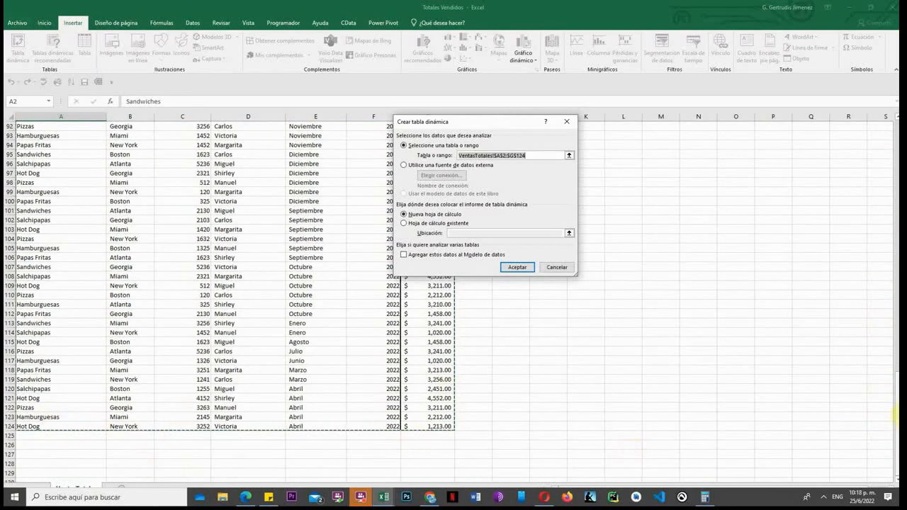
drag(890, 385, 862, 99)
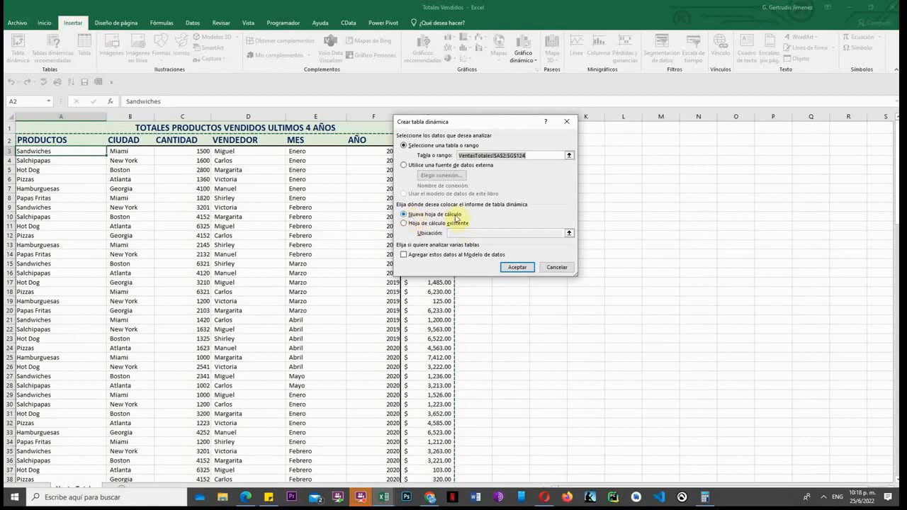
click(517, 267)
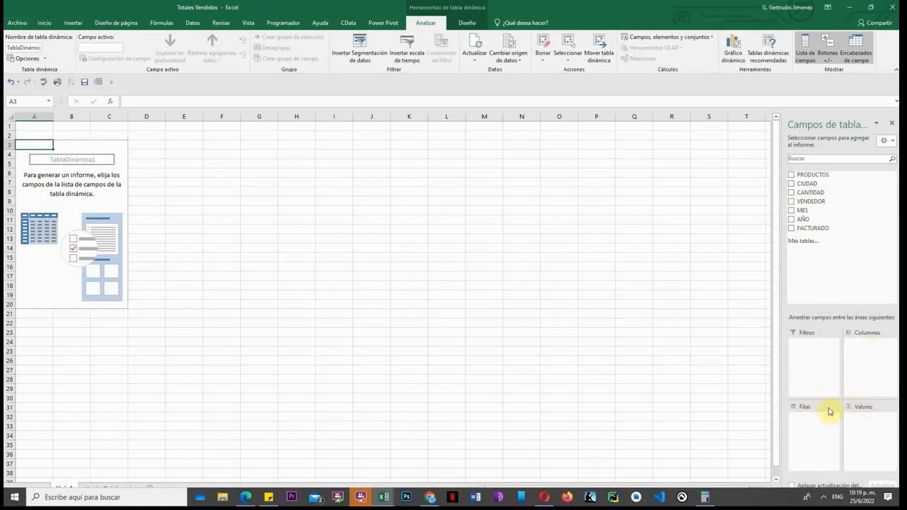
- Lay out the pivot table with PRODUCTOS as rows, MES as columns and the sum of FACTURADO as values
click(791, 211)
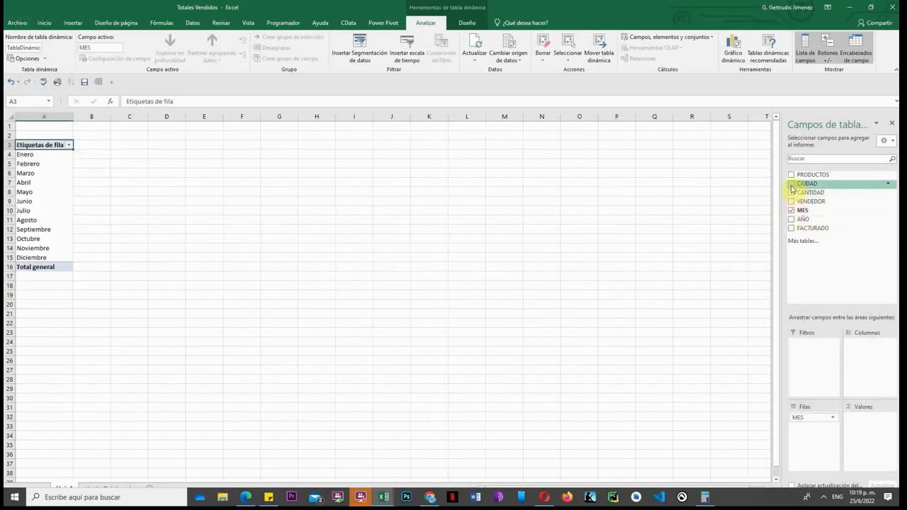
drag(795, 183, 805, 428)
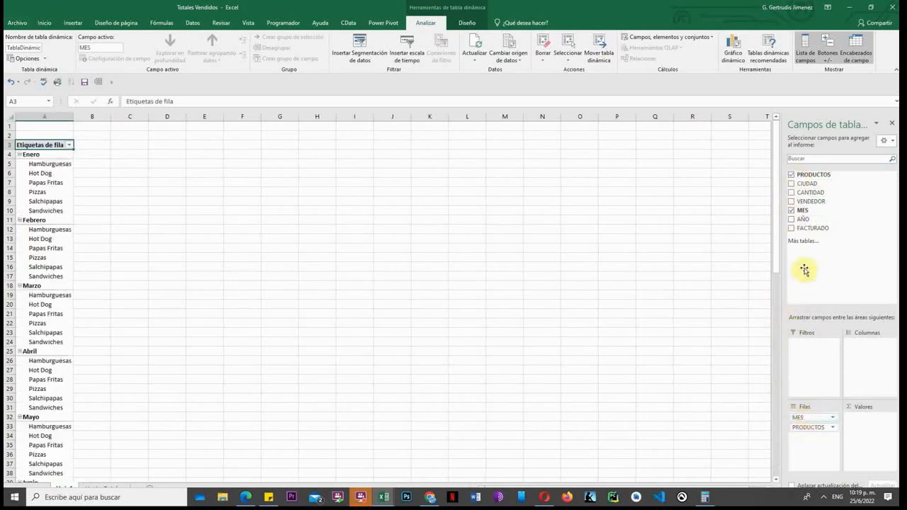
drag(805, 270, 806, 249)
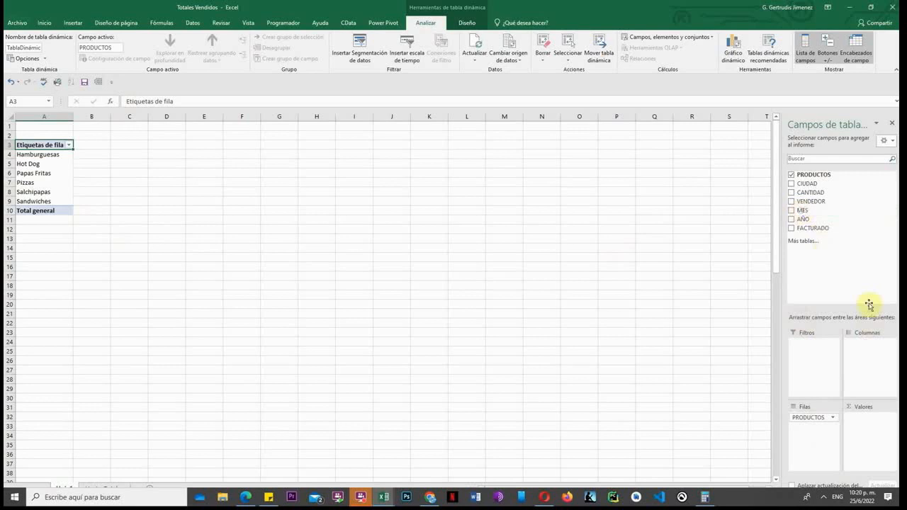
drag(868, 305, 874, 357)
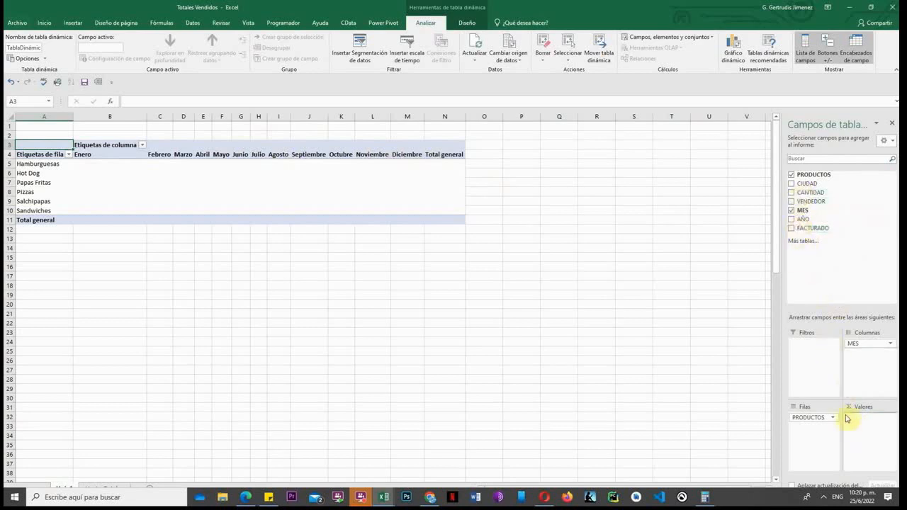
drag(848, 425, 861, 420)
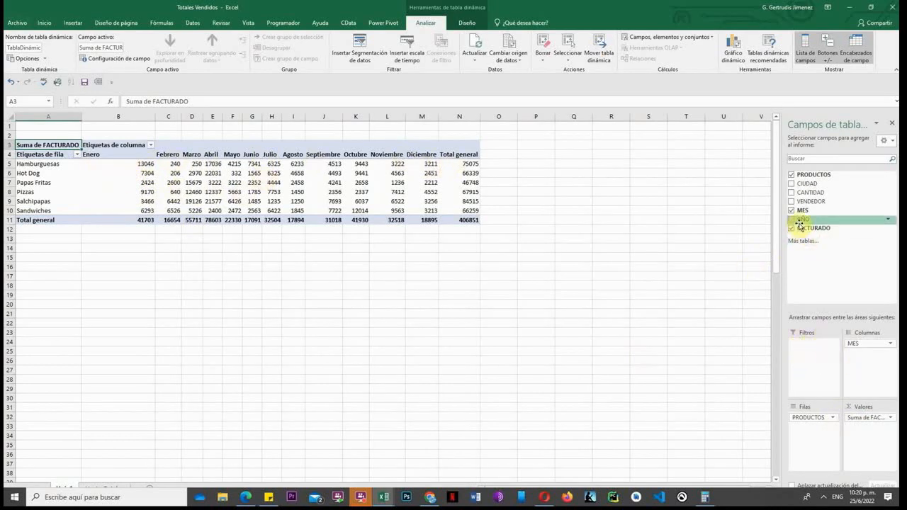
- Add VENDEDOR as the pivot table's report filter and show only the second listed salesperson
drag(806, 204, 816, 346)
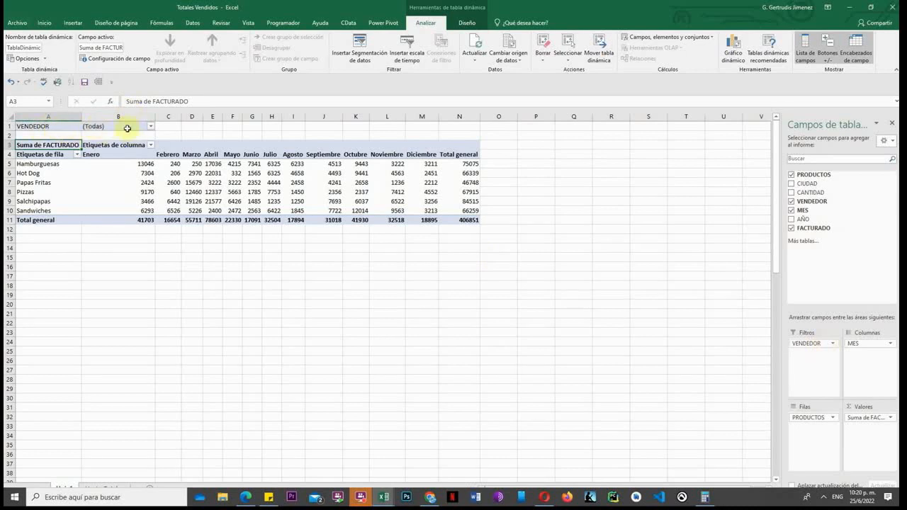
click(150, 126)
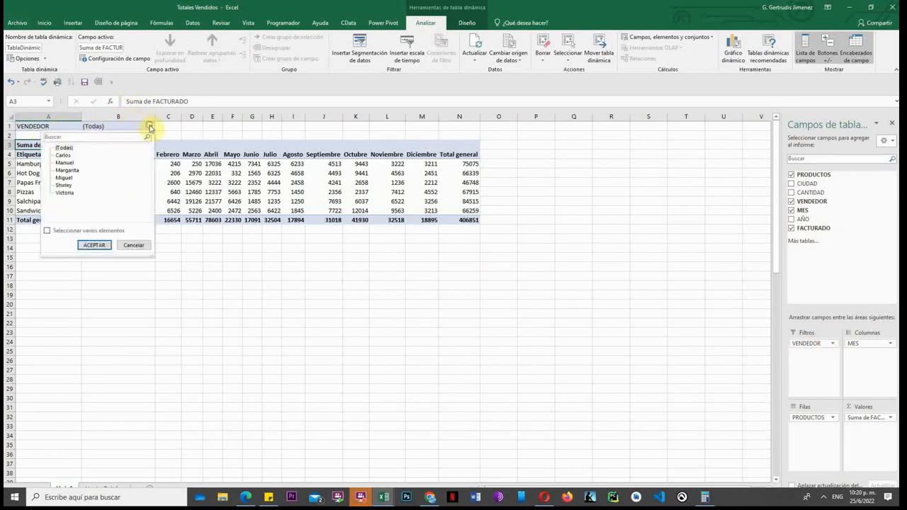
click(65, 167)
click(85, 244)
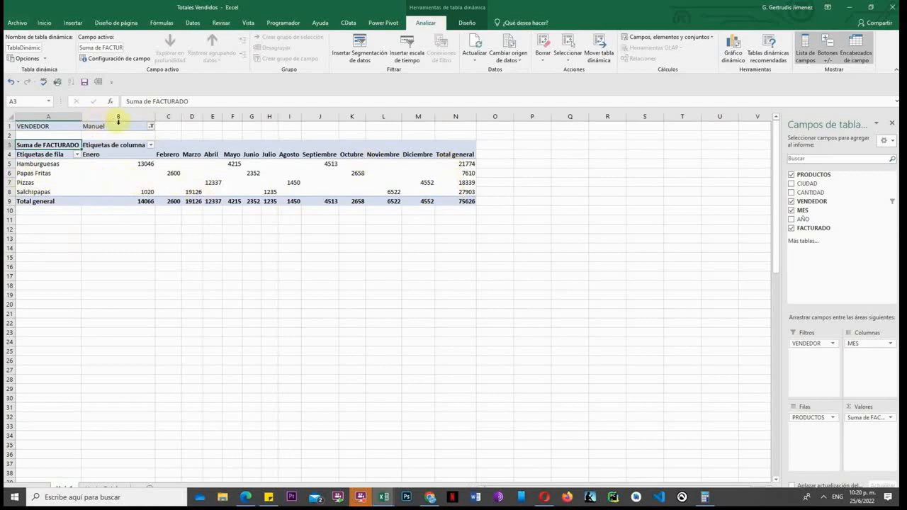
- Switch the VENDEDOR report filter to the fourth listed salesperson
click(150, 126)
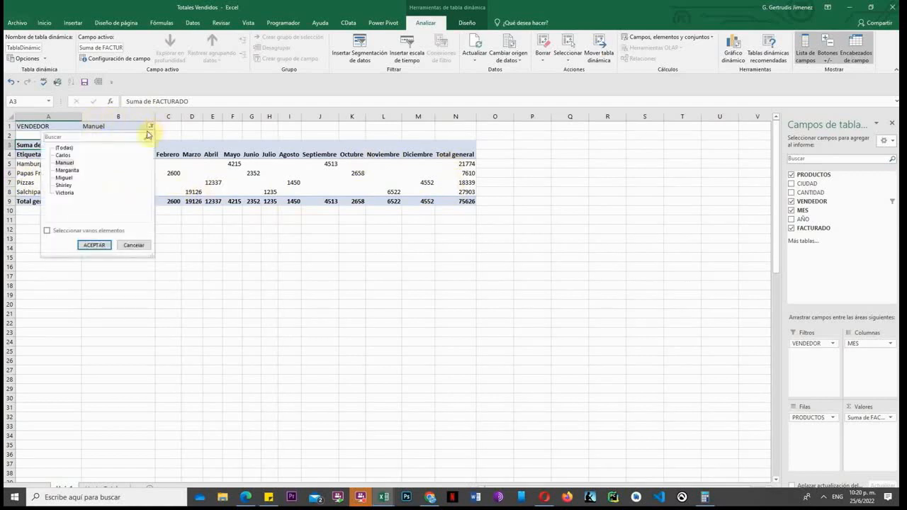
click(67, 177)
click(97, 245)
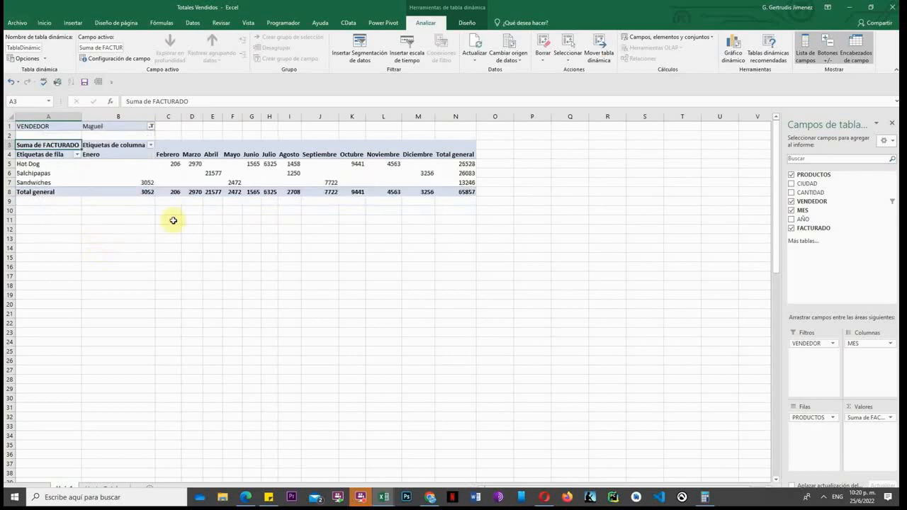
- Enable multiple selection in the VENDEDOR filter and include the second, third and fourth listed salespeople
click(151, 126)
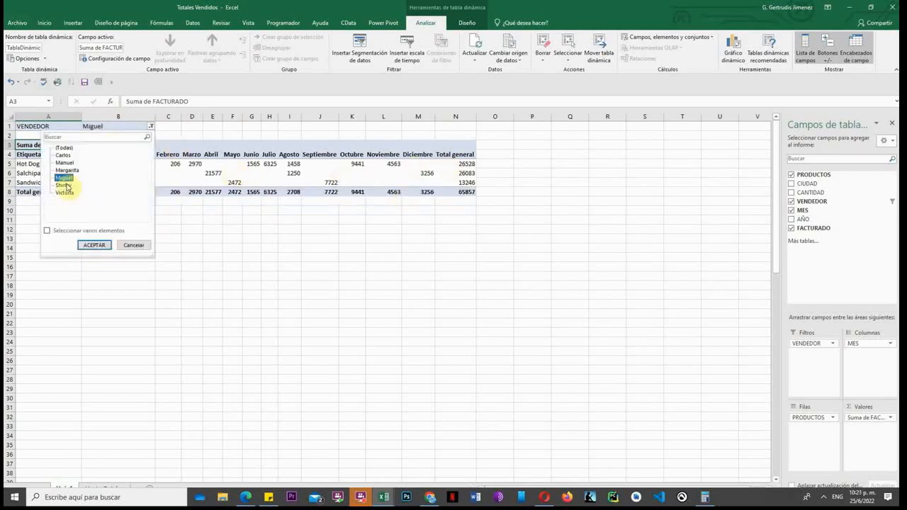
click(47, 232)
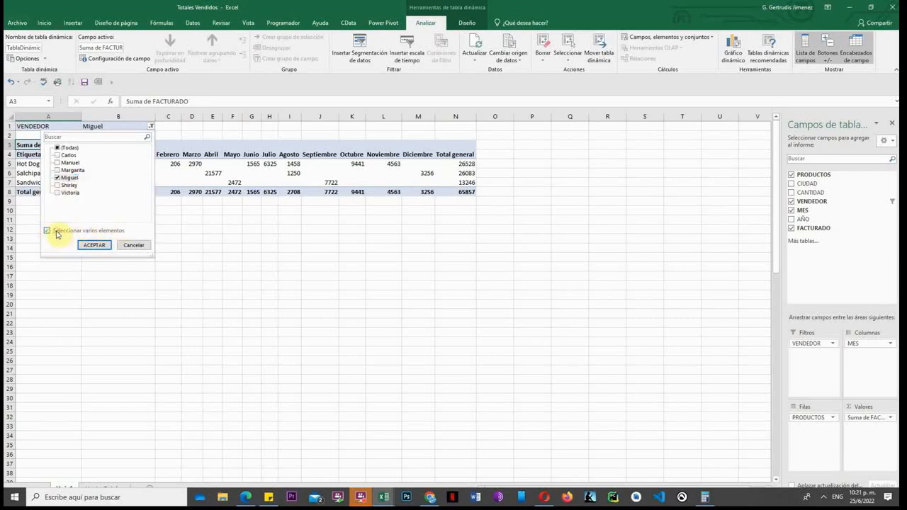
click(65, 171)
click(57, 163)
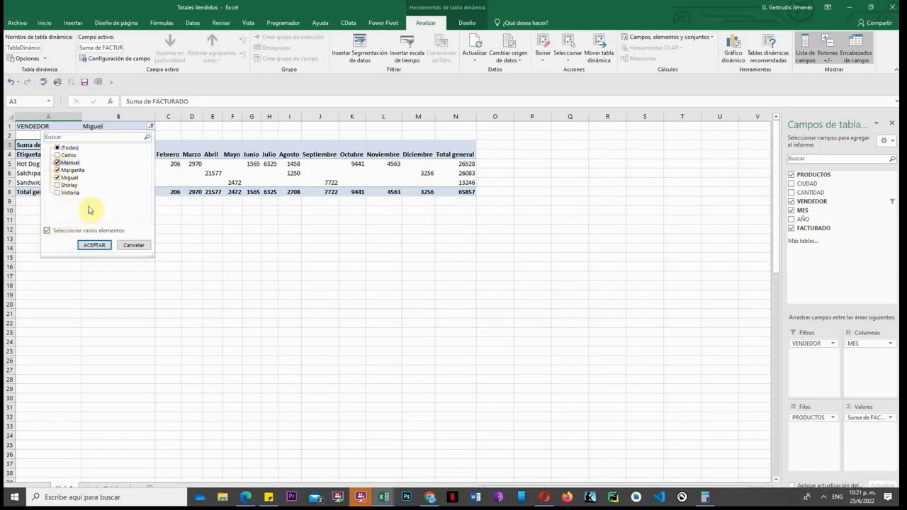
click(95, 245)
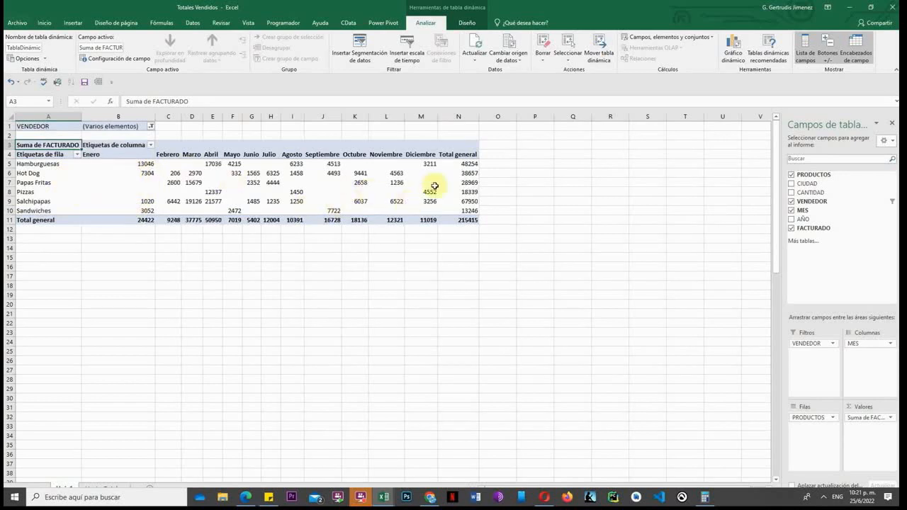
- Reduce the VENDEDOR filter selection to only the second listed salesperson
click(151, 126)
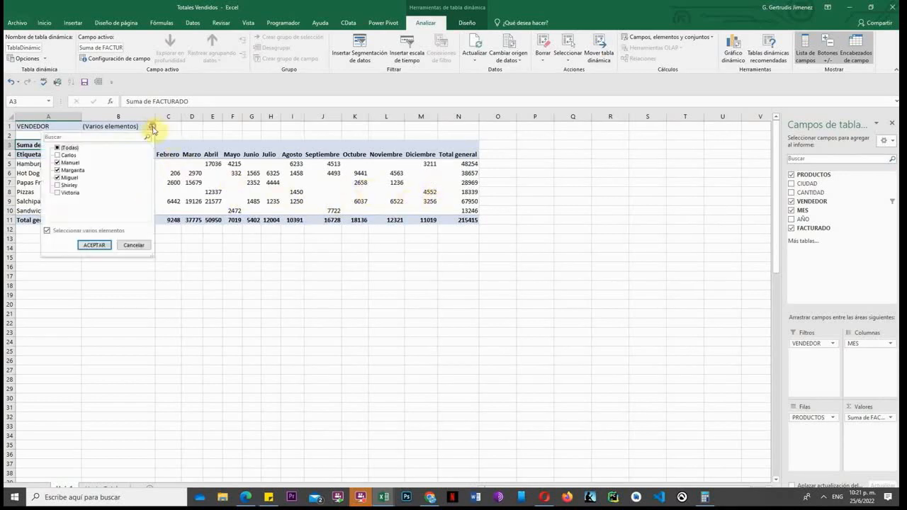
click(58, 171)
click(57, 171)
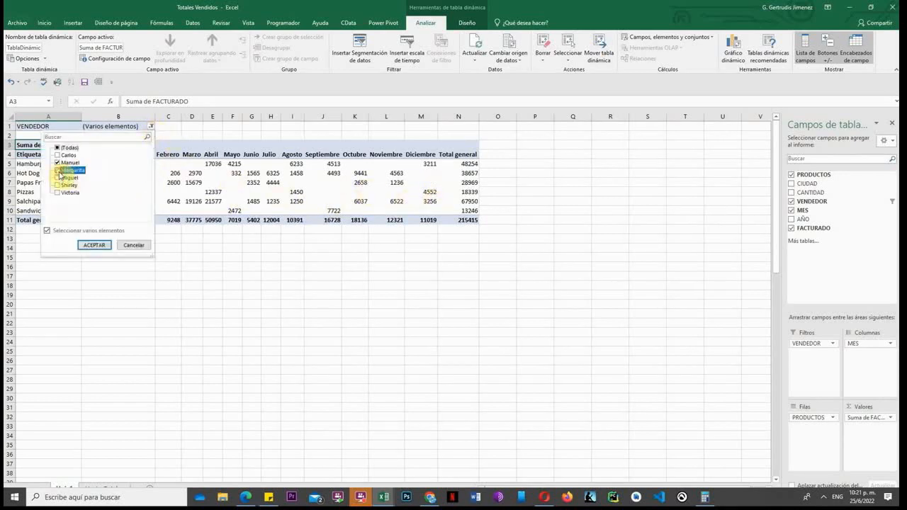
click(94, 245)
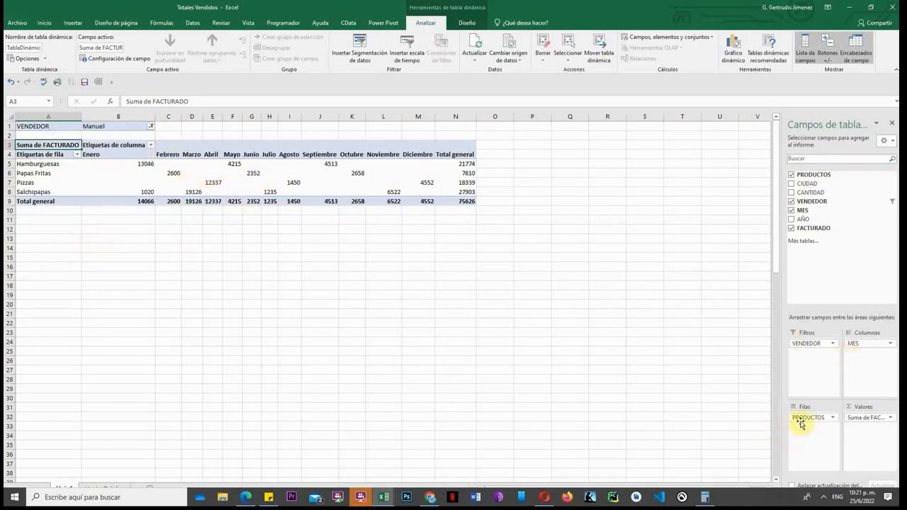
- Swap PRODUCTOS and MES between the pivot table's rows and columns, and return both to their original areas
mouse_move(807, 417)
mouse_down()
mouse_move(848, 368)
mouse_move(861, 368)
mouse_move(858, 345)
mouse_move(811, 434)
mouse_up()
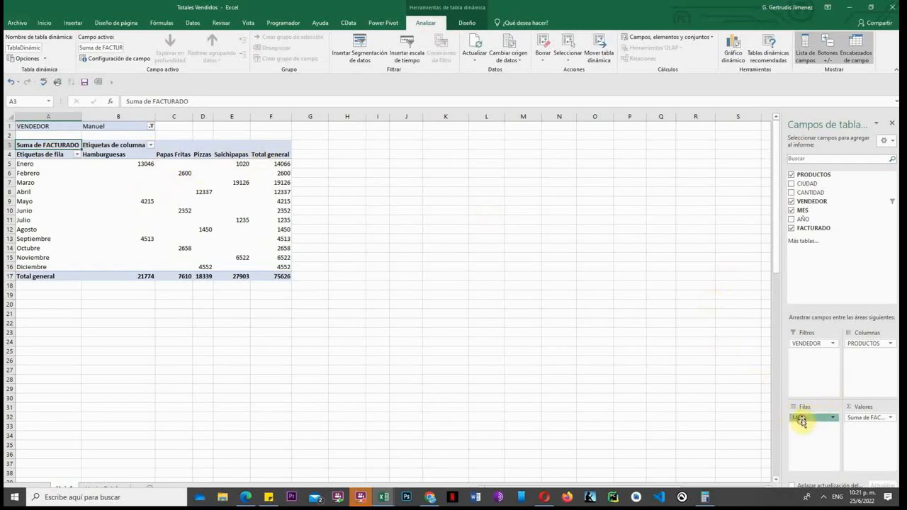
mouse_move(801, 420)
mouse_down()
mouse_move(873, 355)
mouse_move(875, 365)
mouse_move(801, 411)
mouse_move(809, 416)
mouse_up()
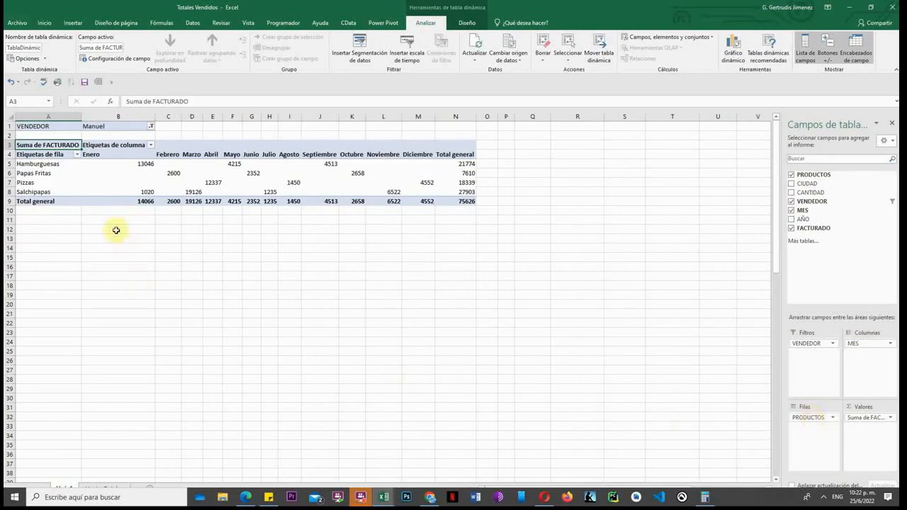
- Insert a slicer for VENDEDOR and place it below the pivot table's first columns
click(103, 182)
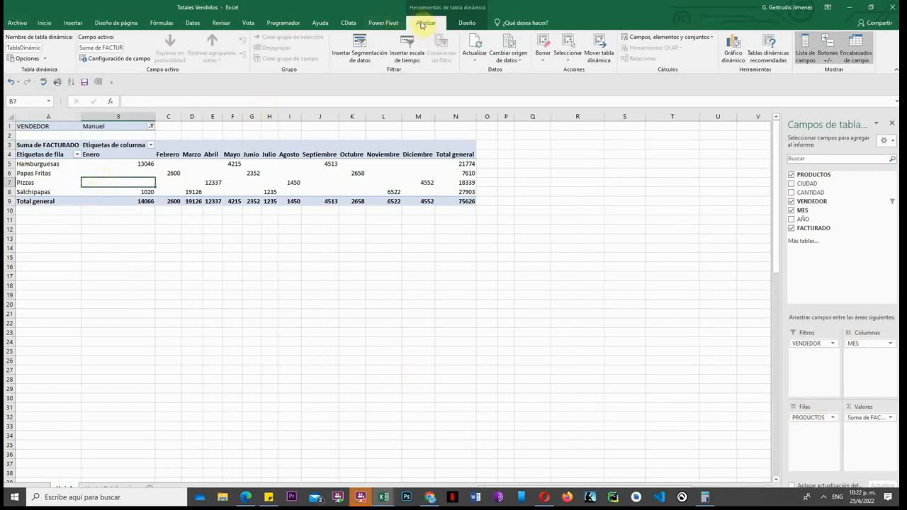
click(366, 60)
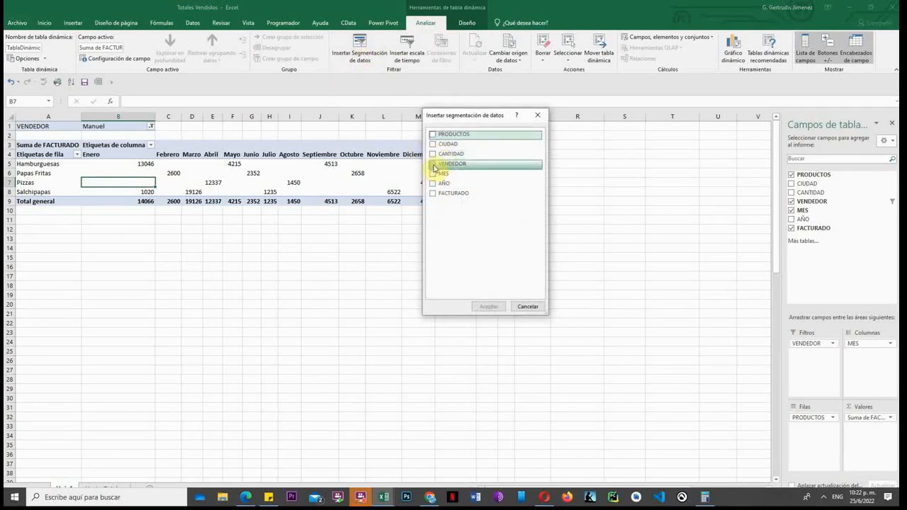
click(433, 166)
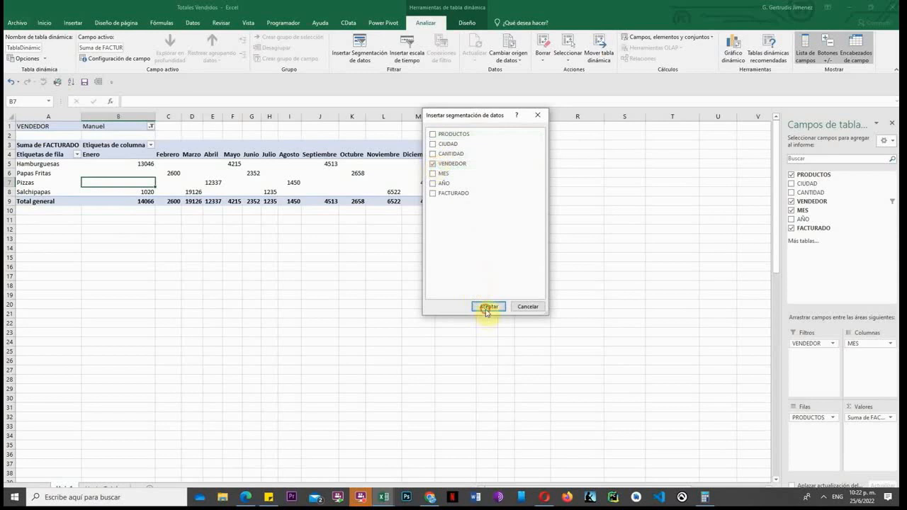
click(488, 306)
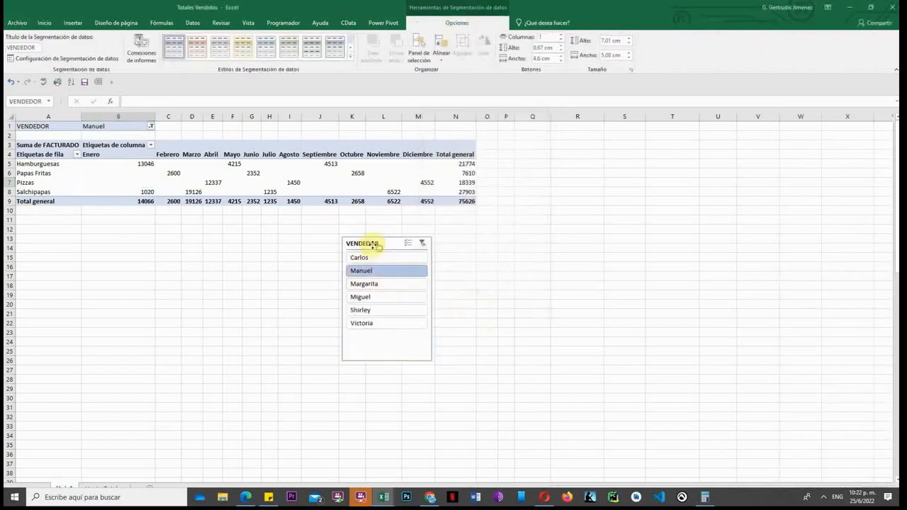
drag(381, 248, 78, 227)
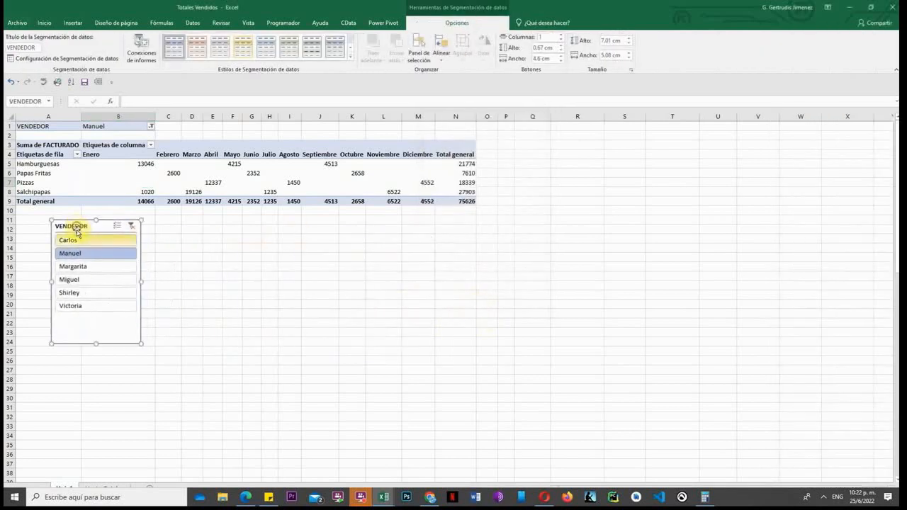
- Filter the pivot table by one salesperson after another with the VENDEDOR slicer, ending on the first listed one
click(82, 267)
click(77, 280)
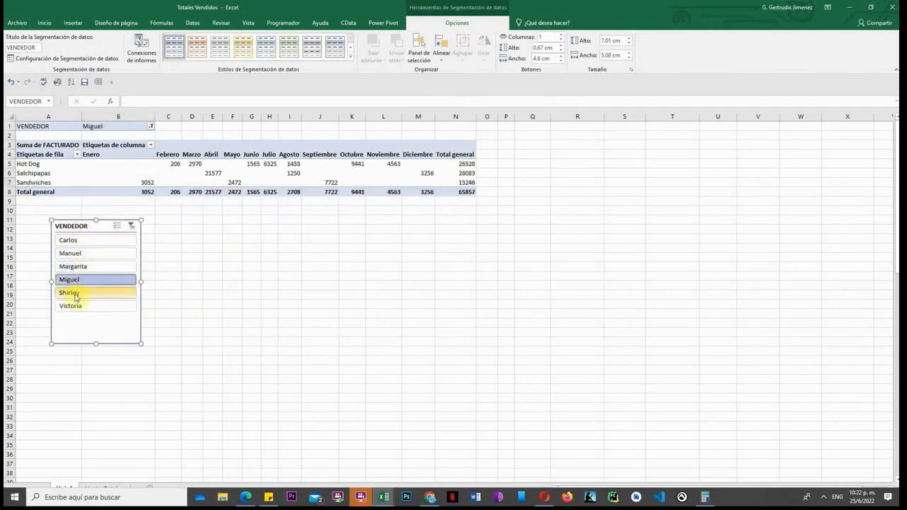
click(75, 295)
click(76, 307)
click(87, 255)
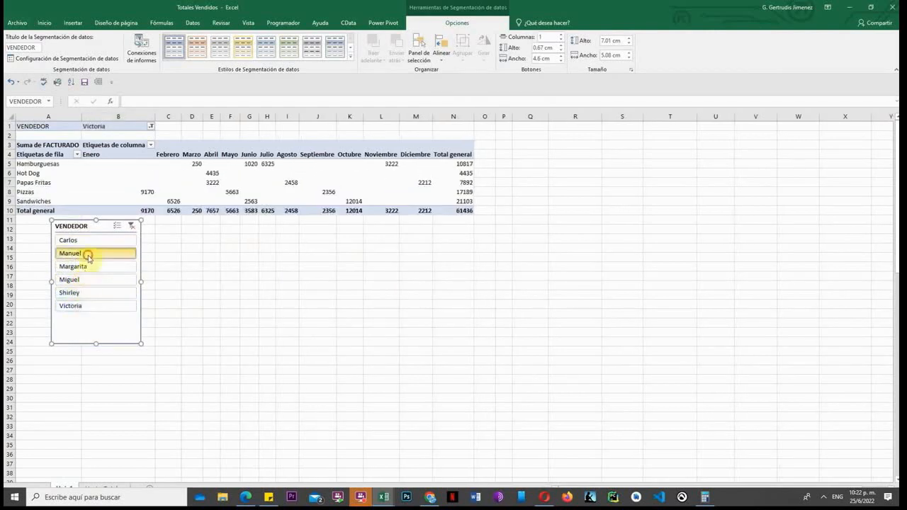
click(94, 242)
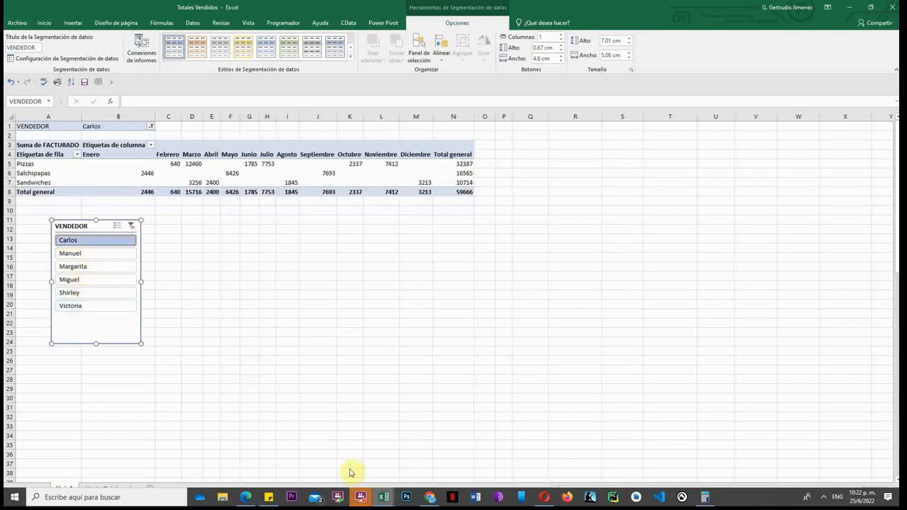
click(359, 498)
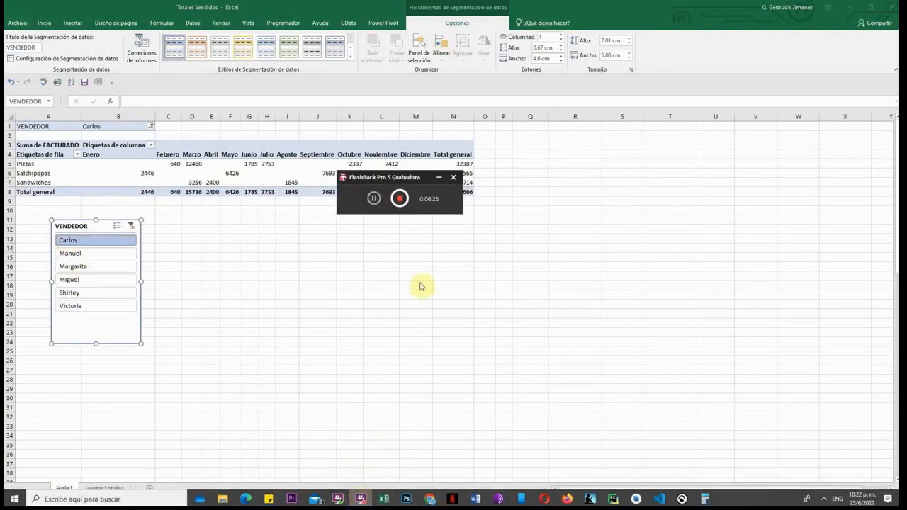
click(436, 176)
mouse_move(314, 506)
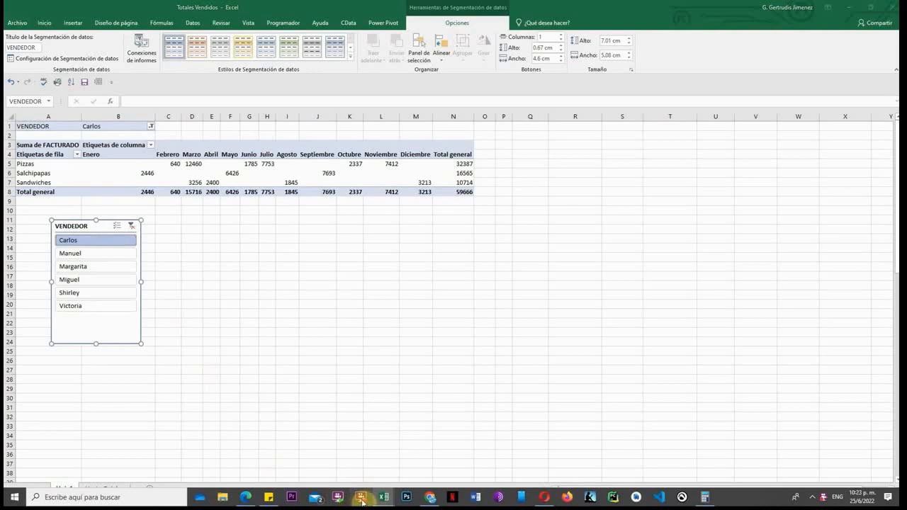
click(361, 498)
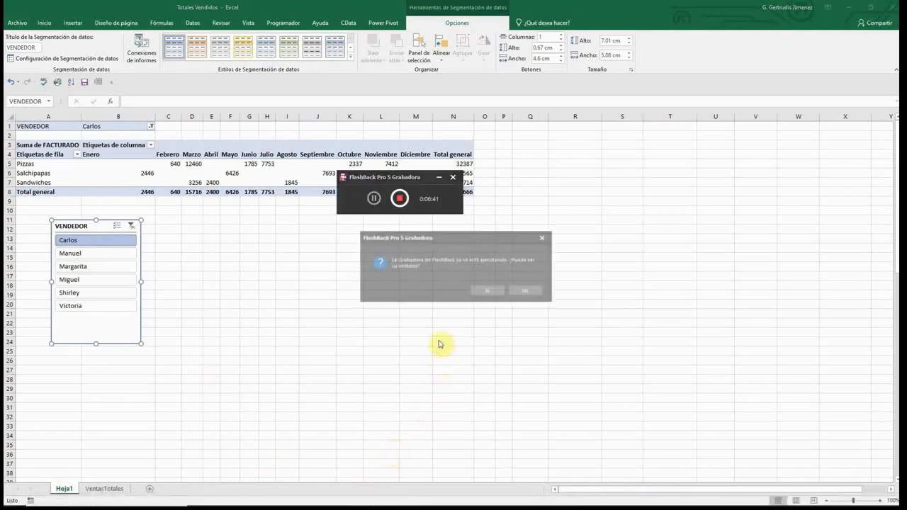
click(489, 294)
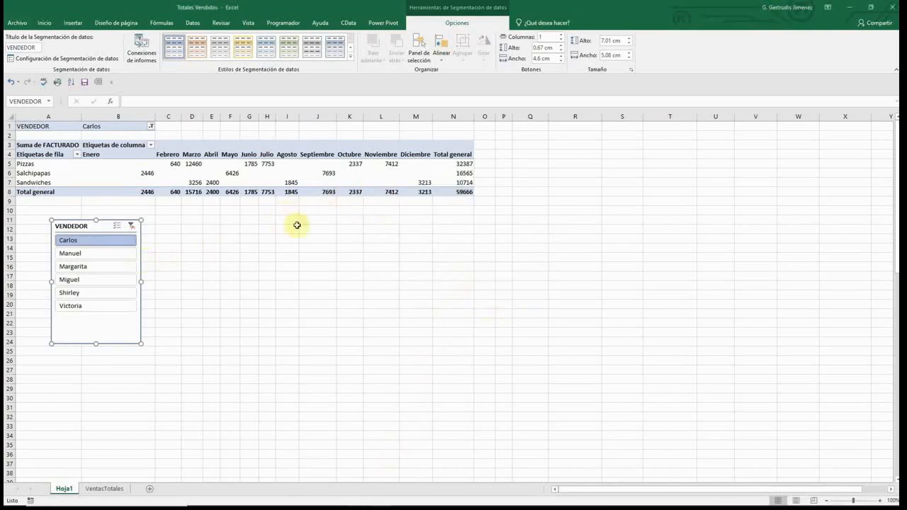
- Insert a slicer for AÑO in the pivot table and move the VENDEDOR slicer beside it
click(201, 231)
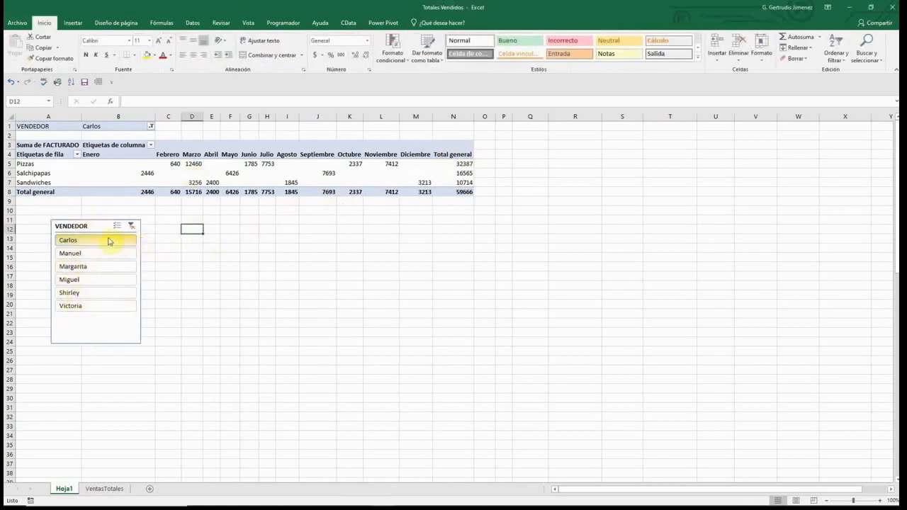
click(213, 173)
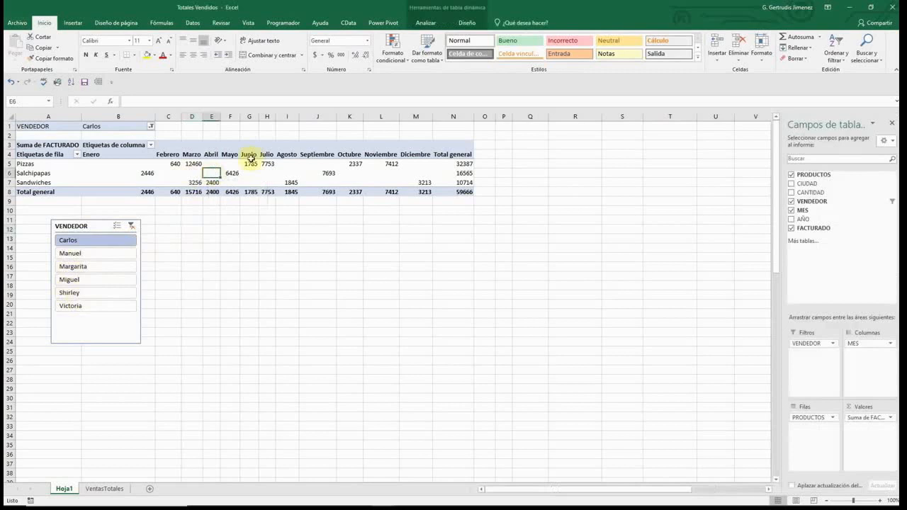
click(426, 23)
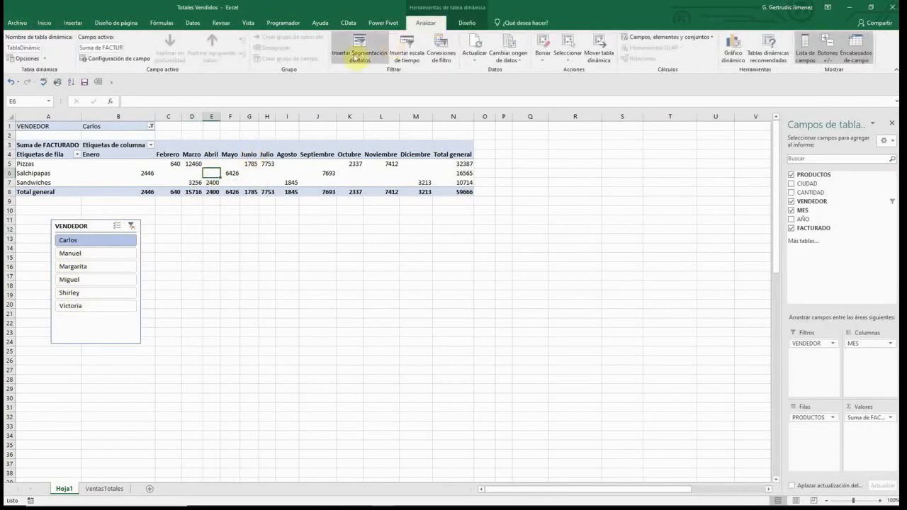
click(359, 61)
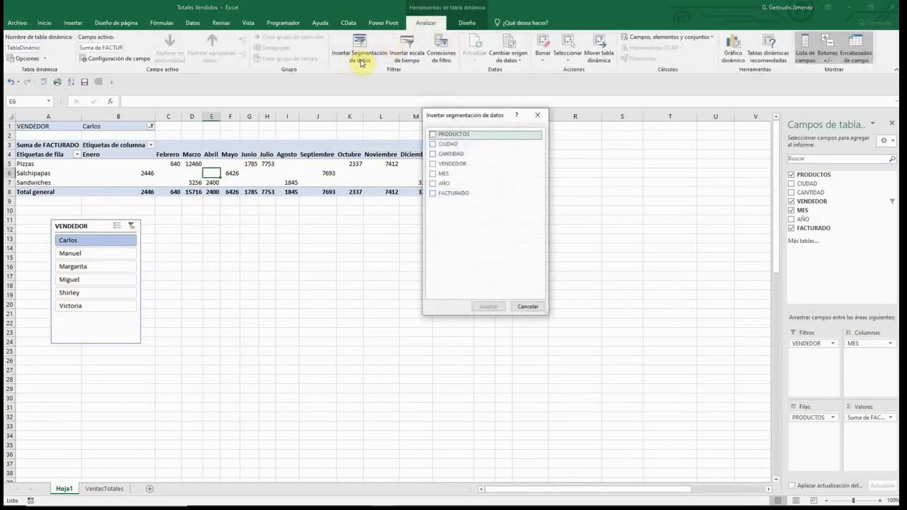
click(433, 183)
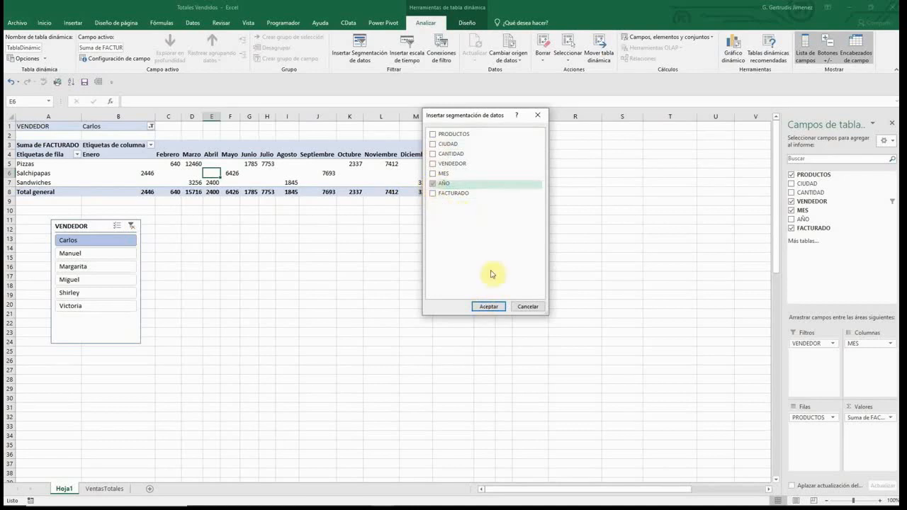
click(487, 306)
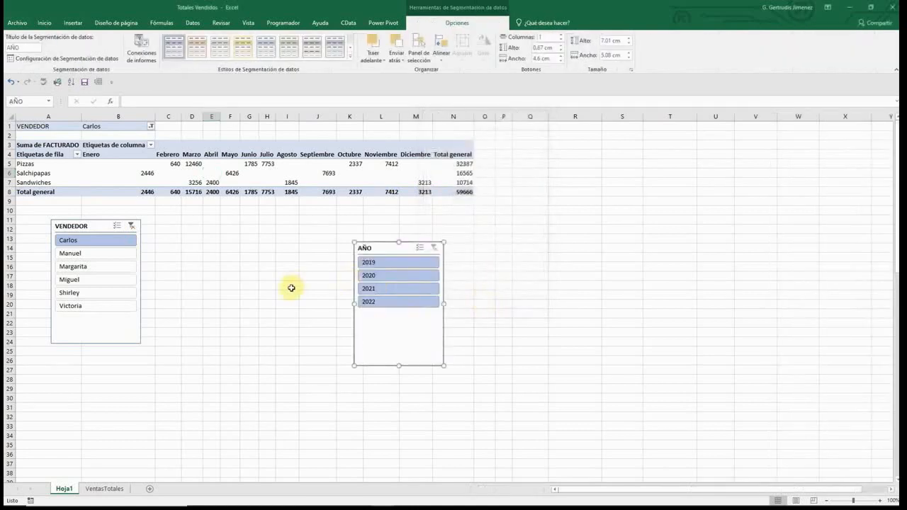
drag(95, 226, 280, 242)
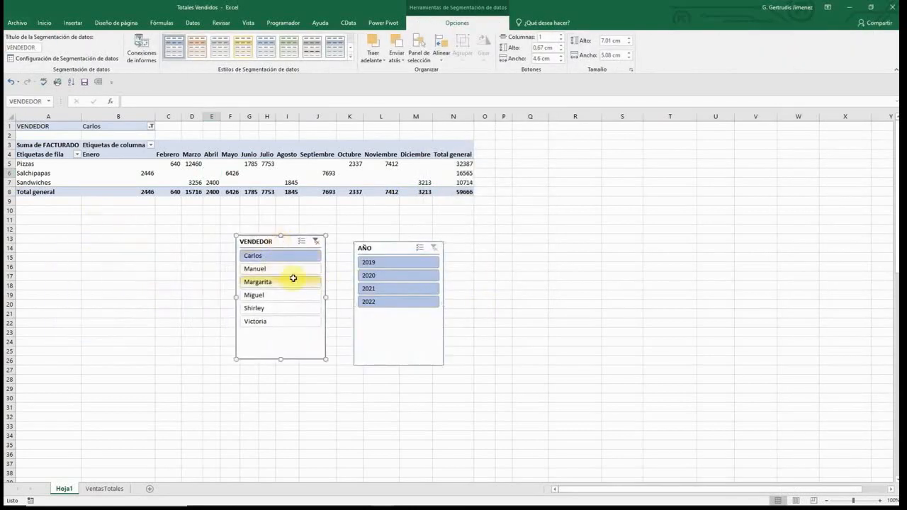
- Filter the pivot table with the slicers to the year 2020 and the second listed salesperson
click(376, 278)
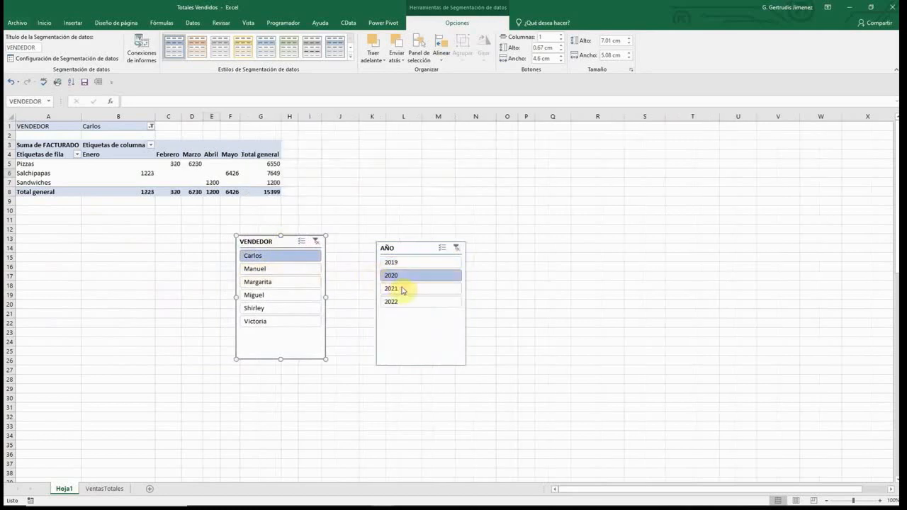
click(273, 268)
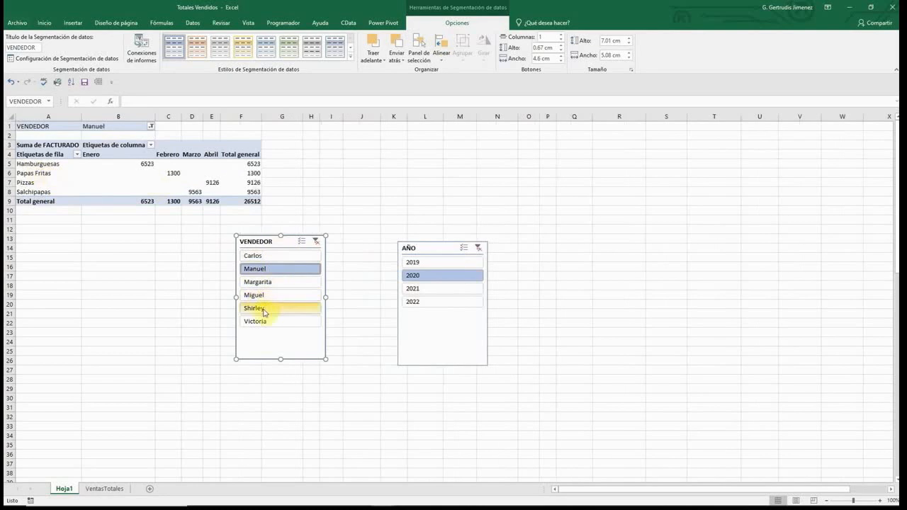
- Filter the pivot table with the slicers by 2022 for the last and second listed salespeople, ending on the second one in 2019
click(425, 303)
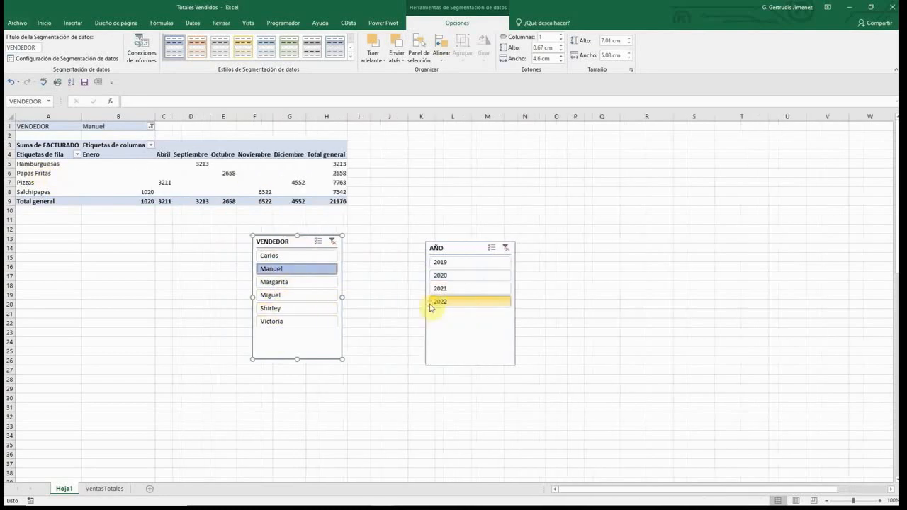
click(281, 321)
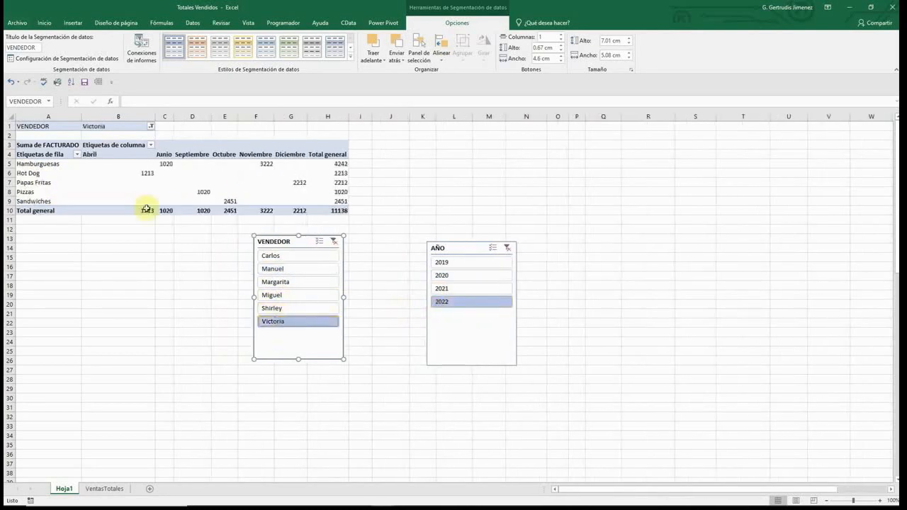
click(292, 269)
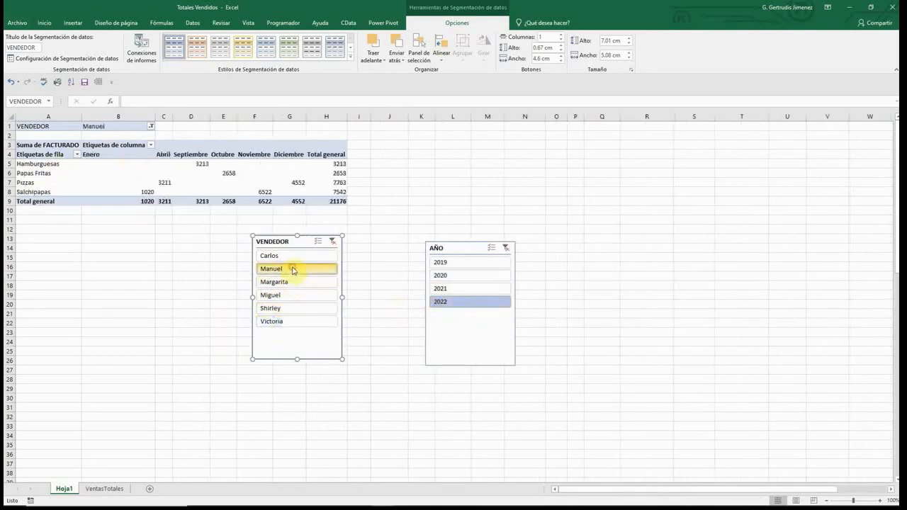
click(456, 263)
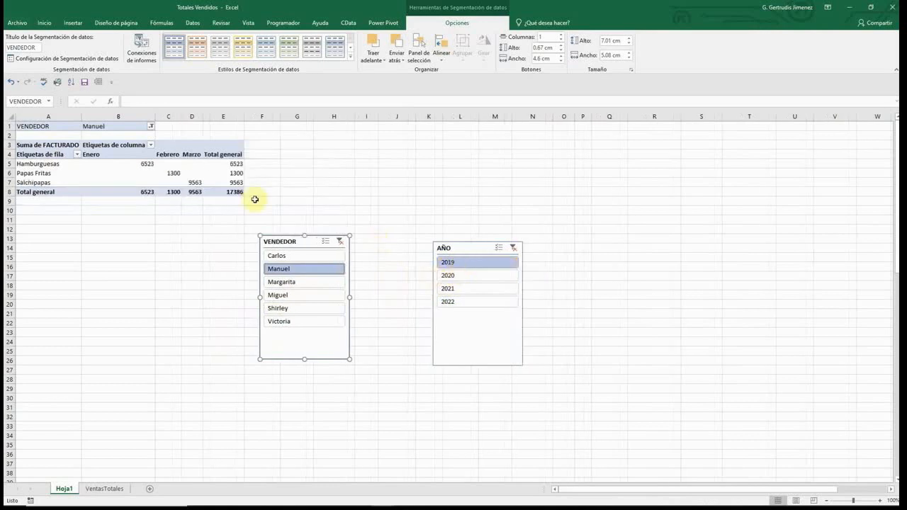
- Insert a clustered column (Columna agrupada) pivot chart based on the pivot table
click(157, 173)
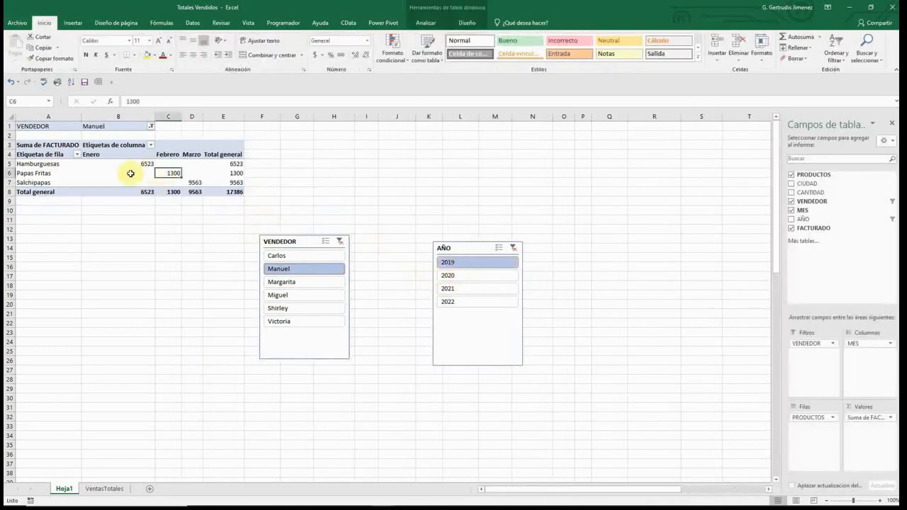
click(112, 173)
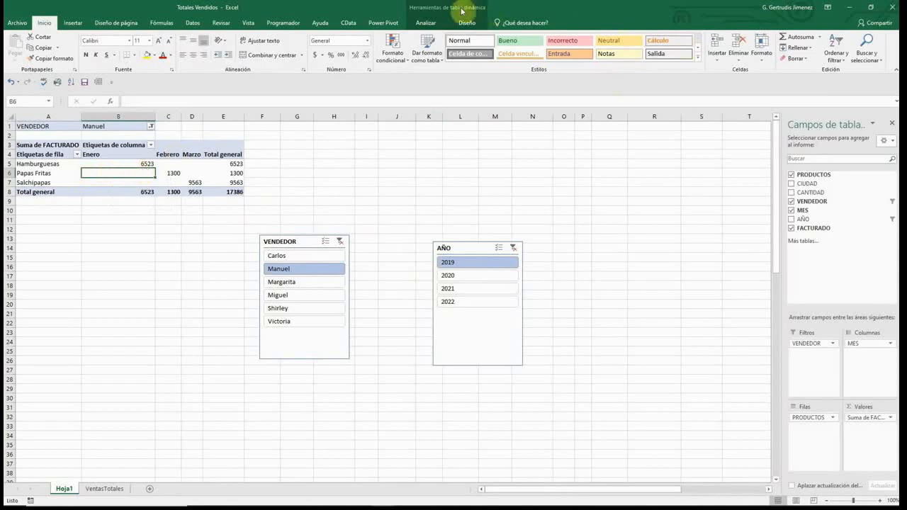
click(426, 23)
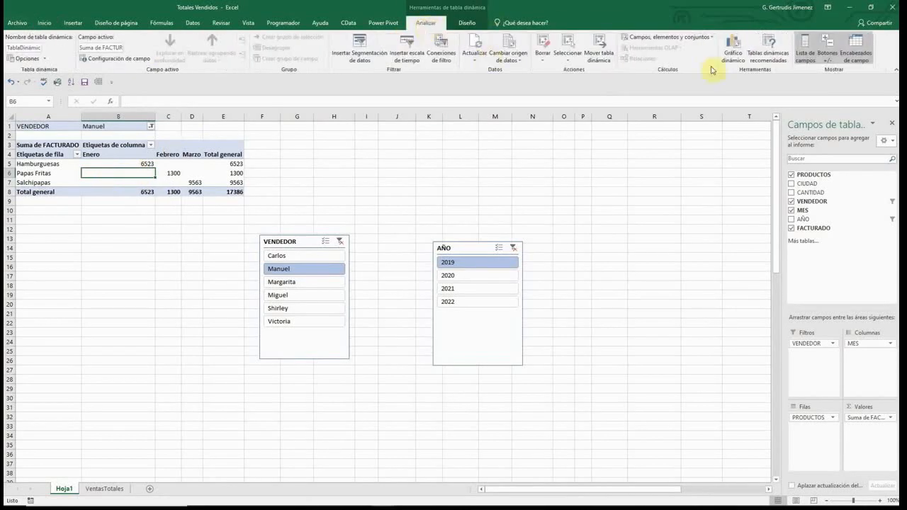
click(737, 57)
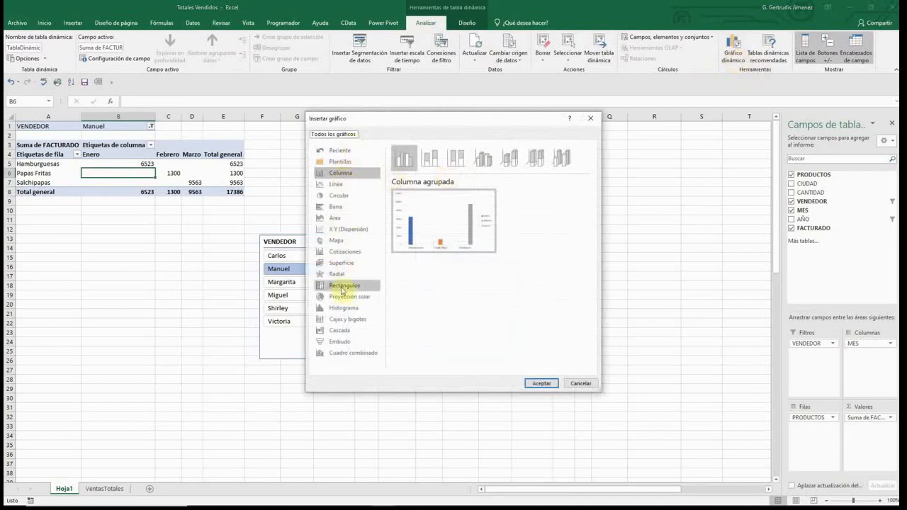
click(341, 174)
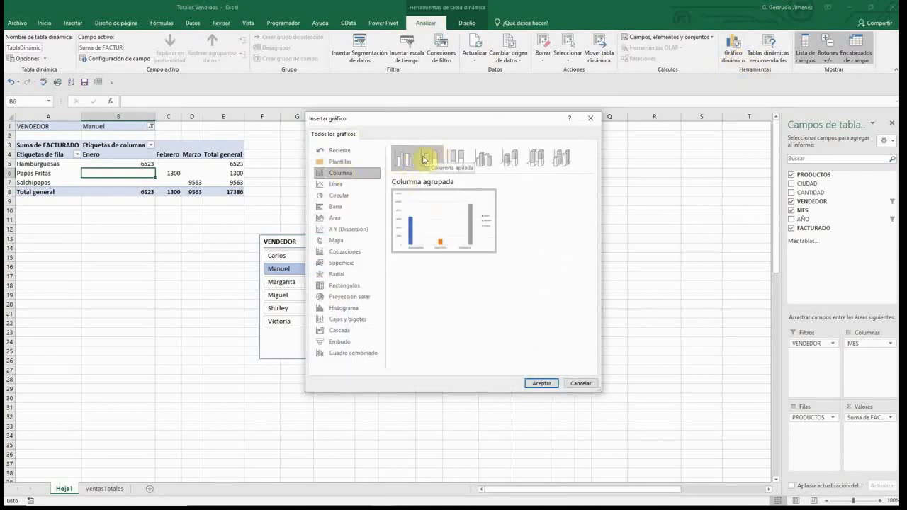
click(402, 159)
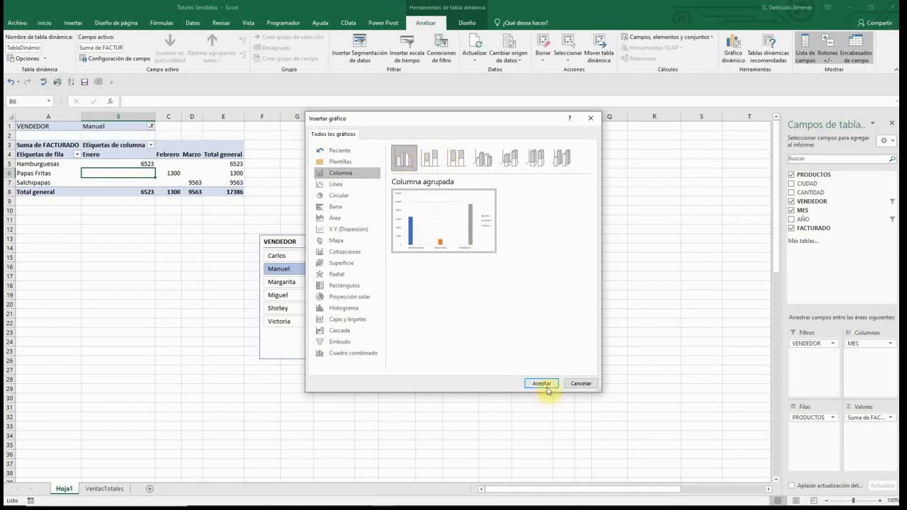
click(541, 384)
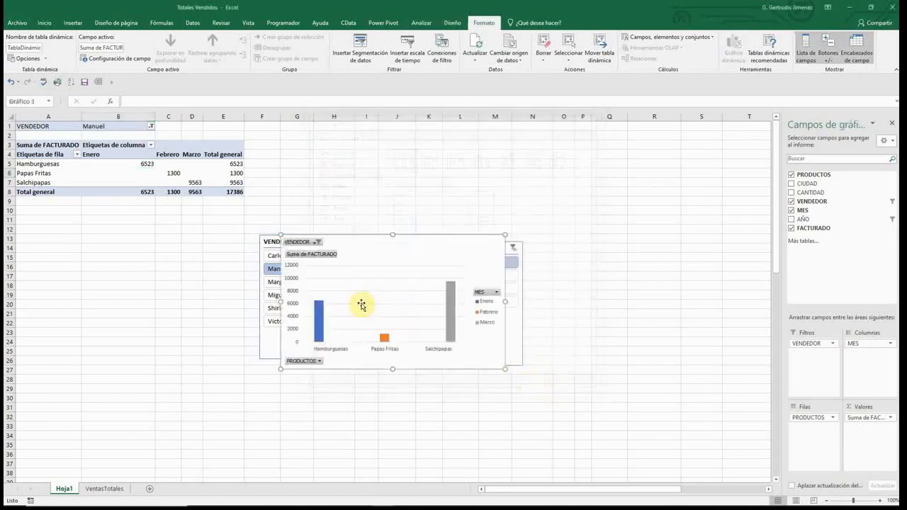
- Move the pivot chart below the pivot table and enlarge it to about 16 by 11 cm, shifting the VENDEDOR slicer out of its way
drag(334, 238, 74, 234)
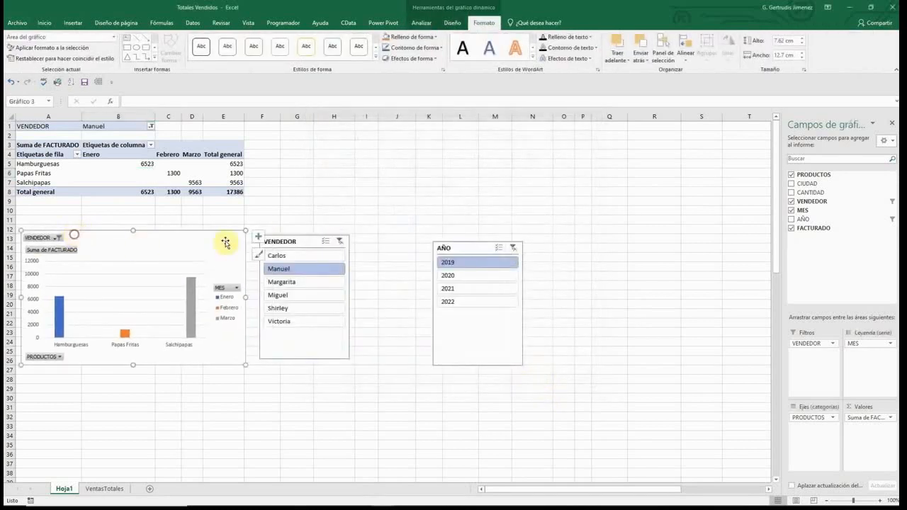
drag(292, 243, 351, 176)
click(246, 260)
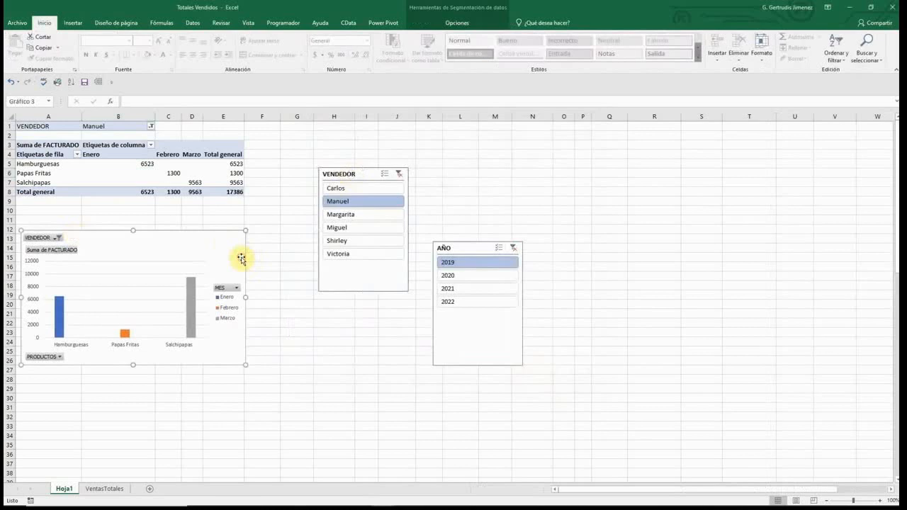
drag(244, 297, 304, 298)
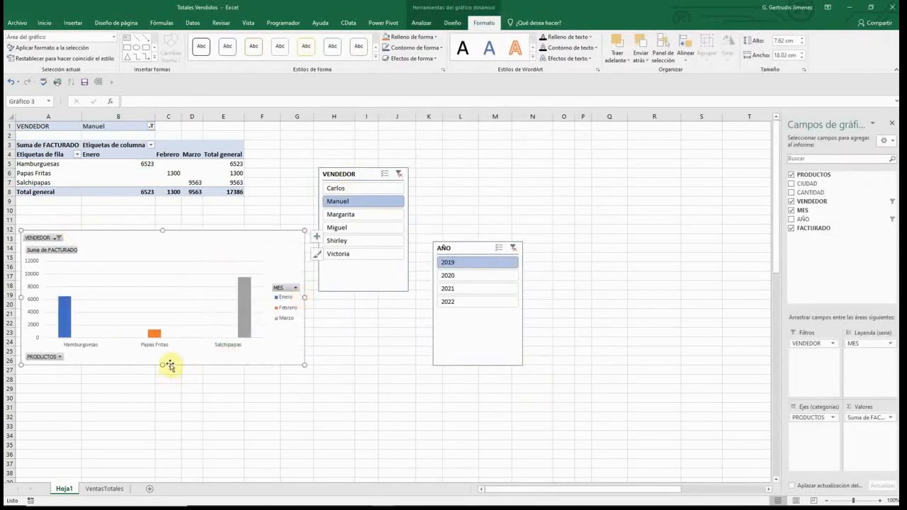
drag(169, 365, 174, 429)
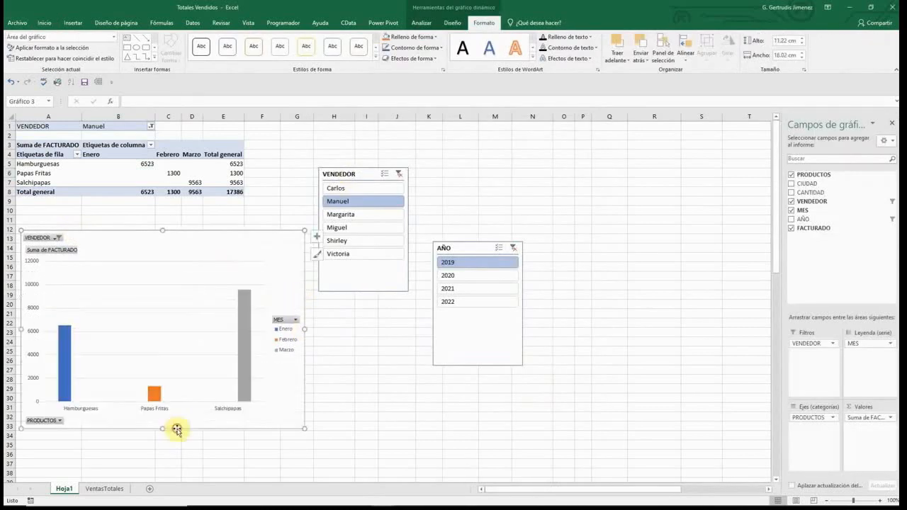
- Filter the pivot chart with both slicers through several salespeople and the years 2020 and 2022, ending on the first listed salesperson in 2019
click(345, 214)
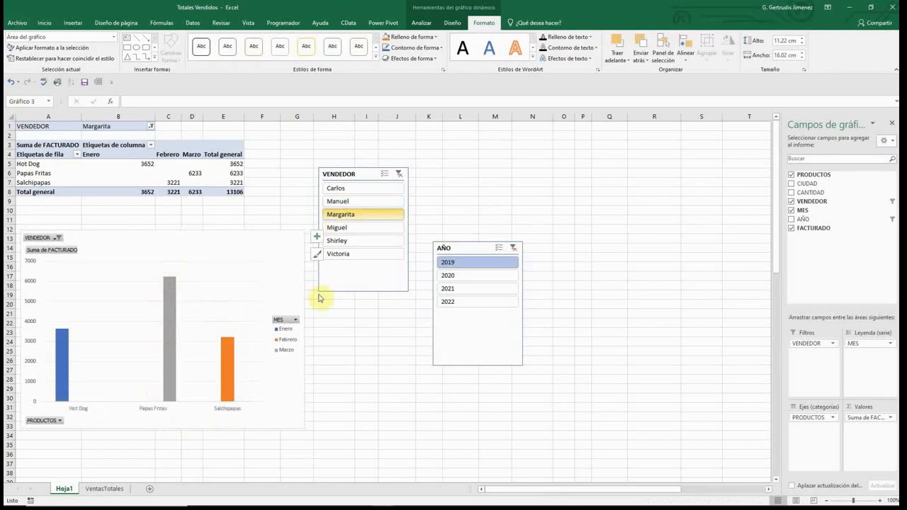
click(461, 276)
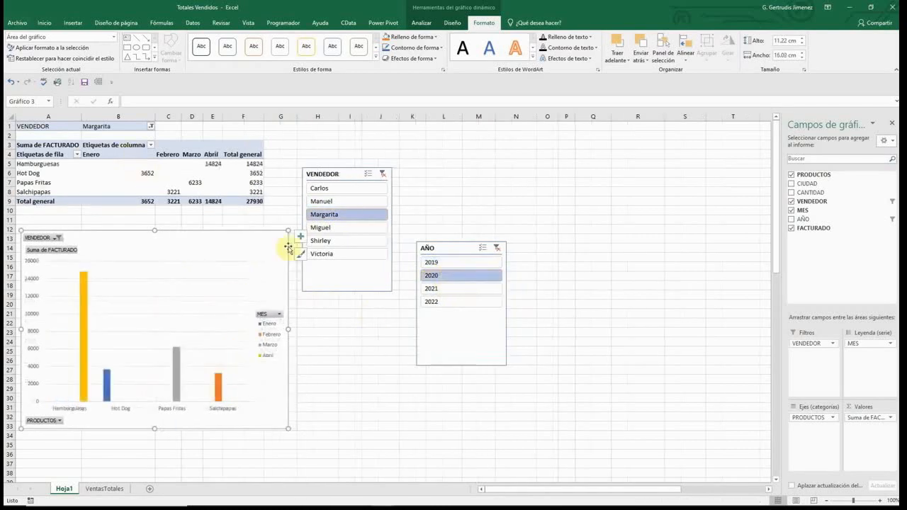
click(324, 253)
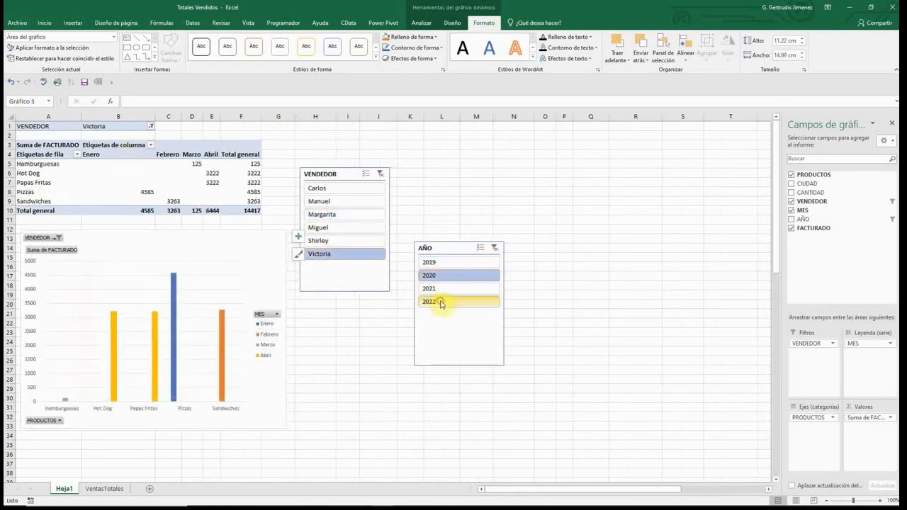
click(440, 302)
click(346, 187)
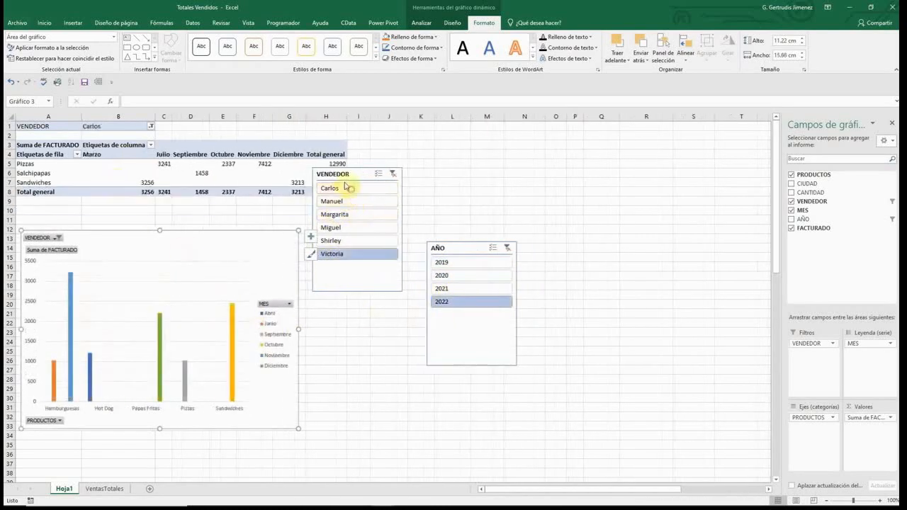
click(455, 263)
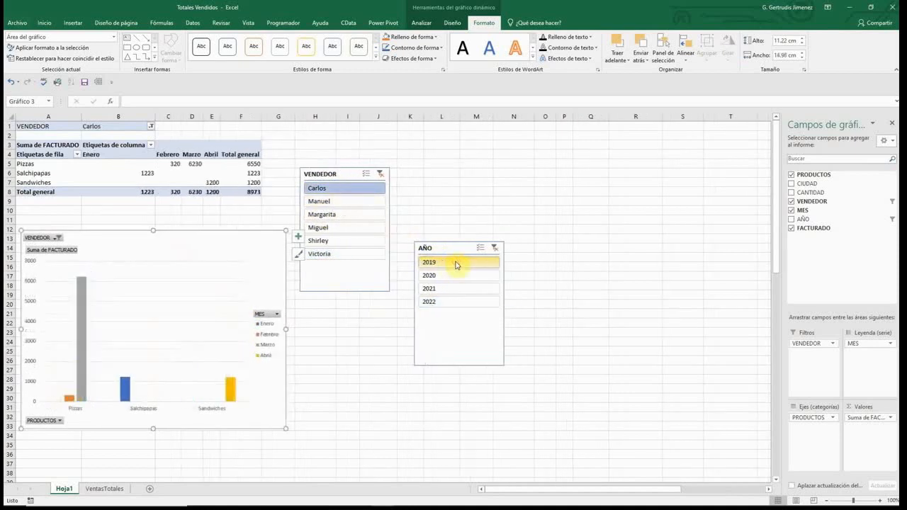